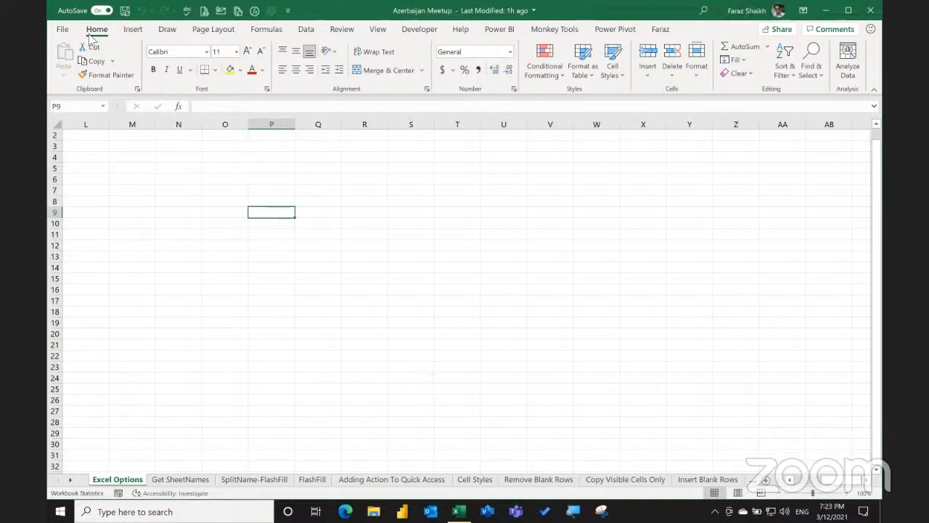
# Step: Open the File start page and view only the Pinned workbooks
pyautogui.click(65, 30)
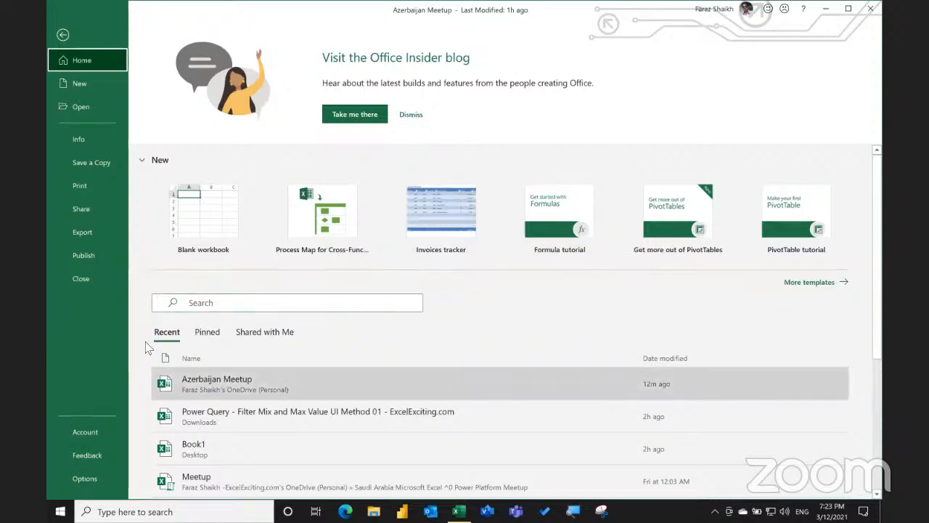
pyautogui.scroll(-3, 332, 298)
pyautogui.scroll(2, 330, 299)
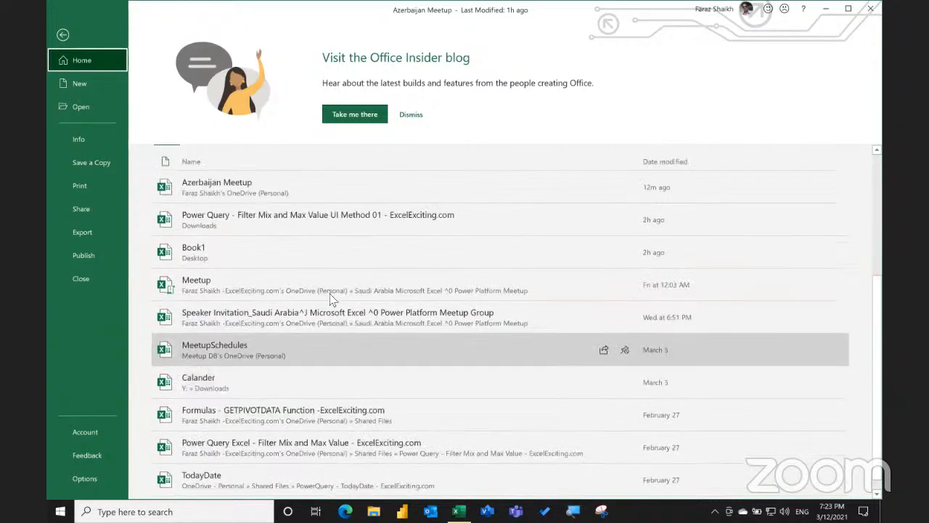
pyautogui.scroll(3, 331, 338)
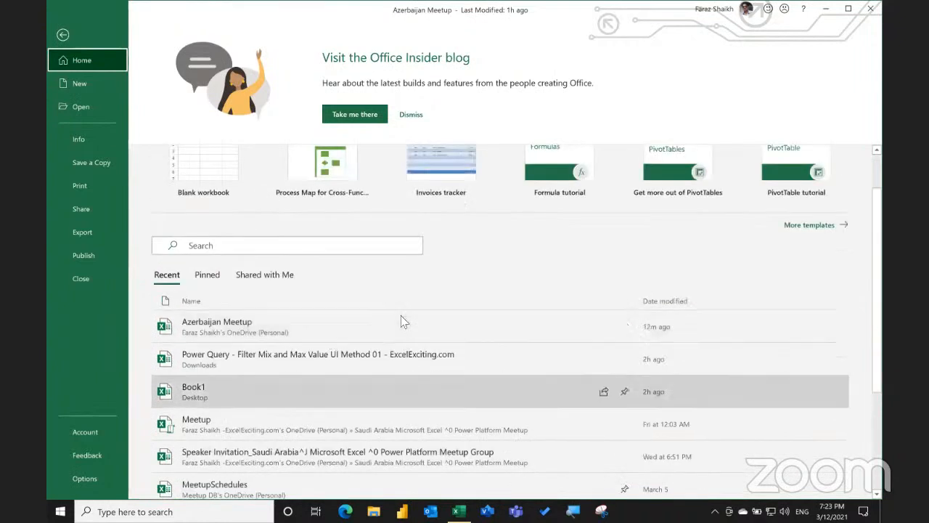
pyautogui.click(209, 279)
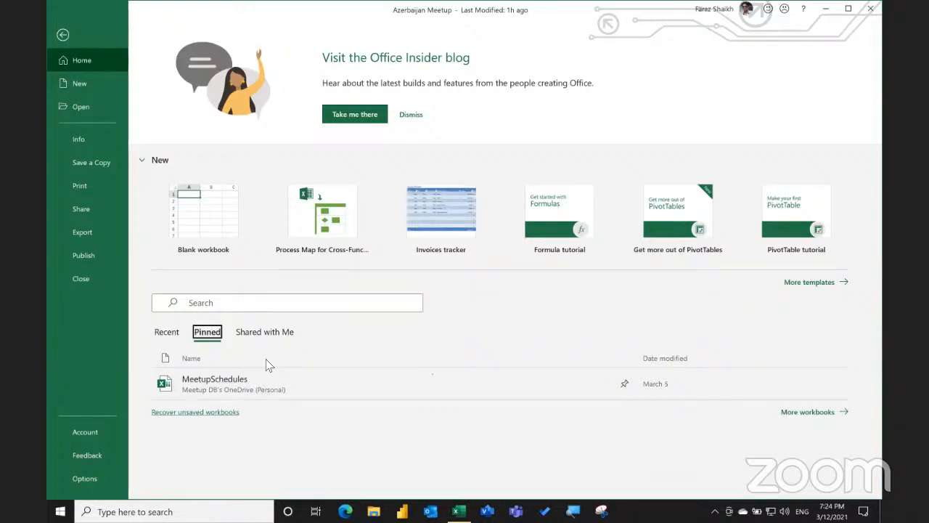
# Step: Browse the Shared with Me workbooks, then return to the Recent workbooks list
pyautogui.click(253, 336)
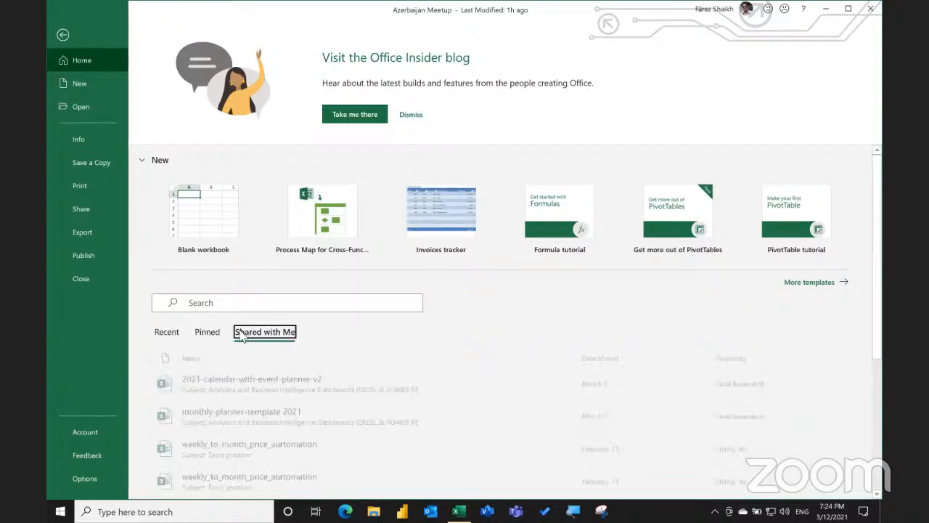
pyautogui.scroll(-3, 392, 345)
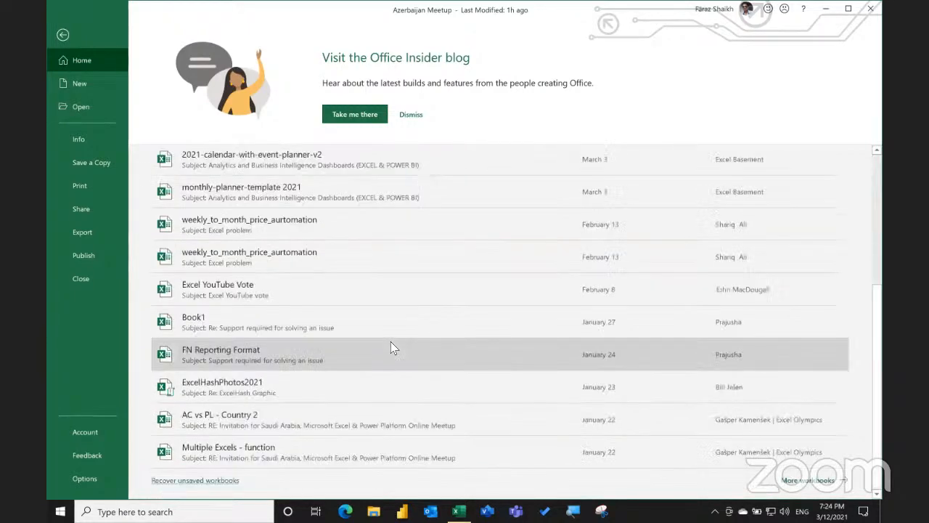
pyautogui.scroll(3, 378, 347)
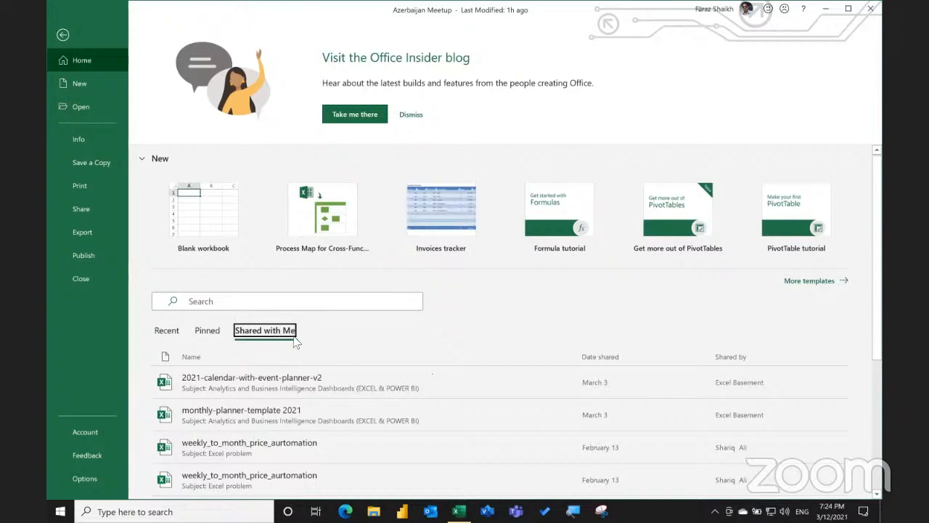
pyautogui.scroll(-1, 350, 359)
pyautogui.scroll(-3, 350, 359)
pyautogui.scroll(4, 350, 359)
pyautogui.scroll(-2, 350, 359)
pyautogui.scroll(2, 350, 362)
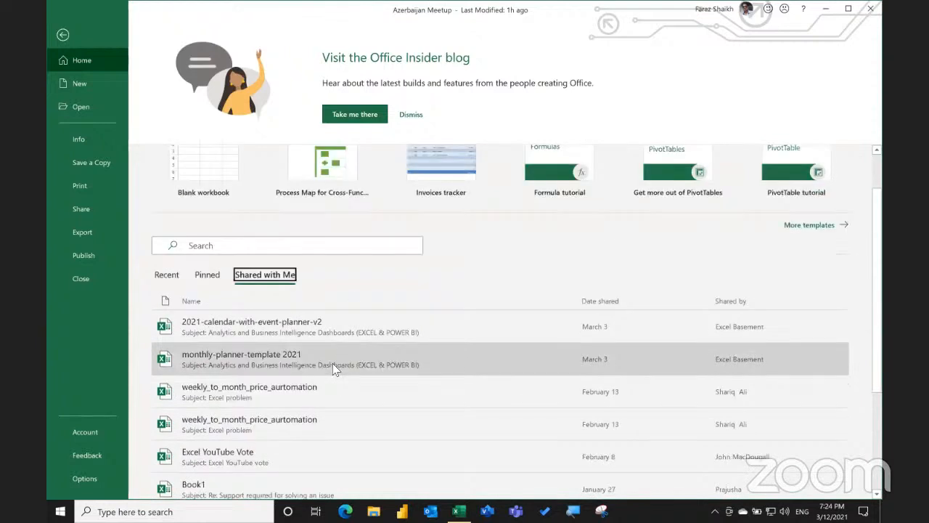
pyautogui.click(208, 335)
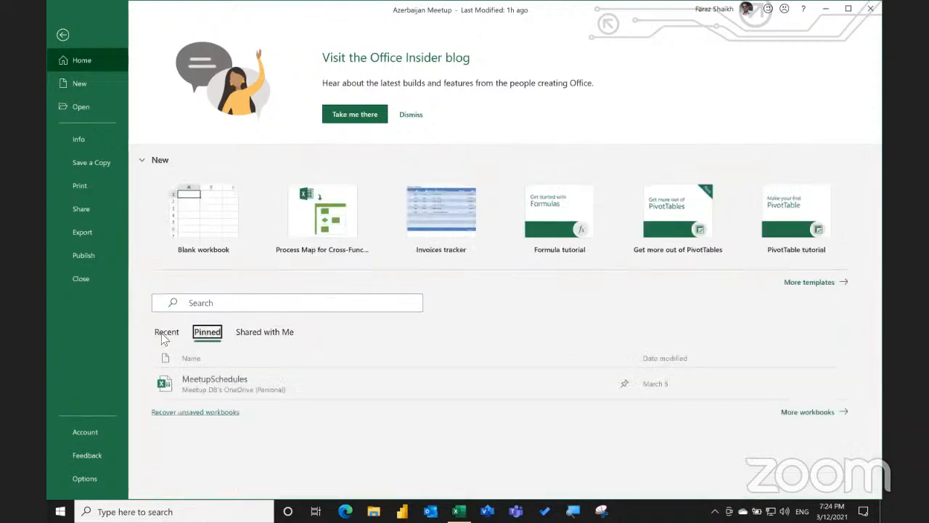
pyautogui.click(164, 334)
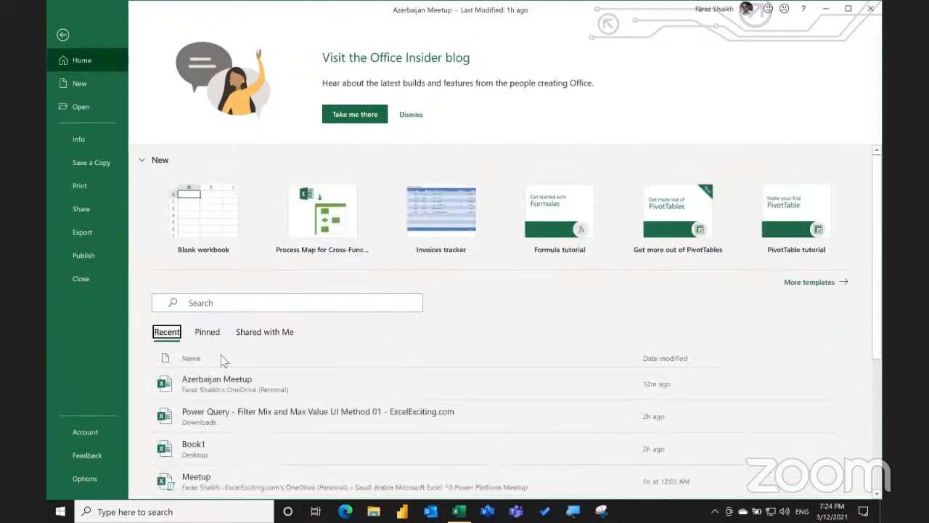
pyautogui.scroll(-1, 221, 355)
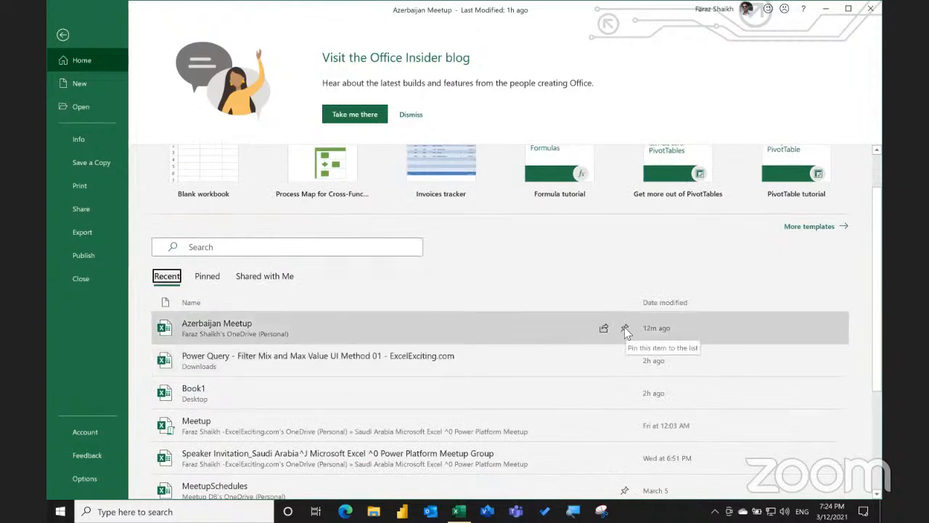
# Step: Pin Azerbaijan Meetup to the workbook list and view the Pinned workbooks
pyautogui.rightClick(320, 329)
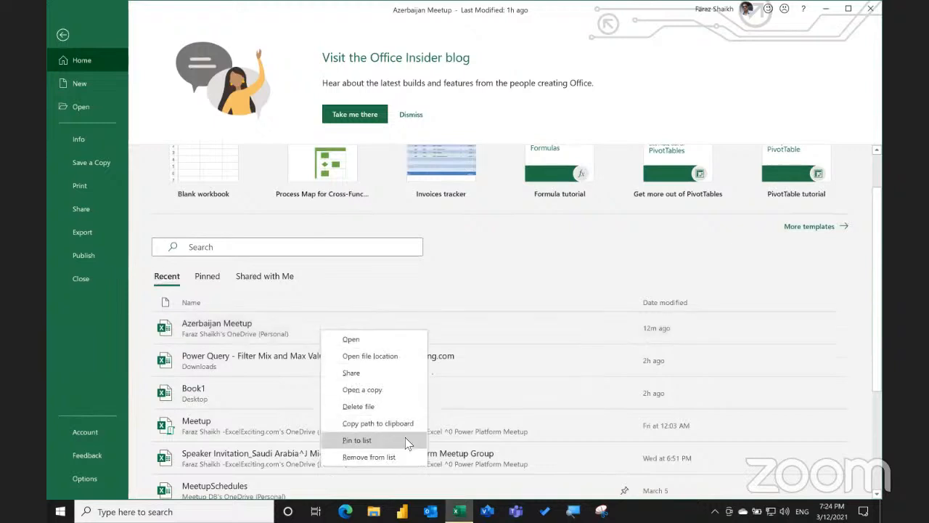
pyautogui.click(356, 441)
pyautogui.click(209, 277)
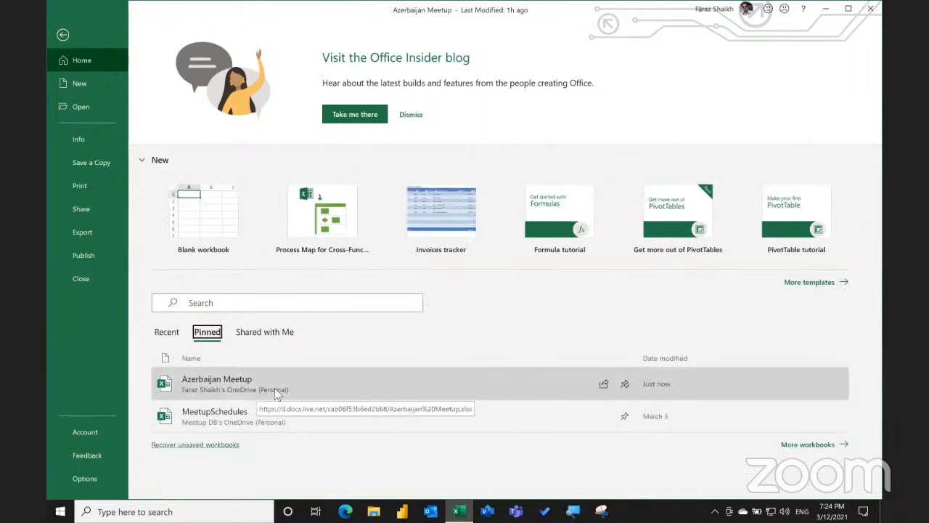
pyautogui.click(459, 286)
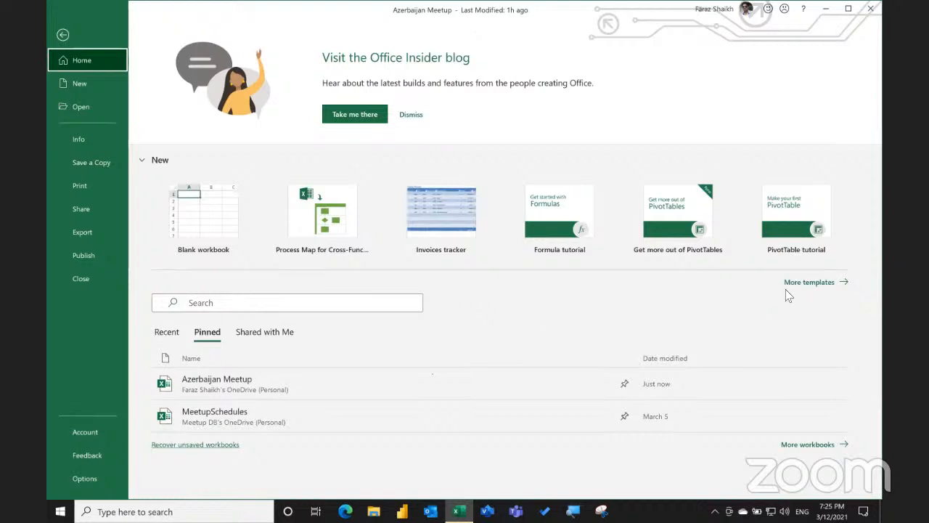
pyautogui.click(808, 282)
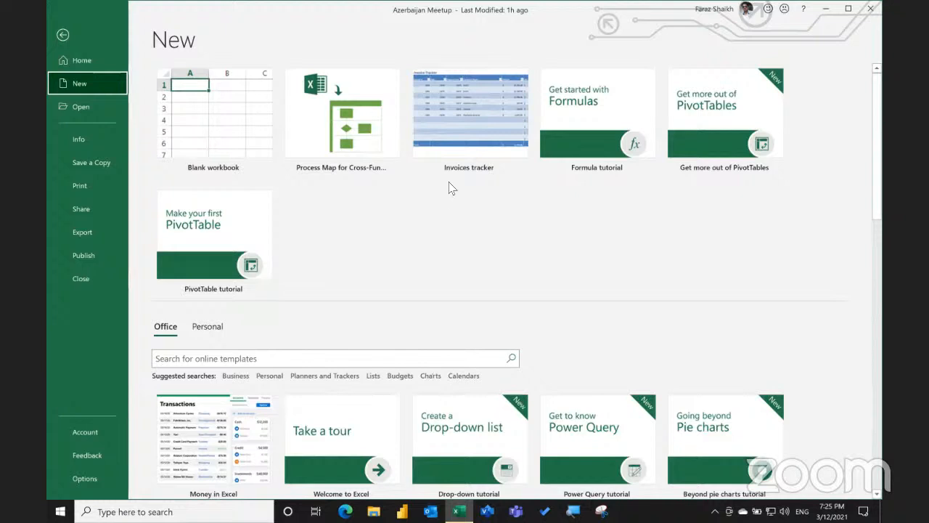
# Step: Preview the Invoices tracker template, close it, and browse the template gallery
pyautogui.click(466, 145)
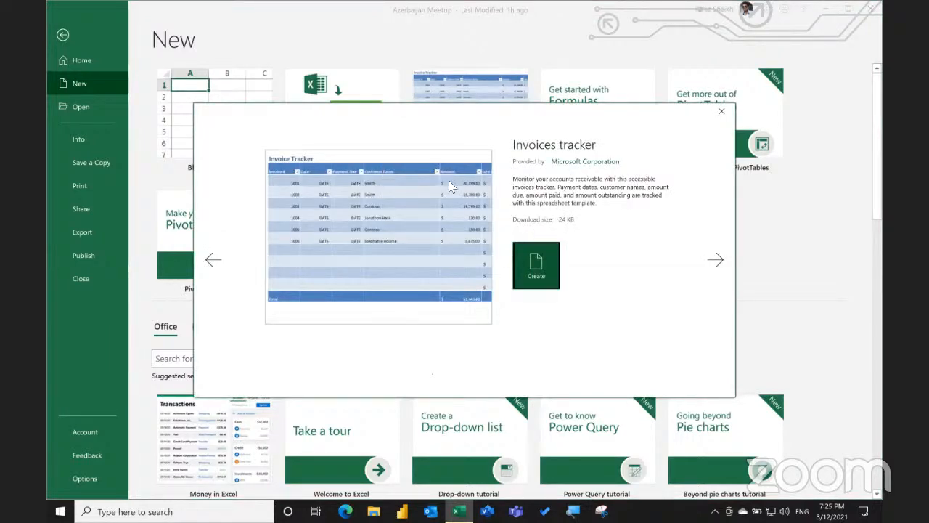
pyautogui.click(722, 112)
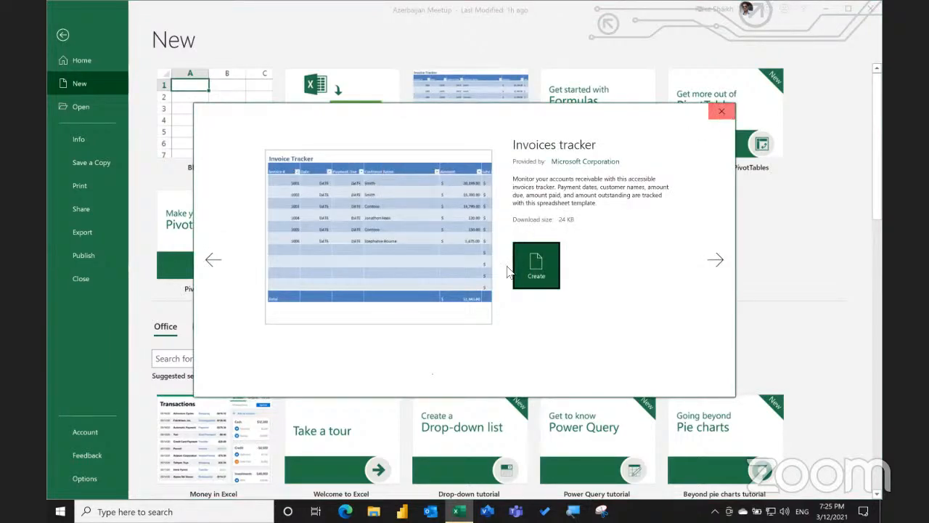
pyautogui.scroll(-5, 469, 310)
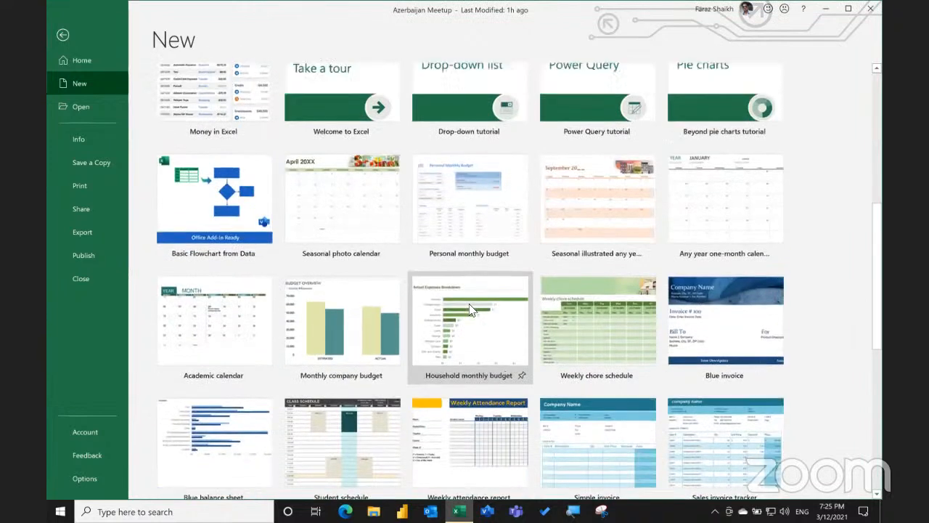
pyautogui.scroll(5, 469, 310)
pyautogui.scroll(-1, 469, 310)
pyautogui.scroll(-5, 469, 308)
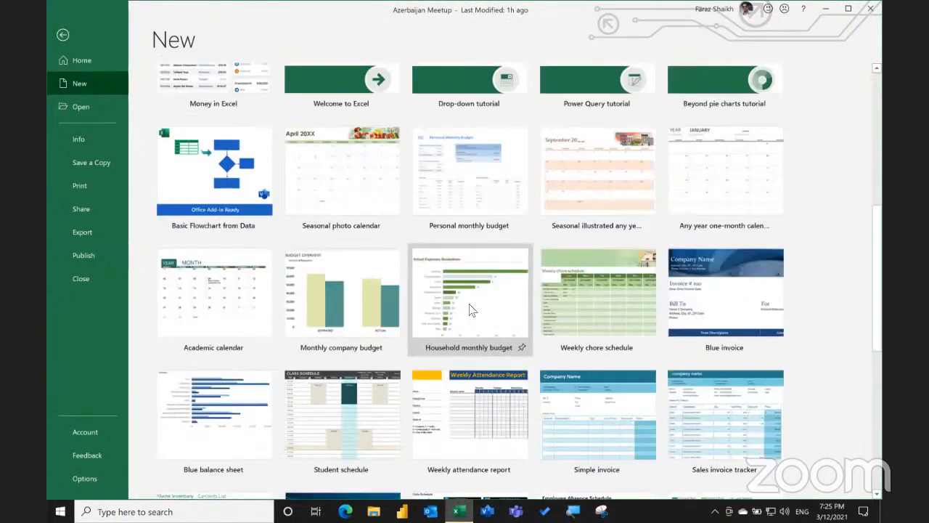
pyautogui.scroll(-1, 469, 304)
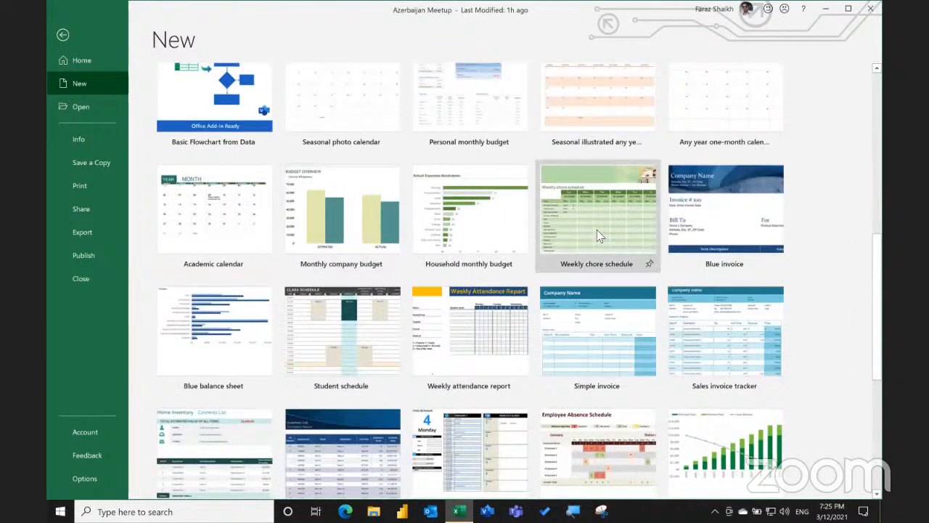
pyautogui.scroll(10, 596, 229)
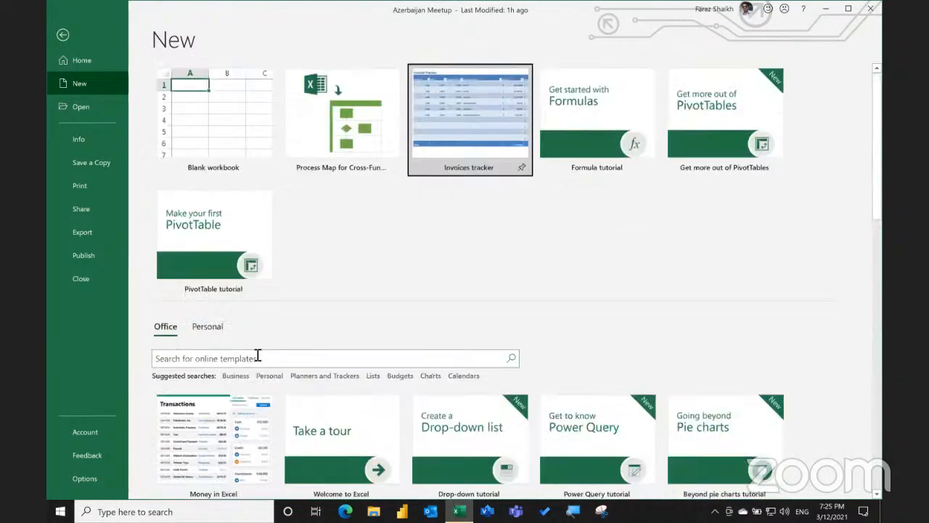
# Step: Search online templates for 'invoice' and choose Invoice with sales tax
pyautogui.click(258, 357)
pyautogui.write('invoice')
pyautogui.press('Return')
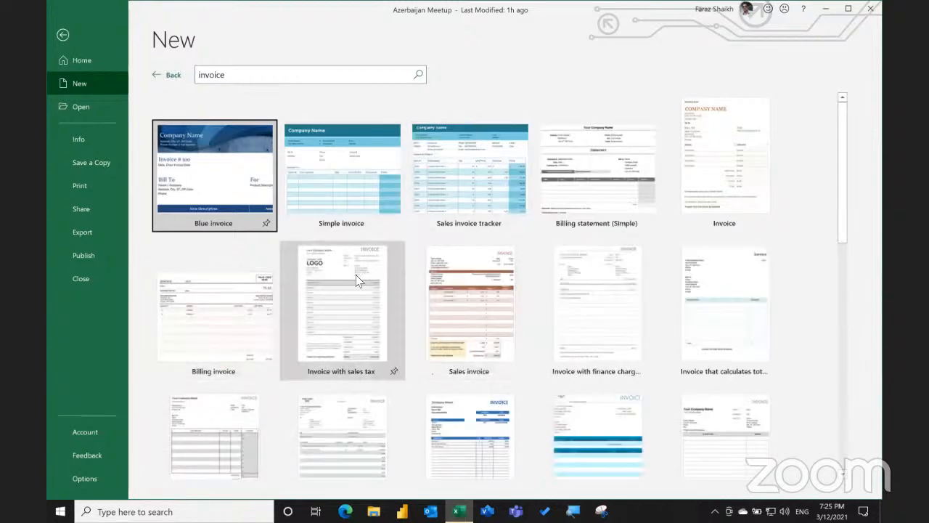
pyautogui.click(383, 302)
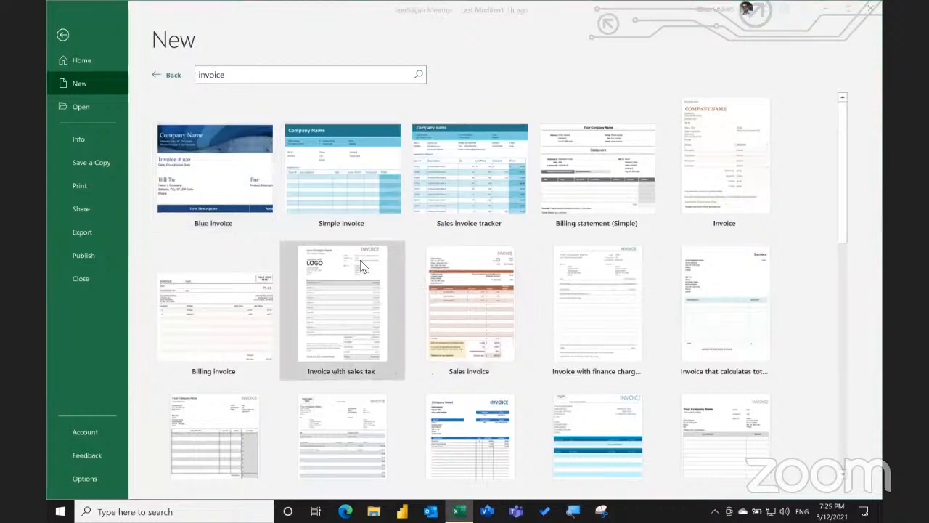
# Step: Create a workbook from the Invoice with sales tax template and maximize its window
pyautogui.click(545, 261)
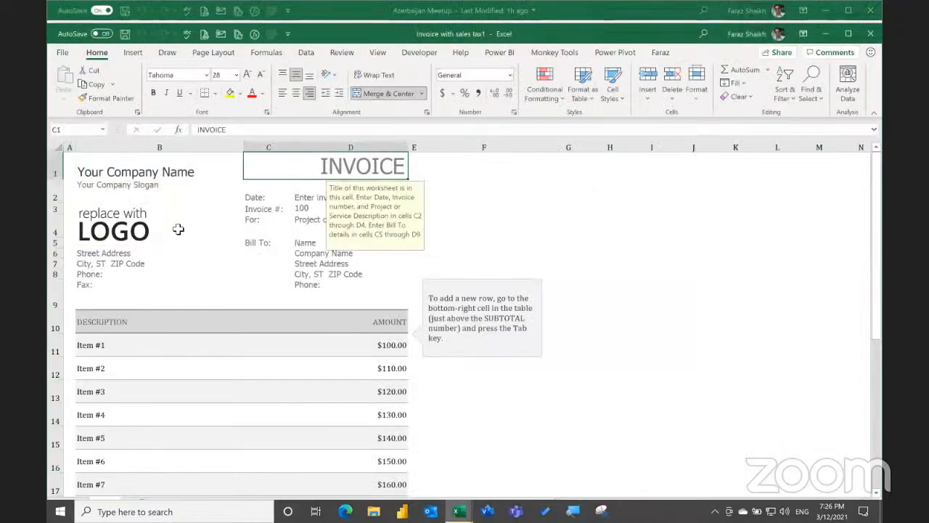
pyautogui.click(117, 239)
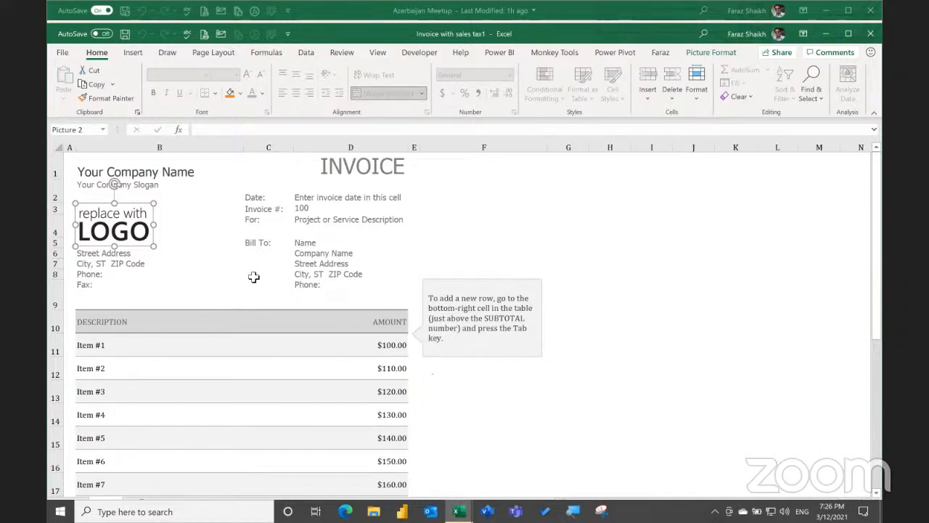
pyautogui.scroll(-15, 252, 275)
pyautogui.scroll(15, 253, 275)
pyautogui.click(321, 289)
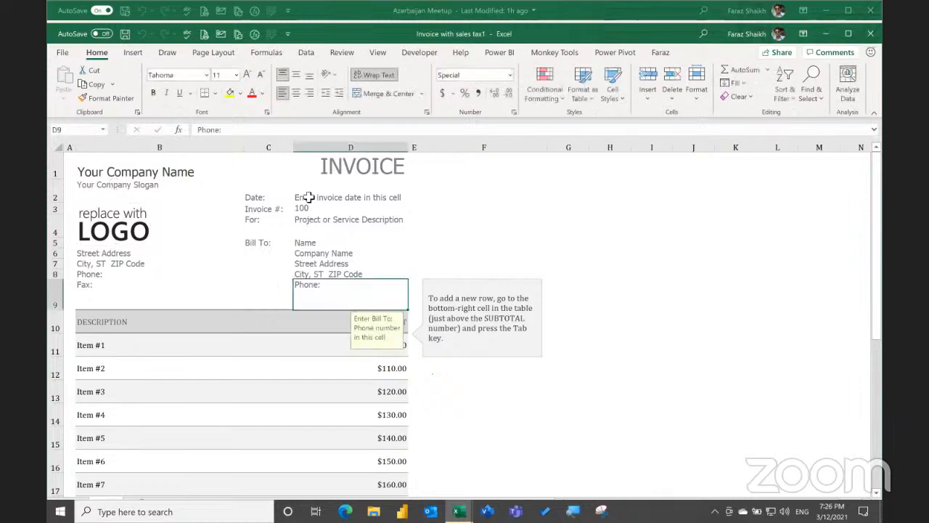
pyautogui.doubleClick(339, 35)
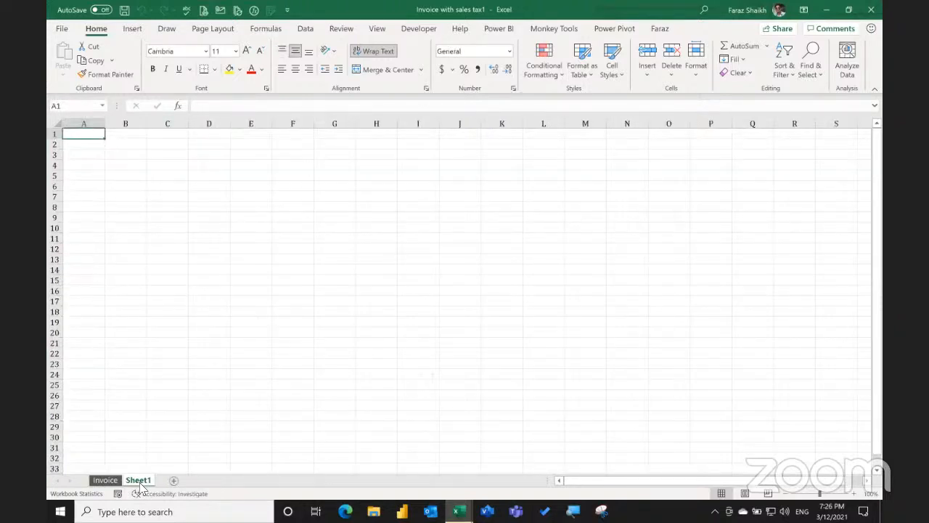
# Step: Switch between the Invoice sheet and the empty Sheet1, leaving Sheet1's name unchanged
pyautogui.doubleClick(139, 479)
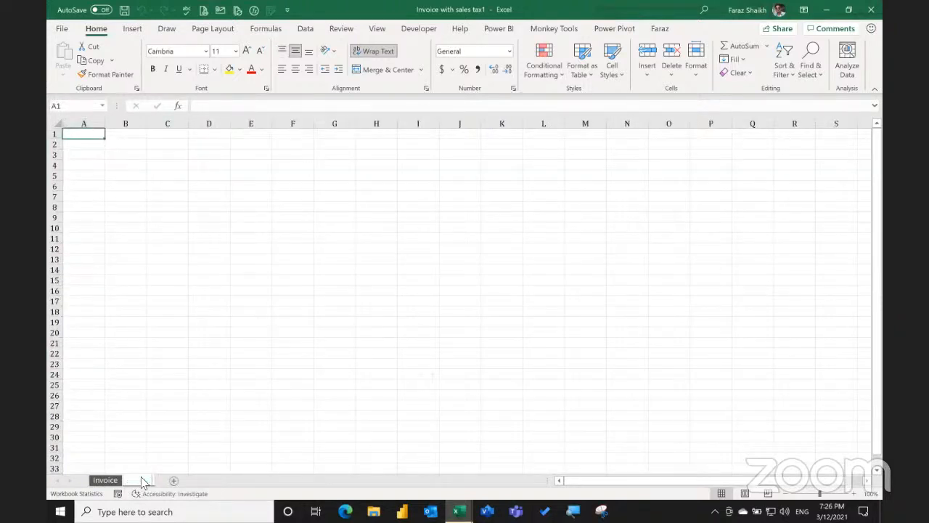
pyautogui.press('Return')
pyautogui.click(105, 480)
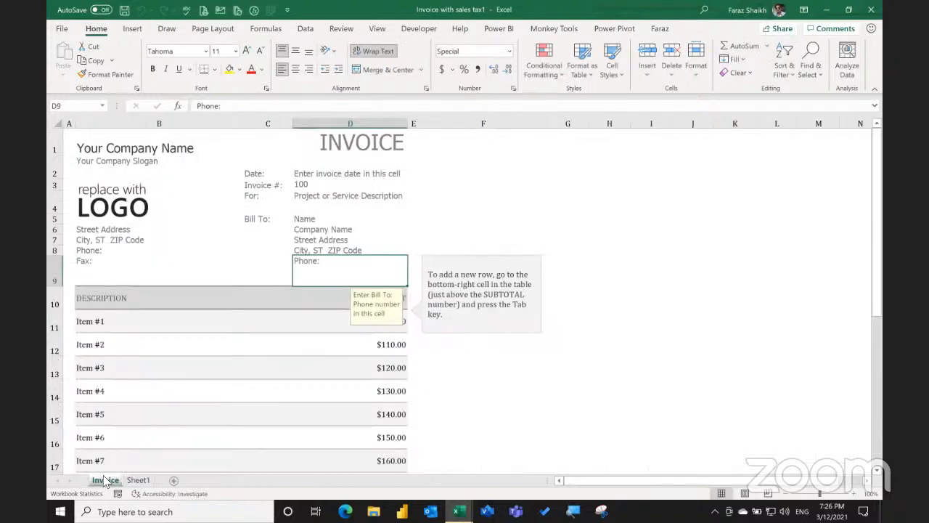
pyautogui.click(326, 183)
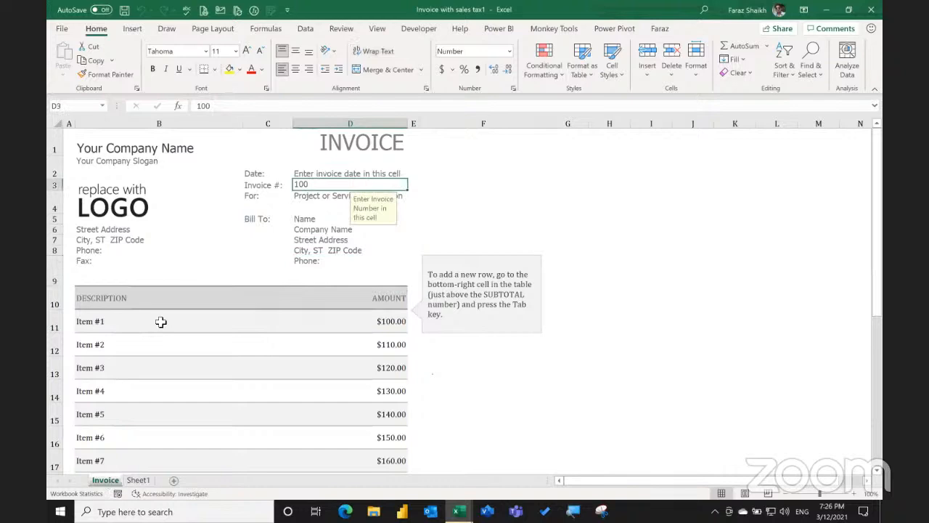
pyautogui.click(138, 480)
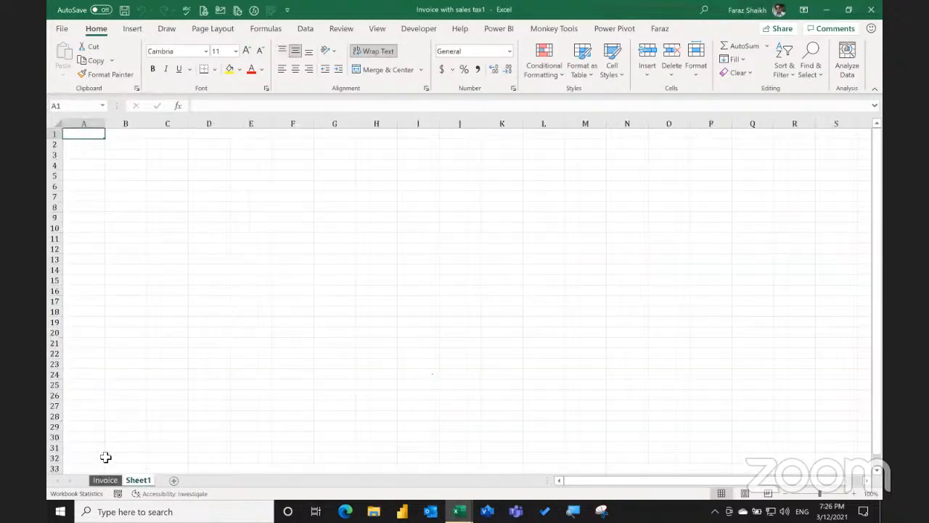
pyautogui.click(105, 480)
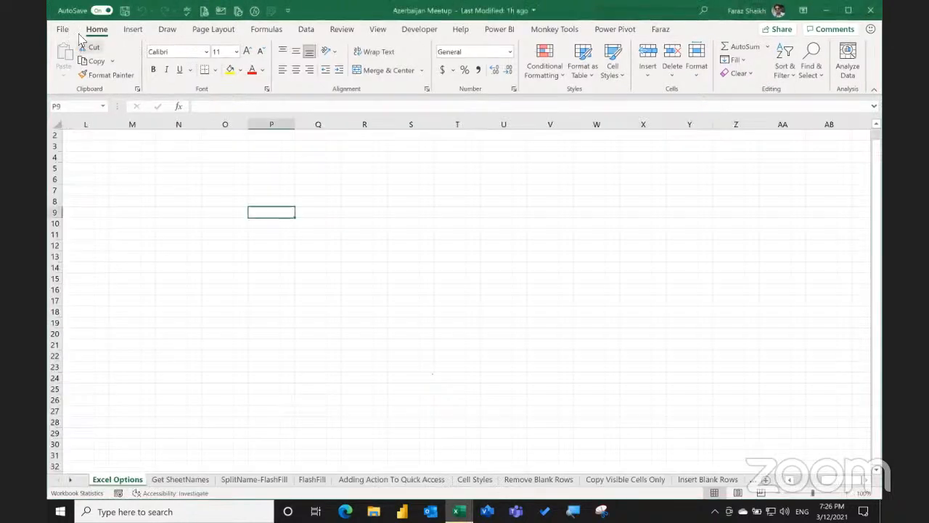
# Step: Show the Azerbaijan Meetup Info page and start adding an author under Related People
pyautogui.click(64, 29)
pyautogui.click(80, 139)
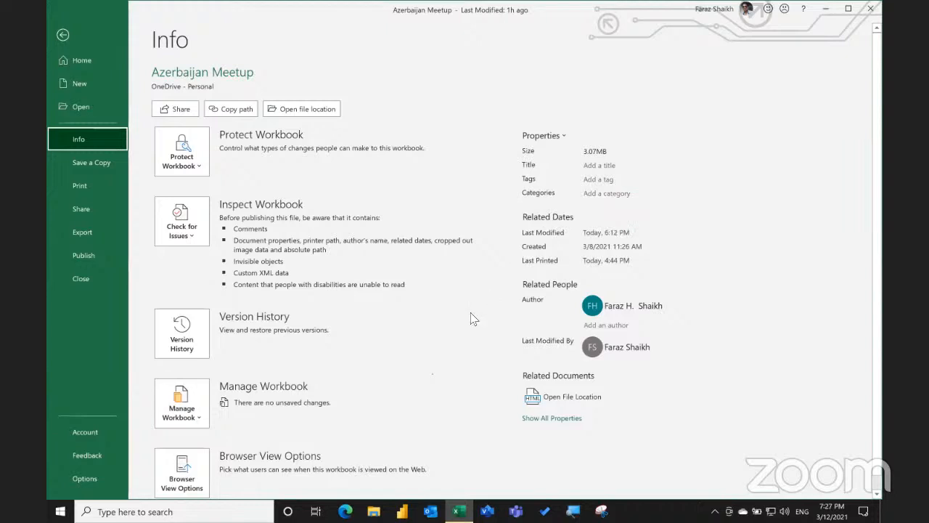
pyautogui.click(615, 323)
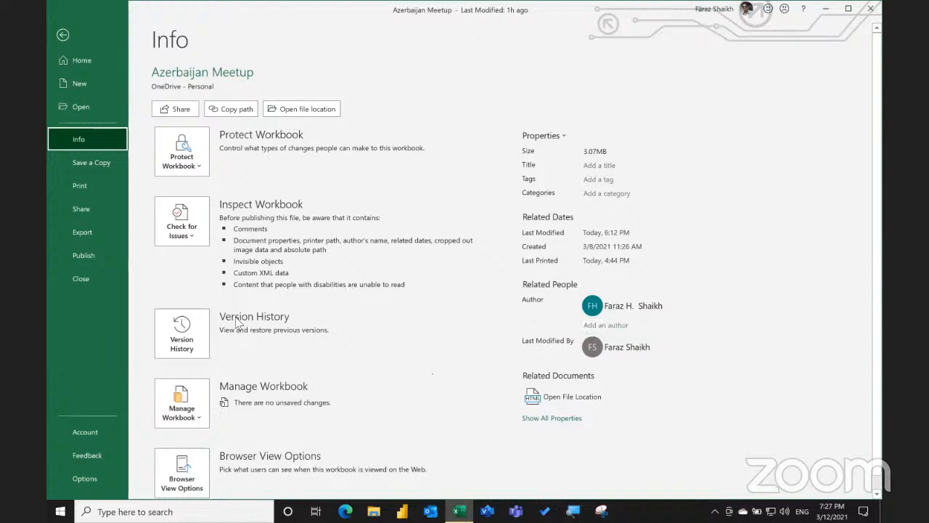
# Step: Open the workbook's Version History pane, then close it
pyautogui.click(193, 336)
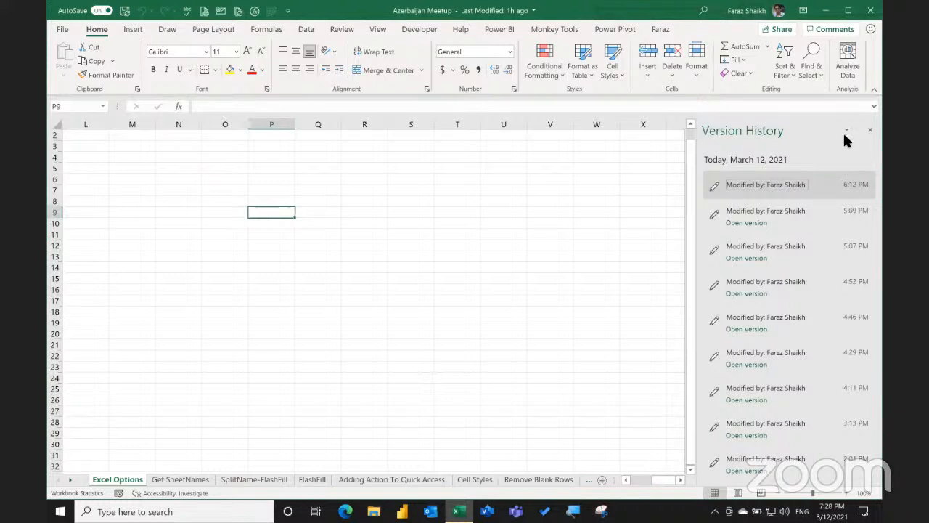
pyautogui.click(869, 133)
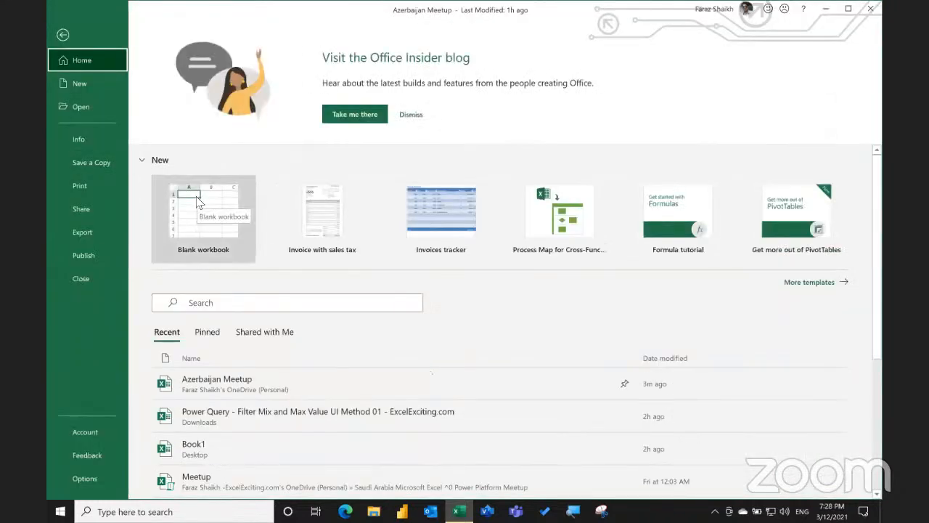
pyautogui.click(102, 138)
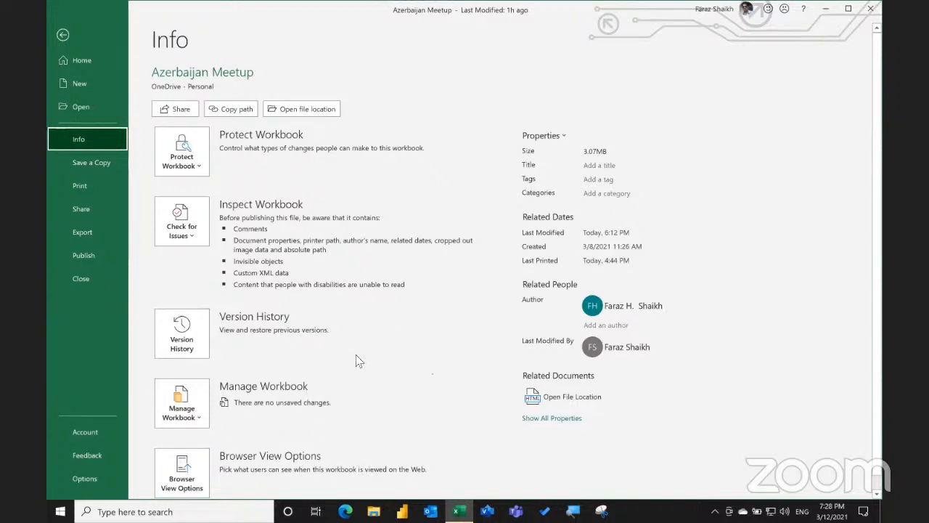
pyautogui.click(200, 404)
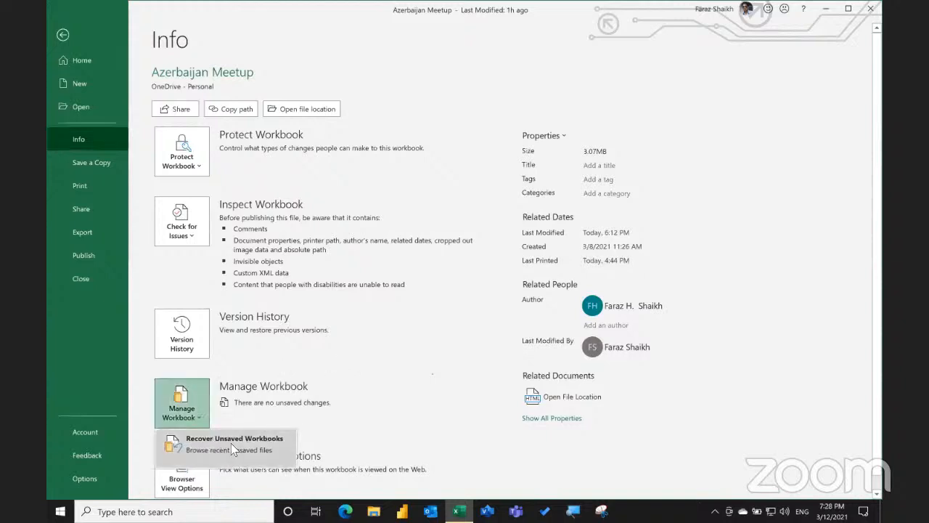
pyautogui.click(209, 440)
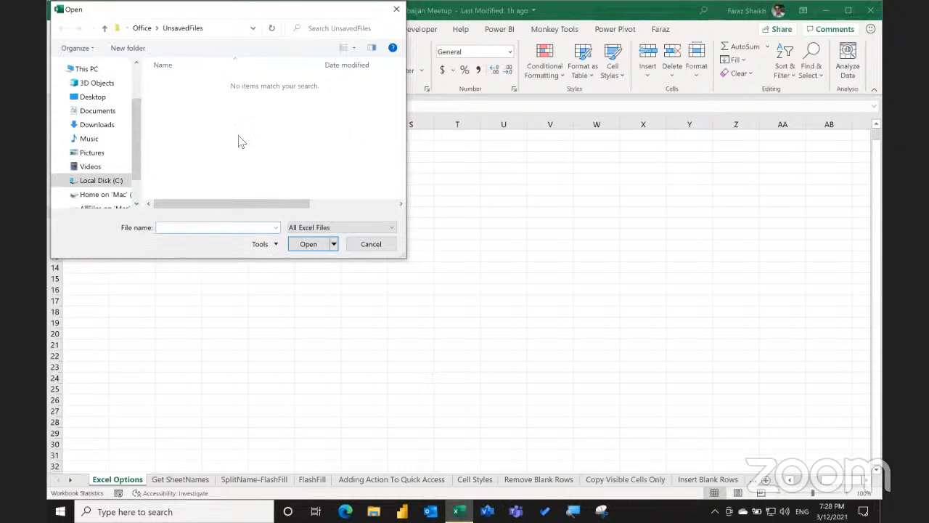
pyautogui.click(392, 245)
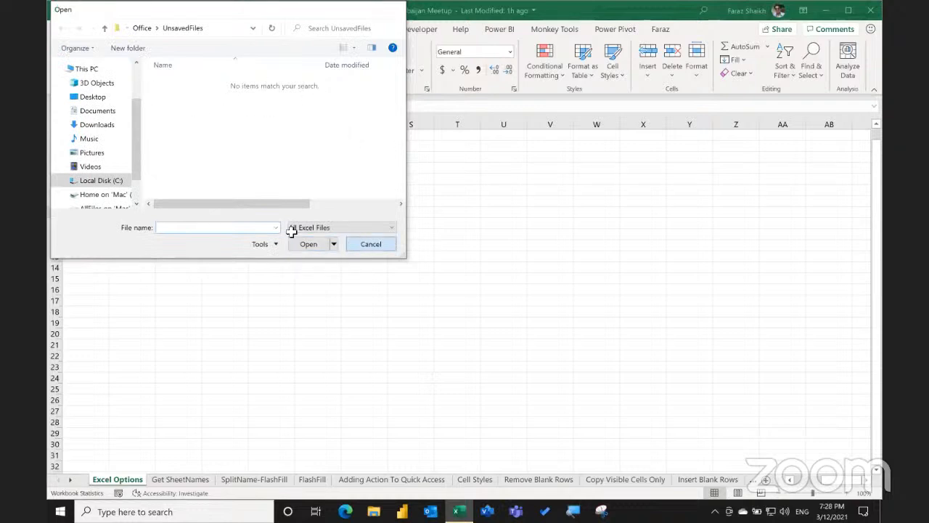
pyautogui.click(62, 29)
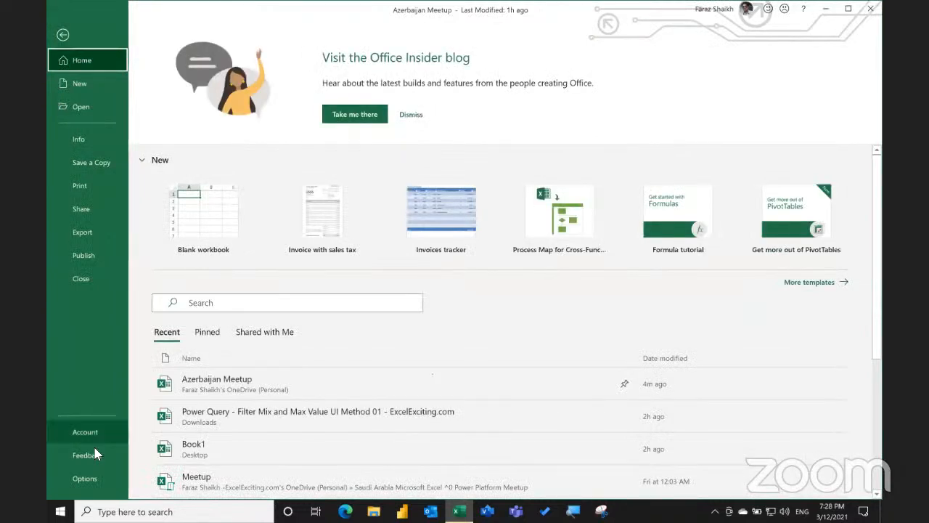
# Step: In Excel Options Save settings, change 'Save AutoRecover information every' to 1 minute
pyautogui.click(93, 478)
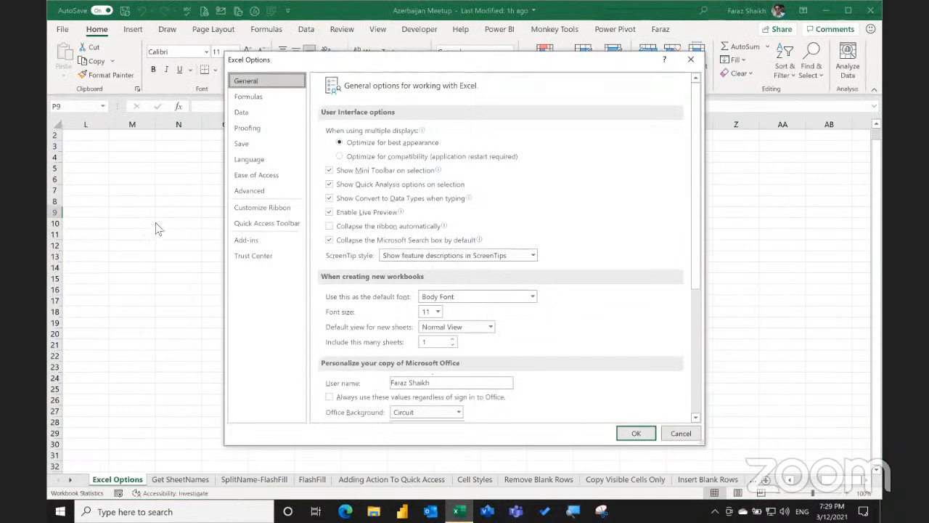
pyautogui.click(264, 145)
pyautogui.doubleClick(473, 162)
pyautogui.write('1')
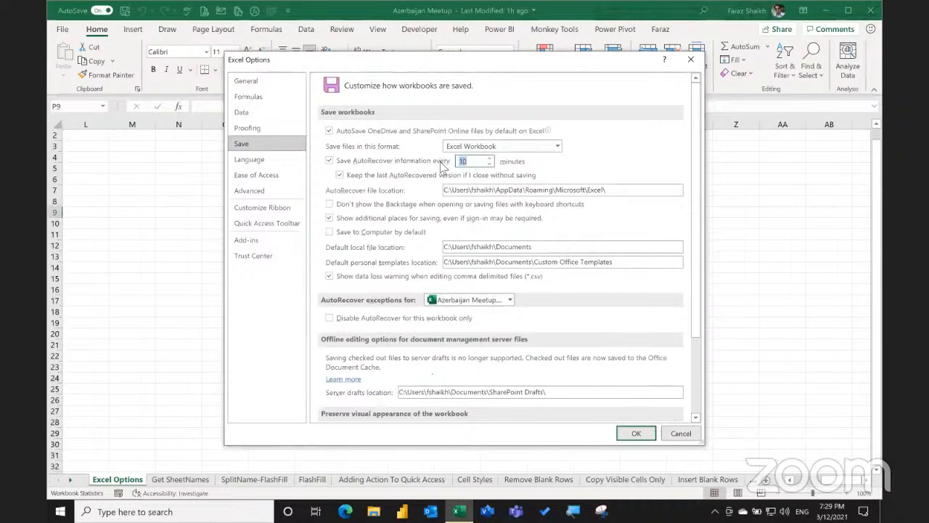
pyautogui.press('Tab')
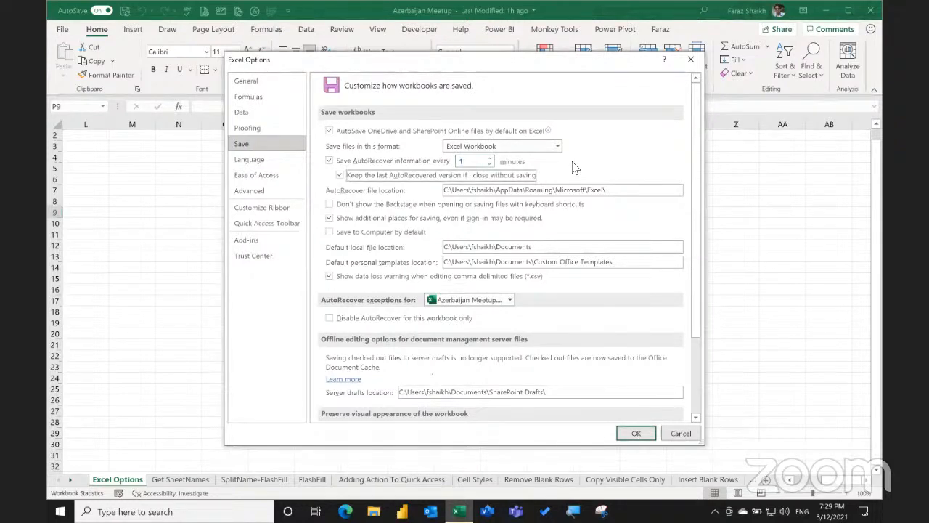
pyautogui.click(477, 161)
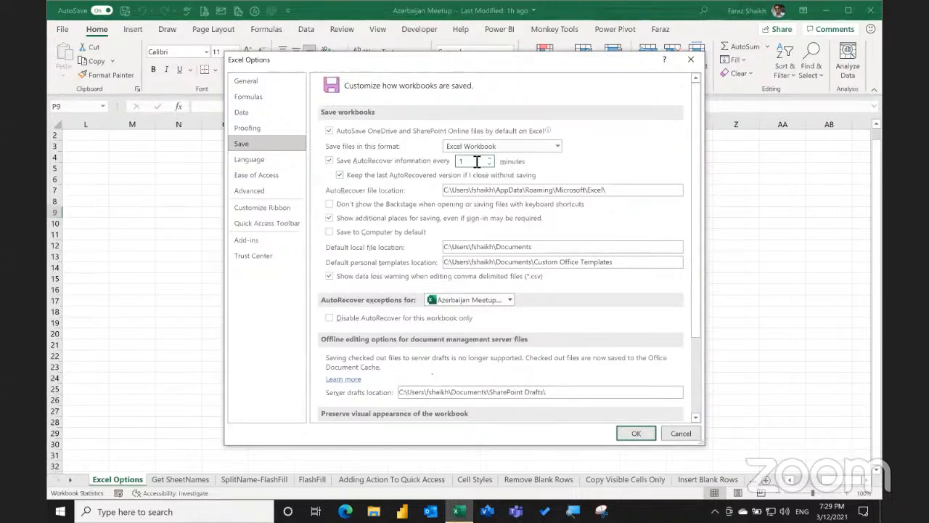
pyautogui.write('0')
pyautogui.click(529, 191)
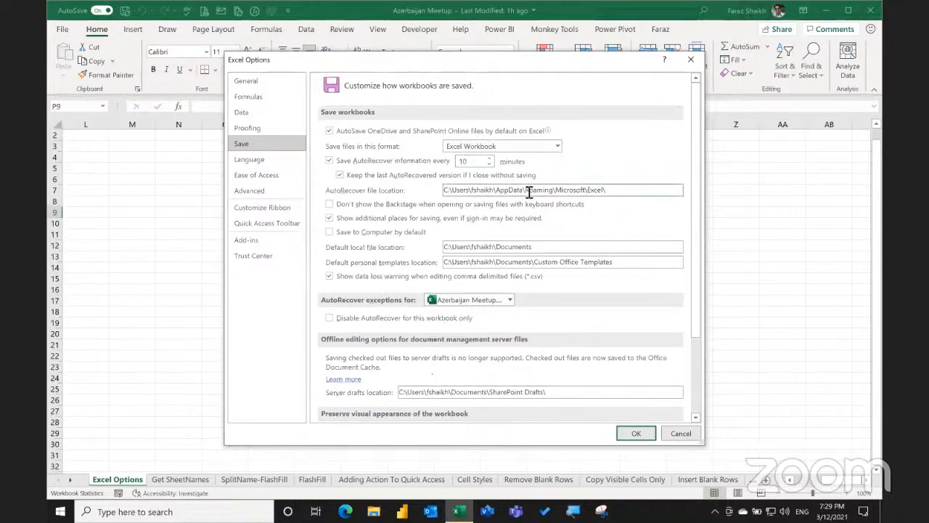
pyautogui.click(477, 161)
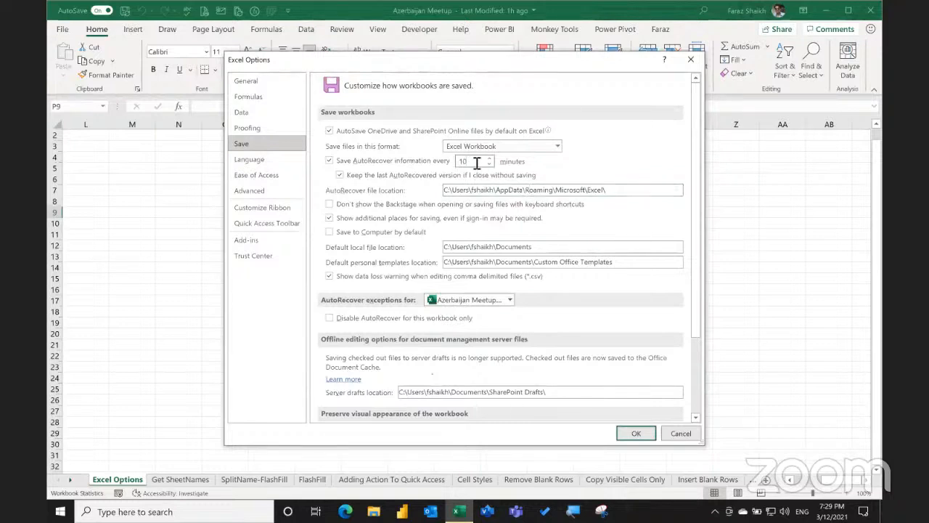
pyautogui.press('BackSpace')
pyautogui.click(522, 190)
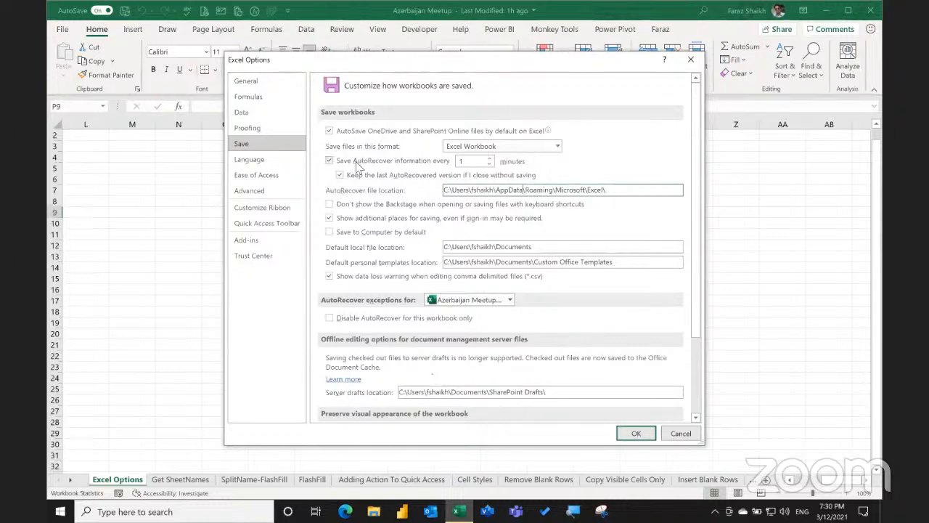
pyautogui.scroll(-3, 427, 168)
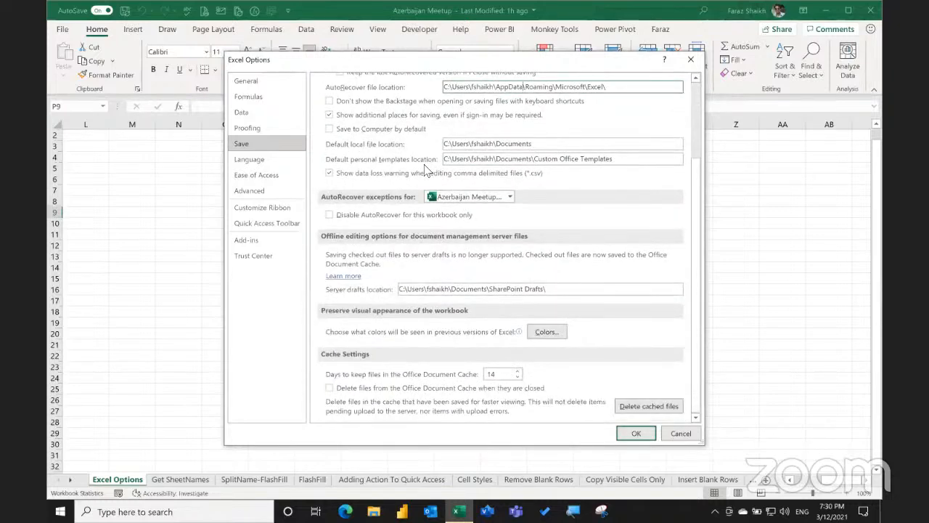
pyautogui.scroll(3, 426, 168)
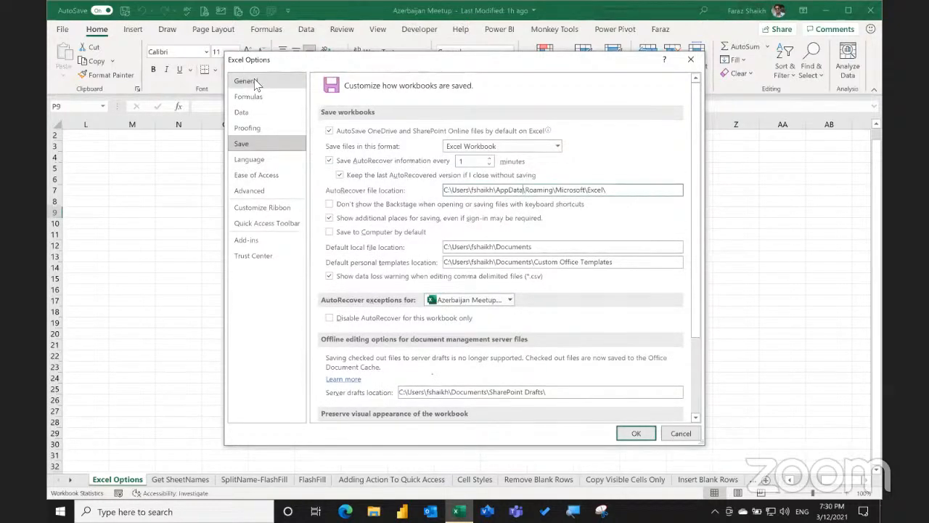
pyautogui.click(254, 83)
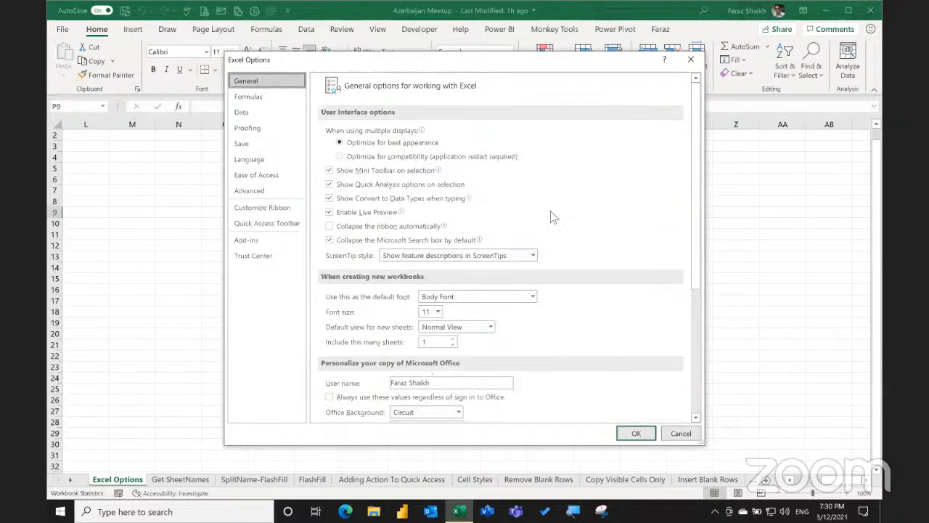
# Step: Keep the Circuit Office Background and change the Office Theme to Black
pyautogui.scroll(-3, 554, 217)
pyautogui.scroll(-2, 554, 217)
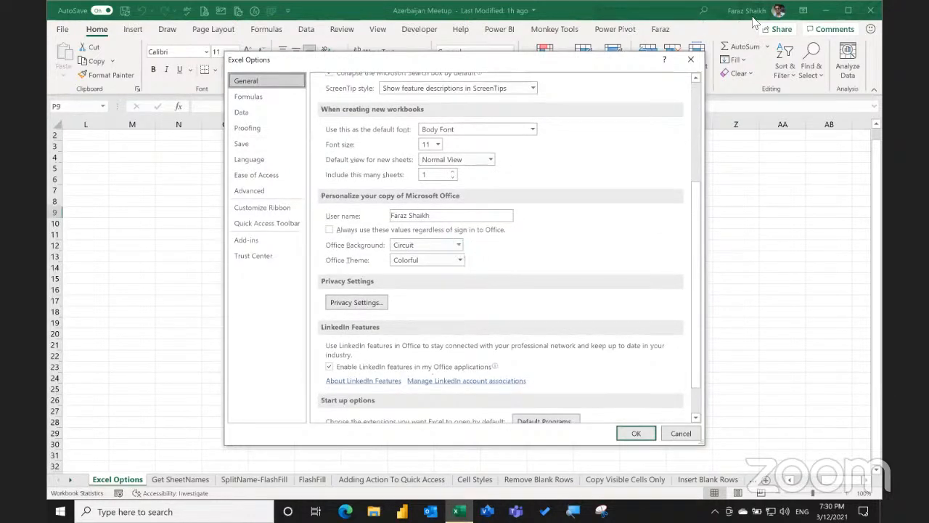
pyautogui.click(459, 245)
pyautogui.click(460, 244)
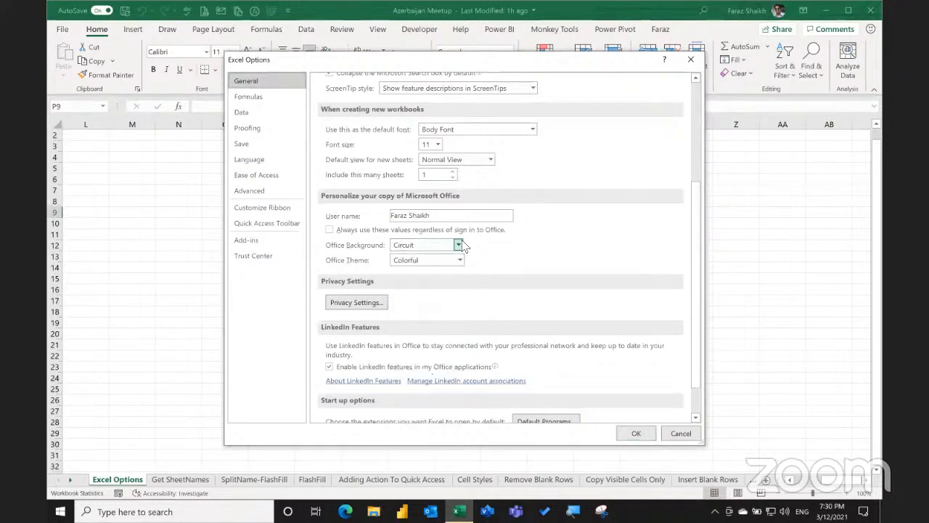
pyautogui.click(459, 260)
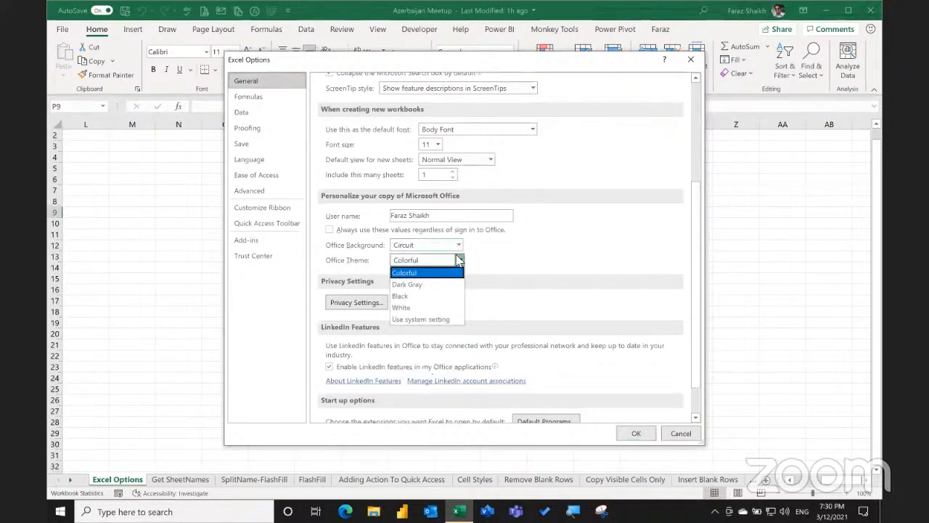
pyautogui.click(434, 296)
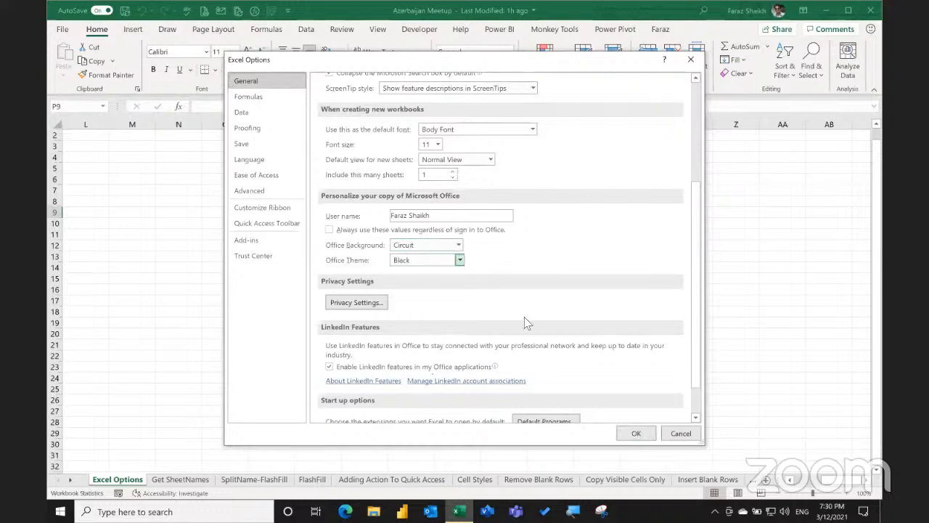
pyautogui.click(459, 260)
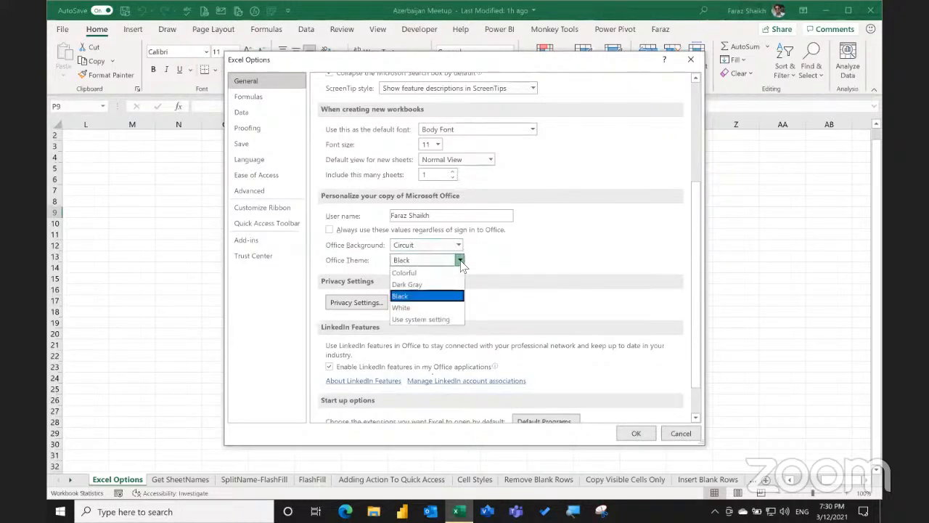
pyautogui.click(439, 262)
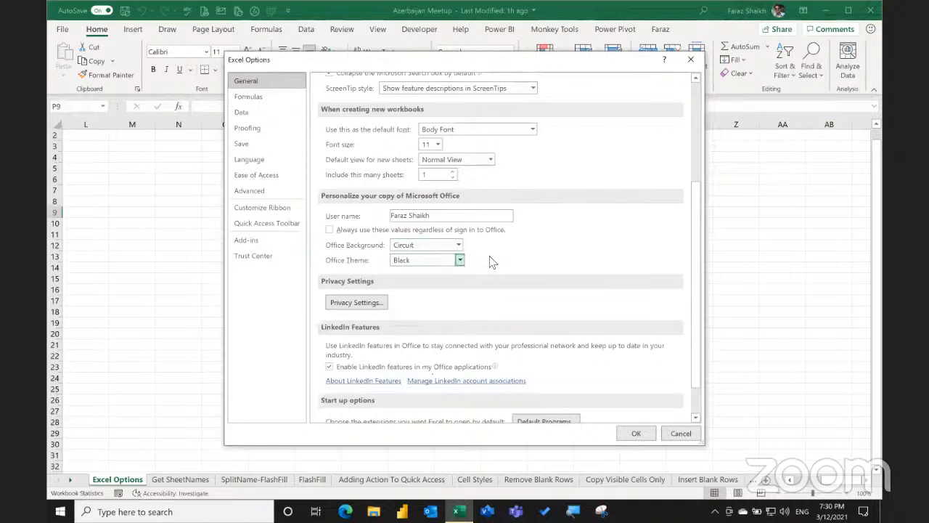
# Step: Try the Use system setting theme, revert to Black, and confirm Excel Options with OK
pyautogui.click(444, 262)
pyautogui.click(436, 317)
pyautogui.click(460, 260)
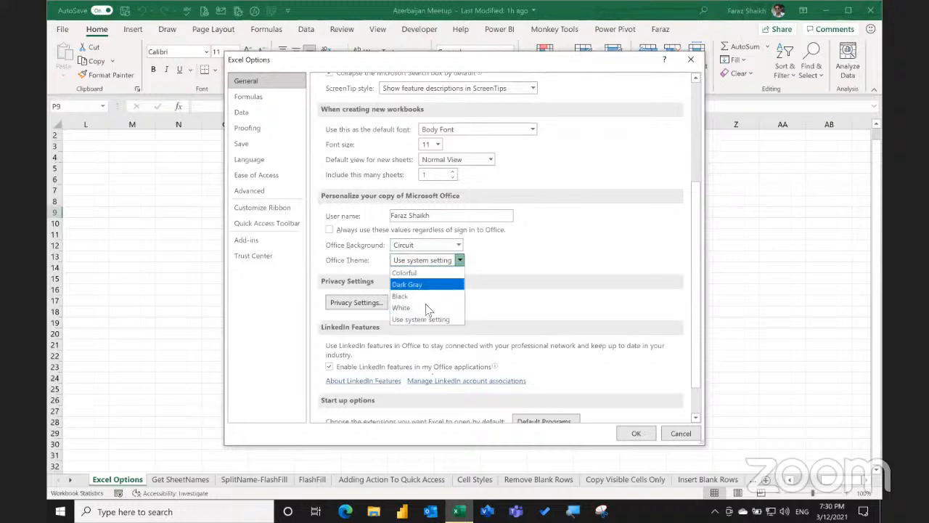
pyautogui.click(463, 296)
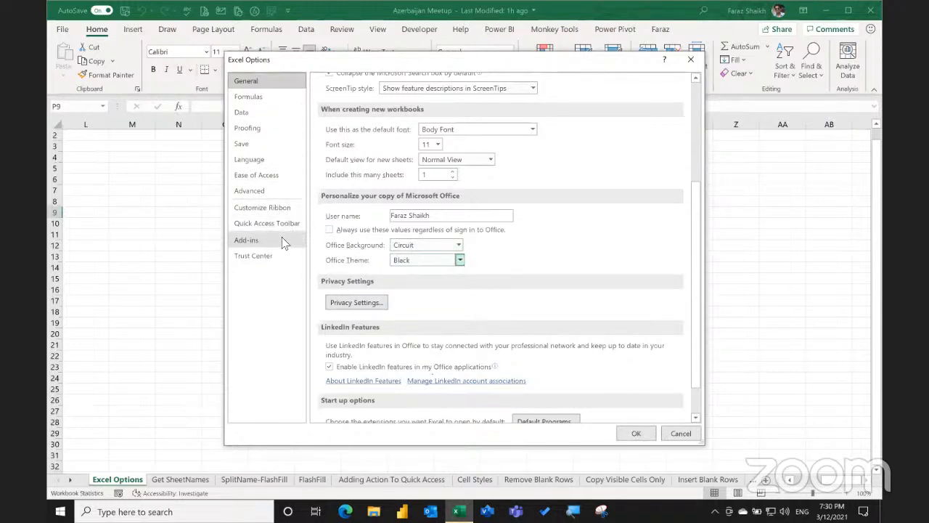
pyautogui.click(636, 433)
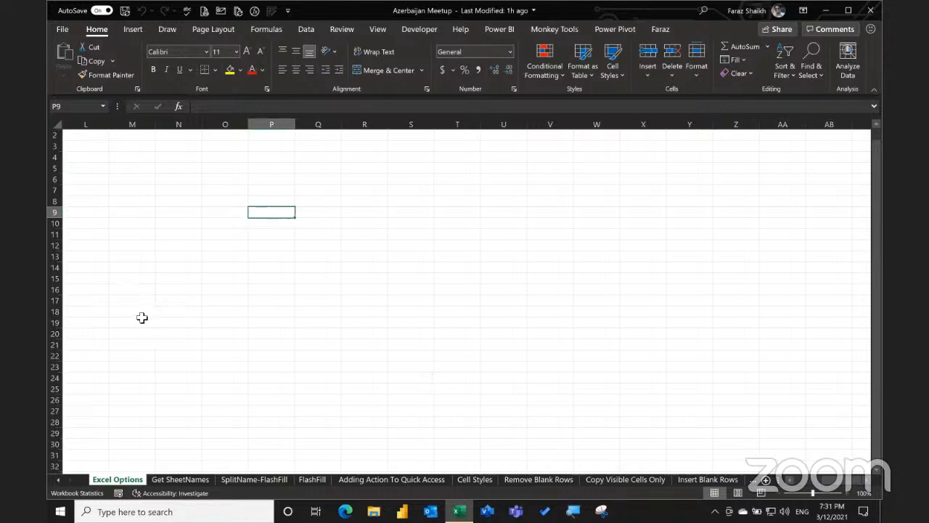
# Step: Switch to the Get SheetNames sheet and select cells B3, B2 and A3
pyautogui.click(197, 482)
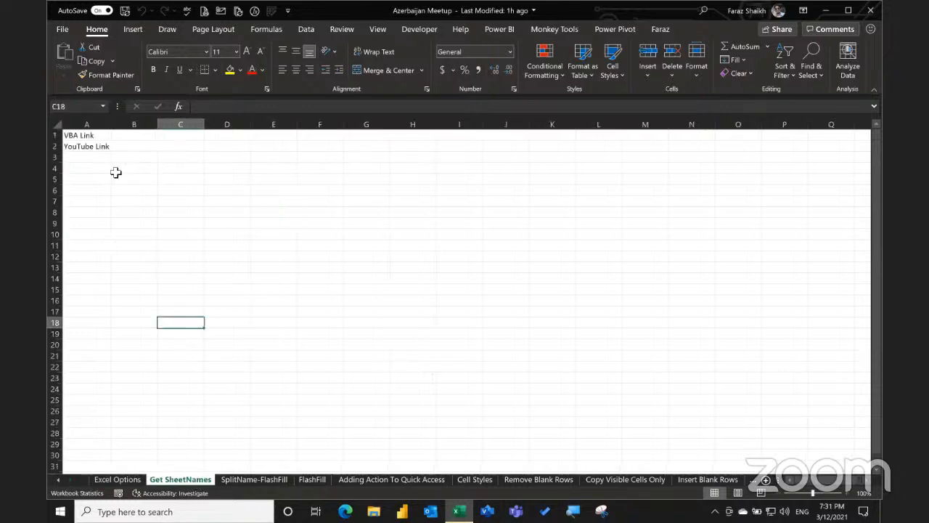
pyautogui.click(132, 157)
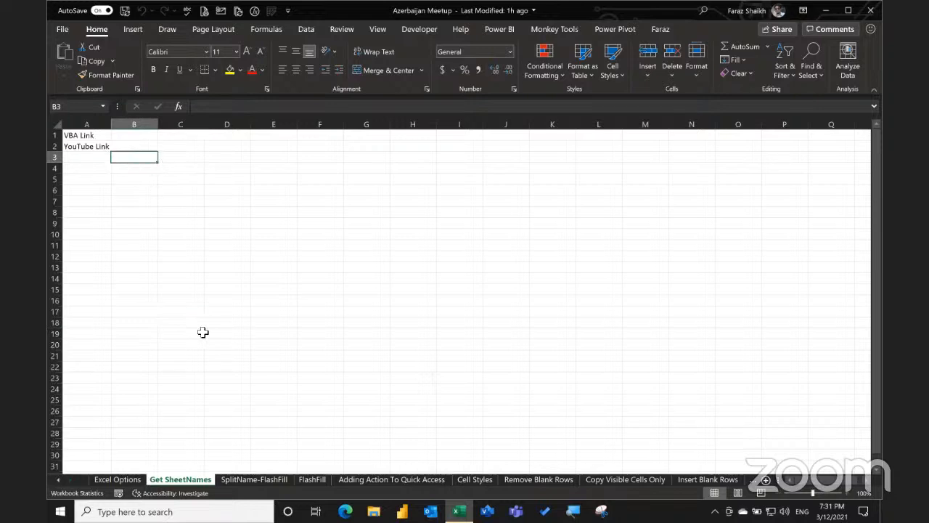
pyautogui.click(134, 147)
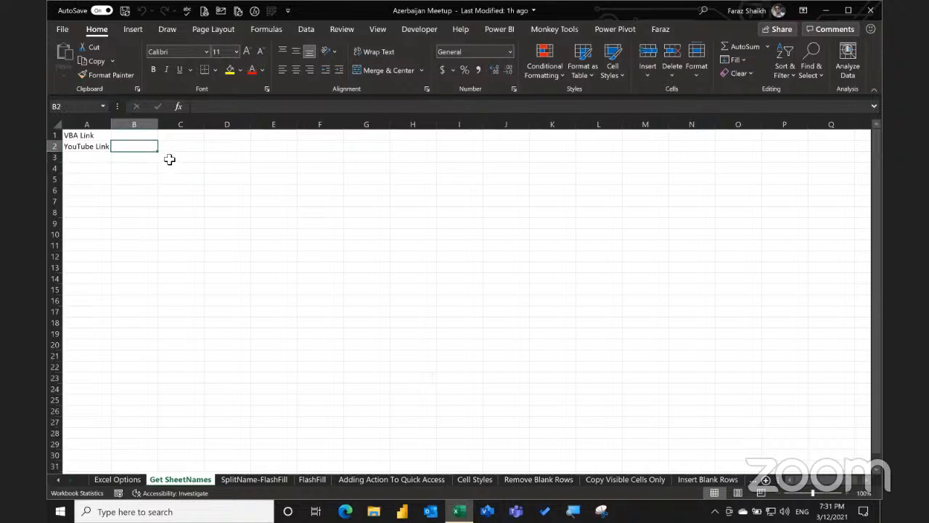
pyautogui.click(106, 157)
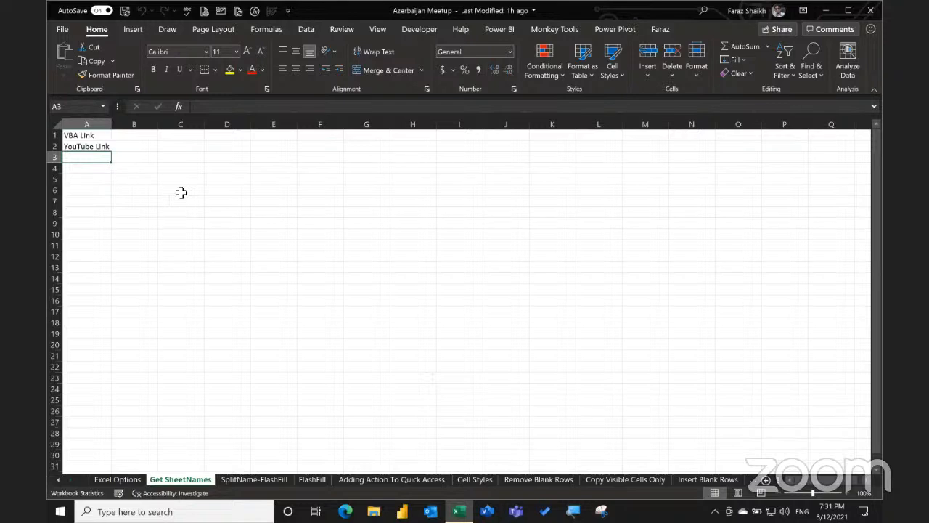
# Step: Look through the Data tab's Get Data source list, then close it
pyautogui.click(311, 32)
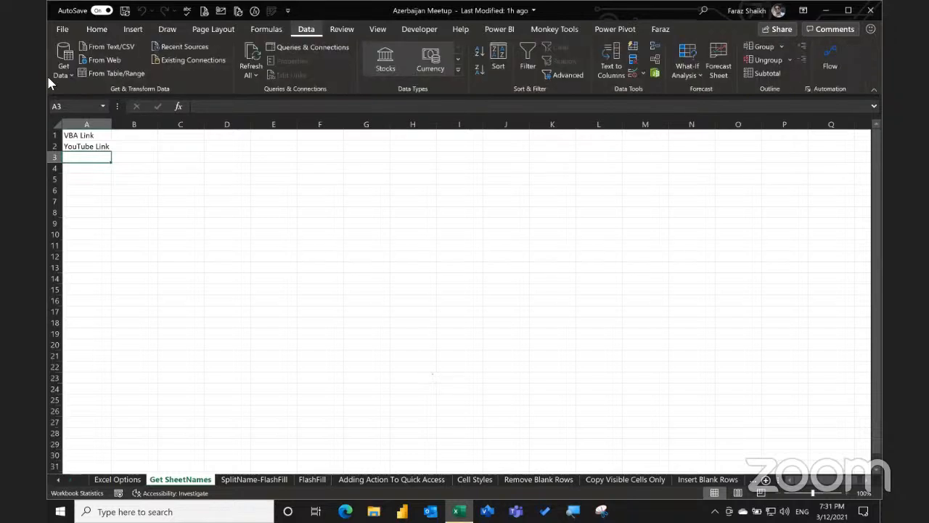
pyautogui.click(63, 72)
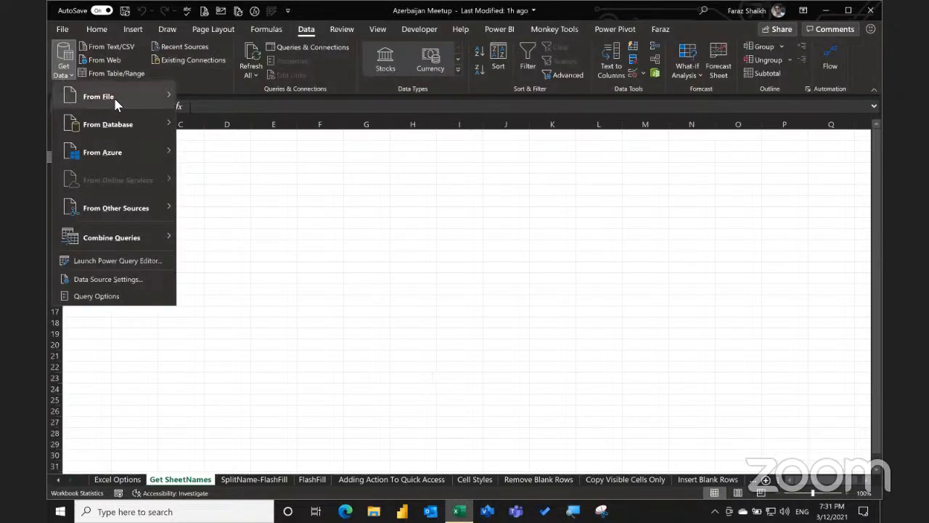
pyautogui.moveTo(156, 94)
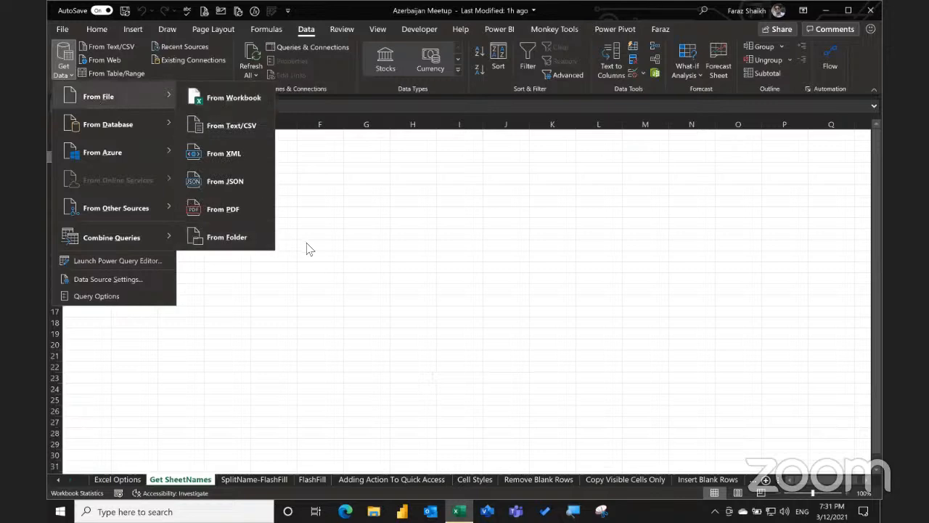
pyautogui.click(344, 220)
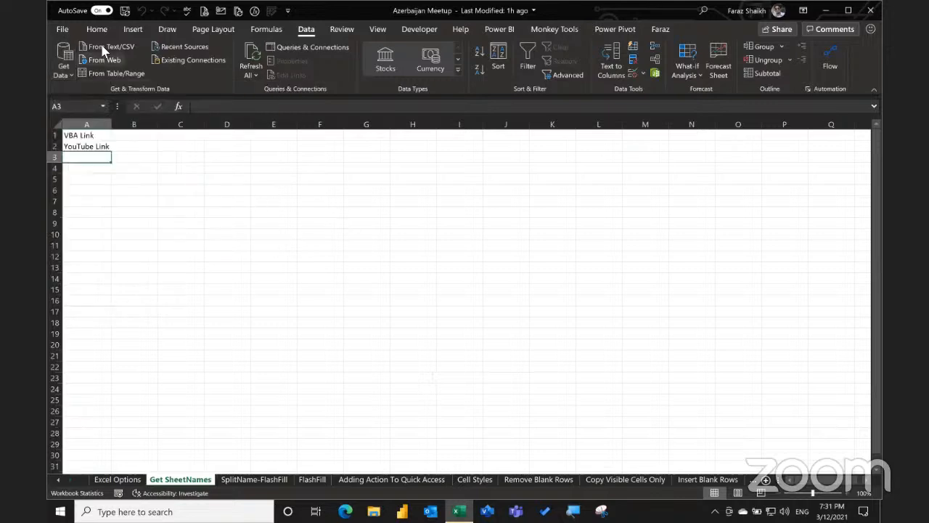
# Step: Copy the workbook's file path from the File Info page and return to the sheet
pyautogui.click(63, 29)
pyautogui.click(104, 138)
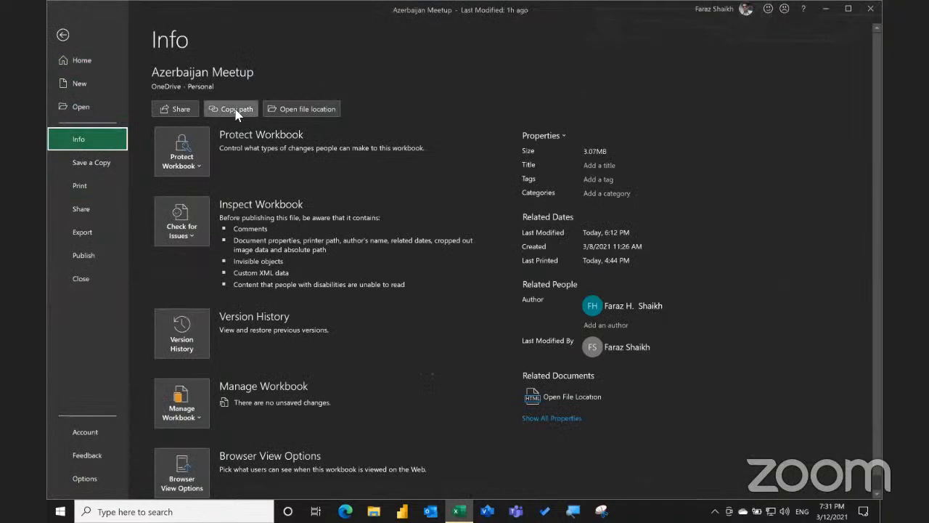
pyautogui.click(236, 115)
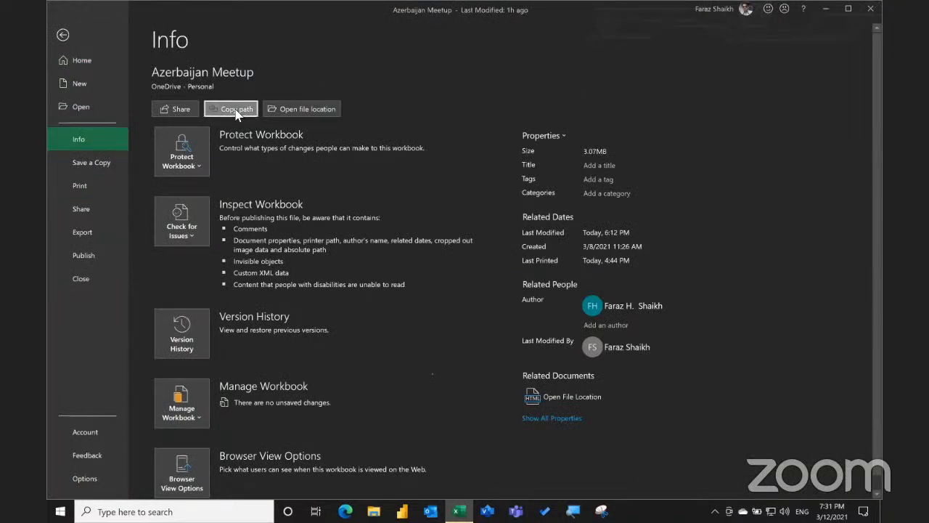
pyautogui.click(63, 35)
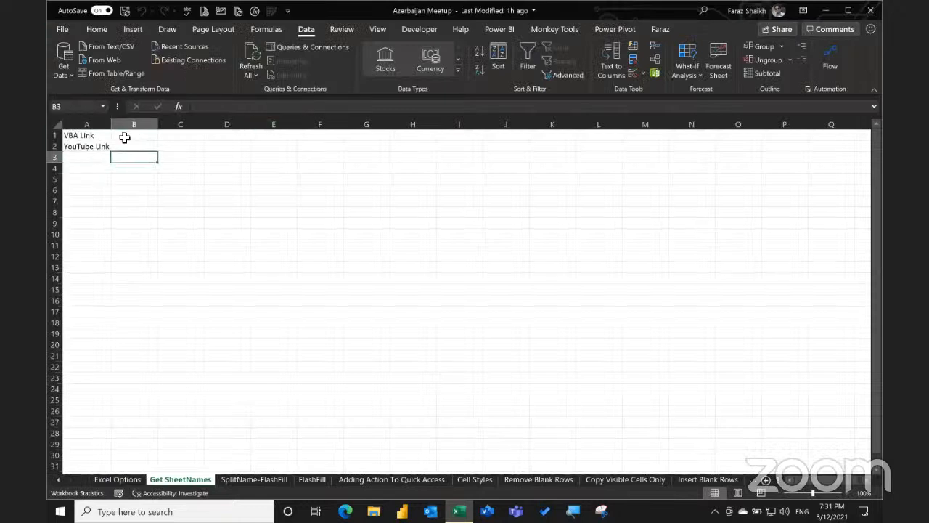
# Step: Import from the workbook's own copied online path, pasted as the From Workbook file name
pyautogui.click(65, 71)
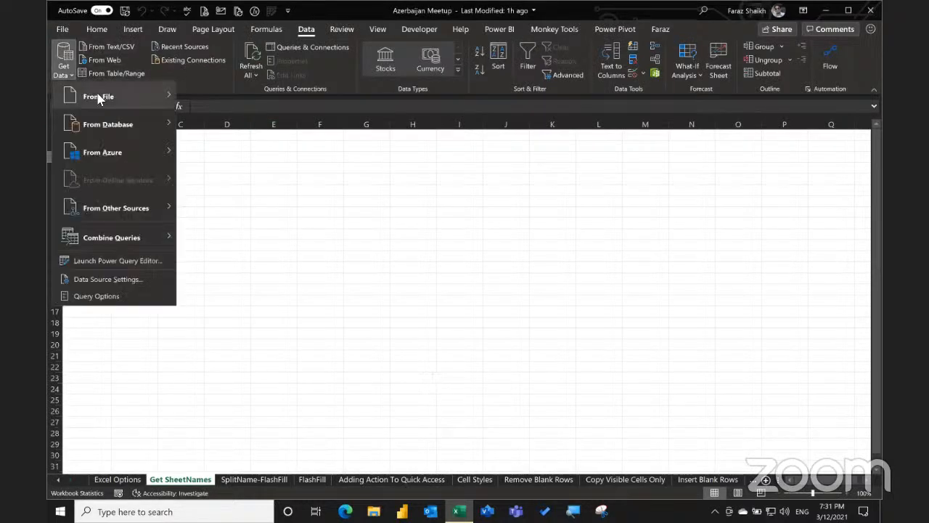
pyautogui.moveTo(145, 97)
pyautogui.click(212, 105)
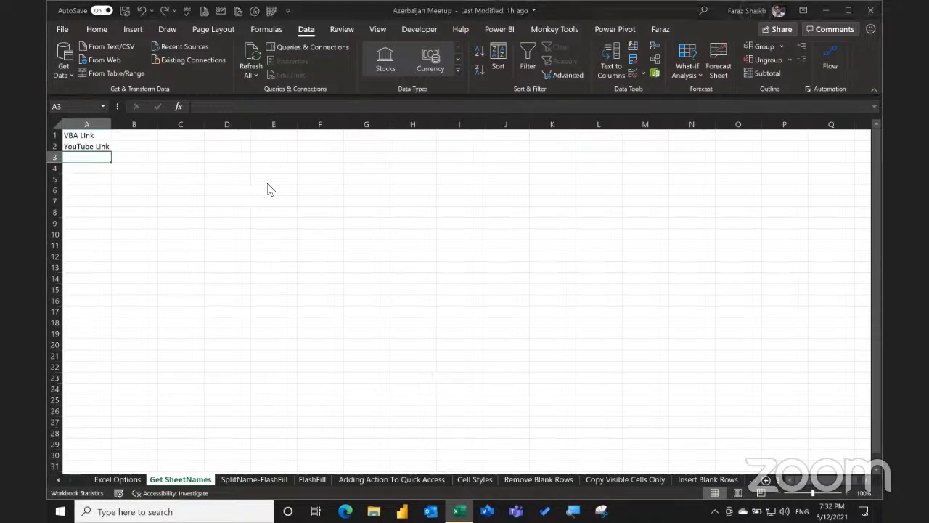
pyautogui.click(236, 34)
pyautogui.hotkey('ctrl', 'v')
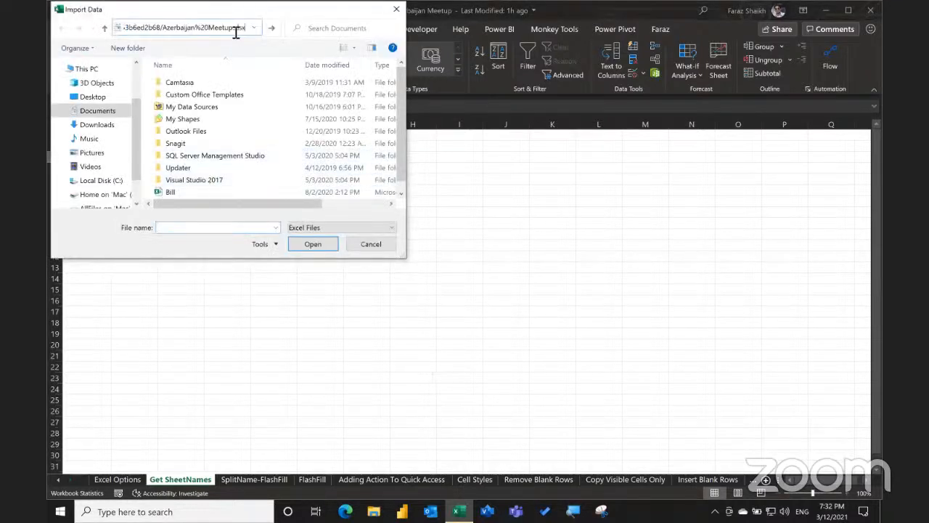
pyautogui.press('Return')
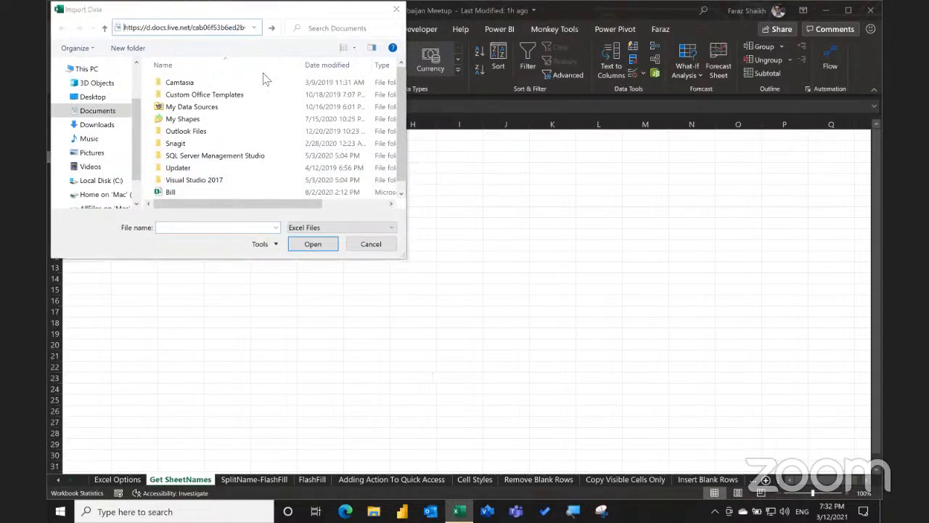
pyautogui.click(536, 258)
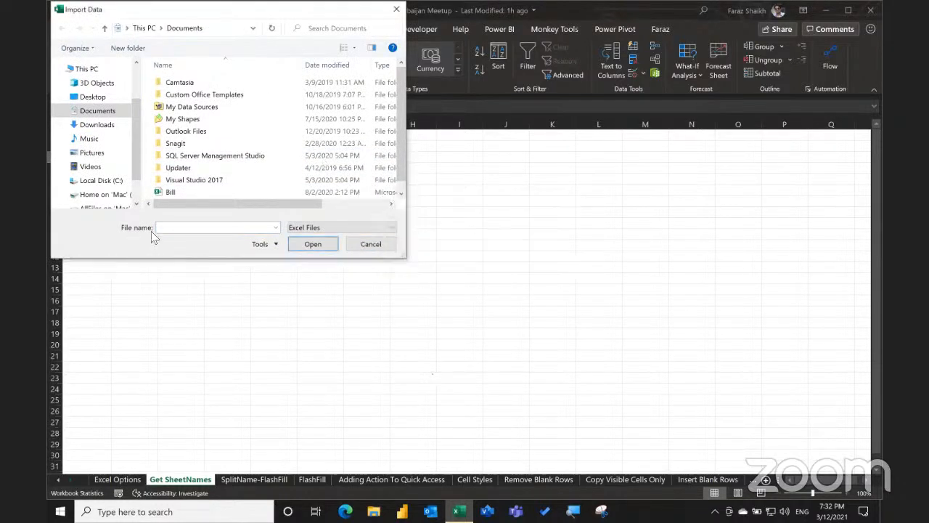
pyautogui.hotkey('ctrl', 'v')
pyautogui.hotkey('ctrl', 'a')
pyautogui.click(322, 246)
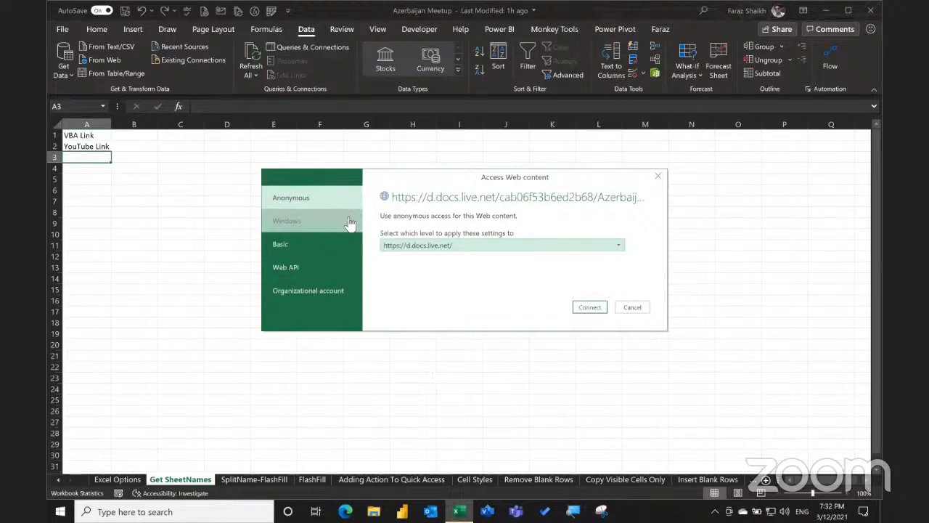
# Step: Choose Anonymous access for the d.docs.live.net web content and connect
pyautogui.click(327, 244)
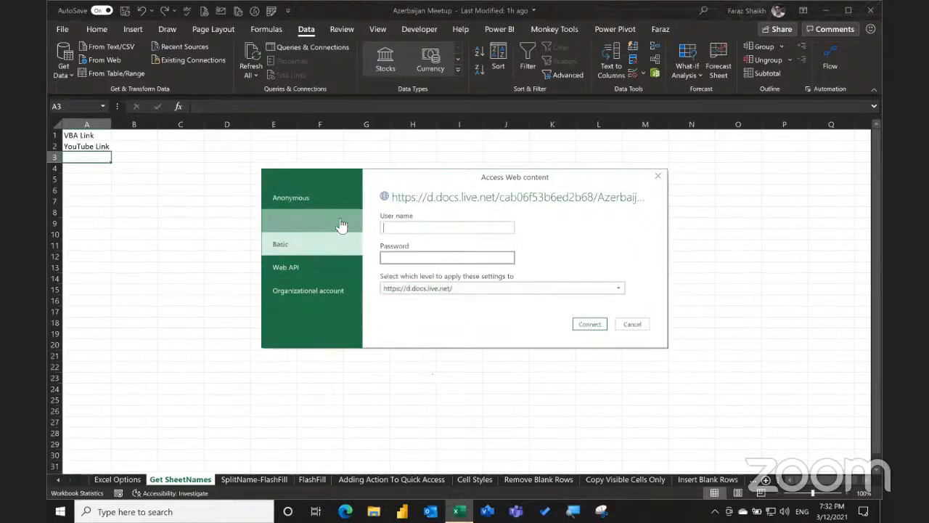
pyautogui.click(323, 220)
pyautogui.click(346, 203)
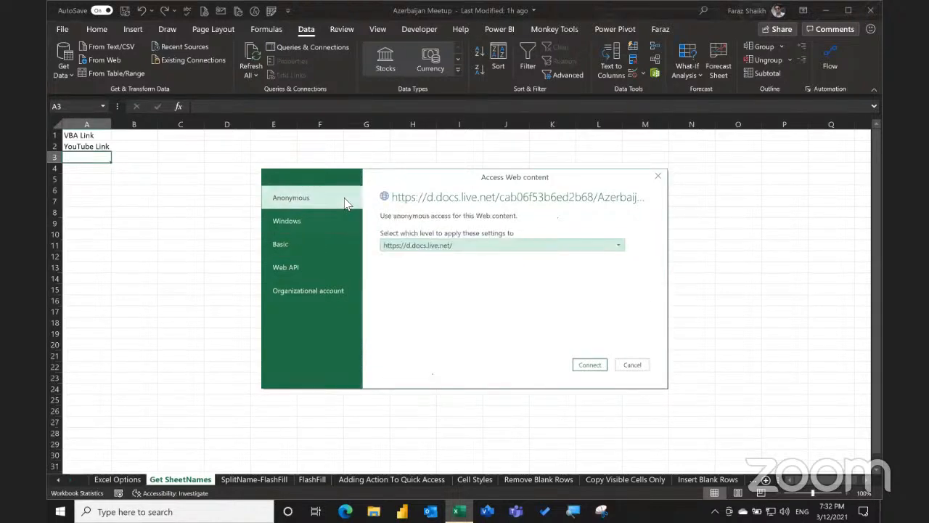
pyautogui.click(589, 367)
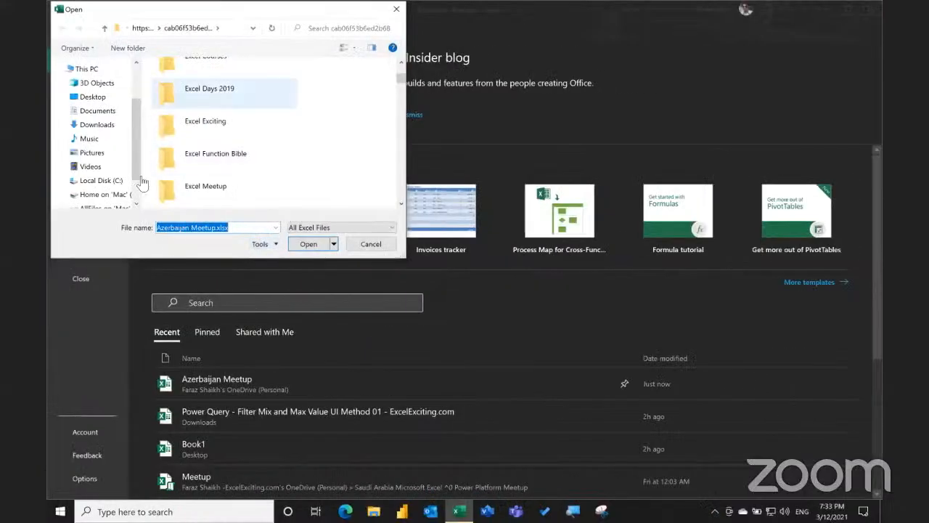
# Step: Reopen Azerbaijan Meetup.xlsx from the file-open dialog
pyautogui.scroll(-1, 135, 169)
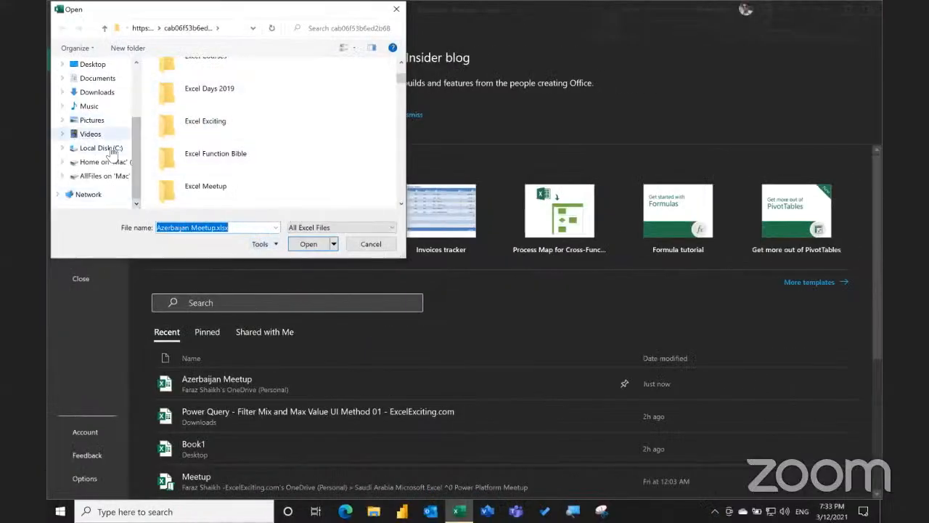
pyautogui.scroll(2, 132, 124)
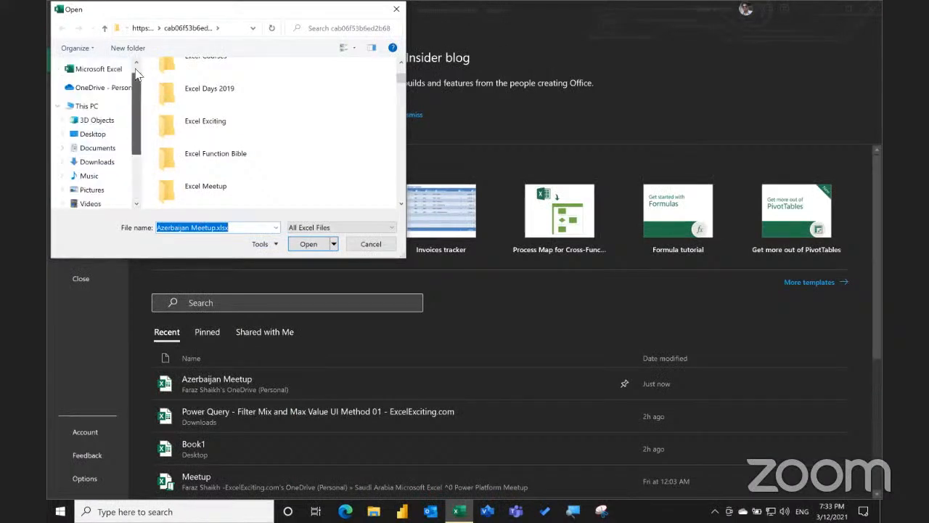
pyautogui.click(242, 228)
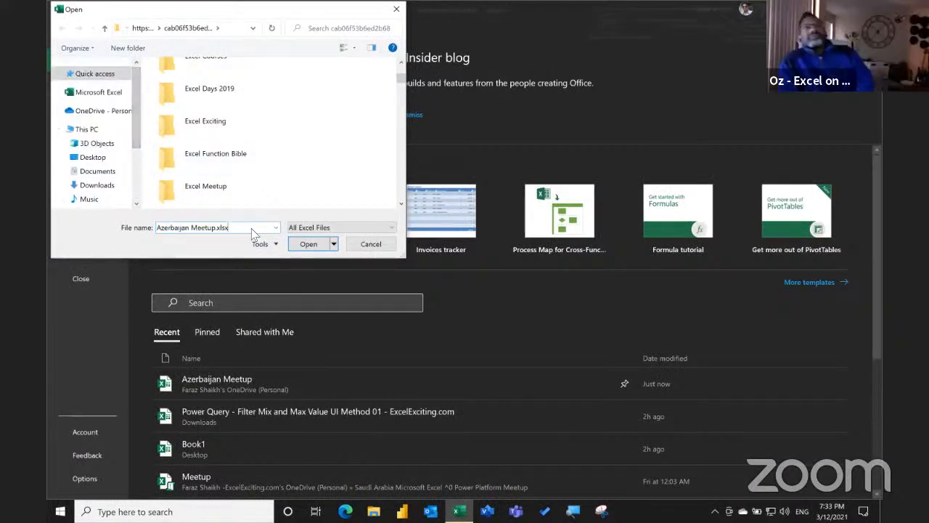
pyautogui.click(319, 244)
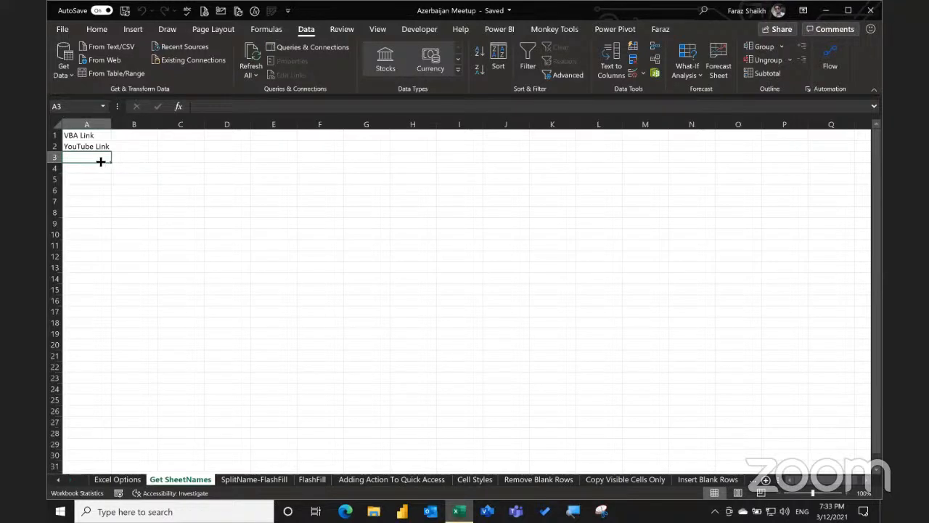
# Step: Try importing Azerbaijan Meetup.xlsx from the OneDrive - Personal folder via From Workbook
pyautogui.click(133, 157)
pyautogui.click(107, 155)
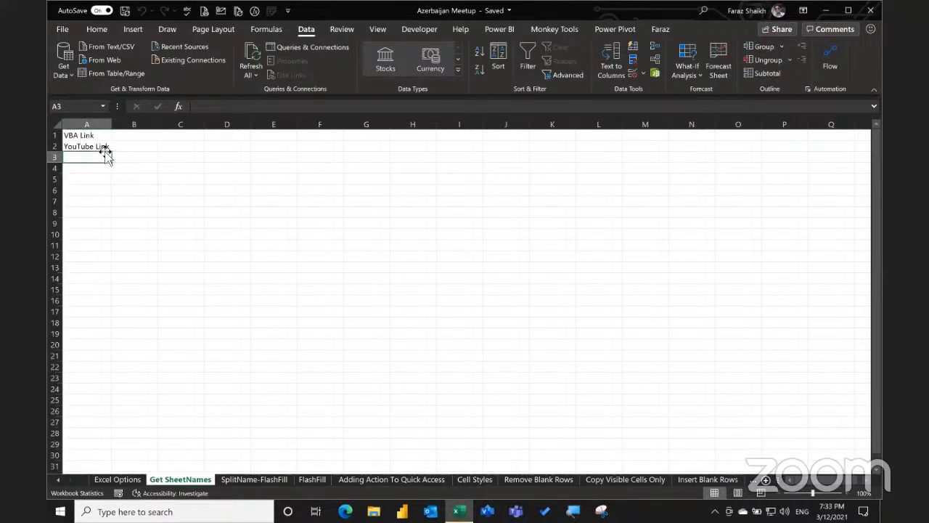
pyautogui.click(66, 76)
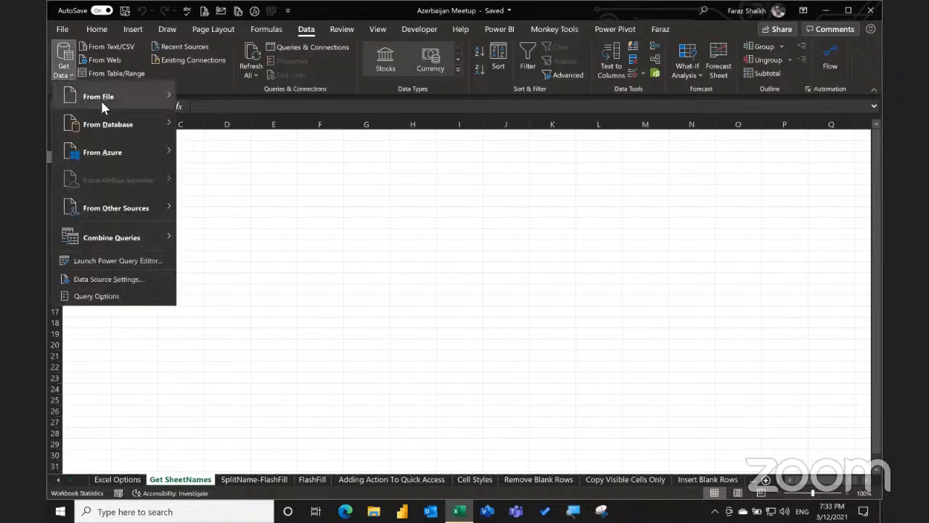
pyautogui.moveTo(101, 106)
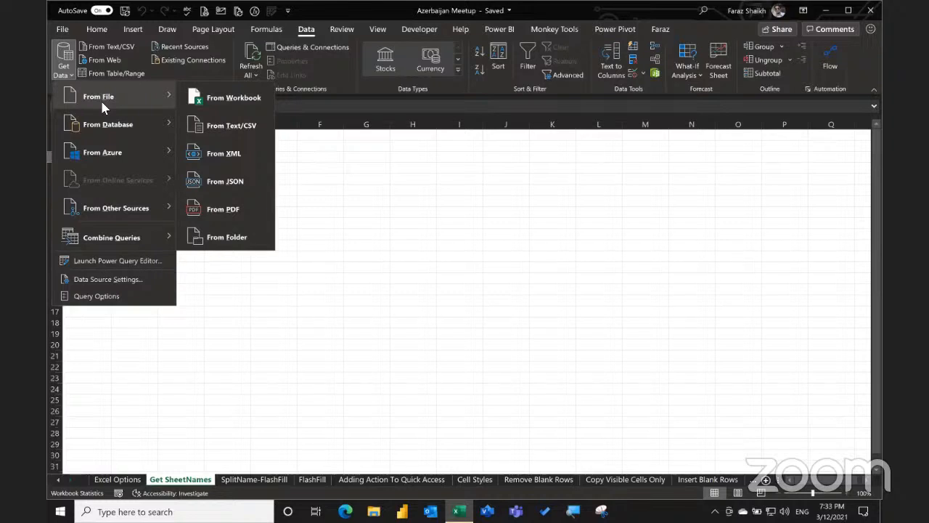
pyautogui.click(212, 98)
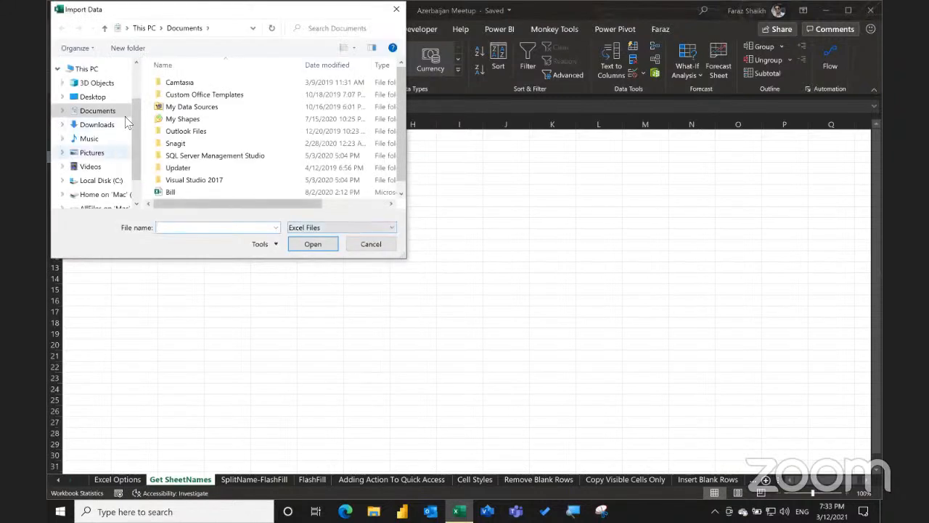
pyautogui.click(57, 68)
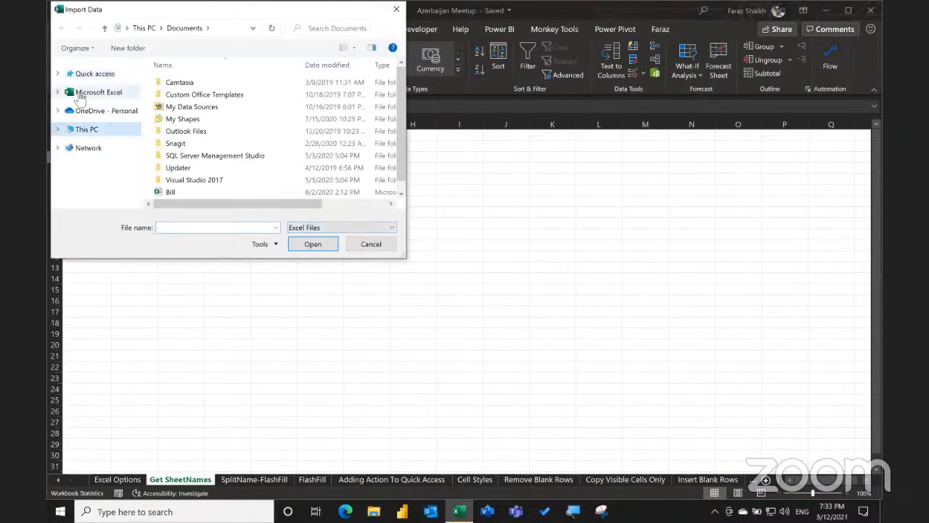
pyautogui.click(81, 93)
pyautogui.click(89, 111)
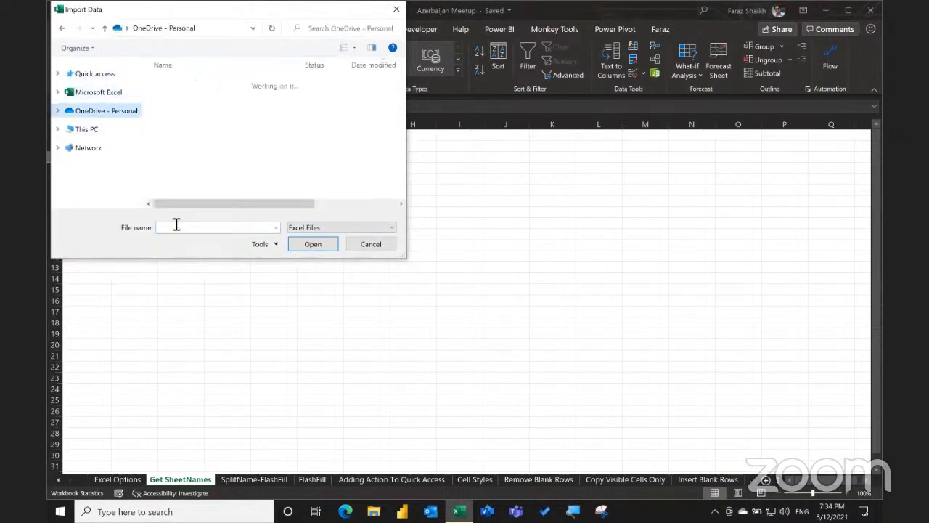
pyautogui.click(218, 84)
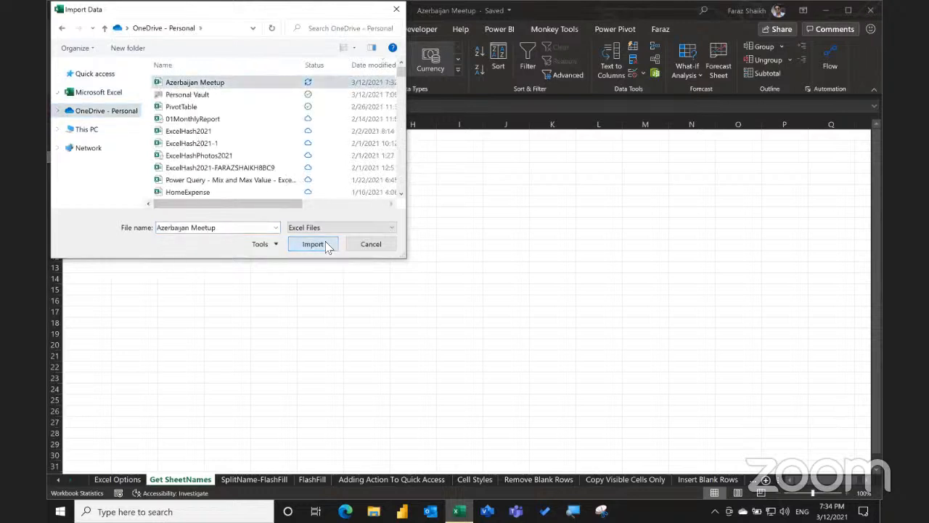
pyautogui.click(313, 244)
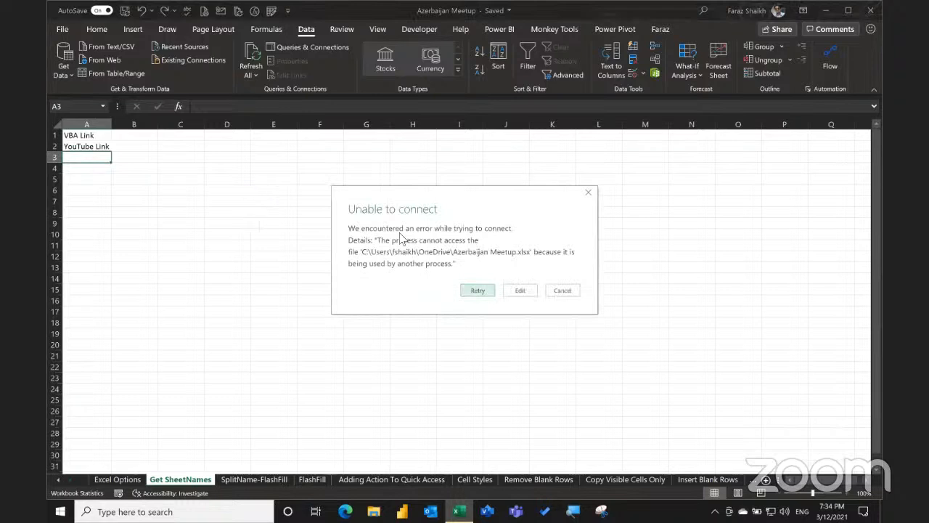
# Step: Dismiss the connection error and go to the SplitName-FlashFill sheet
pyautogui.click(560, 290)
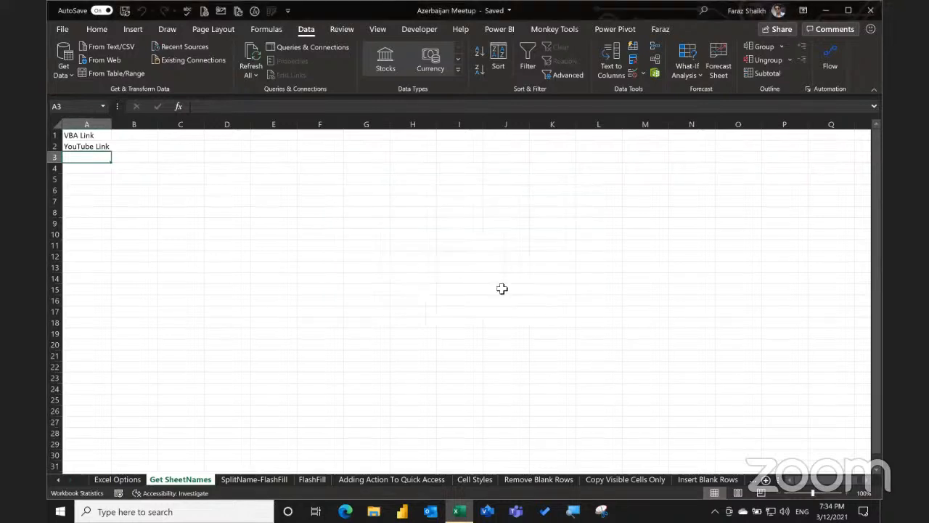
pyautogui.click(62, 32)
pyautogui.click(56, 35)
pyautogui.click(224, 482)
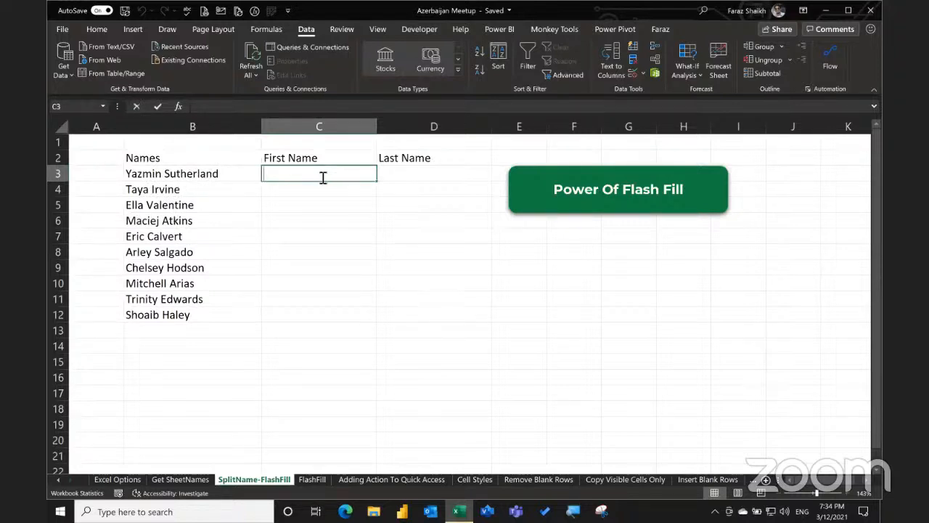
# Step: Type an example first name in C3 and select C3:C12
pyautogui.write('Yazmin')
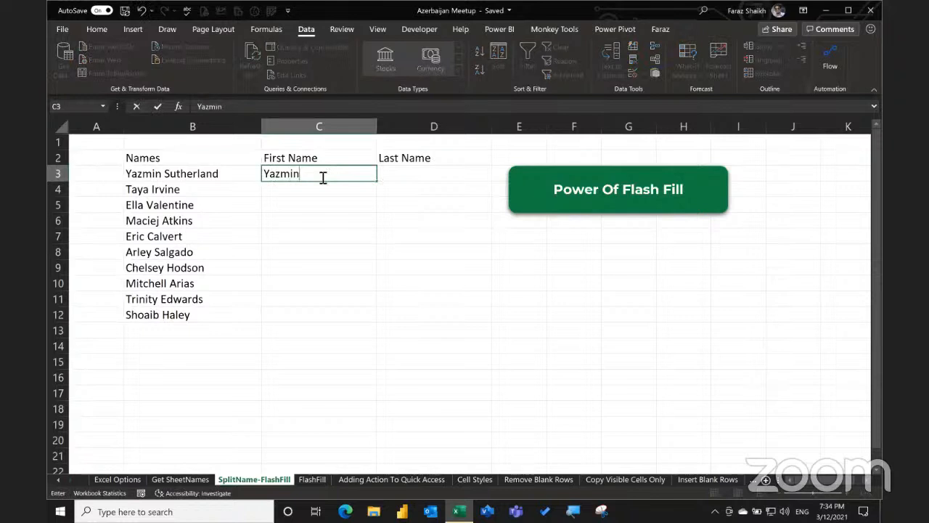
pyautogui.press('Return')
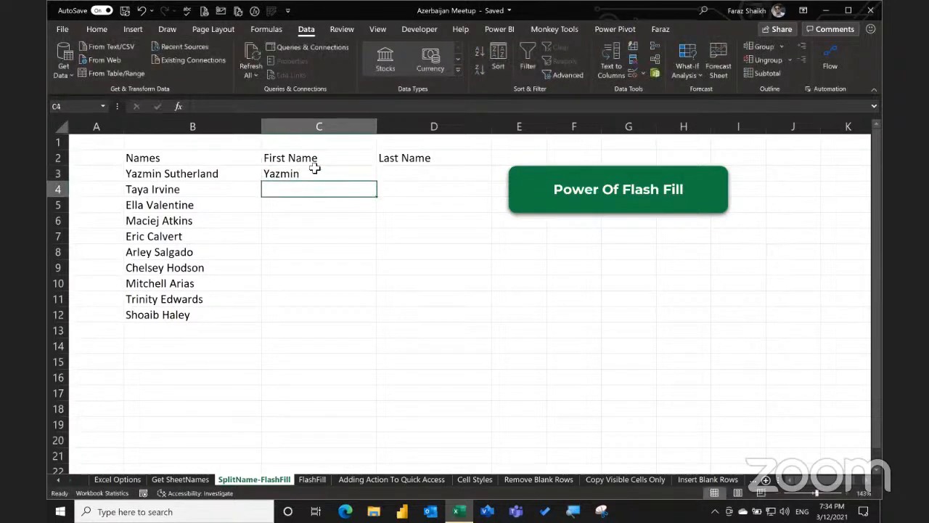
pyautogui.click(314, 179)
pyautogui.moveTo(315, 179); pyautogui.dragTo(307, 232)
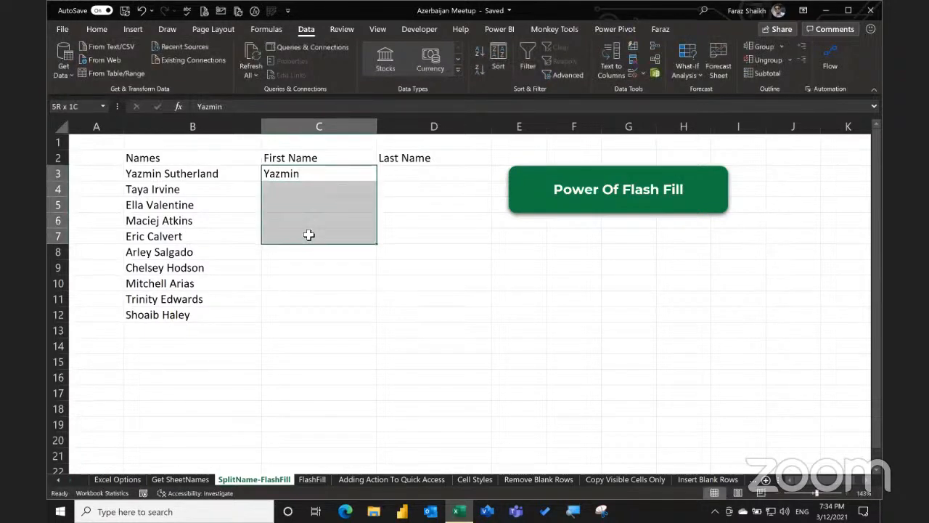
pyautogui.click(325, 156)
pyautogui.moveTo(323, 170); pyautogui.dragTo(301, 313)
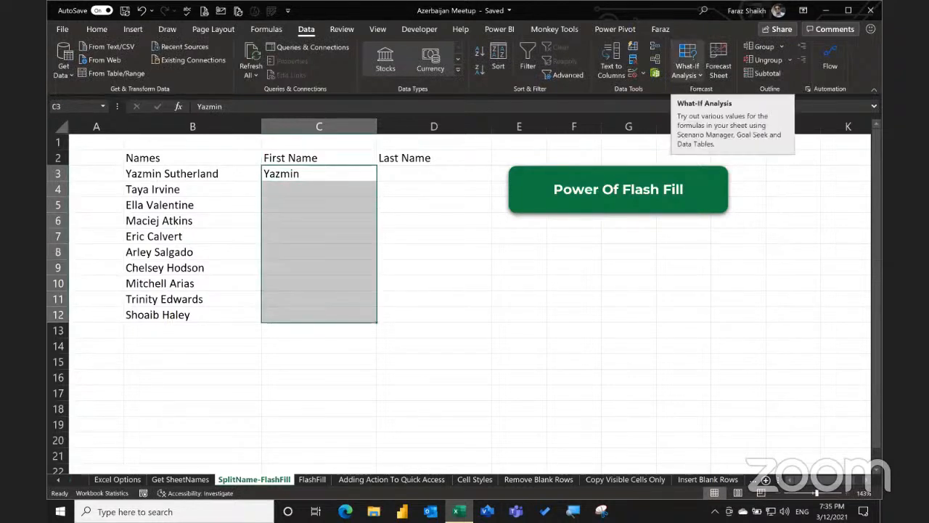
# Step: Flash Fill the first names into C3:C12 from Home > Fill and check the results
pyautogui.click(93, 30)
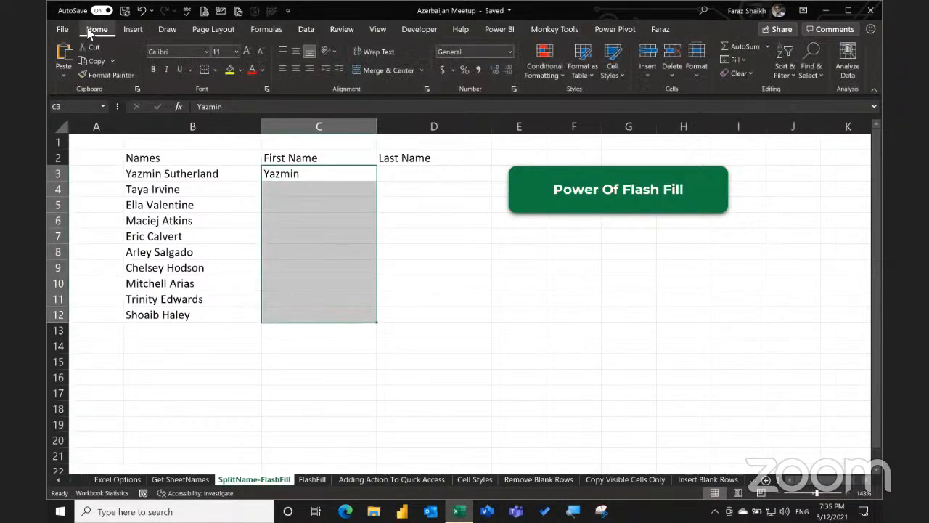
pyautogui.click(740, 58)
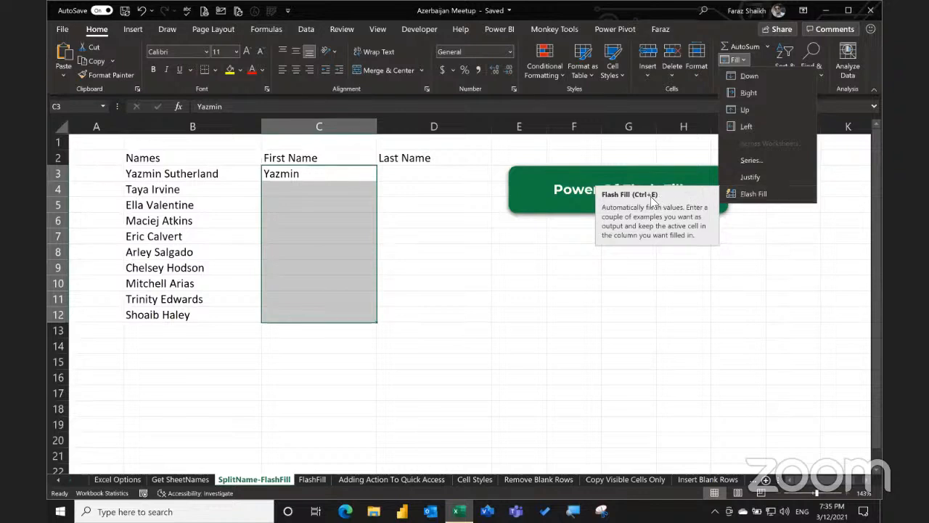
pyautogui.click(755, 194)
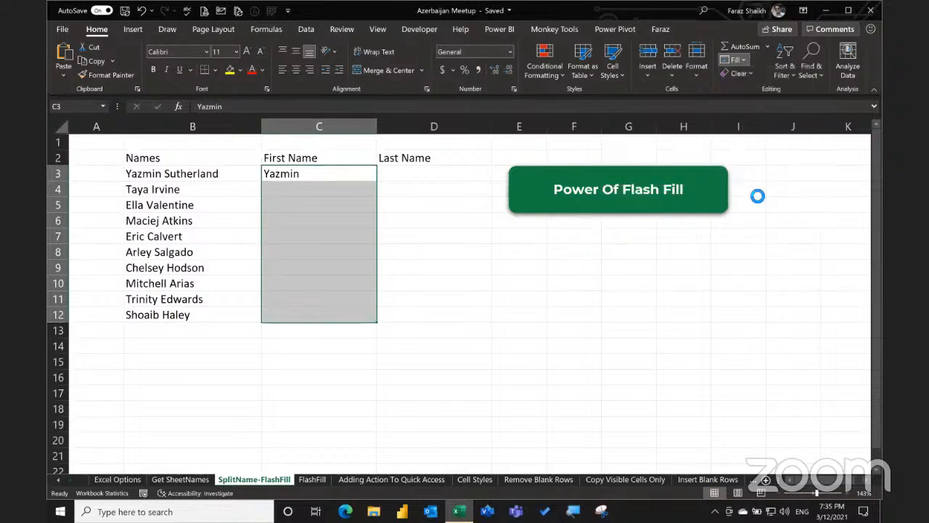
pyautogui.click(322, 190)
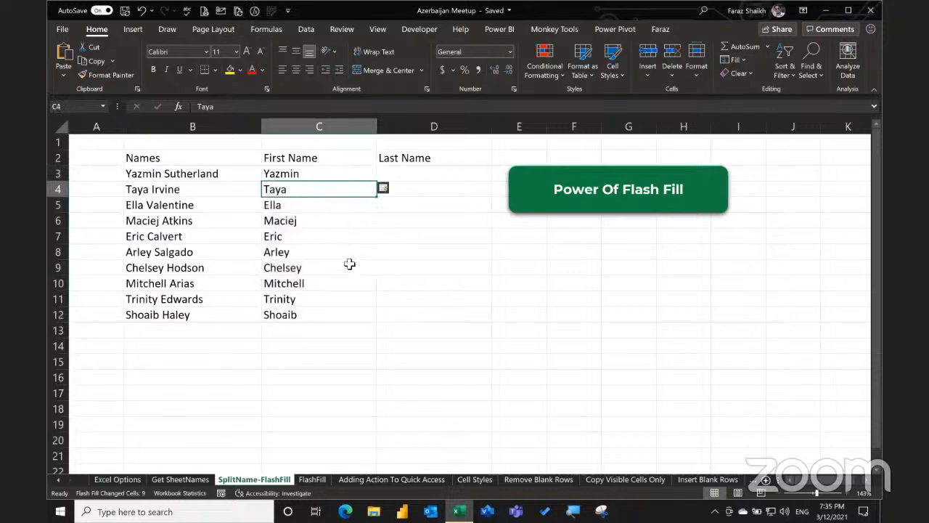
pyautogui.click(345, 297)
pyautogui.click(341, 208)
pyautogui.click(352, 175)
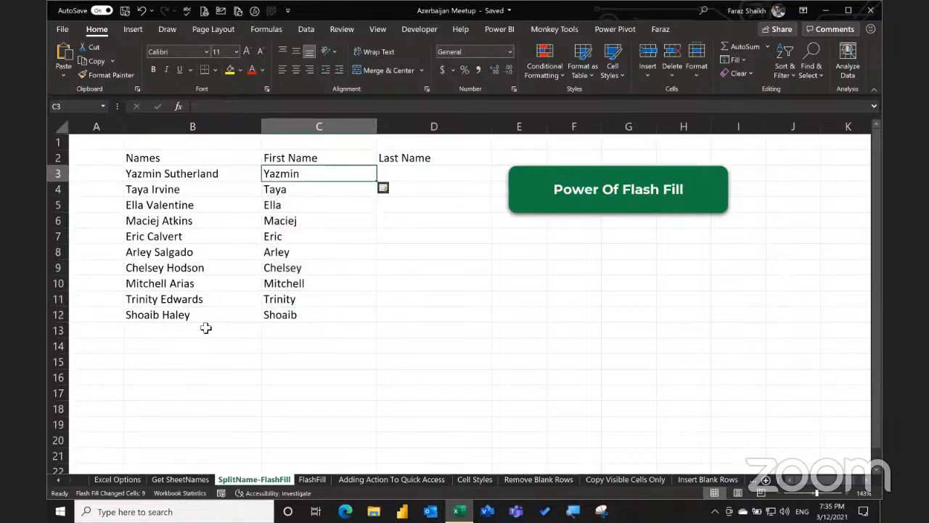
pyautogui.click(242, 330)
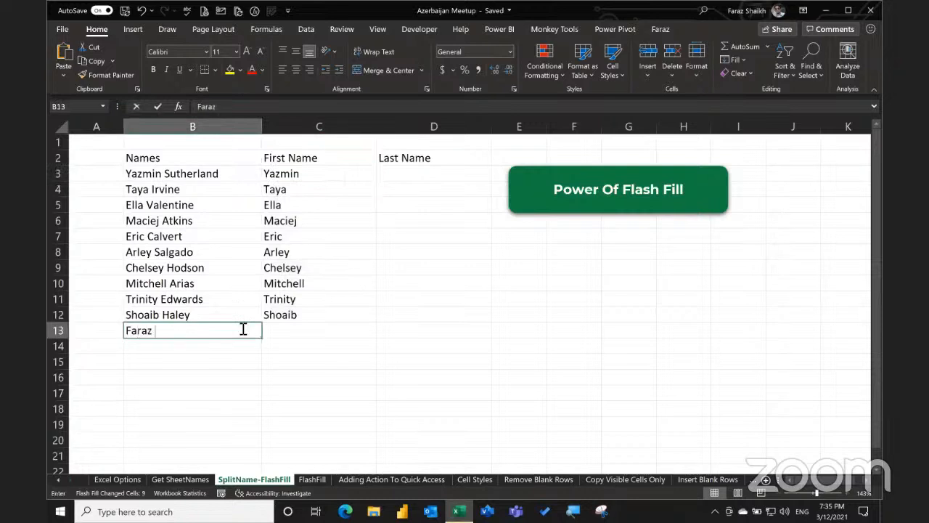
# Step: Add a new full name in B13 and copy B3's surname into D3 as the example
pyautogui.click(298, 332)
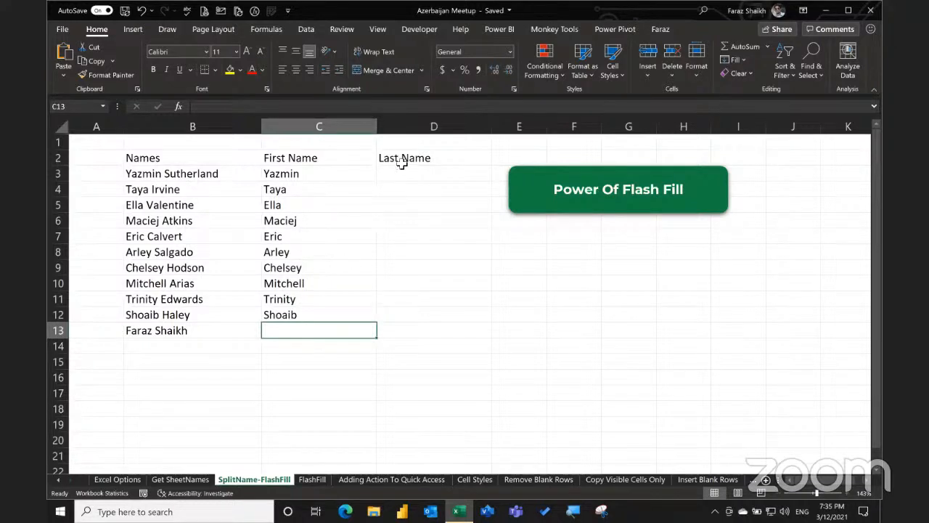
pyautogui.click(395, 186)
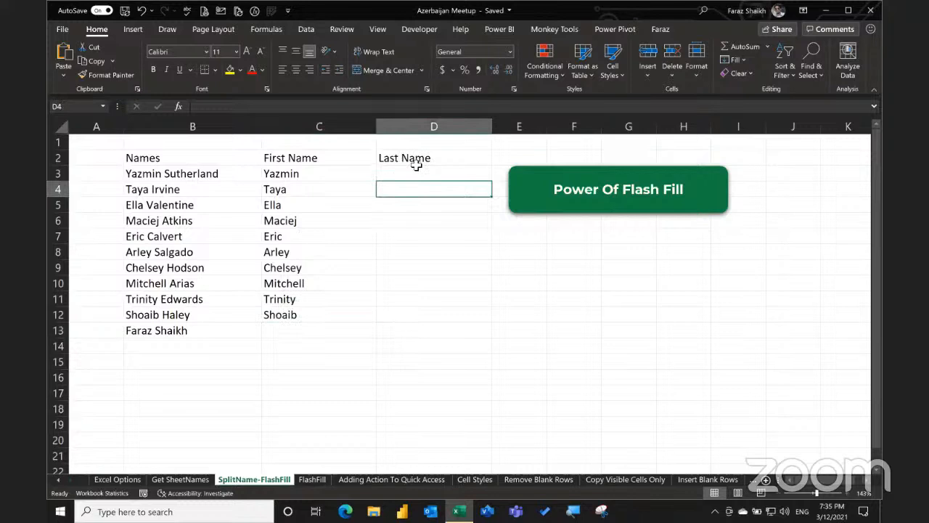
pyautogui.doubleClick(218, 174)
pyautogui.doubleClick(192, 175)
pyautogui.hotkey('ctrl', 'c')
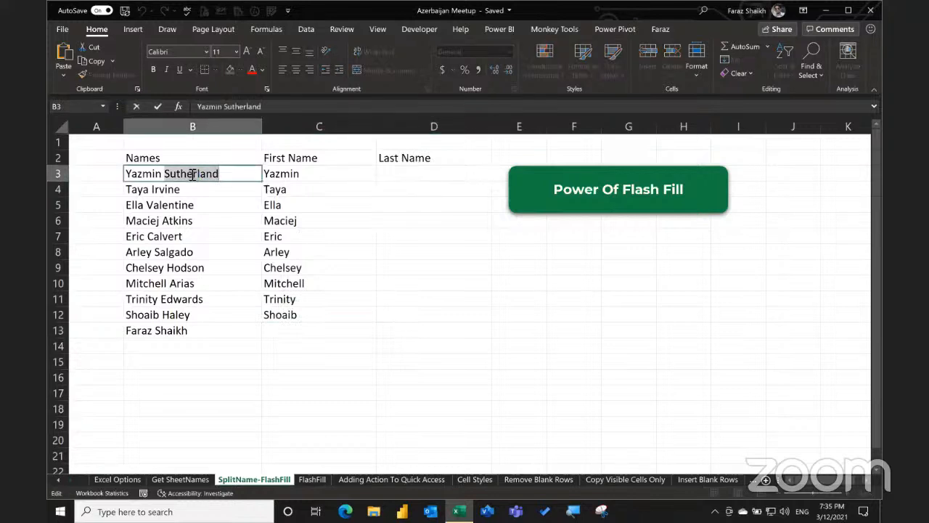
pyautogui.press('Return')
pyautogui.doubleClick(422, 175)
pyautogui.hotkey('ctrl', 'v')
pyautogui.press('Return')
# Step: Flash Fill the remaining surnames down column D with Ctrl+E, then go to the FlashFill sheet
pyautogui.moveTo(425, 173); pyautogui.dragTo(401, 176)
pyautogui.hotkey('ctrl', 'e')
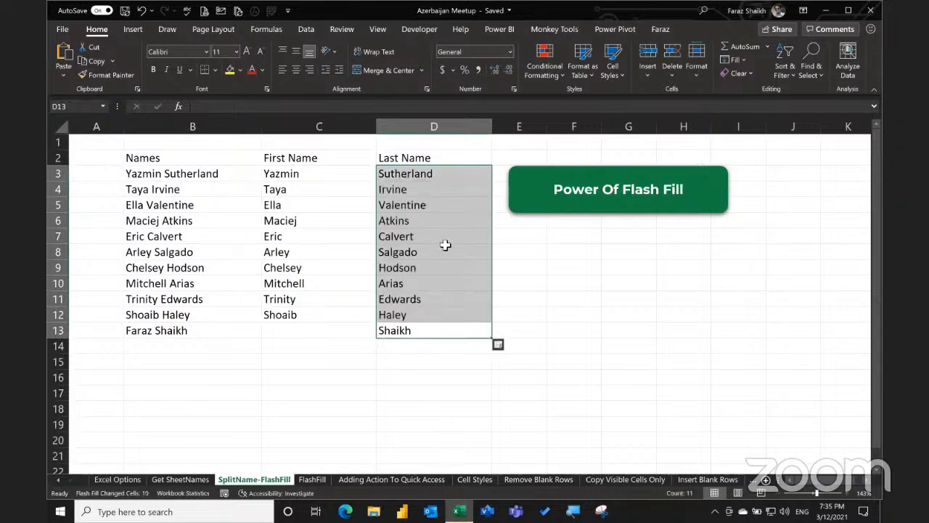
pyautogui.click(280, 267)
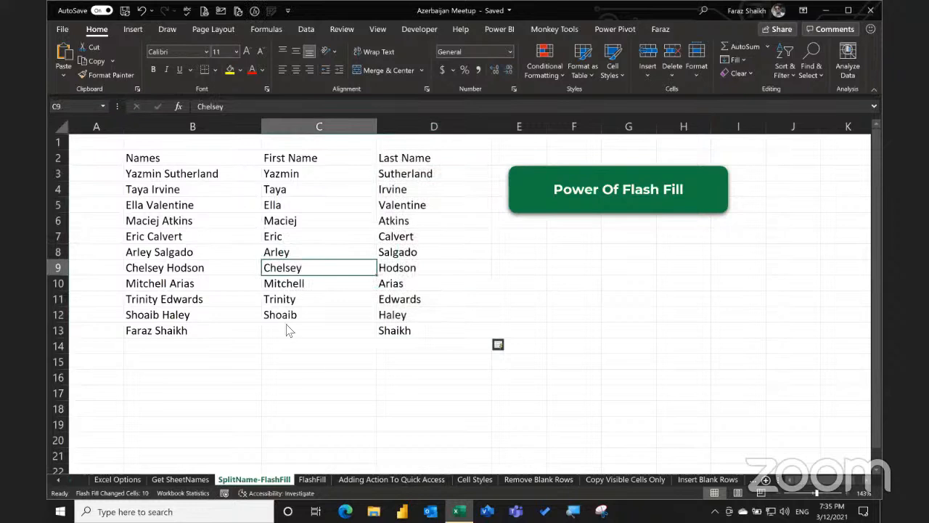
pyautogui.click(312, 480)
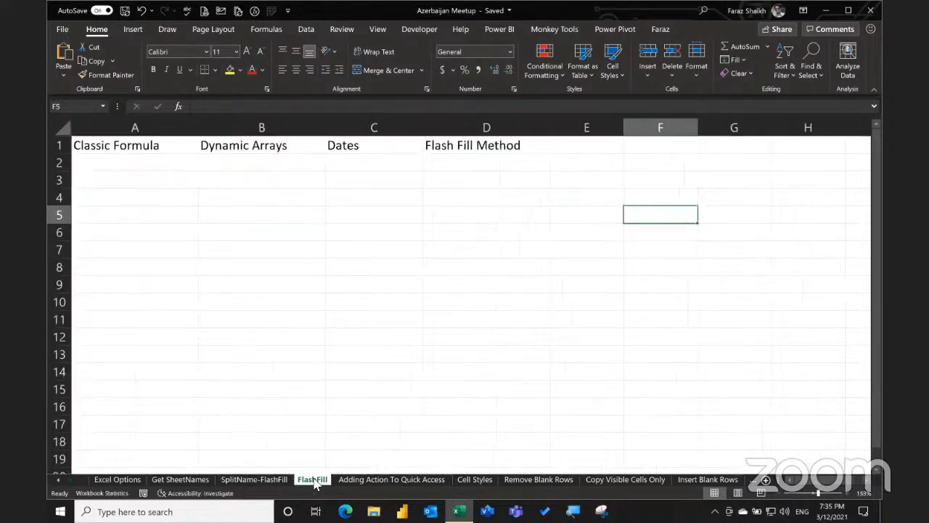
# Step: Enter =ROW()-1 in A2 and fill it down the Classic Formula column
pyautogui.click(179, 166)
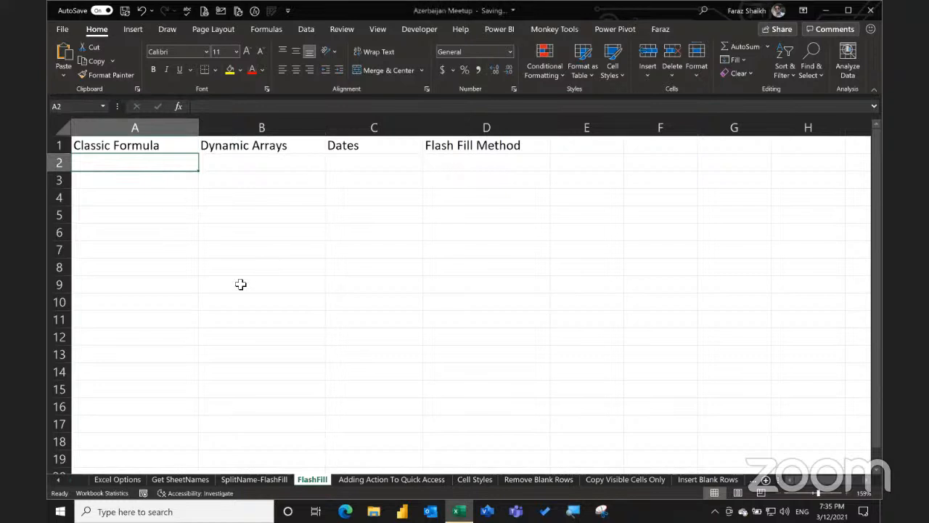
pyautogui.write('1')
pyautogui.press('Return')
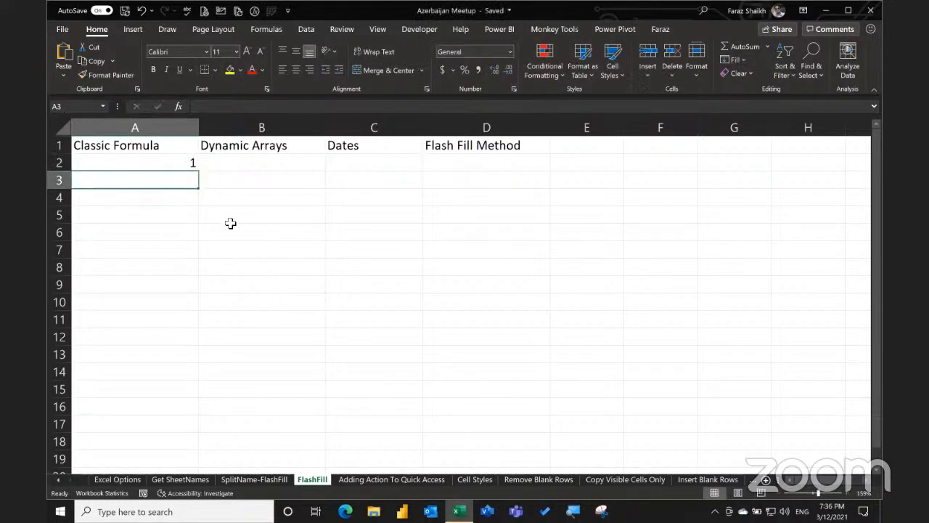
pyautogui.click(188, 162)
pyautogui.write('=row')
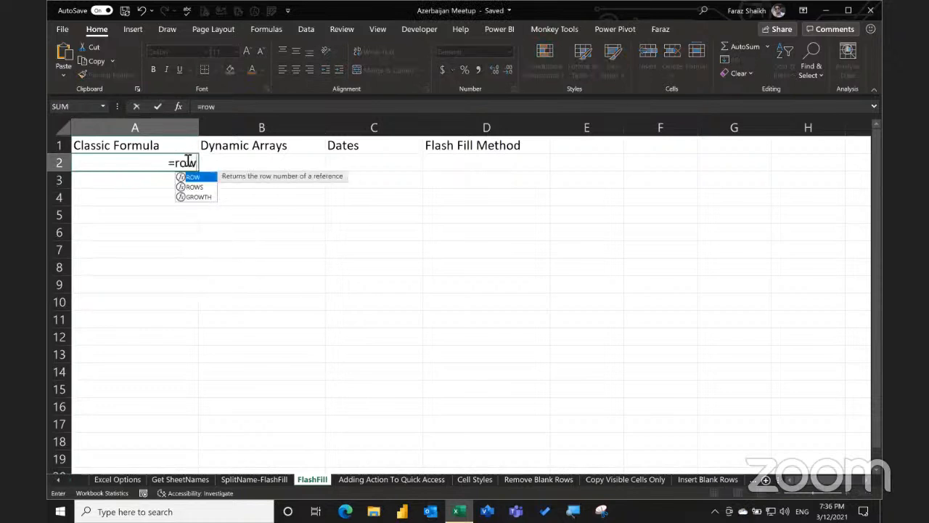
pyautogui.press('Tab')
pyautogui.write(')')
pyautogui.press('Return')
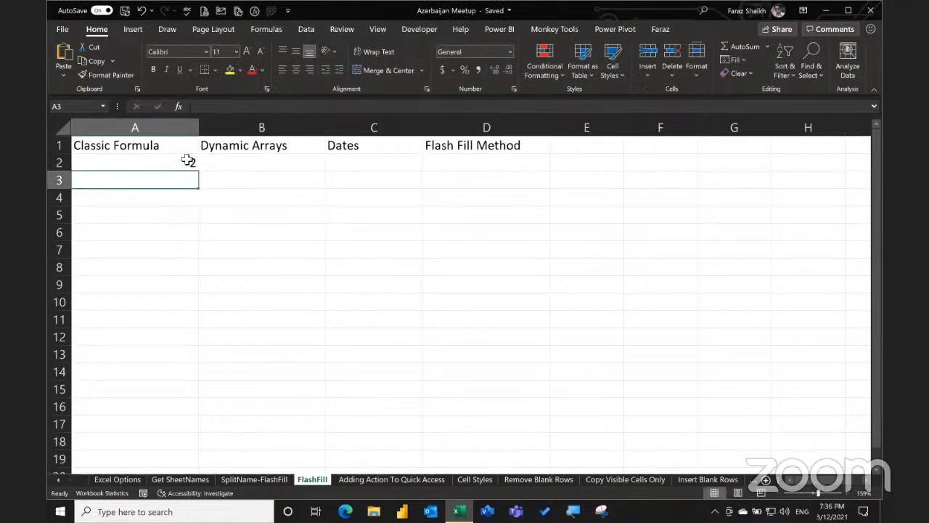
pyautogui.click(192, 163)
pyautogui.write('-1')
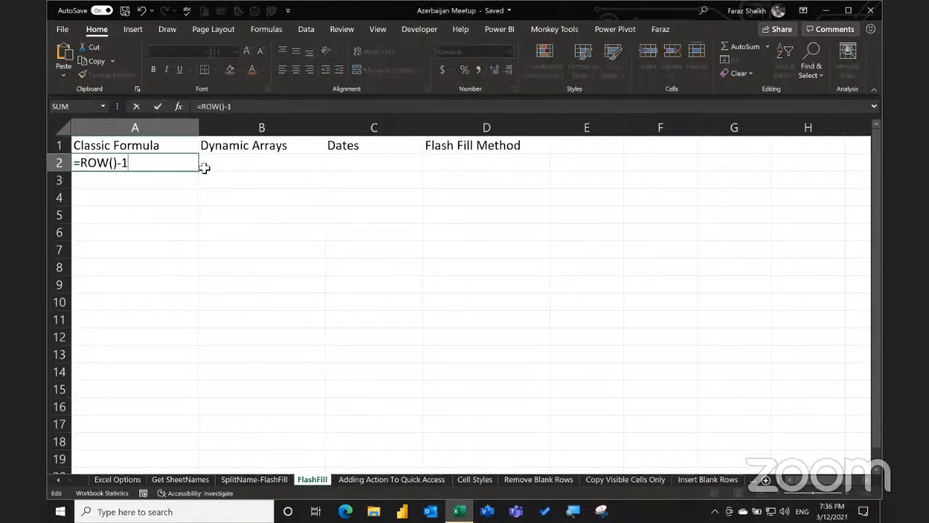
pyautogui.press('Return')
pyautogui.click(187, 163)
pyautogui.moveTo(199, 170); pyautogui.dragTo(193, 395)
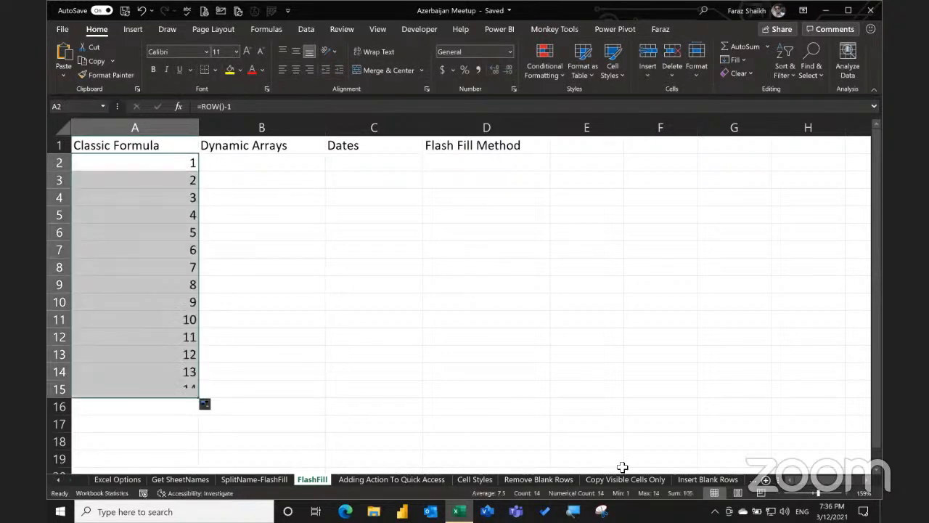
# Step: Zoom out to 140% and extend the numbering from A15 to A16
pyautogui.click(776, 493)
pyautogui.click(776, 493)
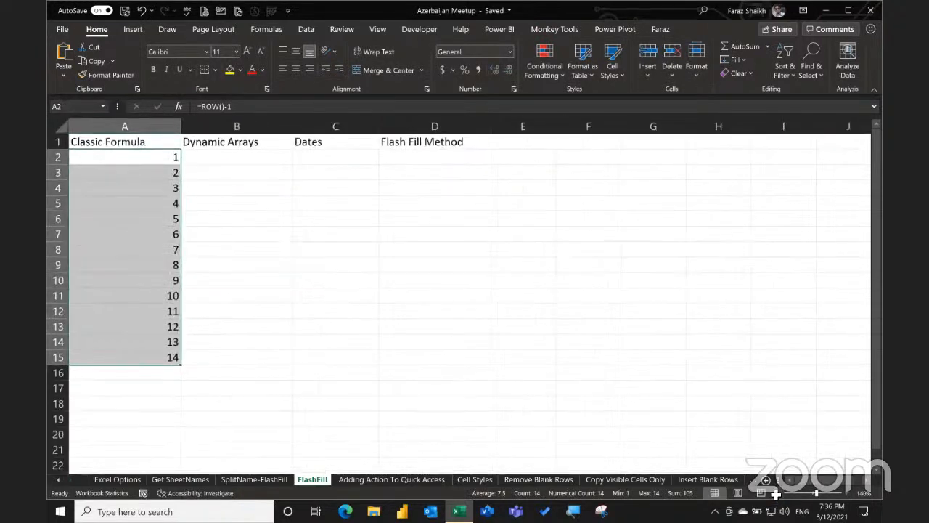
pyautogui.click(228, 263)
pyautogui.click(173, 357)
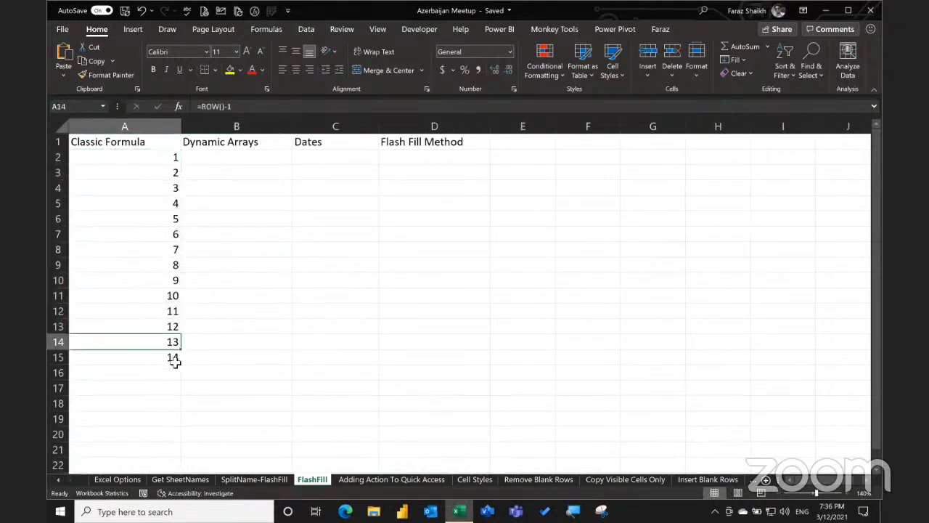
pyautogui.moveTo(180, 369); pyautogui.dragTo(183, 377)
pyautogui.click(167, 157)
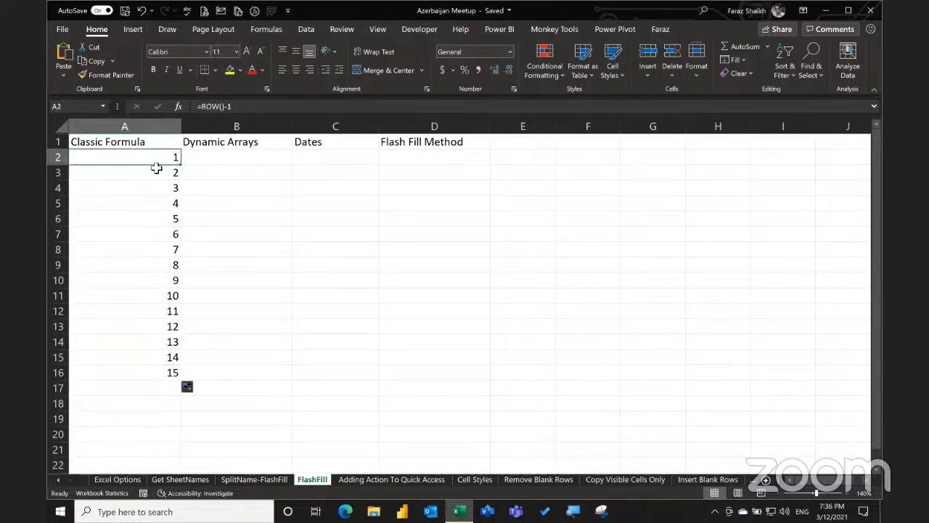
pyautogui.click(219, 154)
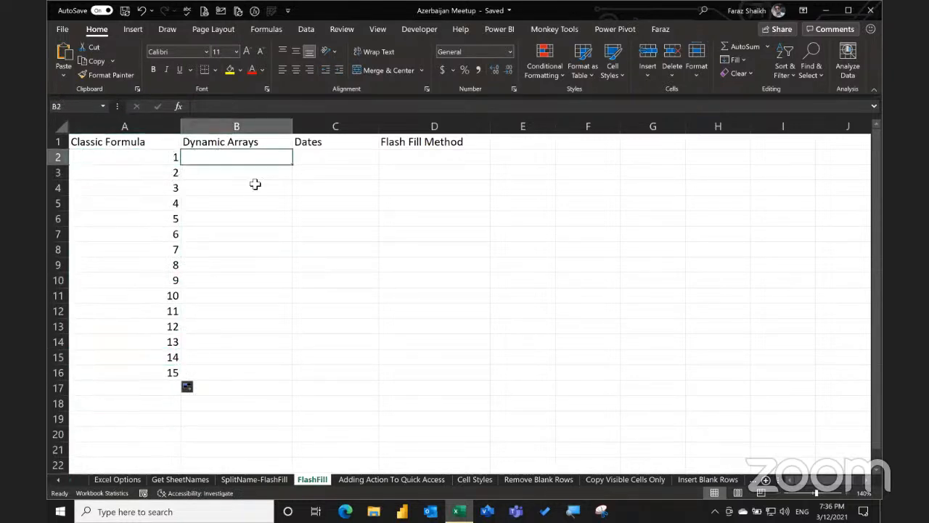
# Step: Enter =SEQUENCE(15,,1,1) in B2 to spill 1 to 15 down B2:B16
pyautogui.write('=')
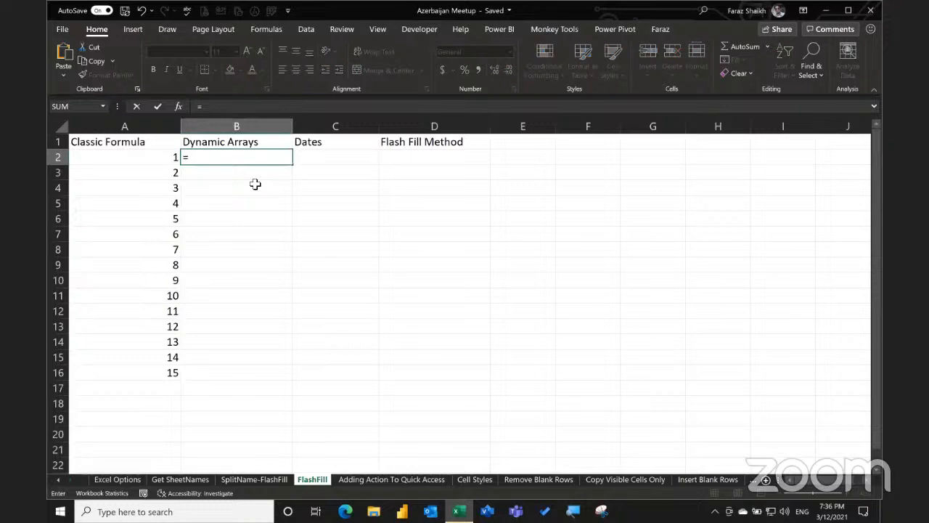
pyautogui.write('se')
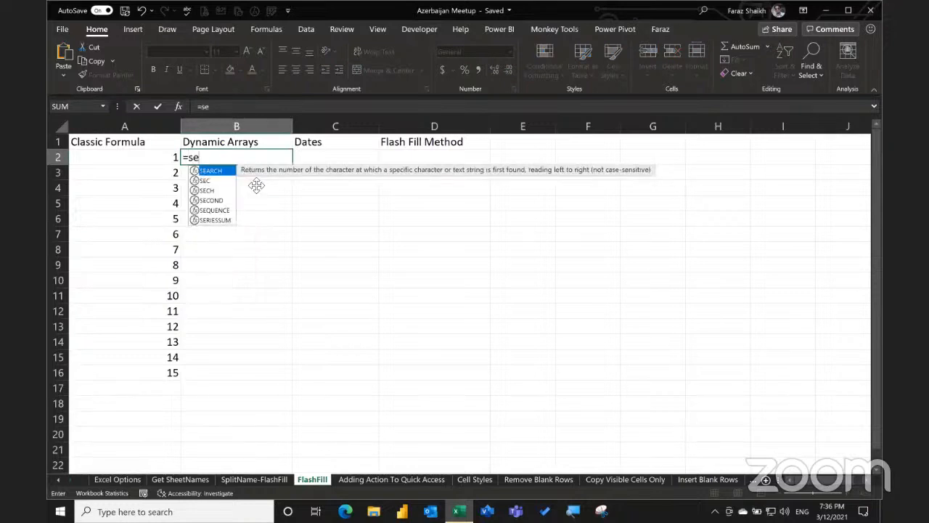
pyautogui.write('q')
pyautogui.press('Tab')
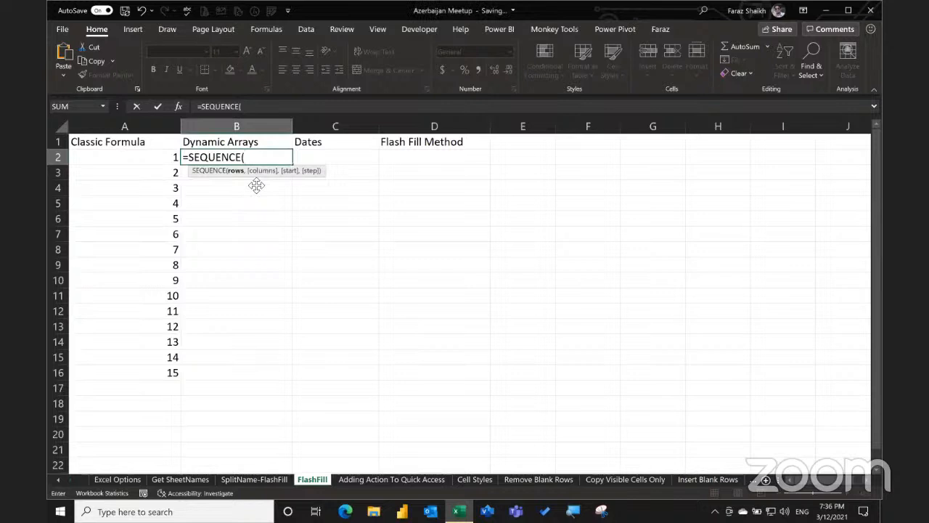
pyautogui.write('15,')
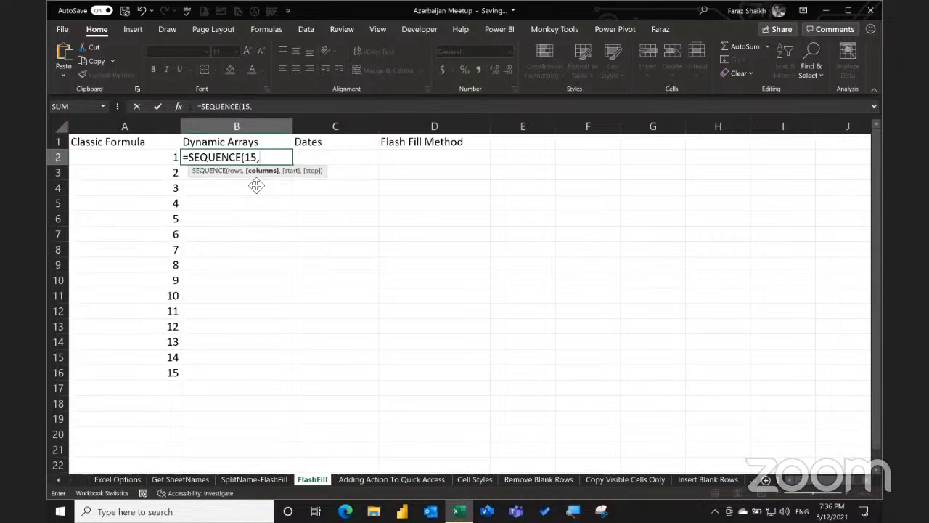
pyautogui.write(',1')
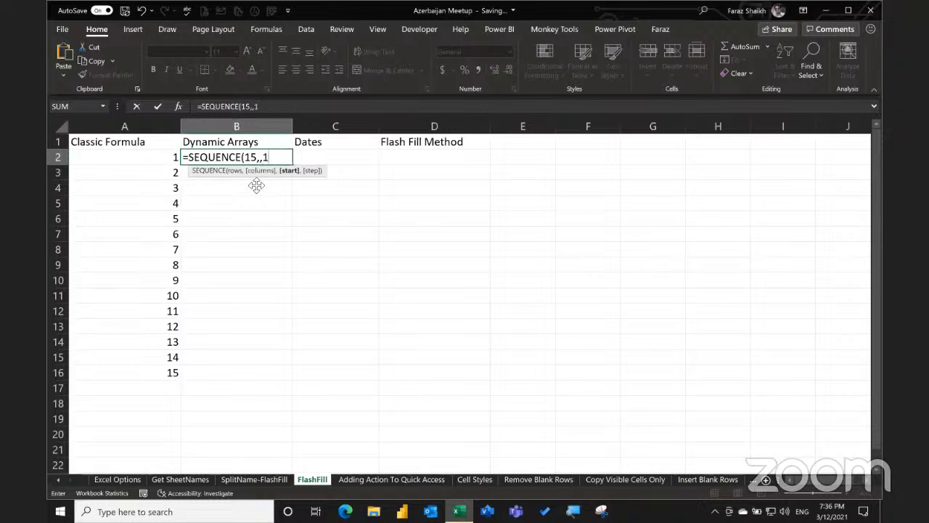
pyautogui.write(',1)')
pyautogui.press('Return')
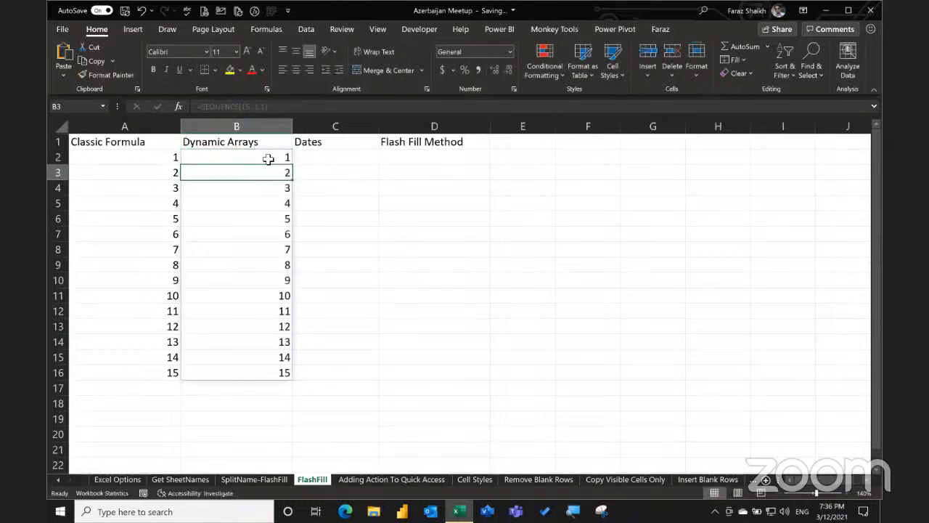
pyautogui.click(268, 159)
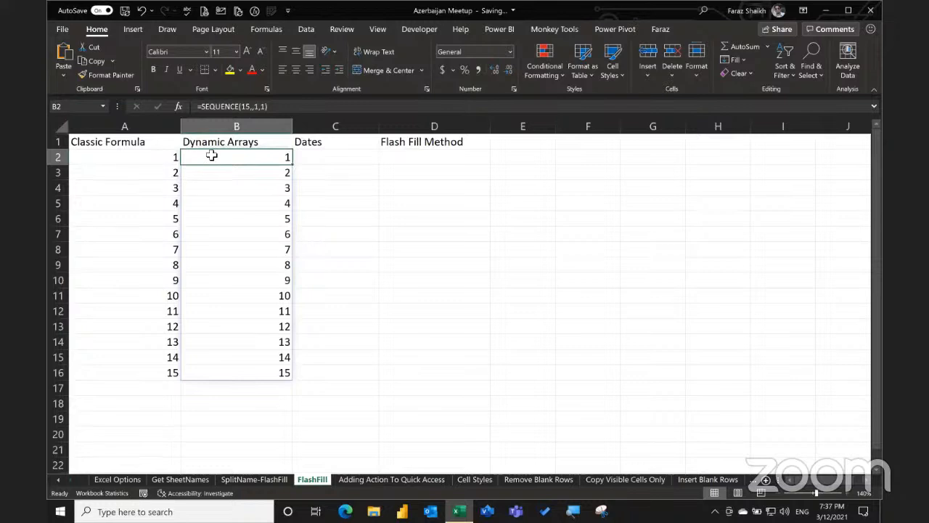
# Step: Try 10 in A2, then undo so the Classic Formula column reads 1 again
pyautogui.click(173, 158)
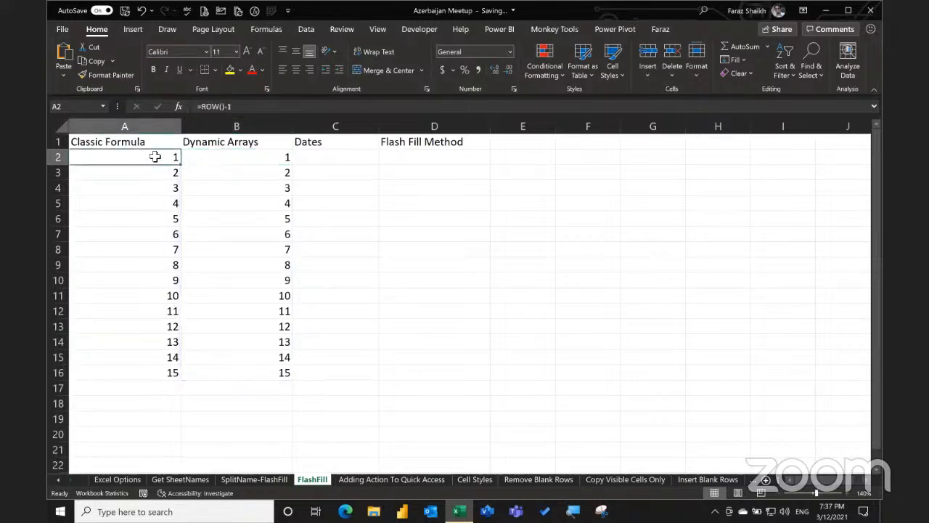
pyautogui.write('10')
pyautogui.press('Return')
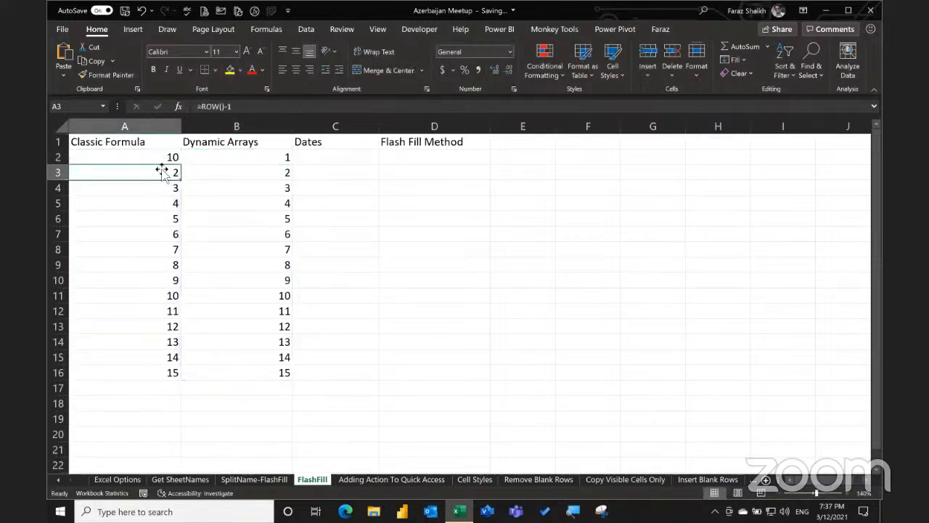
pyautogui.click(173, 157)
pyautogui.doubleClick(175, 174)
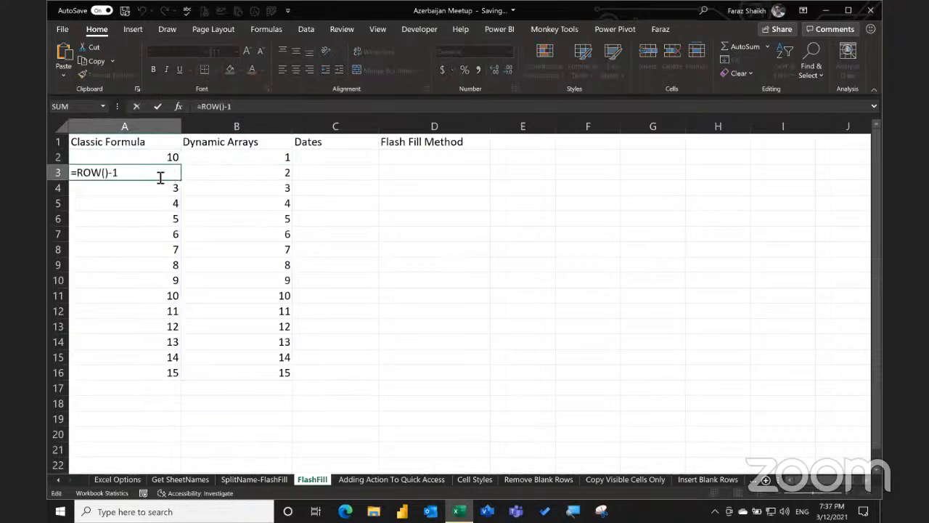
pyautogui.press('BackSpace')
pyautogui.press('BackSpace')
pyautogui.press('BackSpace')
pyautogui.press('BackSpace')
pyautogui.press('BackSpace')
pyautogui.press('BackSpace')
pyautogui.press('BackSpace')
pyautogui.press('BackSpace')
pyautogui.hotkey('shift', 'Return')
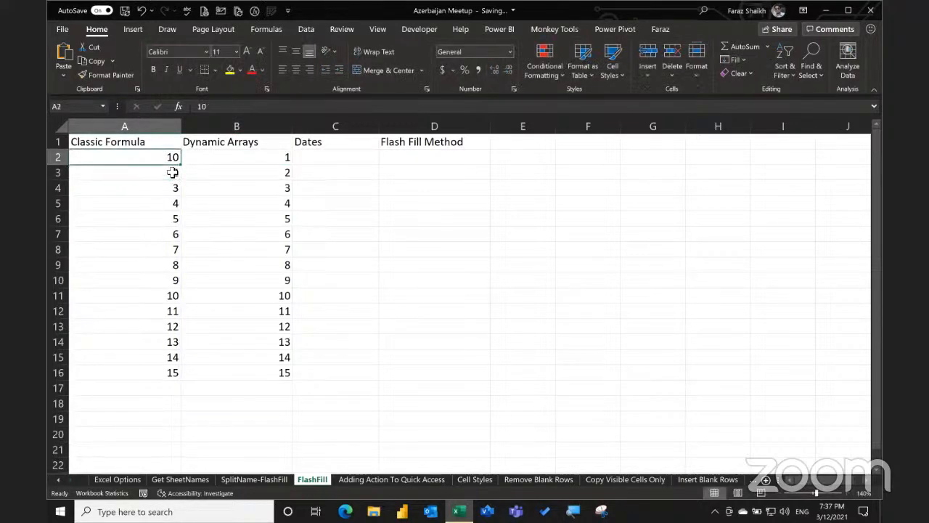
pyautogui.hotkey('ctrl', 'z')
pyautogui.hotkey('ctrl', 'z')
pyautogui.click(319, 156)
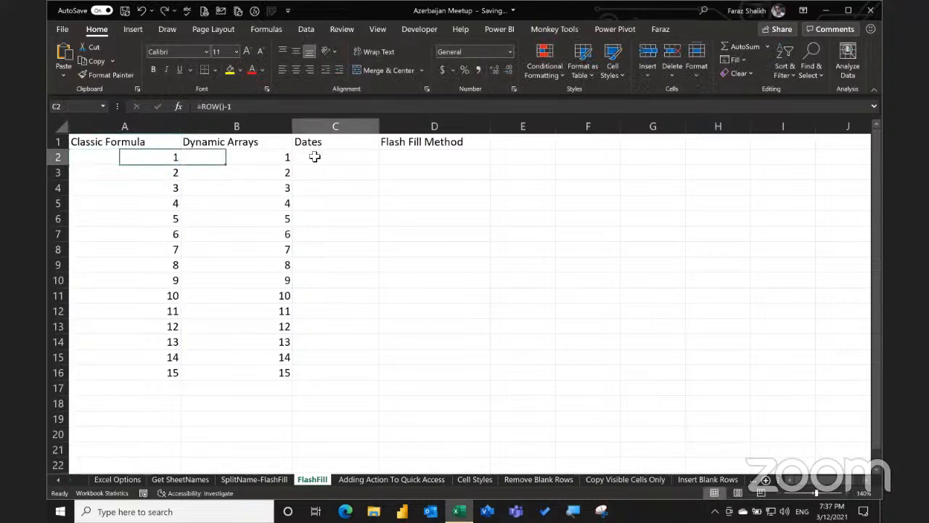
# Step: Change B2 to =SEQUENCE(15,,10,2) so the column runs 10 to 38 by 2
pyautogui.doubleClick(261, 157)
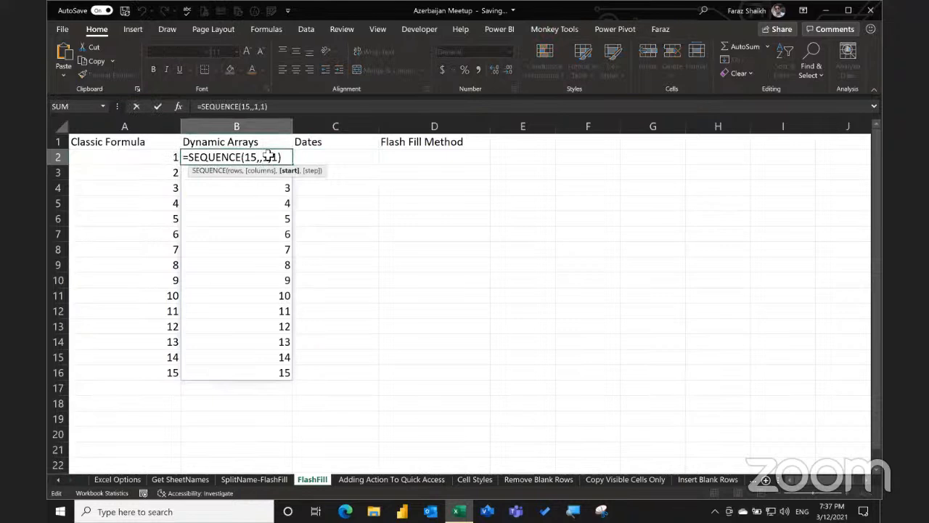
pyautogui.write('0')
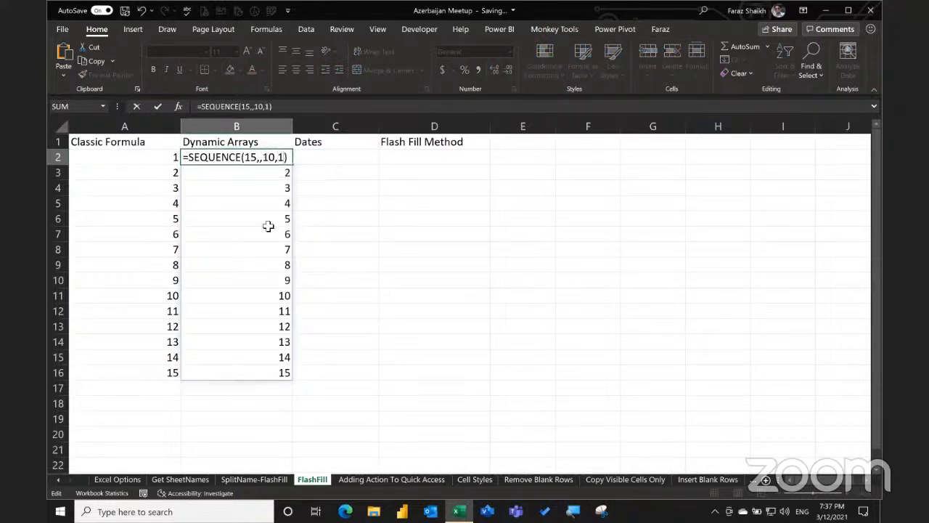
pyautogui.press('Return')
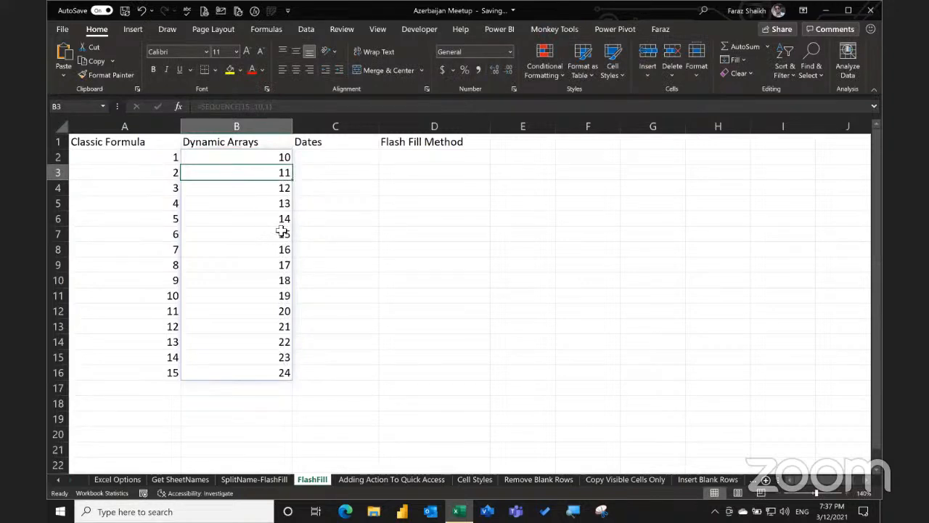
pyautogui.doubleClick(276, 157)
pyautogui.click(283, 158)
pyautogui.press('BackSpace')
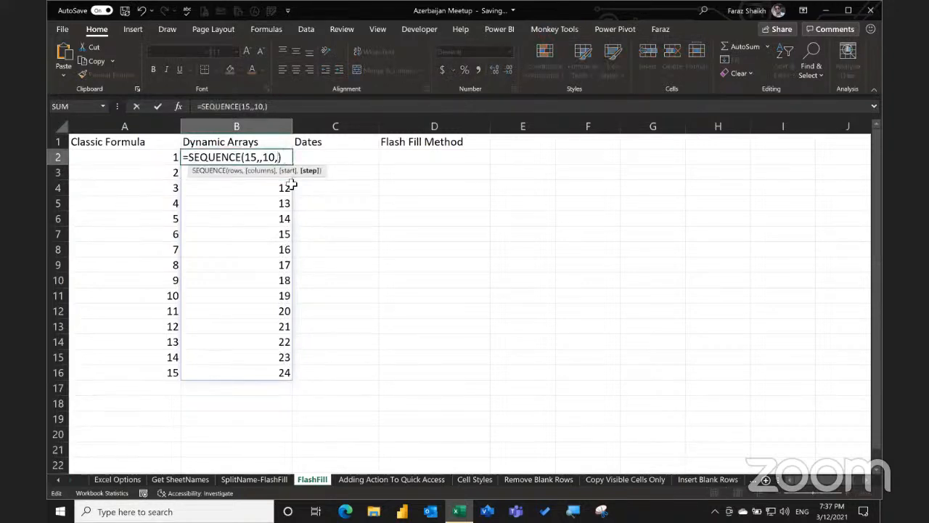
pyautogui.write('2')
pyautogui.press('Return')
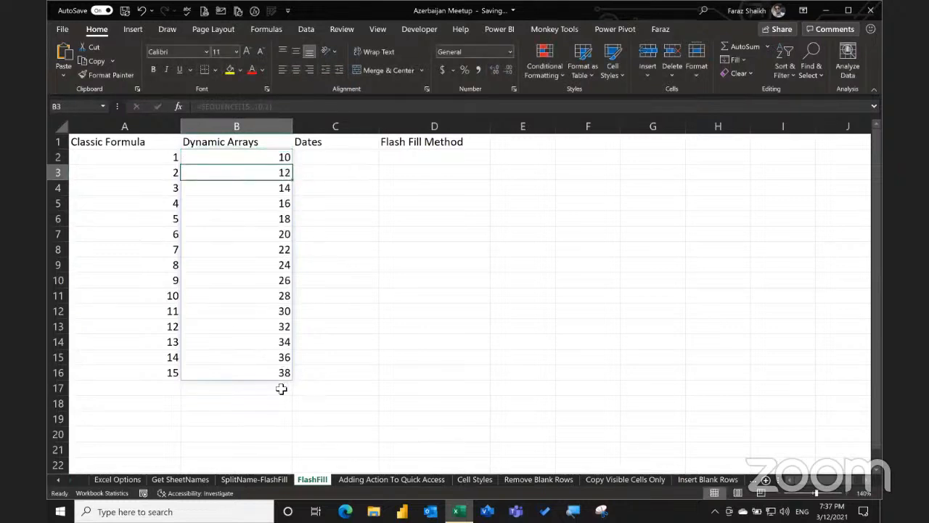
pyautogui.click(323, 156)
# Step: Enter 1 as the first Flash Fill Method value in D2
pyautogui.click(323, 129)
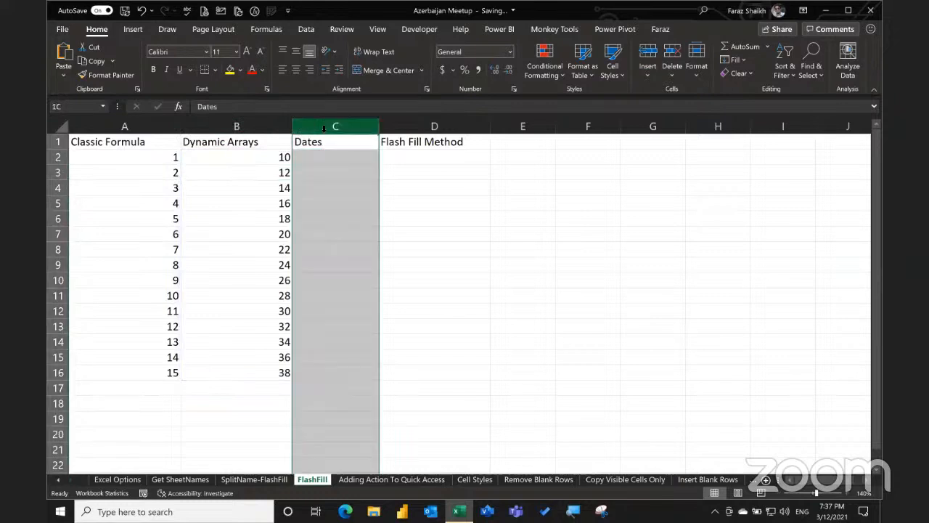
pyautogui.rightClick(312, 158)
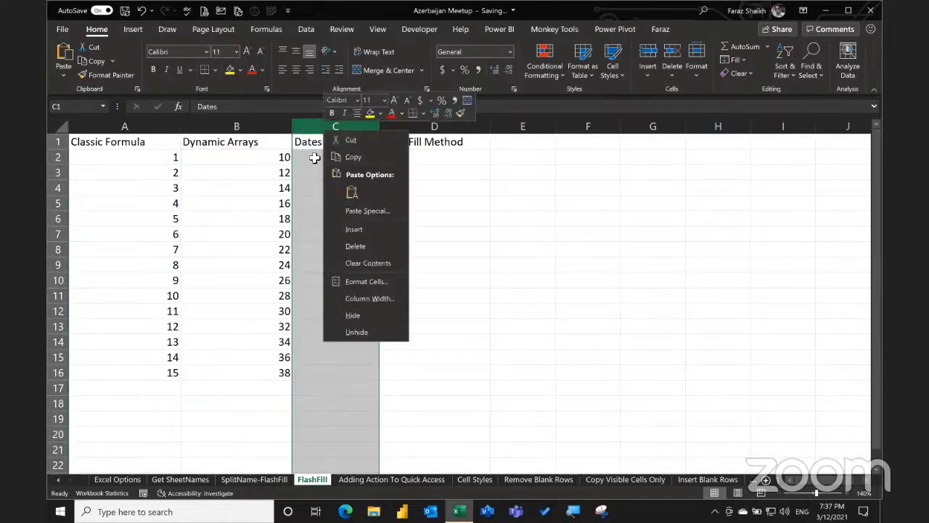
pyautogui.press('Escape')
pyautogui.click(311, 156)
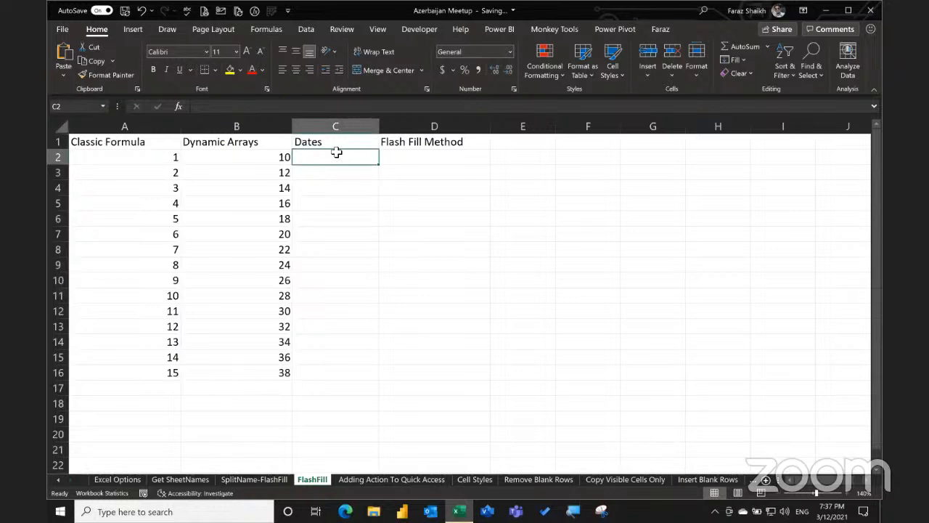
pyautogui.click(392, 157)
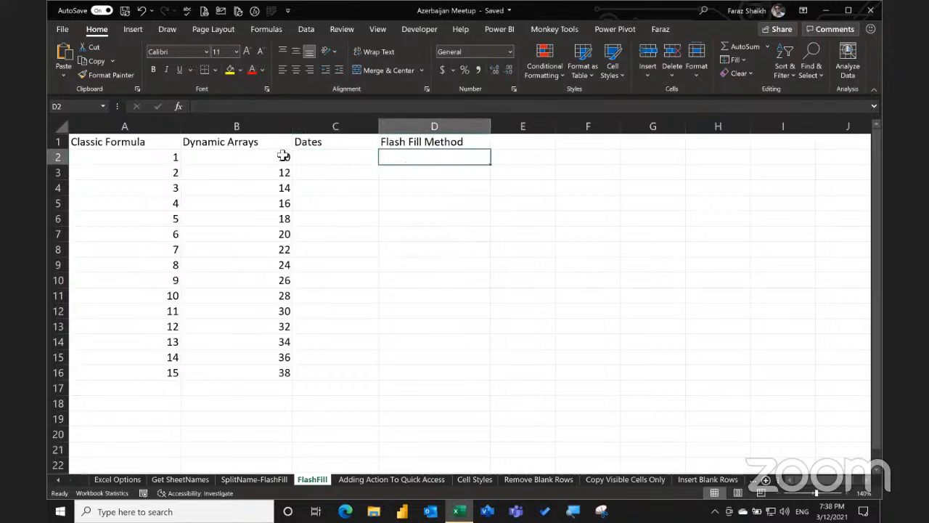
pyautogui.write('1')
pyautogui.press('Return')
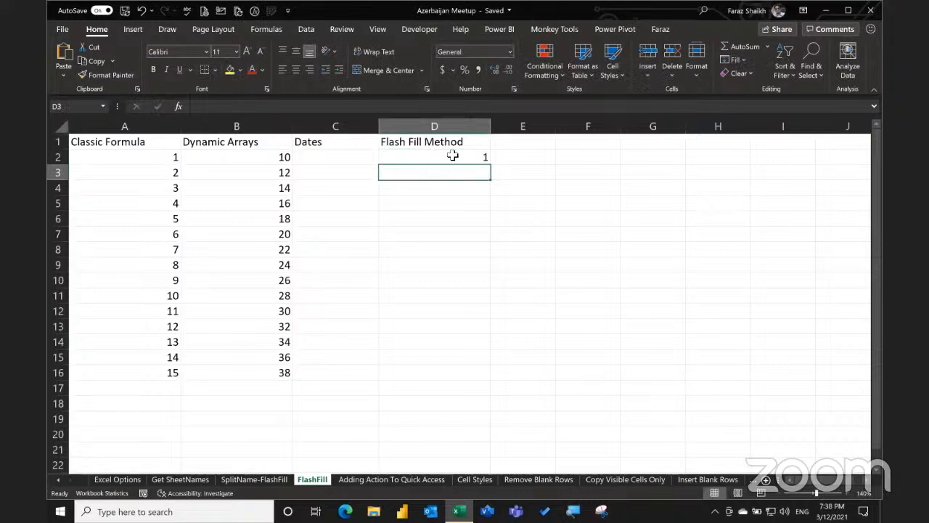
pyautogui.click(444, 156)
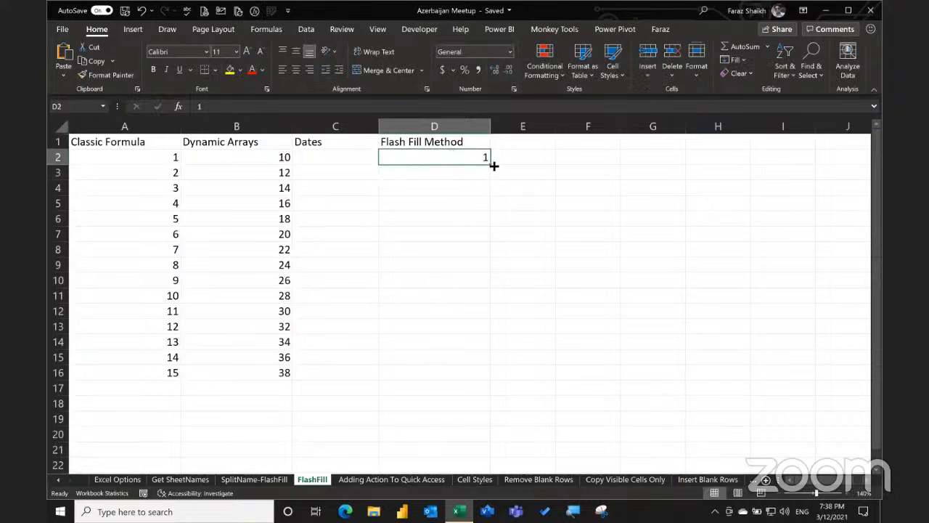
# Step: Drag the 1 in D2 down to D16 and turn it into a 1–15 series
pyautogui.moveTo(492, 165); pyautogui.dragTo(475, 374)
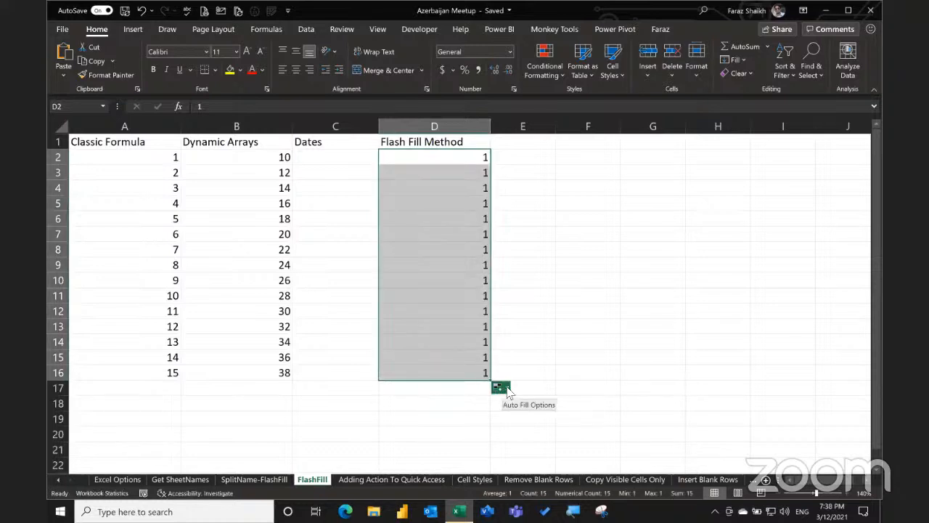
pyautogui.click(504, 389)
pyautogui.click(516, 414)
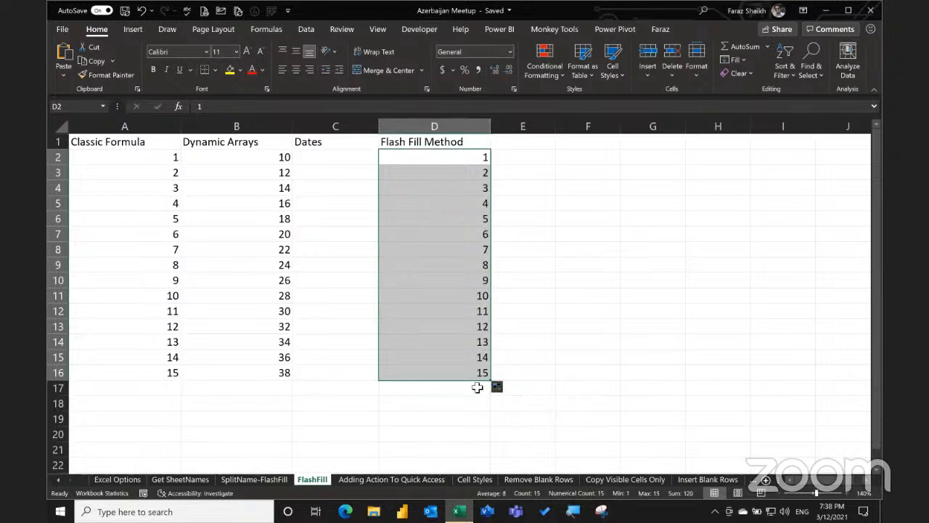
# Step: Clear the numbers from column D and re-enter the starting value 1 in D2
pyautogui.press('Delete')
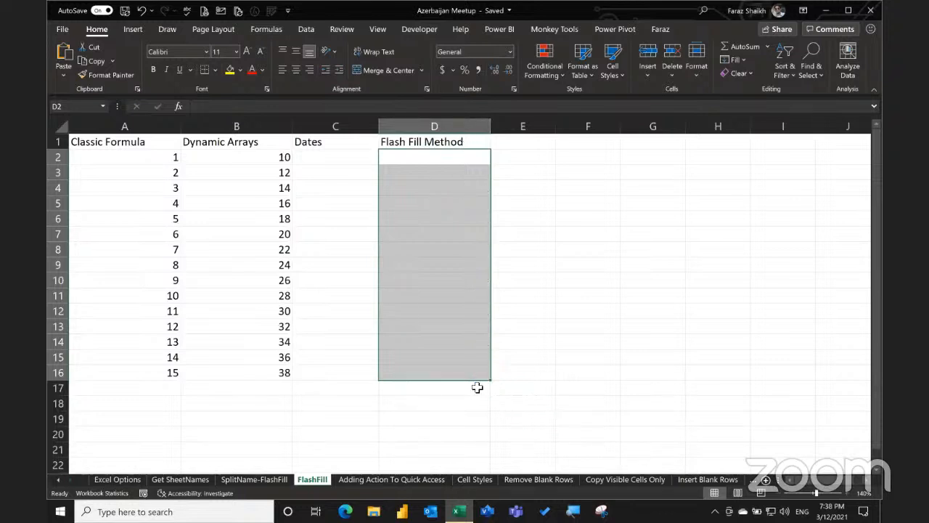
pyautogui.click(462, 157)
pyautogui.write('1')
pyautogui.click(490, 172)
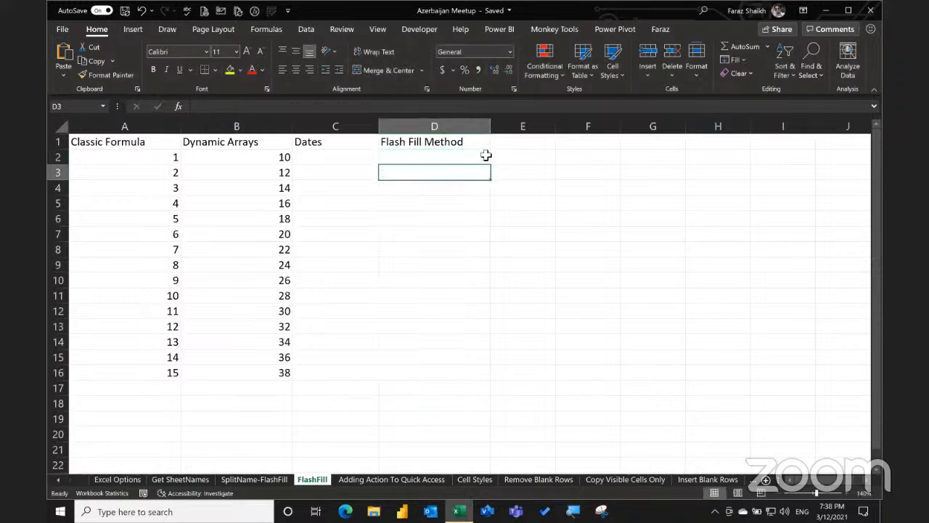
pyautogui.click(486, 156)
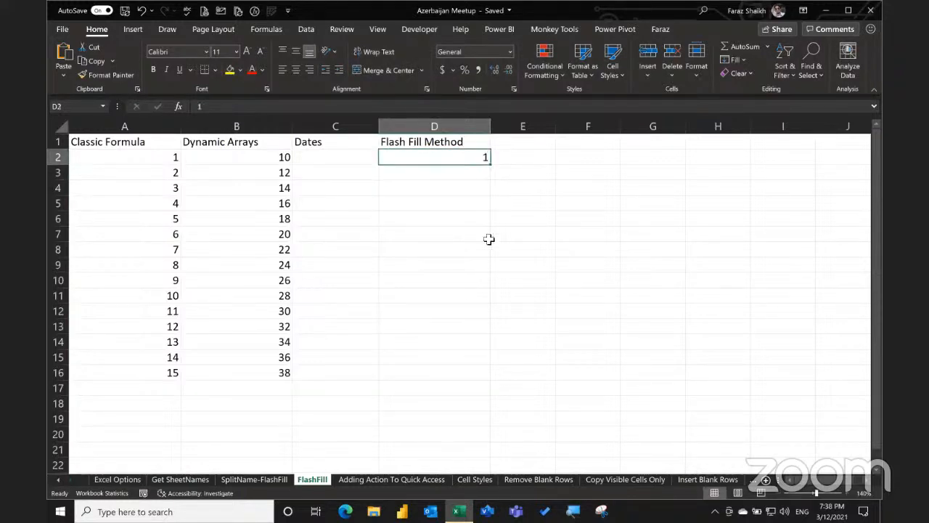
pyautogui.scroll(-20, 488, 238)
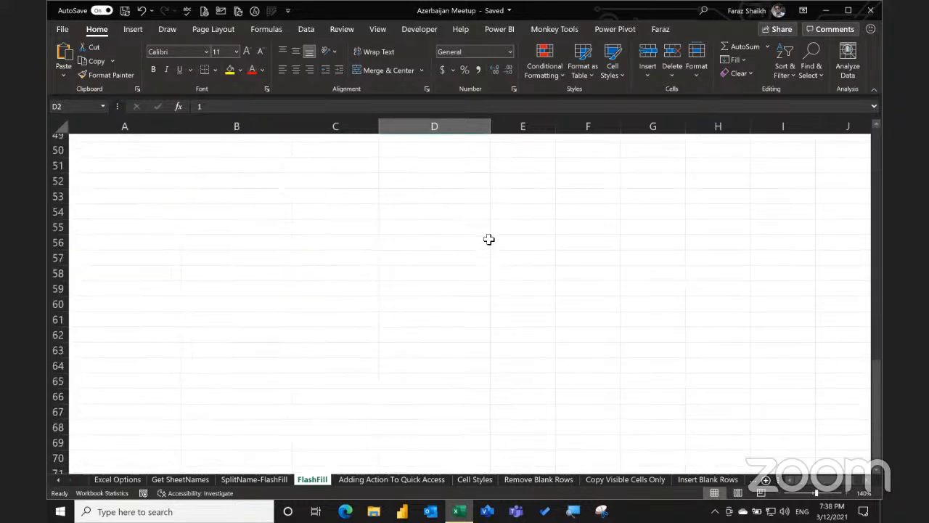
pyautogui.scroll(-1, 489, 238)
pyautogui.scroll(20, 489, 239)
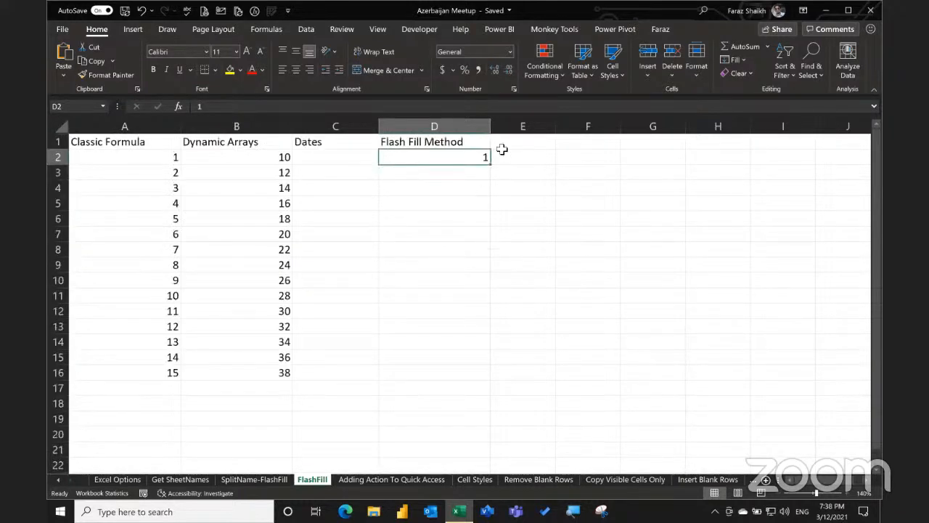
# Step: Fill D2 down as a linear series in Columns, step 1, stop value 15
pyautogui.click(742, 61)
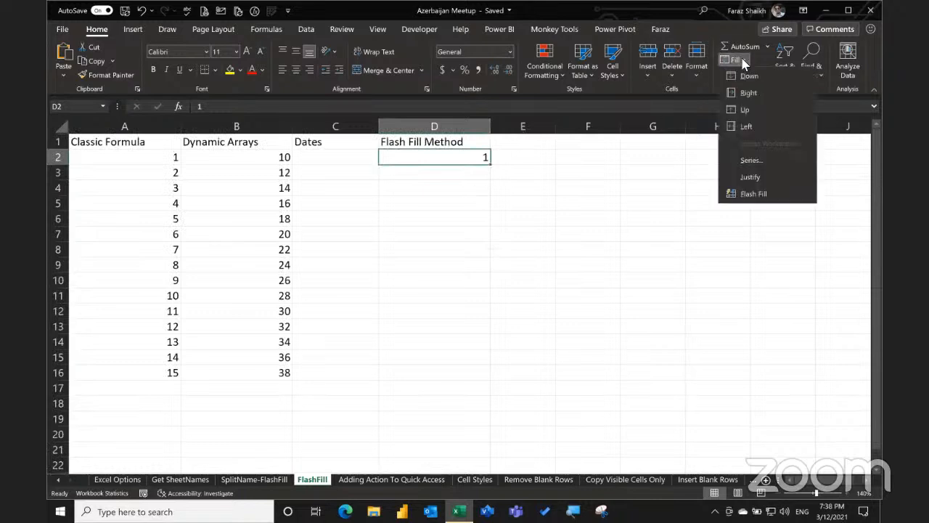
pyautogui.click(437, 163)
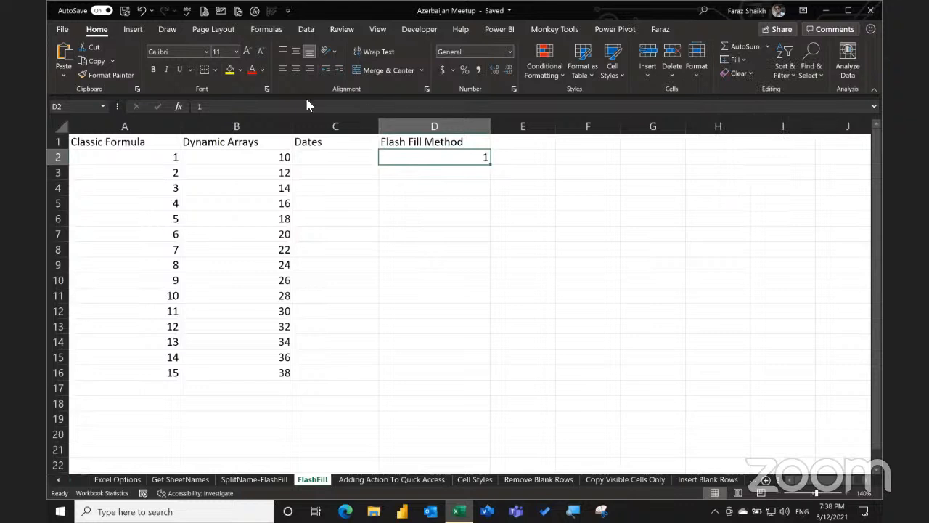
pyautogui.click(737, 61)
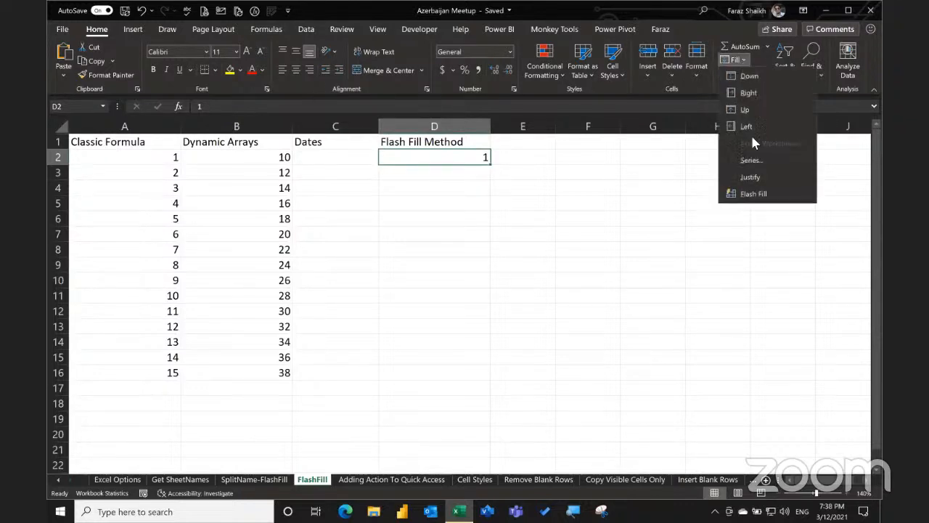
pyautogui.click(757, 166)
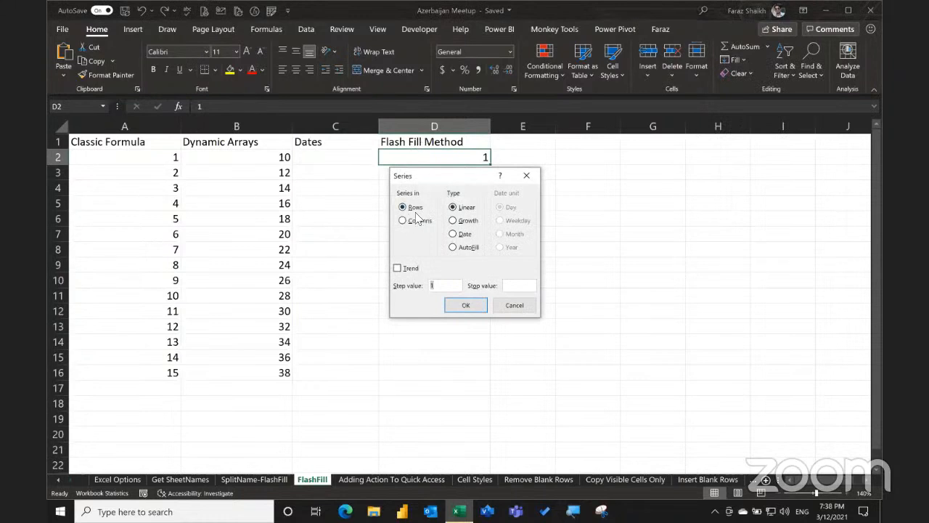
pyautogui.click(414, 222)
pyautogui.click(510, 286)
pyautogui.write('15')
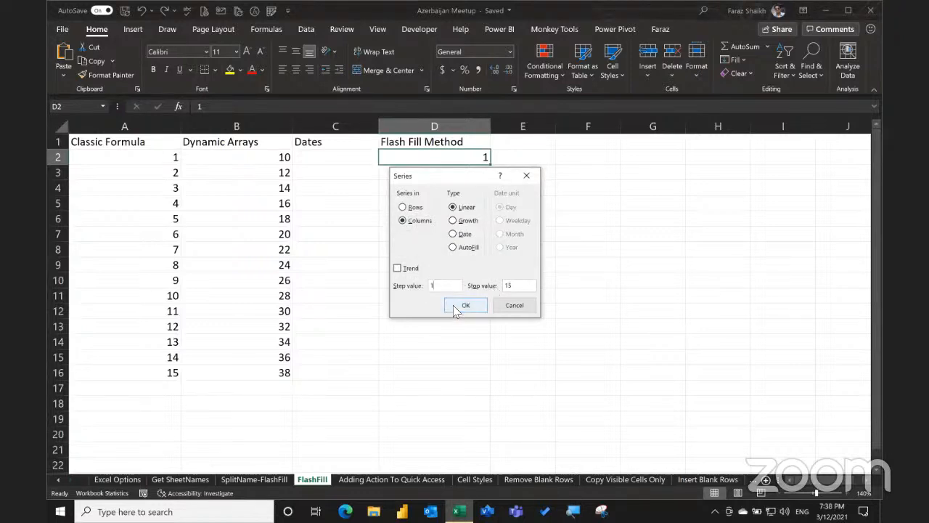
pyautogui.click(458, 305)
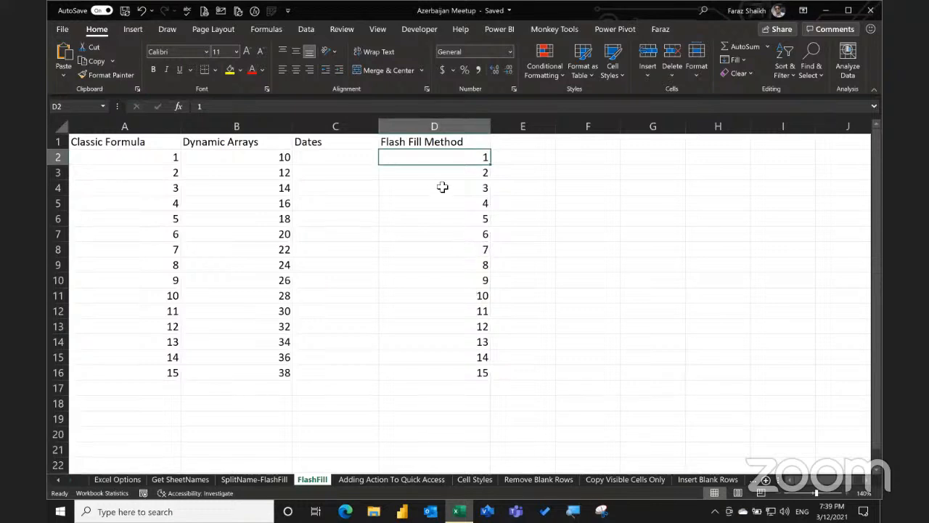
# Step: Enter the date 3-12-2021 in C2 under the Dates heading
pyautogui.click(350, 154)
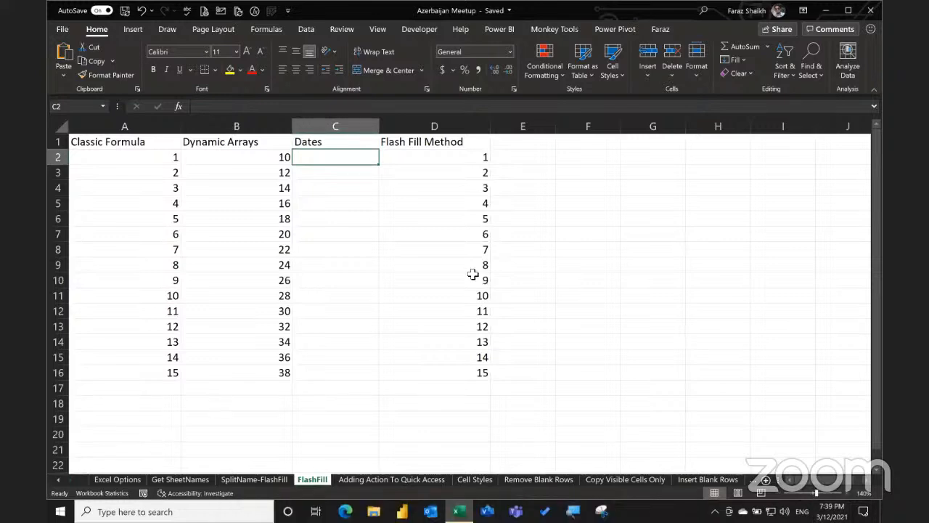
pyautogui.write('3-12-2021')
pyautogui.press('Return')
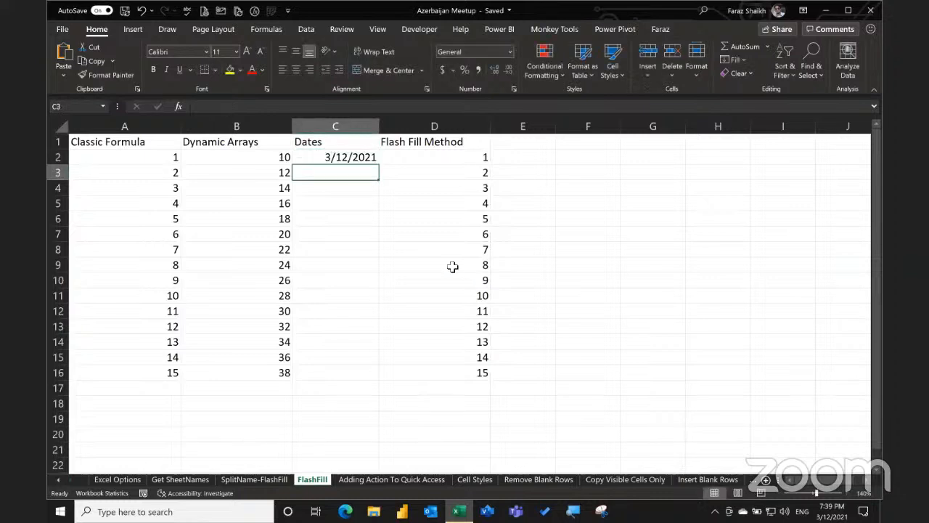
pyautogui.click(366, 158)
pyautogui.moveTo(378, 164); pyautogui.dragTo(356, 156)
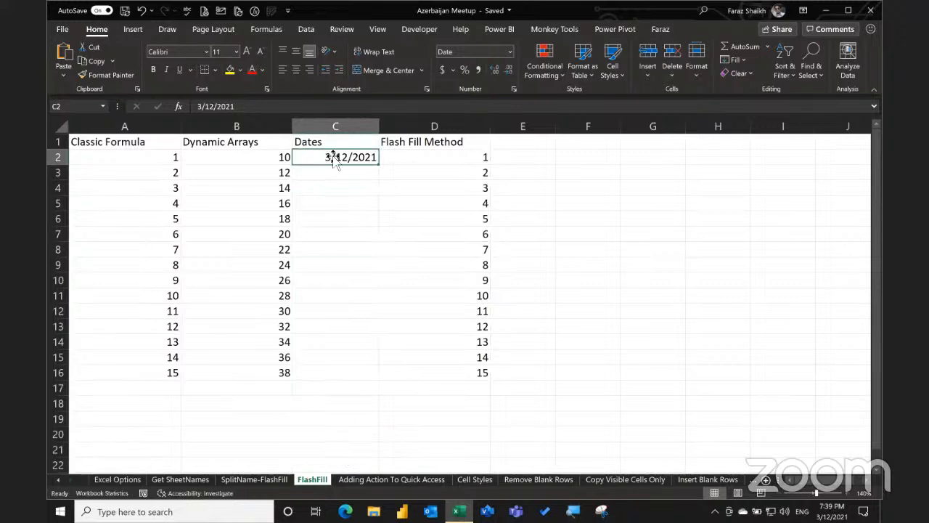
pyautogui.doubleClick(327, 158)
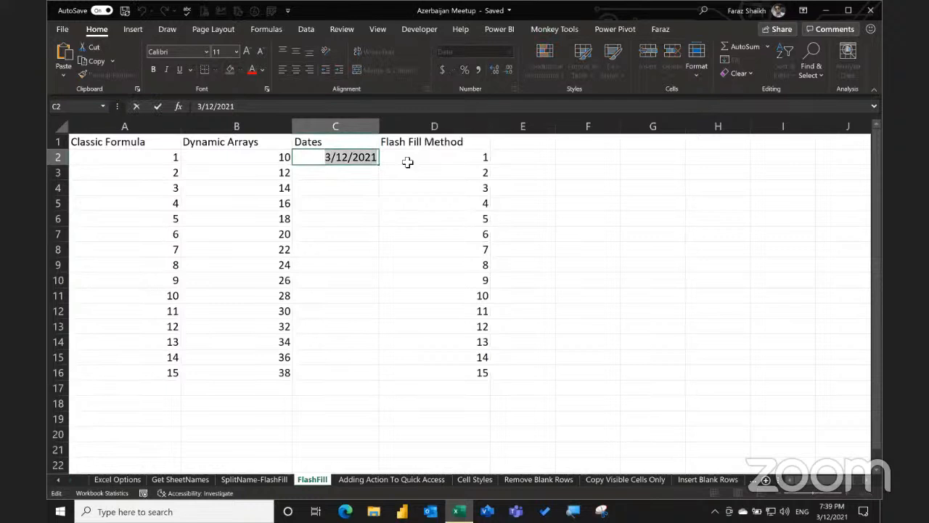
pyautogui.press('Return')
pyautogui.click(349, 153)
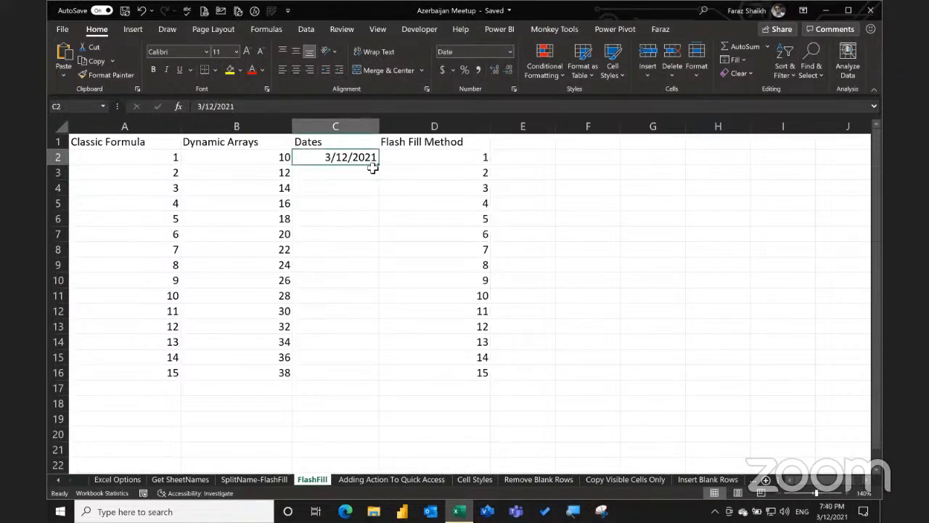
# Step: Fill the date down column C day by day, step 1, up to 3/31/2021
pyautogui.click(735, 60)
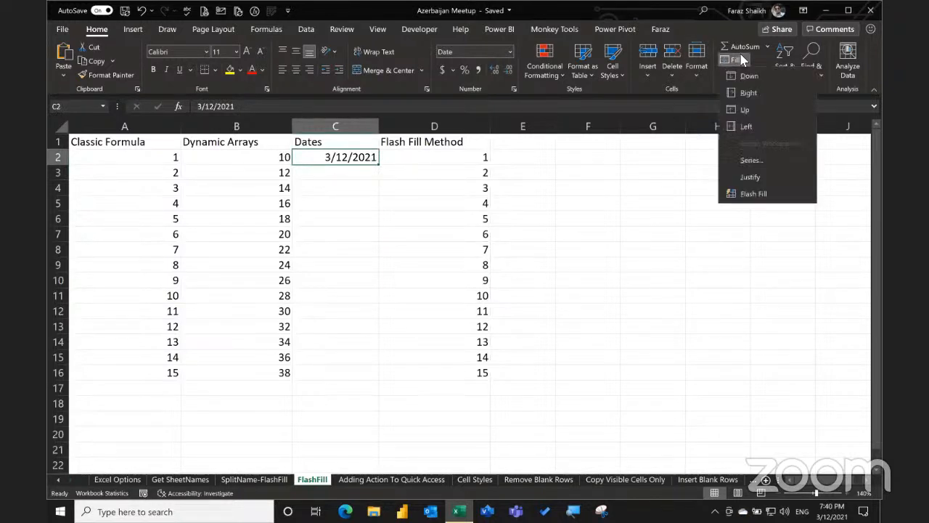
pyautogui.click(755, 161)
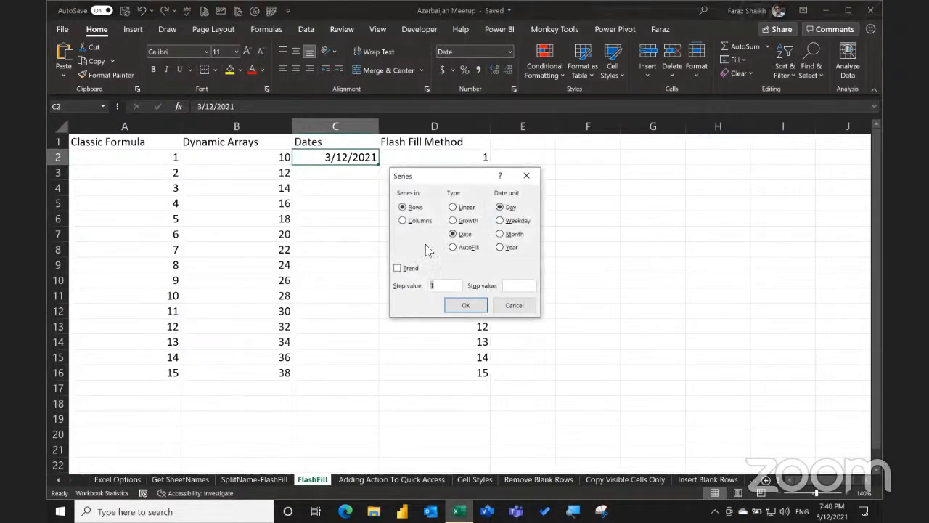
pyautogui.click(416, 220)
pyautogui.click(472, 306)
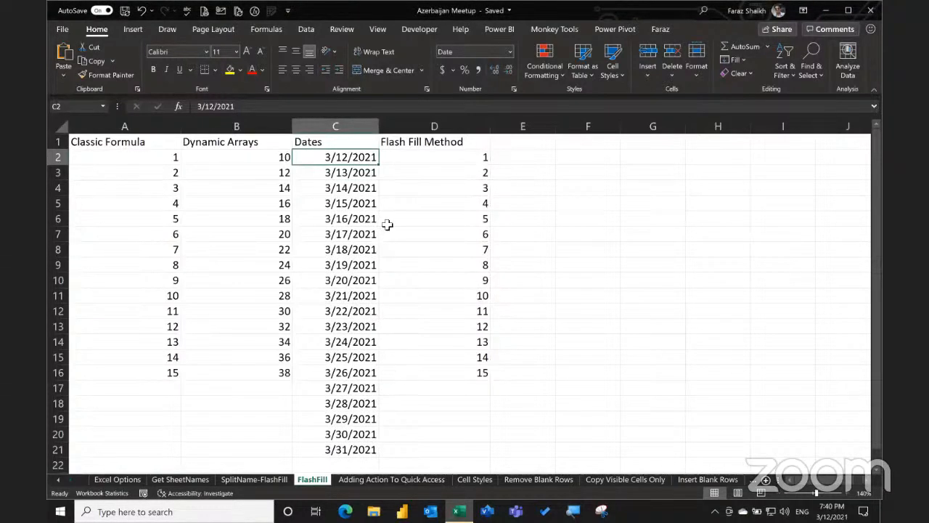
pyautogui.moveTo(347, 158); pyautogui.dragTo(347, 389)
# Step: Go to the Adding Action To Quick Access sheet and select the first name in the table
pyautogui.click(354, 483)
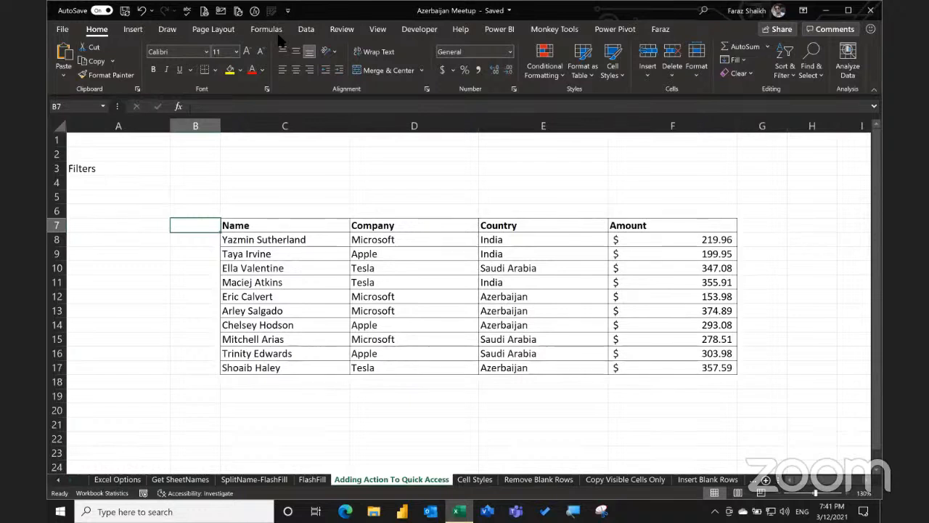
pyautogui.click(299, 254)
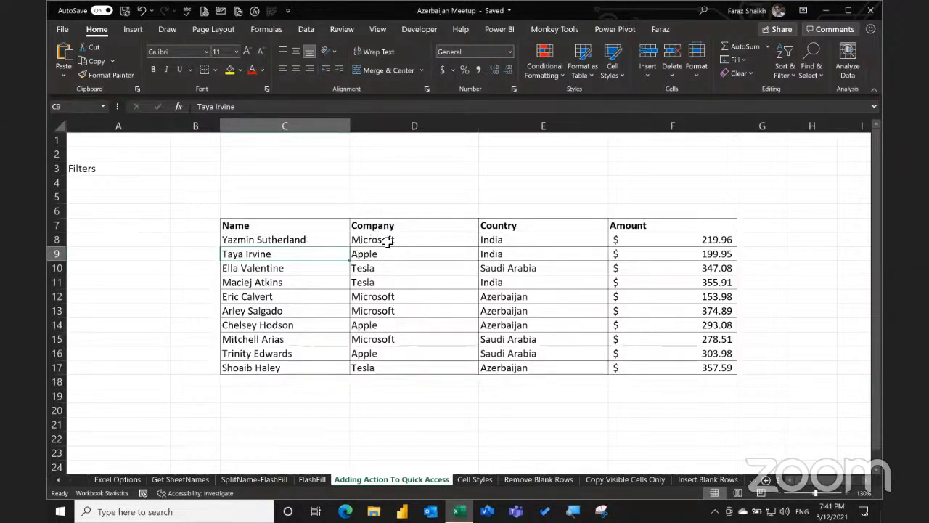
pyautogui.press('Up')
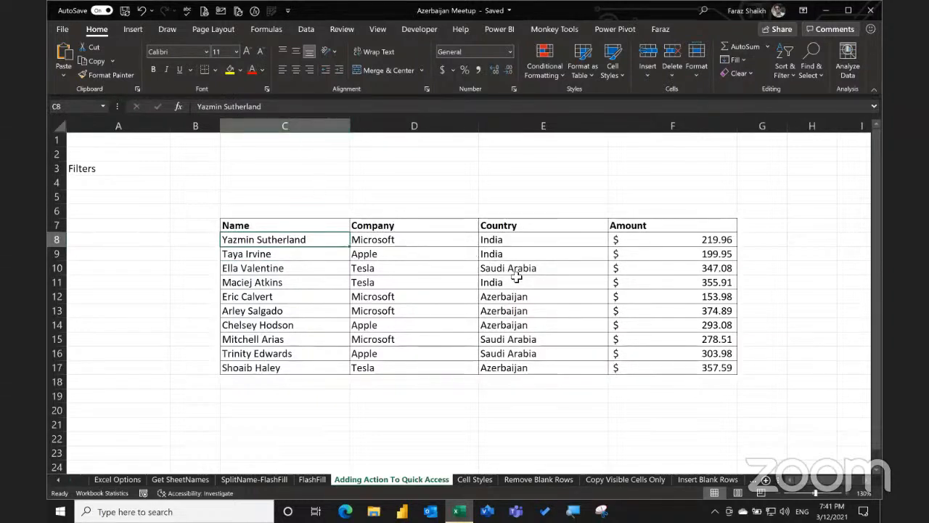
# Step: On the Data tab, toggle AutoFilter on and back off with Ctrl+Shift+L
pyautogui.click(305, 31)
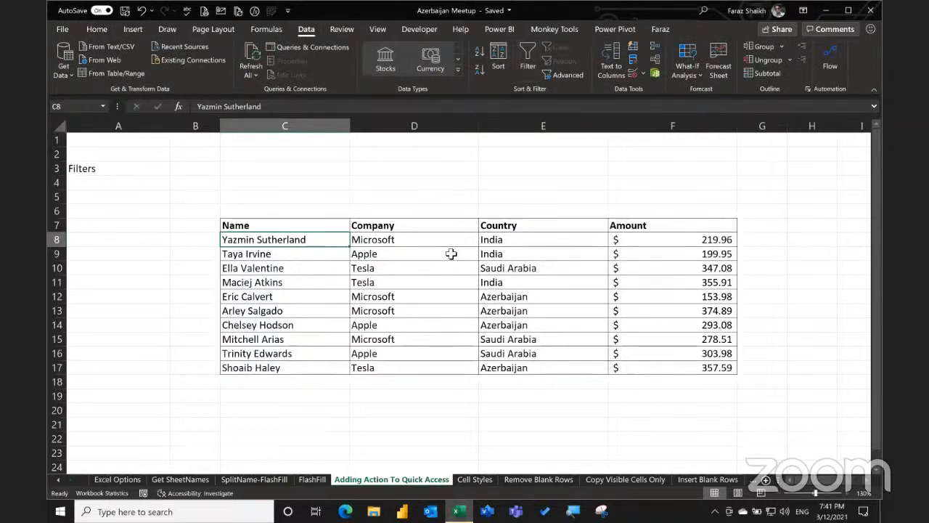
pyautogui.hotkey('ctrl', 'shift', 'l')
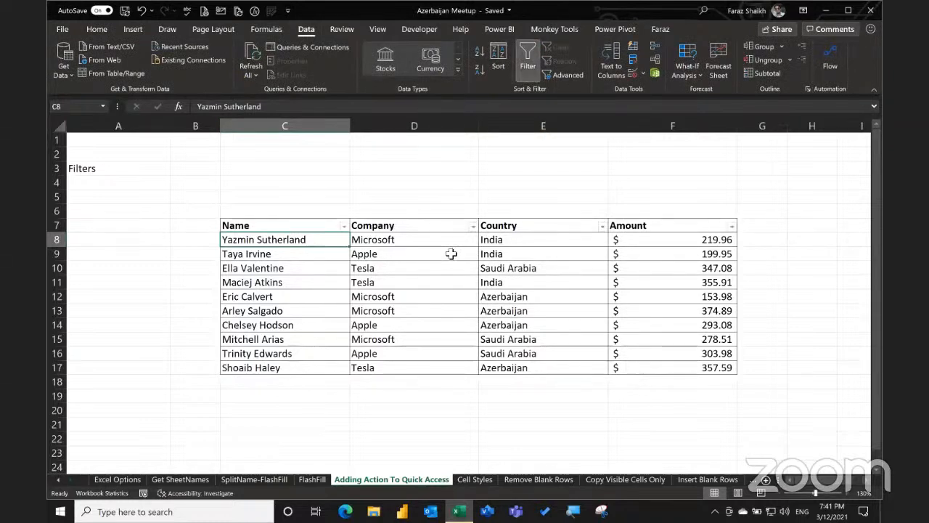
pyautogui.hotkey('ctrl', 'shift', 'l')
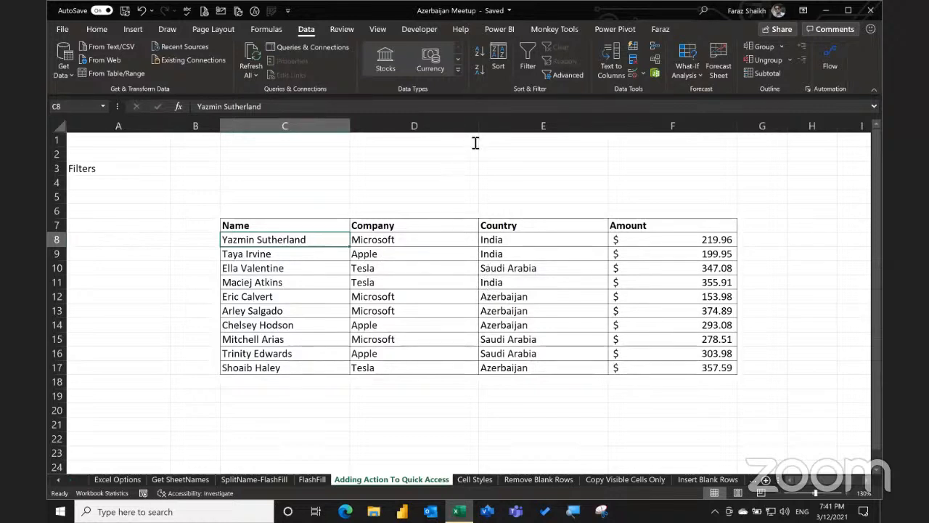
# Step: Add Filter to the Quick Access Toolbar and use it to put filter dropdowns on the table headers
pyautogui.rightClick(528, 80)
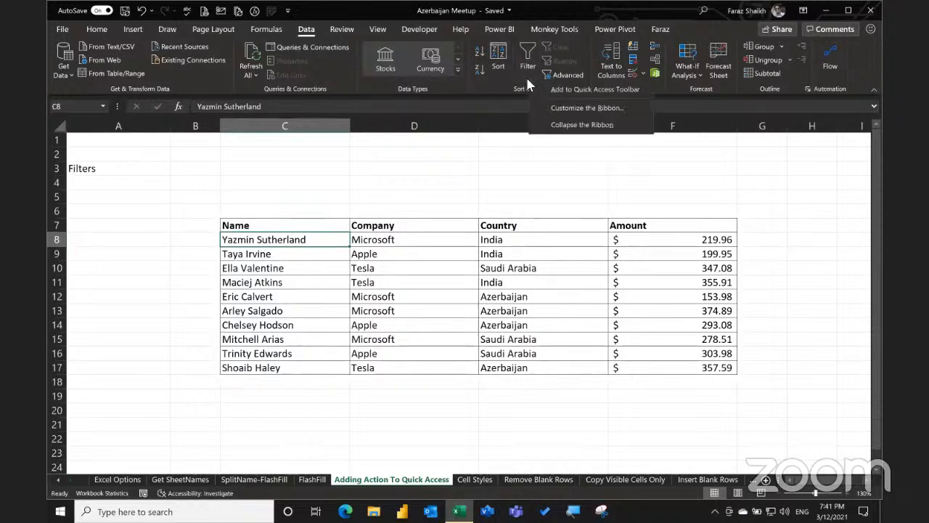
pyautogui.click(580, 91)
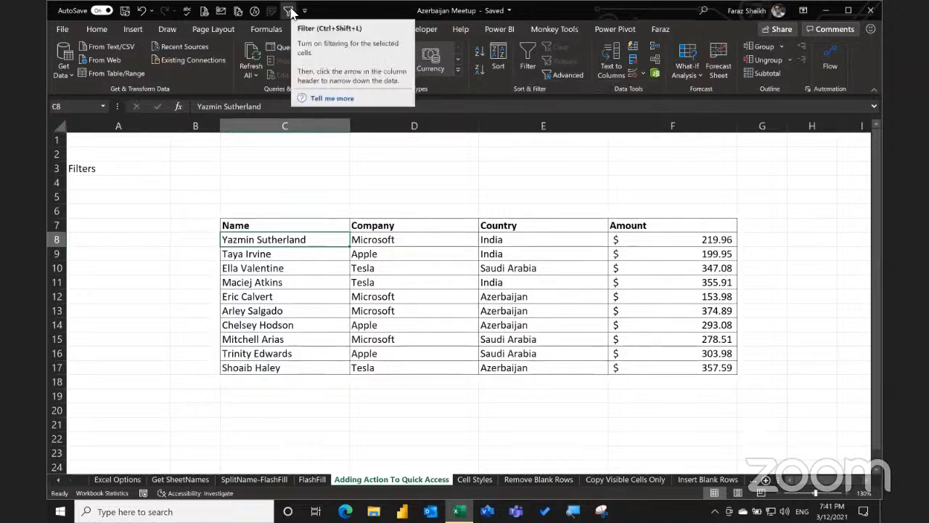
pyautogui.click(325, 301)
pyautogui.click(303, 251)
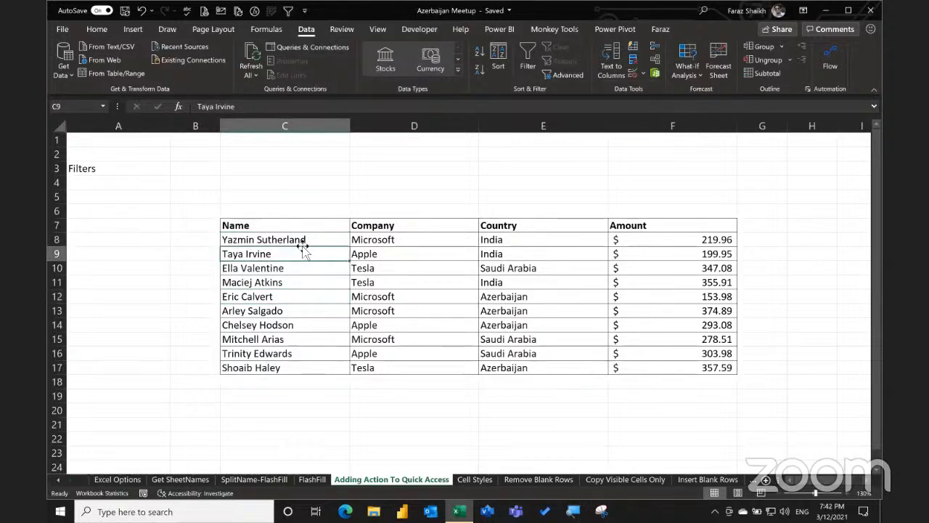
pyautogui.moveTo(310, 242); pyautogui.dragTo(729, 370)
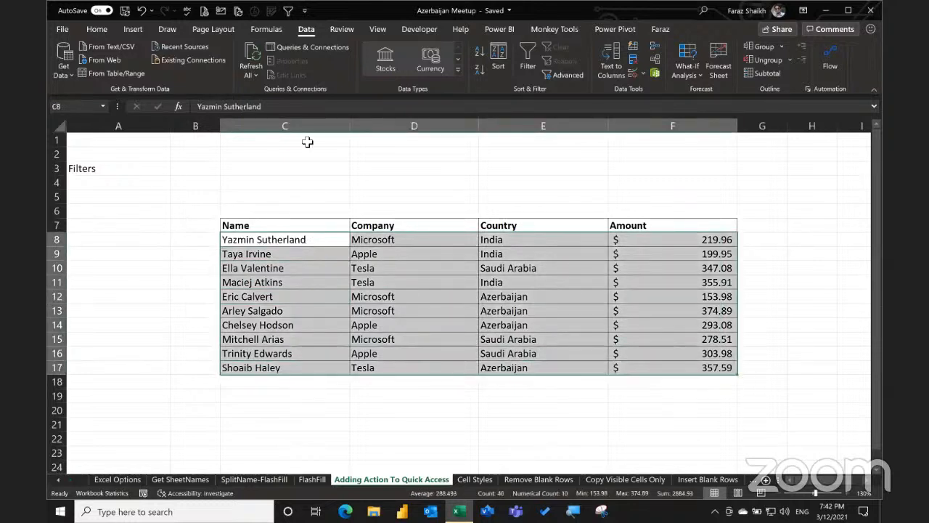
pyautogui.click(289, 10)
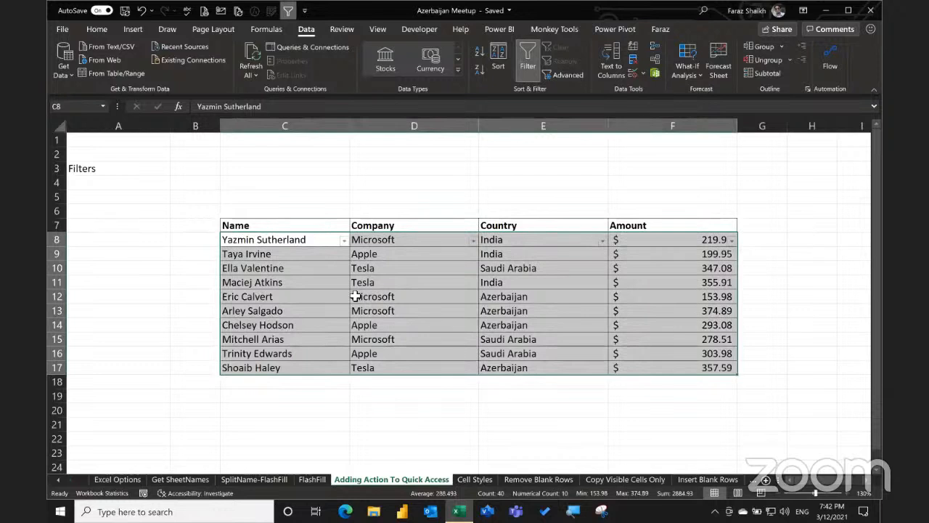
pyautogui.click(142, 10)
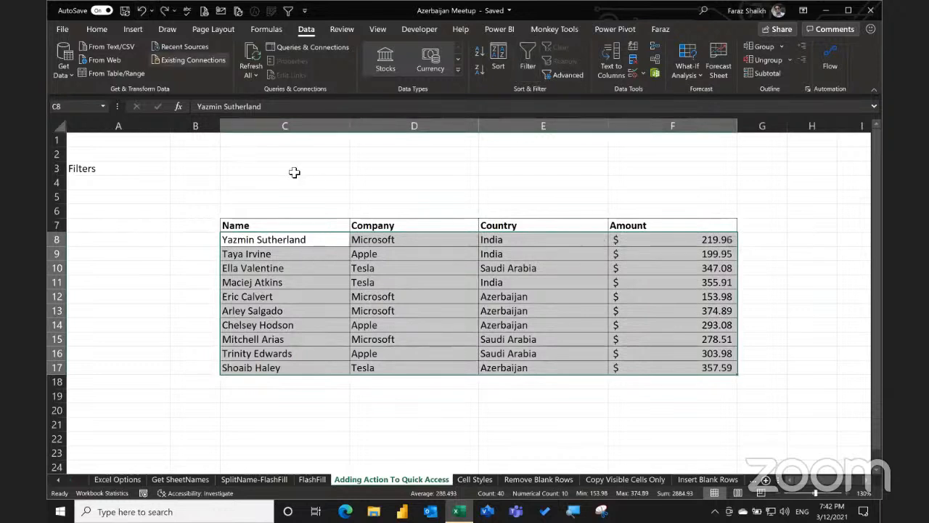
pyautogui.click(312, 241)
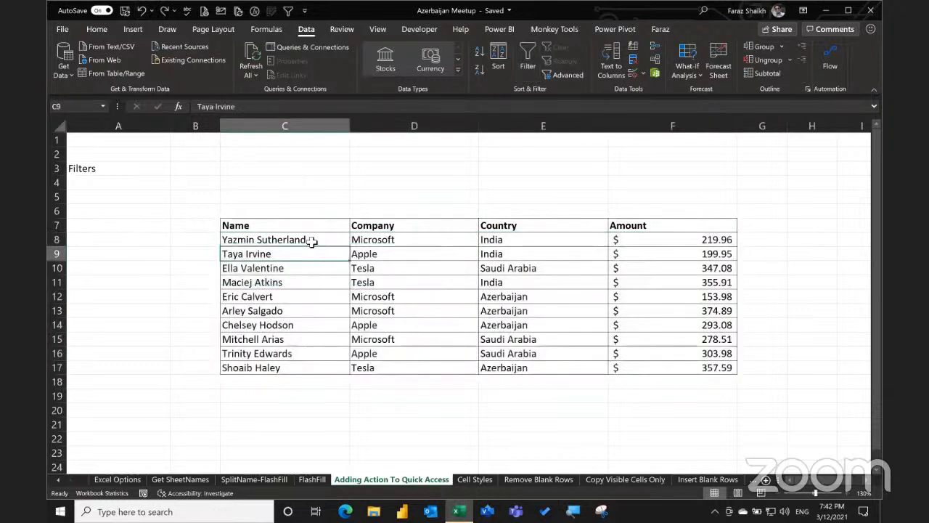
pyautogui.click(288, 11)
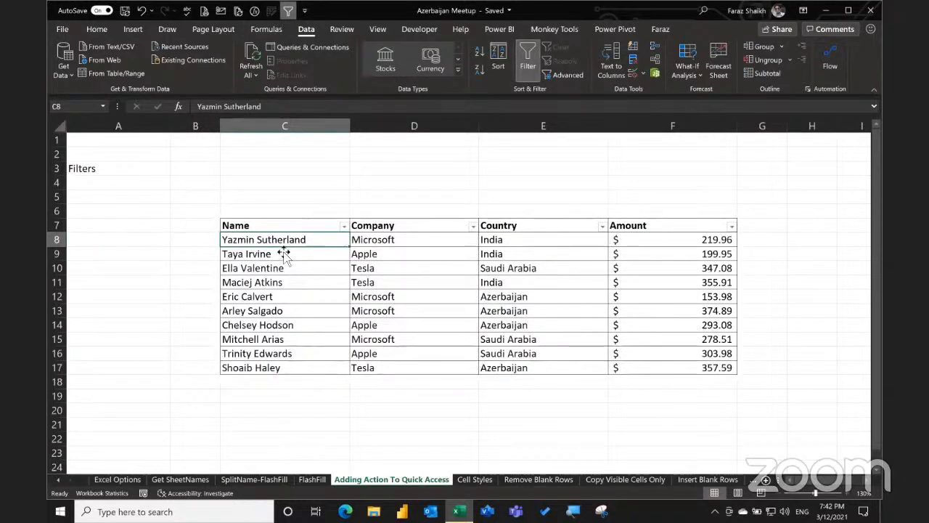
pyautogui.click(657, 239)
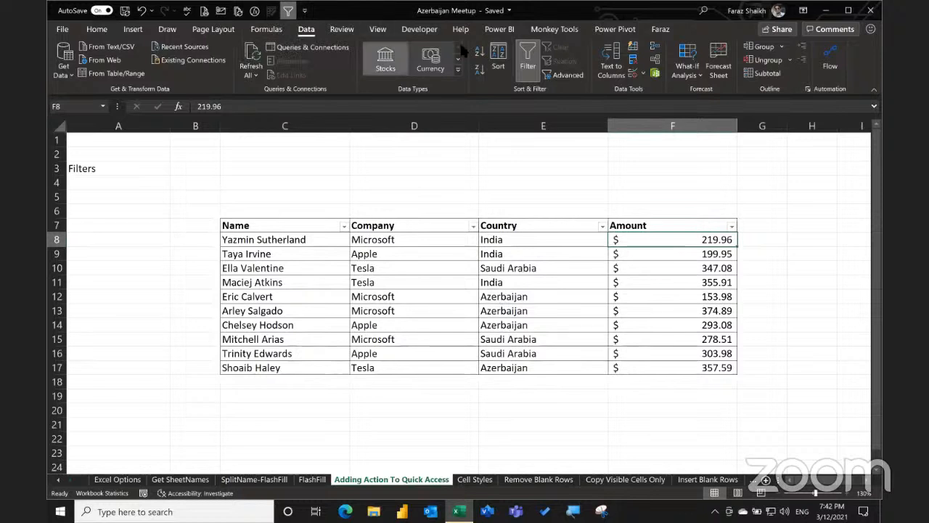
pyautogui.rightClick(635, 79)
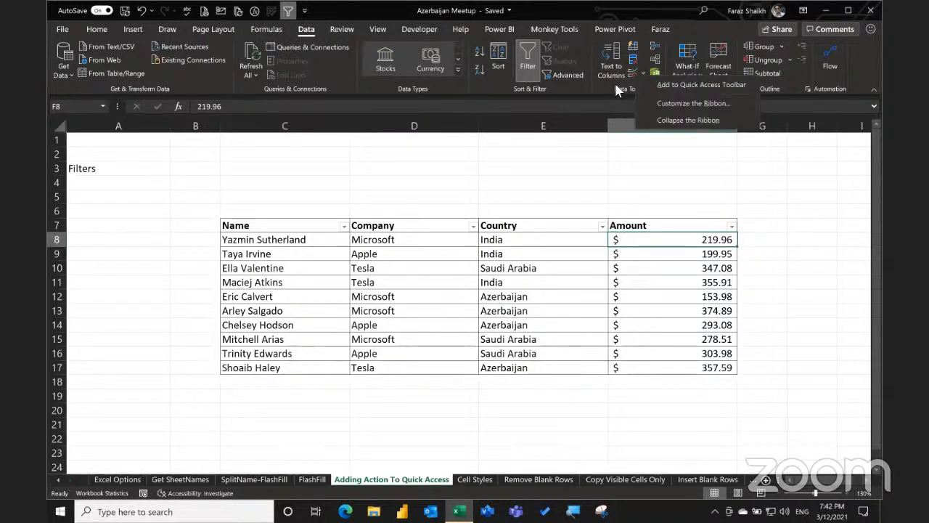
pyautogui.click(616, 90)
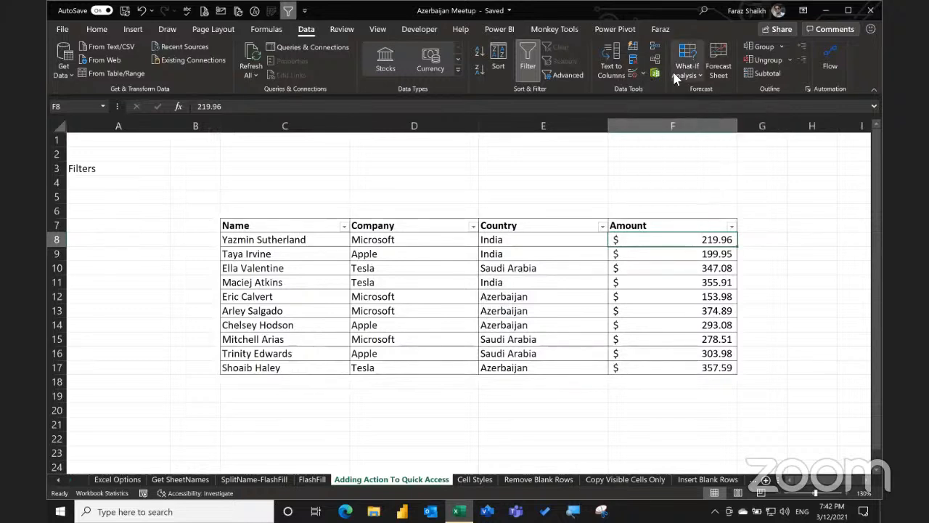
pyautogui.click(305, 12)
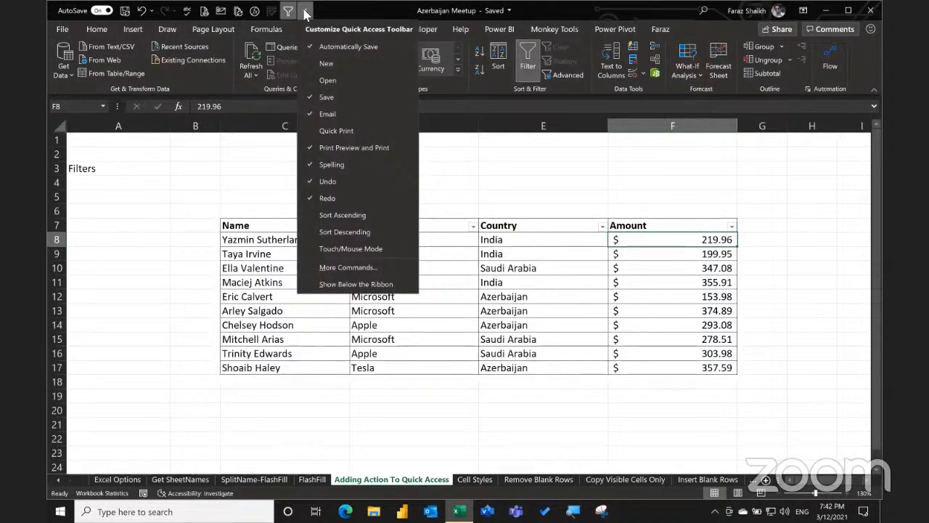
pyautogui.click(325, 266)
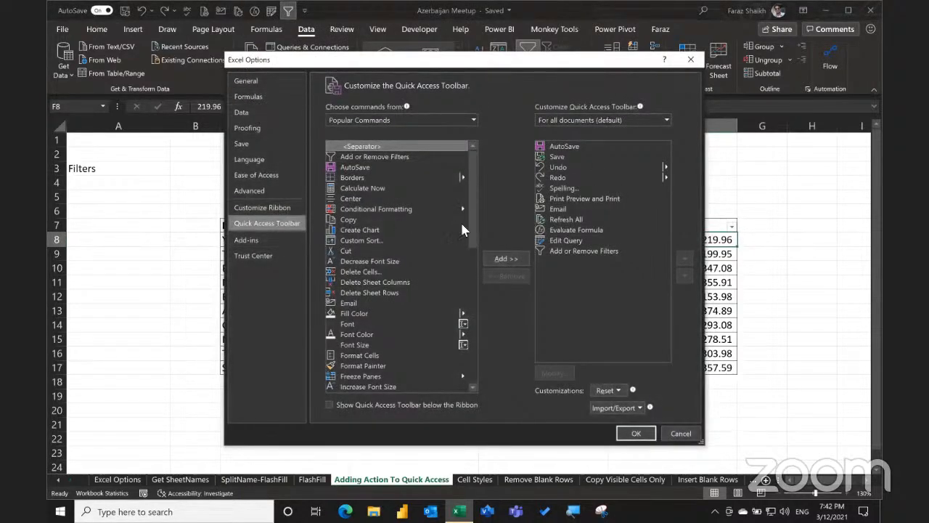
pyautogui.moveTo(469, 175); pyautogui.dragTo(471, 313)
pyautogui.click(472, 119)
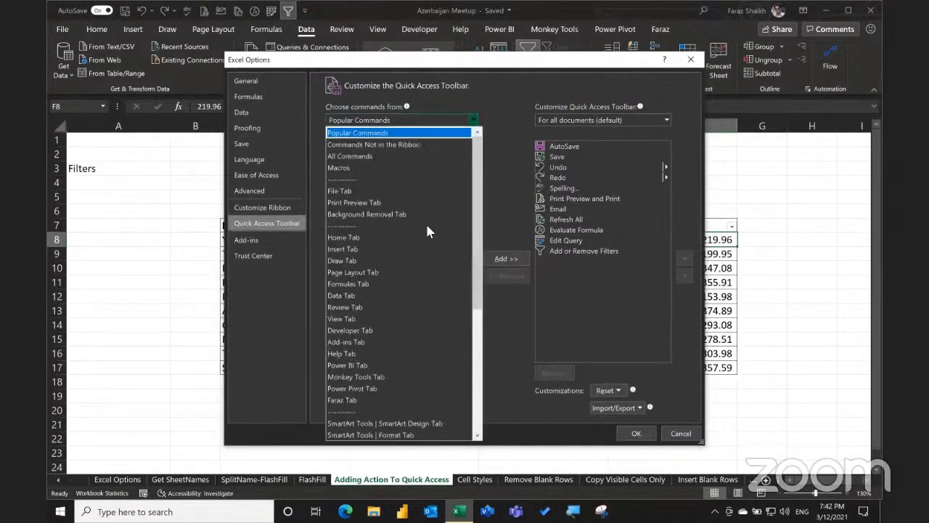
pyautogui.scroll(-5, 427, 232)
pyautogui.scroll(5, 427, 232)
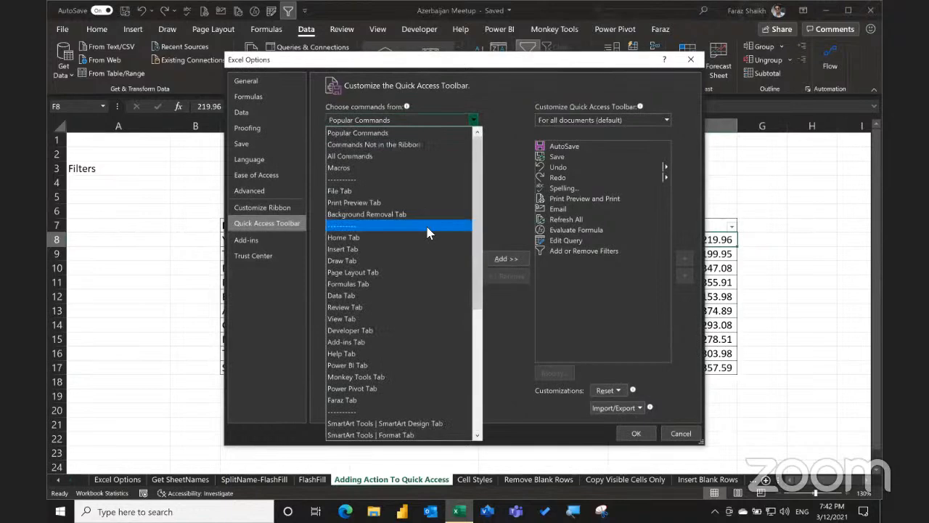
pyautogui.click(500, 222)
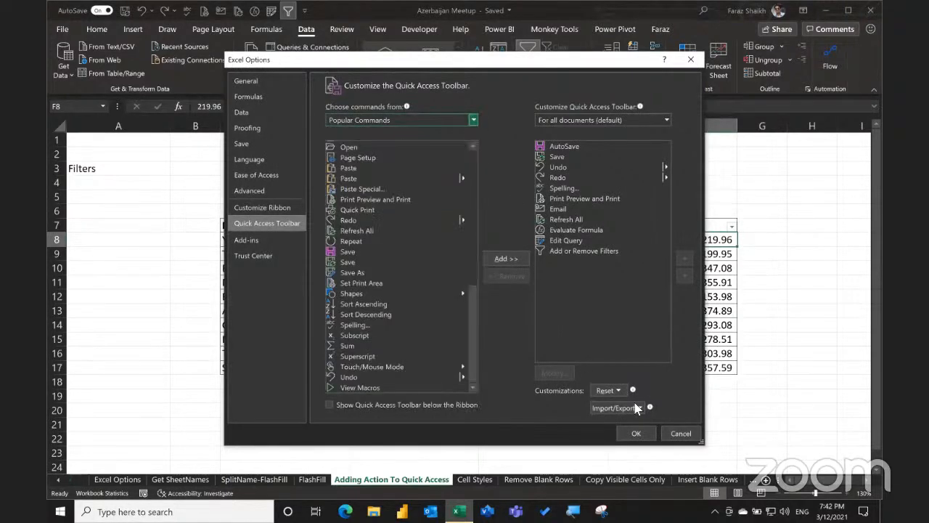
pyautogui.click(676, 428)
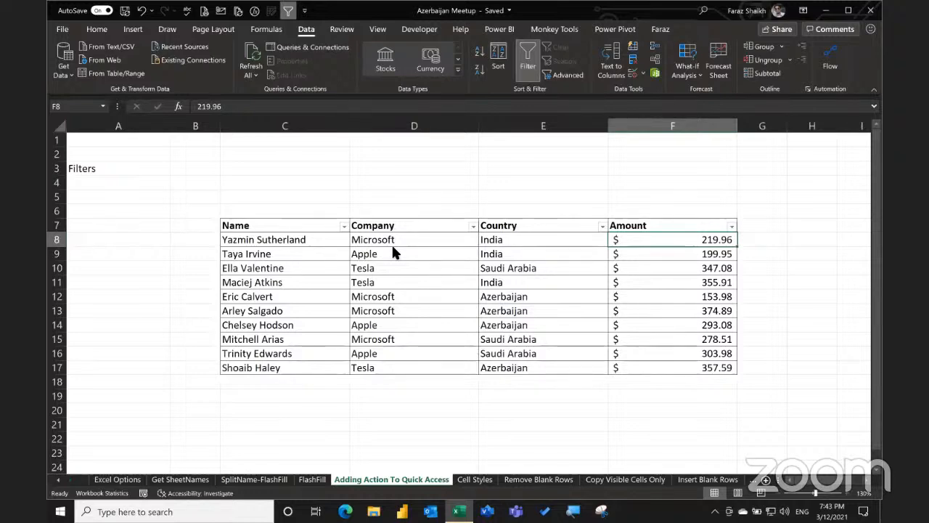
# Step: Open the Cell Styles sheet with the Home tab and inspect cells B3 and B4
pyautogui.click(473, 479)
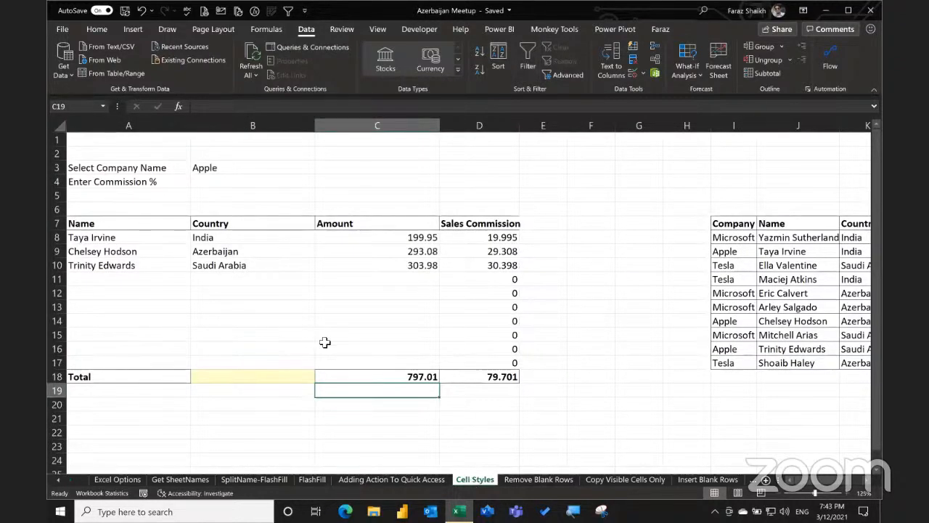
pyautogui.click(98, 29)
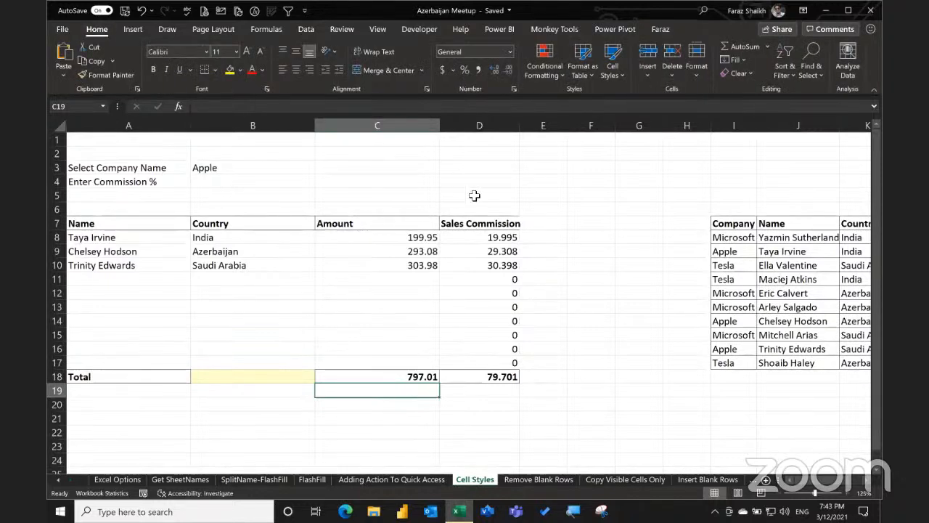
pyautogui.click(300, 165)
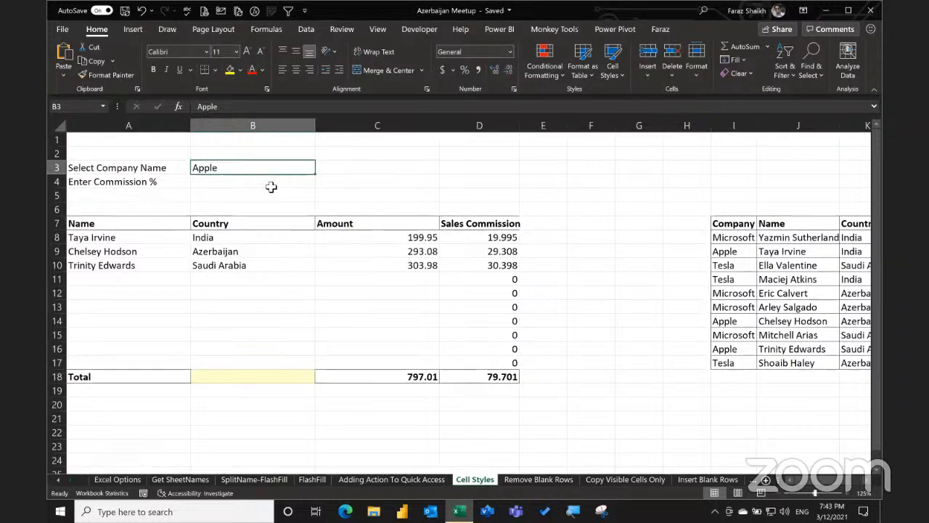
pyautogui.click(280, 183)
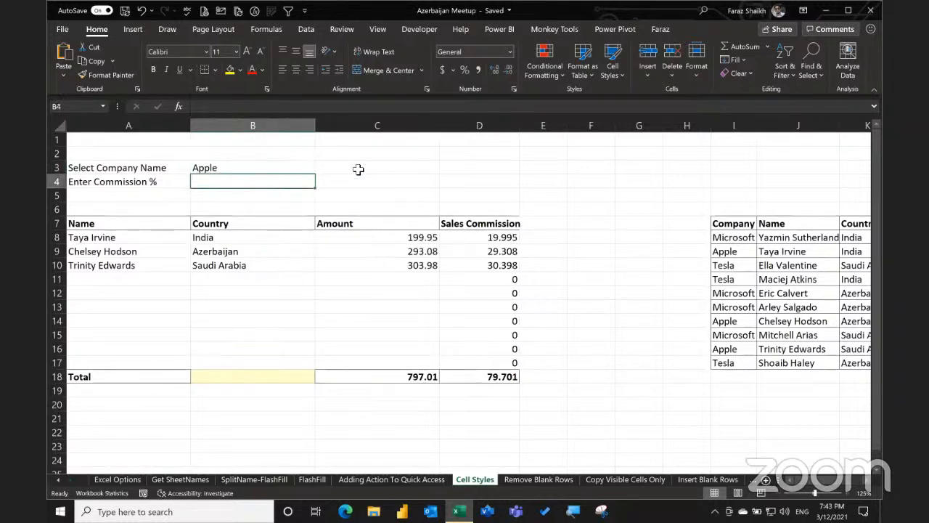
pyautogui.click(283, 170)
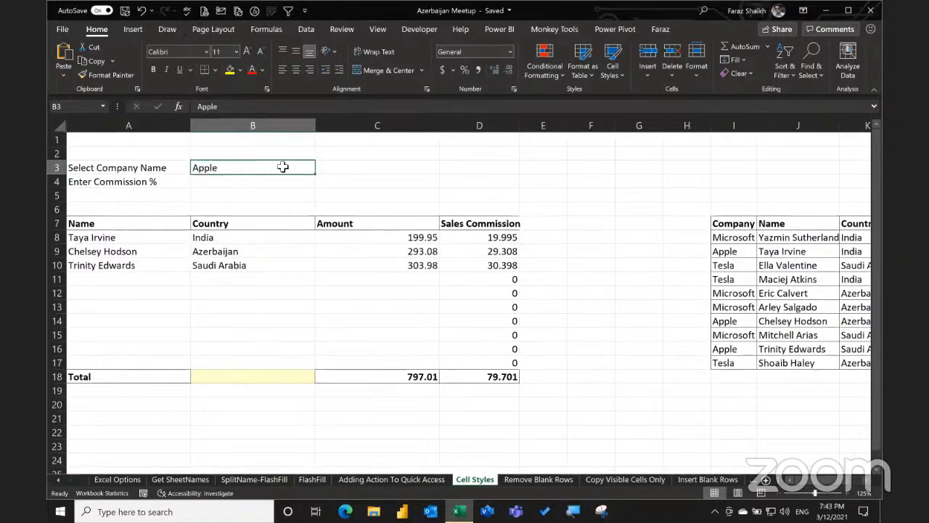
# Step: Clear Apple from B3, restore it with Ctrl+Z, and select the FILTER formula in A8
pyautogui.press('BackSpace')
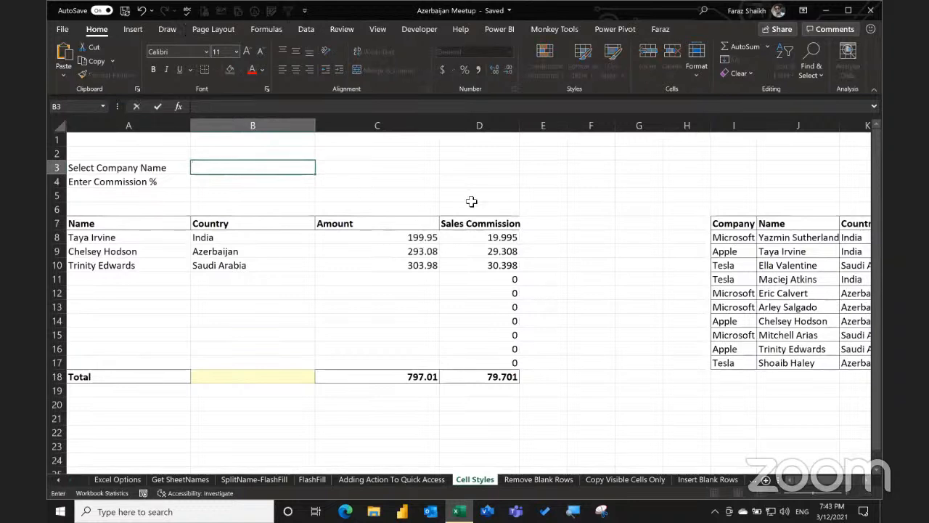
pyautogui.press('Return')
pyautogui.click(286, 167)
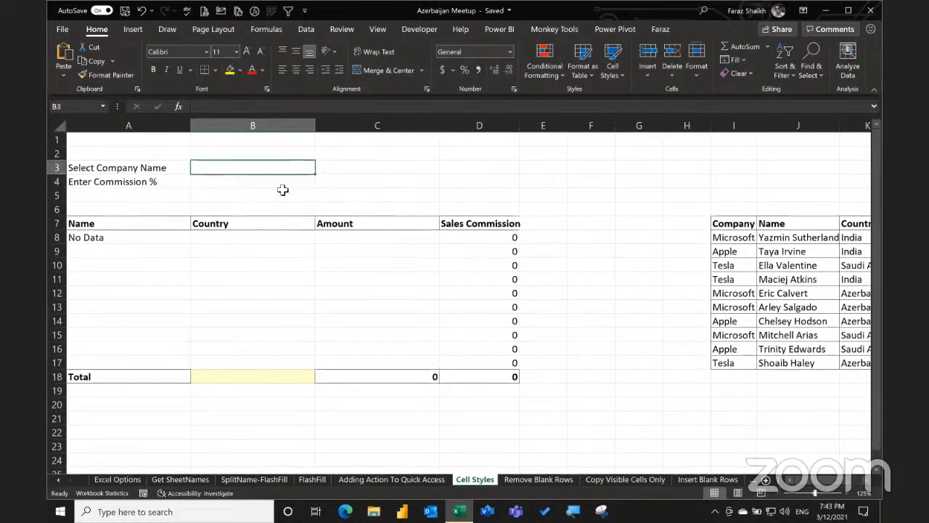
pyautogui.hotkey('ctrl', 'z')
pyautogui.click(126, 241)
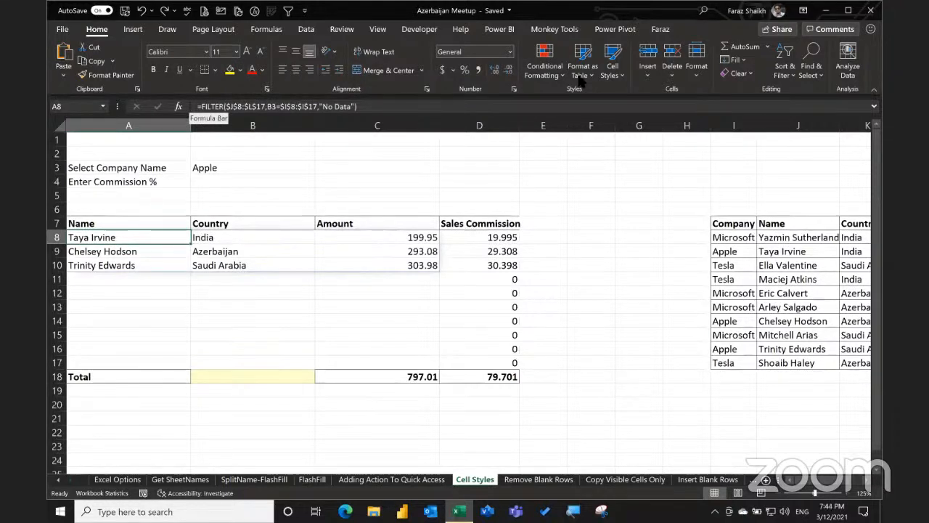
# Step: Delete the FILTER formula from cell A8
pyautogui.doubleClick(156, 239)
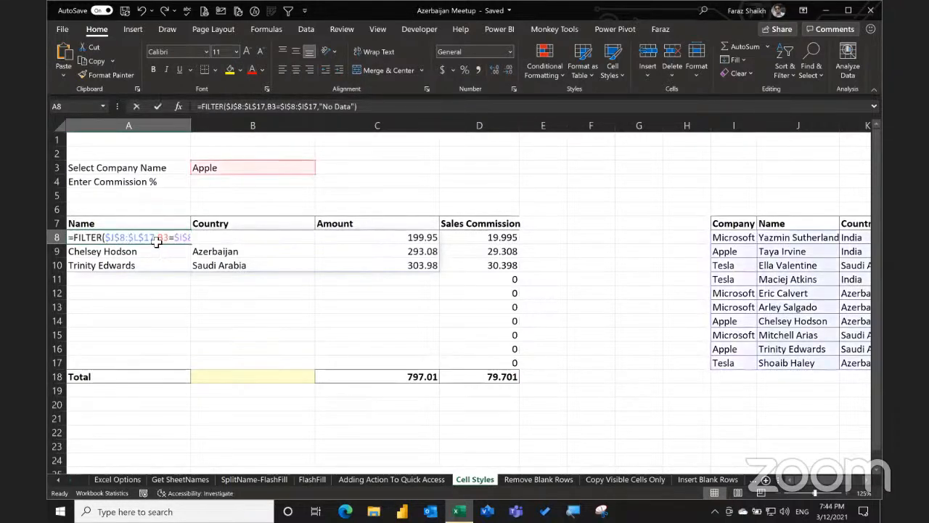
pyautogui.hotkey('shift', 'Home')
pyautogui.press('BackSpace')
pyautogui.press('Return')
# Step: Check the unique company list in N7 and the Company values, then clear B3
pyautogui.click(746, 233)
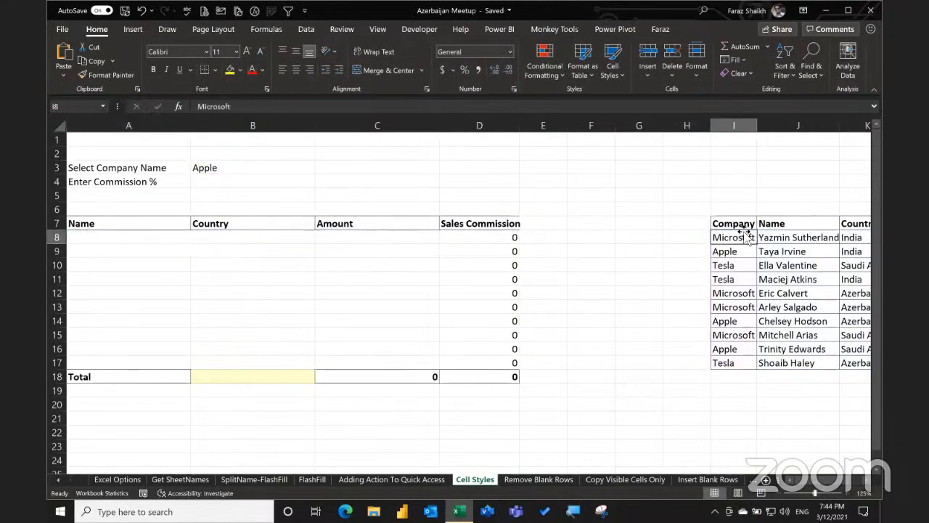
pyautogui.press('Right')
pyautogui.press('Right')
pyautogui.press('Right')
pyautogui.press('Right')
pyautogui.press('Right')
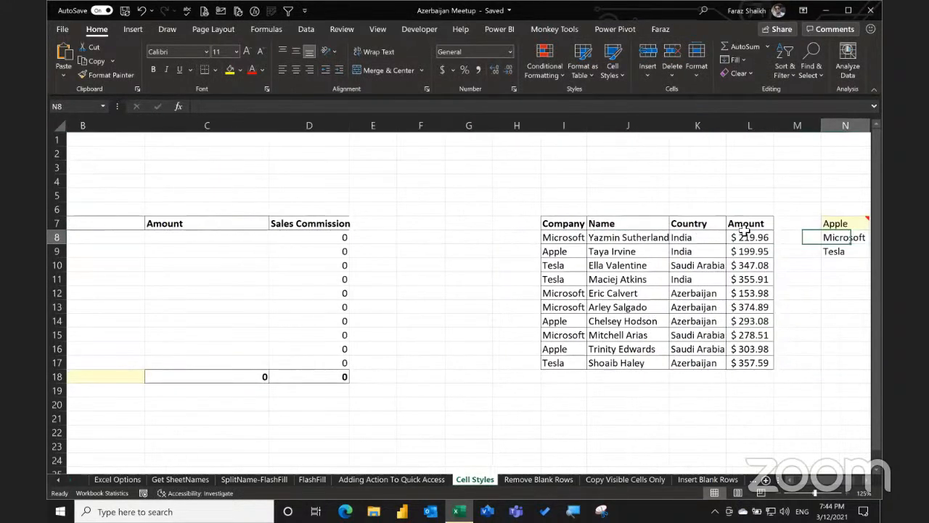
pyautogui.click(768, 223)
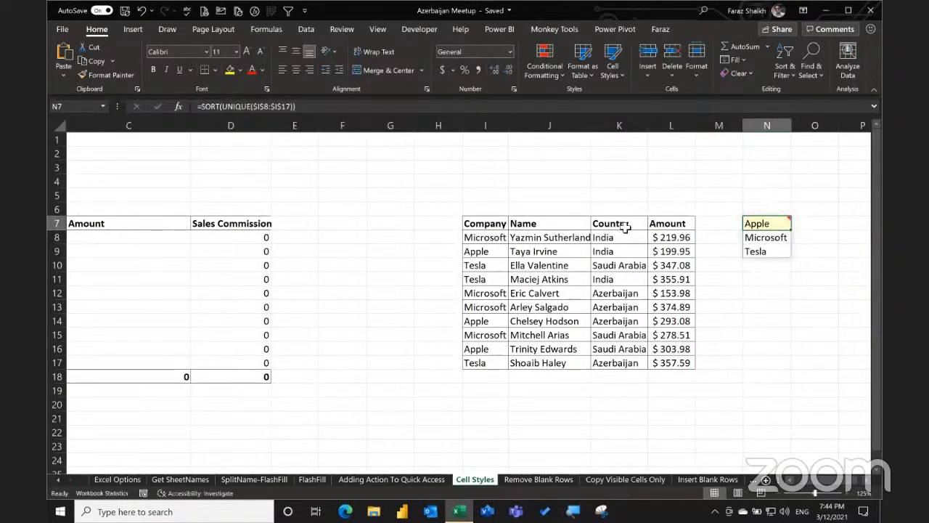
pyautogui.moveTo(501, 237); pyautogui.dragTo(496, 361)
pyautogui.hscroll(-2, 496, 361)
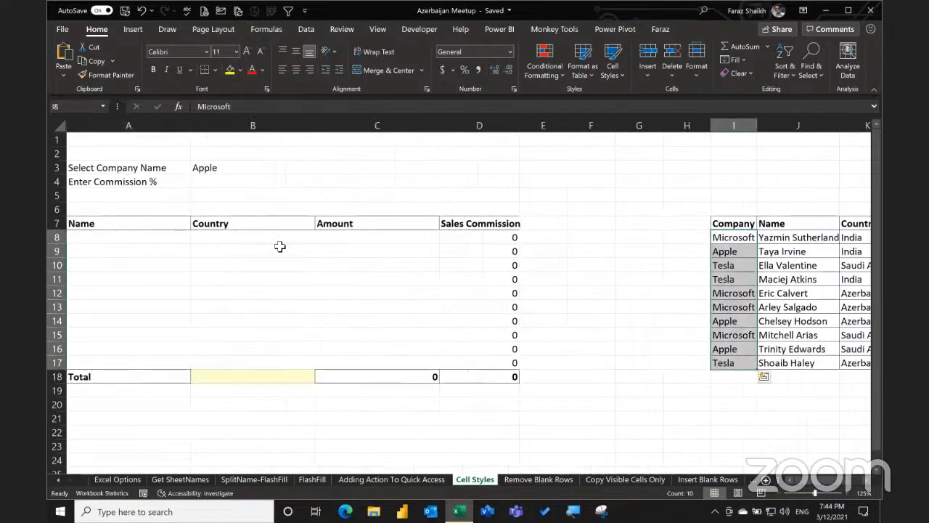
pyautogui.click(276, 165)
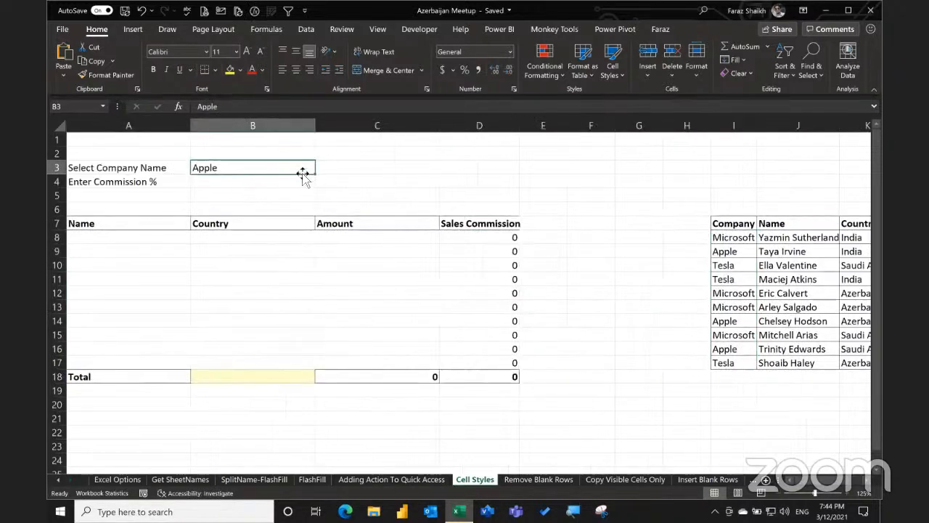
pyautogui.press('BackSpace')
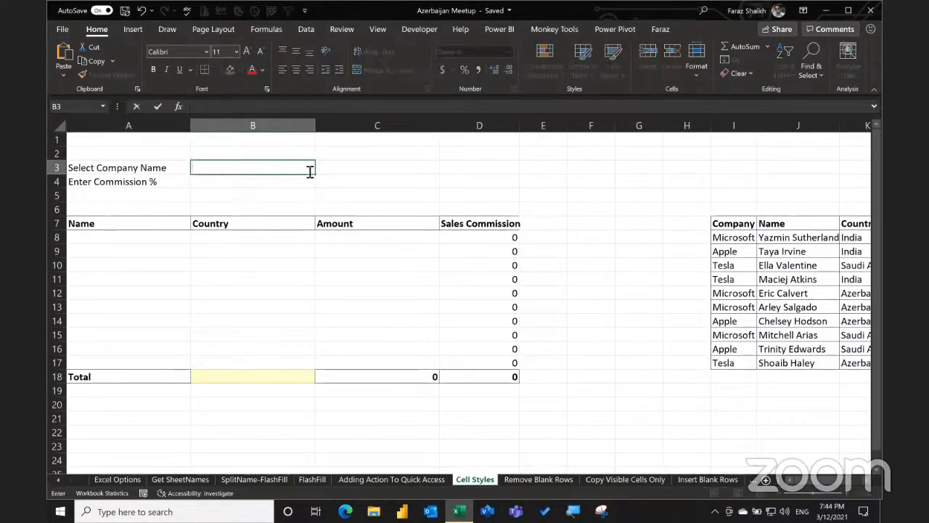
pyautogui.press('Return')
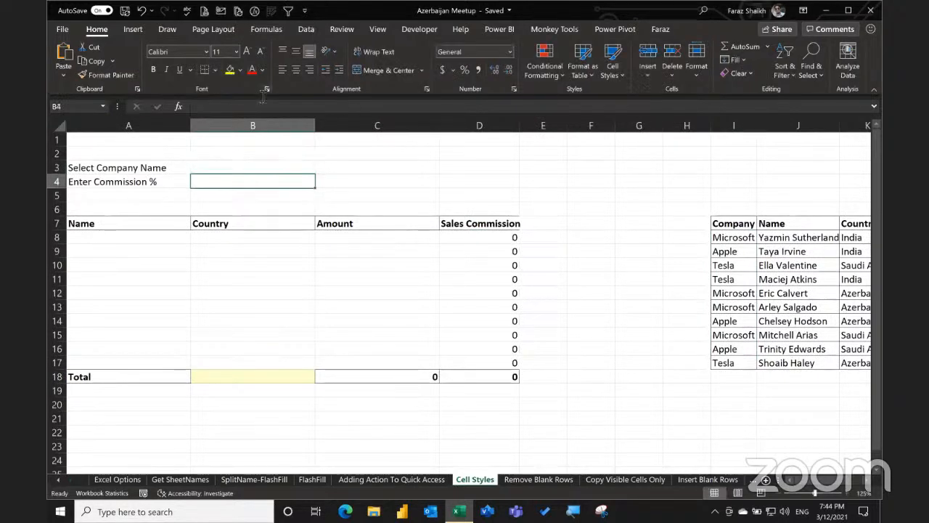
pyautogui.click(242, 167)
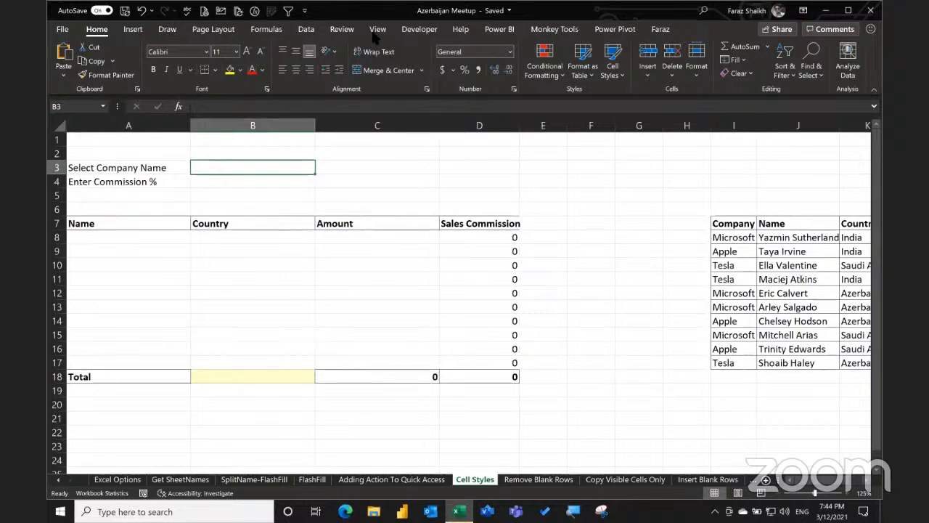
# Step: Give B3 a List data validation with source =$N$7#
pyautogui.click(314, 33)
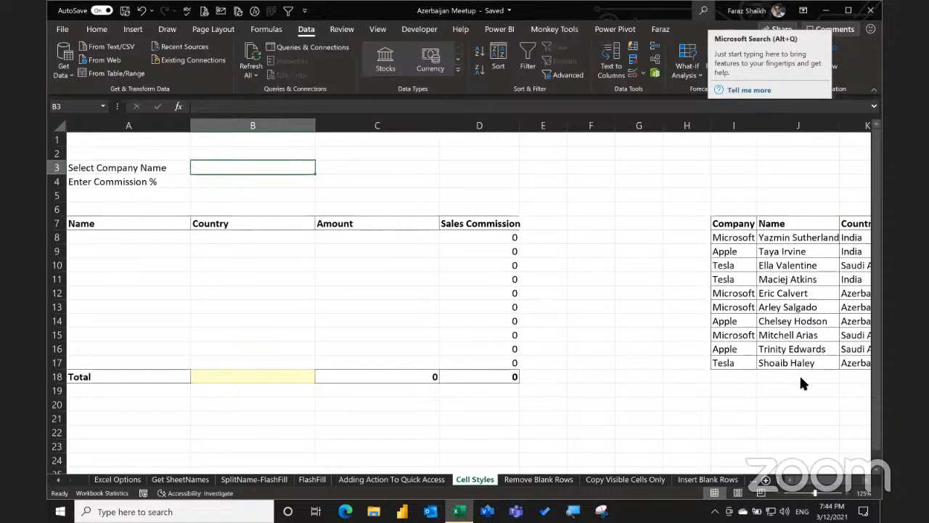
pyautogui.click(633, 73)
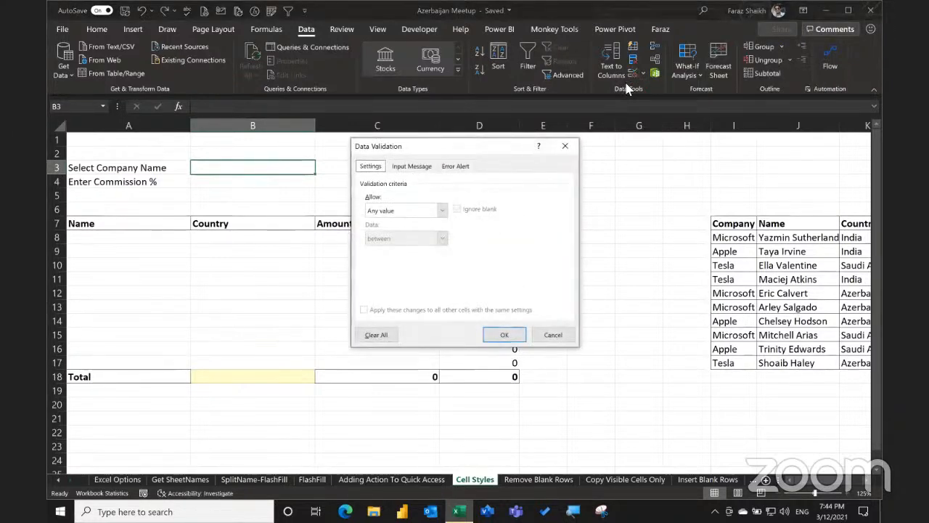
pyautogui.click(407, 211)
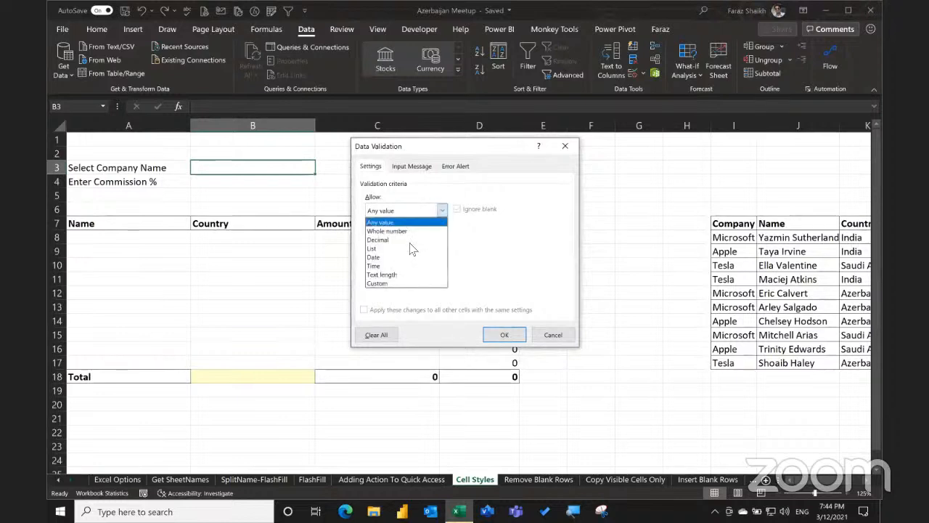
pyautogui.click(412, 250)
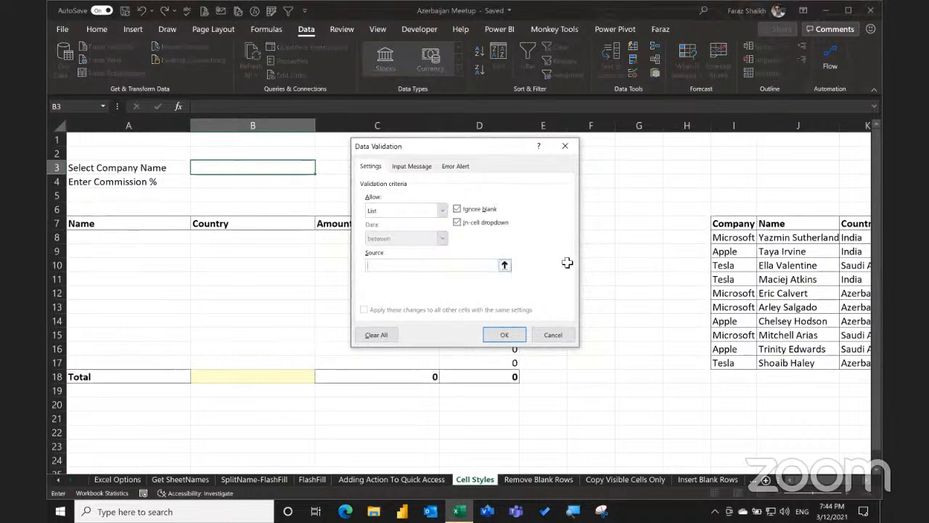
pyautogui.click(505, 265)
pyautogui.click(852, 209)
pyautogui.moveTo(852, 209); pyautogui.dragTo(853, 209)
pyautogui.press('Down')
pyautogui.press('Left')
pyautogui.click(490, 160)
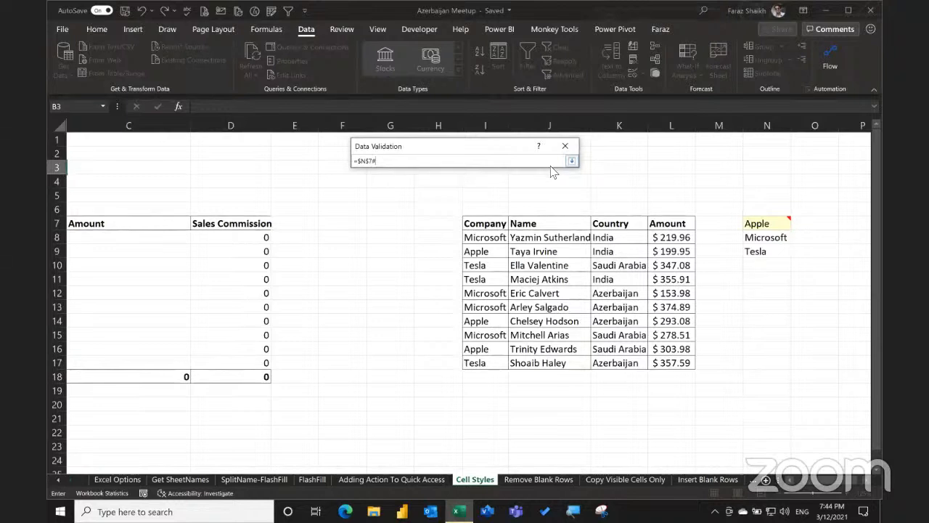
pyautogui.click(572, 159)
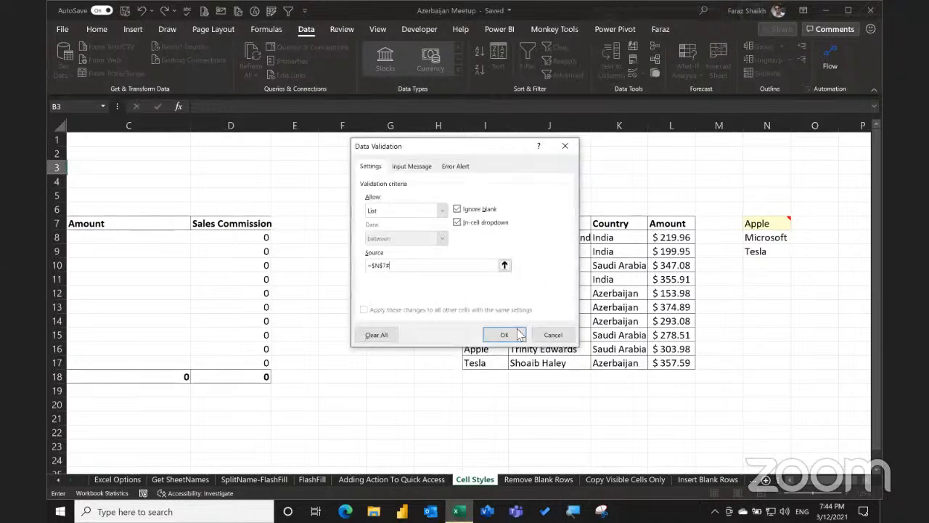
pyautogui.click(505, 335)
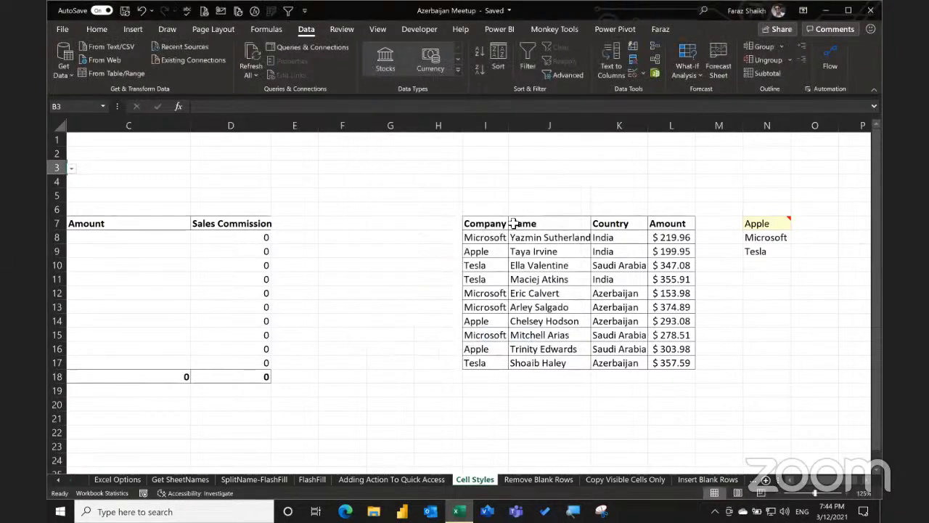
# Step: Pick Apple from the company dropdown in B3
pyautogui.hscroll(-1, 409, 201)
pyautogui.hscroll(-1, 408, 201)
pyautogui.click(319, 169)
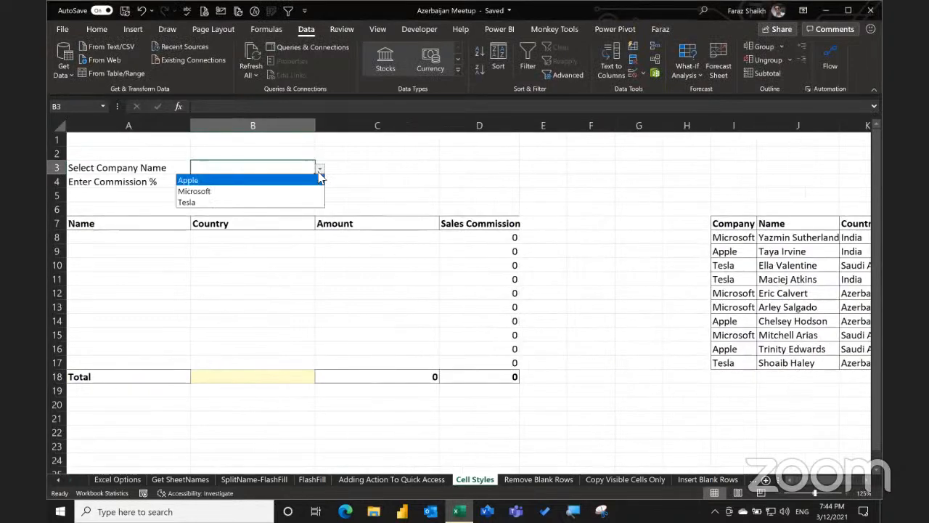
pyautogui.click(284, 181)
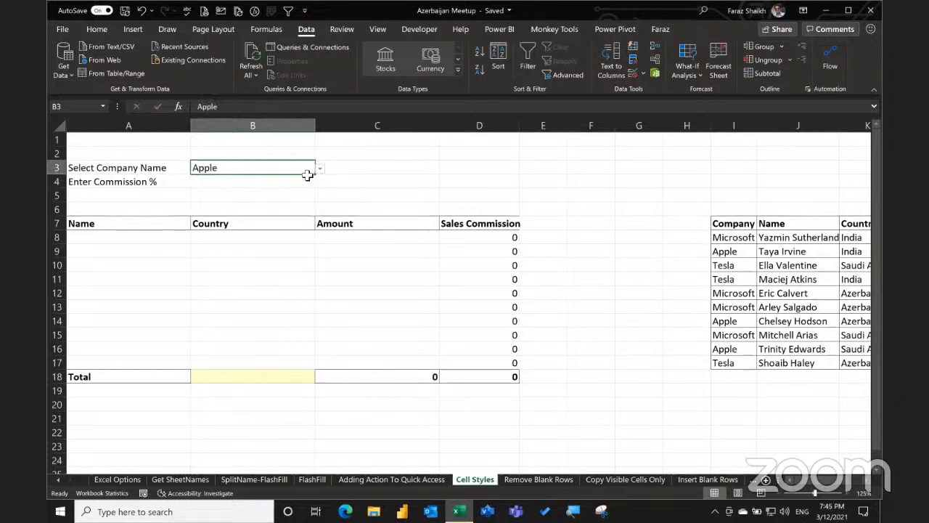
pyautogui.click(365, 170)
pyautogui.click(512, 185)
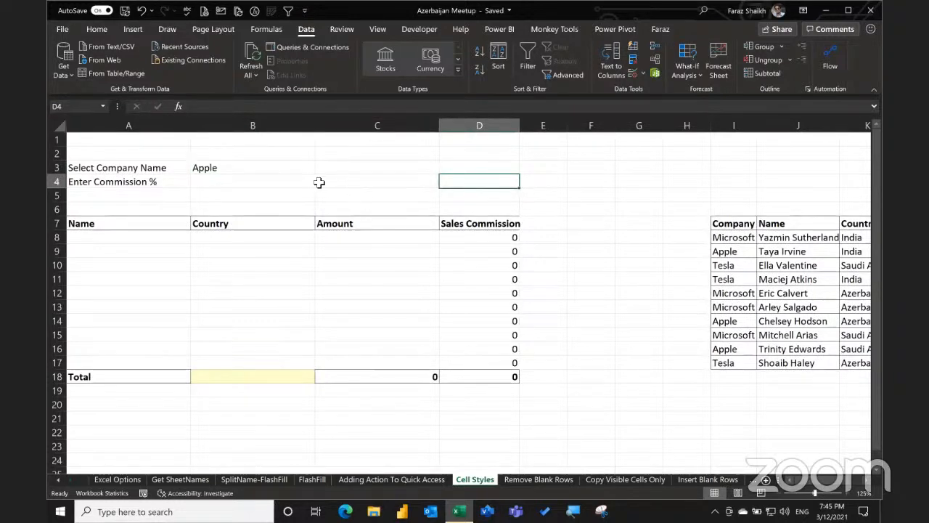
pyautogui.click(280, 165)
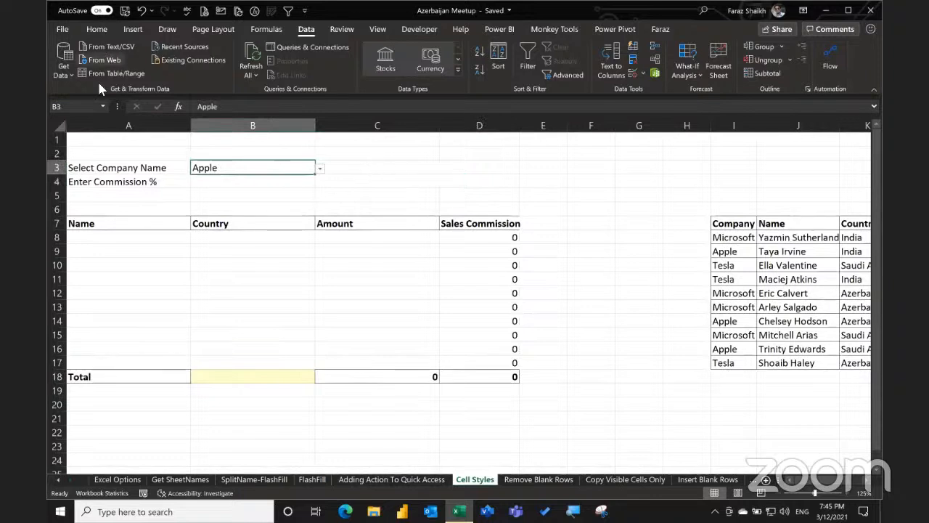
# Step: Apply the orange Input cell style to the company cell B3
pyautogui.click(146, 167)
pyautogui.click(97, 29)
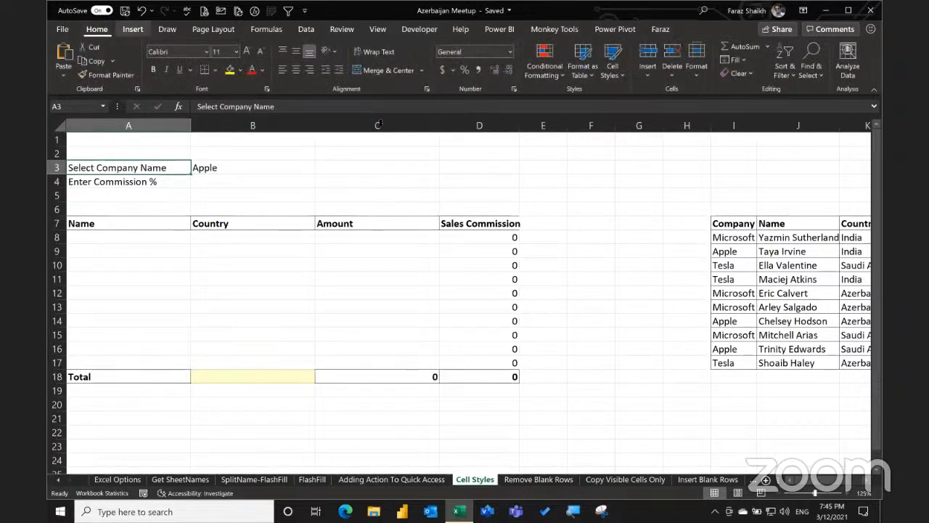
pyautogui.click(268, 166)
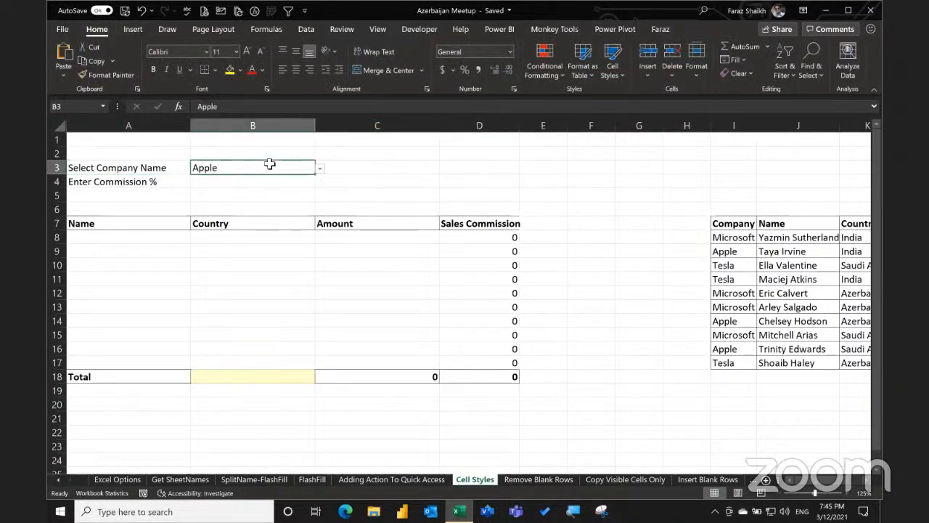
pyautogui.click(622, 63)
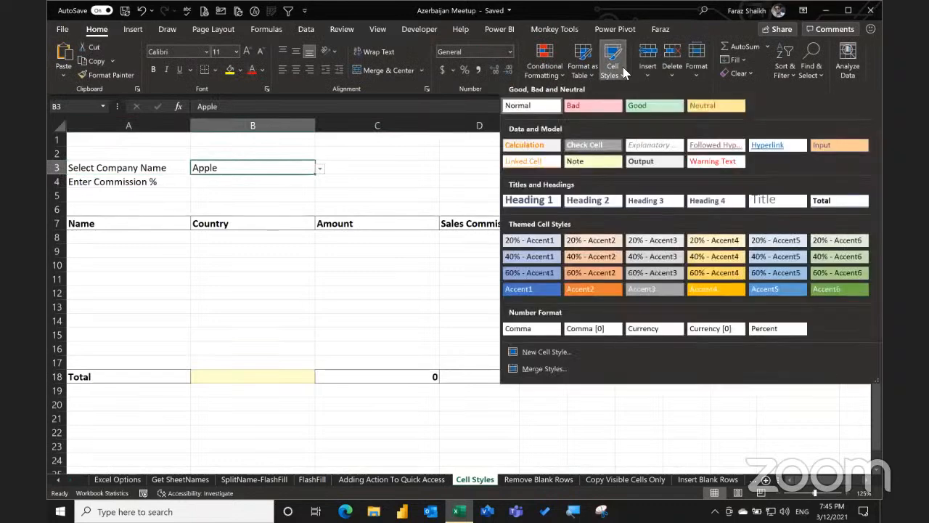
pyautogui.click(823, 146)
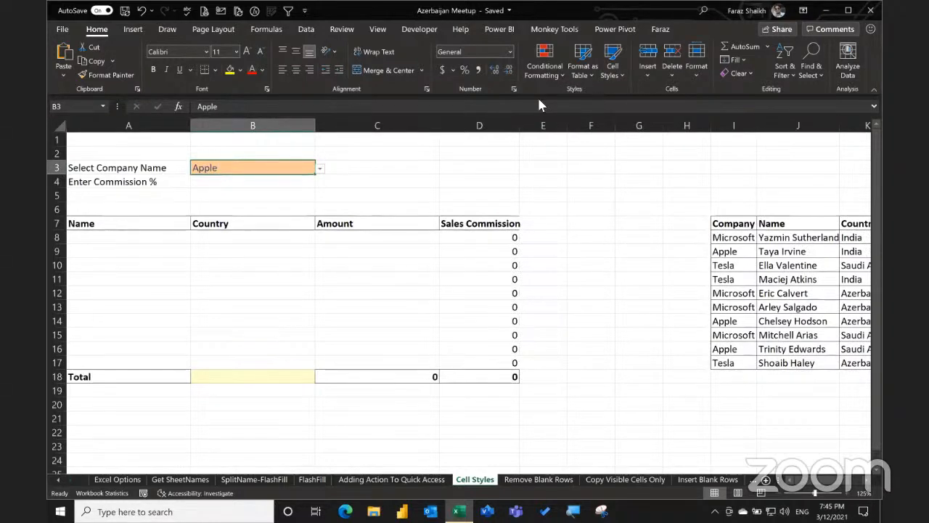
# Step: Keep Apple as the company in B3 and enter a 10% commission in B4
pyautogui.click(320, 170)
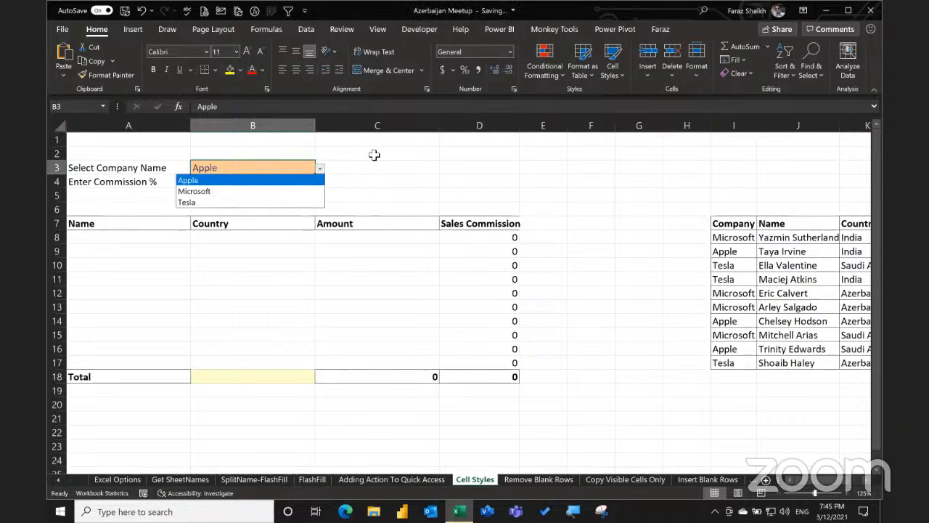
pyautogui.click(231, 180)
pyautogui.click(234, 182)
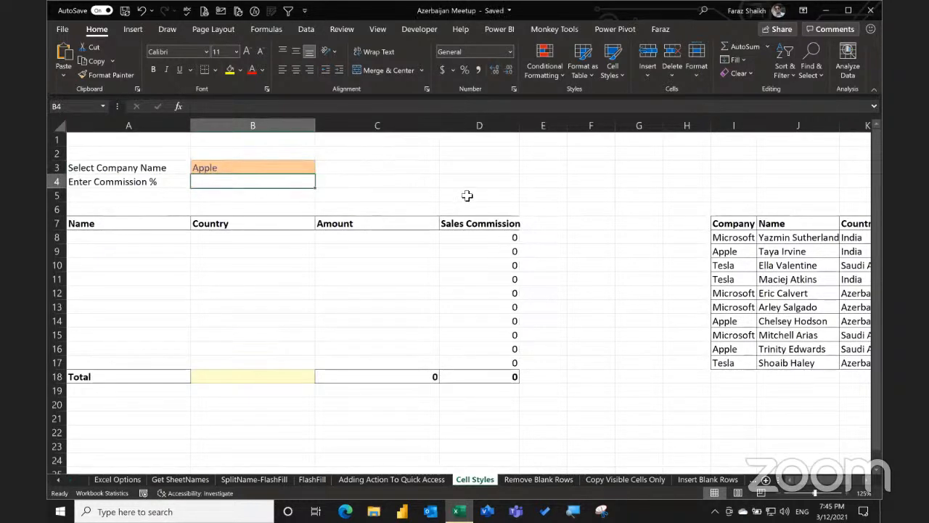
pyautogui.write('10')
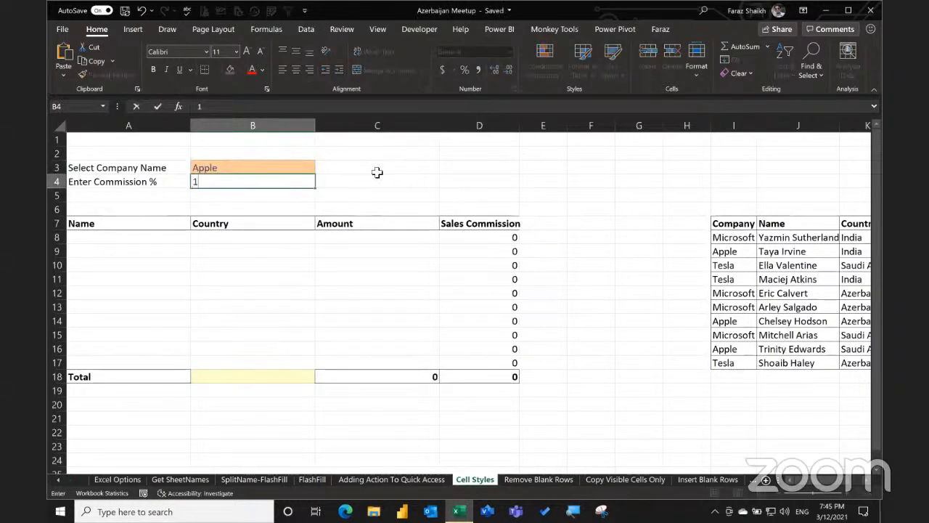
pyautogui.hotkey('ctrl', 'Return')
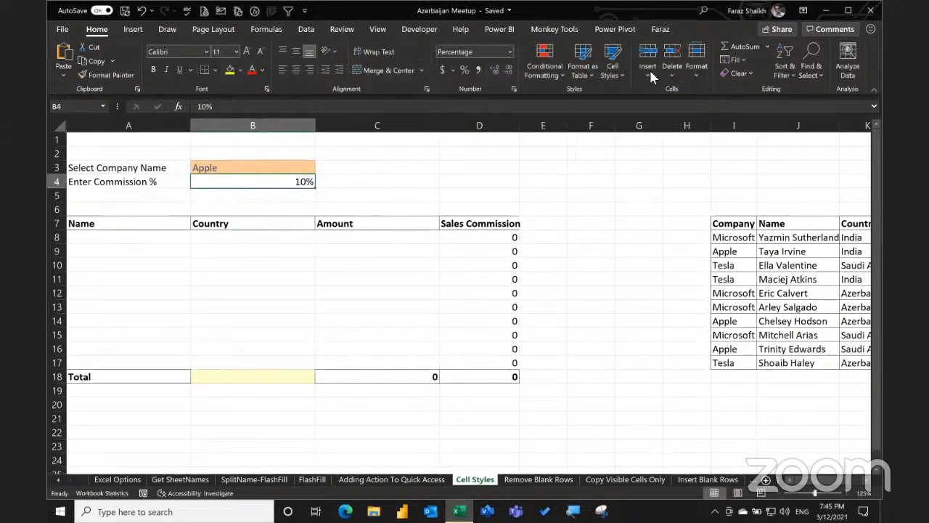
pyautogui.click(612, 64)
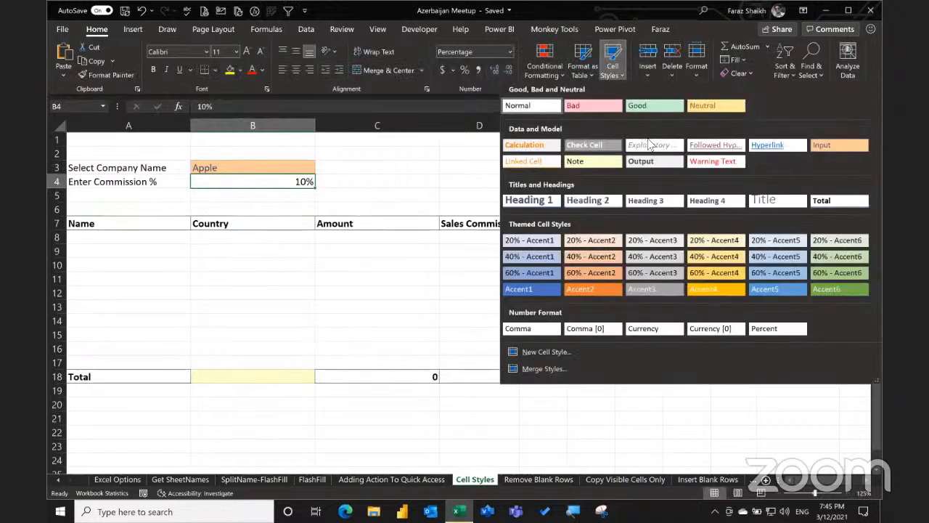
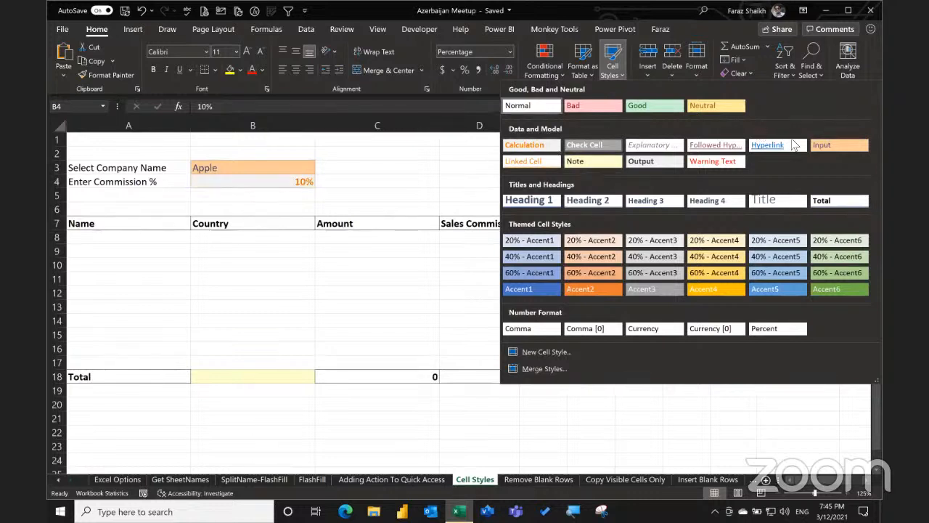
# Step: Apply the orange Input cell style to the 10% commission cell B4
pyautogui.click(840, 145)
pyautogui.click(129, 237)
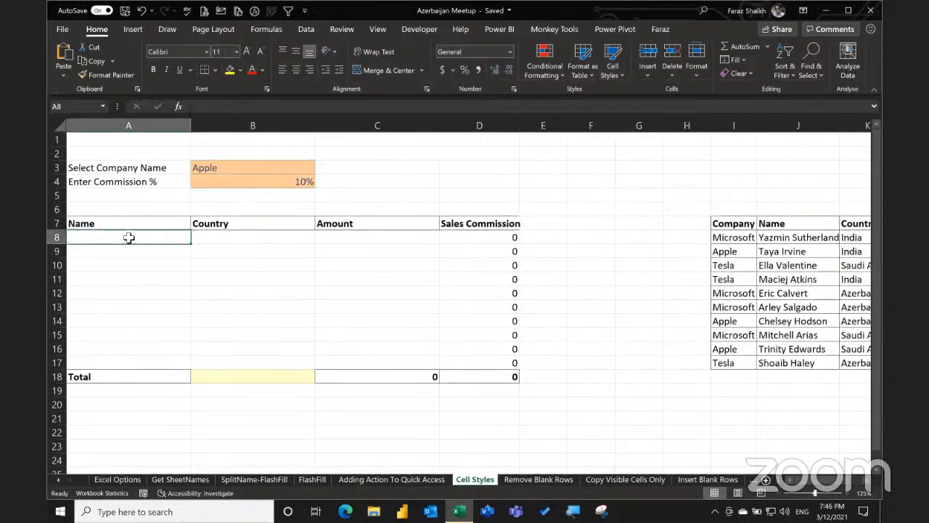
# Step: Delete the empty columns F and G between the two tables
pyautogui.write('=f')
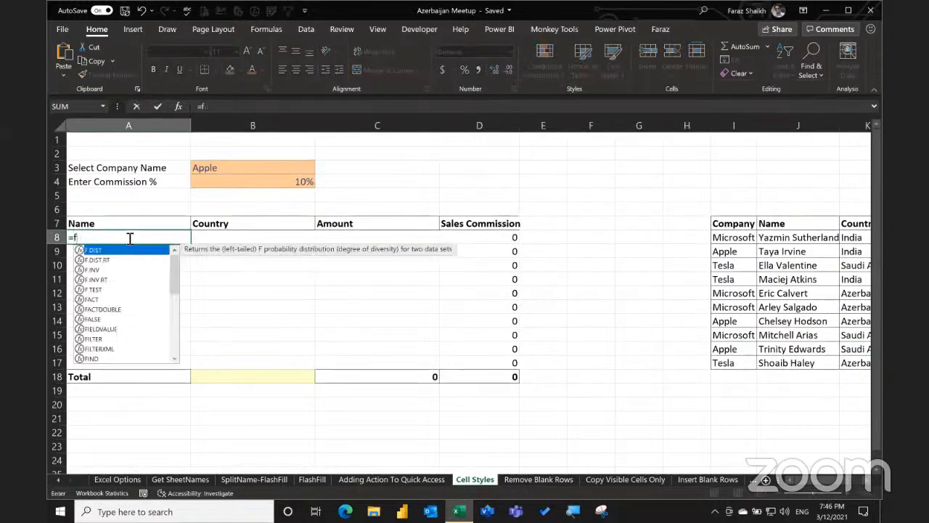
pyautogui.write('il')
pyautogui.press('Tab')
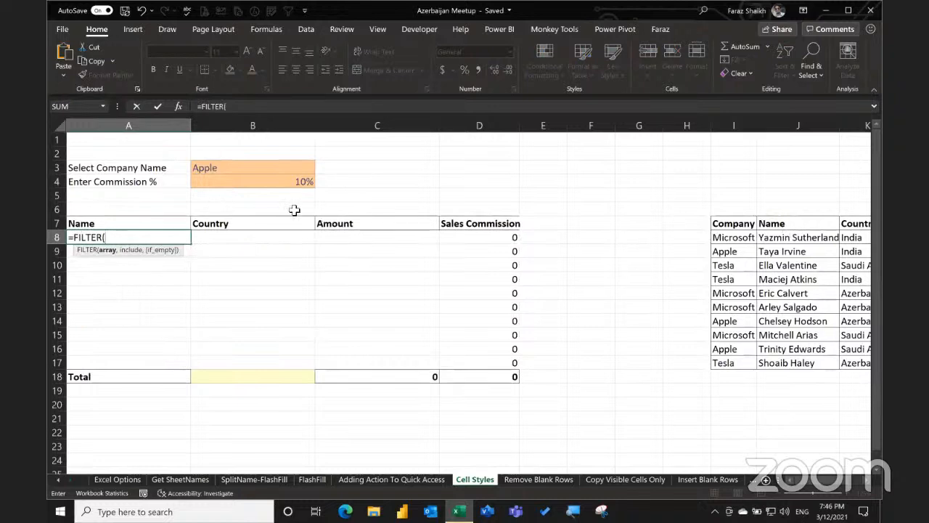
pyautogui.click(797, 235)
pyautogui.moveTo(866, 298); pyautogui.dragTo(871, 313)
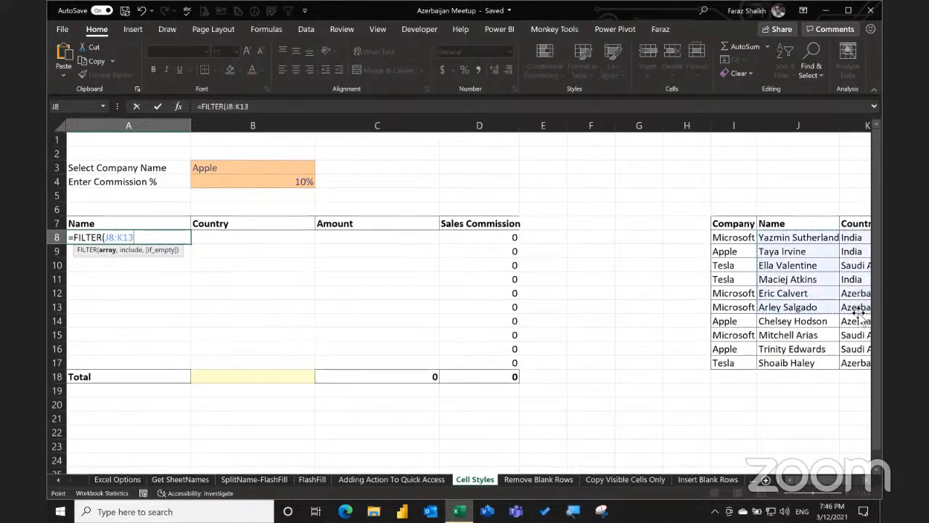
pyautogui.press('Escape')
pyautogui.click(639, 126)
pyautogui.rightClick(619, 126)
pyautogui.press('Escape')
pyautogui.moveTo(572, 125); pyautogui.dragTo(639, 129)
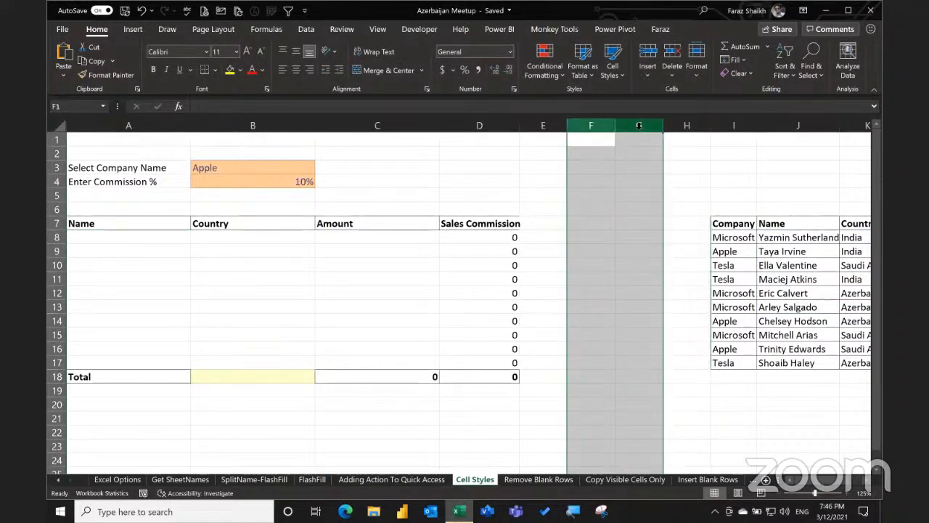
pyautogui.rightClick(639, 131)
pyautogui.click(670, 244)
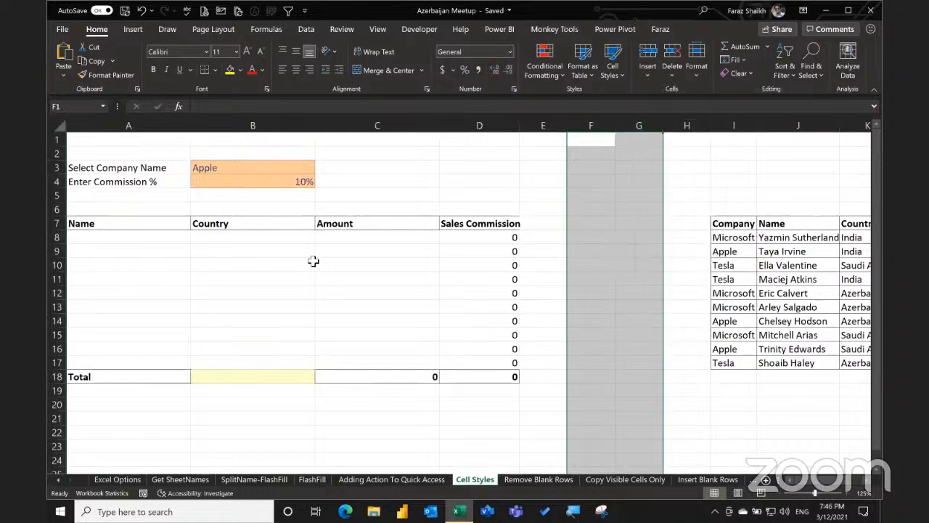
# Step: In A8, start a FILTER formula on the right table's absolute data range, matching B3 against the Company column
pyautogui.click(180, 236)
pyautogui.write('=fil')
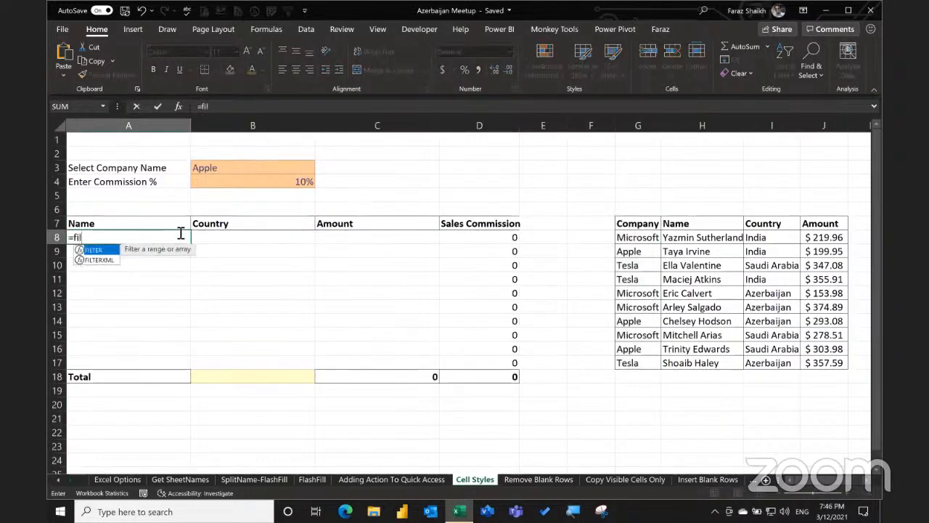
pyautogui.press('Tab')
pyautogui.moveTo(682, 238); pyautogui.dragTo(808, 365)
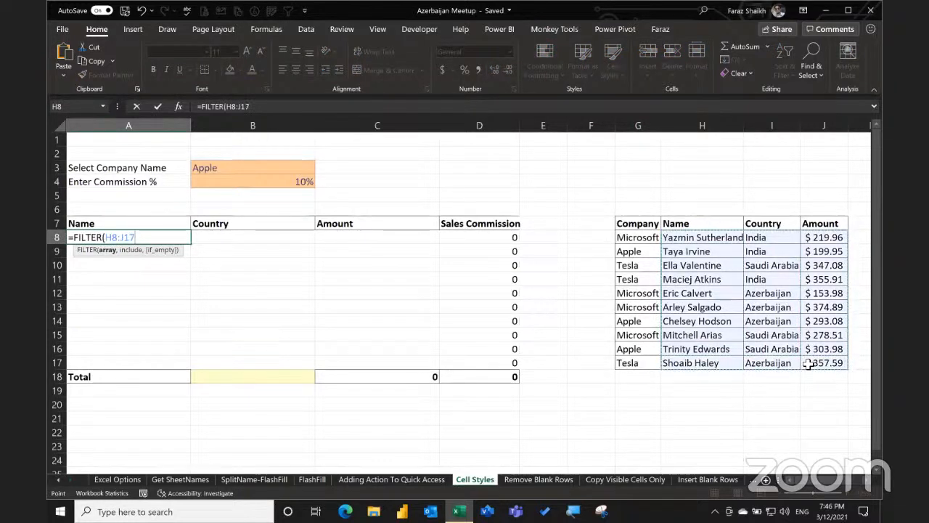
pyautogui.press('F4')
pyautogui.write(',')
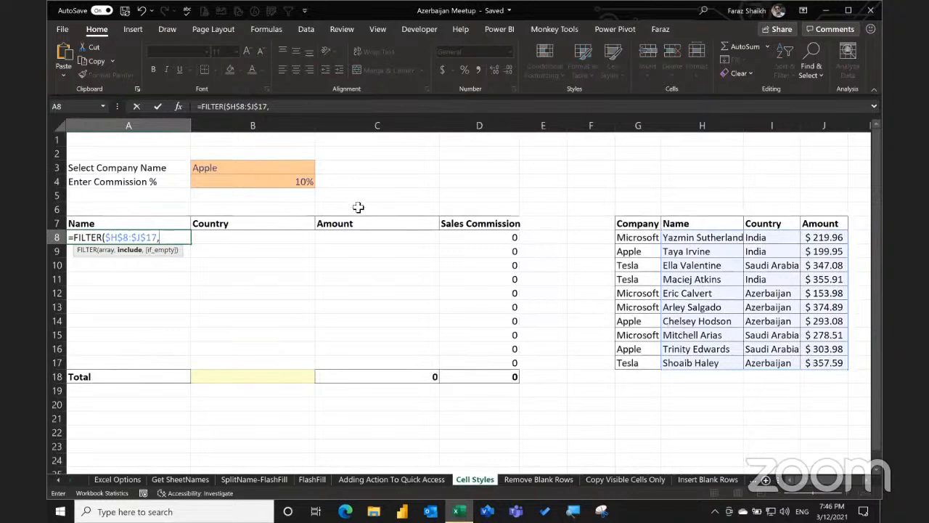
pyautogui.click(282, 171)
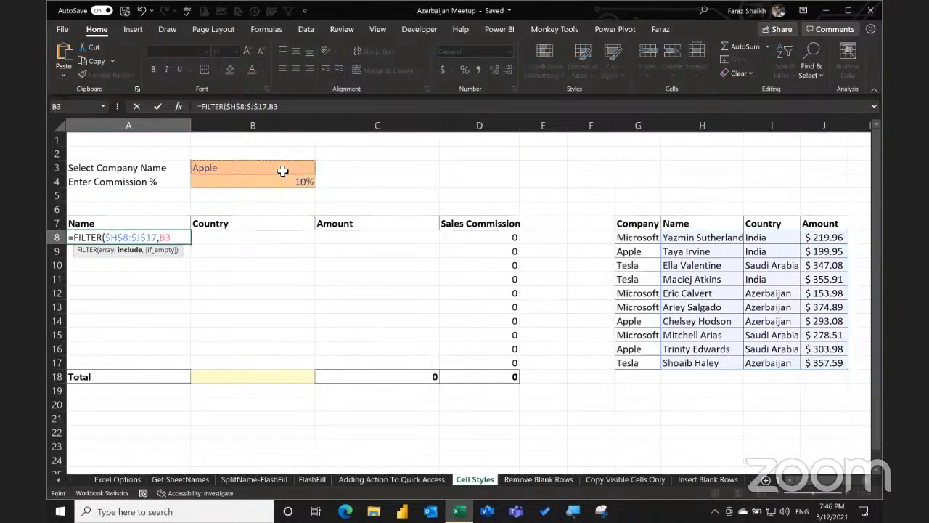
pyautogui.write('=')
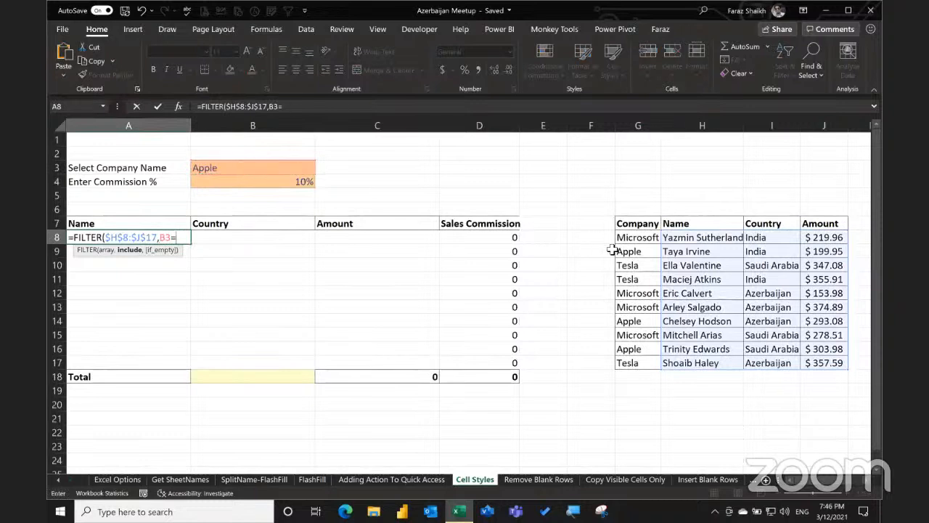
pyautogui.moveTo(637, 232); pyautogui.dragTo(632, 366)
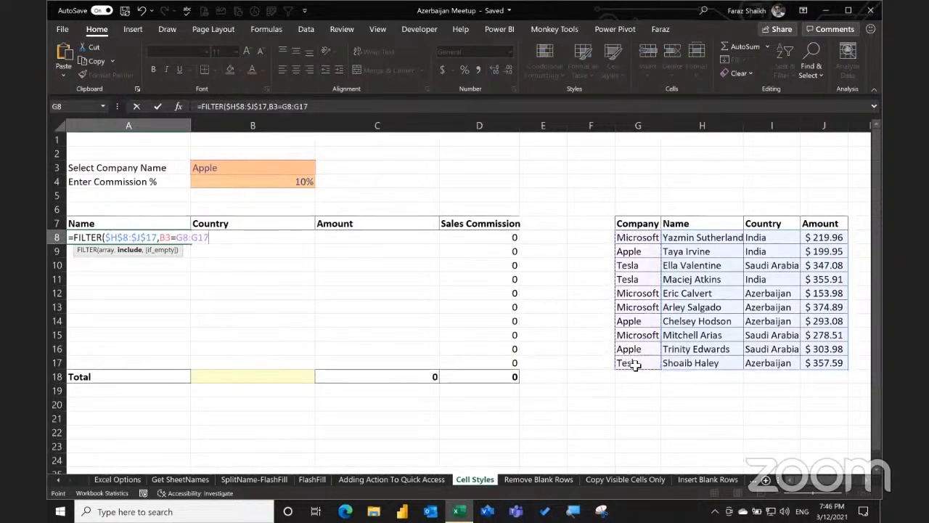
pyautogui.click(647, 236)
pyautogui.moveTo(647, 236); pyautogui.dragTo(647, 381)
pyautogui.moveTo(646, 381); pyautogui.dragTo(646, 381)
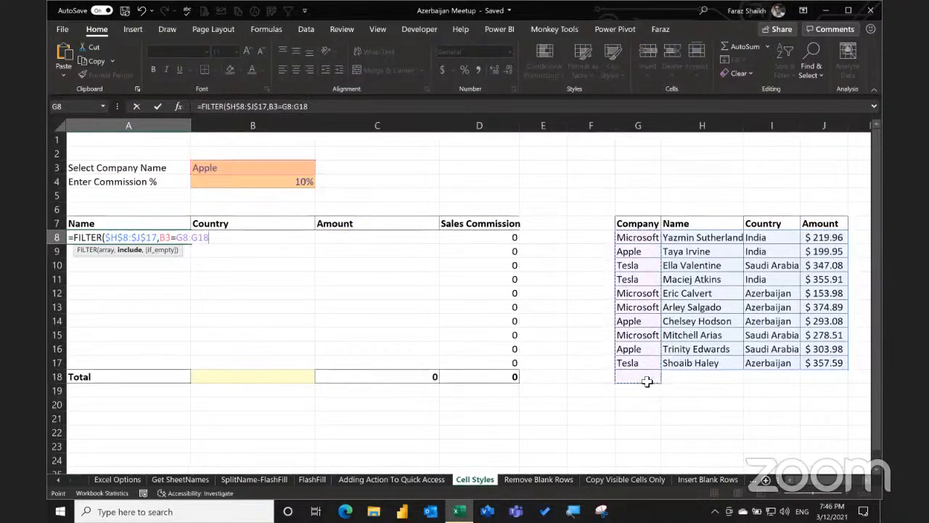
pyautogui.click(648, 234)
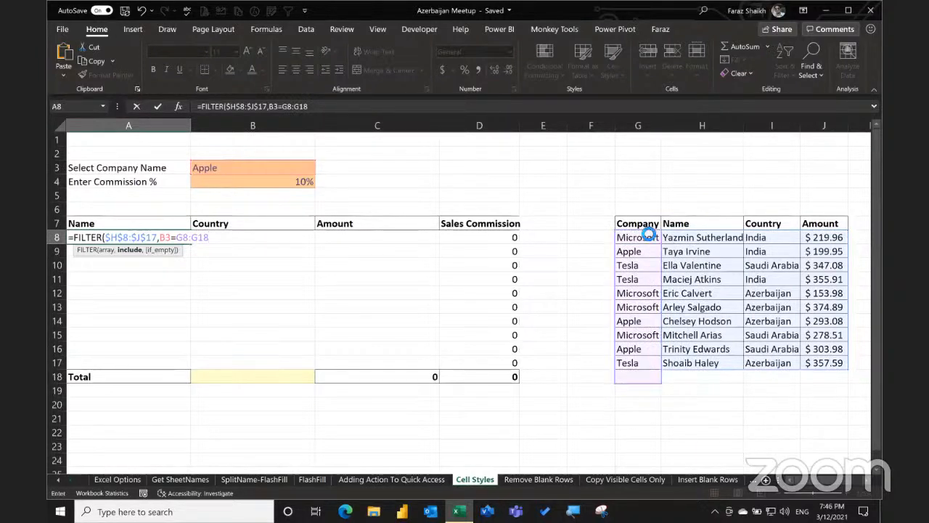
# Step: Correct the Company range to G8:G17 and finish with "No Data" so Apple's three rows spill
pyautogui.click(154, 241)
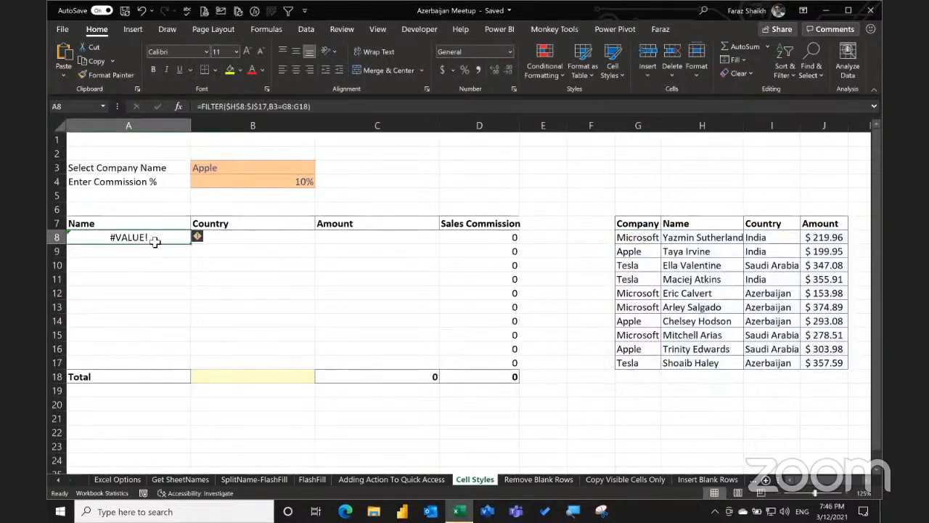
pyautogui.doubleClick(155, 242)
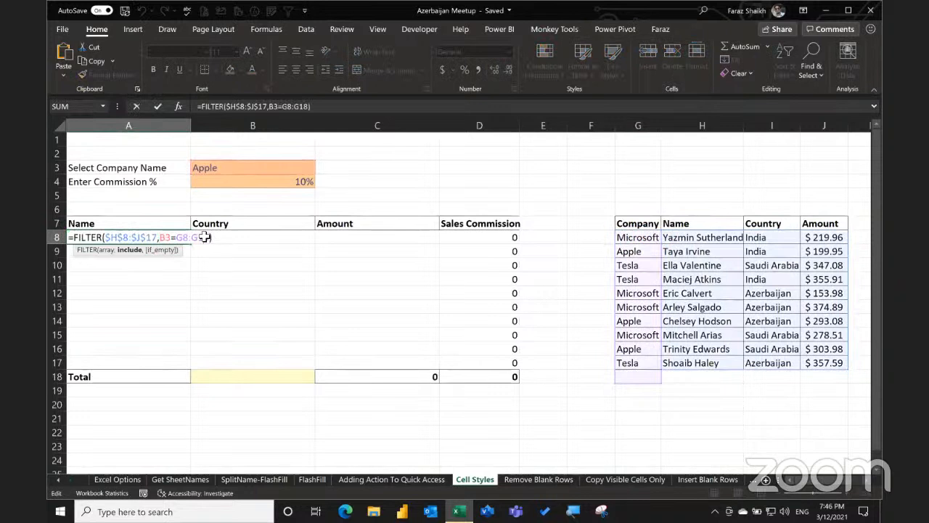
pyautogui.press('BackSpace')
pyautogui.write('7=B3,')
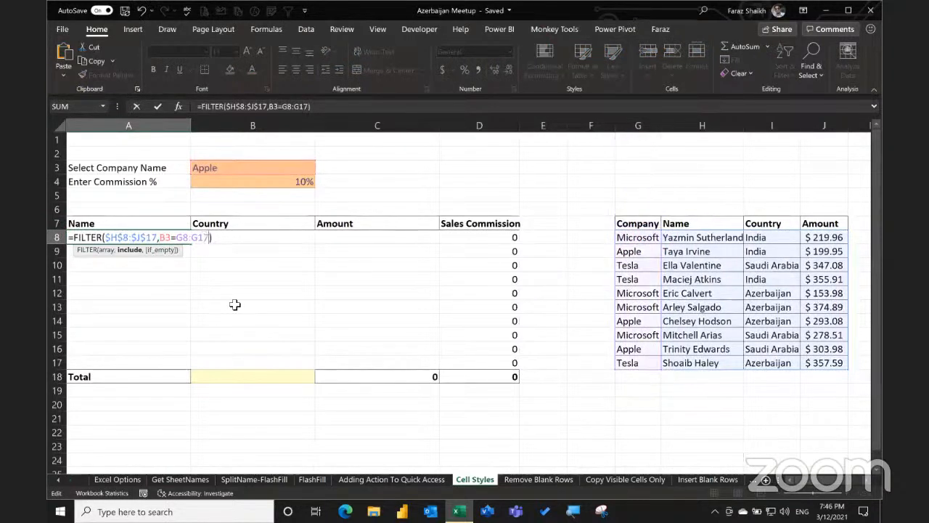
pyautogui.write('"No Data"')
pyautogui.press('Return')
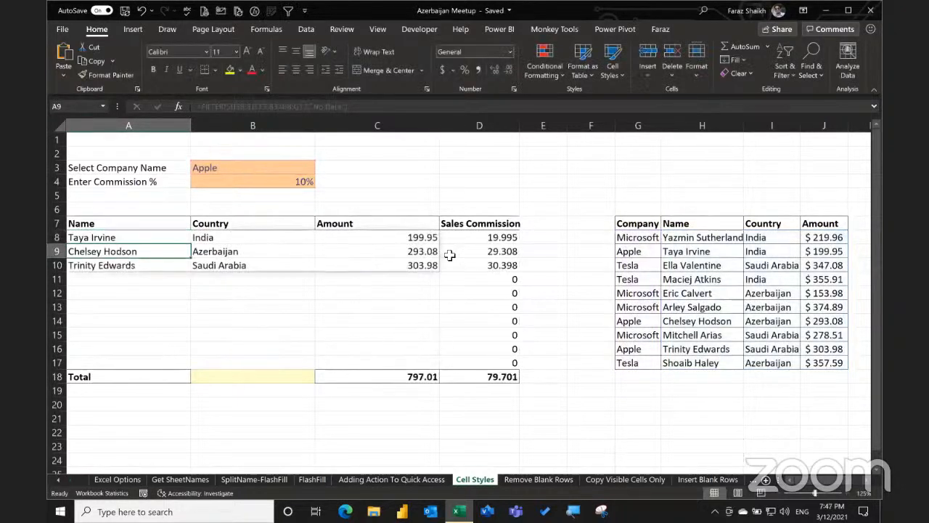
# Step: Autofit column D to its Sales Commission header and select the totals in C18:D18
pyautogui.click(465, 225)
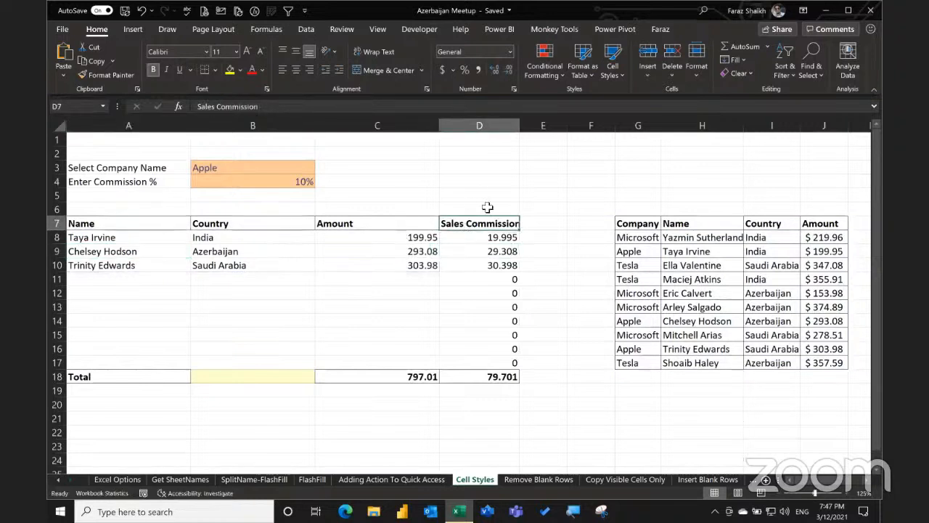
pyautogui.doubleClick(519, 126)
pyautogui.moveTo(496, 234); pyautogui.dragTo(498, 361)
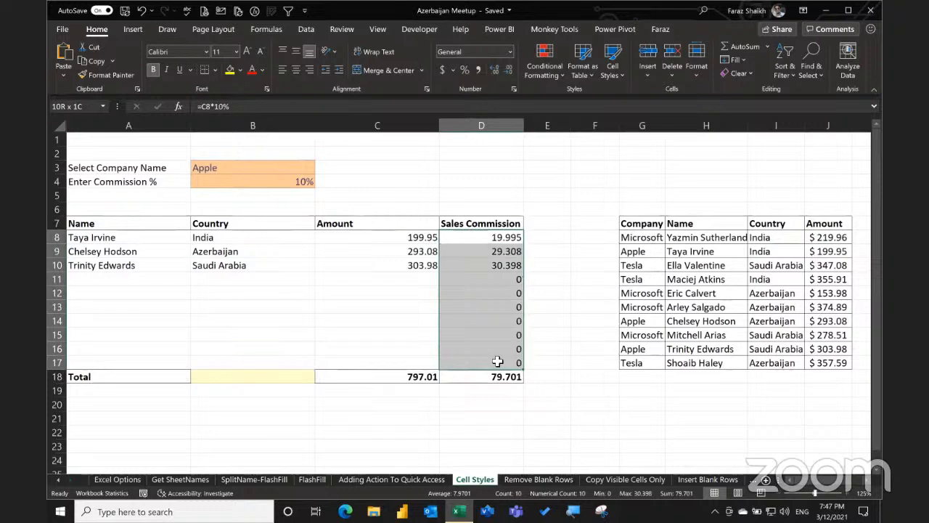
pyautogui.click(483, 377)
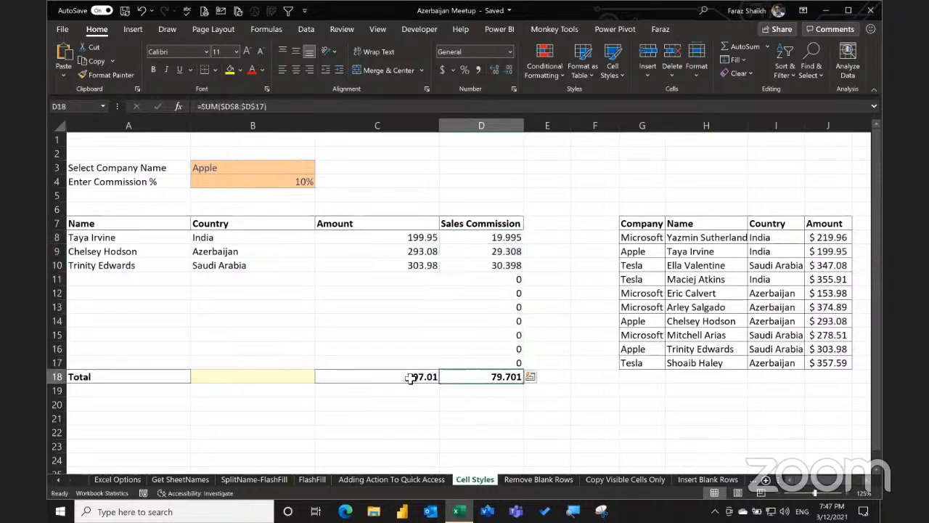
pyautogui.keyDown('shift'); pyautogui.click(411, 377); pyautogui.keyUp('shift')
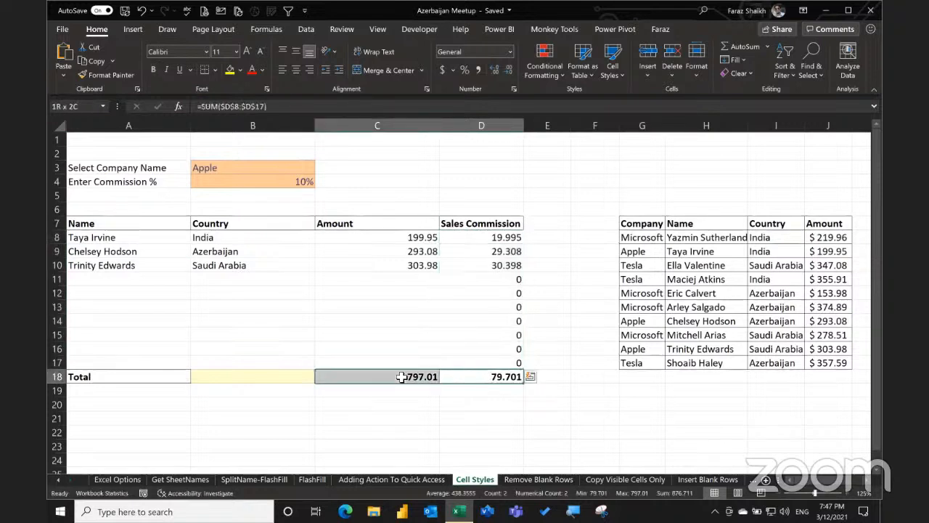
# Step: Give the totals 797.01 and 79.701 the Calculation cell style, then open B3's company list
pyautogui.click(616, 77)
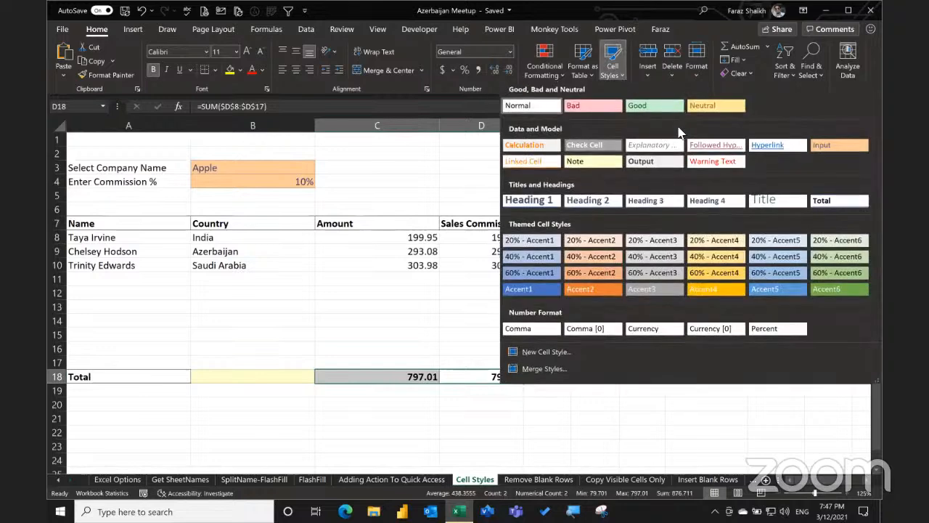
pyautogui.click(548, 143)
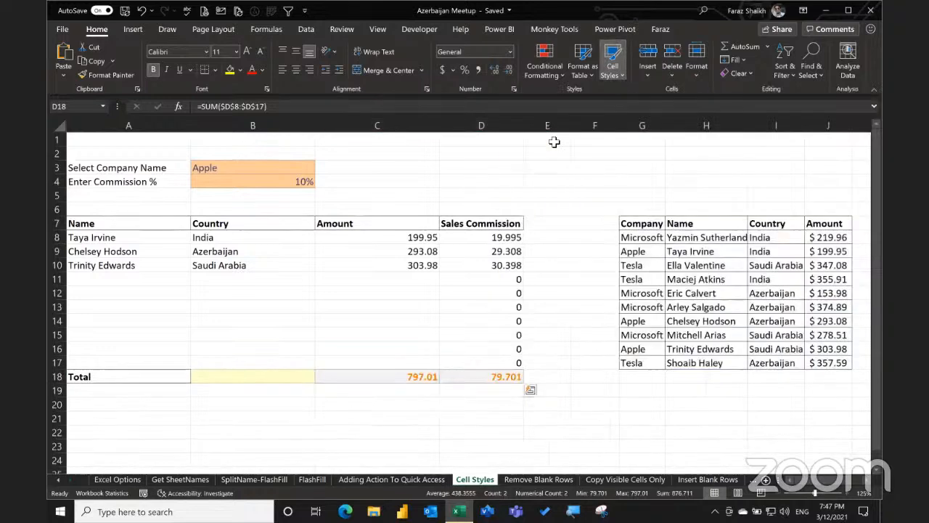
pyautogui.click(424, 294)
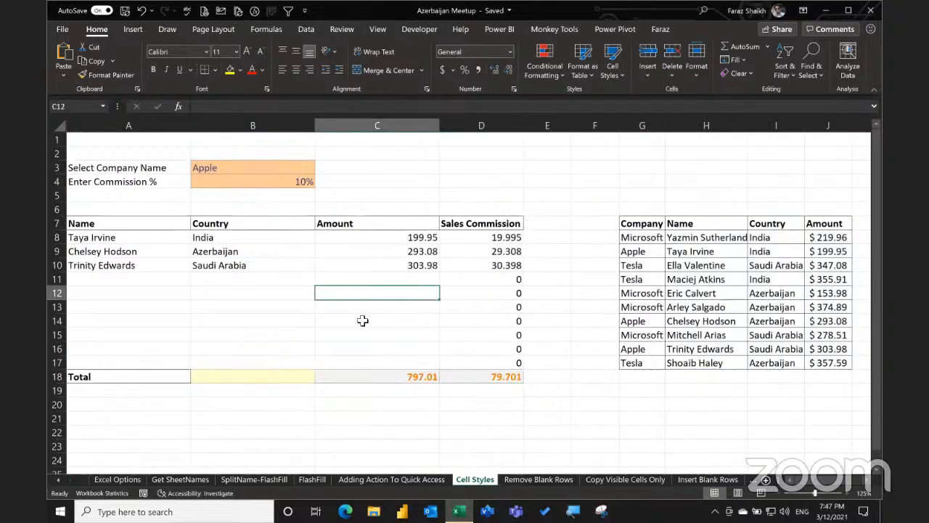
pyautogui.click(380, 373)
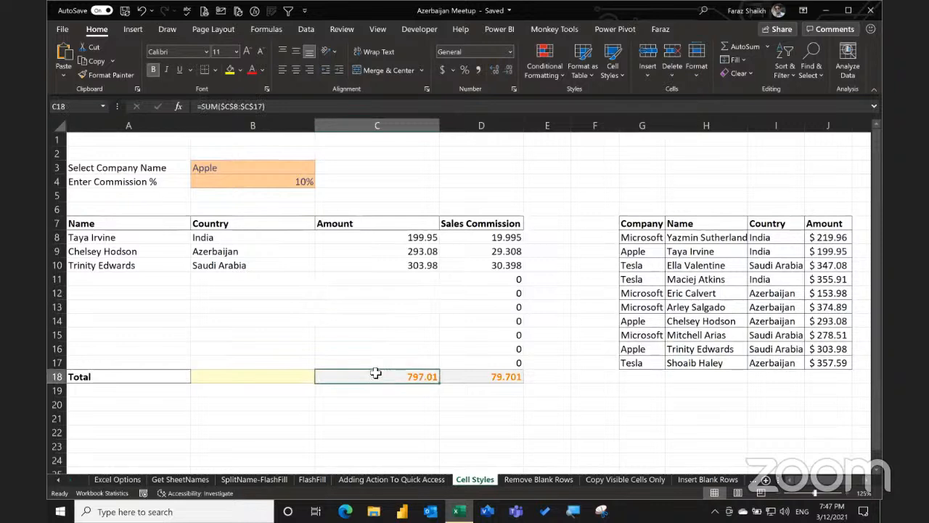
pyautogui.click(276, 168)
pyautogui.click(318, 169)
pyautogui.click(266, 190)
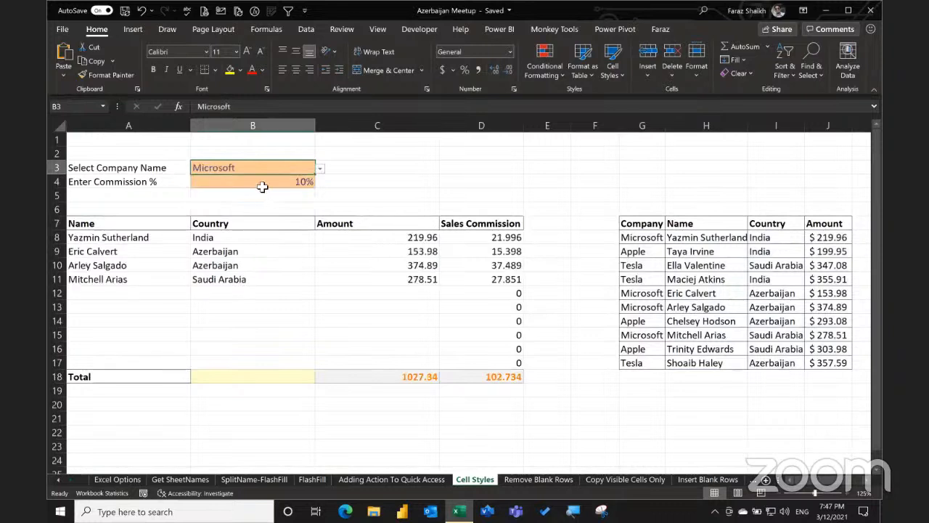
pyautogui.click(261, 379)
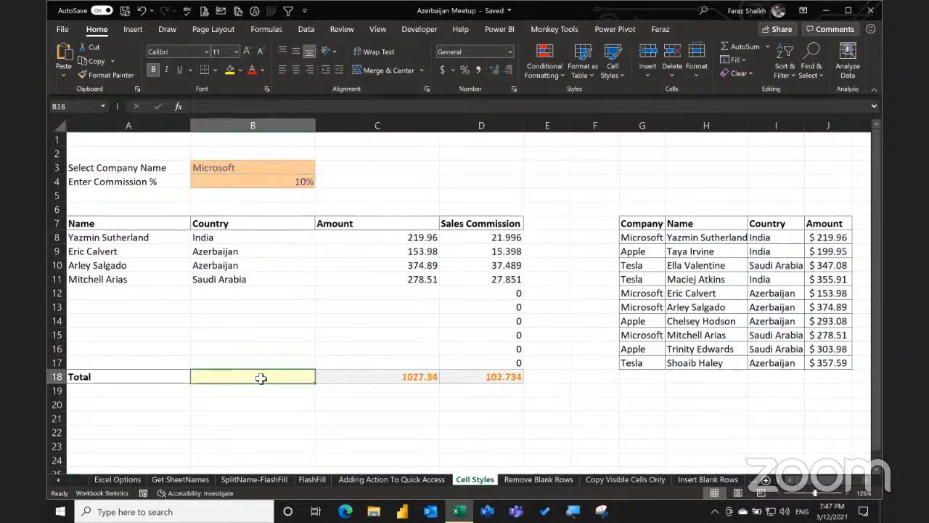
pyautogui.write('Count')
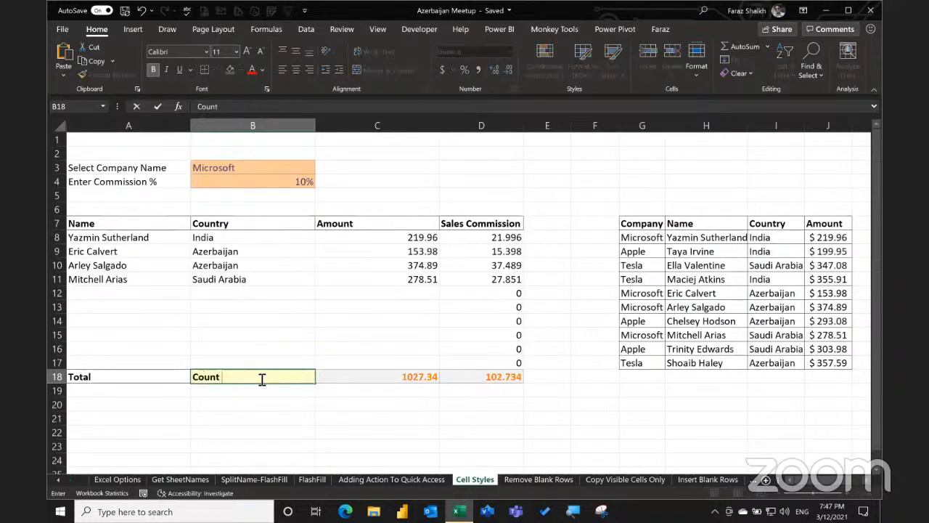
pyautogui.write(' the countries')
pyautogui.press('Return')
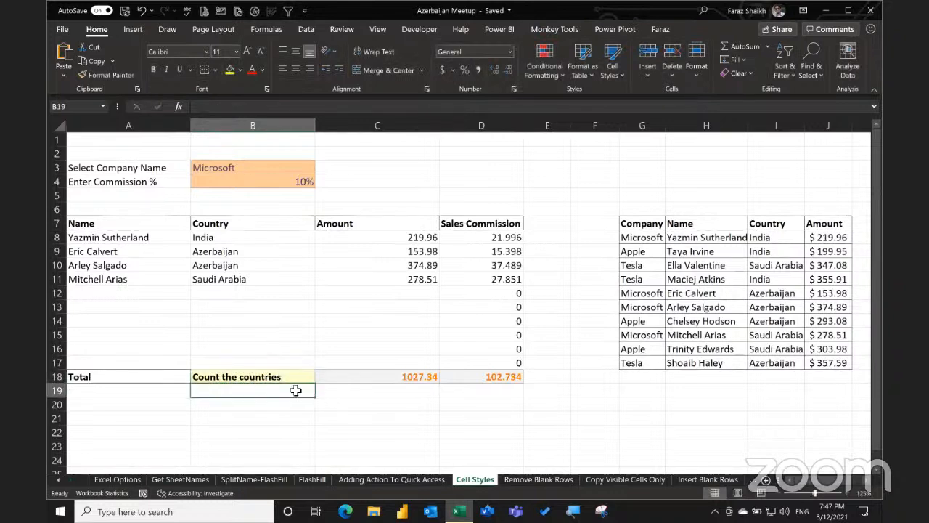
pyautogui.click(267, 375)
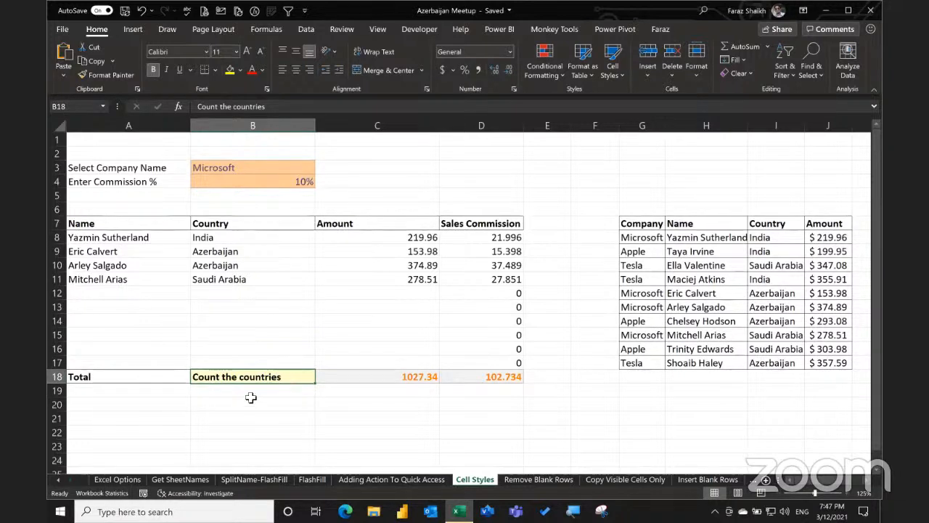
pyautogui.click(260, 169)
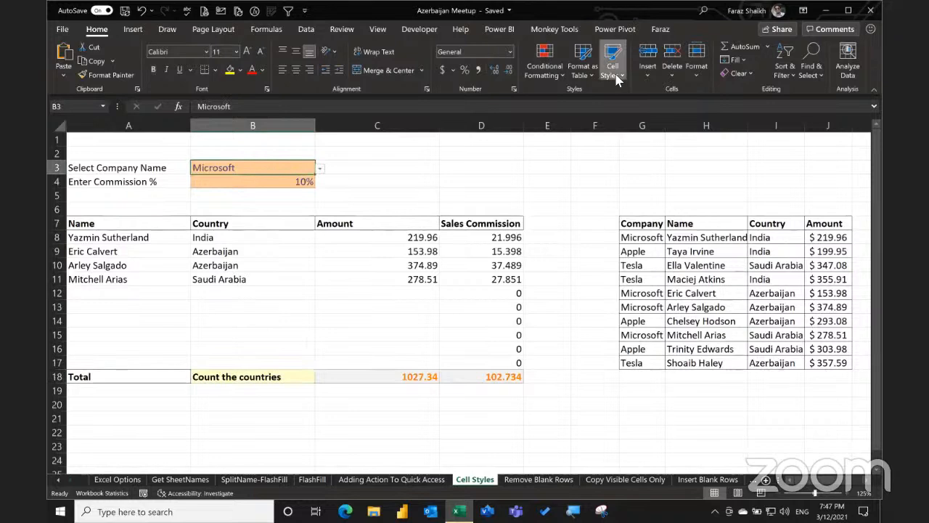
pyautogui.click(614, 73)
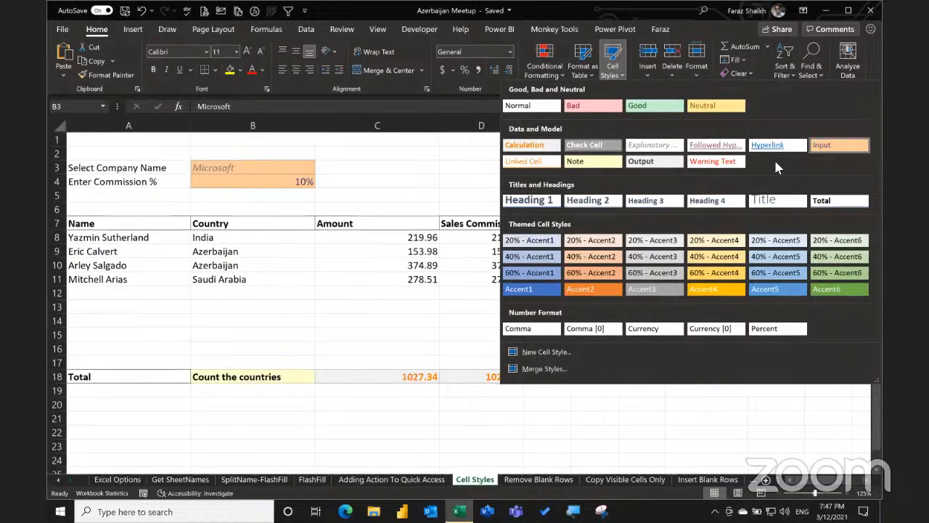
pyautogui.click(303, 289)
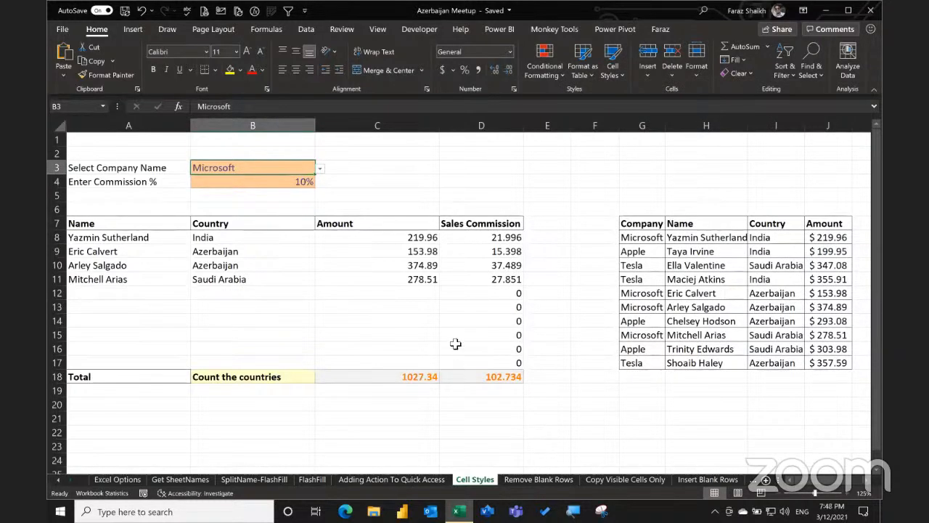
# Step: Zoom the Cell Styles sheet out slightly, then switch to the Remove Blank Rows sheet
pyautogui.click(510, 479)
pyautogui.click(479, 482)
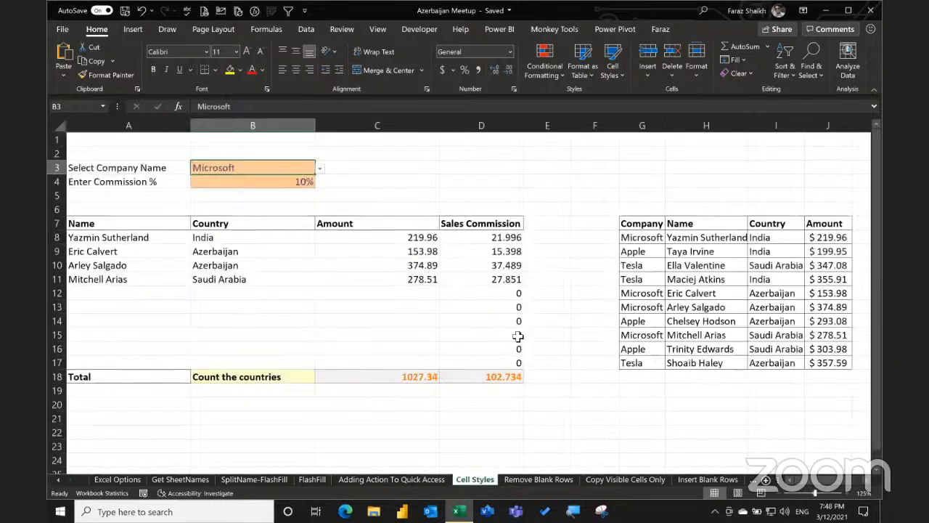
pyautogui.click(776, 493)
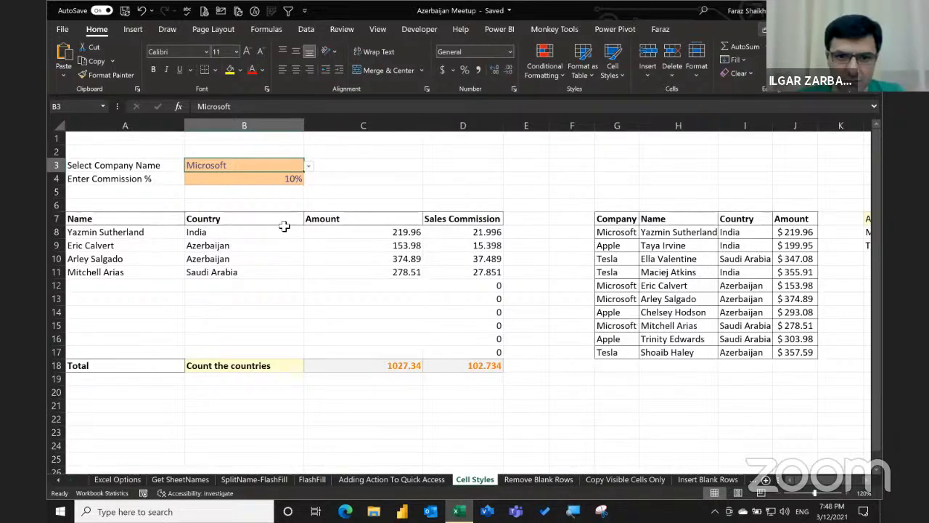
pyautogui.click(256, 231)
pyautogui.click(120, 223)
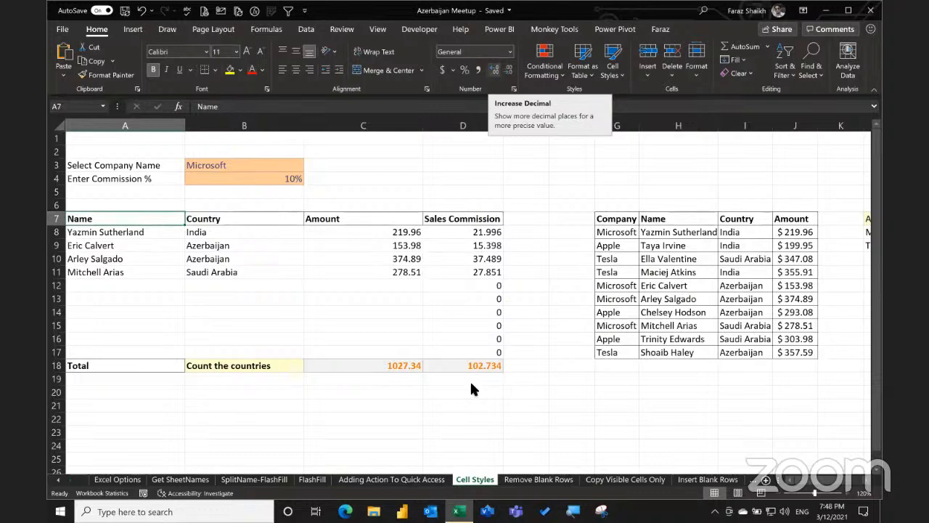
pyautogui.click(537, 479)
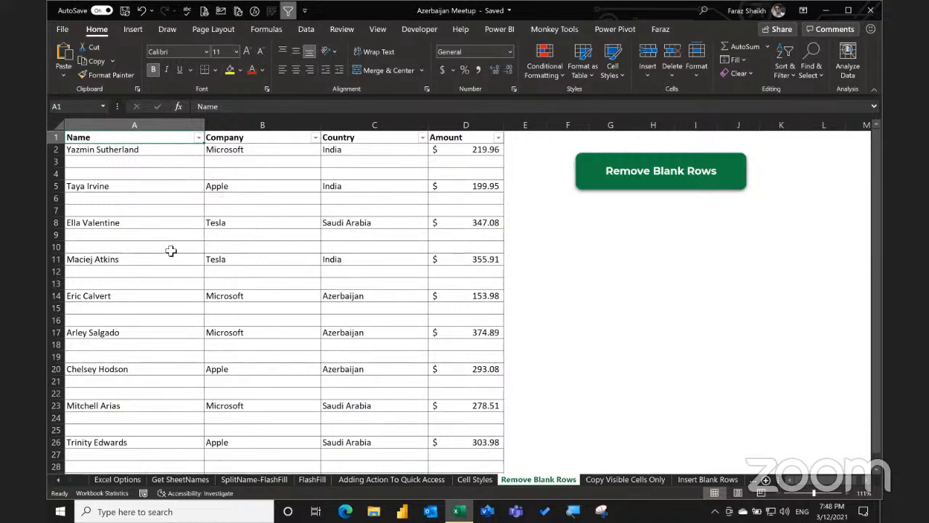
# Step: Select all blank cells in column A using Go To Special > Blanks
pyautogui.click(160, 125)
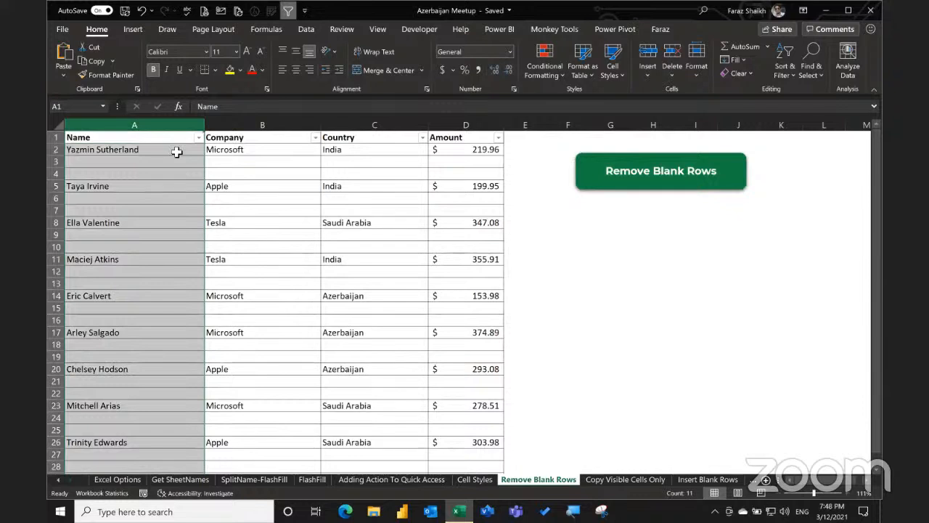
pyautogui.press('F5')
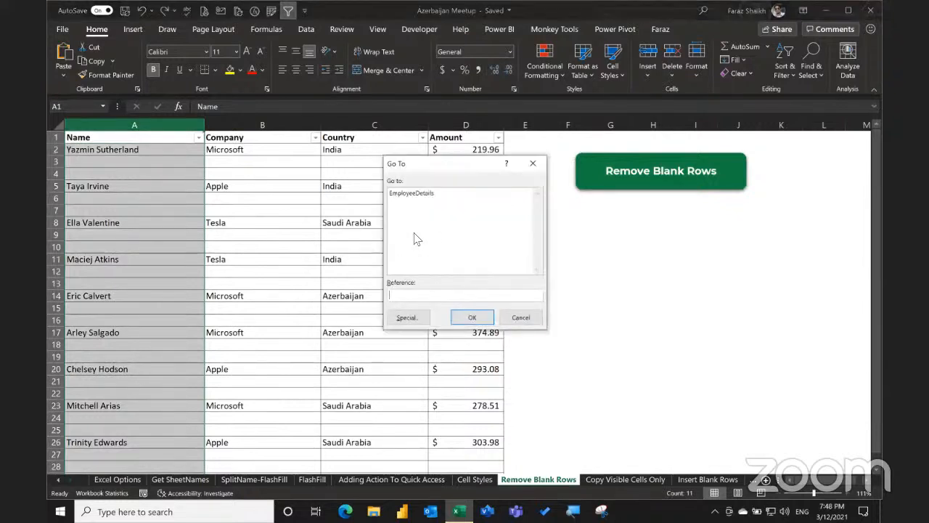
pyautogui.click(521, 318)
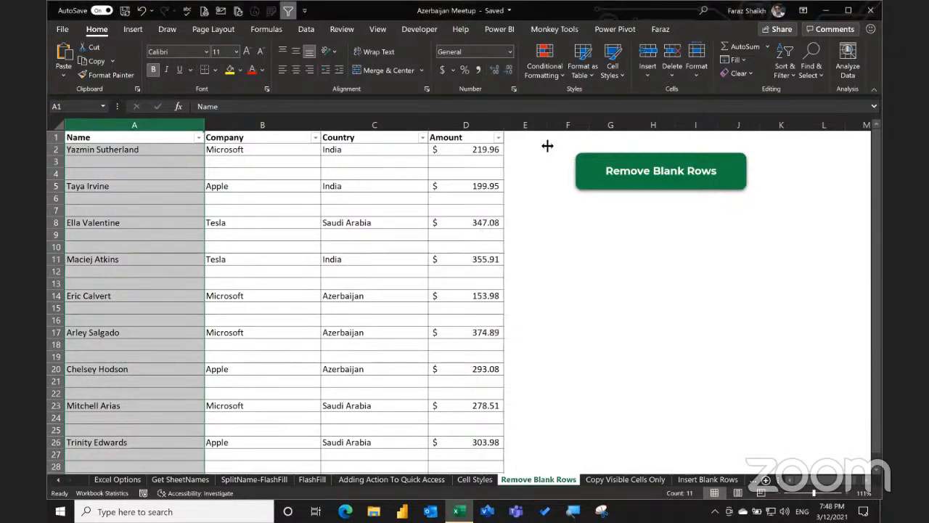
pyautogui.click(785, 70)
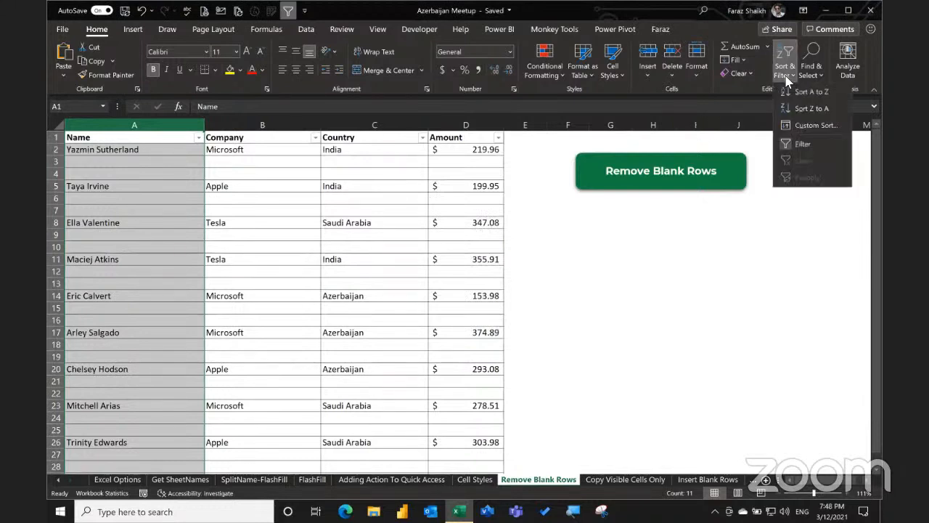
pyautogui.click(808, 67)
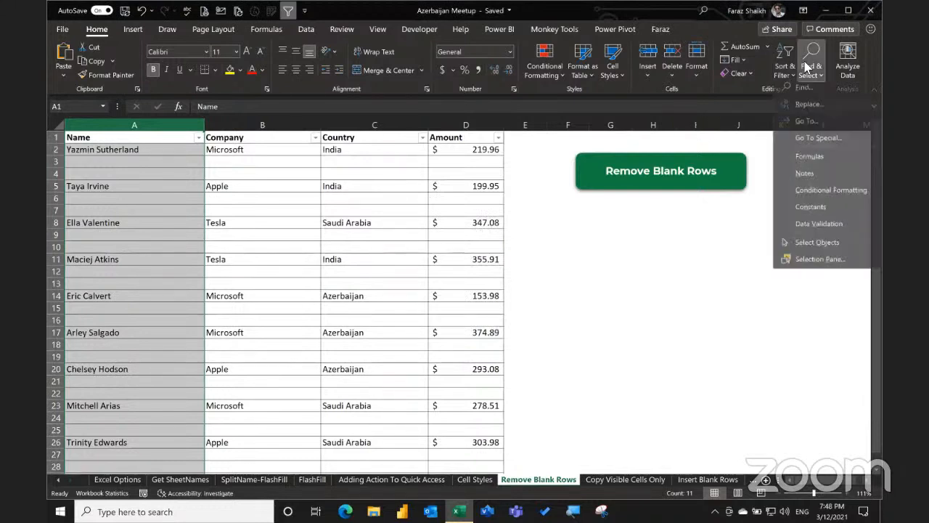
pyautogui.click(805, 127)
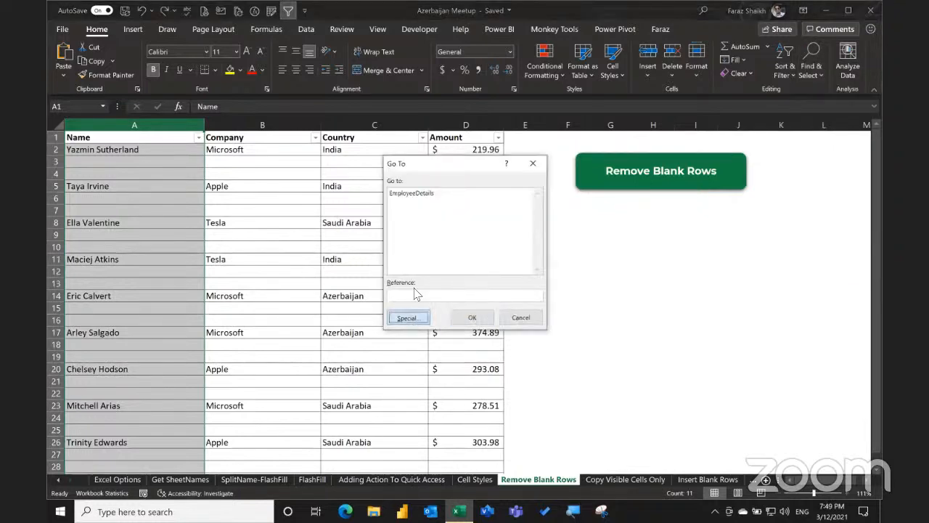
pyautogui.click(411, 318)
pyautogui.click(407, 264)
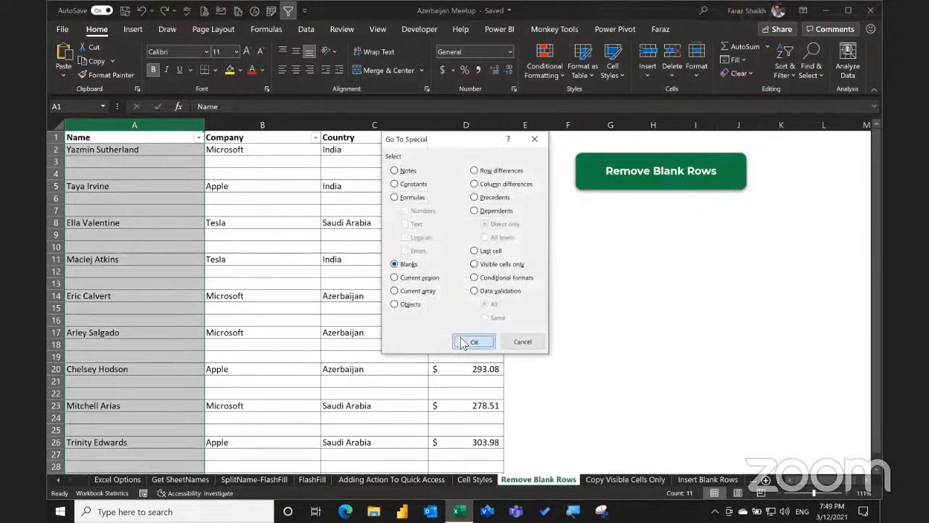
pyautogui.click(469, 342)
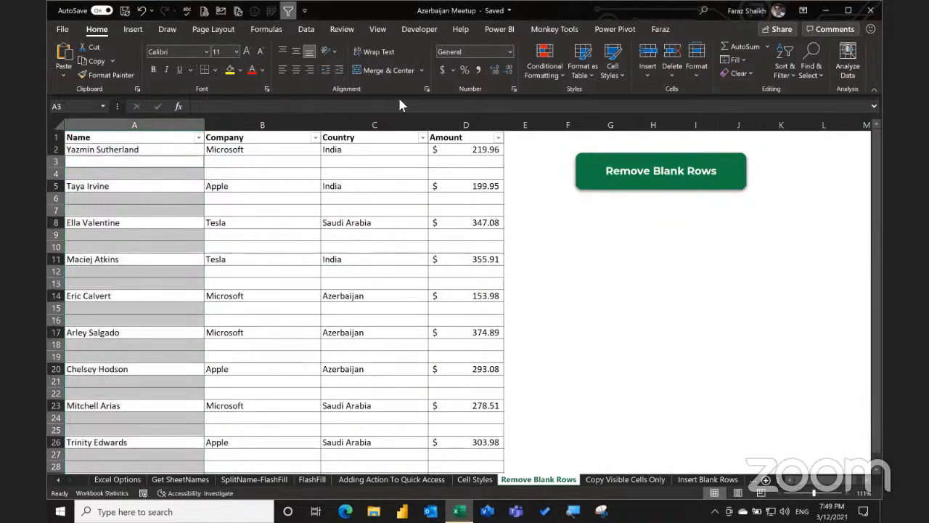
# Step: Delete the sheet rows holding those blanks, check the compacted list, and open Copy Visible Cells Only
pyautogui.click(672, 70)
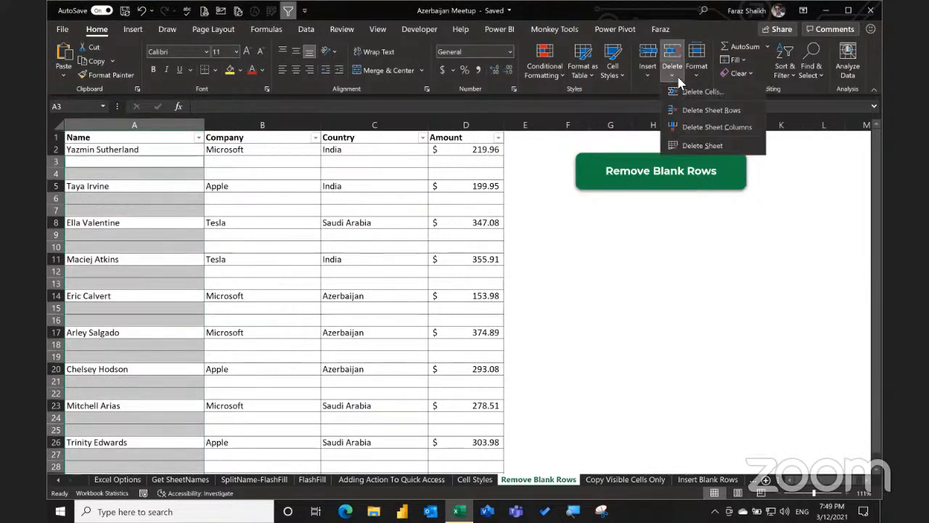
pyautogui.click(708, 113)
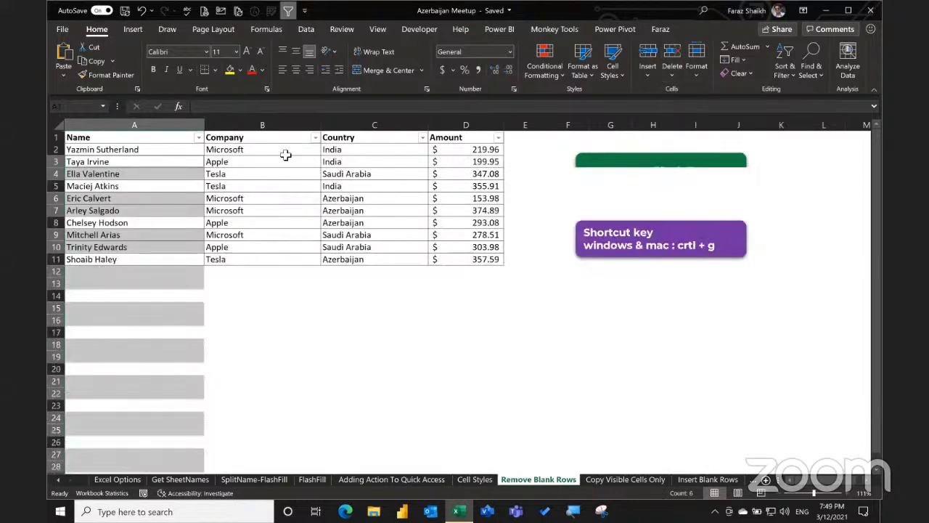
pyautogui.click(296, 158)
pyautogui.click(308, 210)
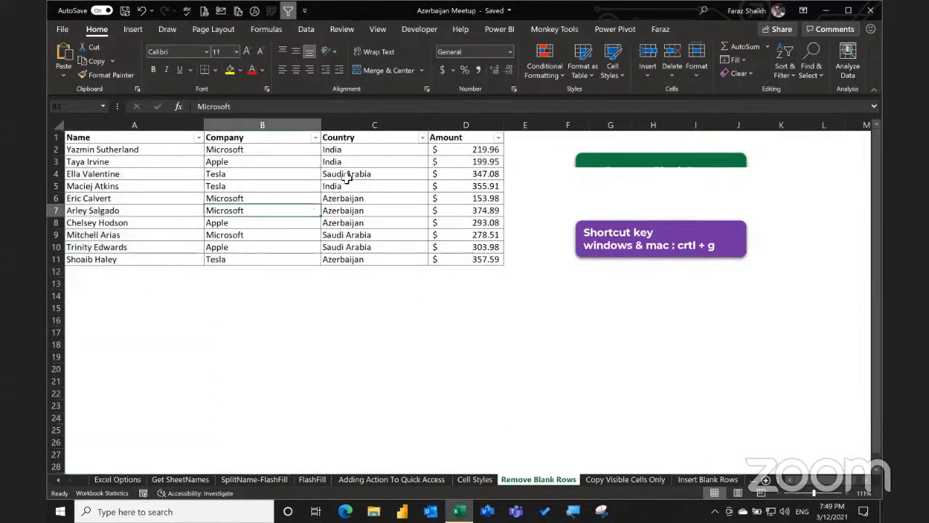
pyautogui.click(148, 151)
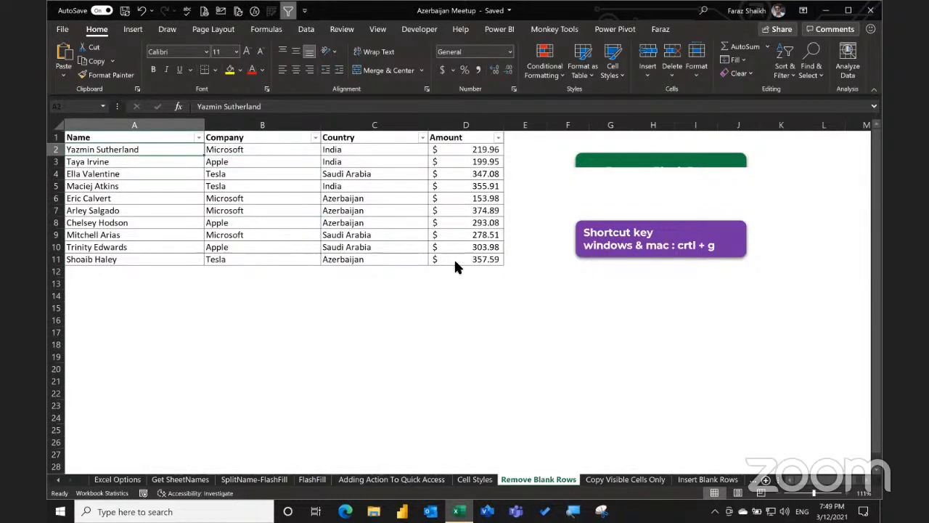
pyautogui.click(614, 483)
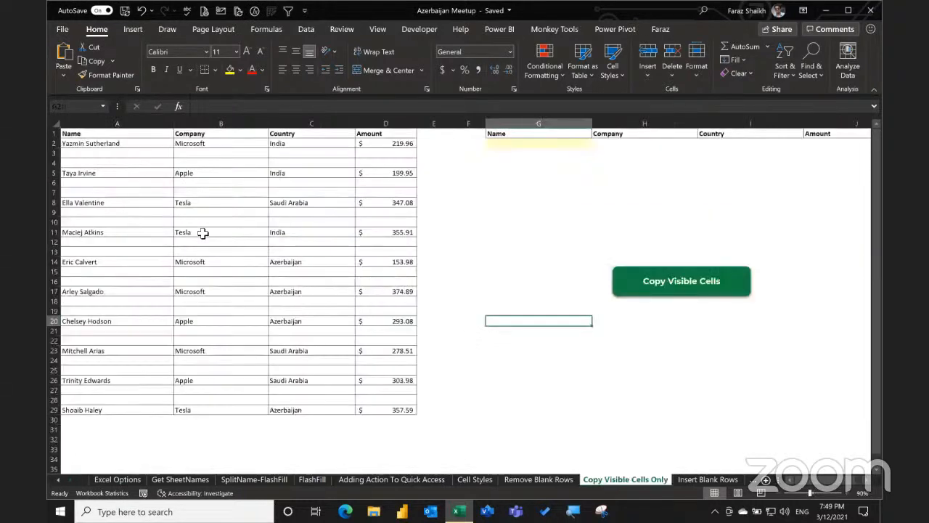
# Step: Select the list A1:D29 and turn on filtering for its headers
pyautogui.click(128, 142)
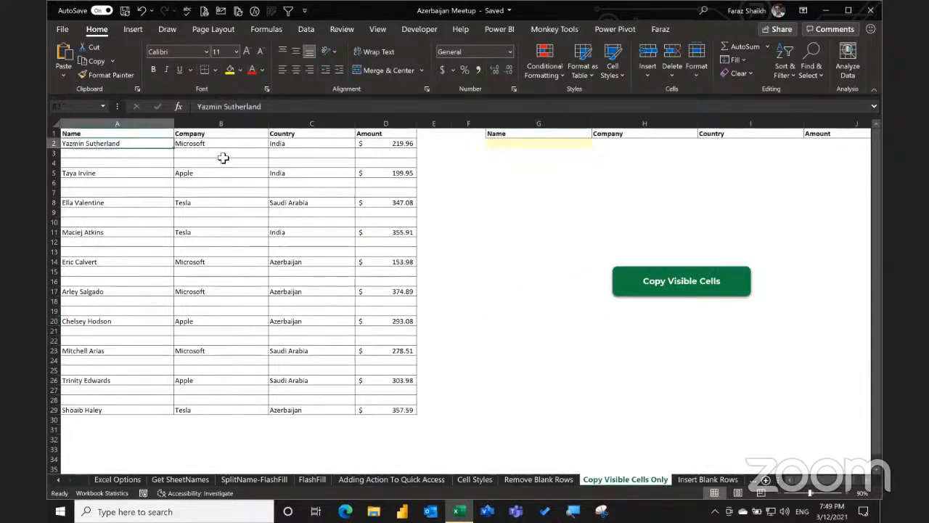
pyautogui.doubleClick(135, 135)
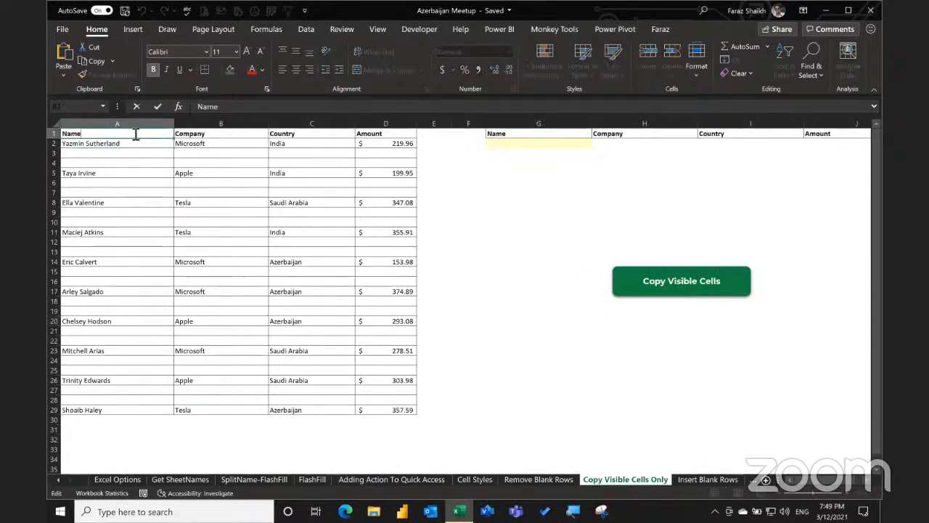
pyautogui.press('Escape')
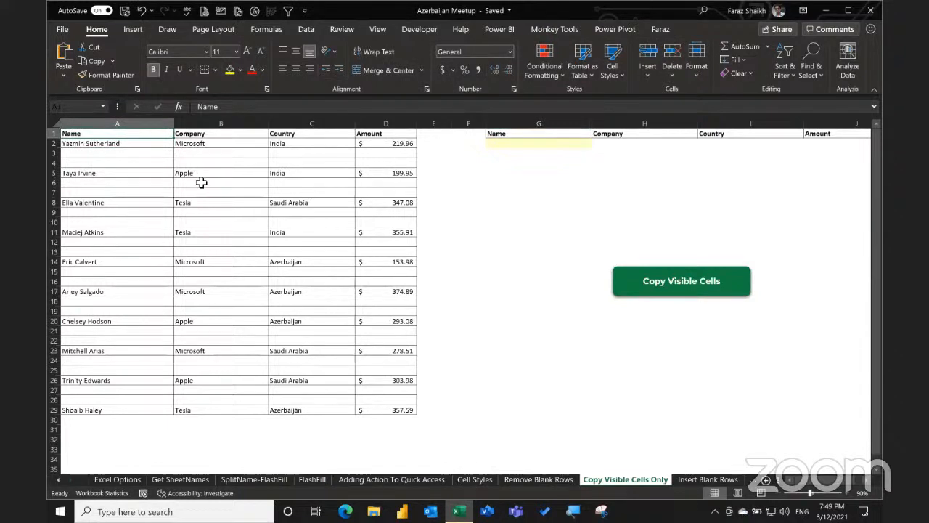
pyautogui.click(291, 205)
pyautogui.moveTo(150, 133); pyautogui.dragTo(406, 310)
pyautogui.moveTo(390, 382); pyautogui.dragTo(394, 407)
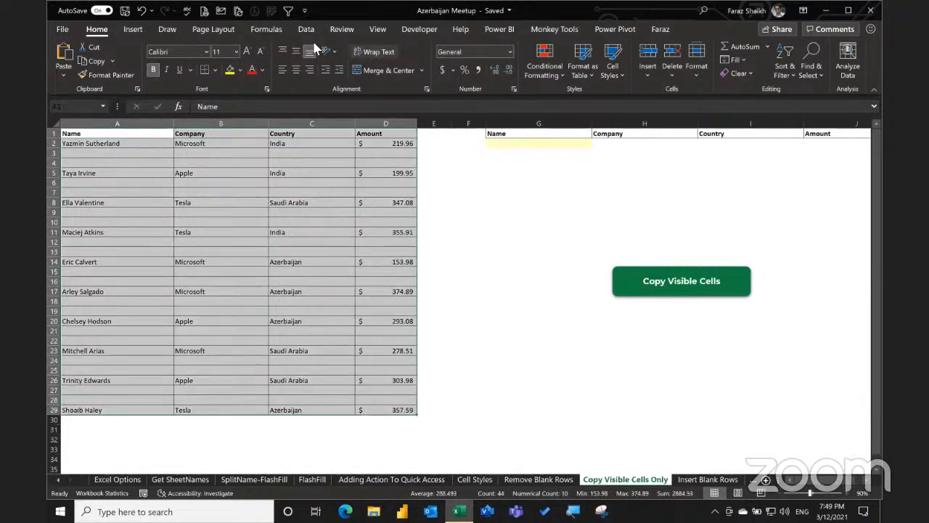
pyautogui.click(288, 10)
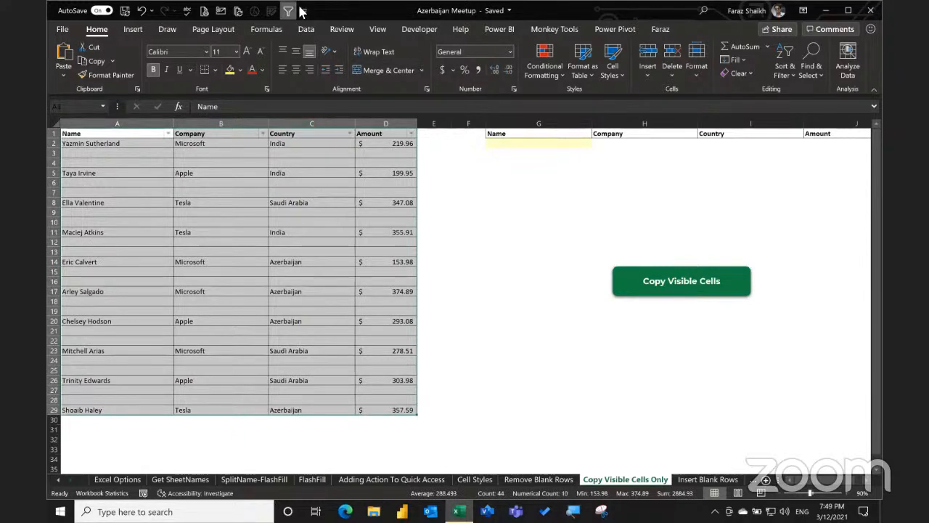
# Step: Filter Company to exclude (Blanks), leaving ten records, and select the visible rows A2:D29
pyautogui.click(261, 241)
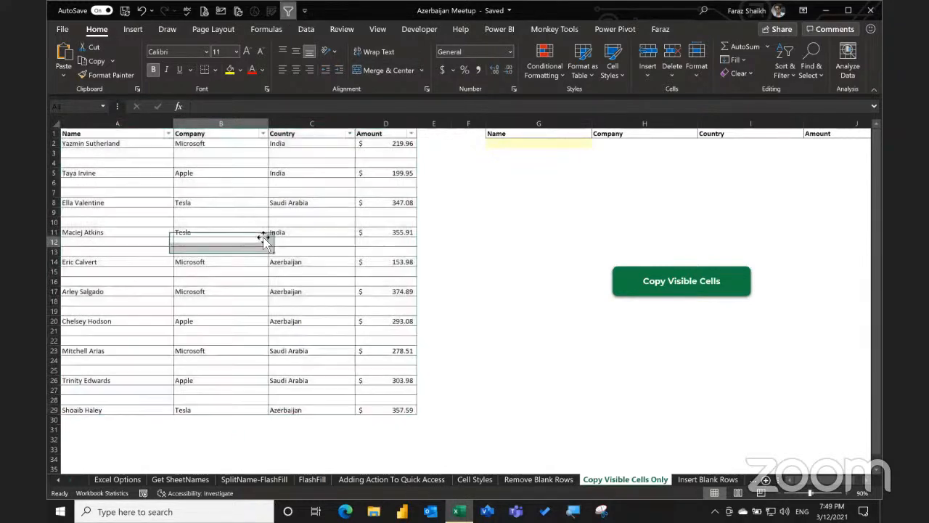
pyautogui.click(262, 134)
pyautogui.click(142, 313)
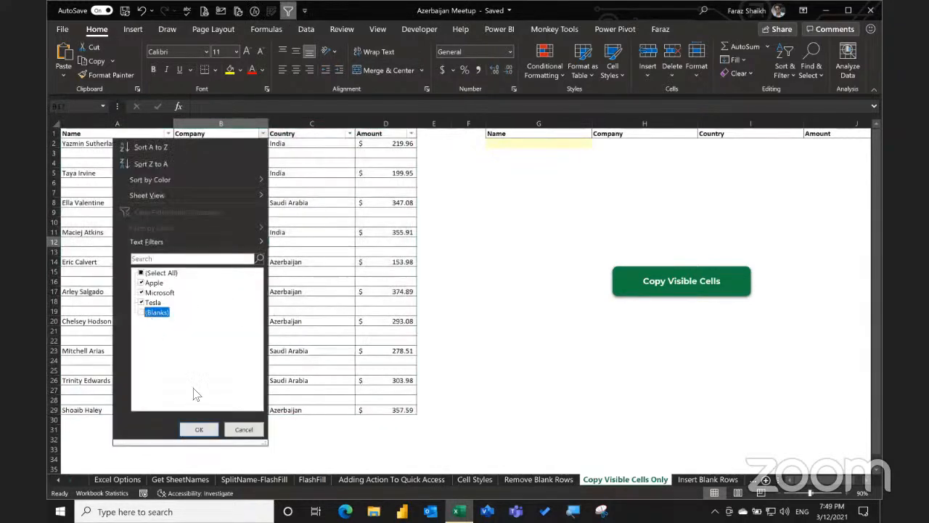
pyautogui.click(200, 430)
pyautogui.click(259, 222)
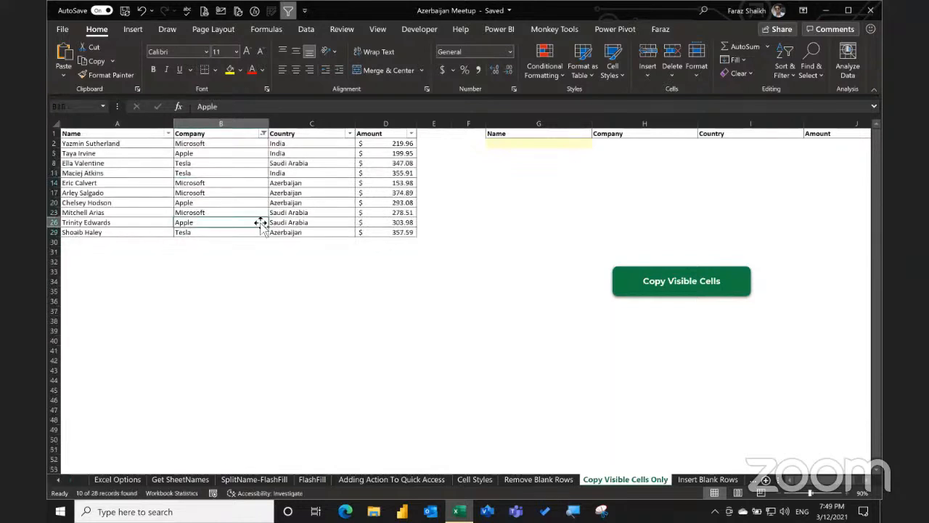
pyautogui.moveTo(116, 143); pyautogui.dragTo(389, 232)
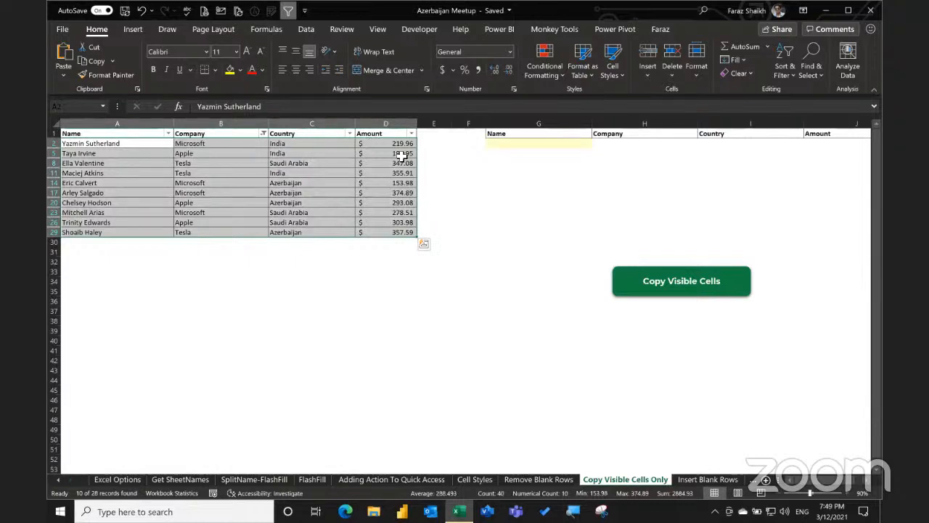
# Step: Copy the filtered records and paste them starting at G2
pyautogui.hotkey('ctrl', 'c')
pyautogui.hotkey('ctrl', 'q')
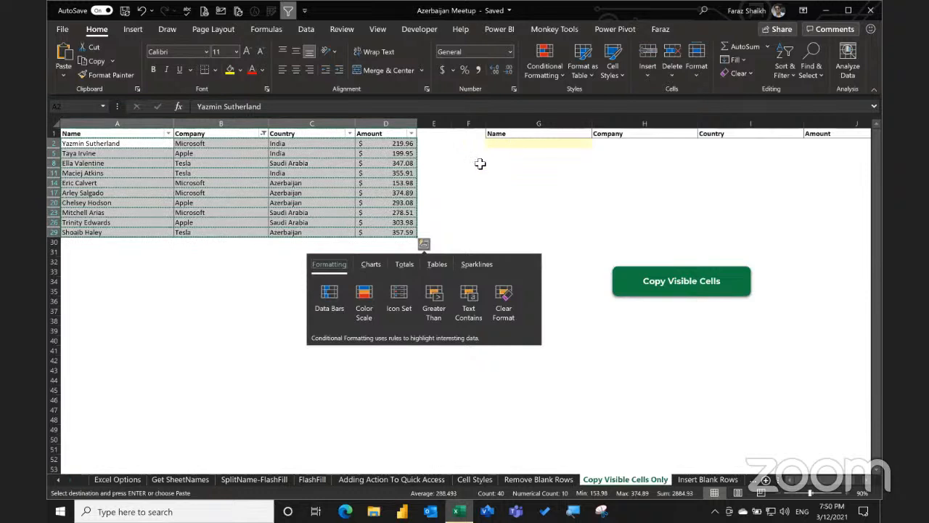
pyautogui.click(516, 142)
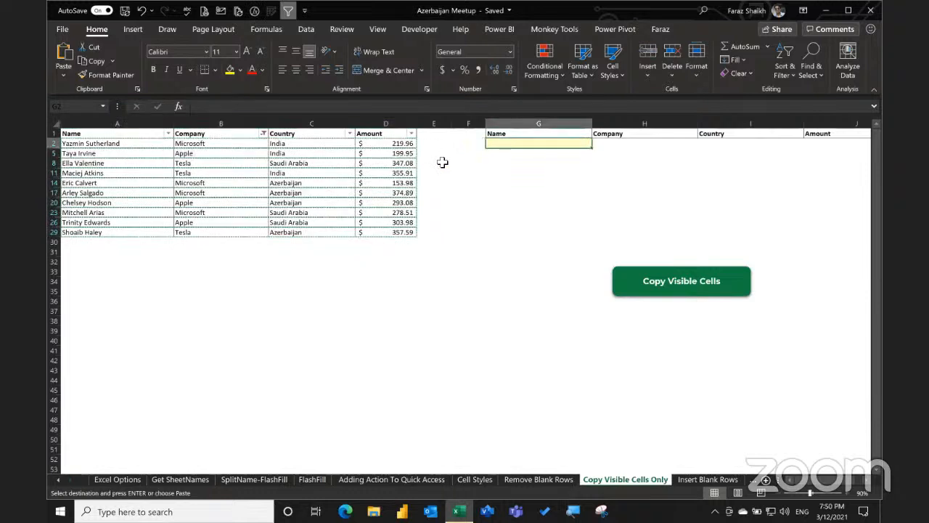
pyautogui.click(63, 67)
pyautogui.click(63, 67)
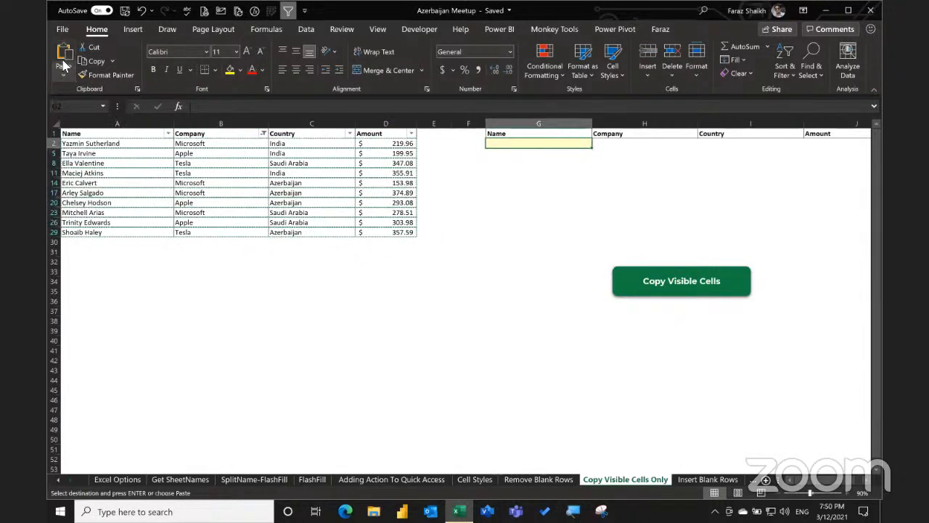
pyautogui.click(63, 56)
pyautogui.click(347, 211)
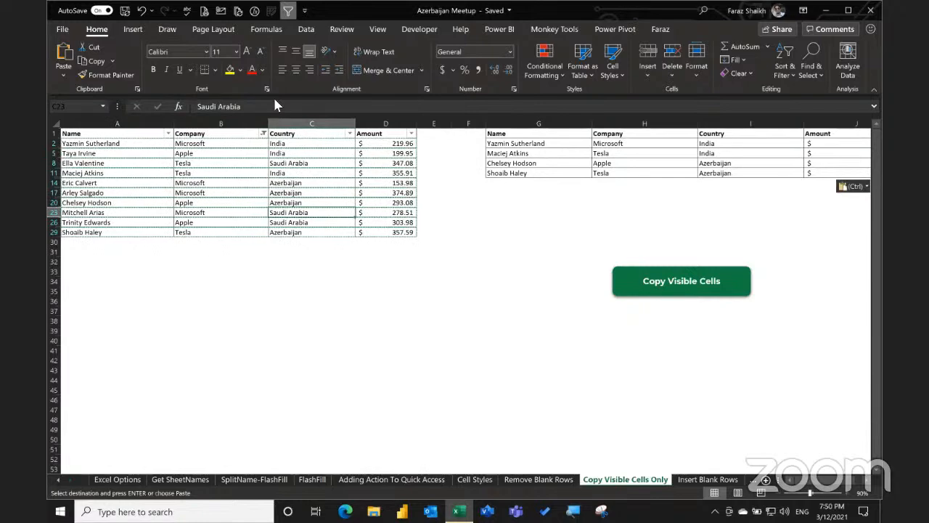
# Step: Clear the Company filter to check the paste, undo both changes, and reselect A2:D29
pyautogui.click(262, 133)
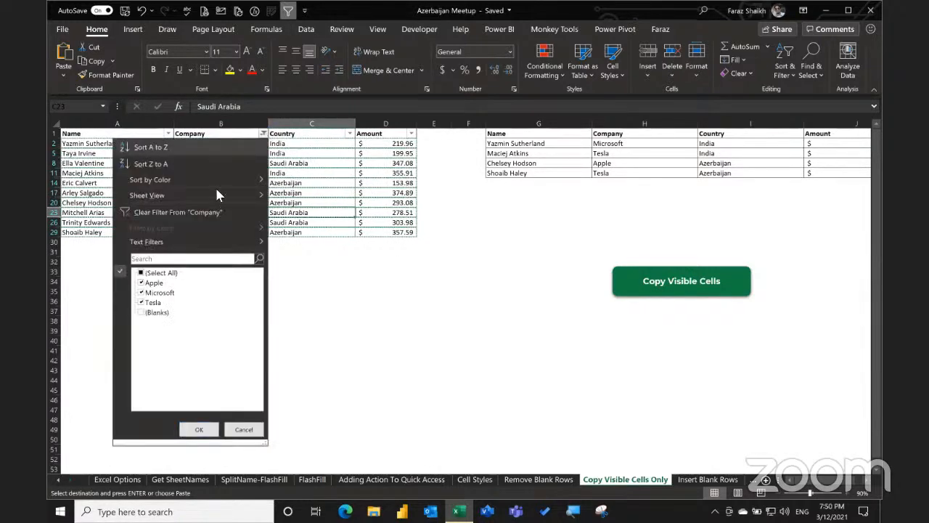
pyautogui.click(210, 212)
pyautogui.click(606, 175)
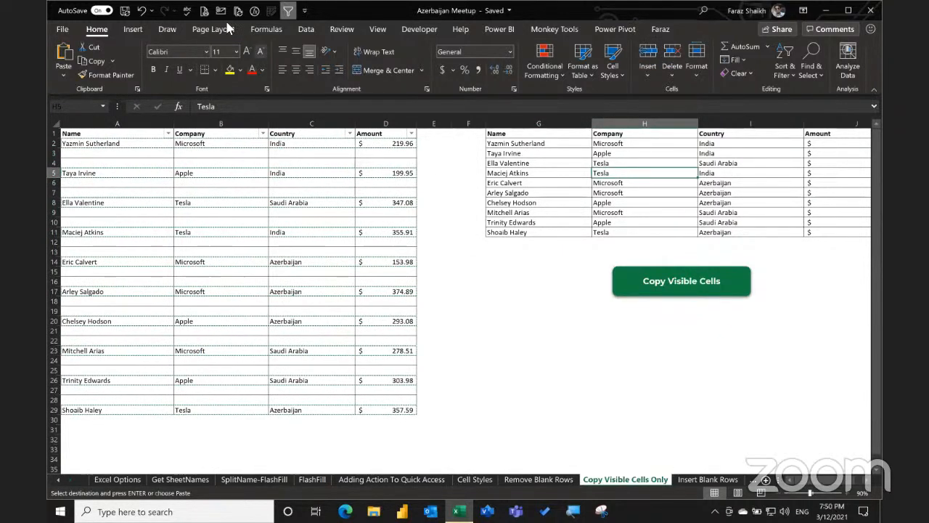
pyautogui.click(141, 12)
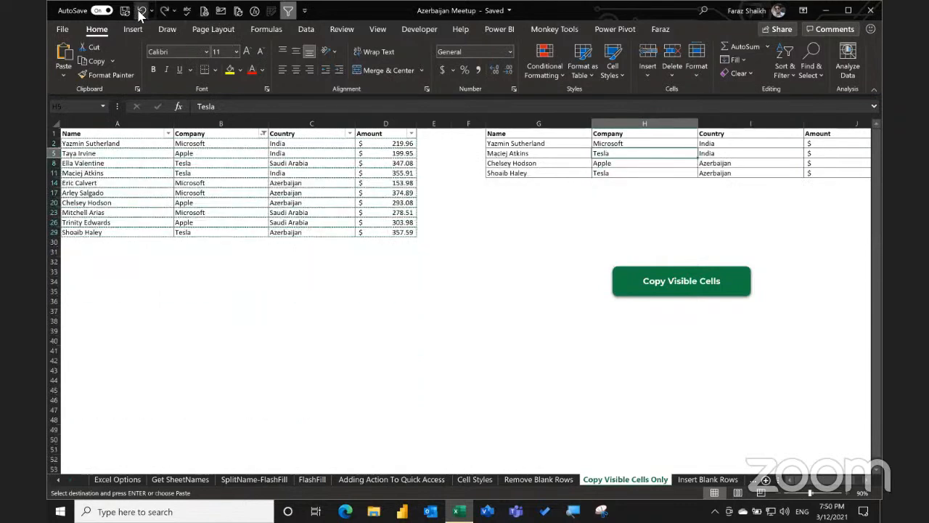
pyautogui.click(141, 12)
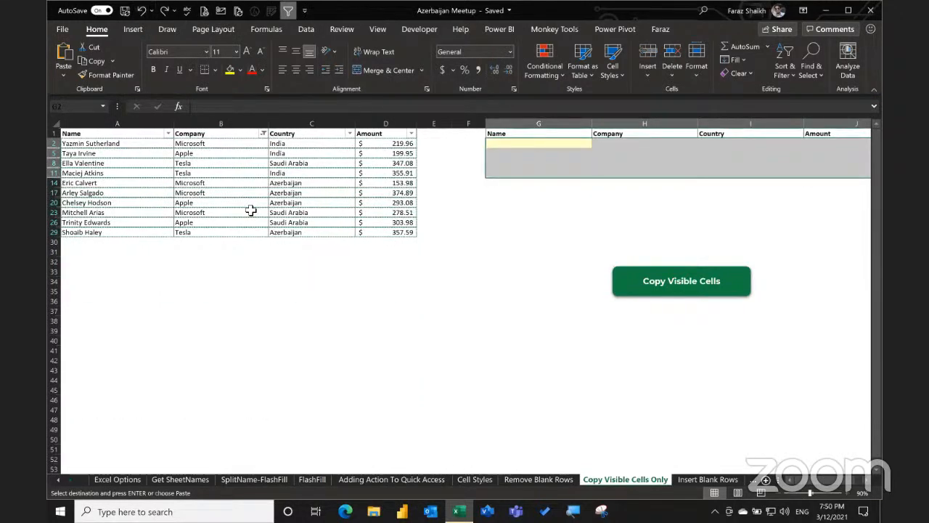
pyautogui.moveTo(138, 143); pyautogui.dragTo(411, 231)
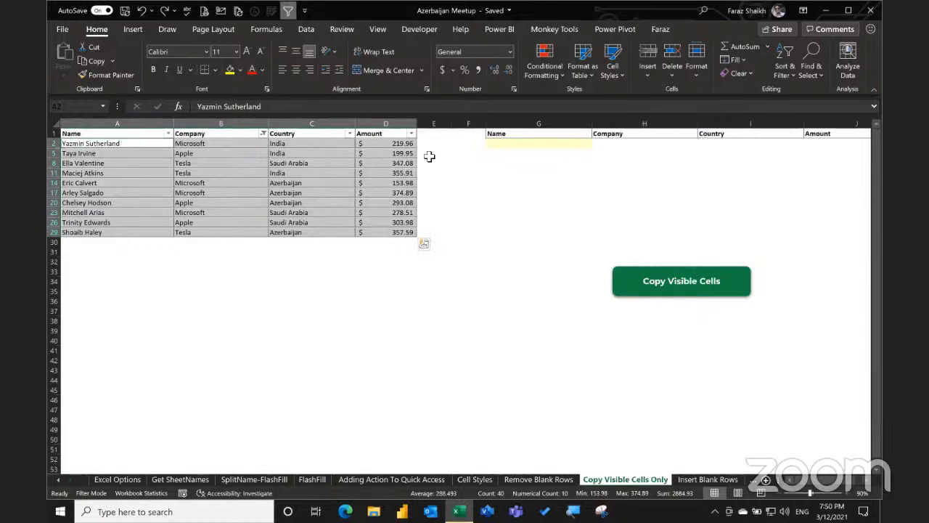
# Step: Select only the visible cells of A2:D29 via Go To Special > Visible cells only
pyautogui.click(92, 61)
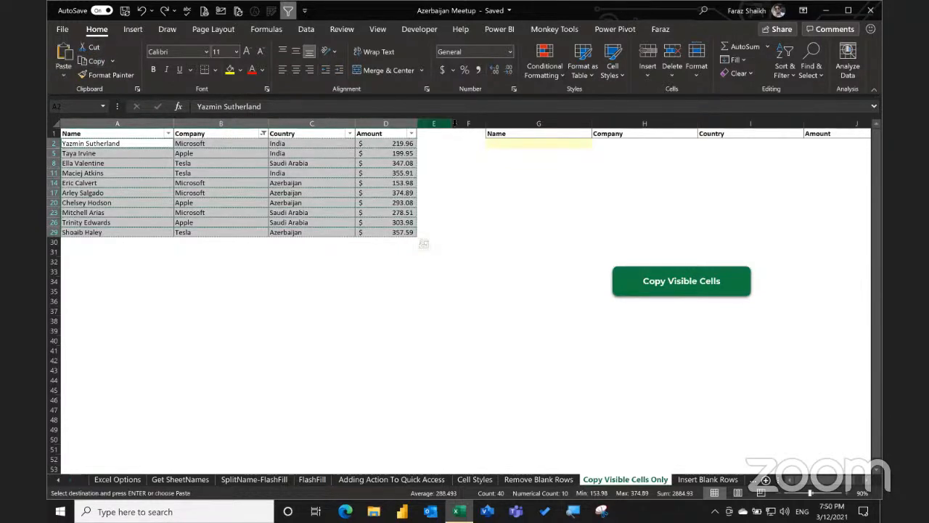
pyautogui.click(491, 143)
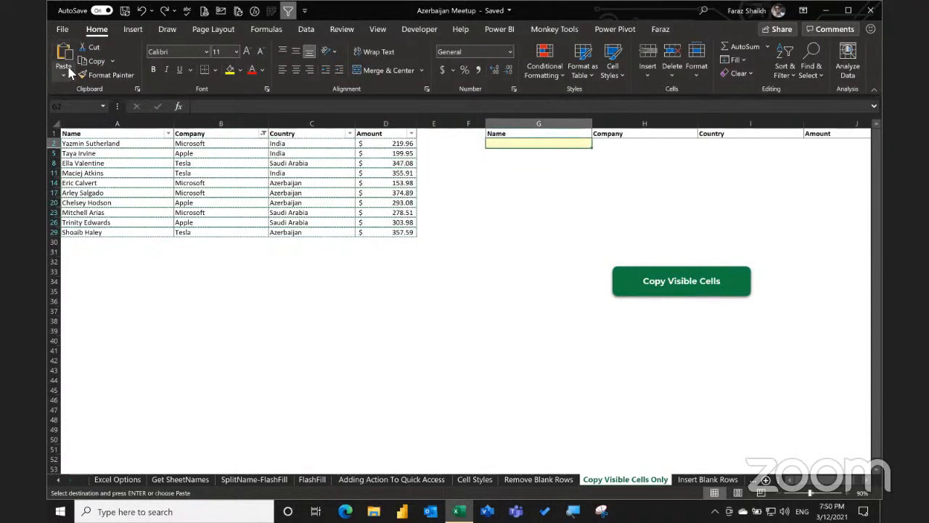
pyautogui.press('Escape')
pyautogui.moveTo(131, 143); pyautogui.dragTo(421, 234)
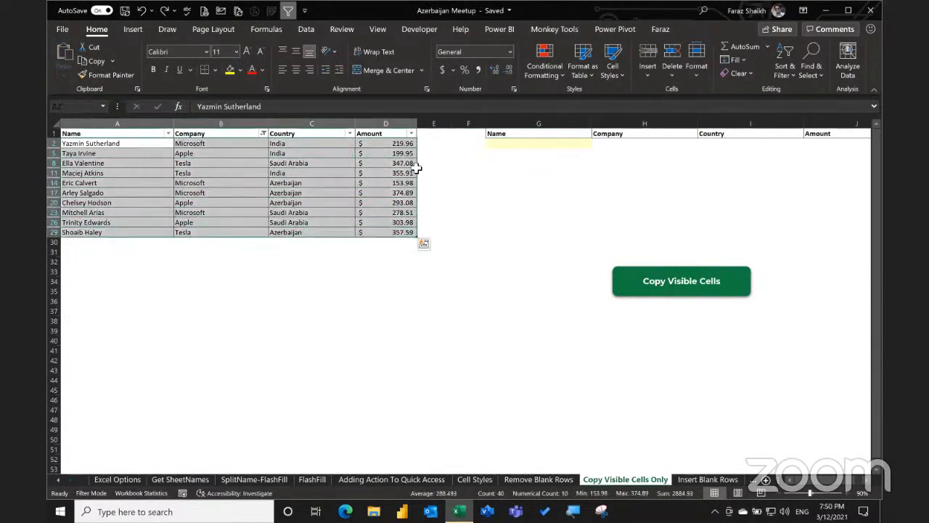
pyautogui.click(806, 73)
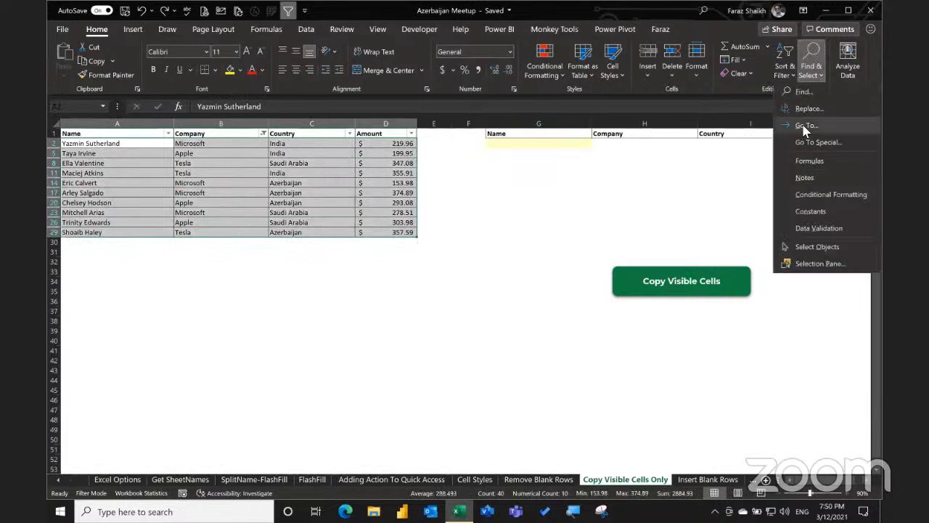
pyautogui.click(807, 128)
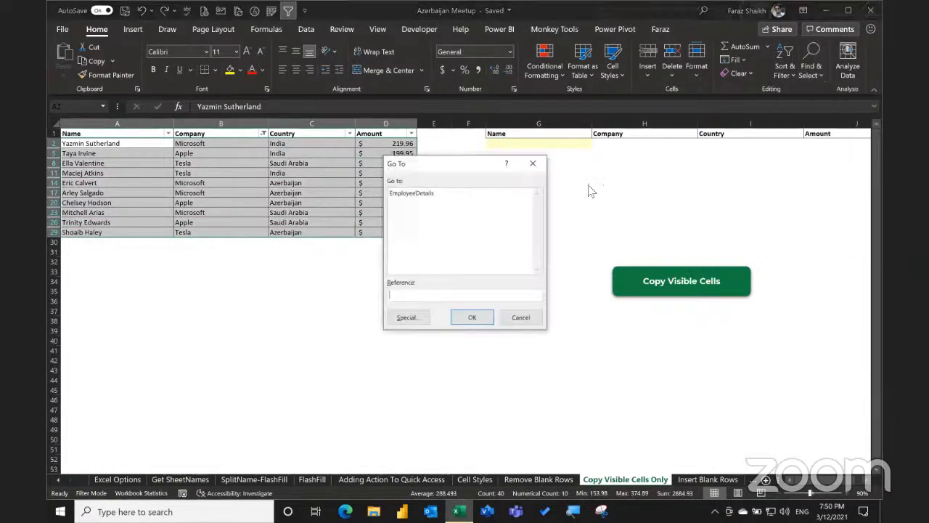
pyautogui.click(406, 317)
pyautogui.click(485, 264)
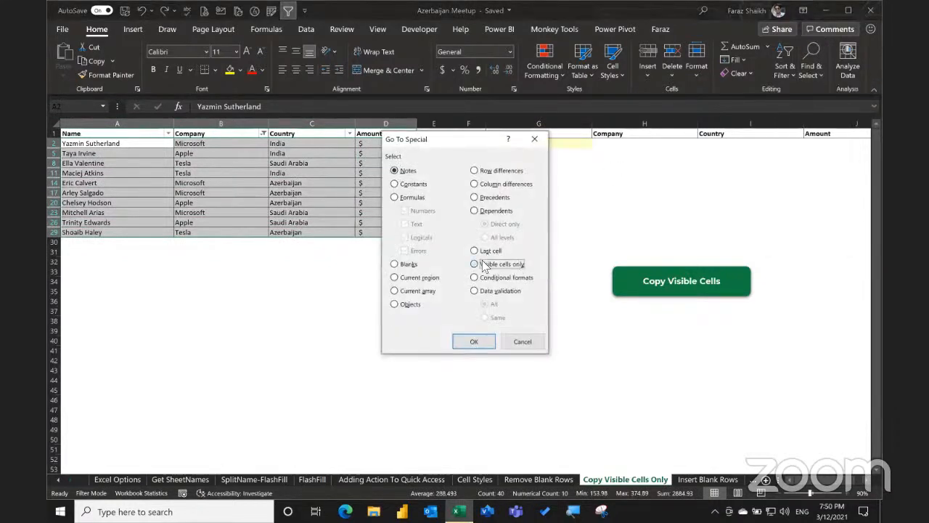
pyautogui.click(476, 342)
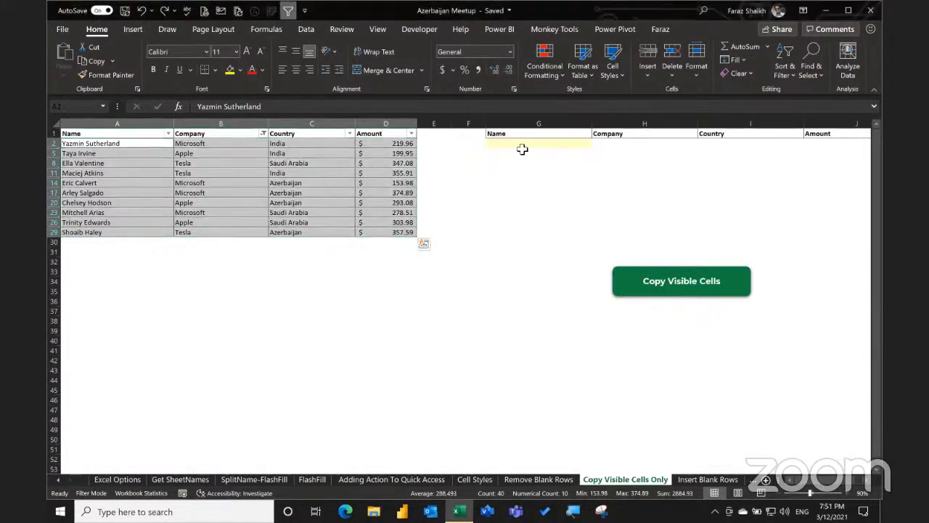
# Step: Copy the visible rows to G2, clear the Company filter, and open the Insert Blank Rows sheet
pyautogui.click(93, 61)
pyautogui.click(492, 149)
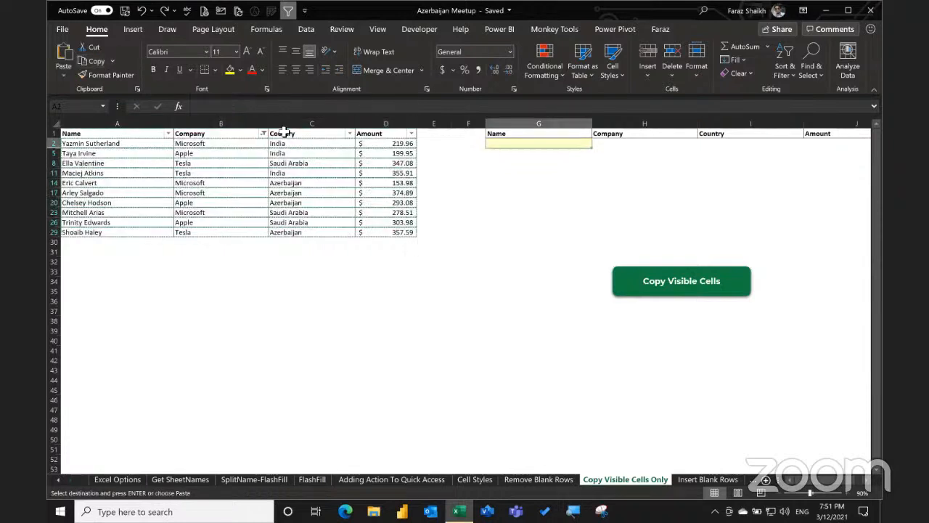
pyautogui.click(64, 58)
pyautogui.click(262, 134)
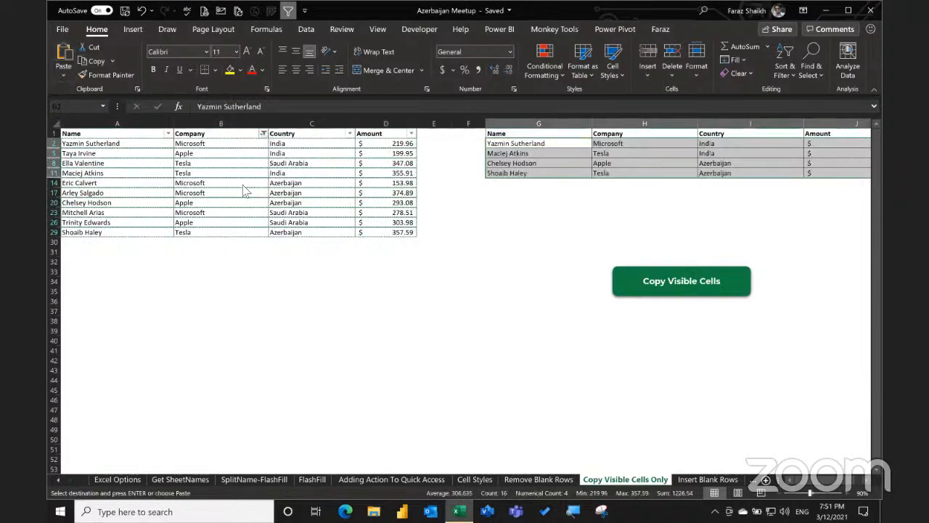
pyautogui.click(220, 212)
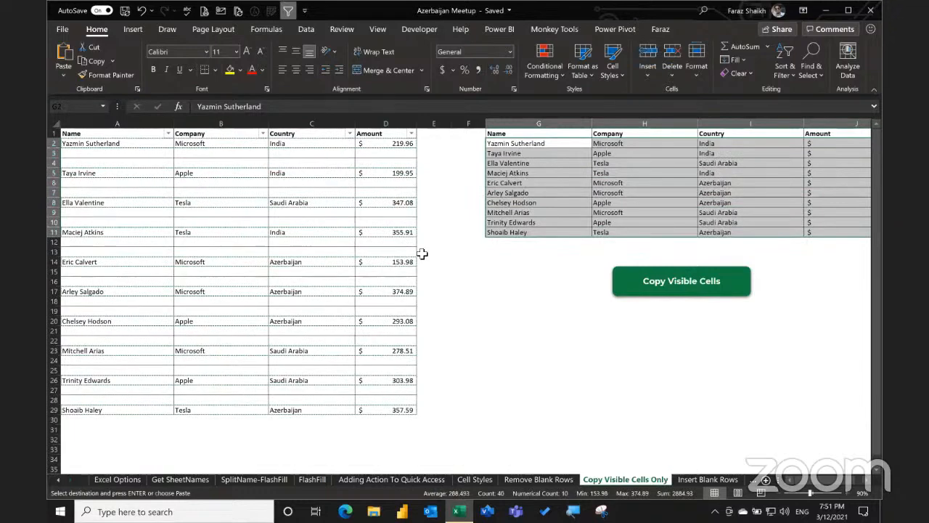
pyautogui.click(704, 480)
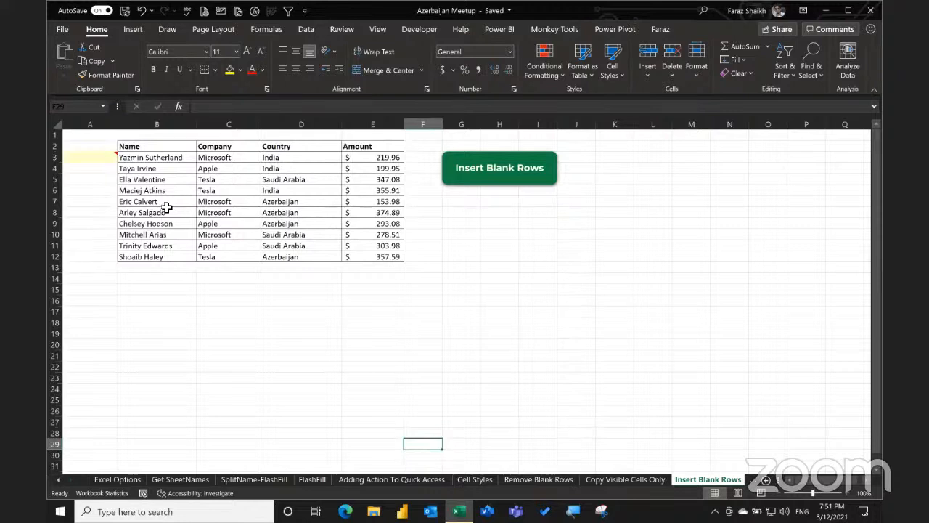
# Step: Select the ten names in B3:B12 to gauge how many numbers are needed
pyautogui.click(105, 165)
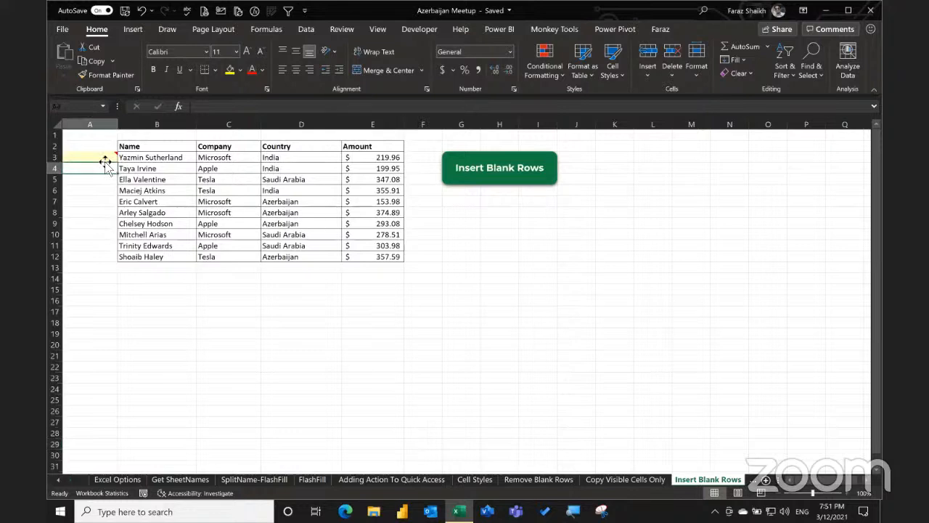
pyautogui.click(106, 159)
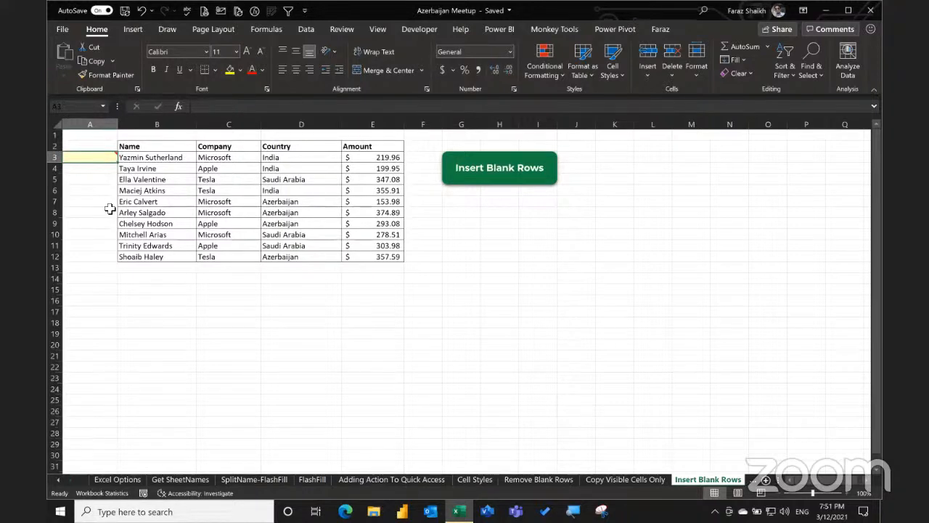
pyautogui.write('=')
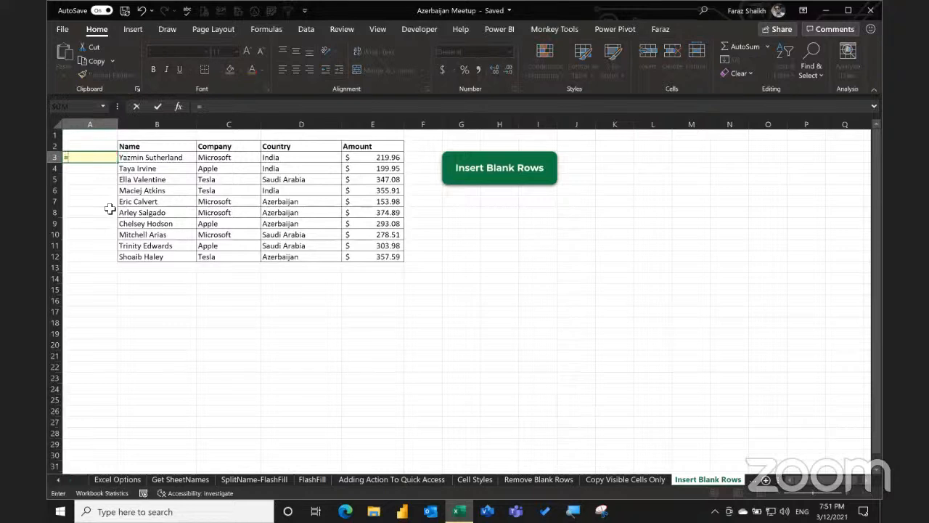
pyautogui.press('Escape')
pyautogui.moveTo(142, 156); pyautogui.dragTo(150, 260)
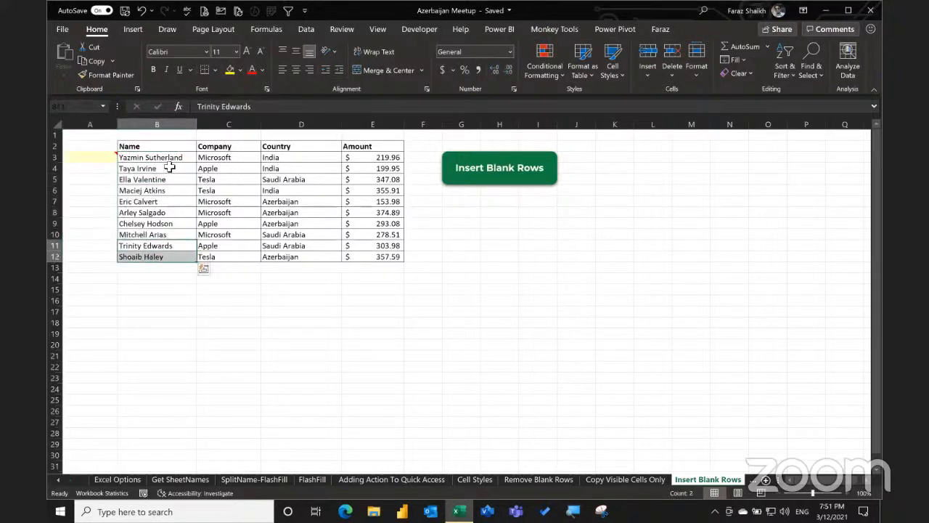
pyautogui.click(172, 156)
pyautogui.moveTo(173, 154); pyautogui.dragTo(169, 256)
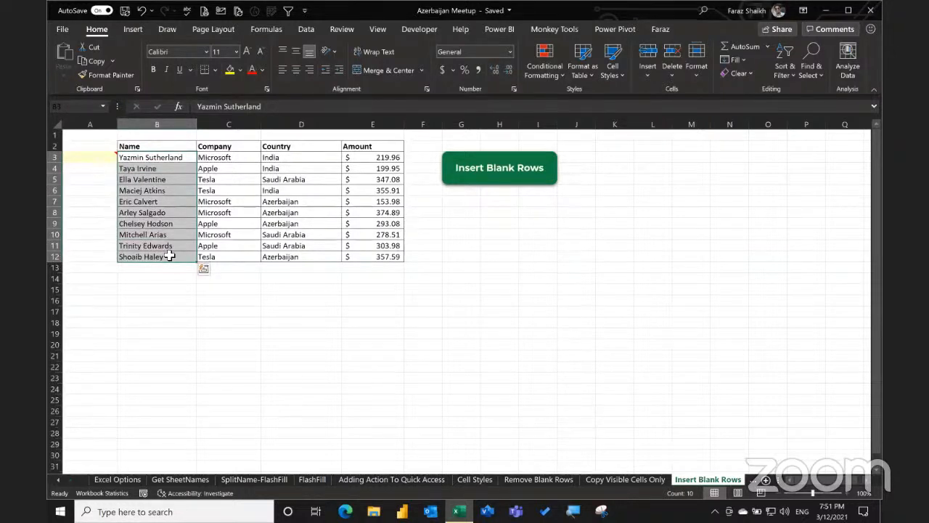
# Step: Enter =SEQUENCE(10,,1,1) in A3 to number the rows 1 to 10
pyautogui.click(103, 160)
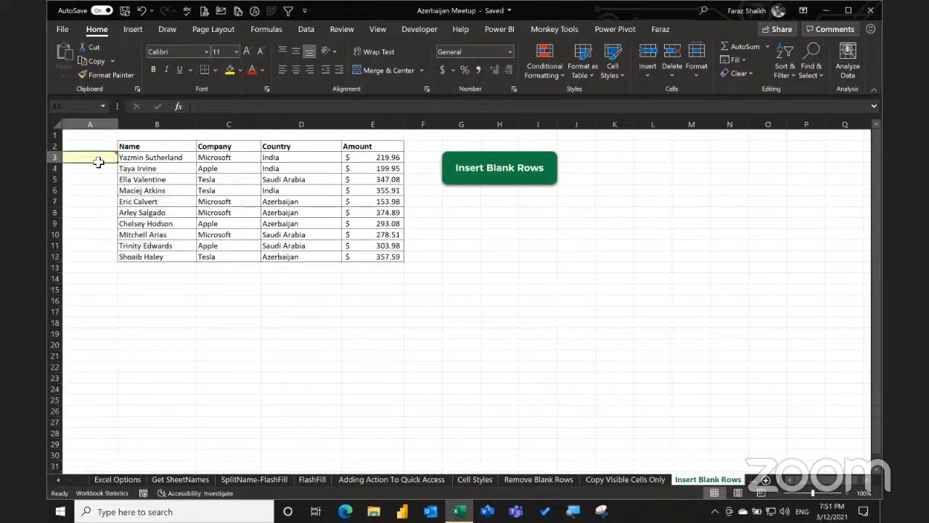
pyautogui.moveTo(98, 162)
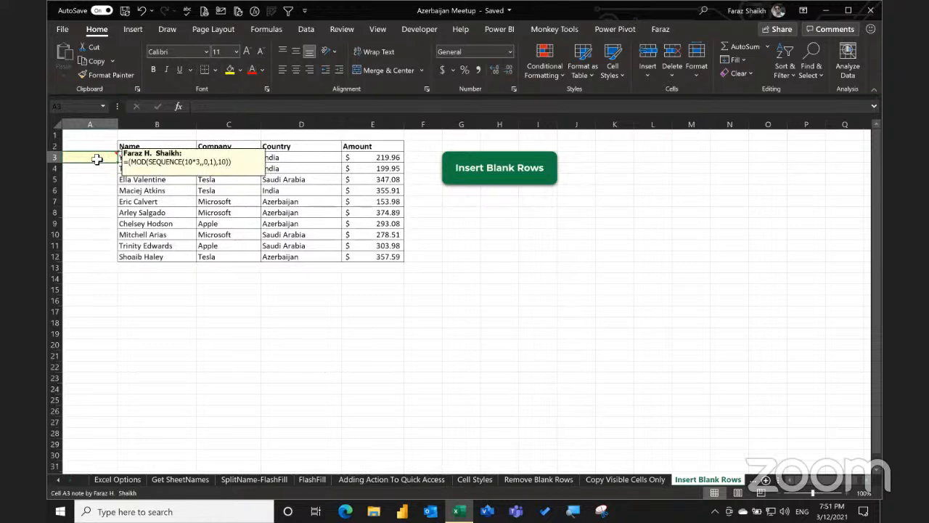
pyautogui.write('=se')
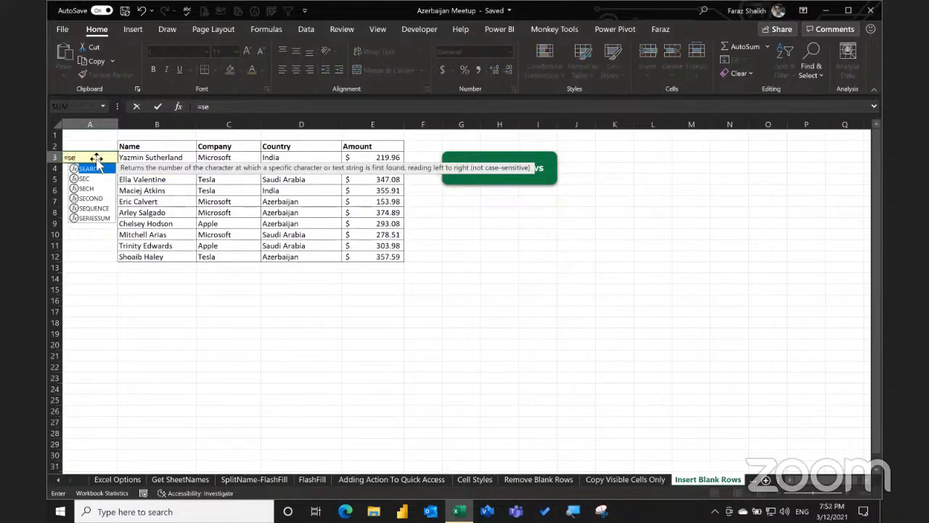
pyautogui.click(94, 209)
pyautogui.doubleClick(94, 208)
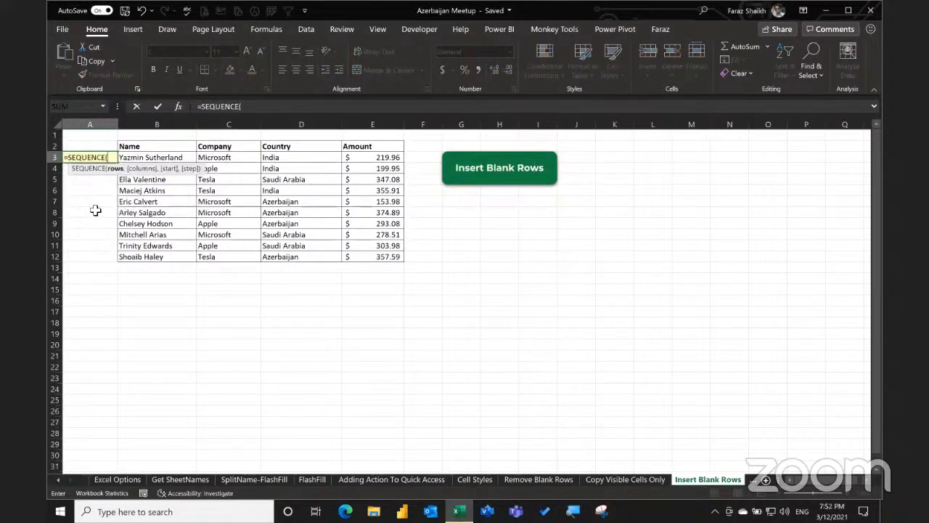
pyautogui.press('Escape')
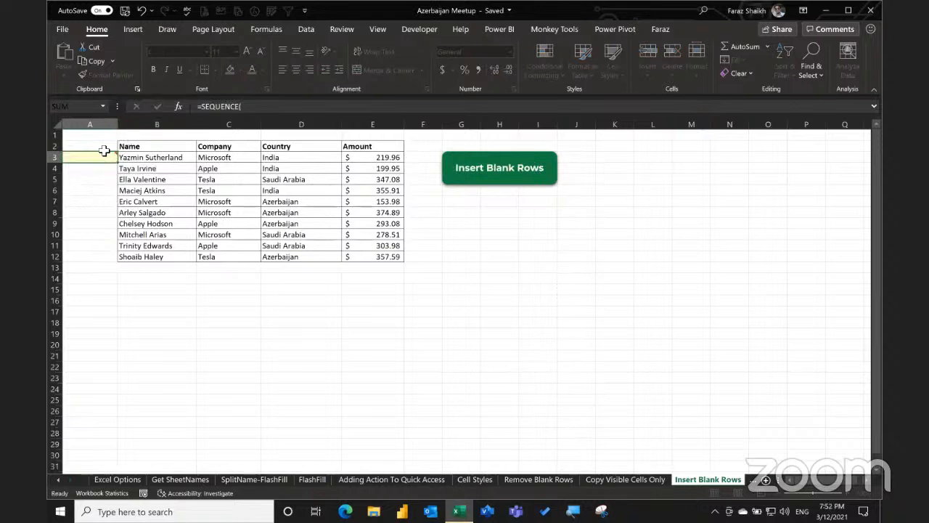
pyautogui.moveTo(97, 157)
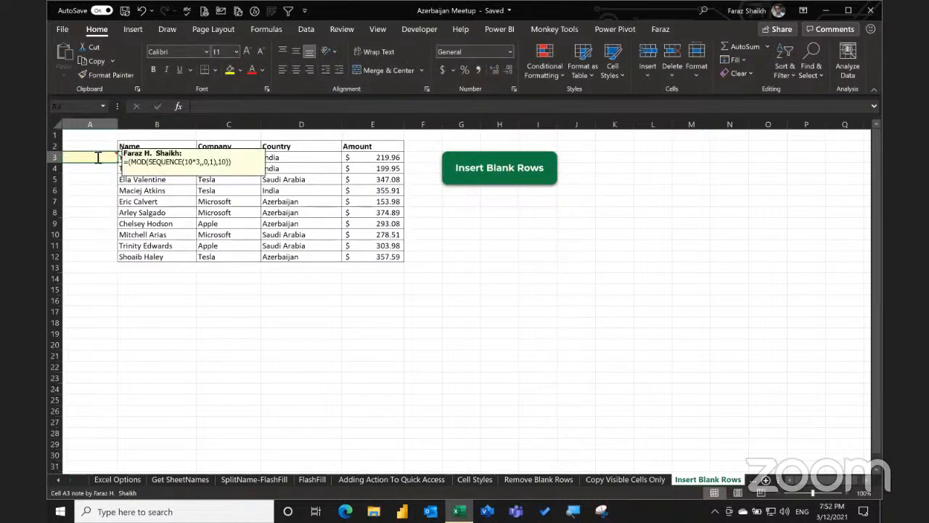
pyautogui.write('=se')
pyautogui.press('Down')
pyautogui.press('Down')
pyautogui.press('Down')
pyautogui.press('Down')
pyautogui.press('Tab')
pyautogui.write('1')
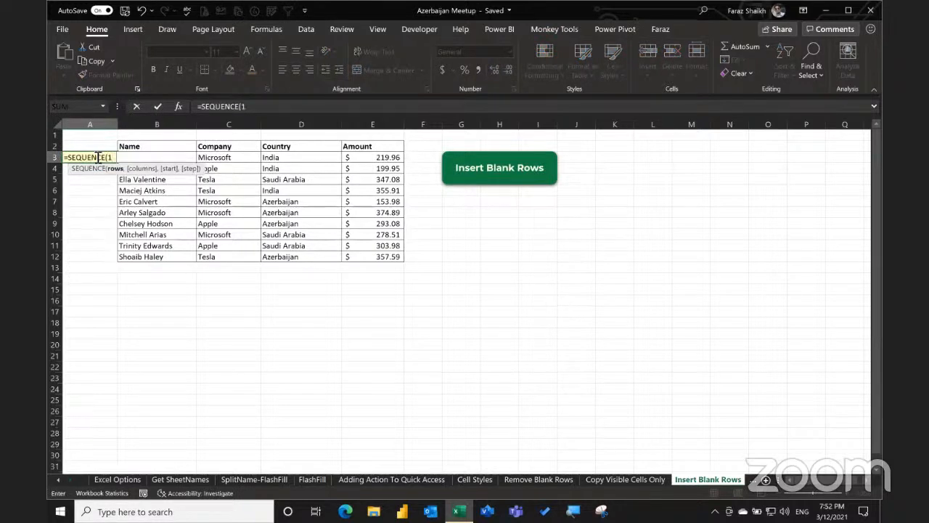
pyautogui.write('0,,,')
pyautogui.press('BackSpace')
pyautogui.write('1')
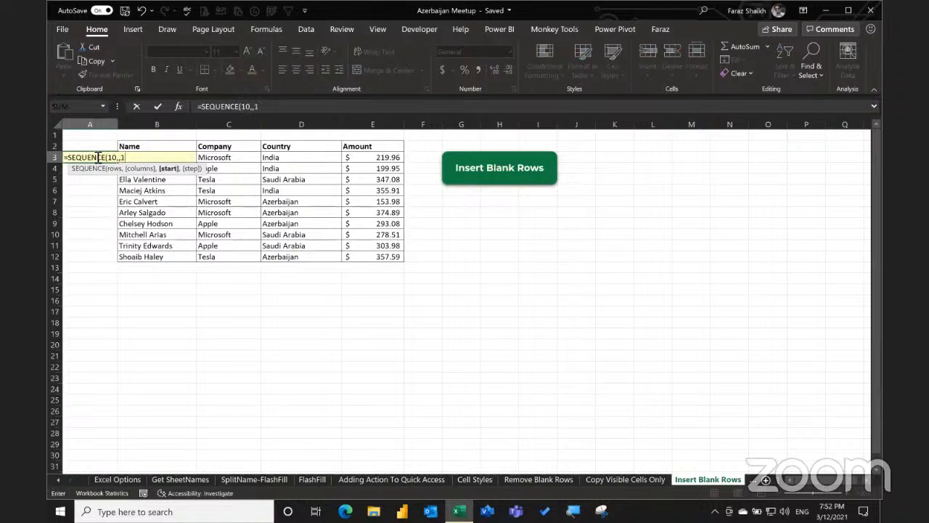
pyautogui.write(',1')
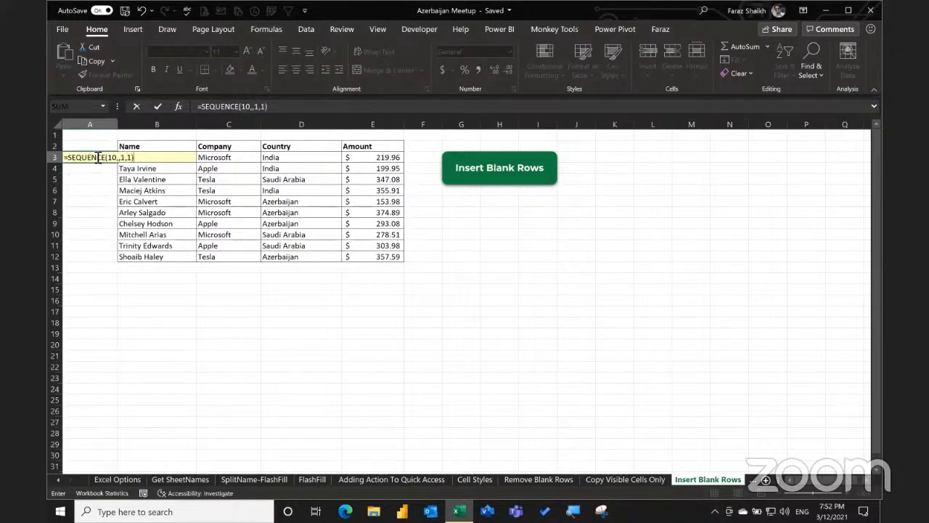
pyautogui.press('Return')
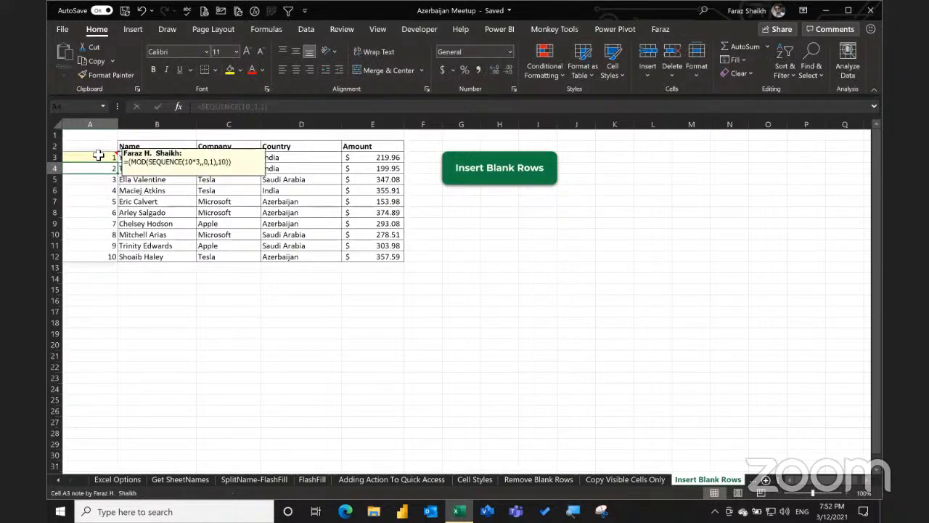
# Step: Change the SEQUENCE row count in A3 to 10*3 so it spills down to row 32
pyautogui.click(98, 155)
pyautogui.doubleClick(115, 155)
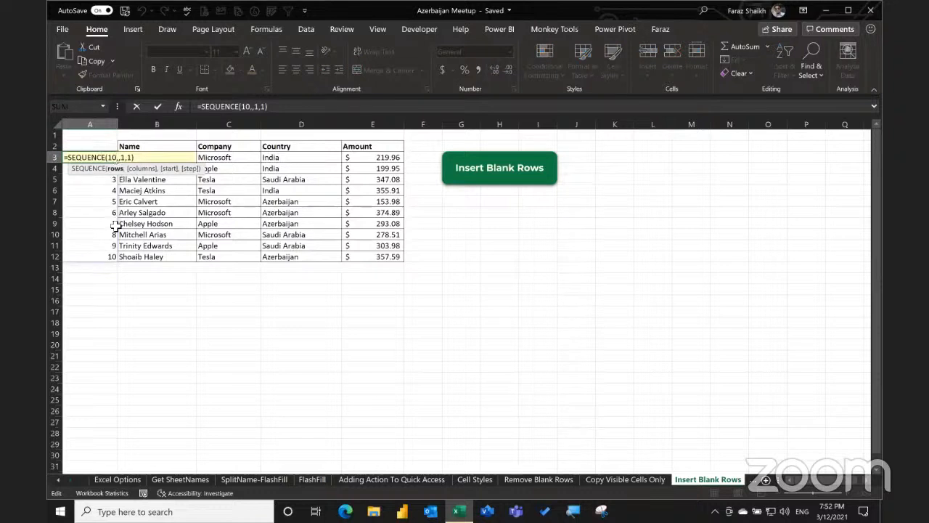
pyautogui.write('#')
pyautogui.write('*3')
pyautogui.press('Return')
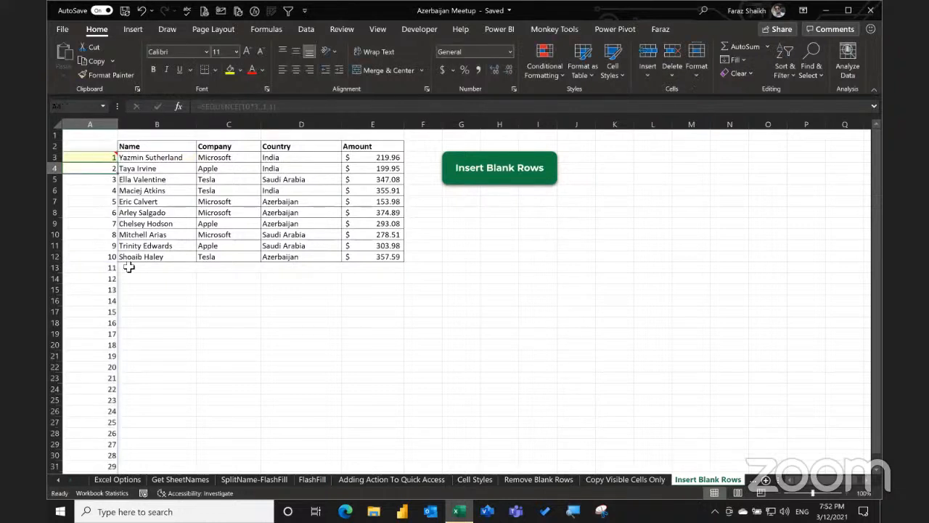
pyautogui.scroll(-9, 128, 267)
pyautogui.scroll(3, 128, 267)
pyautogui.scroll(6, 128, 267)
# Step: Change the SEQUENCE start value in A3 from 1 to 0
pyautogui.doubleClick(100, 157)
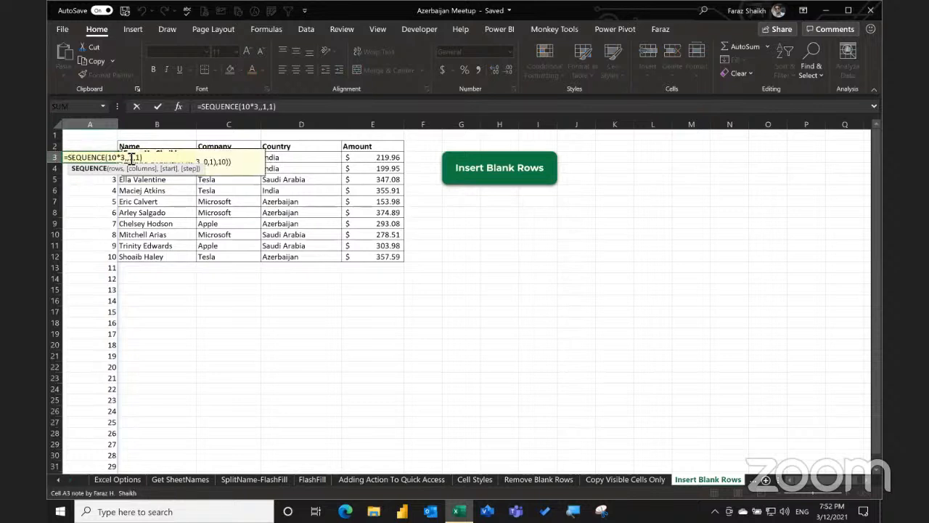
pyautogui.click(132, 157)
pyautogui.press('BackSpace')
pyautogui.write('0')
pyautogui.press('Return')
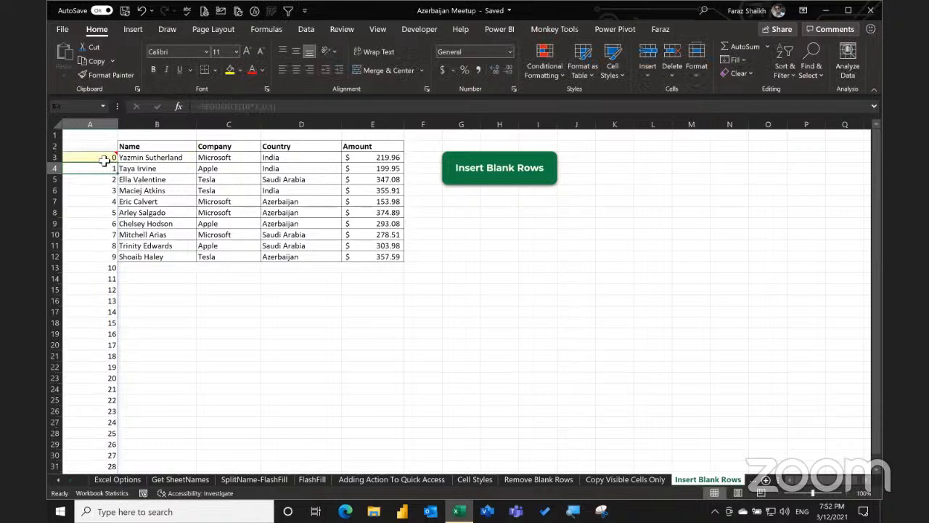
# Step: Wrap A3's formula as =MOD(SEQUENCE(10*3,,0,1),10) and select the spilled range A3:A32
pyautogui.doubleClick(103, 158)
pyautogui.click(70, 156)
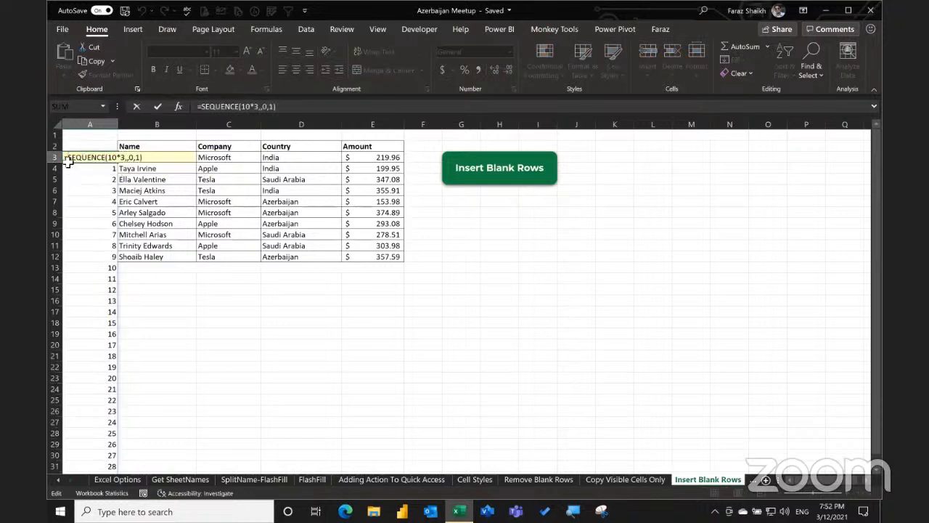
pyautogui.write('MOD(')
pyautogui.write(',10')
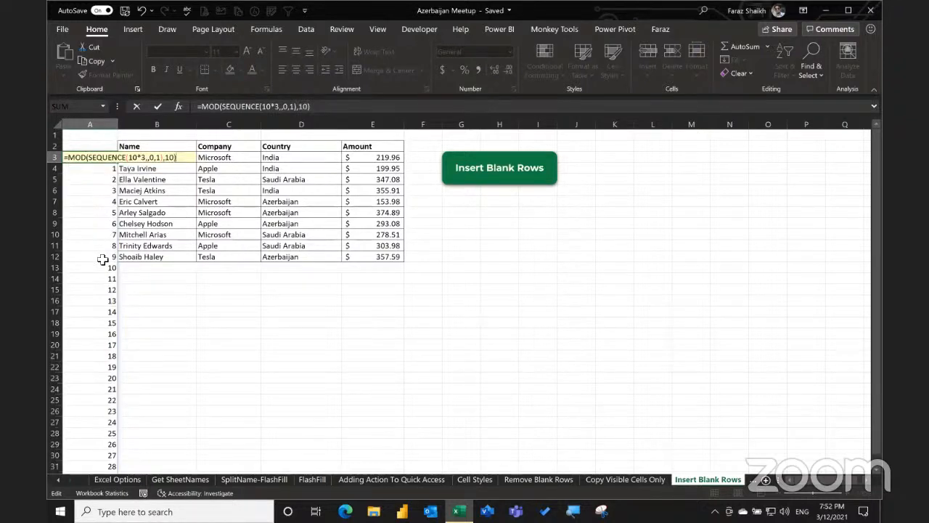
pyautogui.press('Return')
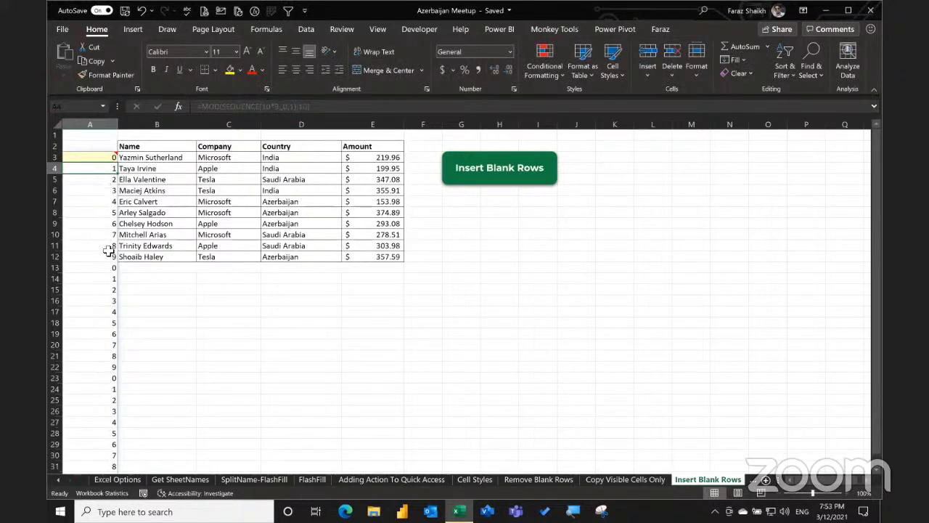
pyautogui.click(102, 156)
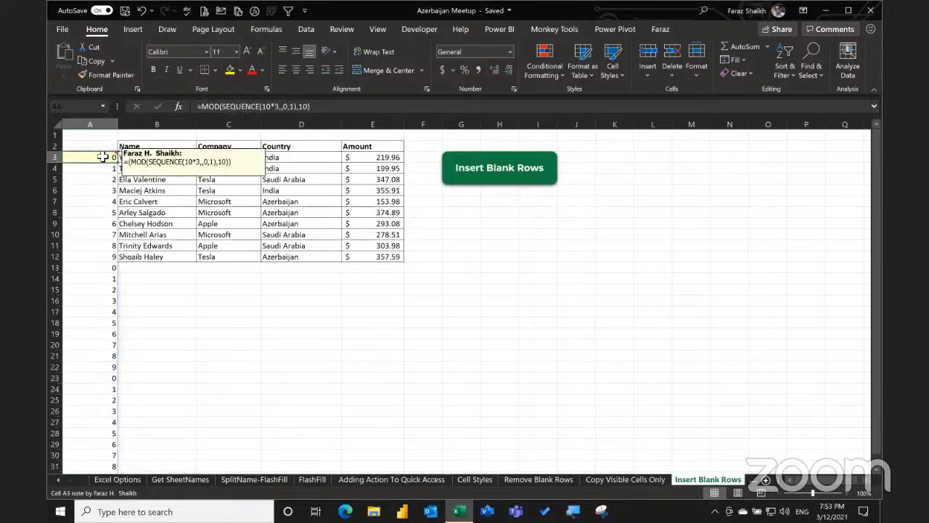
pyautogui.hotkey('ctrl', 'shift', 'Down')
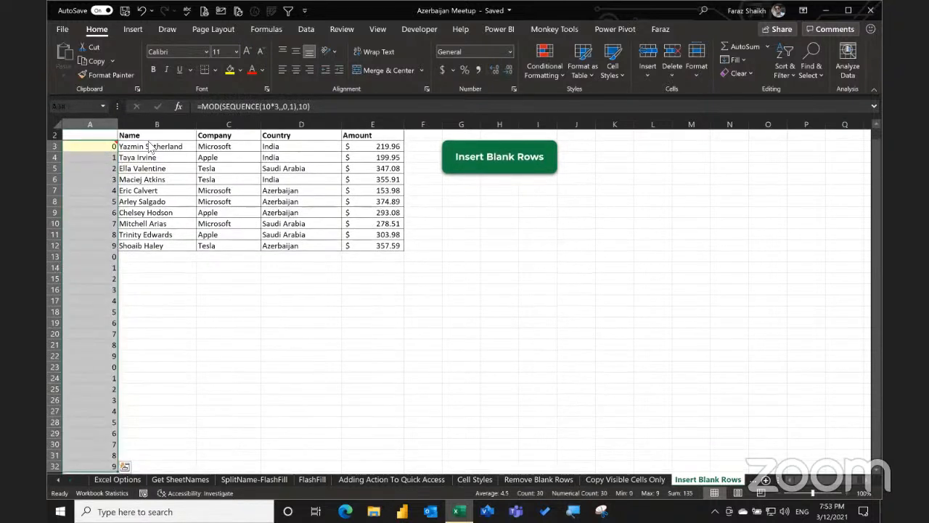
# Step: Copy A3:A32 and paste it back over itself as values only
pyautogui.click(96, 63)
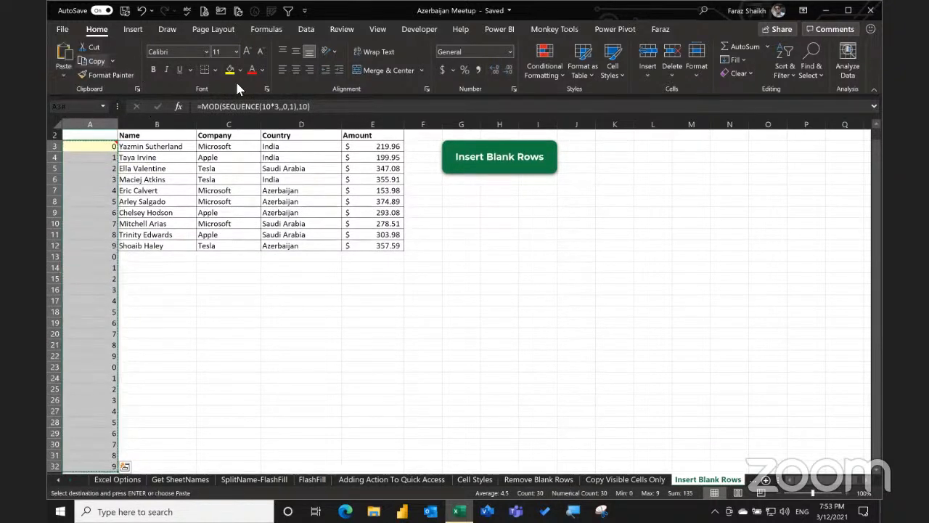
pyautogui.click(64, 75)
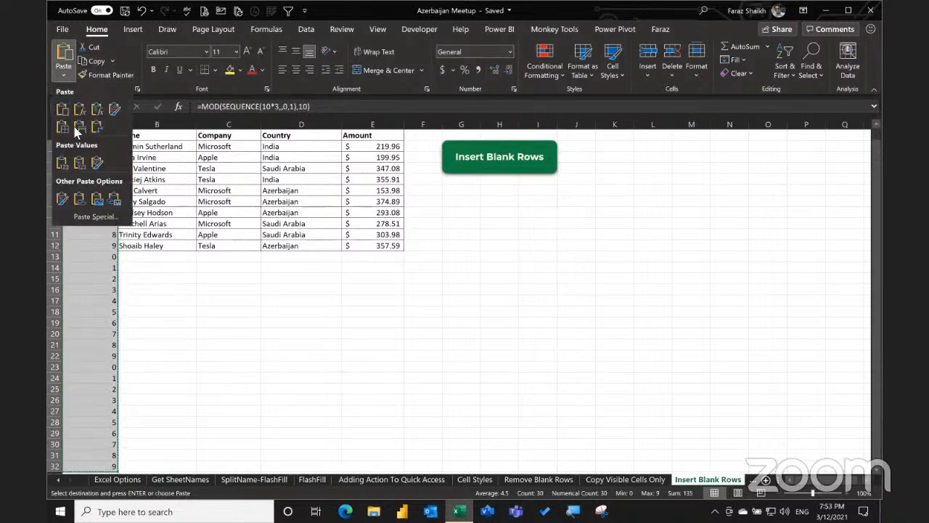
pyautogui.click(64, 163)
pyautogui.click(146, 179)
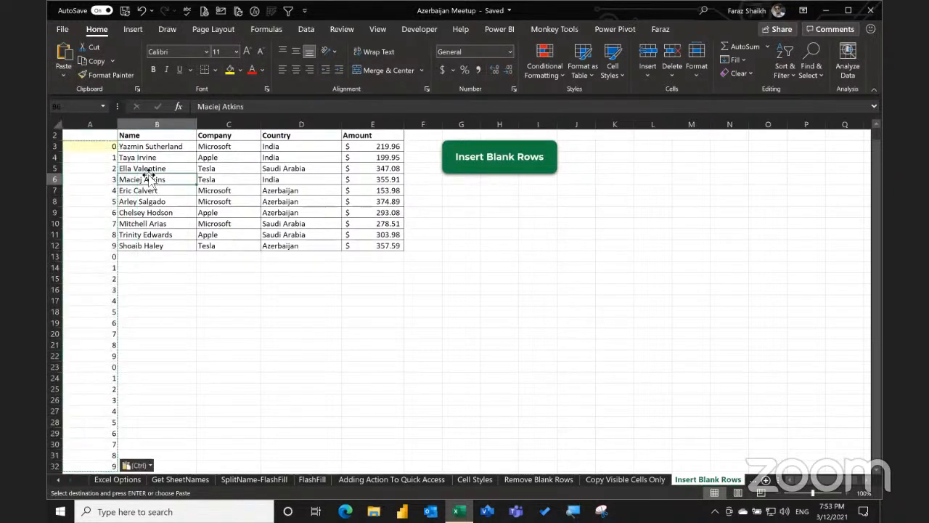
pyautogui.press('Escape')
# Step: Select the data range A2:E32
pyautogui.click(109, 143)
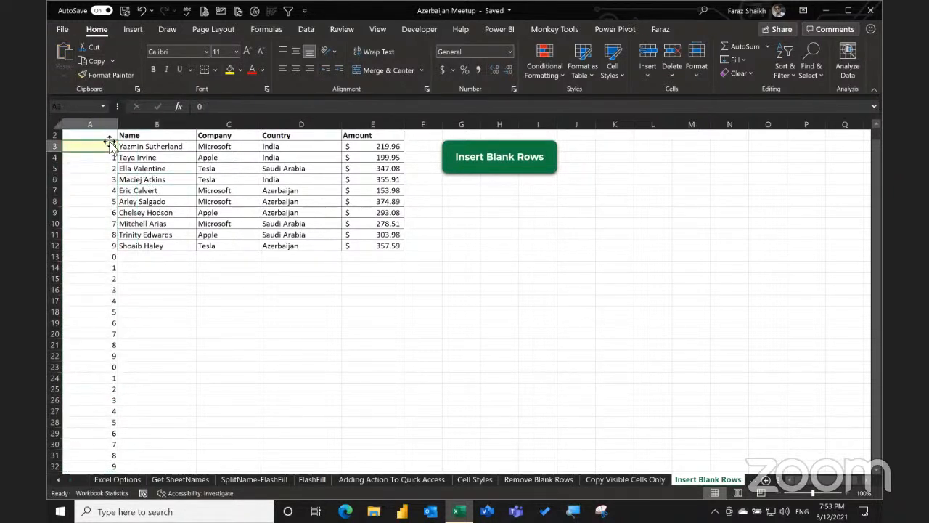
pyautogui.press('Up')
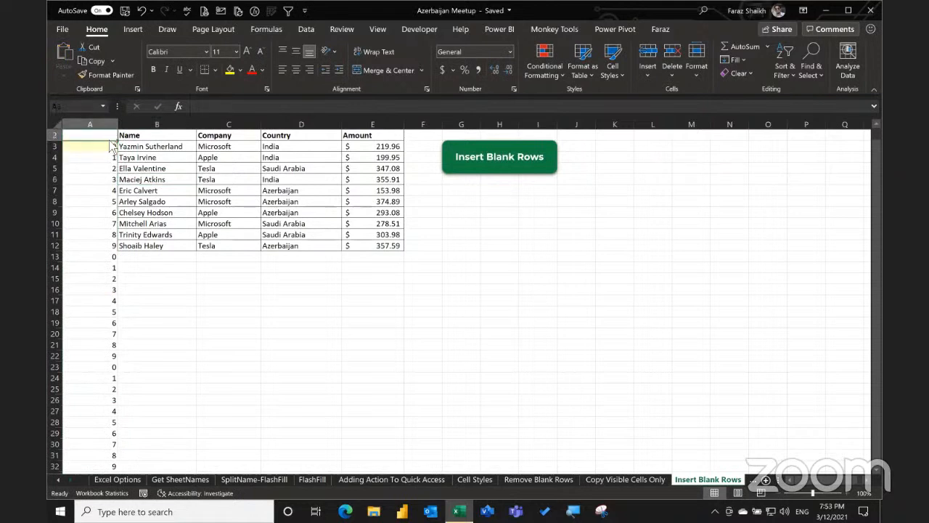
pyautogui.hotkey('ctrl', 'shift', 'Down')
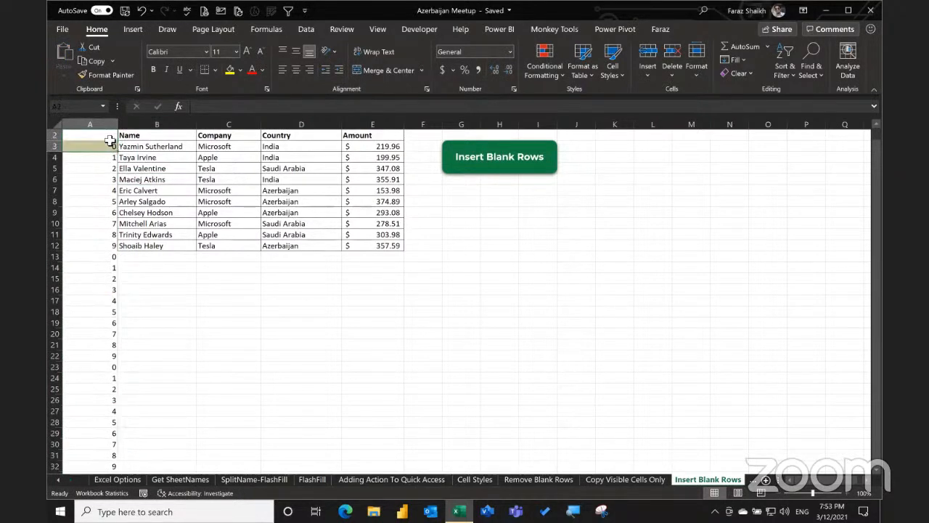
pyautogui.hotkey('ctrl', 'shift', 'Down')
pyautogui.hotkey('ctrl', 'shift', 'Right')
pyautogui.hotkey('ctrl', 'shift', 'Right')
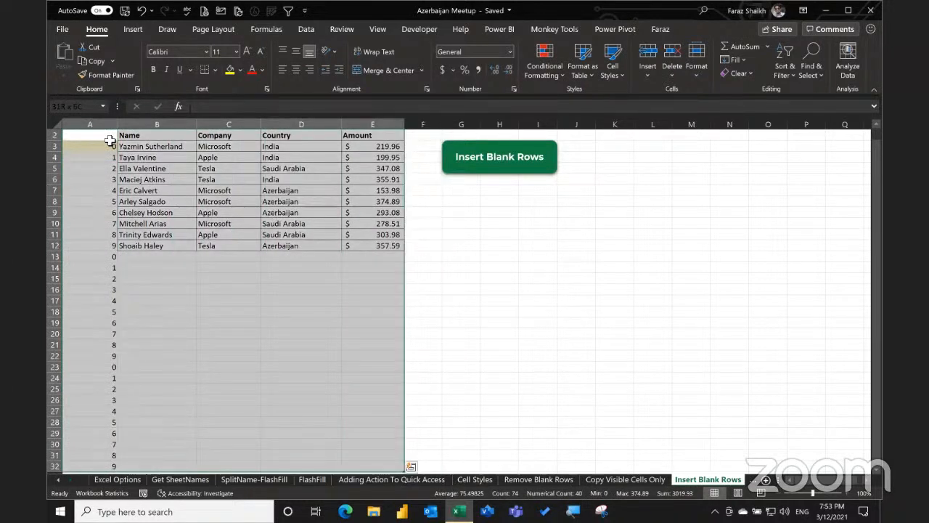
# Step: Turn on filters for A2:E32 and sort column A smallest to largest
pyautogui.click(288, 11)
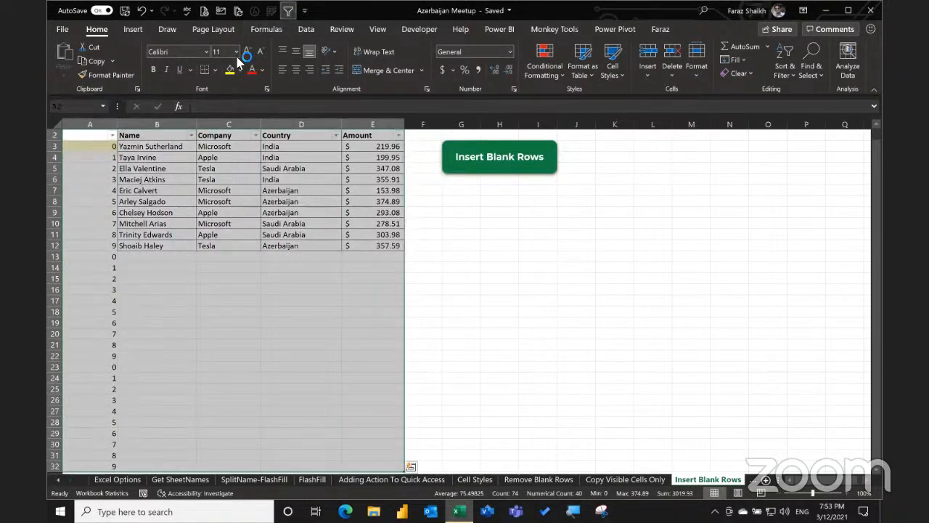
pyautogui.click(111, 135)
pyautogui.click(77, 153)
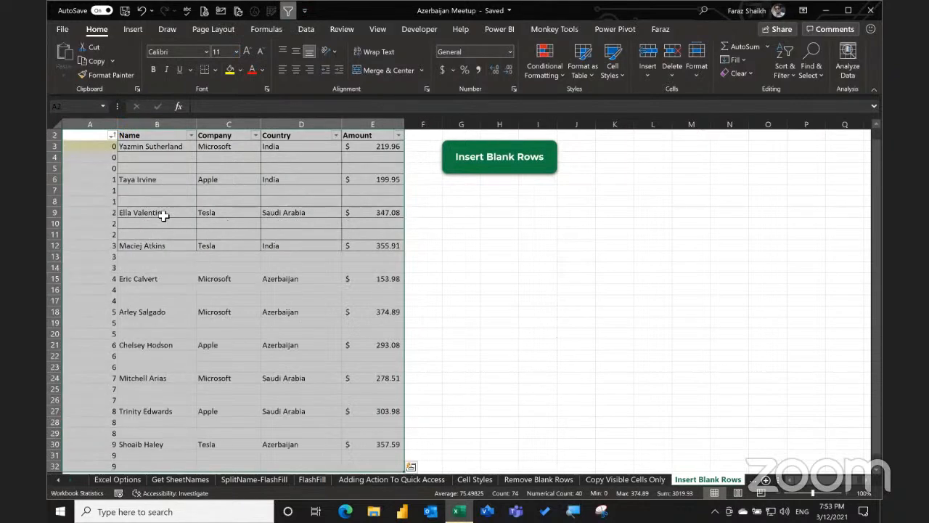
pyautogui.click(163, 215)
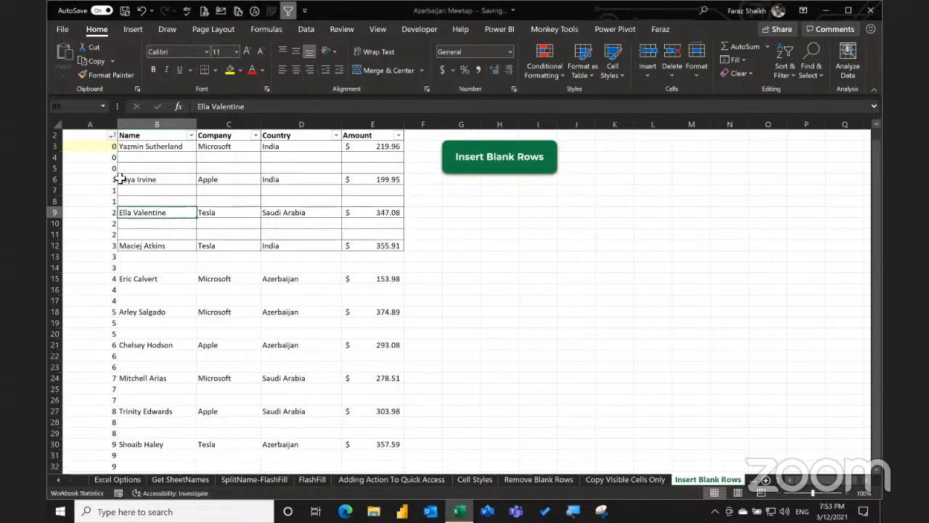
# Step: Look over the sorted rows, then go to the Percentage Trick sheet
pyautogui.click(106, 120)
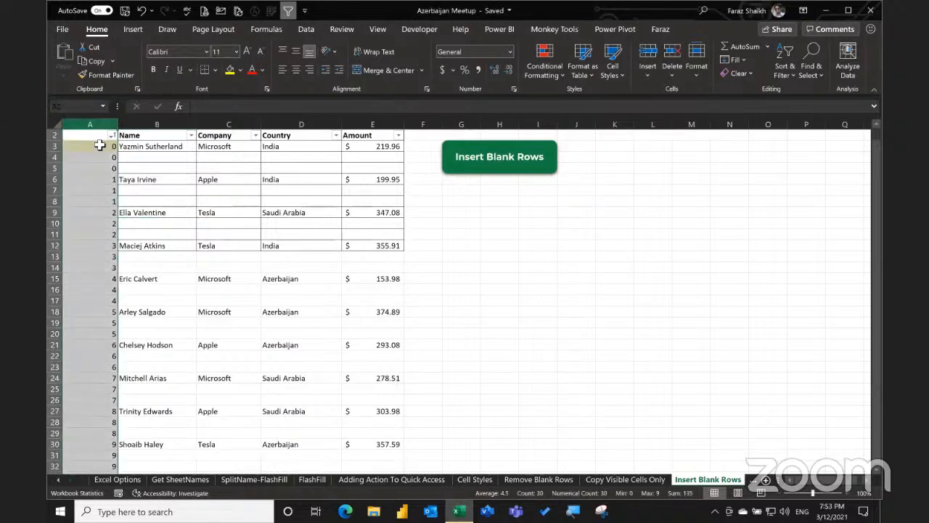
pyautogui.click(100, 146)
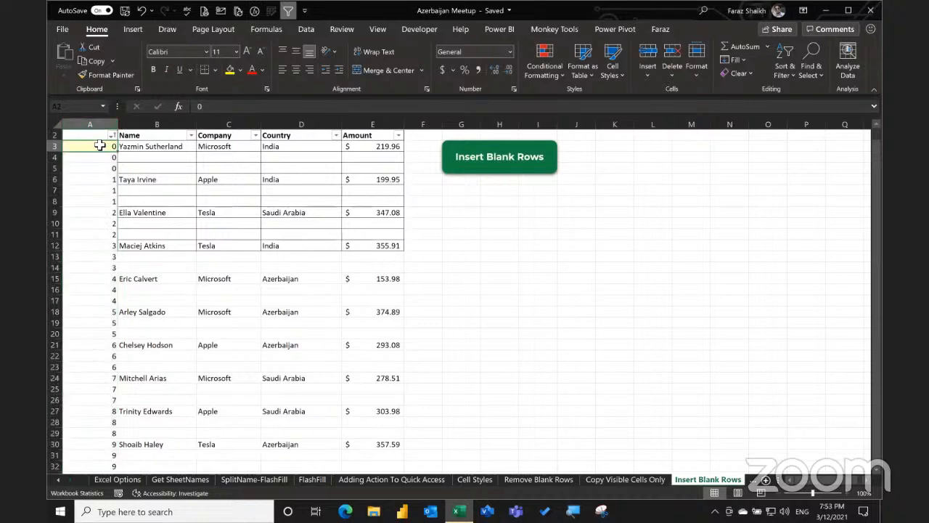
pyautogui.click(321, 212)
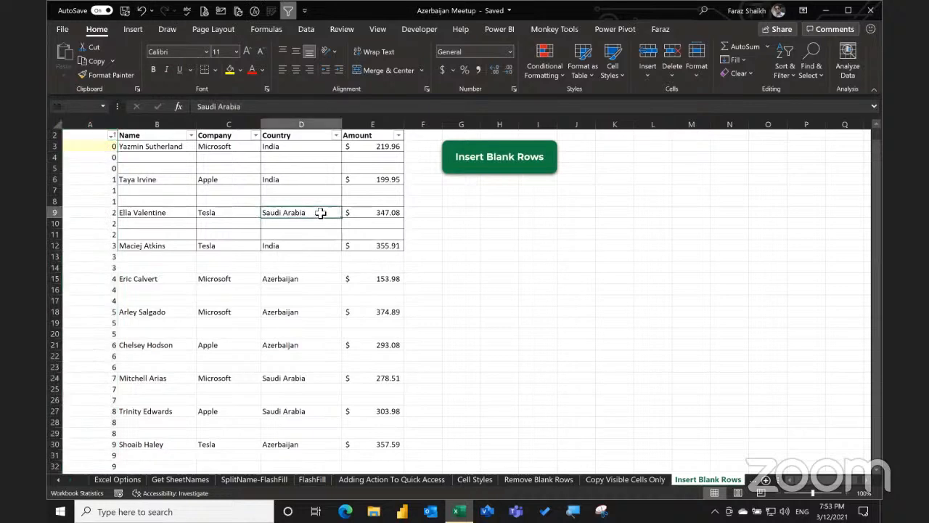
pyautogui.click(751, 480)
pyautogui.click(688, 480)
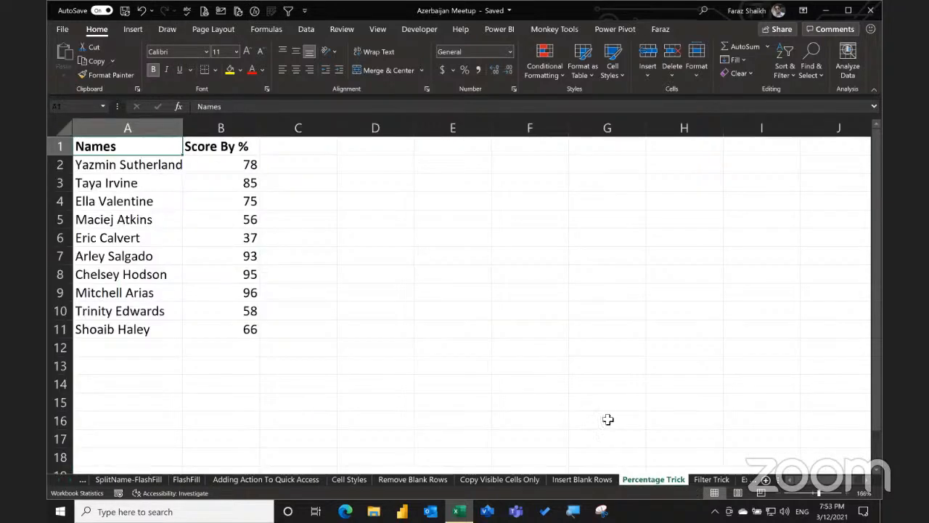
# Step: Widen column A slightly, then try Percent Style on scores B2:B11 and undo it
pyautogui.click(533, 330)
pyautogui.click(228, 163)
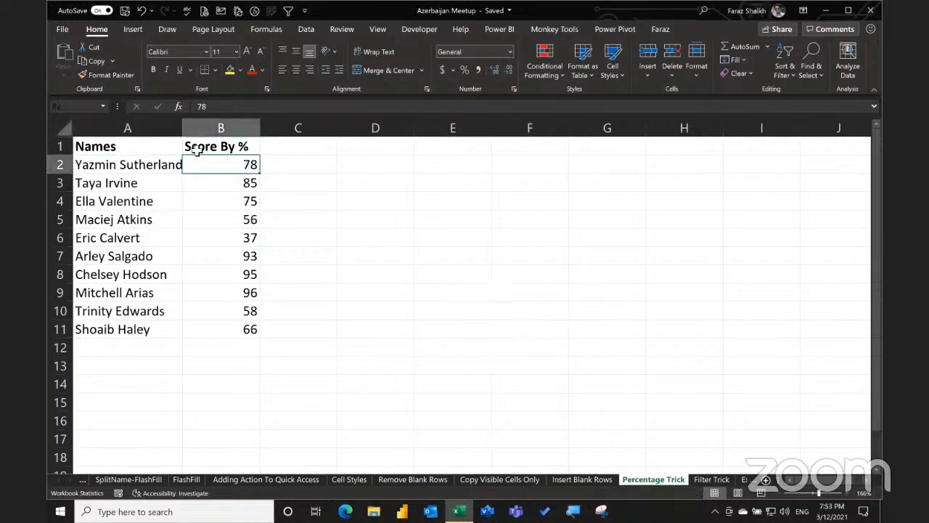
pyautogui.moveTo(183, 122); pyautogui.dragTo(198, 122)
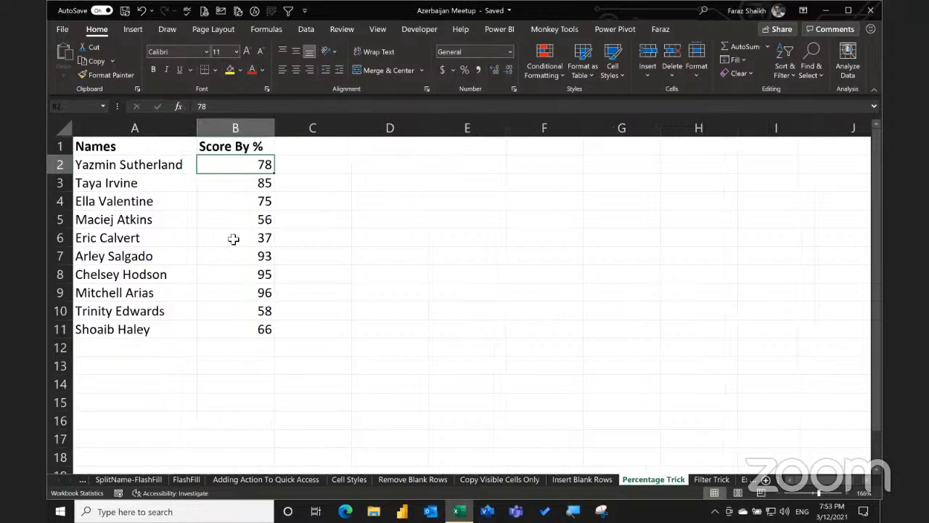
pyautogui.moveTo(233, 165); pyautogui.dragTo(236, 334)
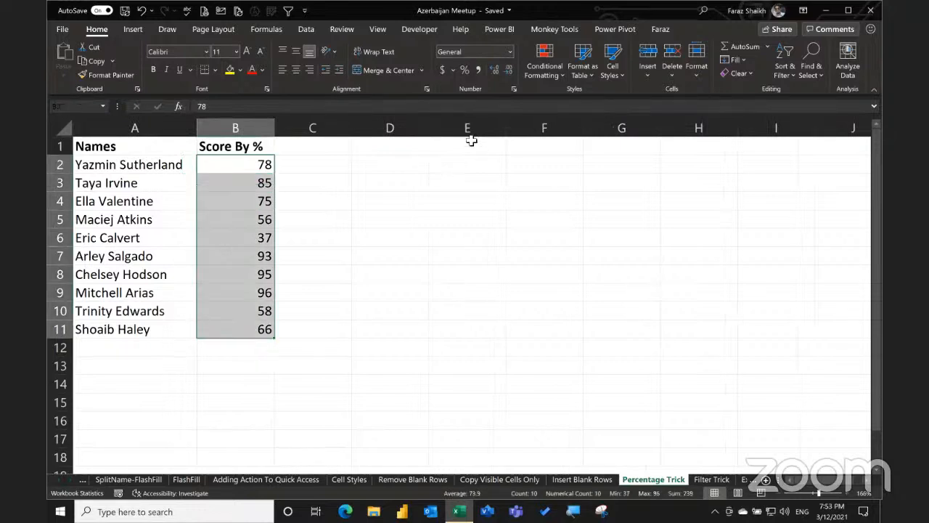
pyautogui.click(464, 70)
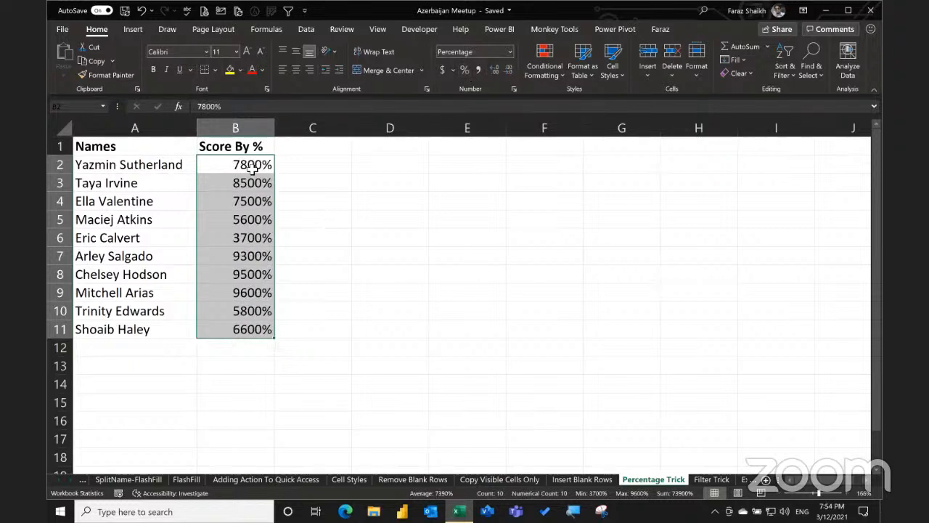
pyautogui.click(142, 10)
pyautogui.click(385, 186)
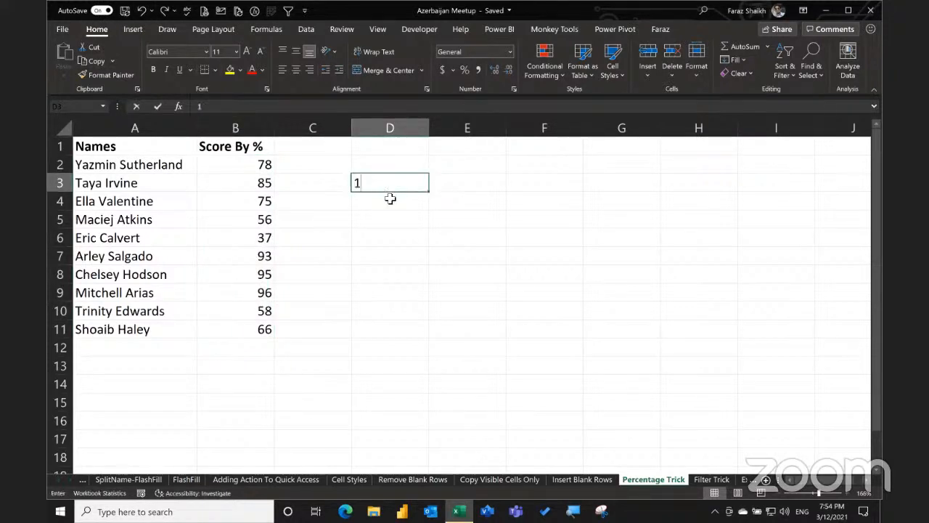
# Step: Enter 1% in D3 and copy it
pyautogui.write('1%')
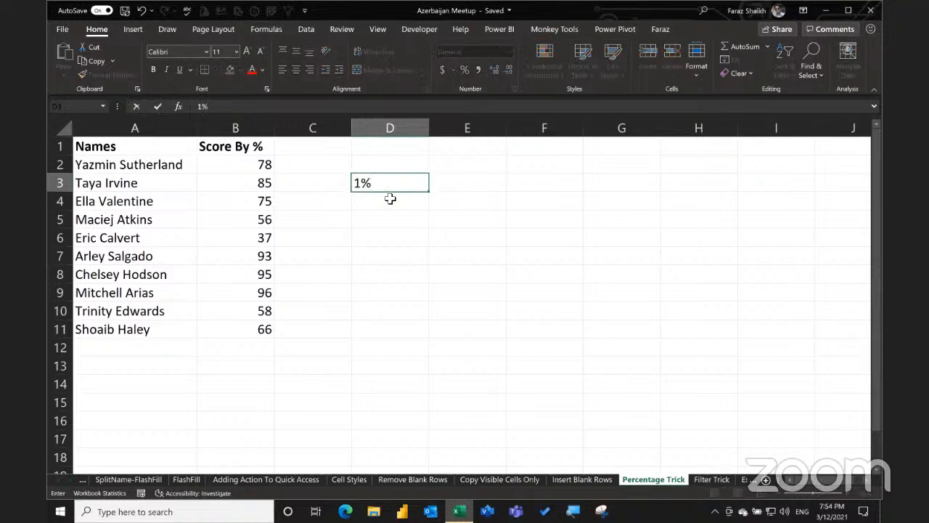
pyautogui.press('Return')
pyautogui.click(395, 182)
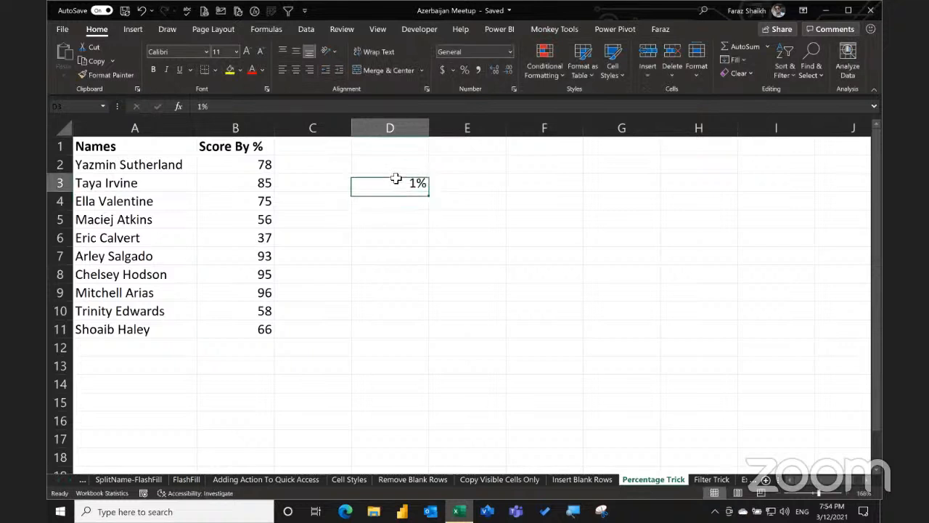
pyautogui.click(109, 344)
pyautogui.click(416, 169)
pyautogui.click(368, 186)
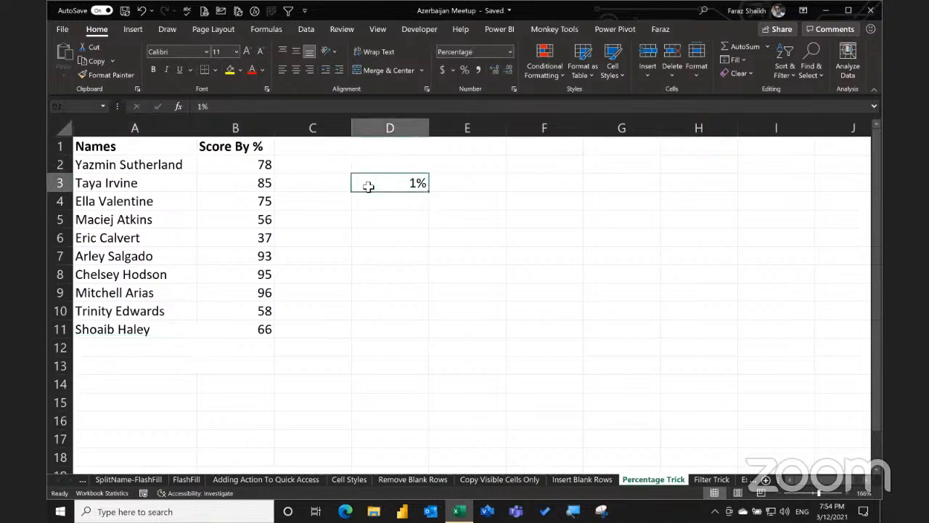
pyautogui.click(99, 64)
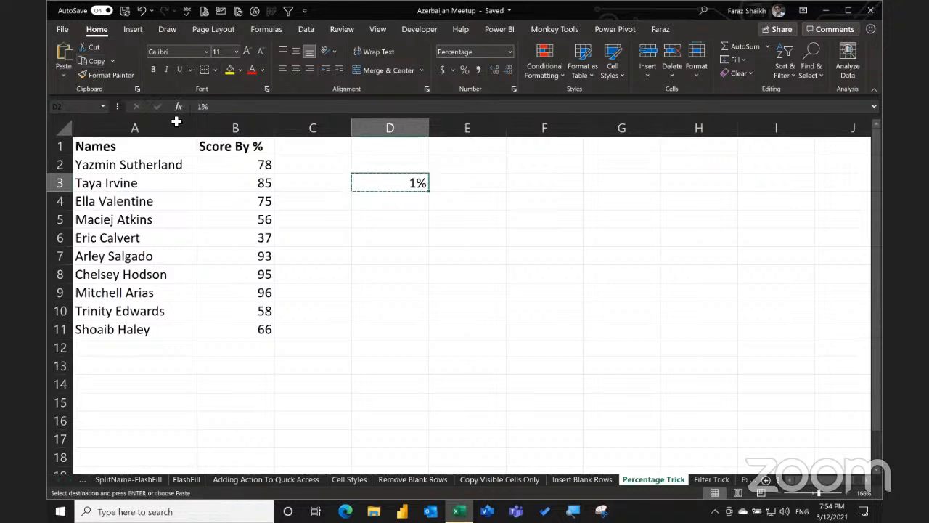
# Step: Select scores B2:B11 and open Go To Special, closing it without choosing anything
pyautogui.moveTo(249, 164); pyautogui.dragTo(253, 329)
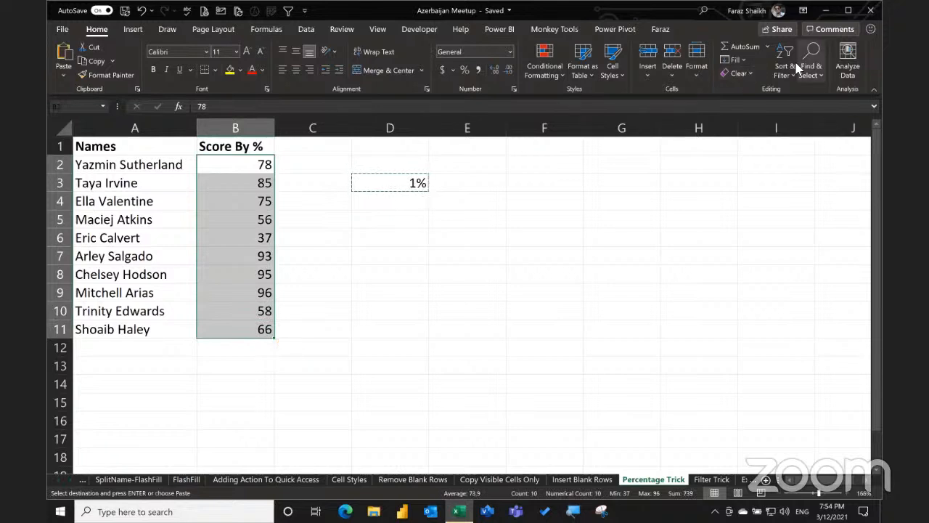
pyautogui.click(811, 78)
pyautogui.click(808, 115)
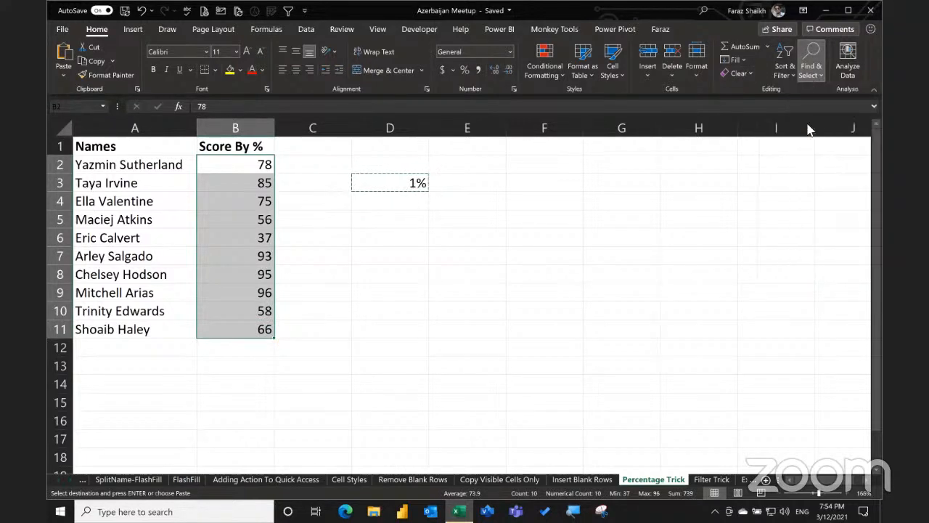
pyautogui.click(404, 317)
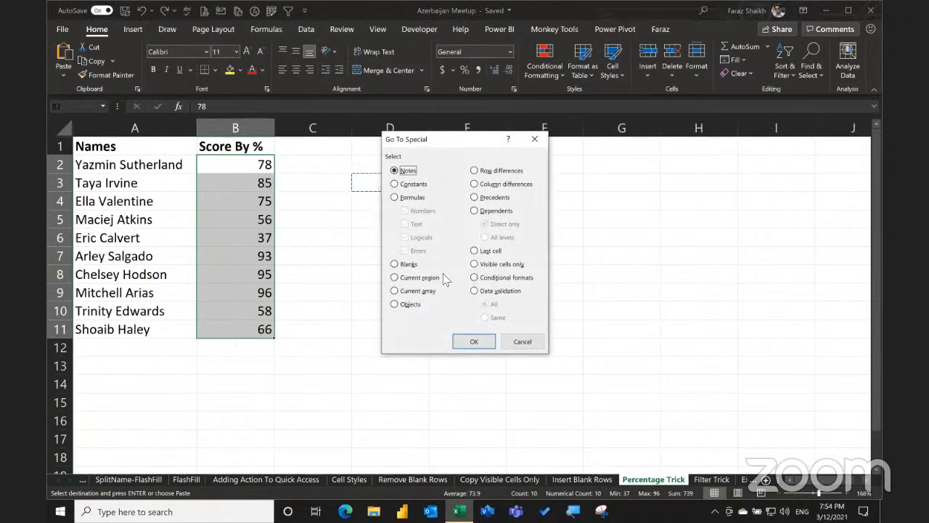
pyautogui.click(535, 139)
# Step: Paste Special the 1% onto B2:B11 with Multiply, turning scores into percentages like 78%
pyautogui.click(405, 183)
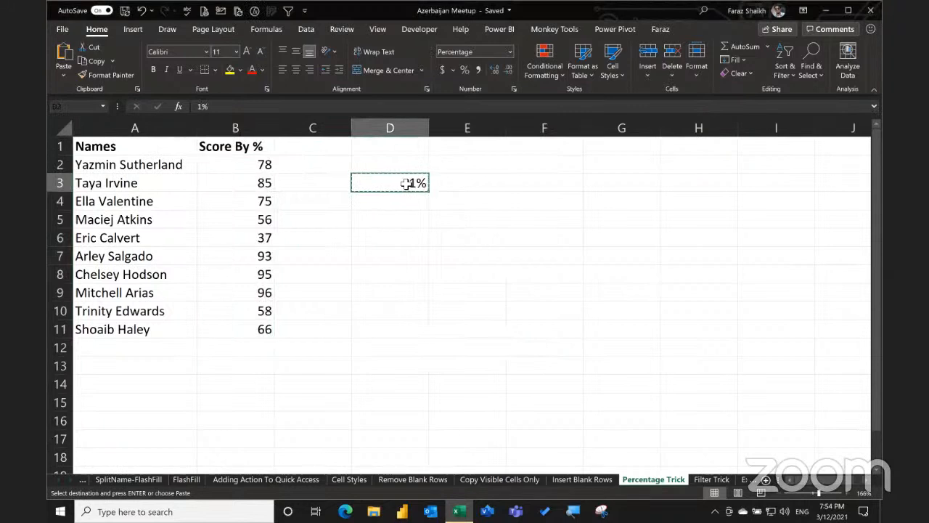
pyautogui.moveTo(245, 167); pyautogui.dragTo(247, 329)
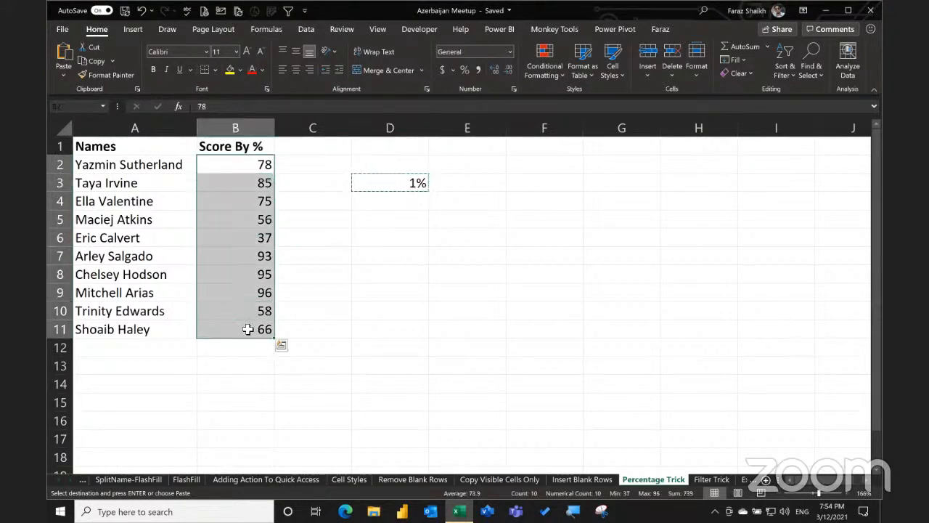
pyautogui.click(63, 76)
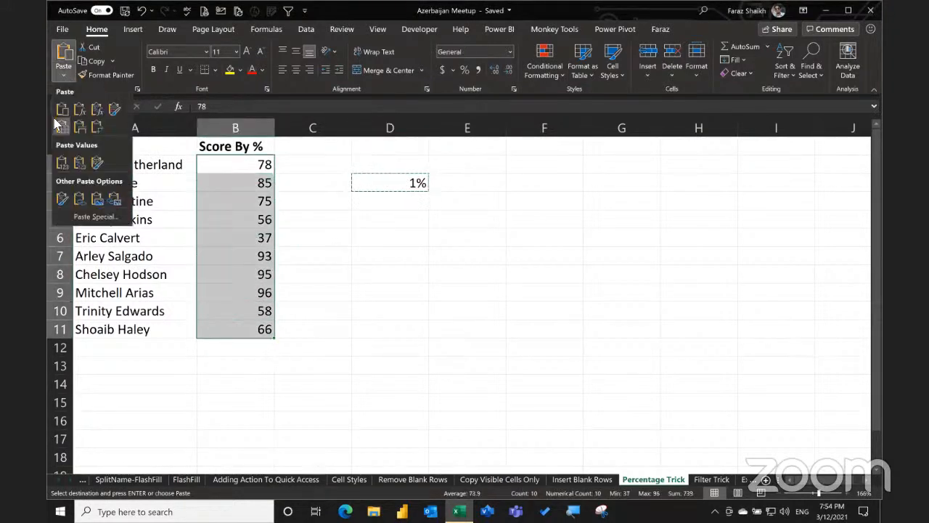
pyautogui.click(94, 217)
pyautogui.click(491, 268)
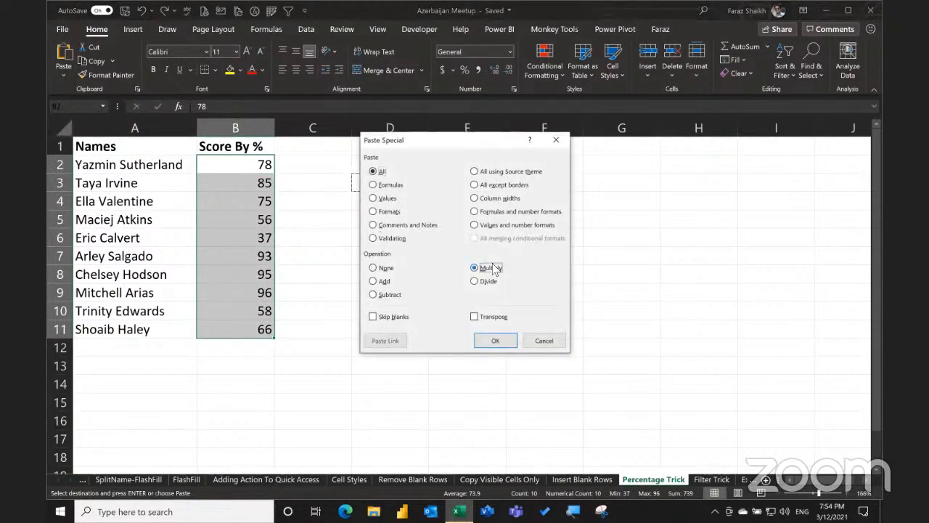
pyautogui.click(496, 341)
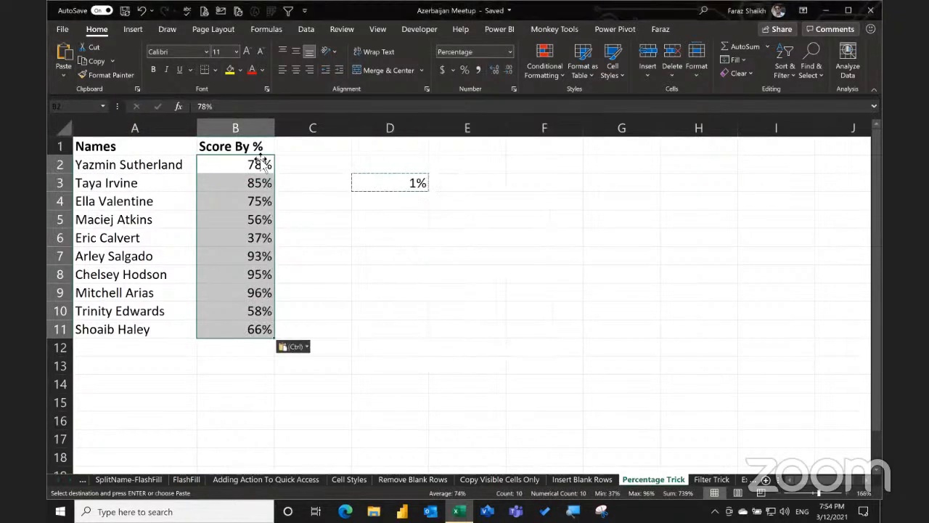
pyautogui.press('Escape')
pyautogui.moveTo(260, 166); pyautogui.dragTo(245, 331)
pyautogui.click(385, 186)
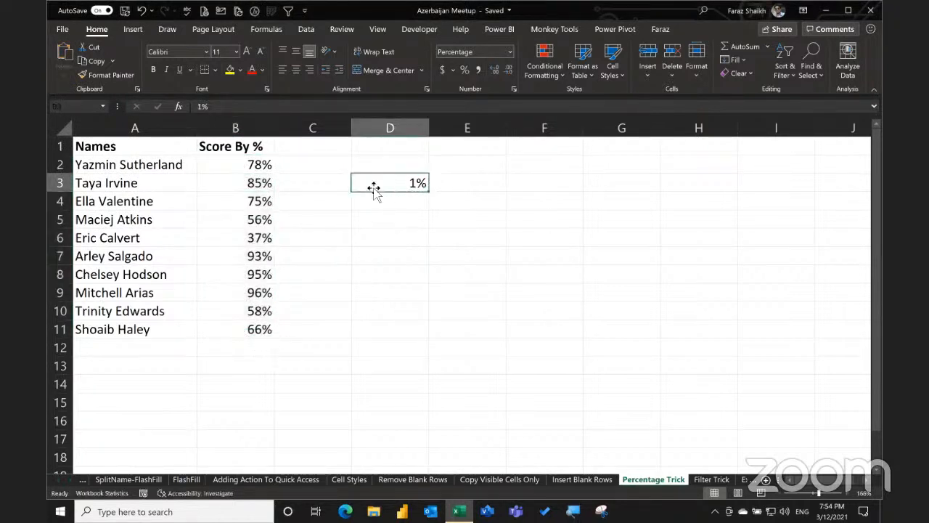
pyautogui.moveTo(230, 167); pyautogui.dragTo(228, 328)
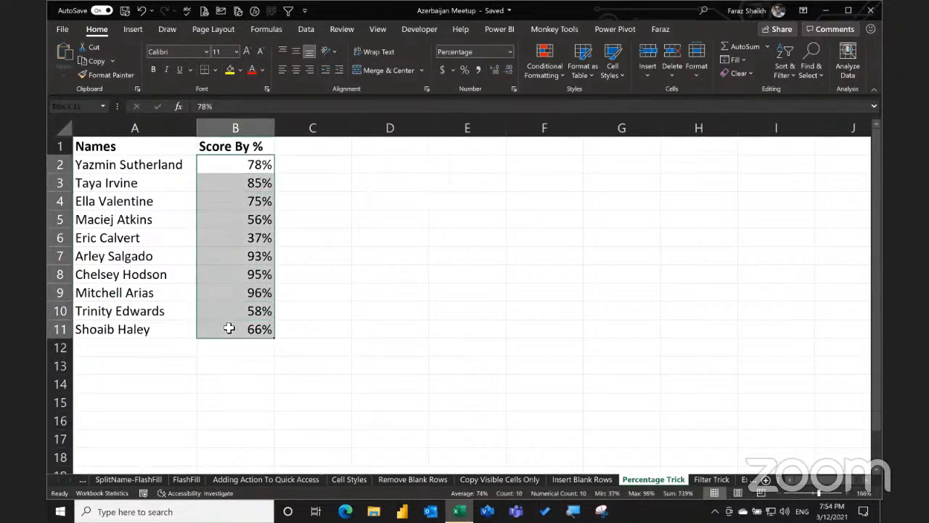
pyautogui.click(235, 170)
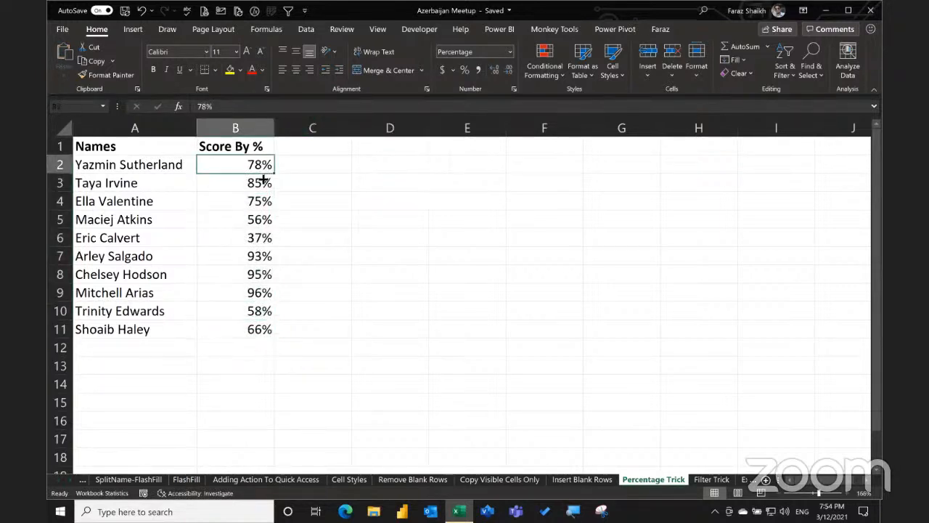
# Step: Check the Filter Trick sheet and its note on A3, then switch to the Excel Tables Style sheet
pyautogui.click(695, 482)
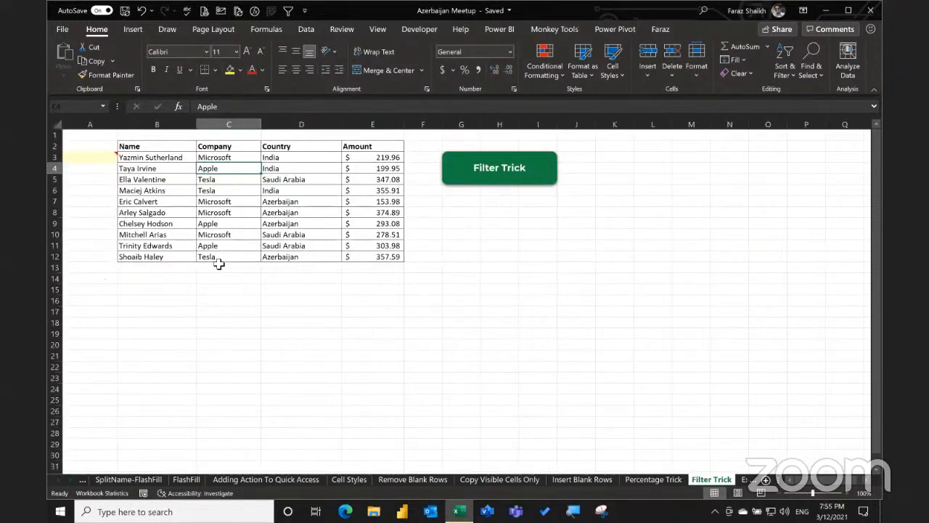
pyautogui.click(217, 264)
pyautogui.click(82, 156)
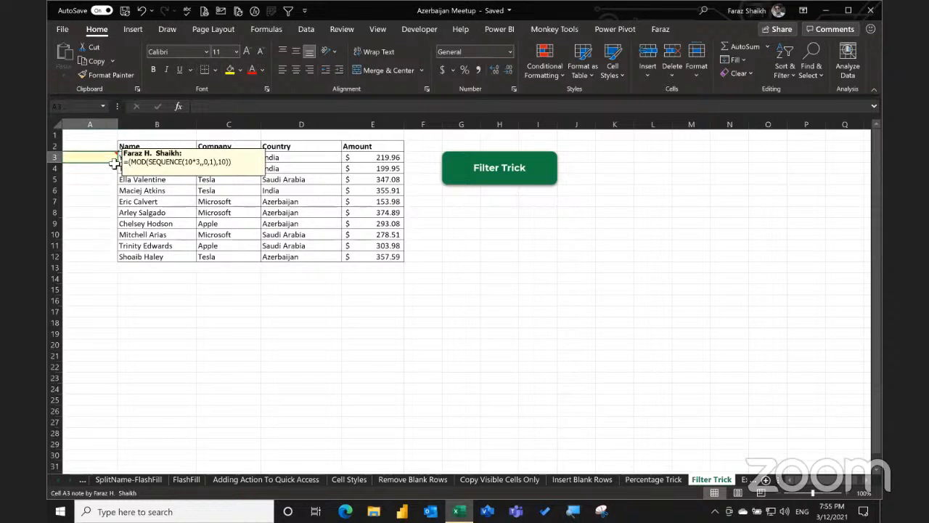
pyautogui.click(301, 212)
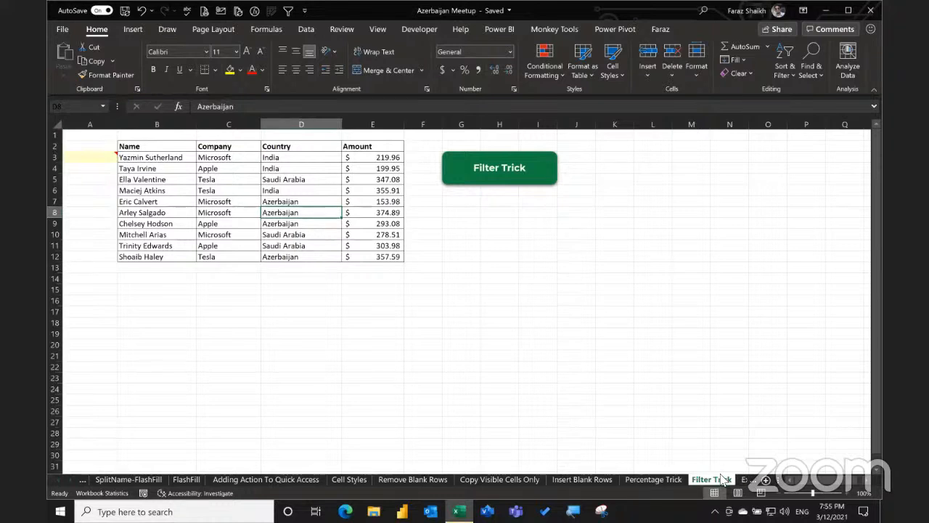
pyautogui.click(748, 479)
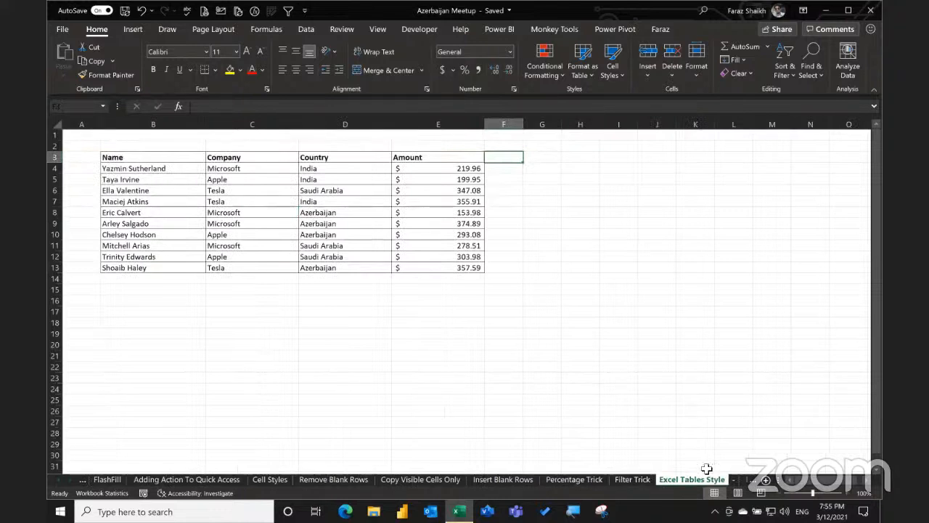
# Step: Select the Name, Company, Country, Amount range B3:E13, headers included
pyautogui.click(506, 355)
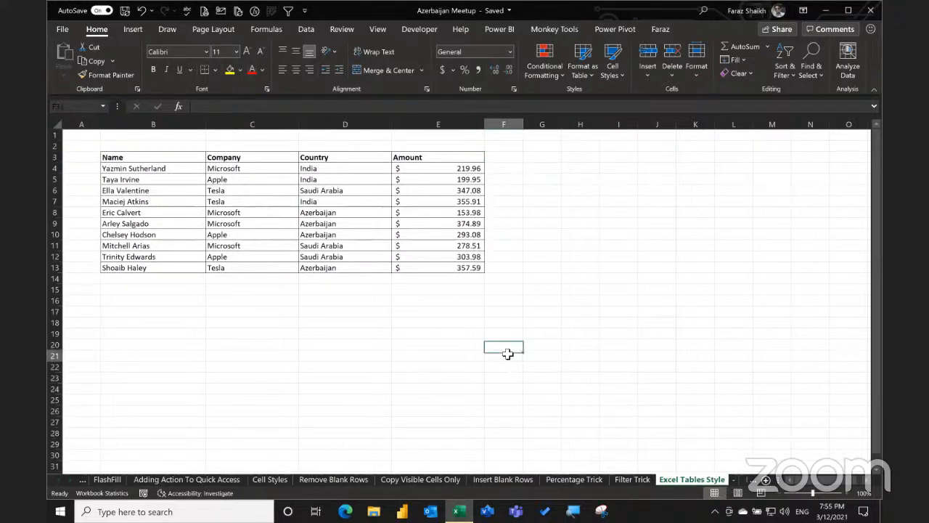
pyautogui.click(171, 158)
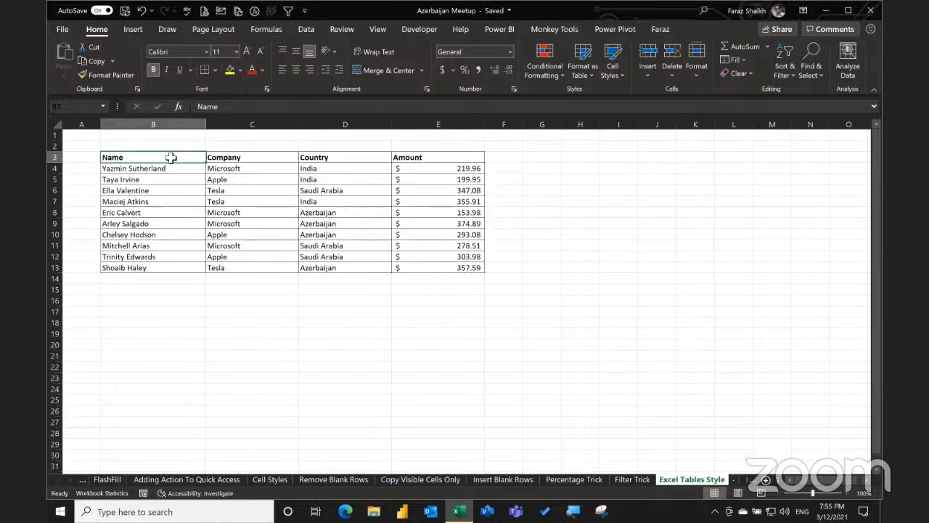
pyautogui.moveTo(459, 224); pyautogui.dragTo(453, 270)
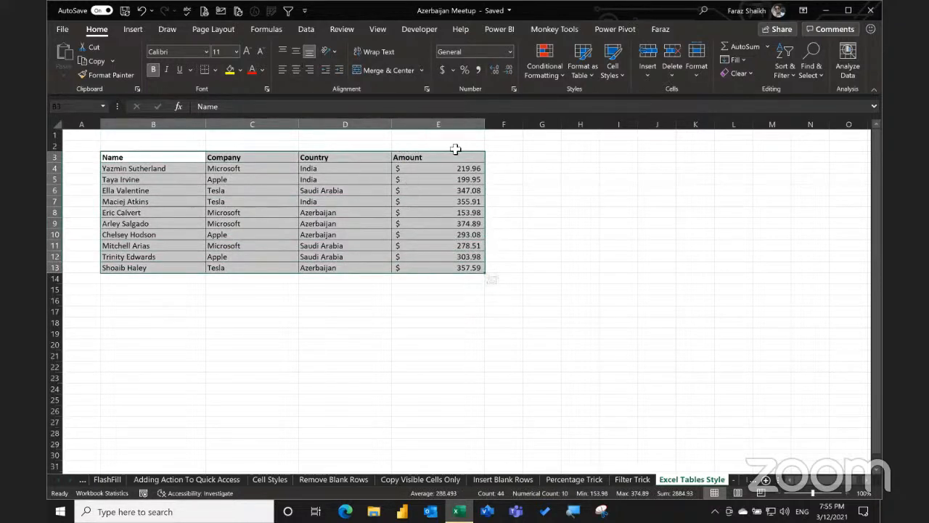
pyautogui.click(184, 158)
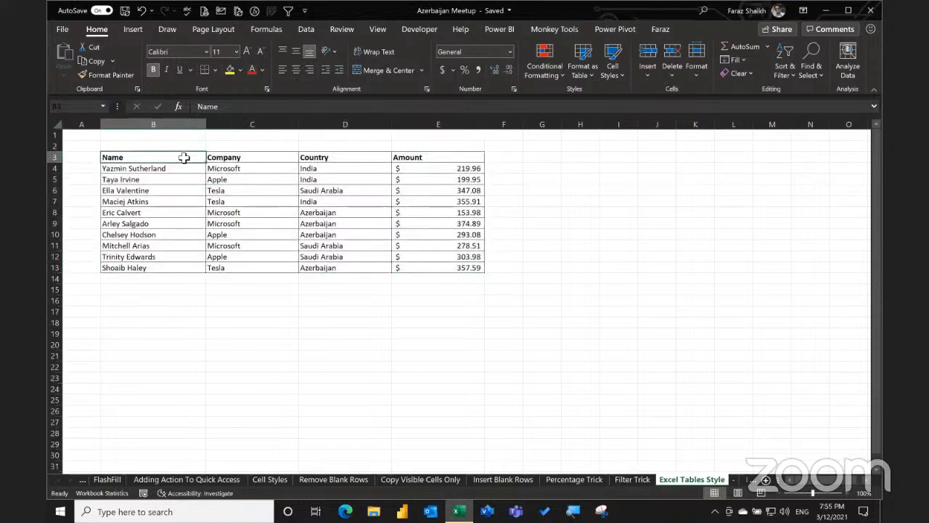
pyautogui.moveTo(184, 158); pyautogui.dragTo(442, 264)
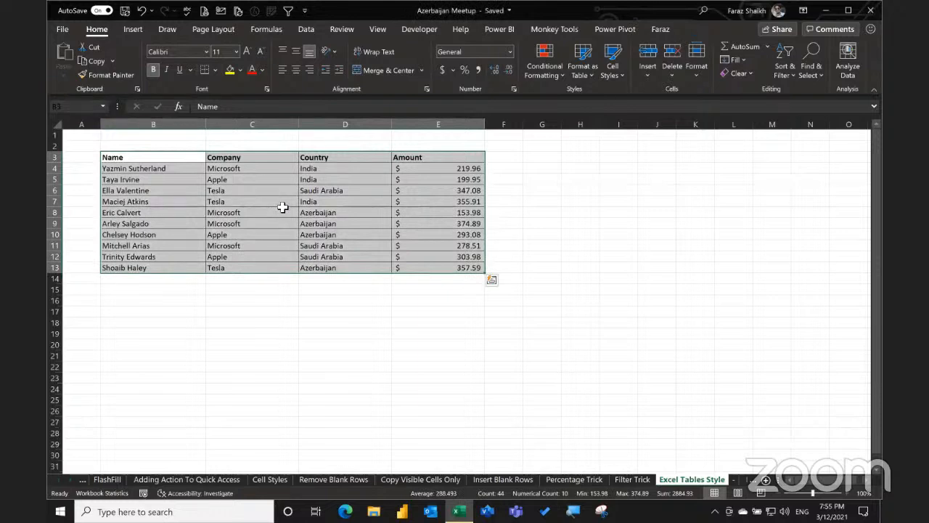
pyautogui.click(306, 30)
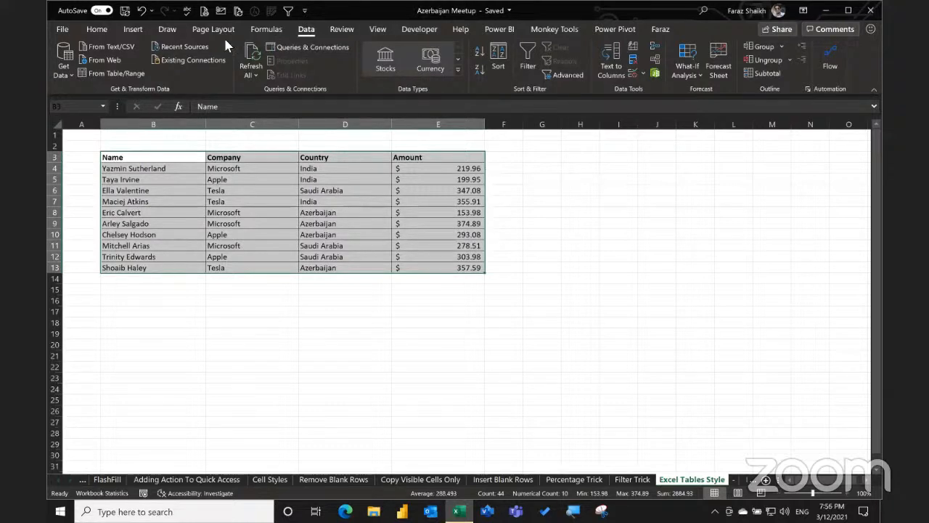
pyautogui.click(131, 30)
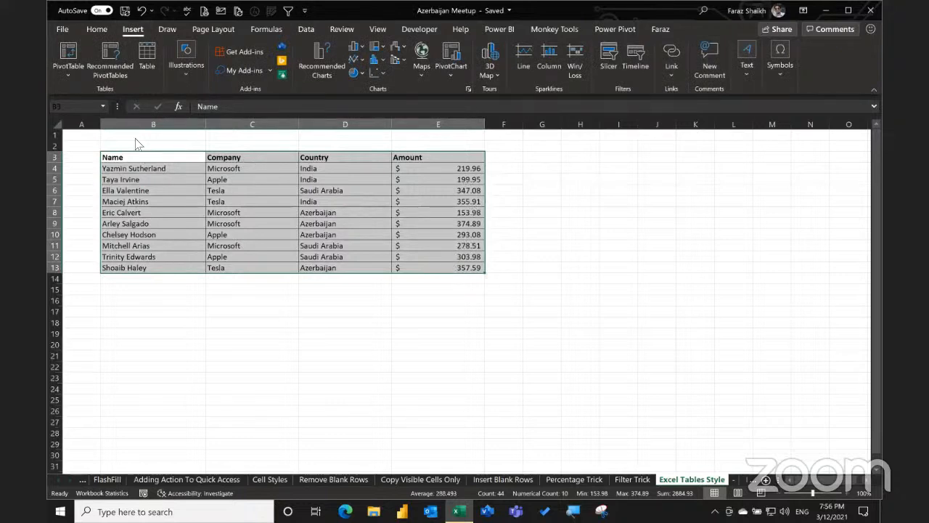
# Step: Convert B3:E13 into a table with headers and rename it from Table1 to myTable
pyautogui.click(145, 69)
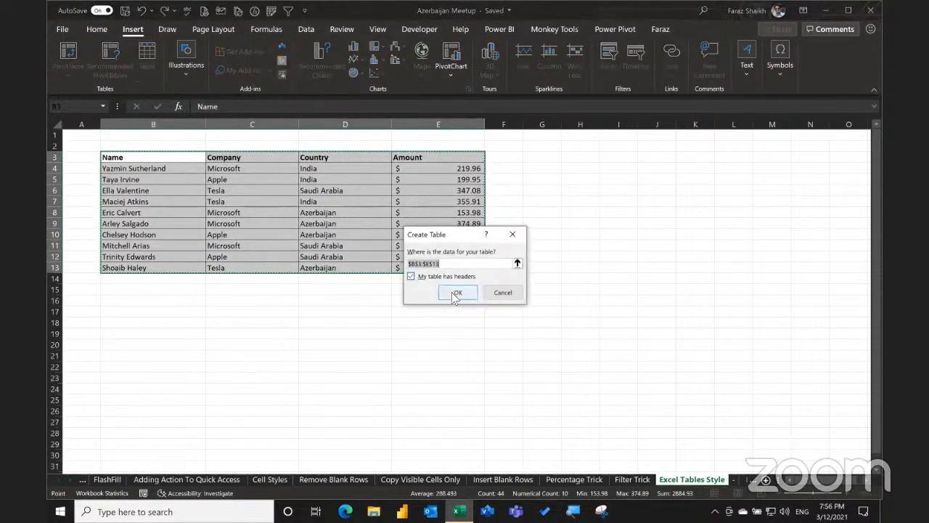
pyautogui.click(456, 293)
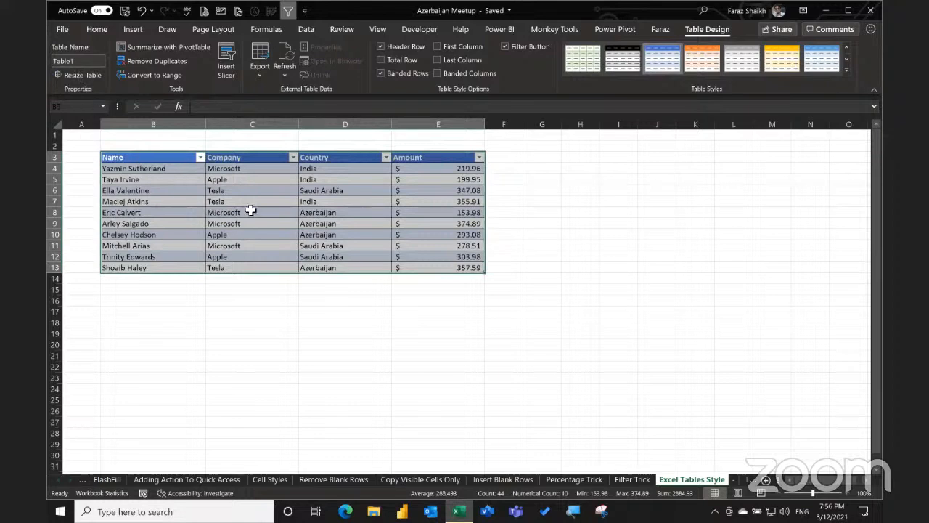
pyautogui.click(88, 60)
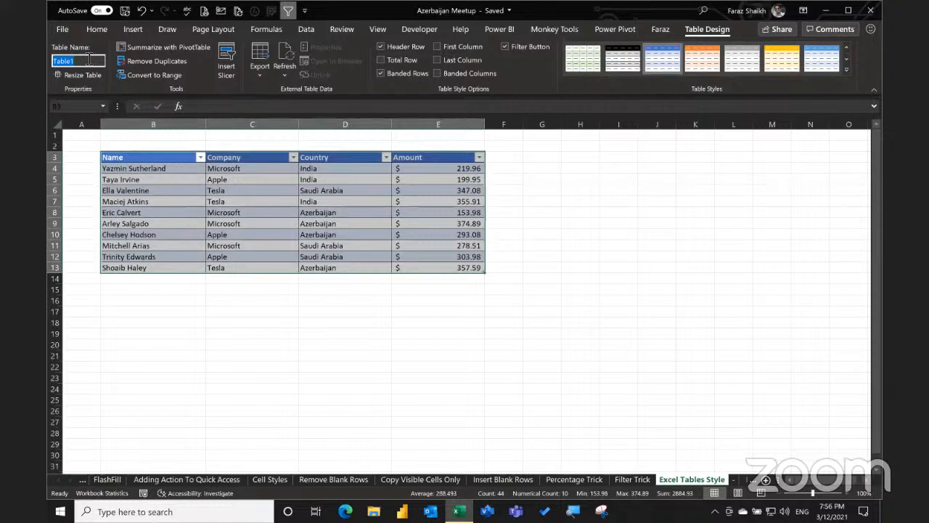
pyautogui.write('my')
pyautogui.press('Return')
pyautogui.click(167, 289)
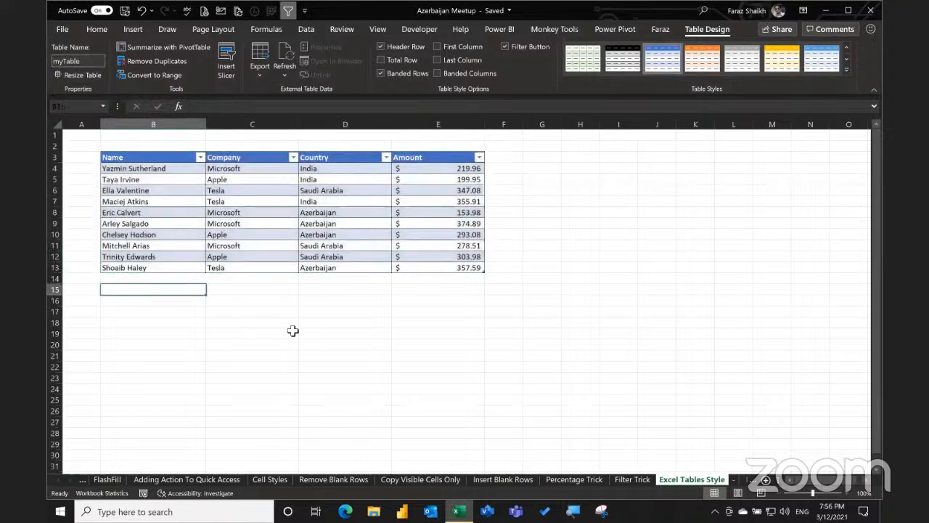
pyautogui.write('=my')
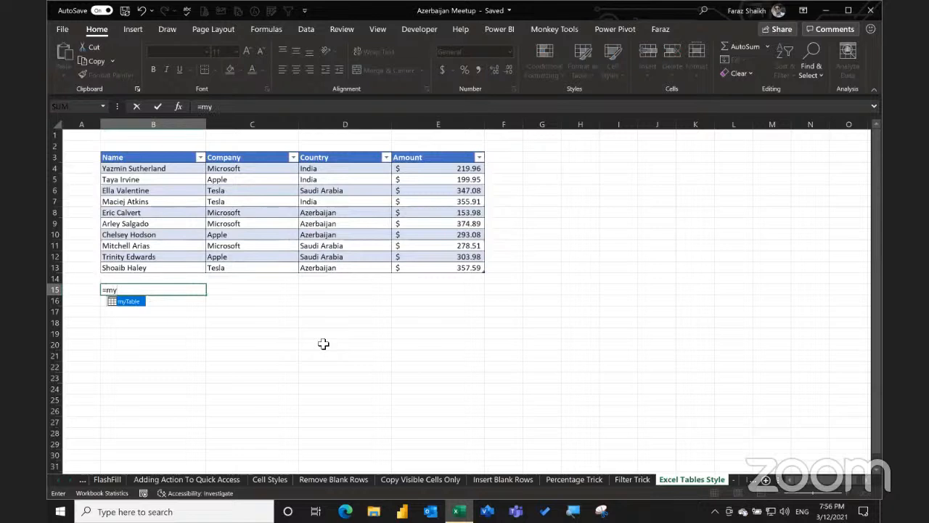
# Step: Enter =myTable[Company] in B15 to list the Company values
pyautogui.press('Tab')
pyautogui.press('Return')
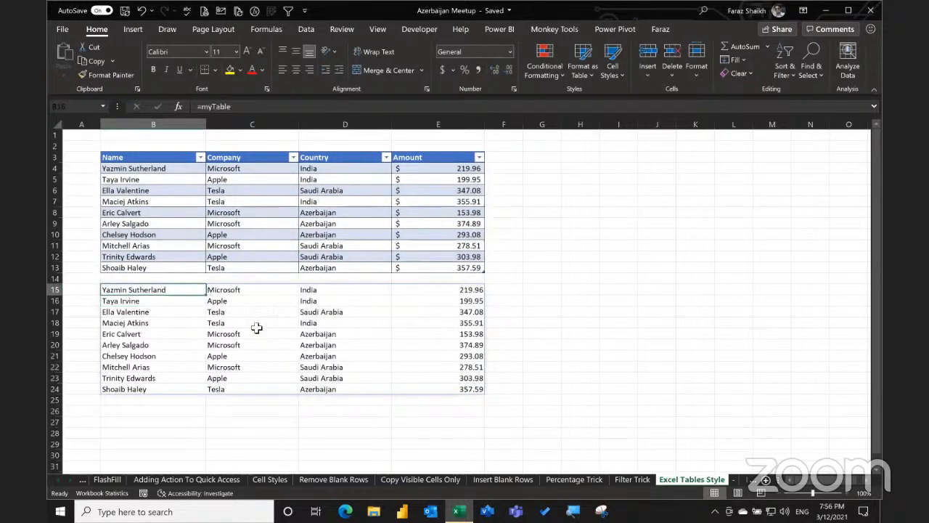
pyautogui.doubleClick(181, 291)
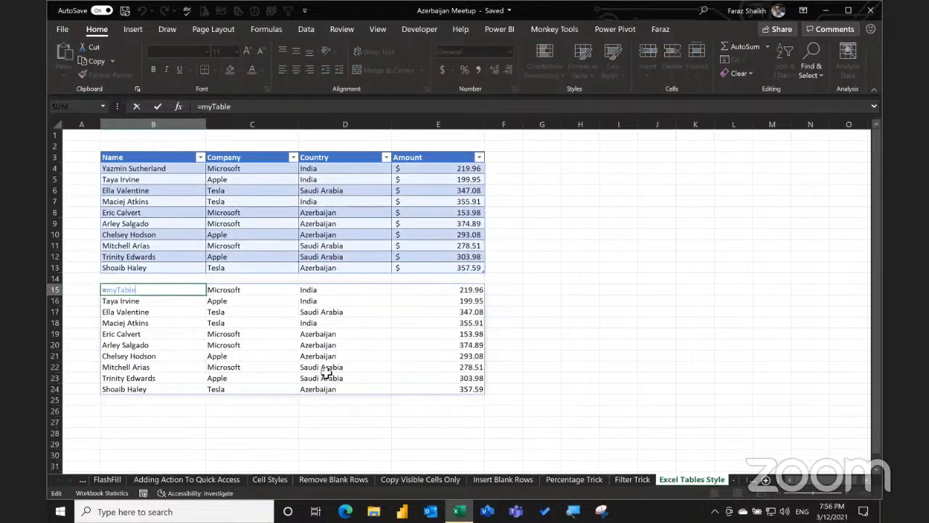
pyautogui.write('[')
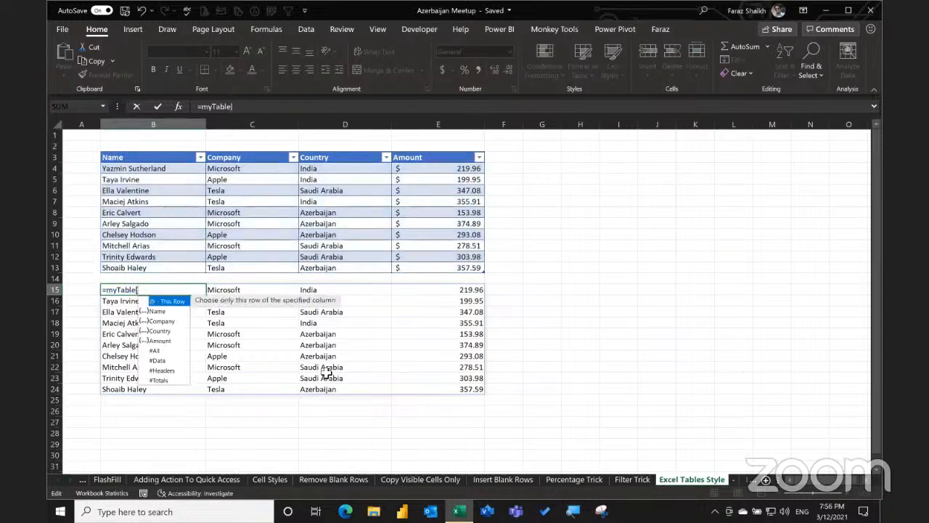
pyautogui.press('Down')
pyautogui.press('Down')
pyautogui.press('Down')
pyautogui.press('Down')
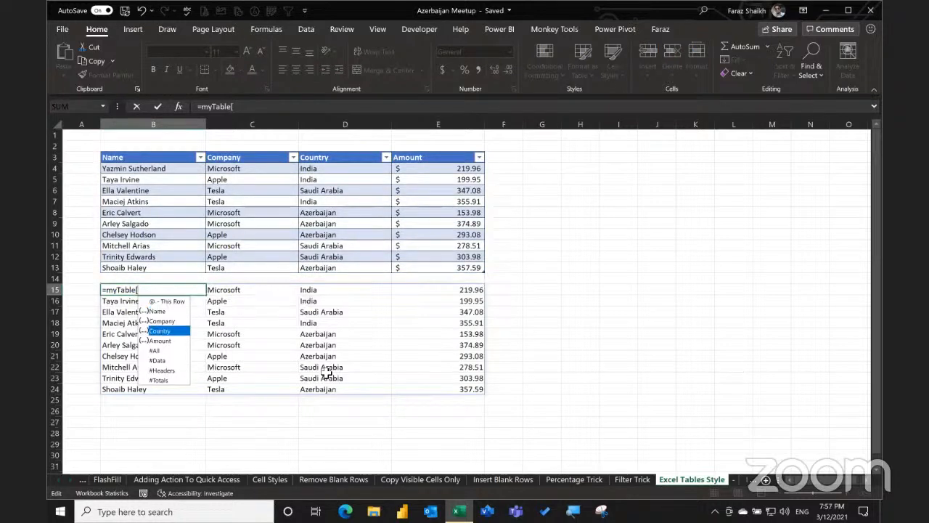
pyautogui.press('Up')
pyautogui.press('Up')
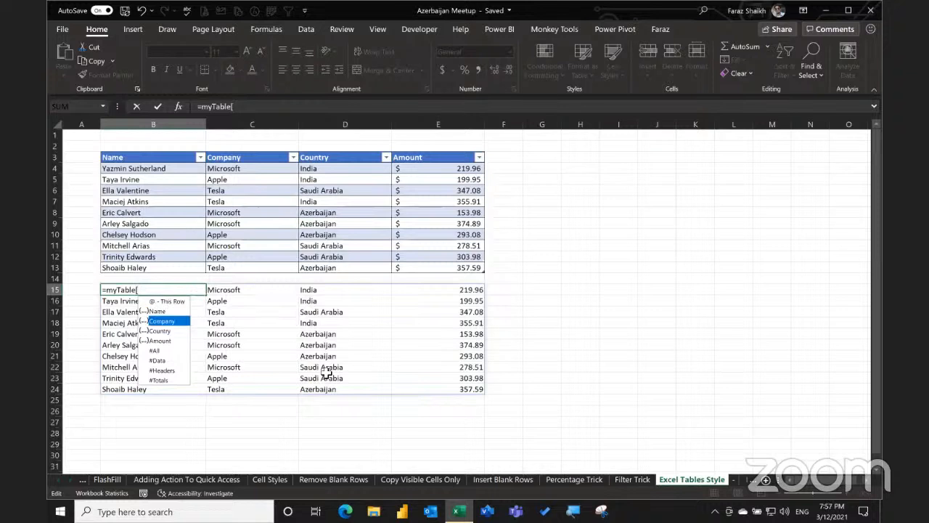
pyautogui.press('Tab')
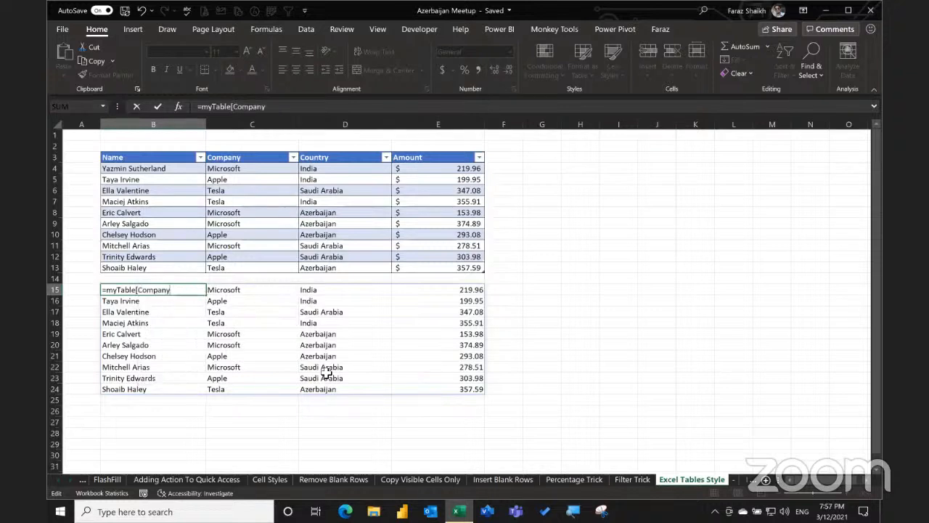
pyautogui.write(']')
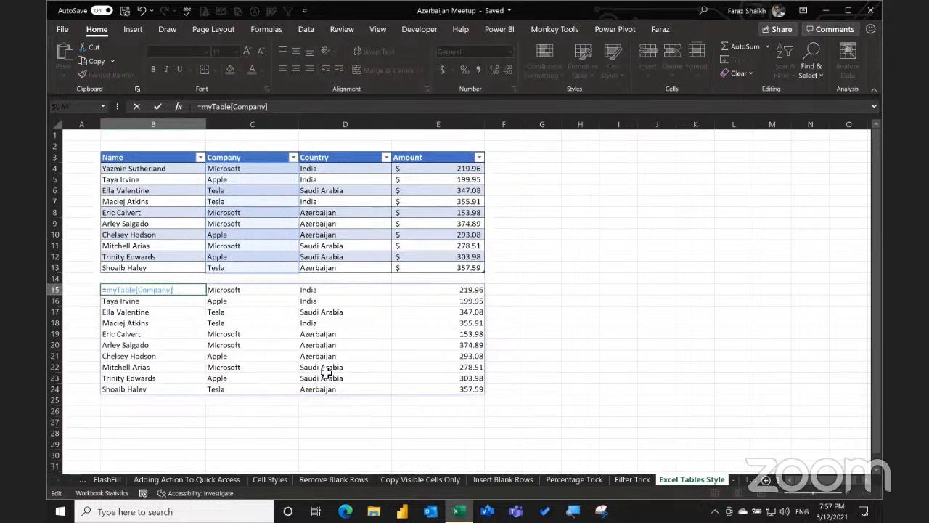
pyautogui.press('Return')
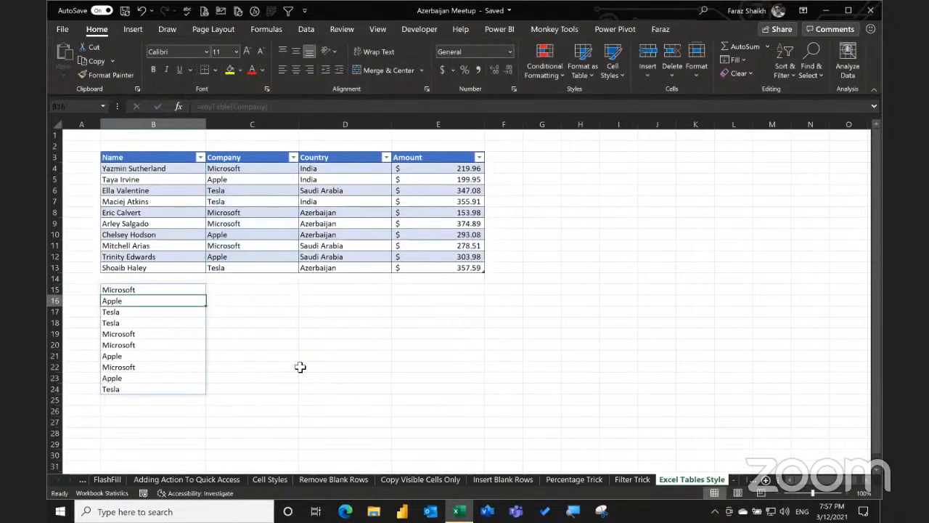
# Step: Change B15 to =myTable[#Headers] so the four headers spill across row 15
pyautogui.click(187, 291)
pyautogui.doubleClick(187, 292)
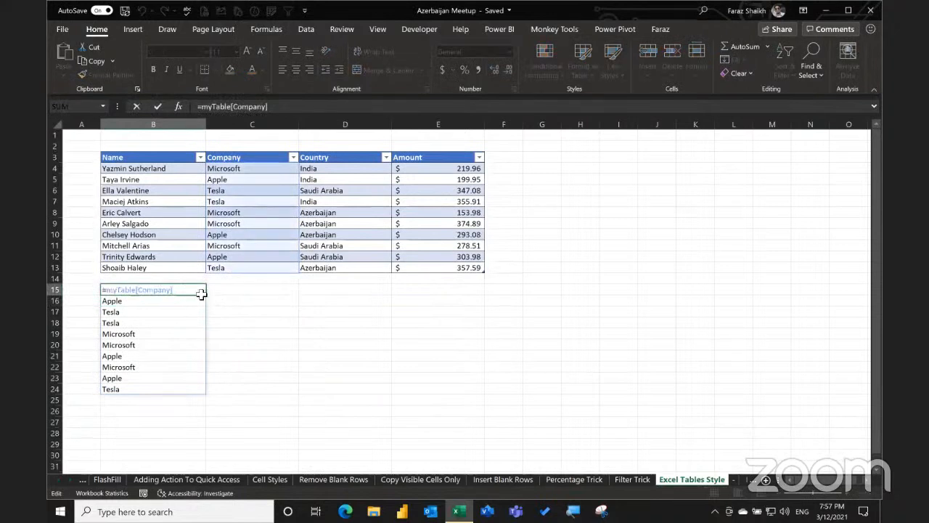
pyautogui.press('BackSpace')
pyautogui.press('BackSpace')
pyautogui.press('BackSpace')
pyautogui.press('BackSpace')
pyautogui.press('BackSpace')
pyautogui.press('BackSpace')
pyautogui.press('BackSpace')
pyautogui.press('BackSpace')
pyautogui.press('BackSpace')
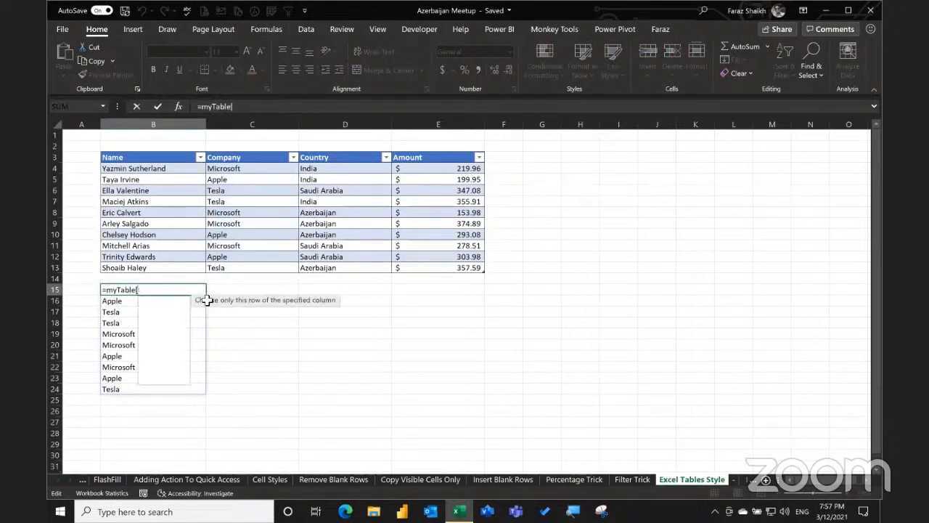
pyautogui.write('[')
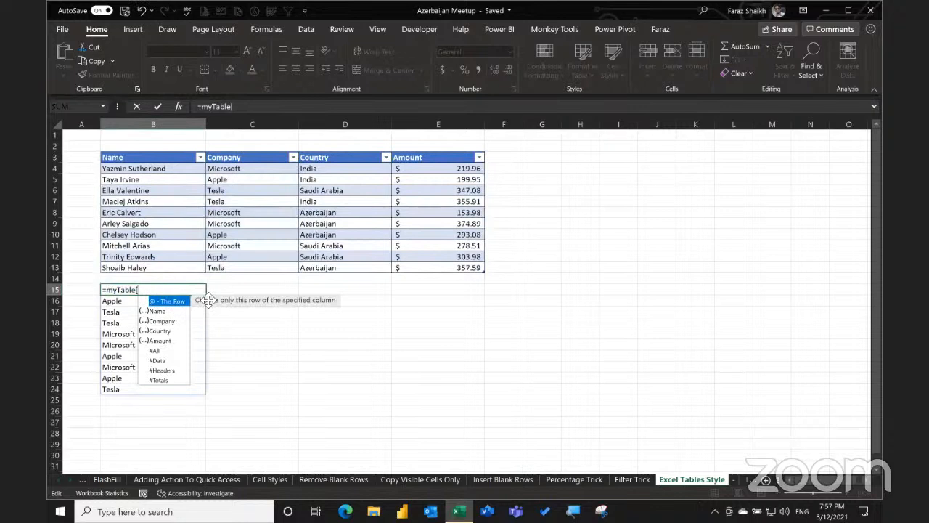
pyautogui.press('Down')
pyautogui.press('Down')
pyautogui.press('Down')
pyautogui.press('Down')
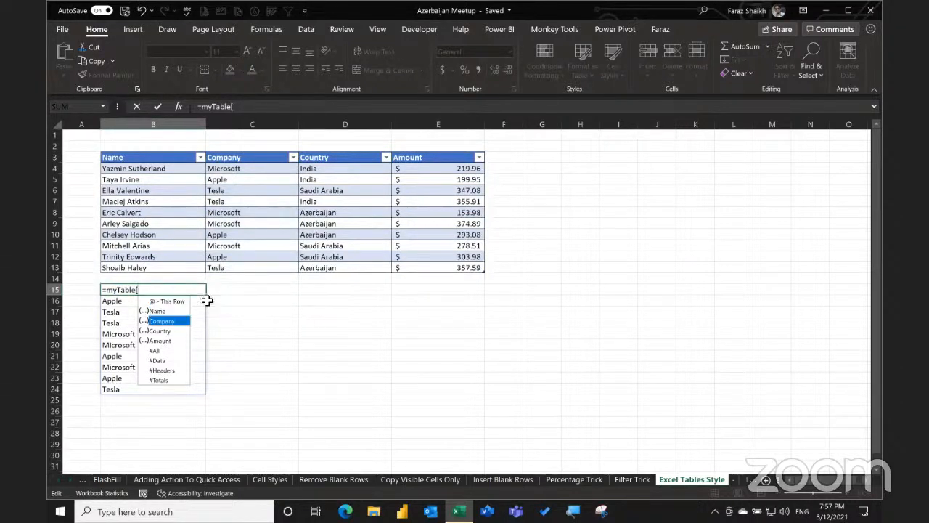
pyautogui.press('Down')
pyautogui.press('Down')
pyautogui.press('Down')
pyautogui.press('Tab')
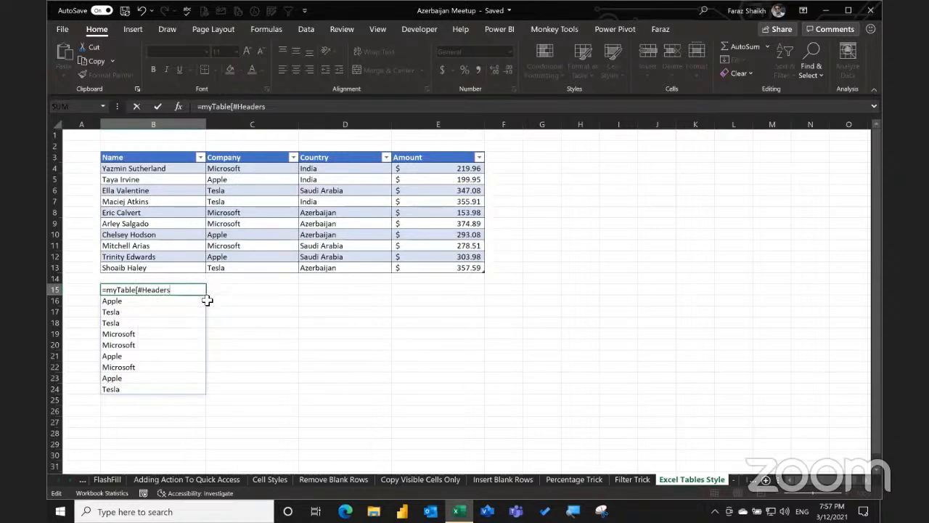
pyautogui.write(']')
pyautogui.press('Return')
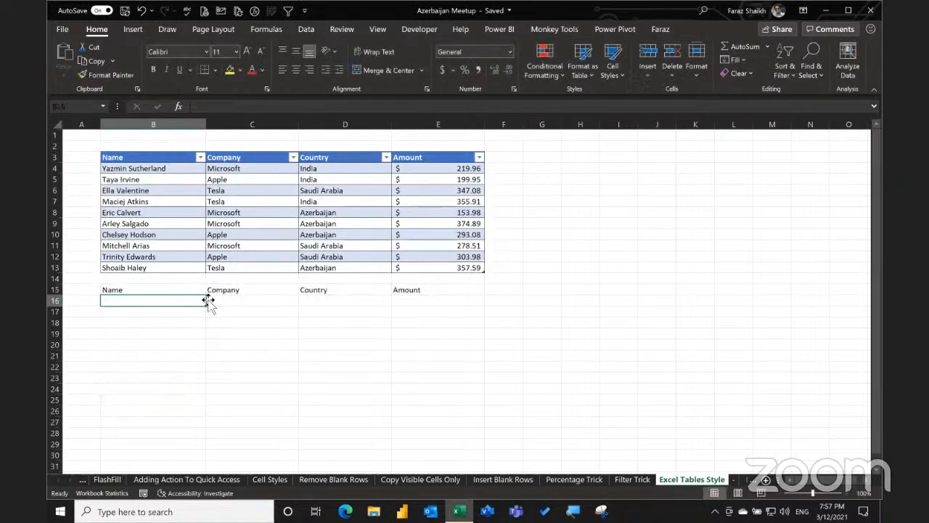
pyautogui.click(192, 289)
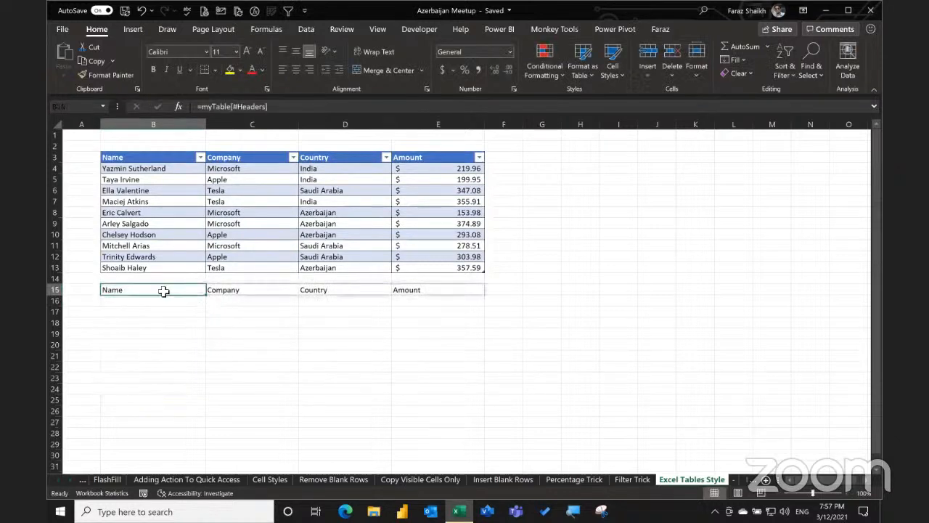
pyautogui.doubleClick(116, 289)
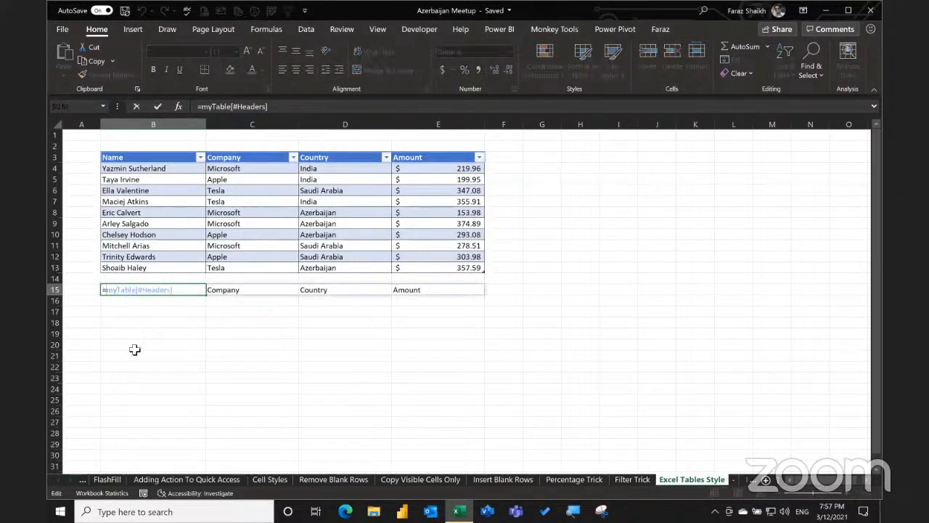
# Step: Change B15 to =TRANSPOSE(myTable[#Headers]) so Name, Company, Country, Amount run down B15:B18
pyautogui.write('tra')
pyautogui.press('Tab')
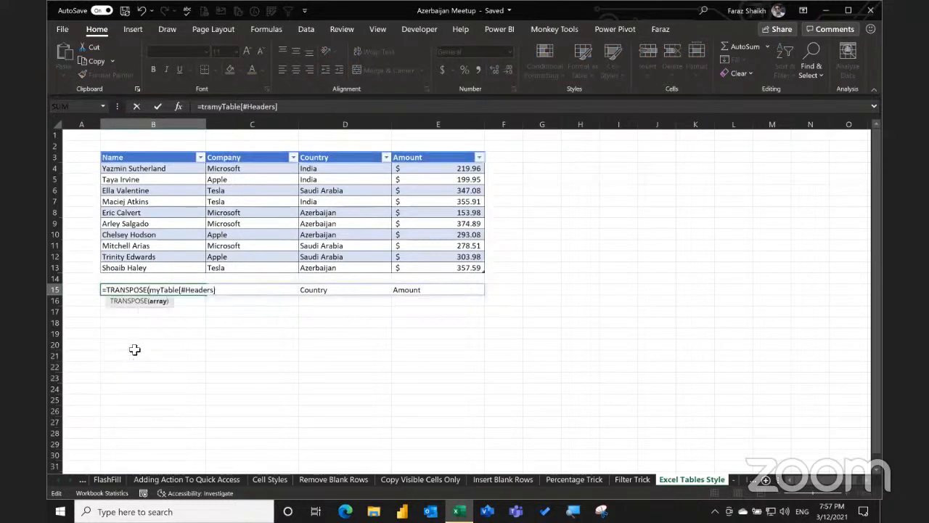
pyautogui.write(')')
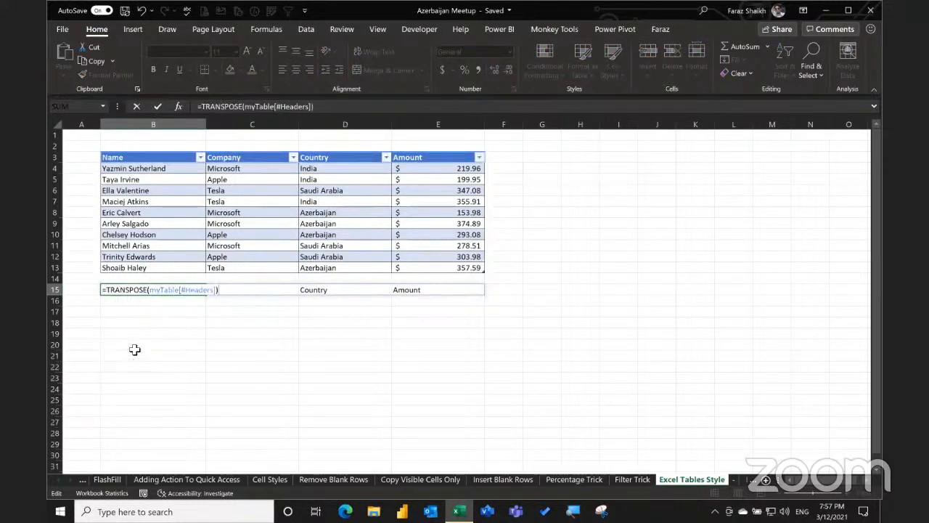
pyautogui.press('Return')
pyautogui.moveTo(142, 288); pyautogui.dragTo(141, 325)
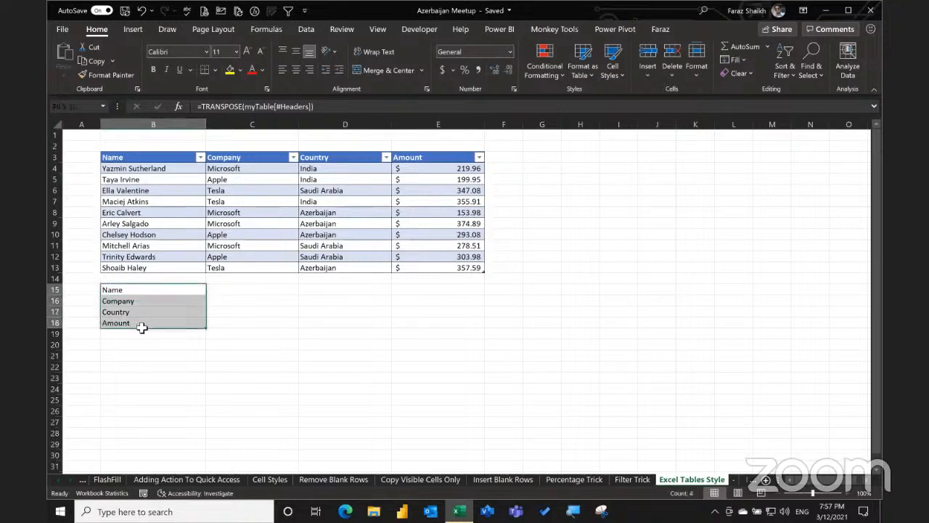
pyautogui.click(151, 290)
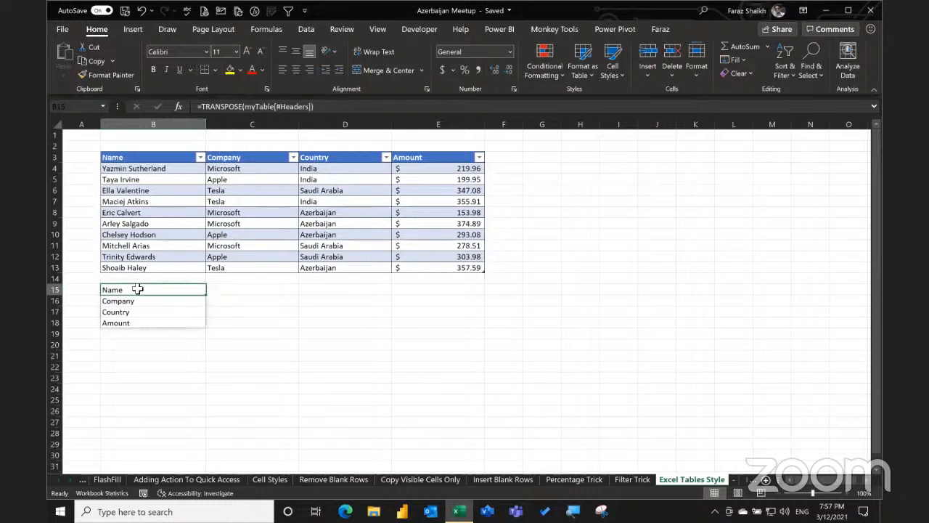
pyautogui.doubleClick(119, 289)
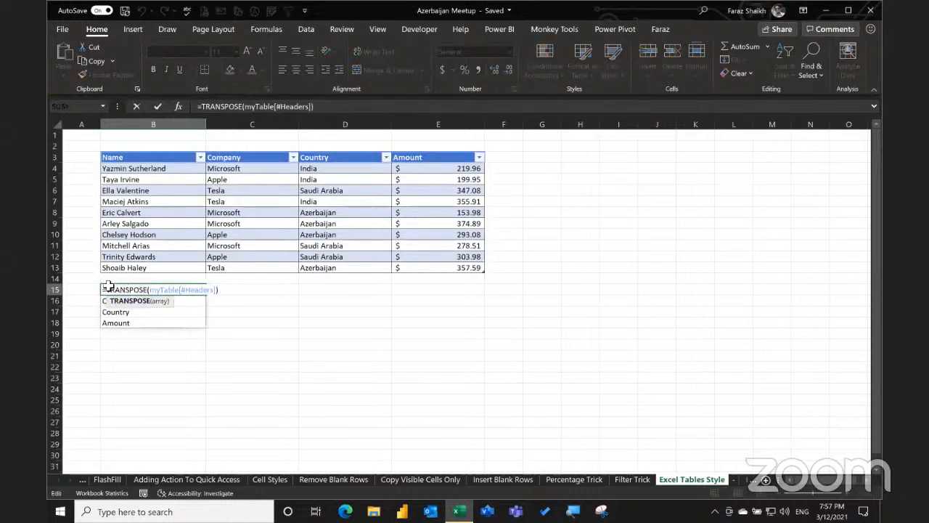
# Step: Strip TRANSPOSE and #Headers from B15's formula so it references myTable[Country]
pyautogui.doubleClick(124, 290)
pyautogui.press('BackSpace')
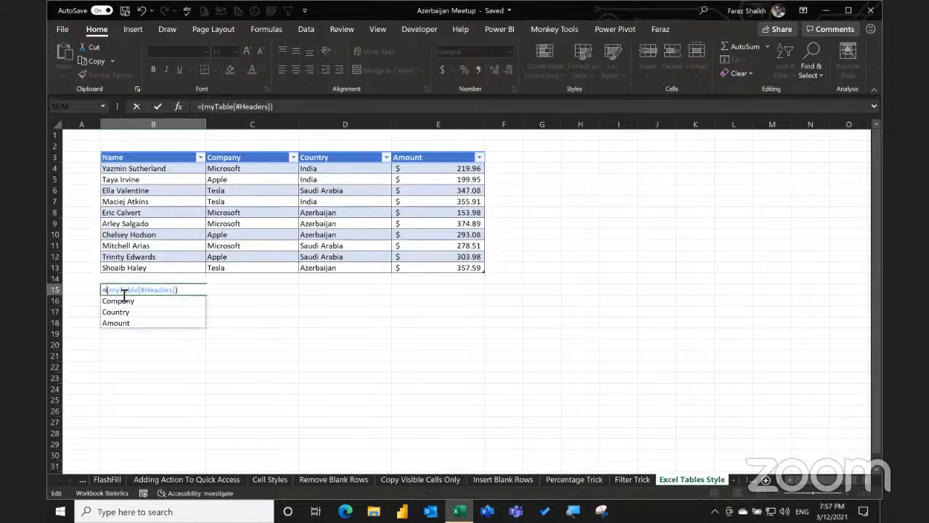
pyautogui.press('Return')
pyautogui.doubleClick(179, 290)
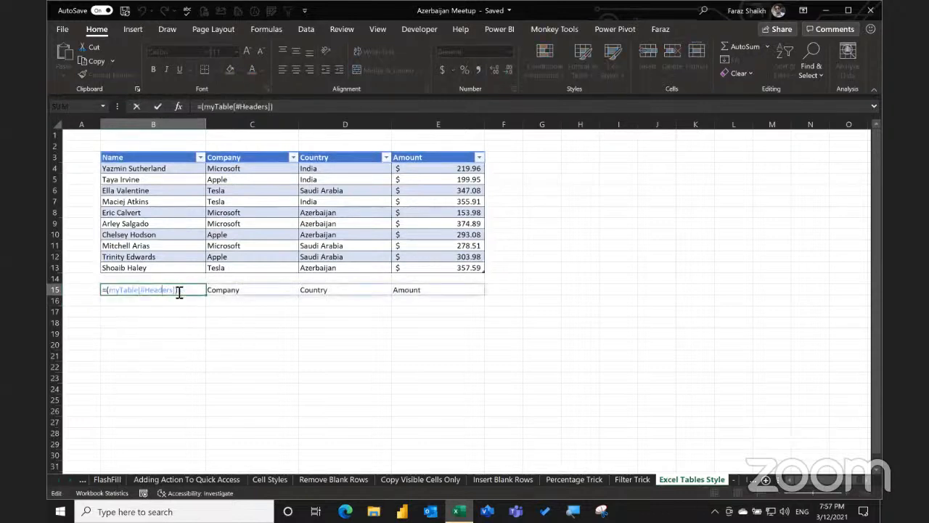
pyautogui.press('BackSpace')
pyautogui.press('BackSpace')
pyautogui.press('BackSpace')
pyautogui.press('BackSpace')
pyautogui.press('BackSpace')
pyautogui.press('BackSpace')
pyautogui.press('BackSpace')
pyautogui.press('BackSpace')
pyautogui.press('BackSpace')
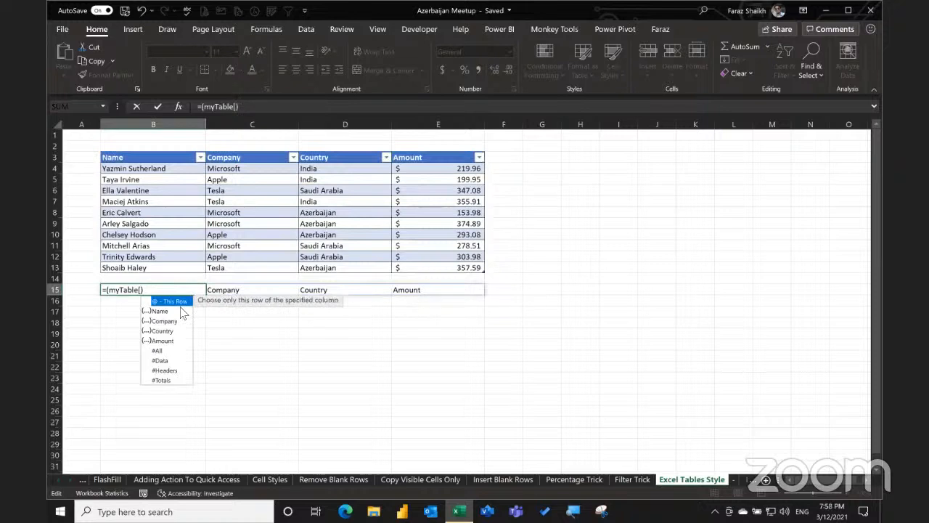
pyautogui.press('Down')
pyautogui.press('Down')
pyautogui.press('Down')
pyautogui.press('Tab')
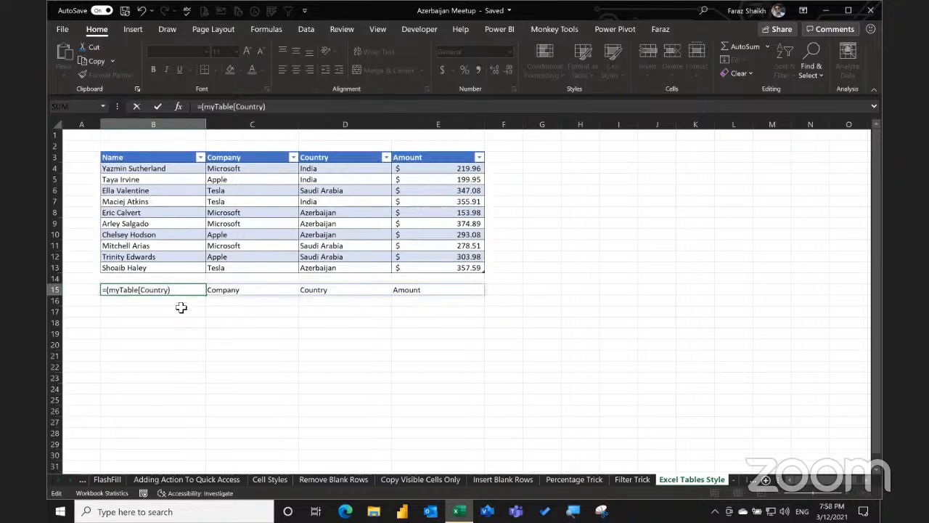
pyautogui.press('Return')
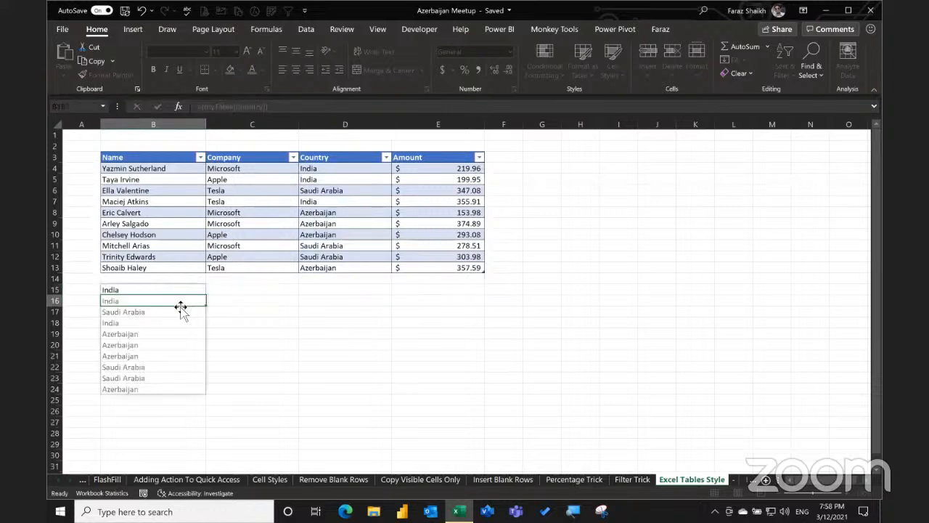
# Step: Wrap the Country reference in UNIQUE to list the distinct countries
pyautogui.click(137, 288)
pyautogui.doubleClick(109, 291)
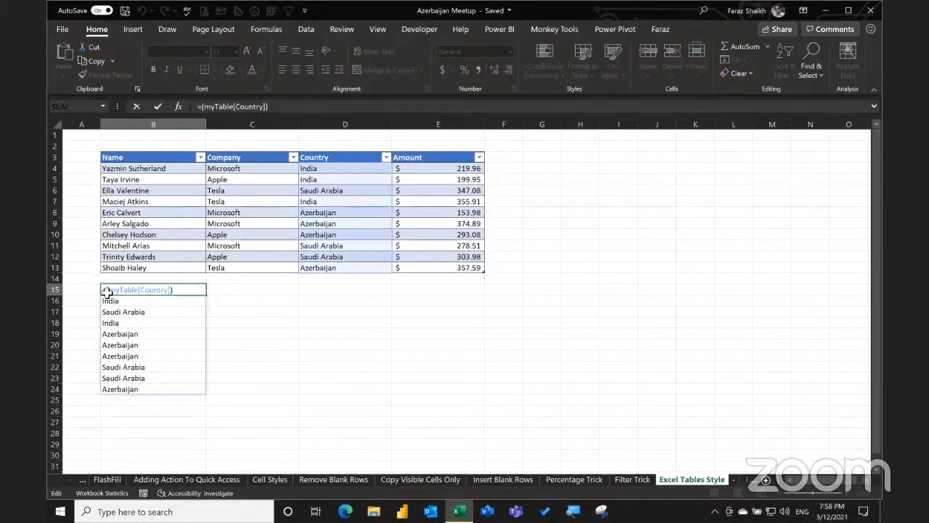
pyautogui.write('un')
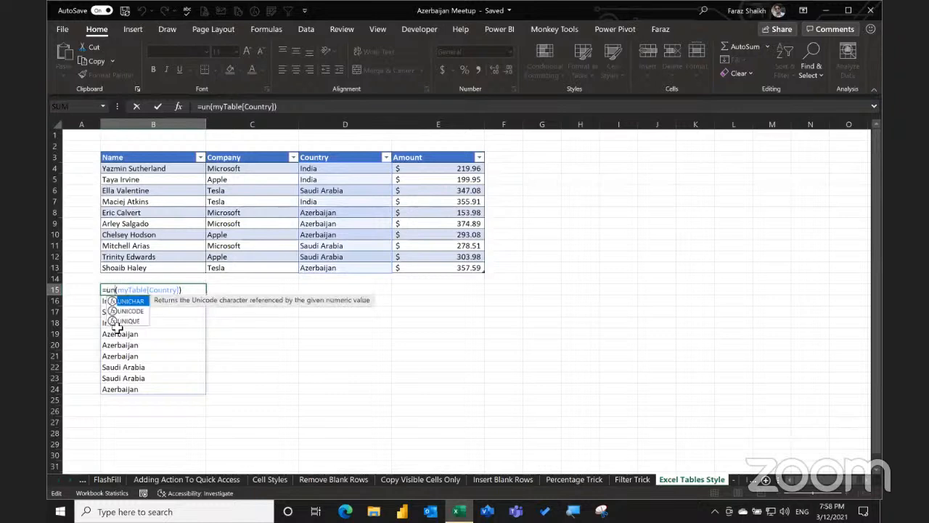
pyautogui.press('Down')
pyautogui.press('Down')
pyautogui.press('Tab')
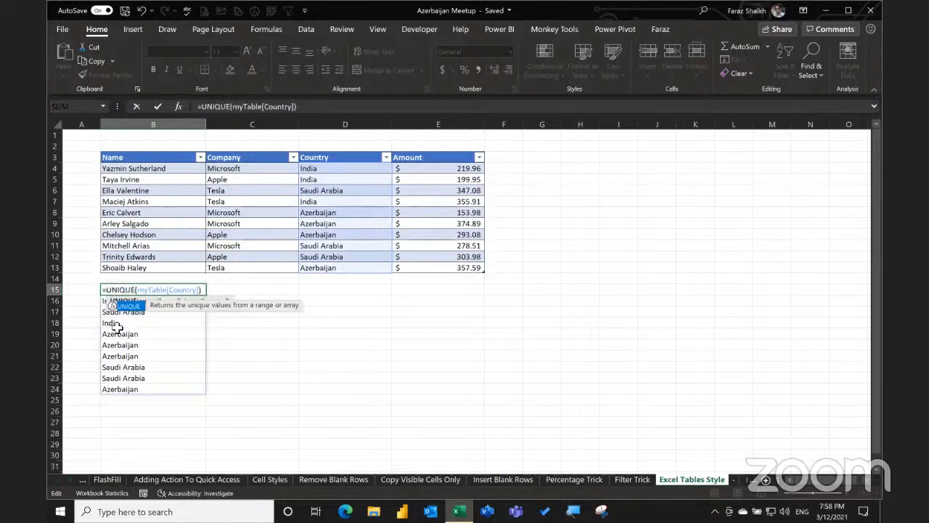
pyautogui.press('Return')
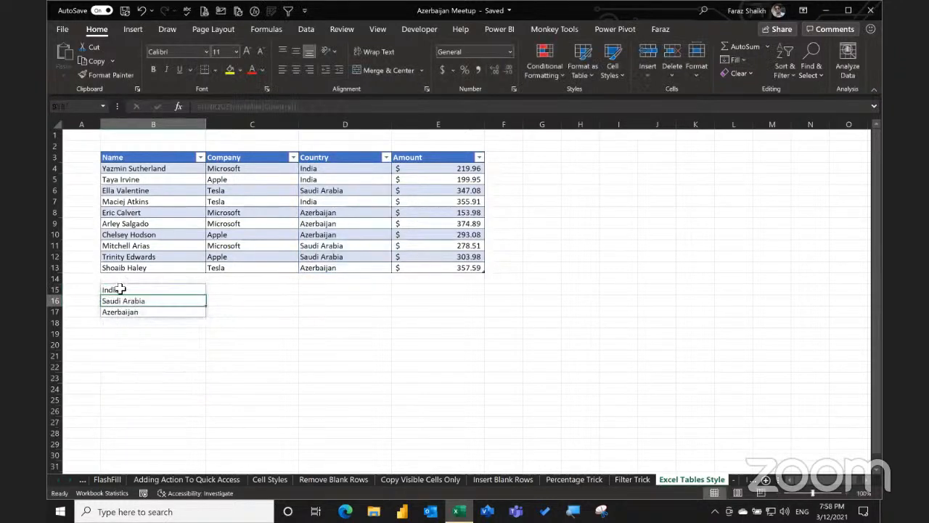
# Step: Wrap UNIQUE in COUNTA so B15 returns 3, then review the formula unchanged
pyautogui.doubleClick(113, 290)
pyautogui.write('cpun')
pyautogui.press('BackSpace')
pyautogui.press('BackSpace')
pyautogui.press('BackSpace')
pyautogui.write('ount')
pyautogui.press('Down')
pyautogui.press('Tab')
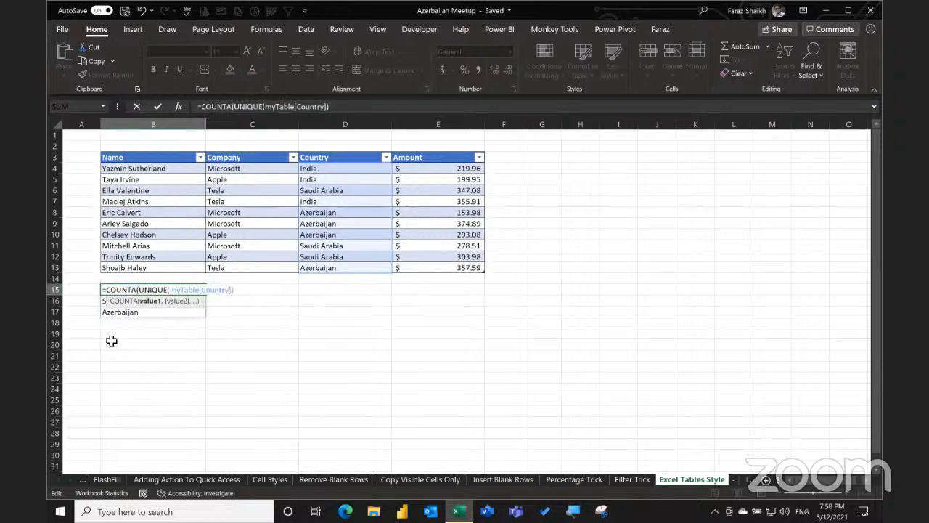
pyautogui.write(')')
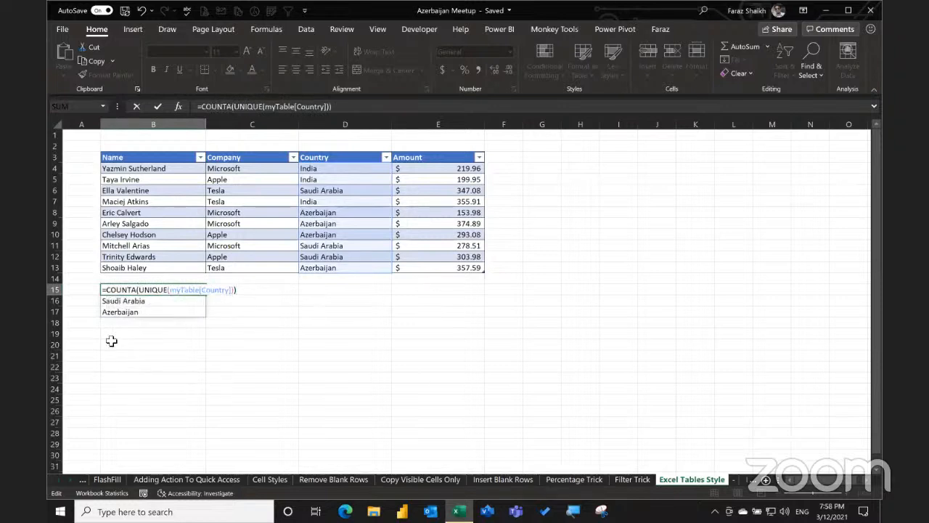
pyautogui.press('Return')
pyautogui.click(150, 289)
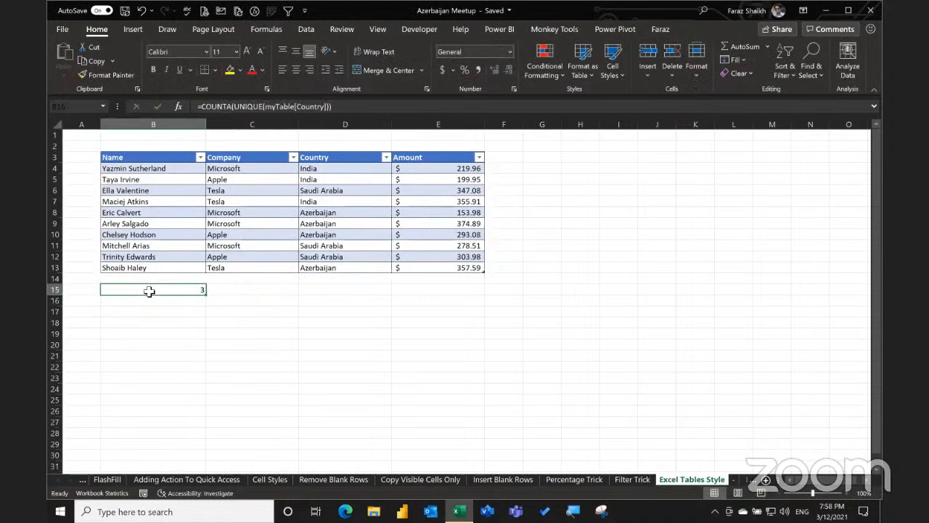
pyautogui.doubleClick(150, 289)
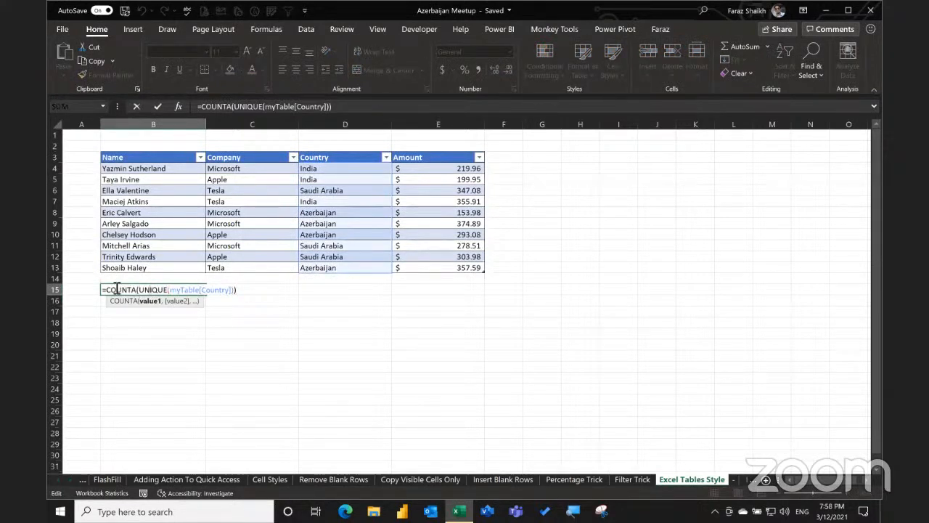
pyautogui.press('Escape')
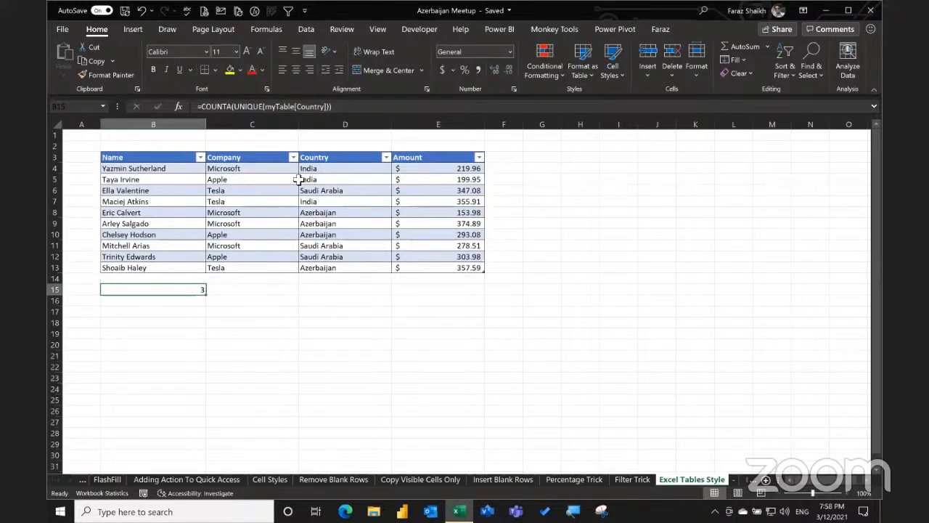
# Step: Move the count cell to N5 and draw a rectangle beside the table over G4:J5
pyautogui.moveTo(165, 295); pyautogui.dragTo(794, 182)
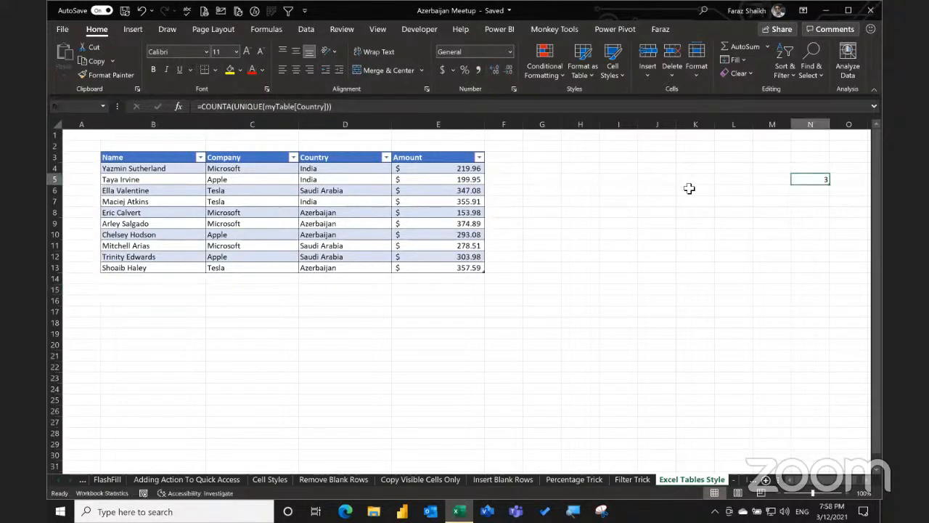
pyautogui.click(141, 33)
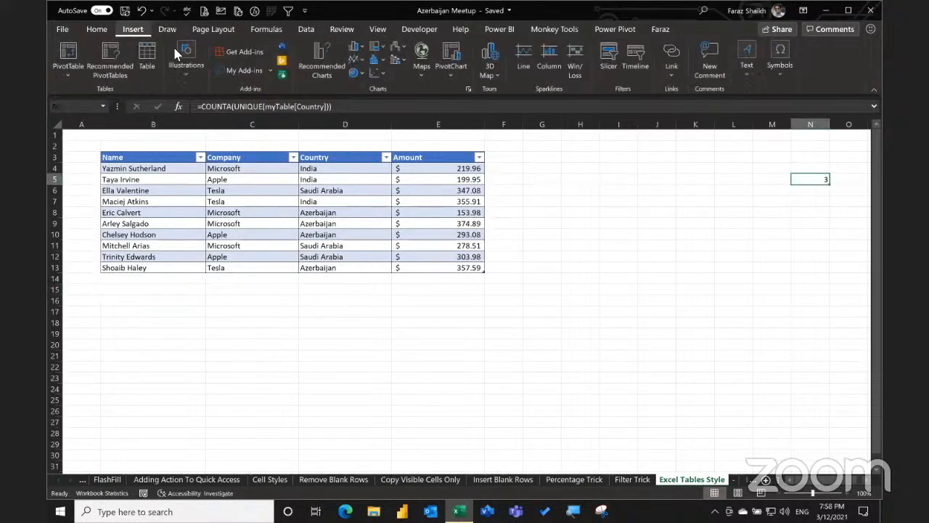
pyautogui.click(174, 74)
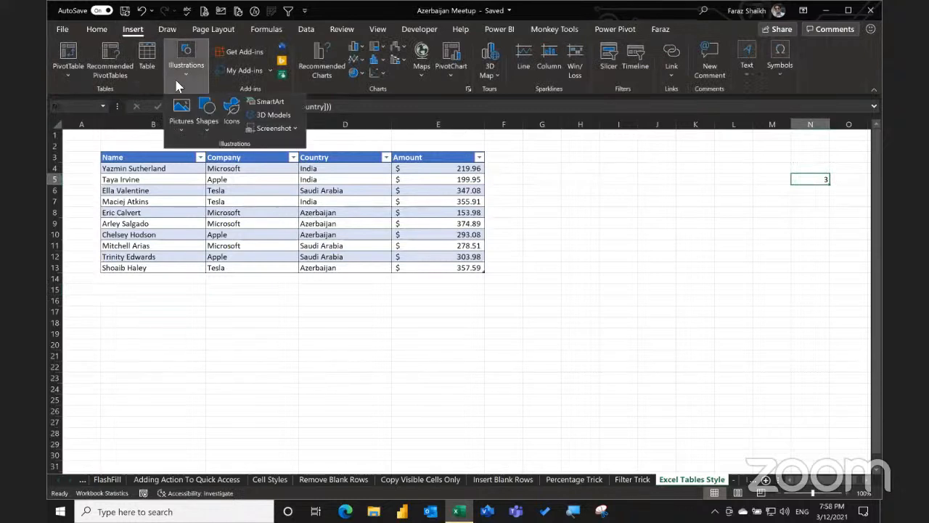
pyautogui.click(204, 125)
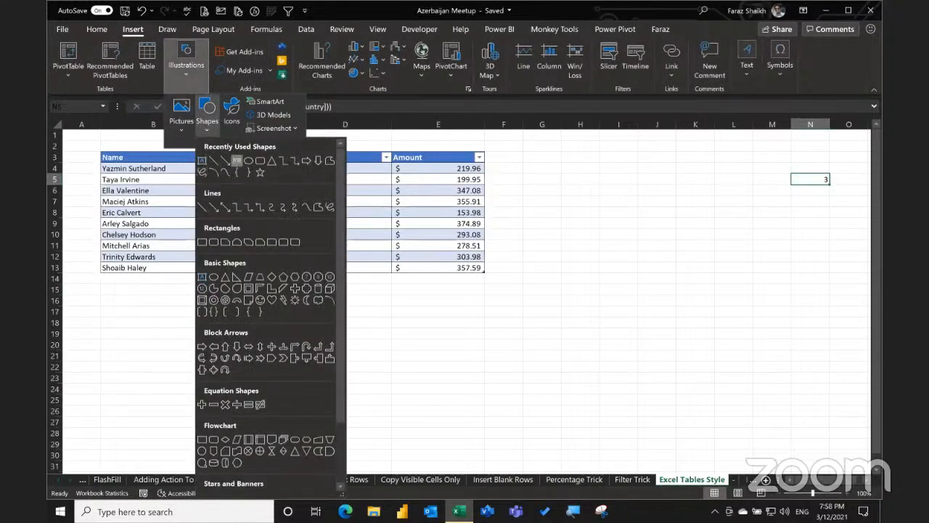
pyautogui.click(230, 166)
pyautogui.moveTo(533, 158); pyautogui.dragTo(660, 205)
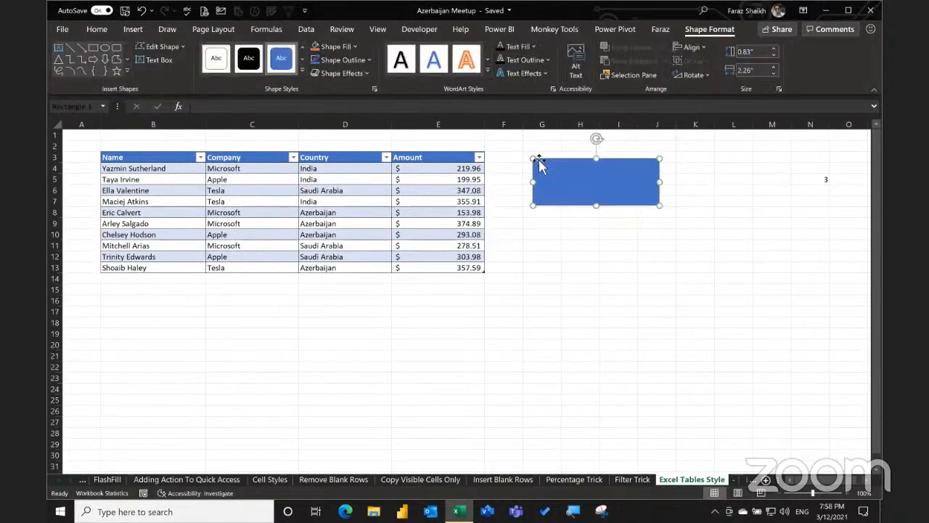
# Step: Link the rectangle's text to cell N5 with =$N$5
pyautogui.click(252, 106)
pyautogui.write('=')
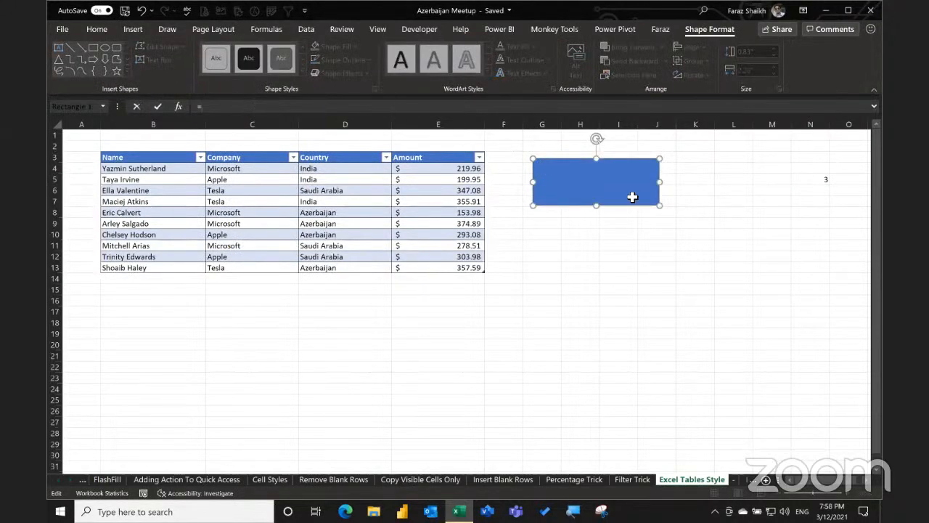
pyautogui.click(811, 181)
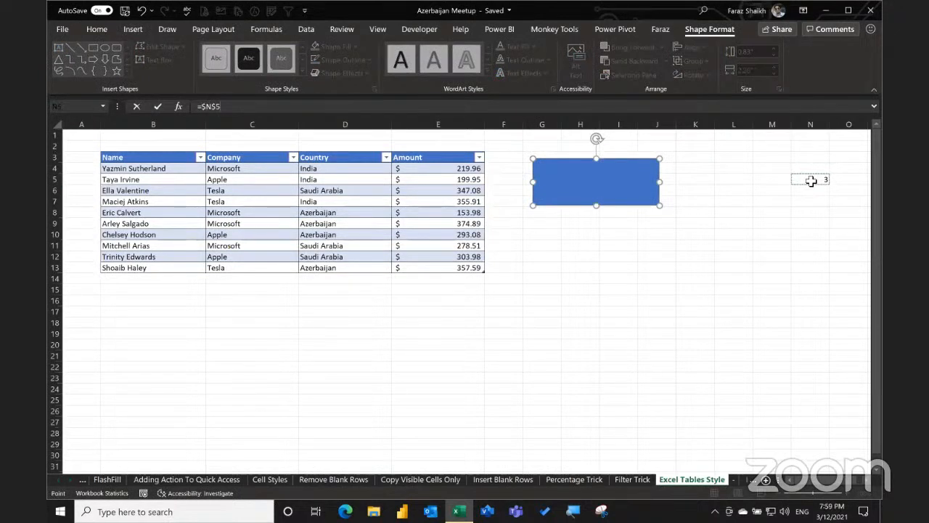
pyautogui.press('Return')
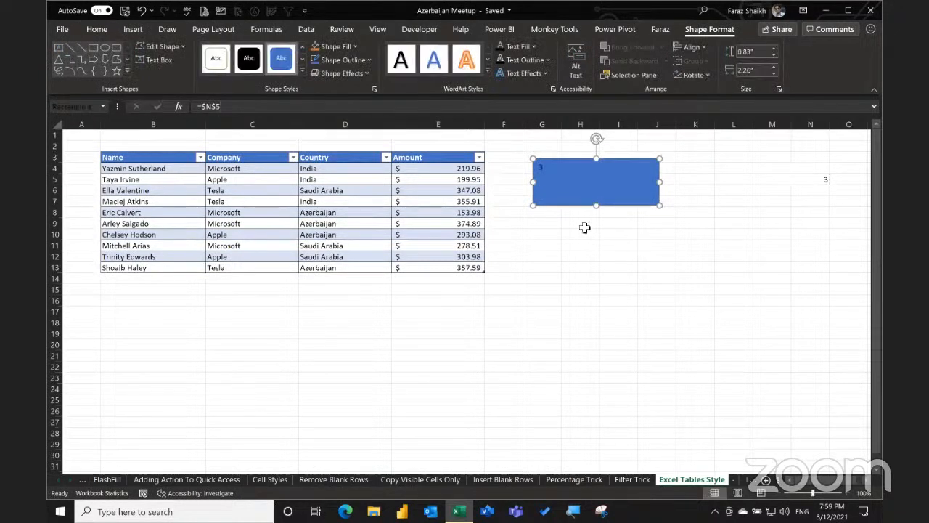
# Step: Format the rectangle's number as centred white 24-pt Montserrat and make the shape shorter
pyautogui.click(98, 30)
pyautogui.click(247, 52)
pyautogui.click(247, 51)
pyautogui.click(247, 51)
pyautogui.click(247, 51)
pyautogui.click(247, 52)
pyautogui.click(247, 52)
pyautogui.click(184, 54)
pyautogui.write('Mont')
pyautogui.press('Return')
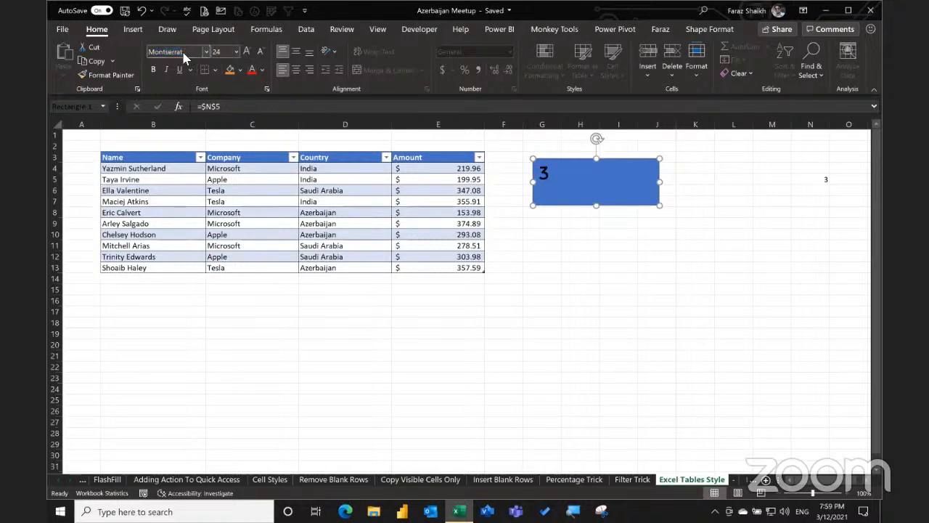
pyautogui.click(295, 70)
pyautogui.click(262, 69)
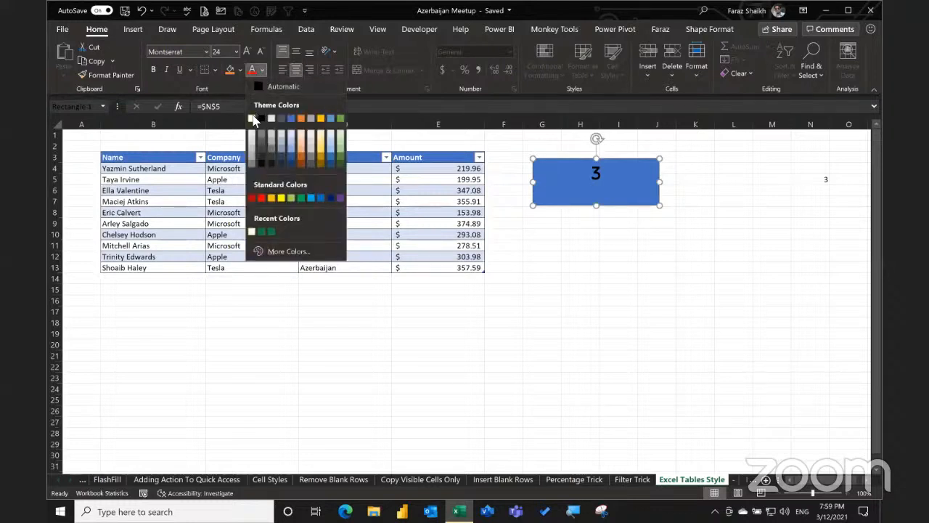
pyautogui.click(253, 117)
pyautogui.moveTo(597, 206); pyautogui.dragTo(586, 190)
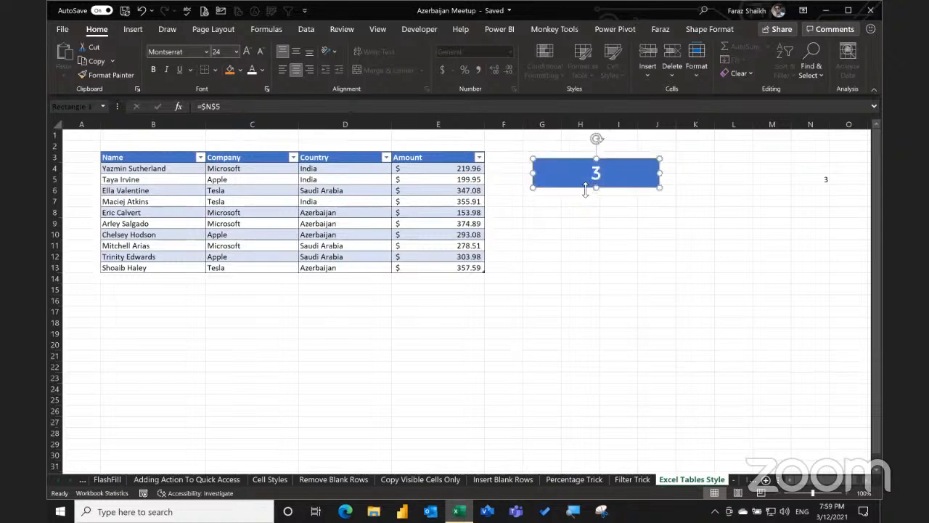
pyautogui.click(352, 244)
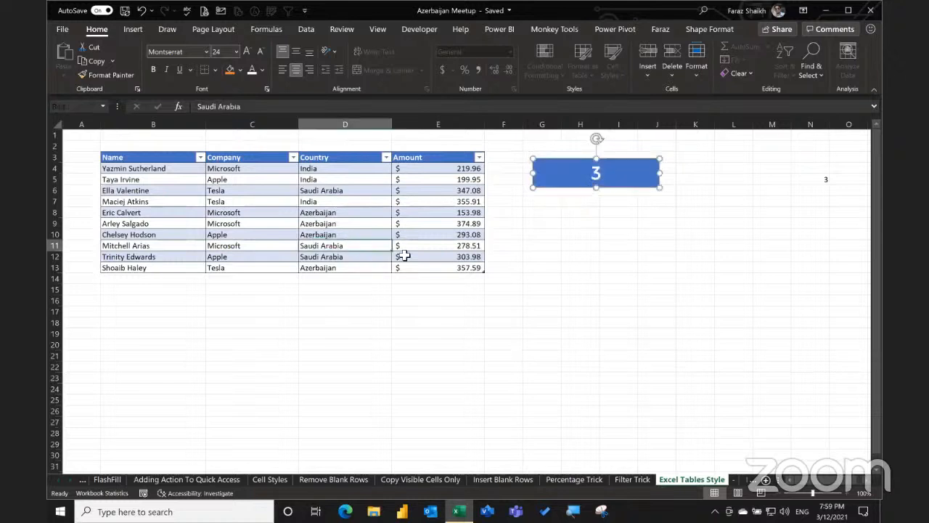
# Step: Change D8's country to USA so the count rises to 4
pyautogui.click(335, 212)
pyautogui.write('USA')
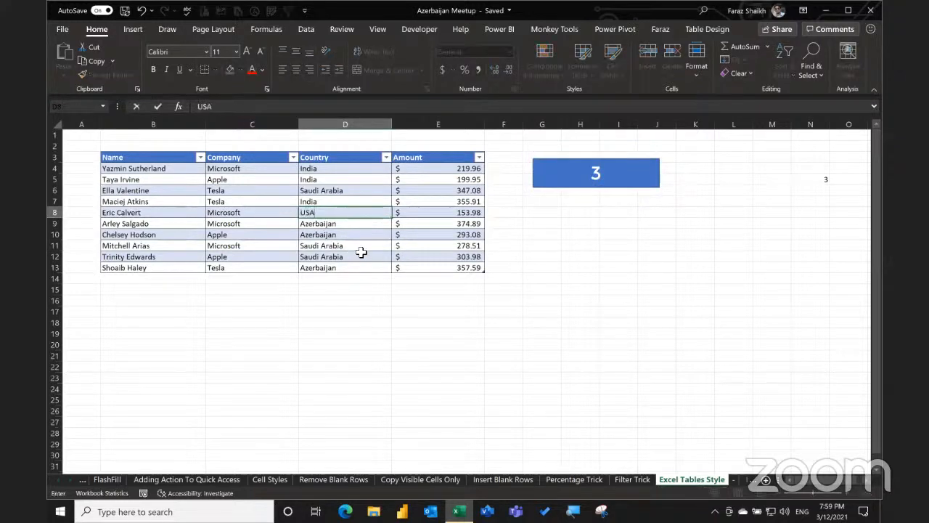
pyautogui.press('Return')
# Step: Move the count rectangle left, closer to the table
pyautogui.click(618, 180)
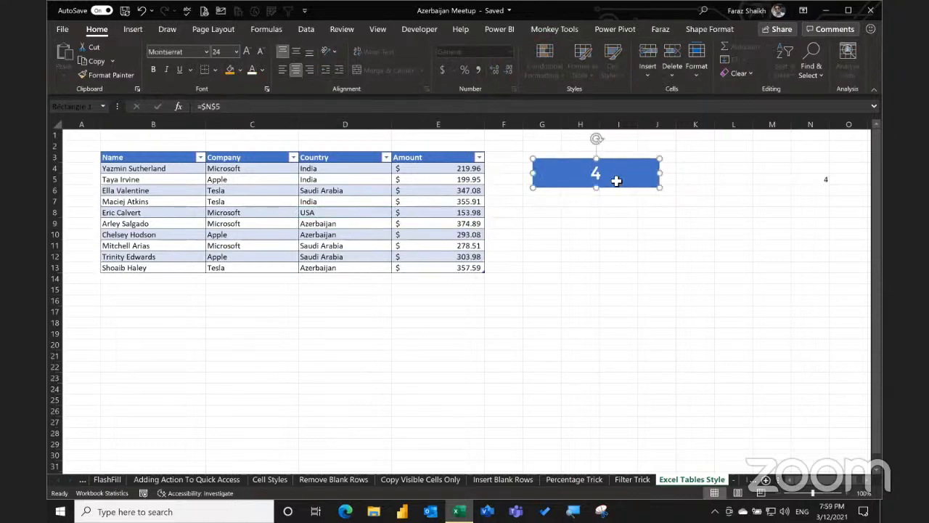
pyautogui.moveTo(572, 187); pyautogui.dragTo(540, 182)
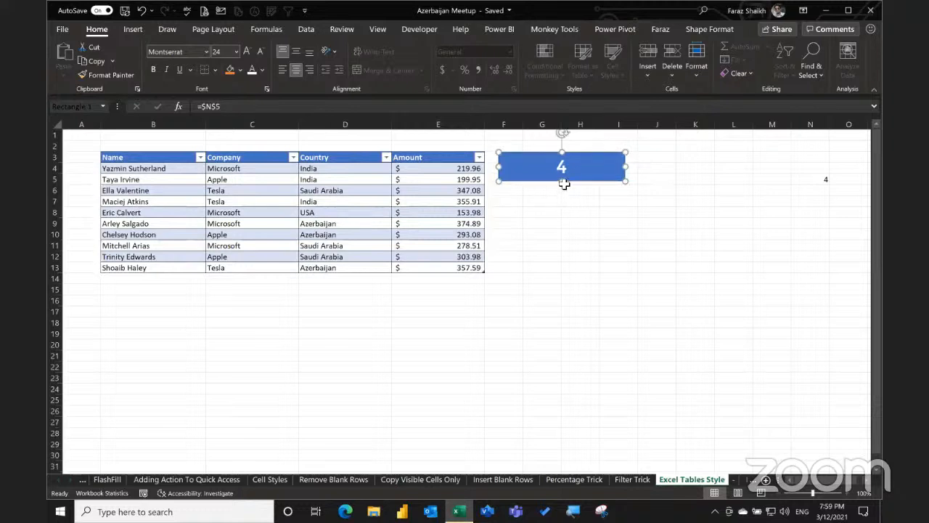
pyautogui.click(541, 191)
pyautogui.click(527, 167)
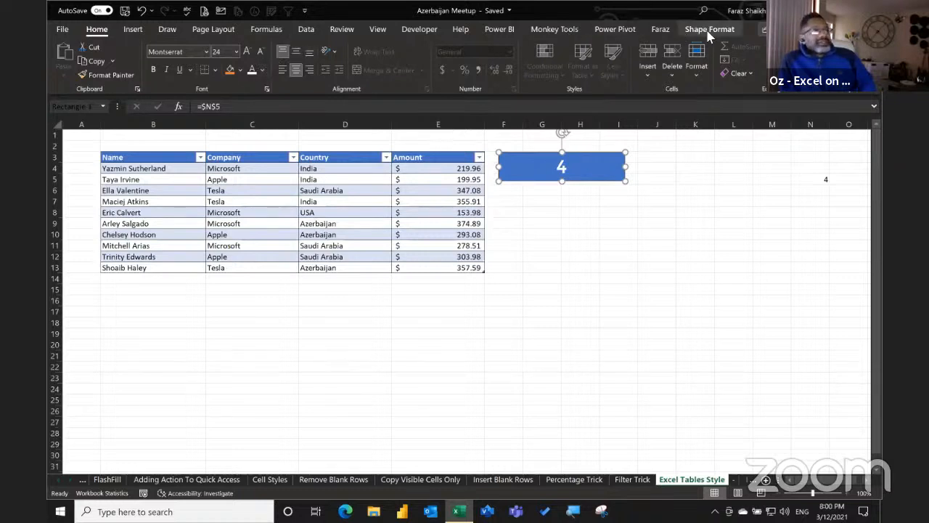
pyautogui.click(678, 31)
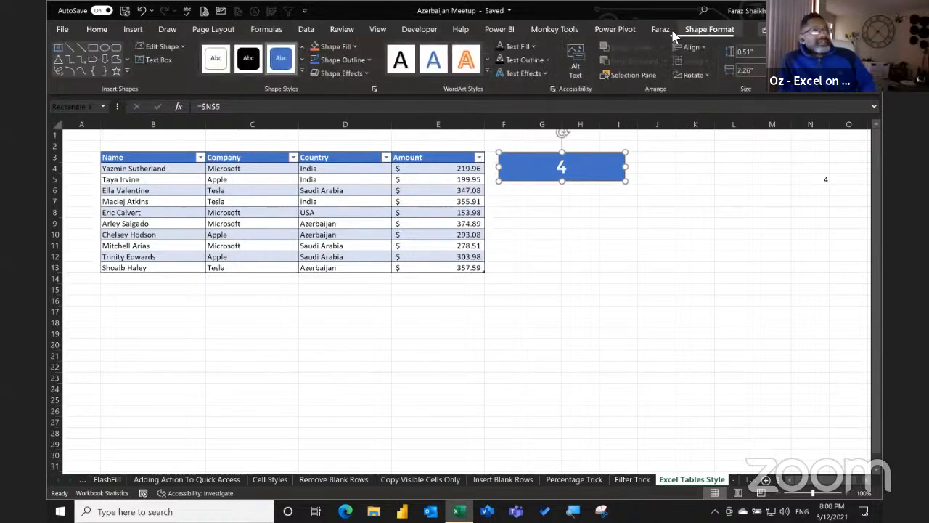
# Step: Fill the count rectangle with custom hex colour 107C42 and nudge it slightly right
pyautogui.click(354, 47)
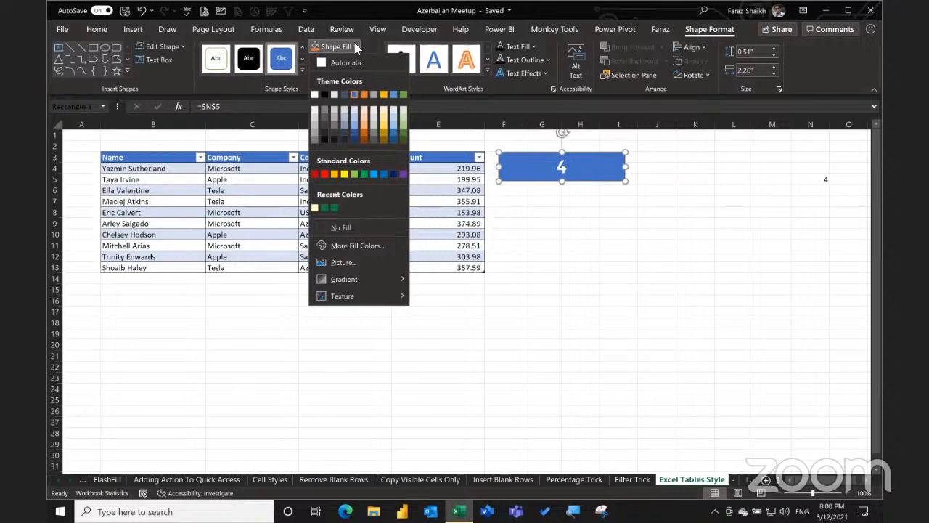
pyautogui.click(347, 247)
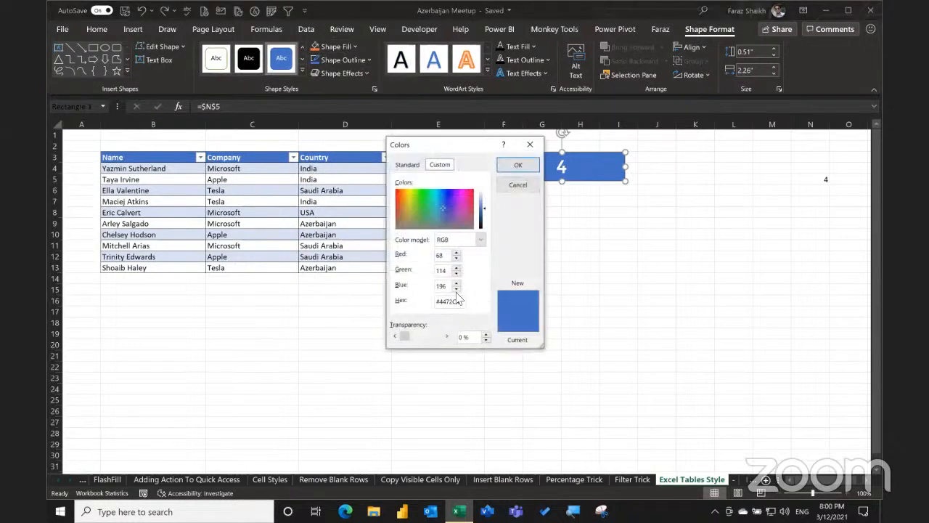
pyautogui.doubleClick(457, 302)
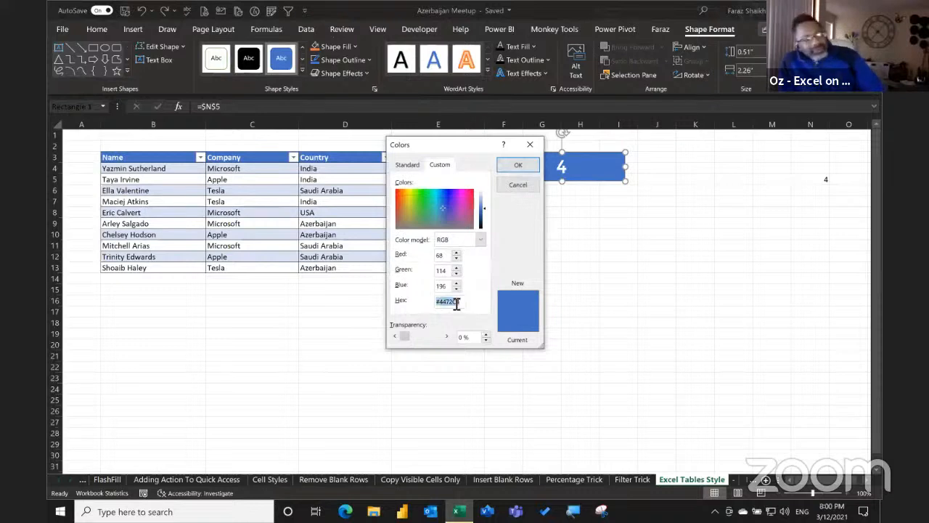
pyautogui.write('107c42')
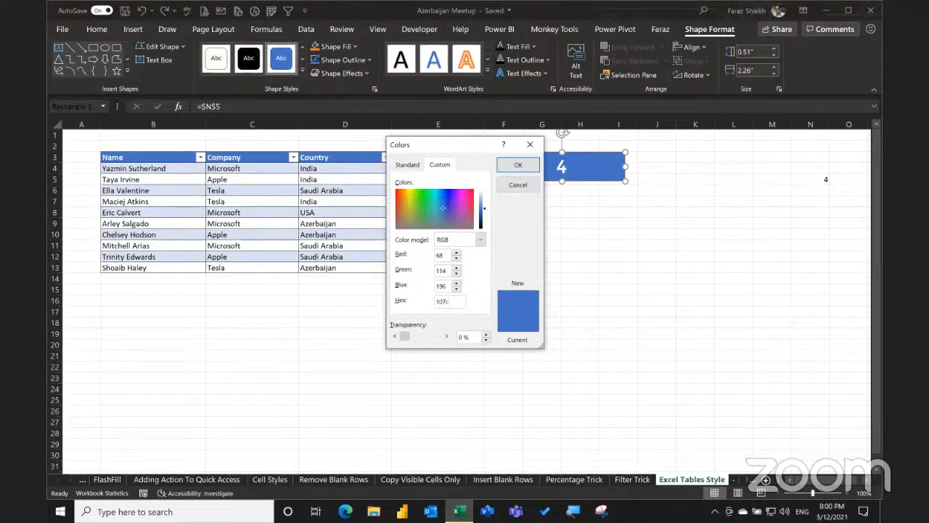
pyautogui.click(518, 165)
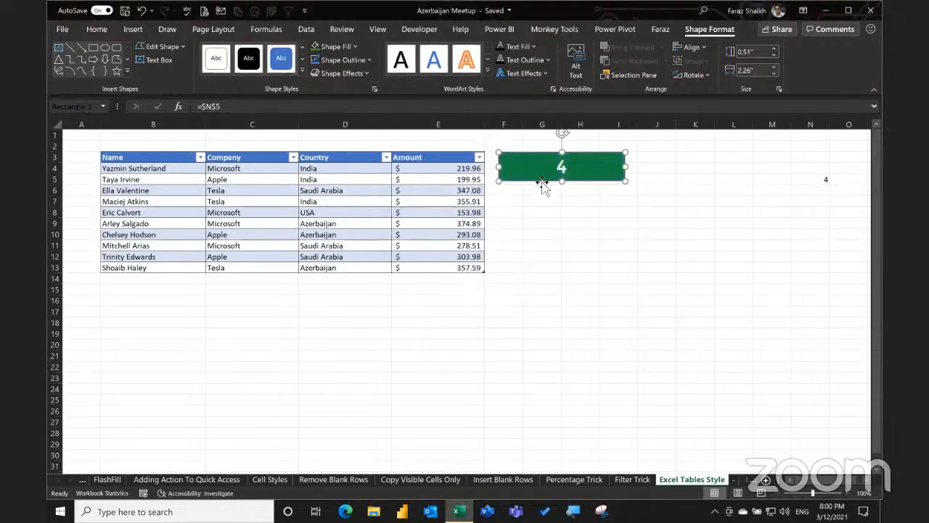
pyautogui.click(356, 48)
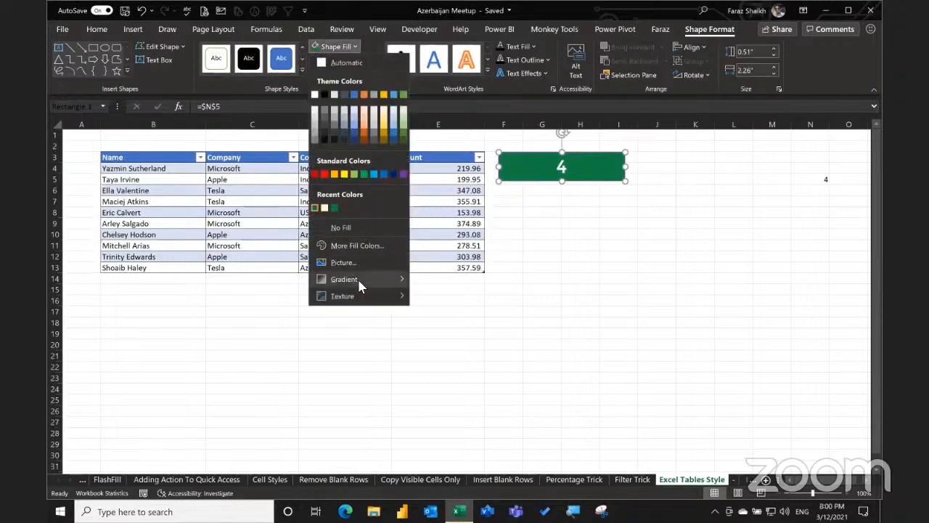
pyautogui.click(366, 244)
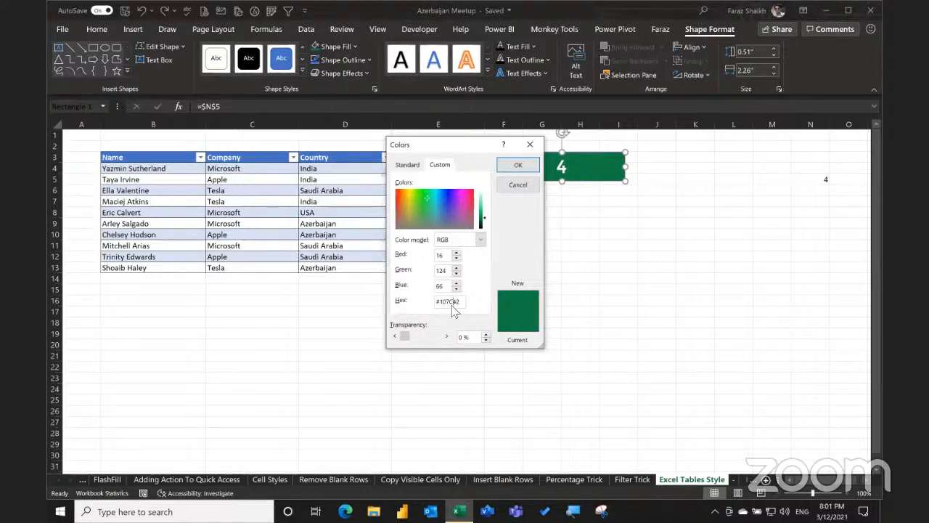
pyautogui.click(534, 147)
pyautogui.moveTo(586, 160); pyautogui.dragTo(599, 162)
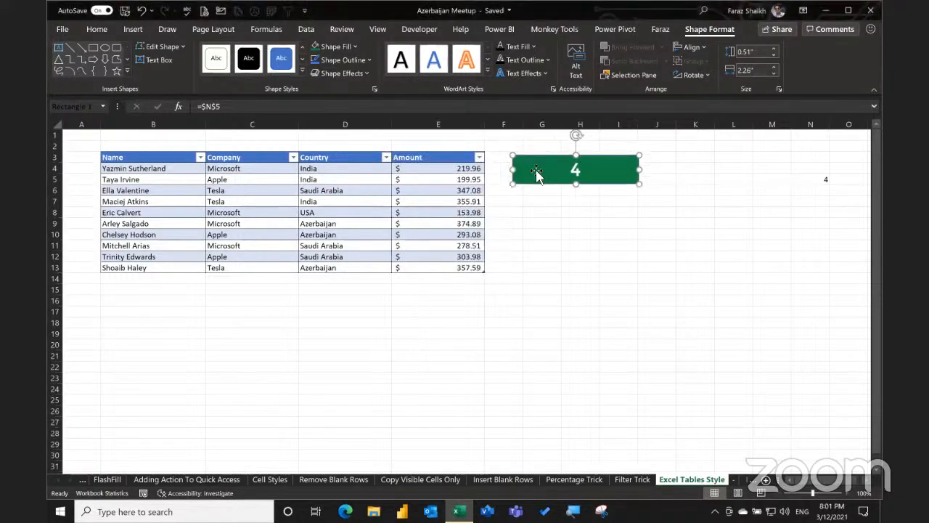
# Step: Give the green rectangle an outer shadow and nudge it slightly left
pyautogui.click(361, 73)
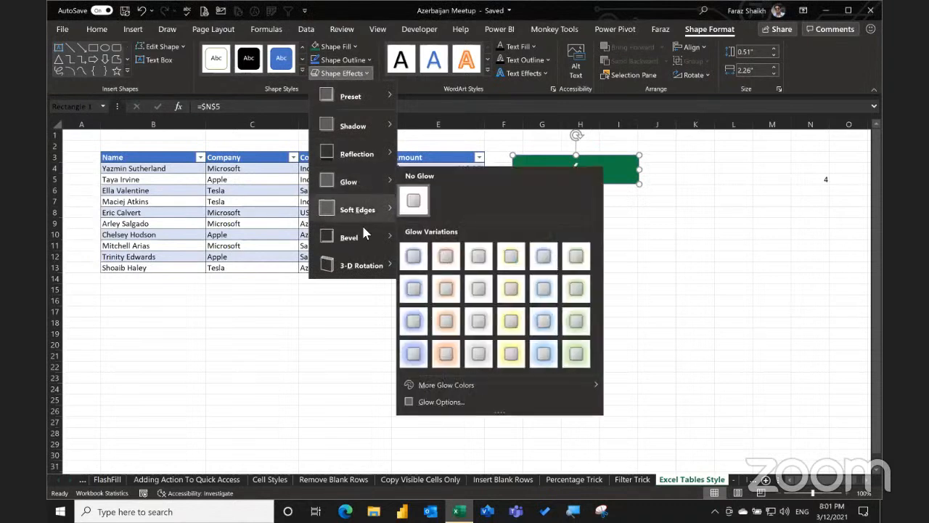
pyautogui.moveTo(380, 127)
pyautogui.click(421, 183)
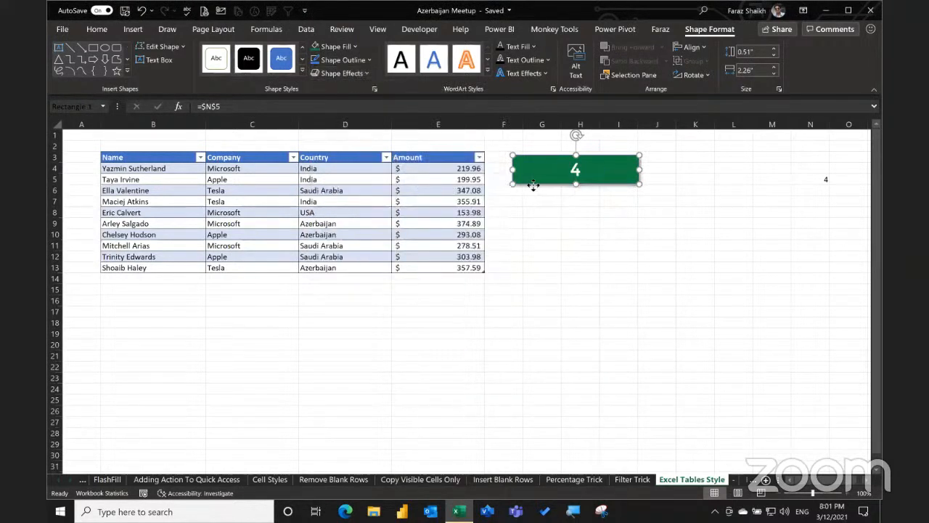
pyautogui.moveTo(534, 185); pyautogui.dragTo(530, 185)
# Step: Select the table B3:E13 and move the green rectangle down about four rows
pyautogui.click(152, 157)
pyautogui.moveTo(386, 220); pyautogui.dragTo(440, 321)
pyautogui.moveTo(578, 183); pyautogui.dragTo(581, 226)
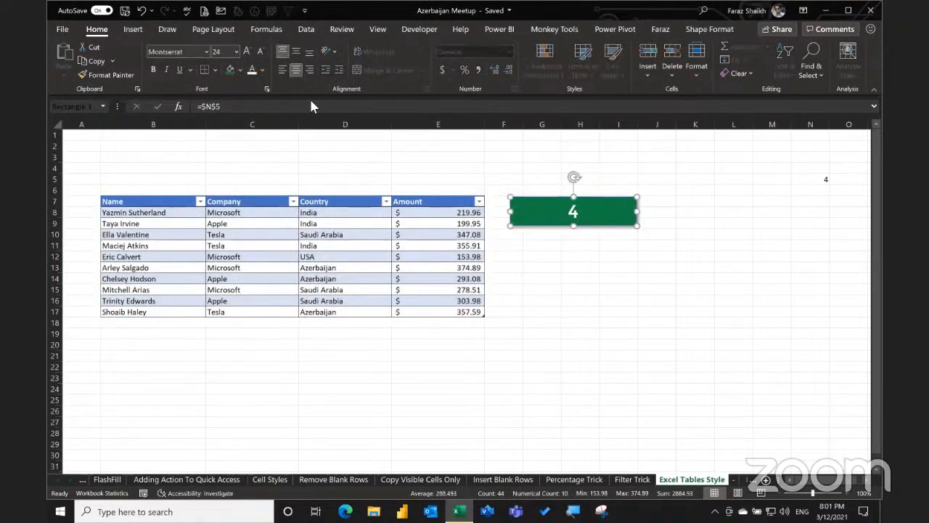
# Step: Set the green shape's outline to No Outline
pyautogui.click(709, 29)
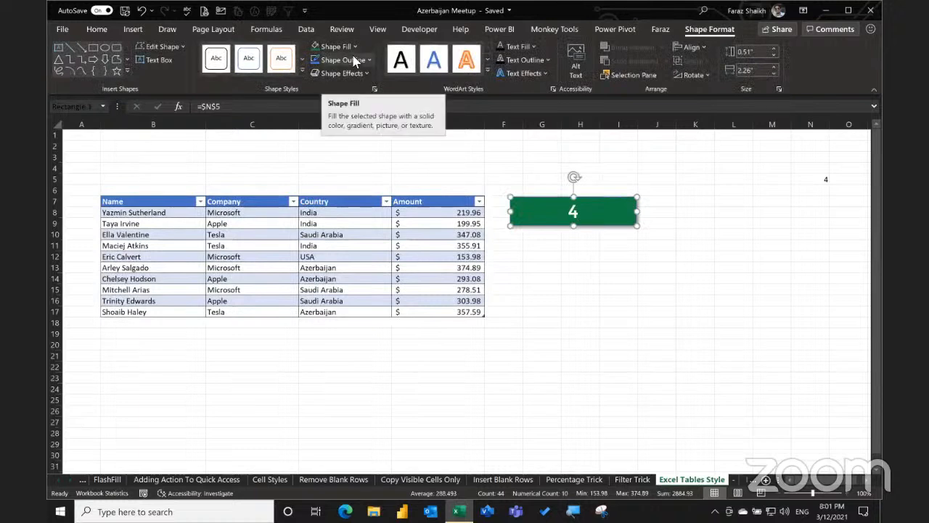
pyautogui.click(355, 59)
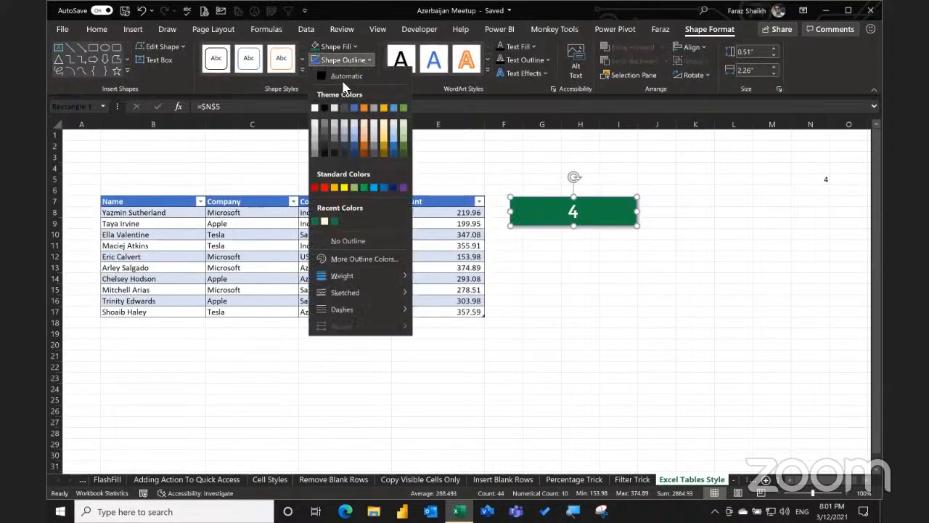
pyautogui.click(339, 240)
pyautogui.click(334, 190)
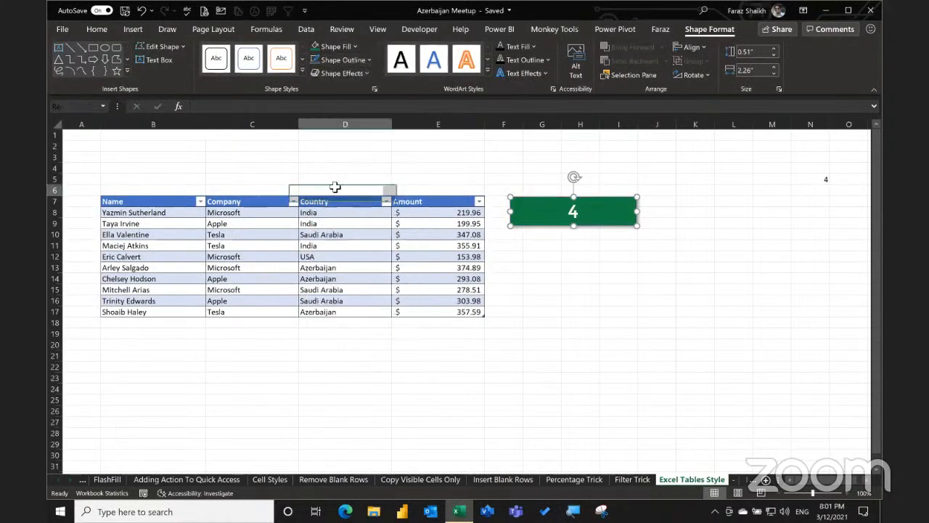
pyautogui.click(152, 157)
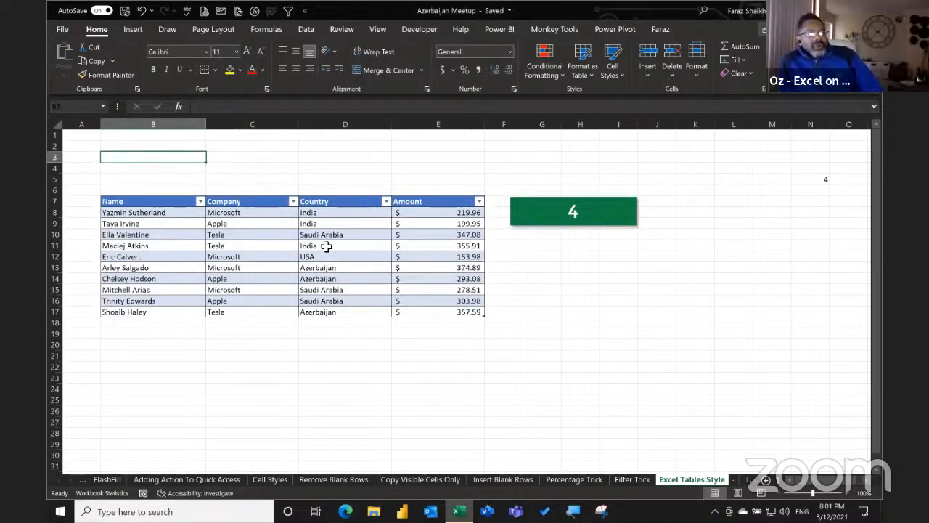
# Step: Narrow the green shape and set its properties to Don't move or size with cells
pyautogui.click(556, 218)
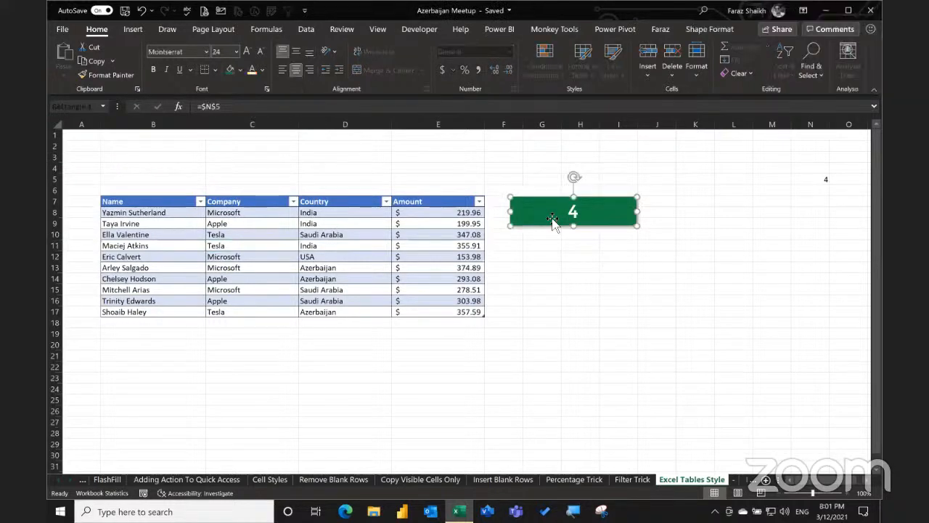
pyautogui.moveTo(630, 210); pyautogui.dragTo(599, 212)
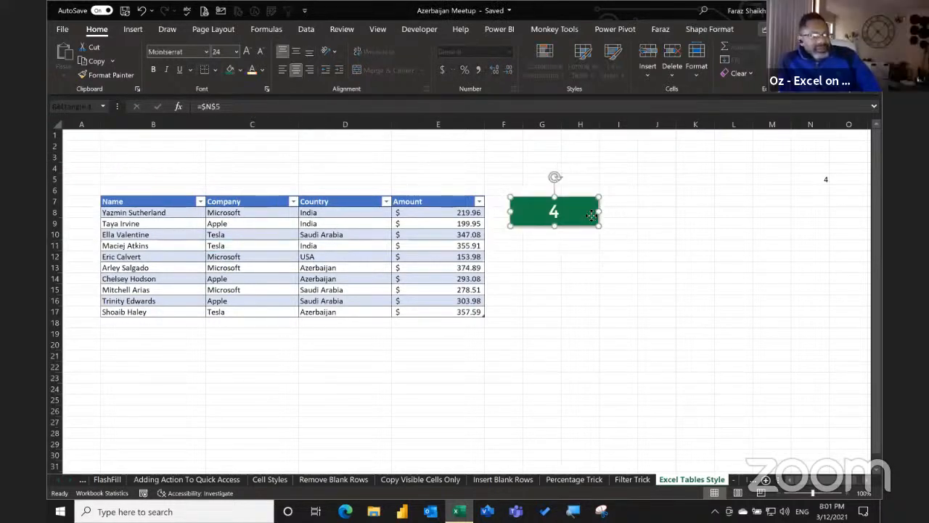
pyautogui.rightClick(592, 215)
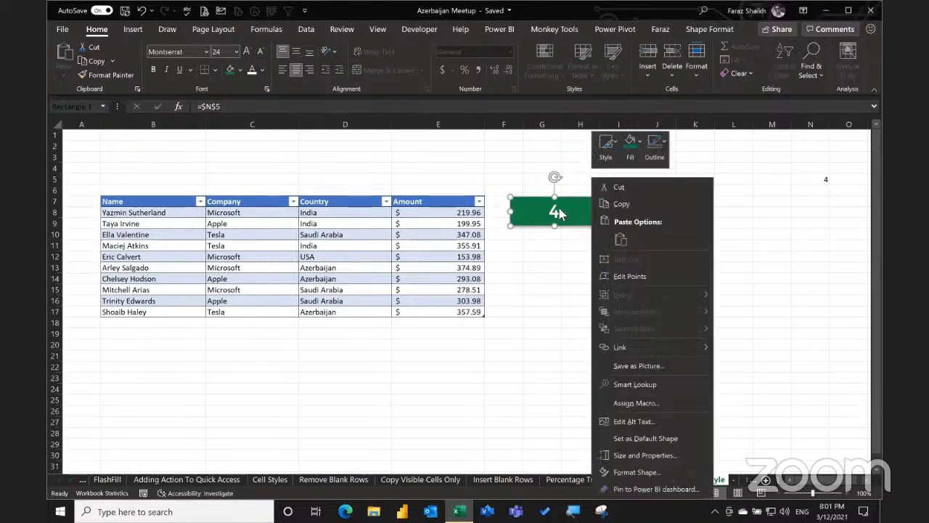
pyautogui.click(644, 455)
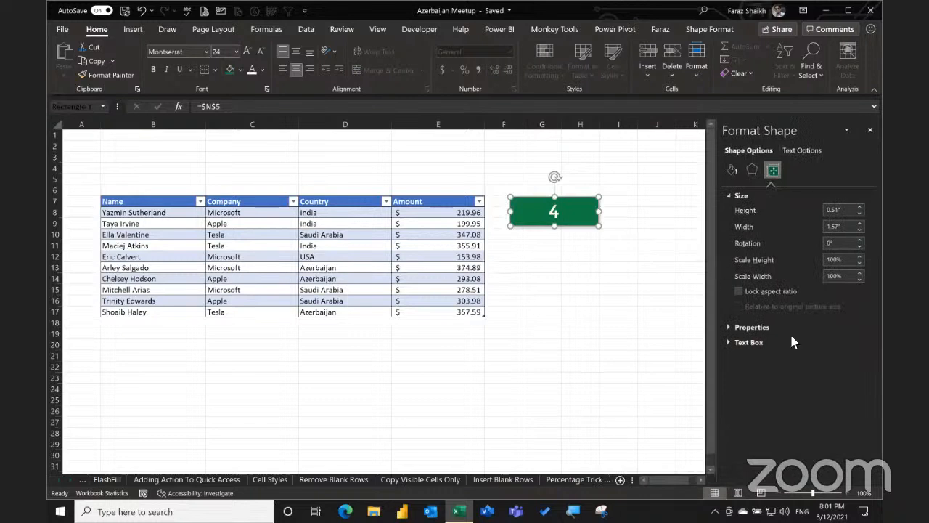
pyautogui.click(728, 328)
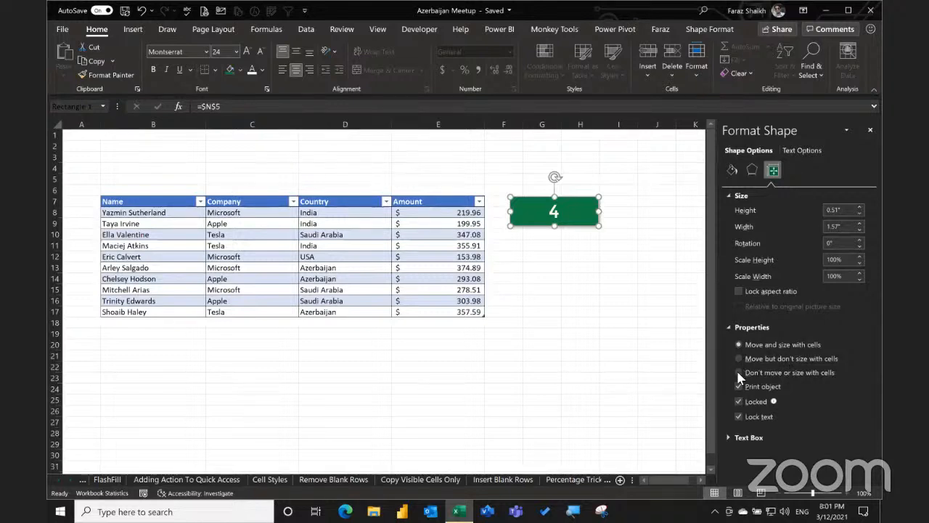
pyautogui.click(871, 129)
pyautogui.click(423, 157)
pyautogui.moveTo(561, 124); pyautogui.dragTo(656, 126)
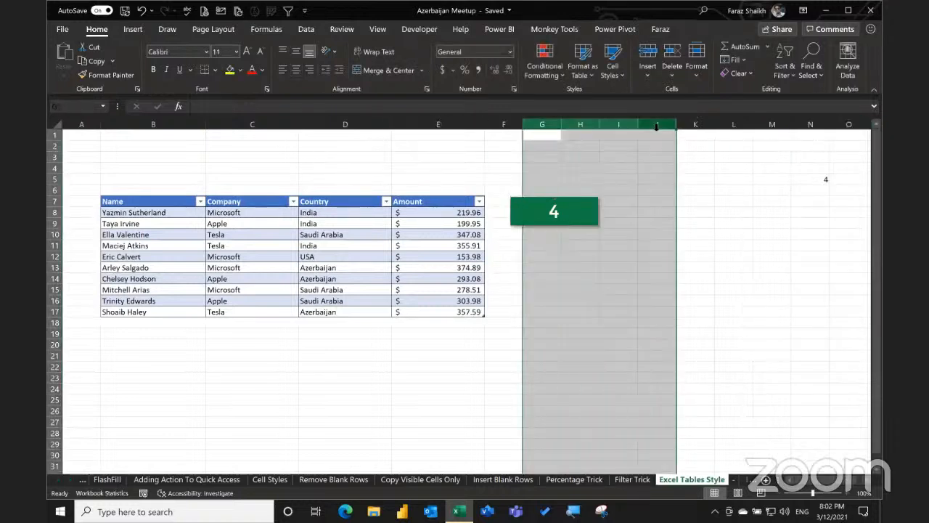
pyautogui.rightClick(663, 124)
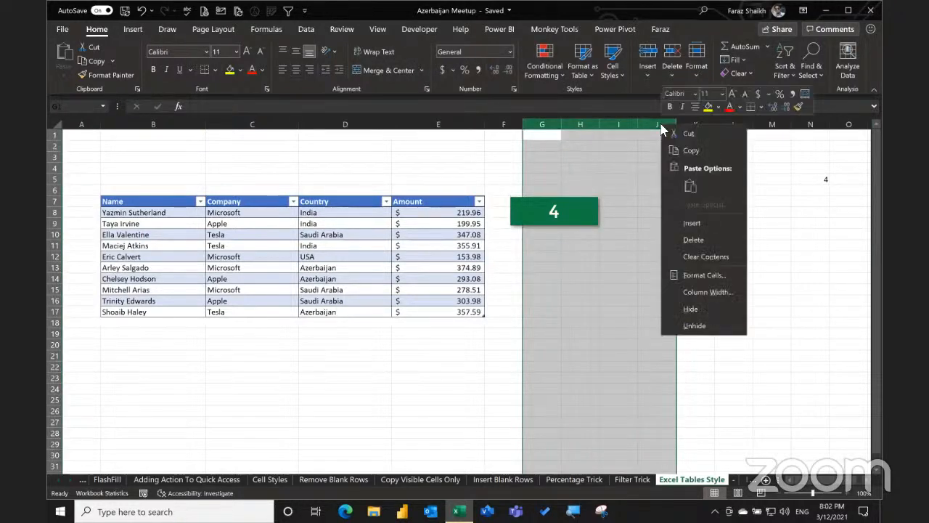
pyautogui.click(694, 312)
pyautogui.moveTo(503, 125); pyautogui.dragTo(566, 124)
pyautogui.rightClick(567, 124)
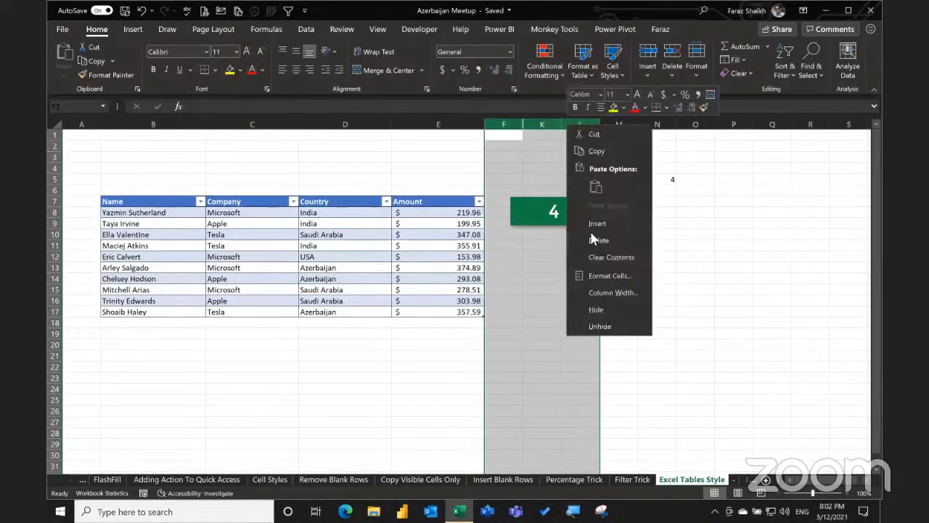
pyautogui.click(608, 328)
pyautogui.click(609, 330)
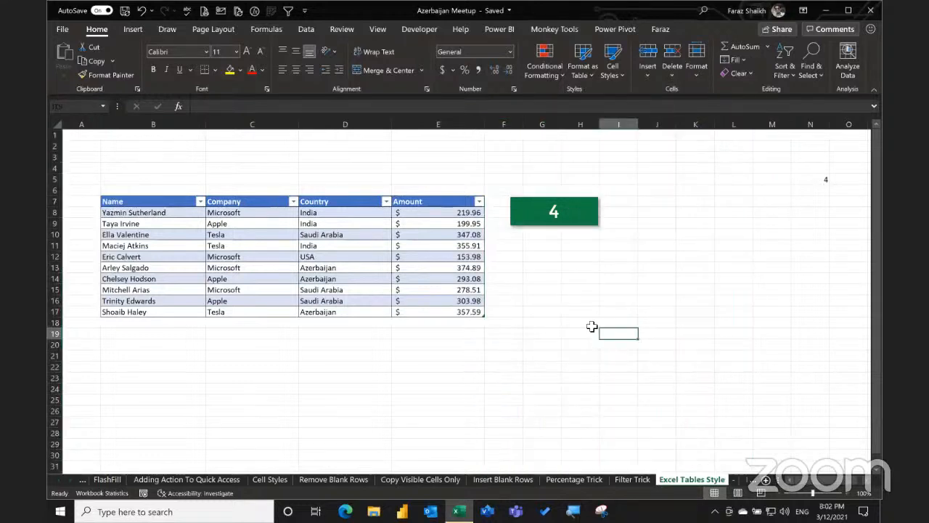
pyautogui.click(190, 227)
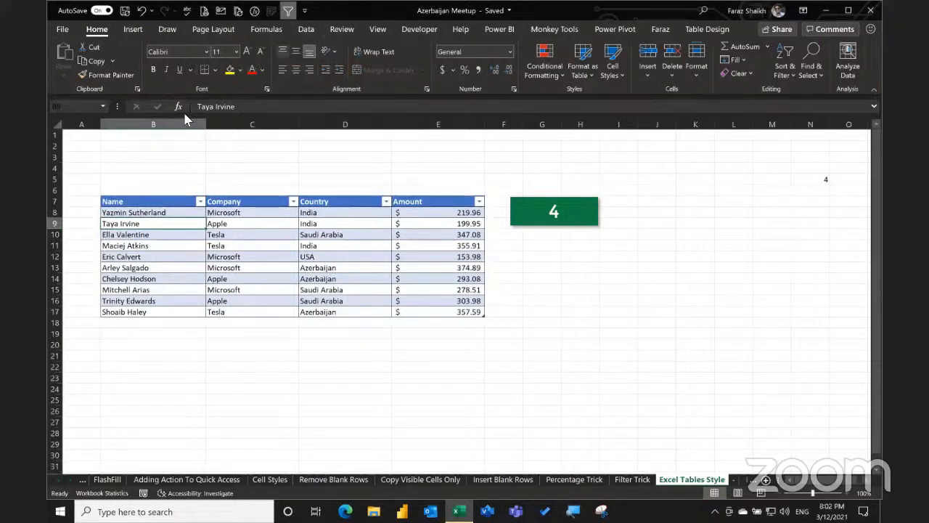
# Step: Add the Slicer command to the Quick Access Toolbar
pyautogui.click(132, 31)
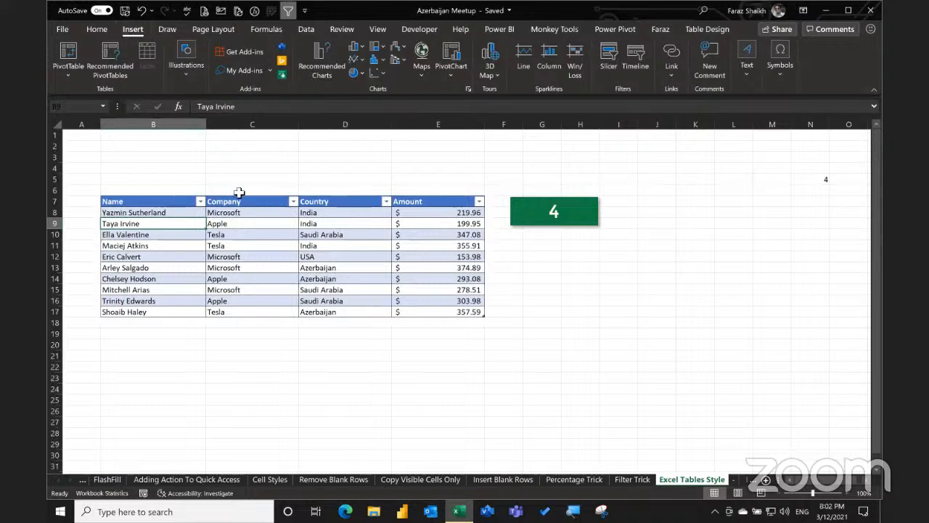
pyautogui.rightClick(607, 67)
pyautogui.click(616, 73)
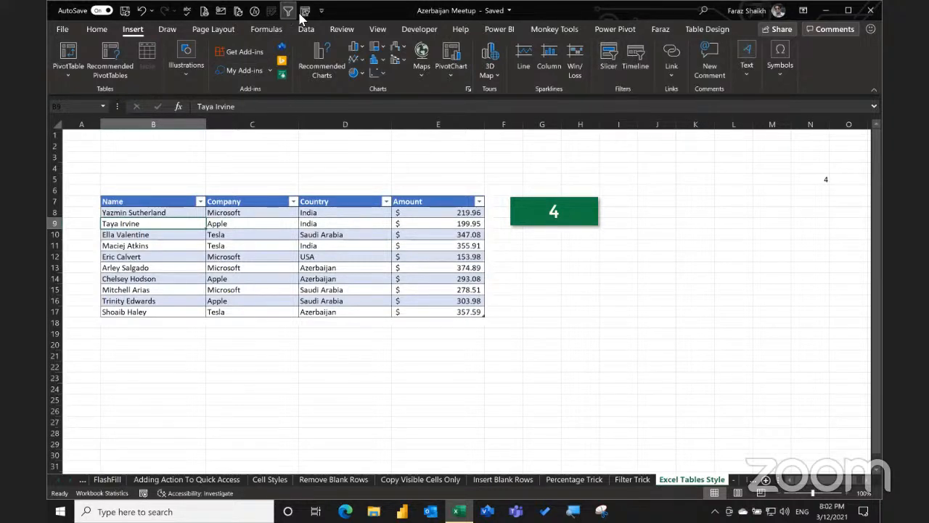
# Step: Insert a Company slicer for the table and place it at the table's top-left
pyautogui.click(150, 270)
pyautogui.click(164, 211)
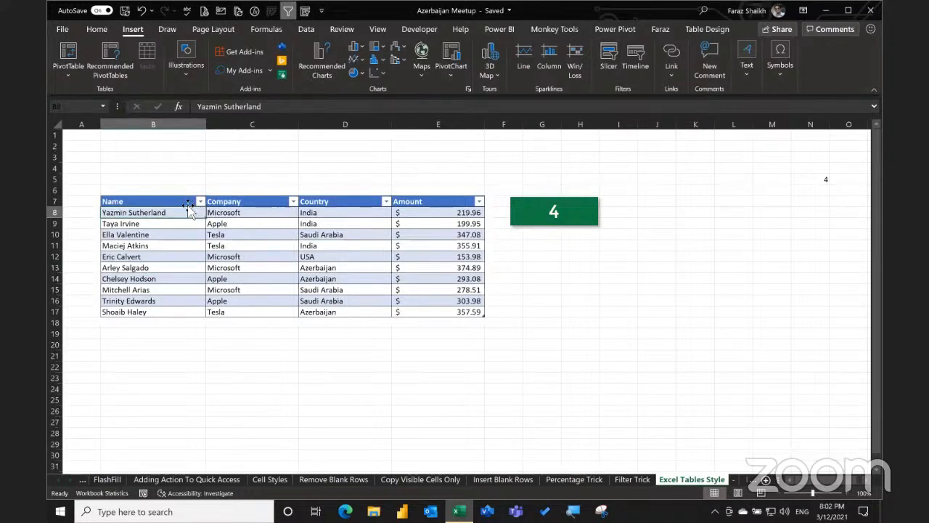
pyautogui.click(306, 13)
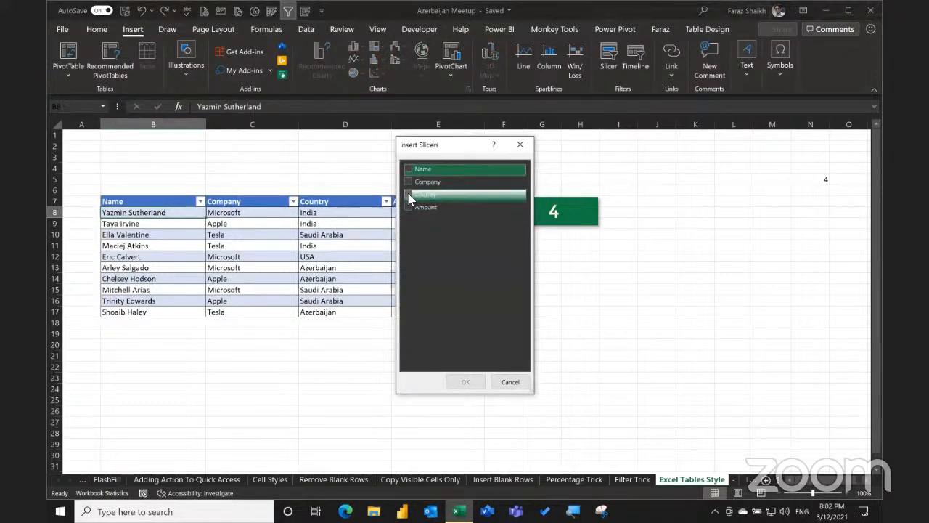
pyautogui.click(409, 181)
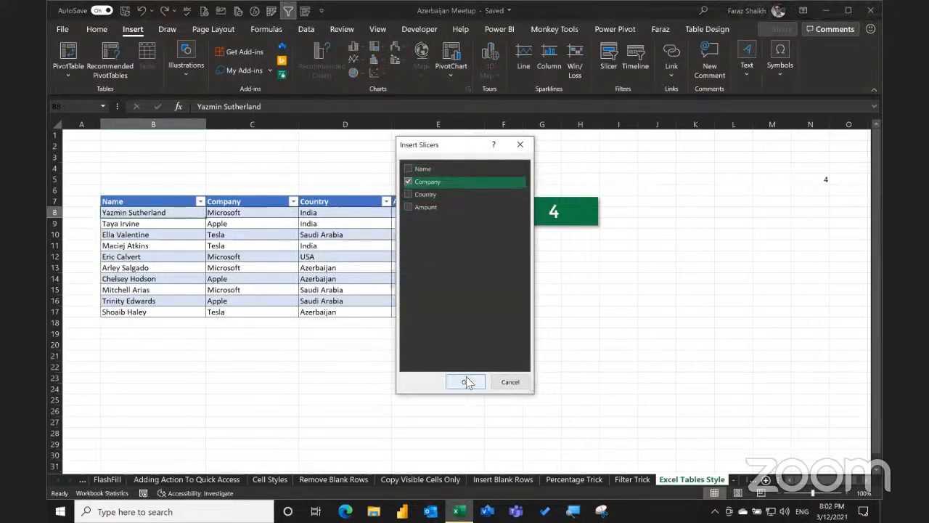
pyautogui.click(466, 381)
pyautogui.moveTo(446, 234); pyautogui.dragTo(152, 150)
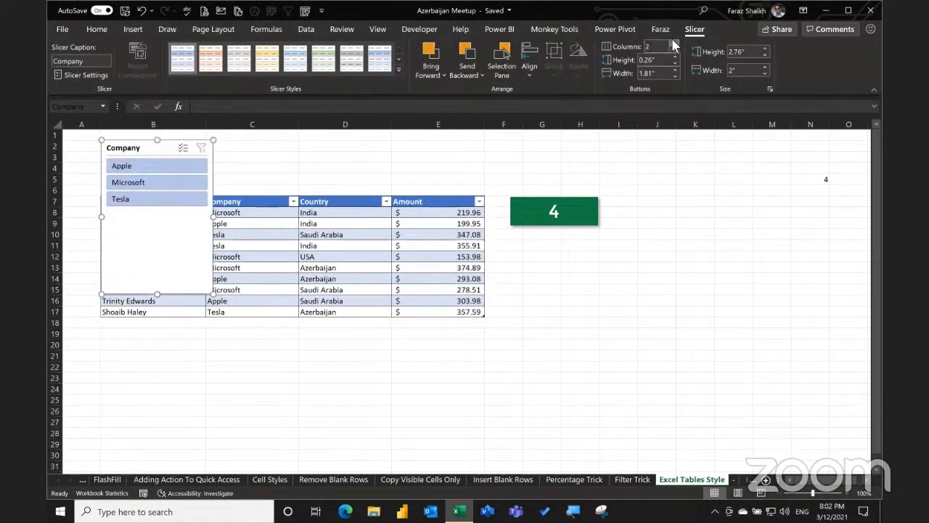
# Step: Set the slicer to 3 columns and resize it into a strip above the table
pyautogui.click(675, 44)
pyautogui.click(674, 44)
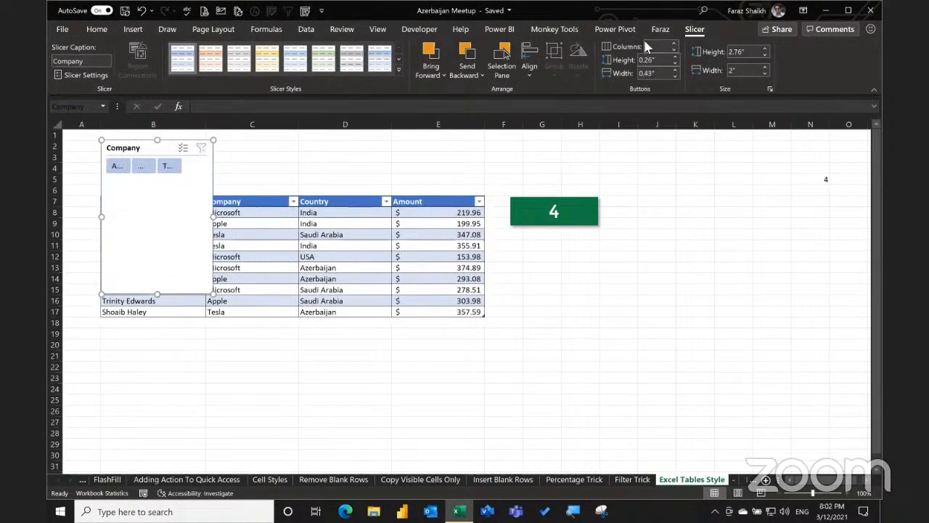
pyautogui.click(674, 49)
pyautogui.moveTo(212, 216); pyautogui.dragTo(477, 162)
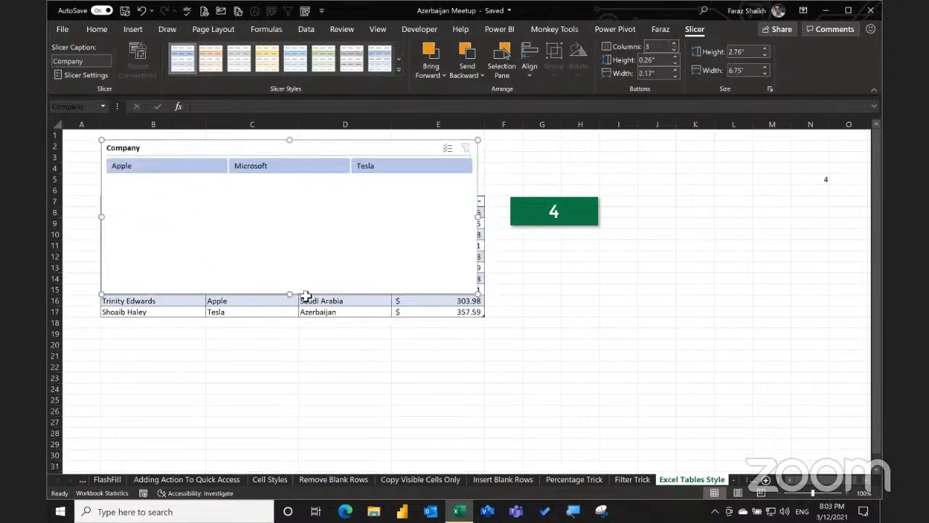
pyautogui.moveTo(290, 296); pyautogui.dragTo(298, 186)
pyautogui.moveTo(316, 143); pyautogui.dragTo(317, 145)
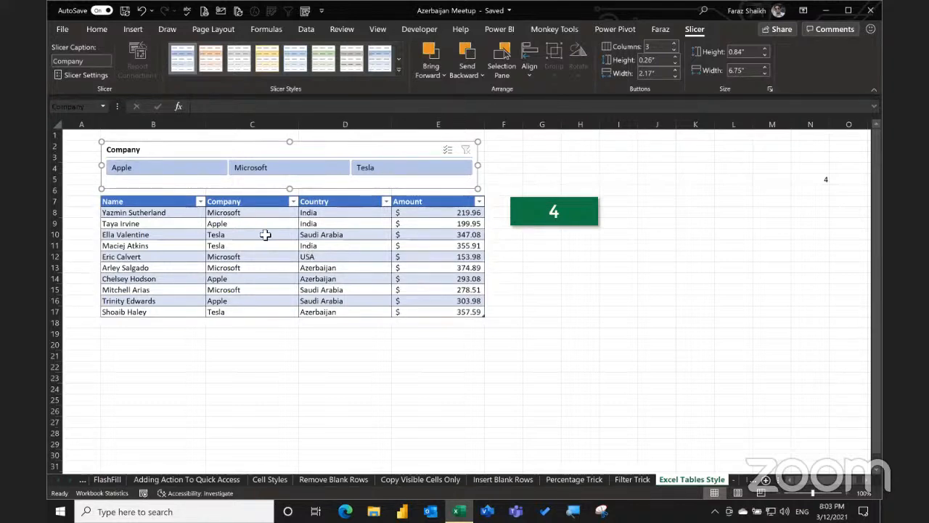
# Step: Filter the table by Apple, Microsoft and Tesla with the slicer, then clear the filter
pyautogui.click(182, 171)
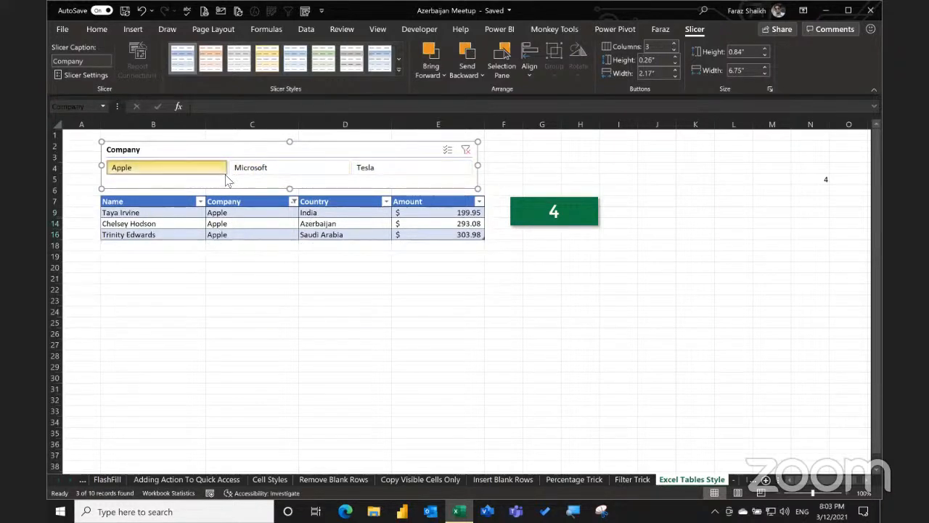
pyautogui.click(248, 173)
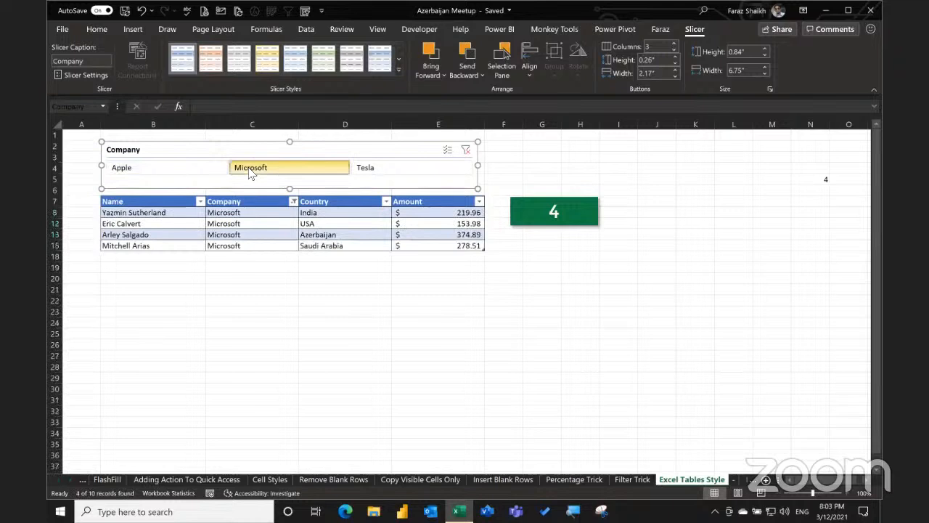
pyautogui.click(364, 167)
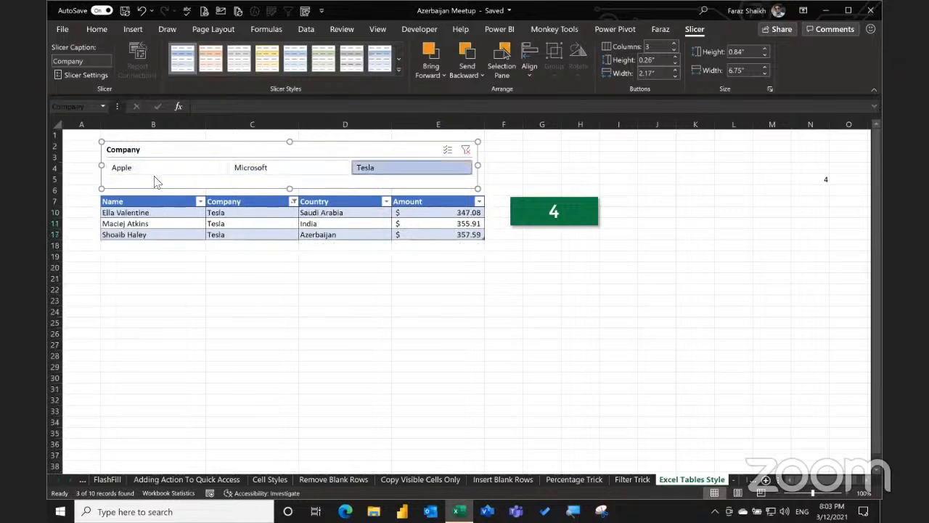
pyautogui.click(202, 175)
pyautogui.click(270, 167)
pyautogui.click(395, 165)
pyautogui.click(465, 150)
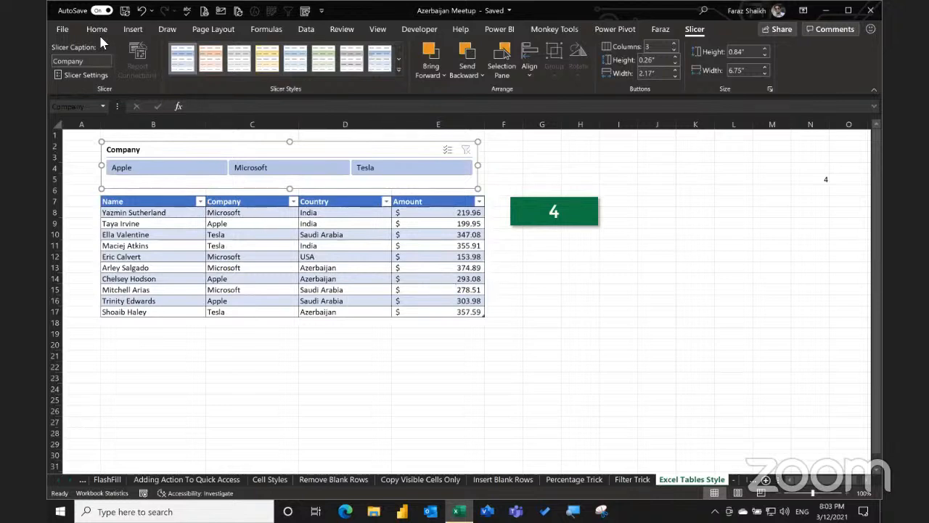
# Step: Apply a light blue banded style from the Light table styles and show its options
pyautogui.click(395, 247)
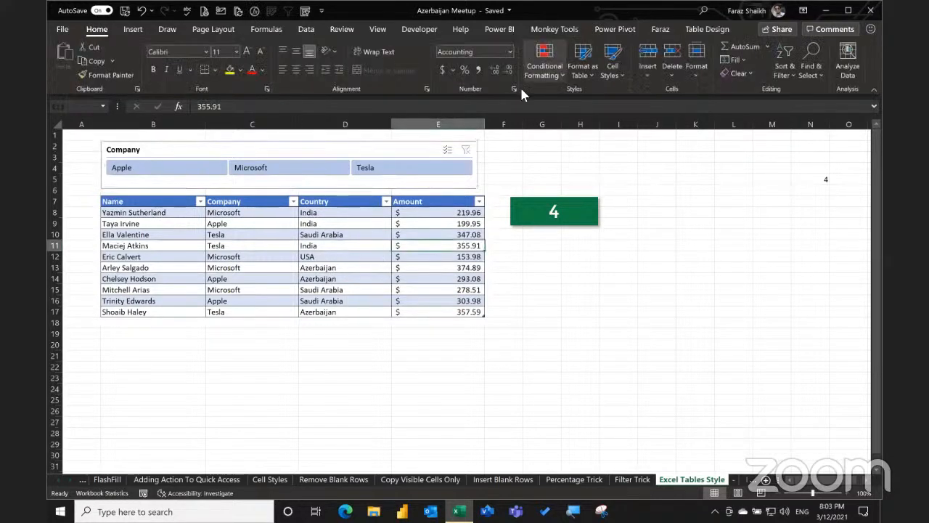
pyautogui.click(702, 29)
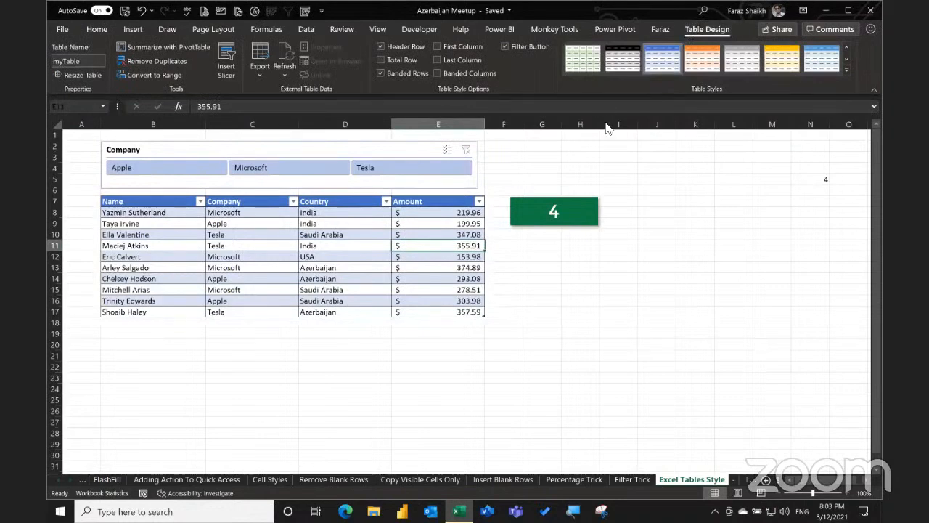
pyautogui.click(848, 69)
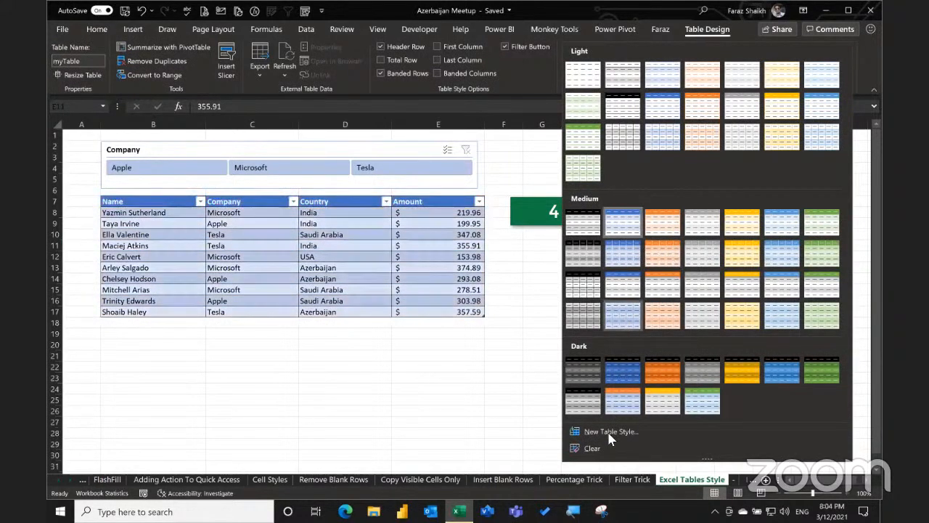
pyautogui.click(823, 136)
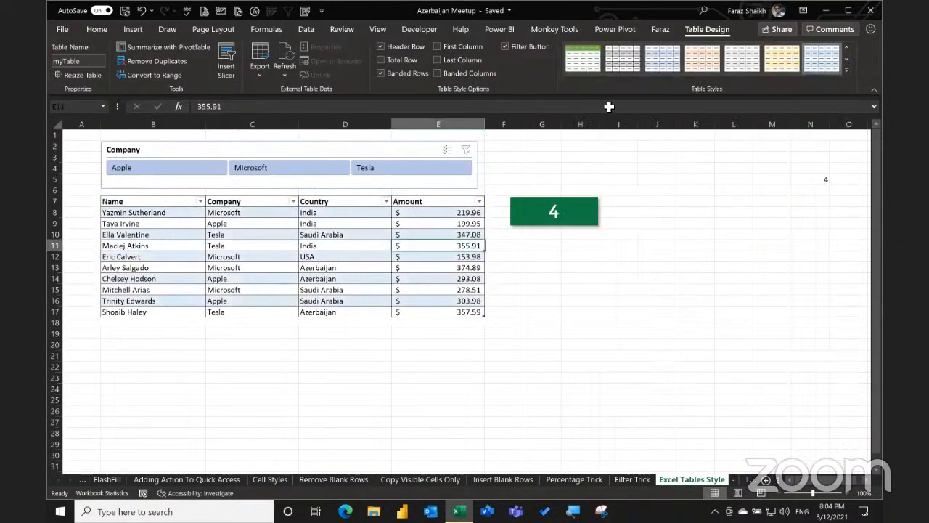
pyautogui.click(587, 62)
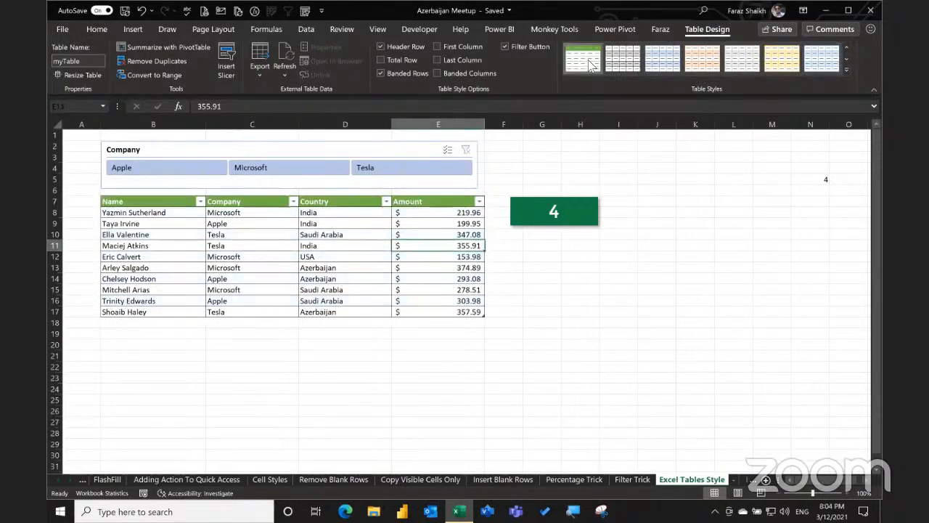
pyautogui.rightClick(813, 65)
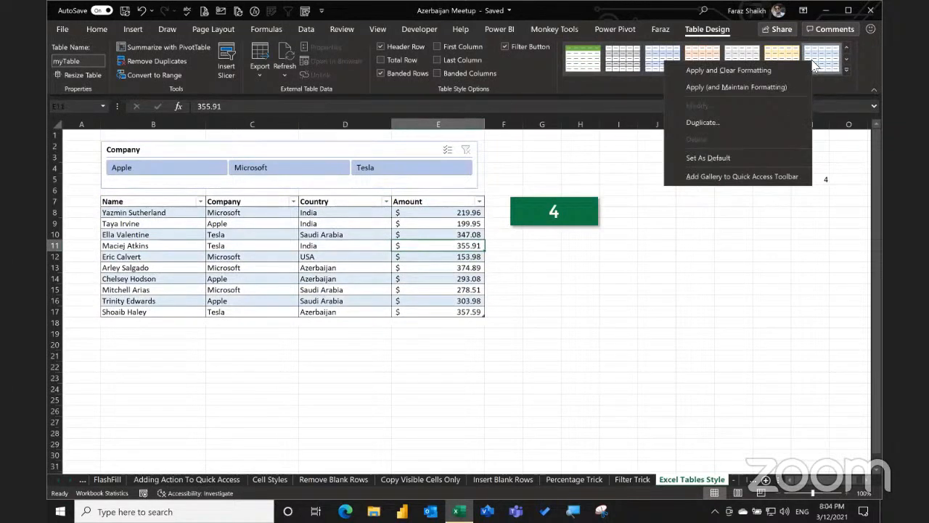
# Step: Duplicate the light blue style and start editing the First Row Stripe fill
pyautogui.click(732, 122)
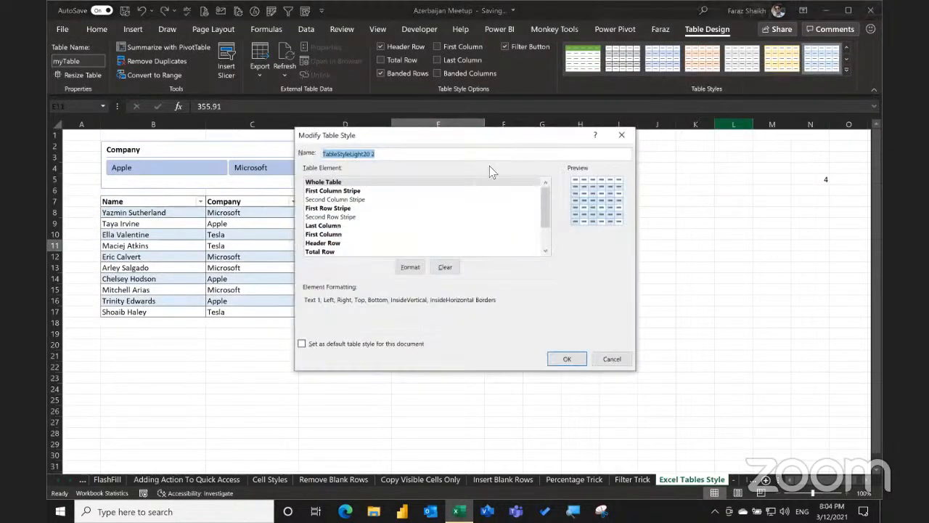
pyautogui.click(370, 199)
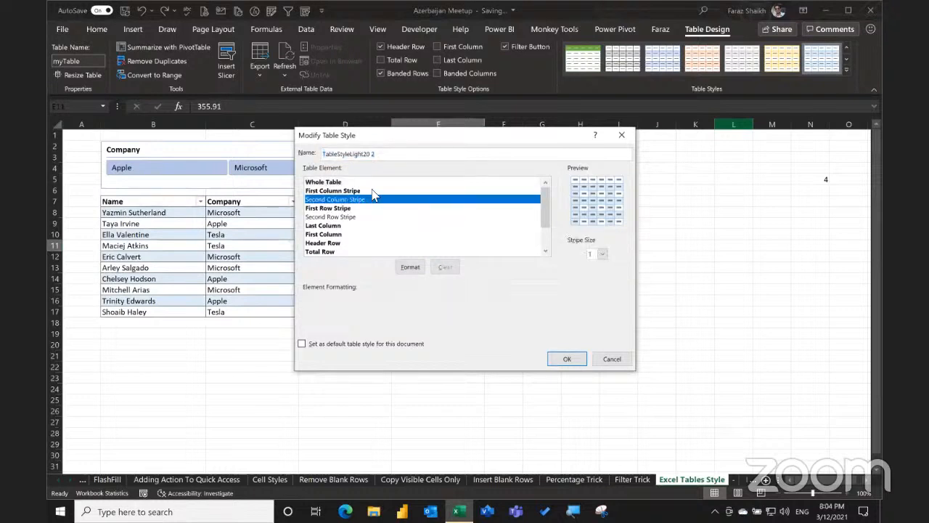
pyautogui.click(374, 190)
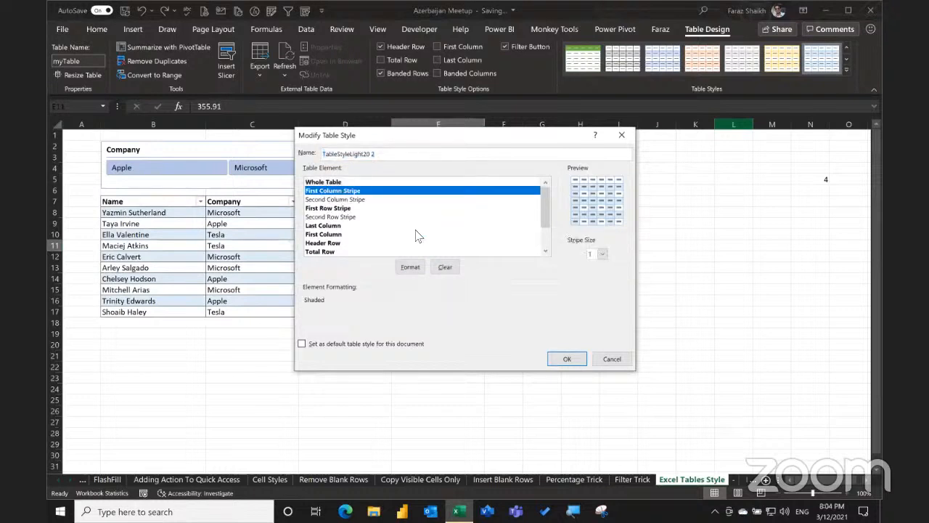
pyautogui.click(347, 208)
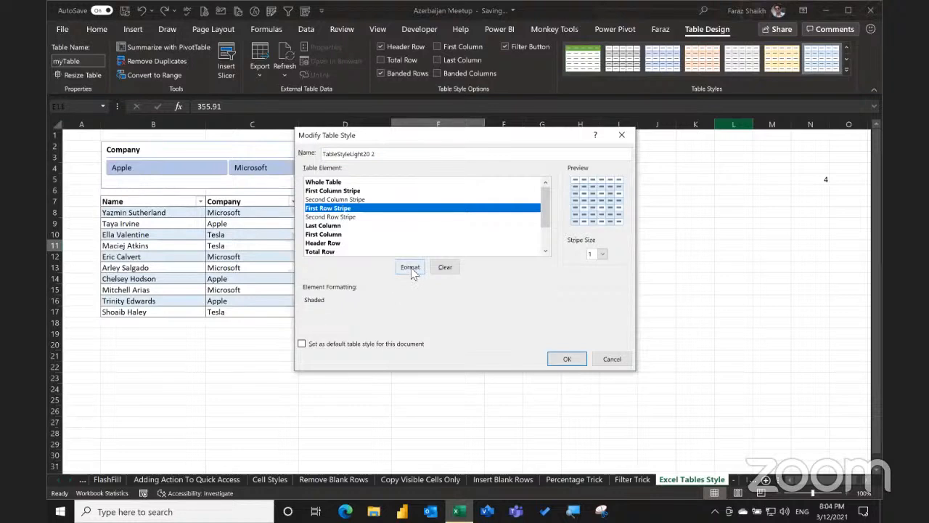
pyautogui.click(410, 268)
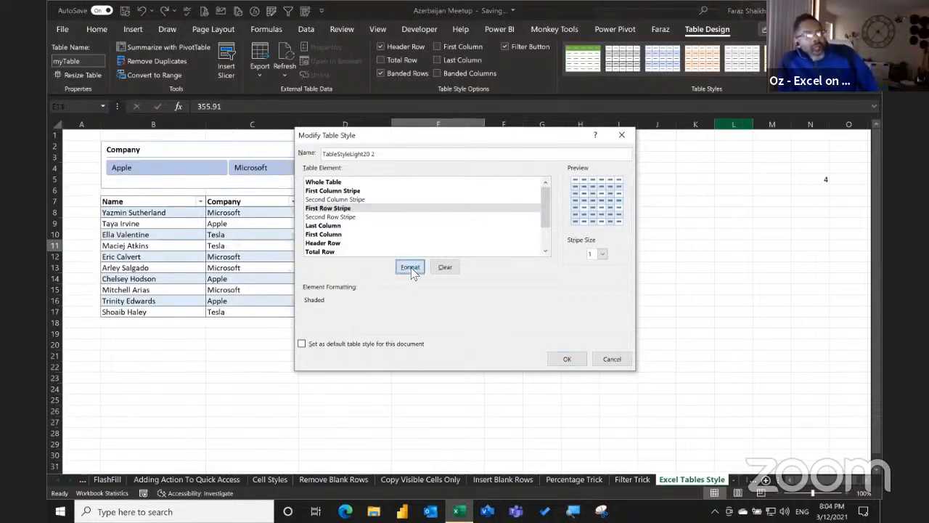
pyautogui.click(404, 101)
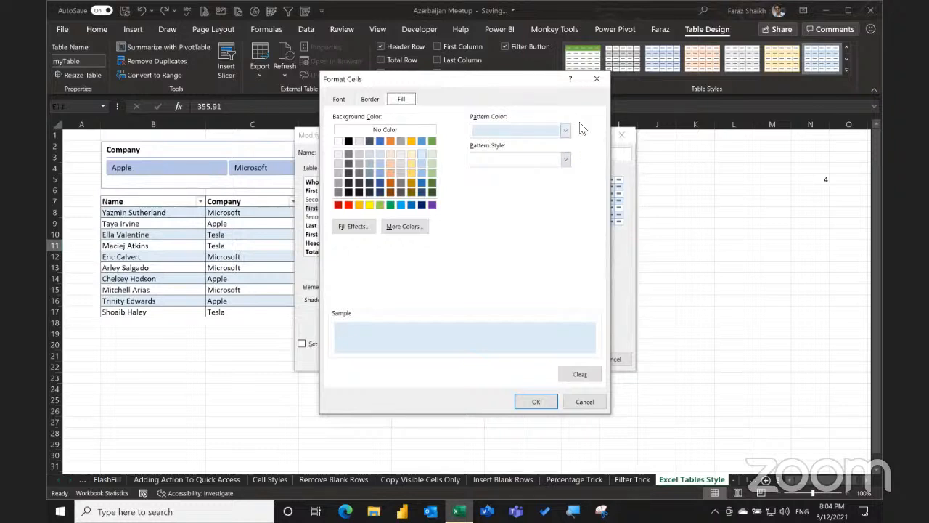
# Step: Set the row stripe fill to a custom pale green (#D6FAE6)
pyautogui.click(431, 162)
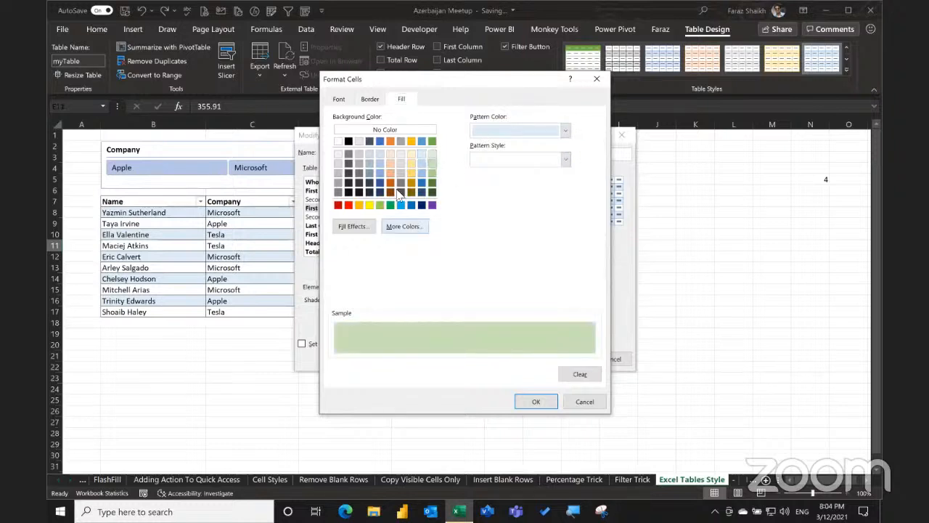
pyautogui.click(353, 226)
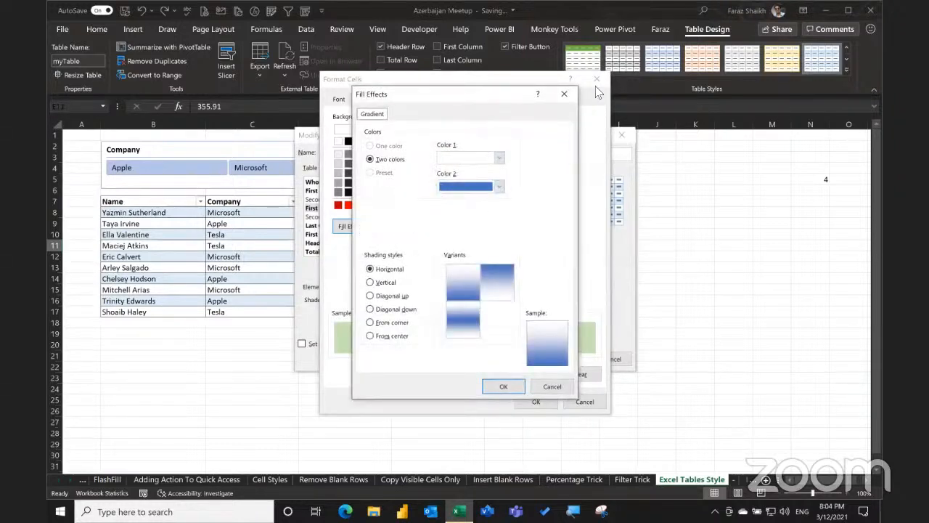
pyautogui.click(565, 95)
pyautogui.click(408, 228)
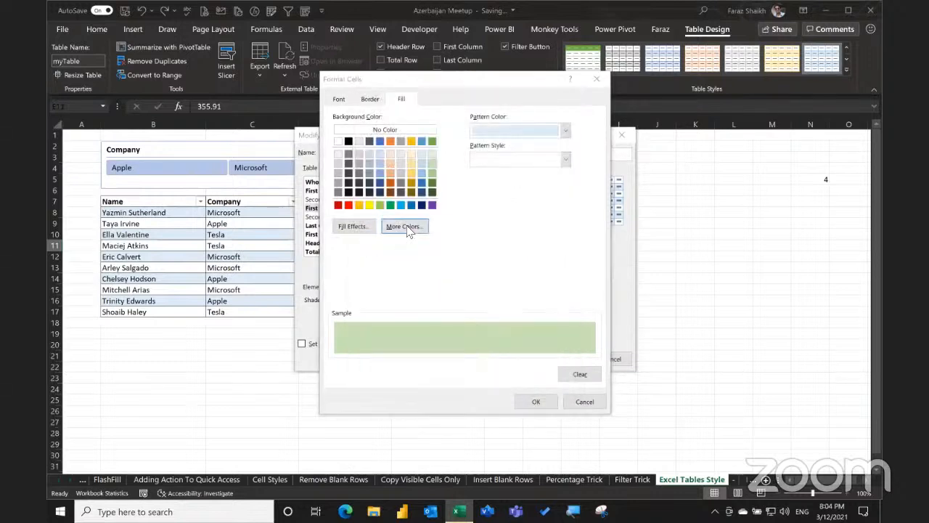
pyautogui.doubleClick(448, 317)
pyautogui.write('#107c42')
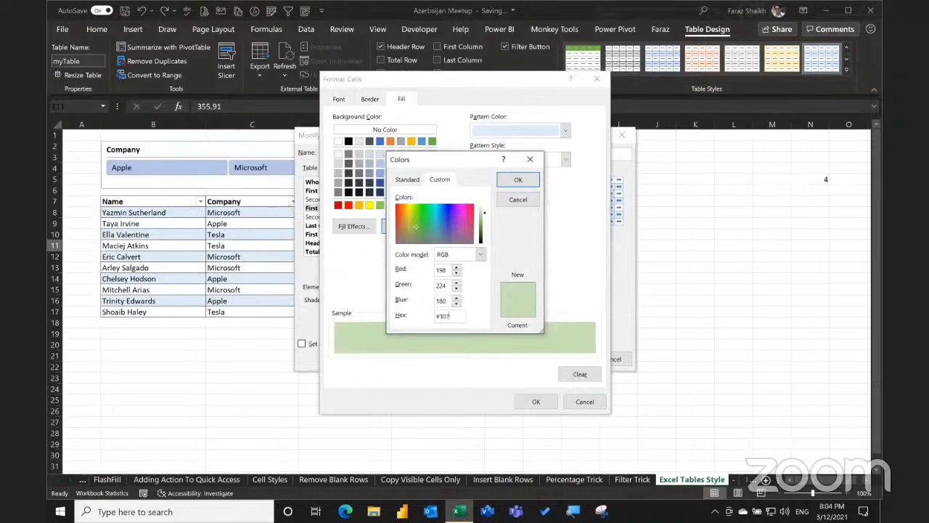
pyautogui.click(517, 180)
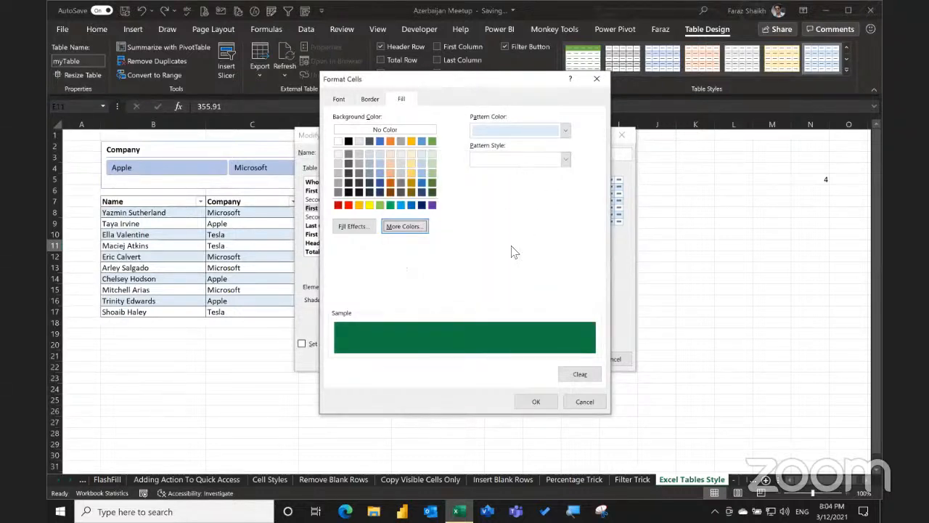
pyautogui.click(414, 228)
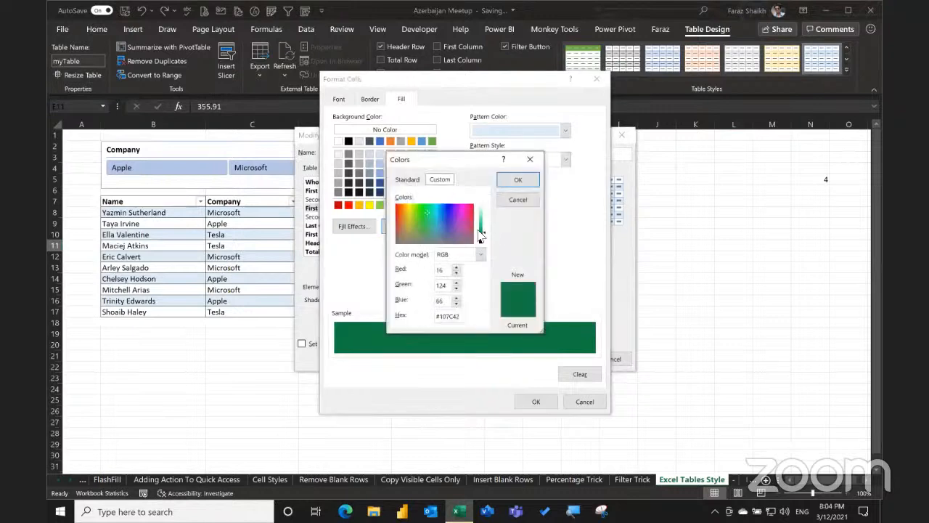
pyautogui.moveTo(480, 233); pyautogui.dragTo(485, 208)
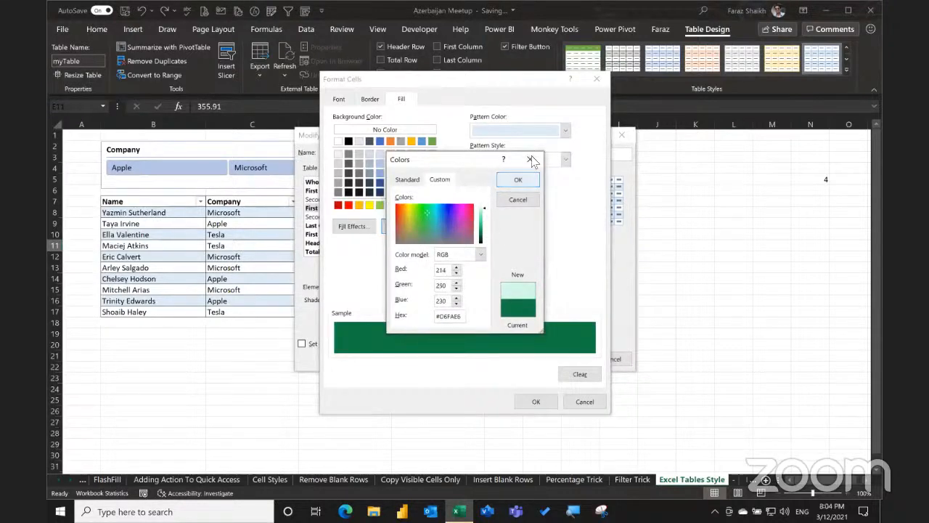
pyautogui.click(520, 180)
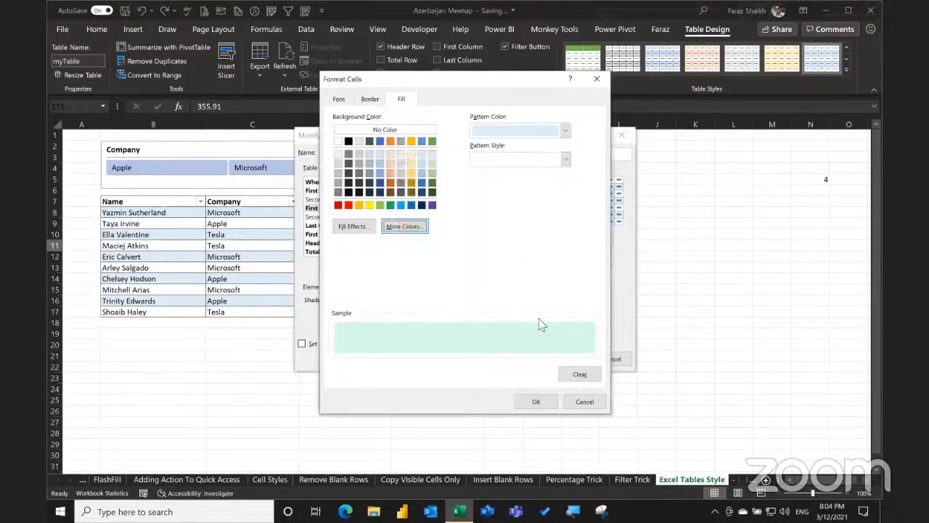
# Step: Save the new custom style and apply it to the table
pyautogui.click(538, 401)
pyautogui.click(572, 360)
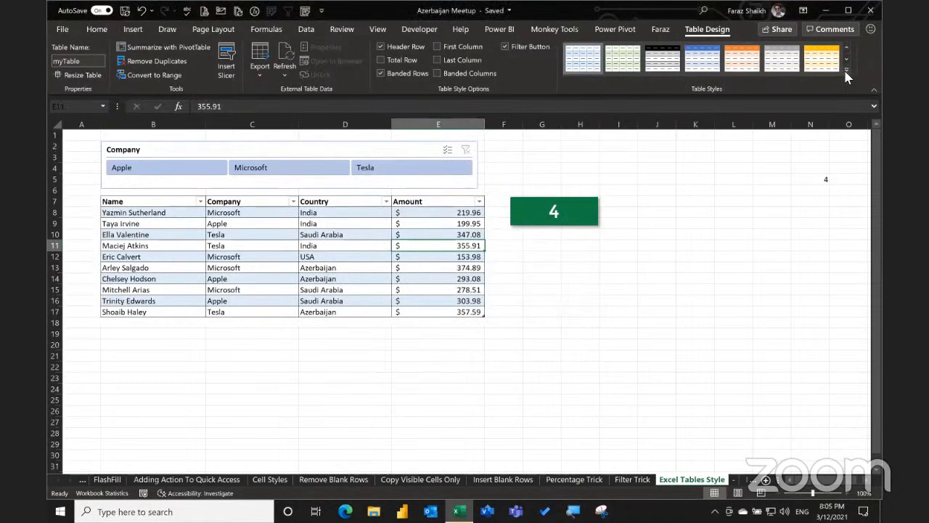
pyautogui.click(846, 70)
pyautogui.click(586, 75)
pyautogui.click(362, 248)
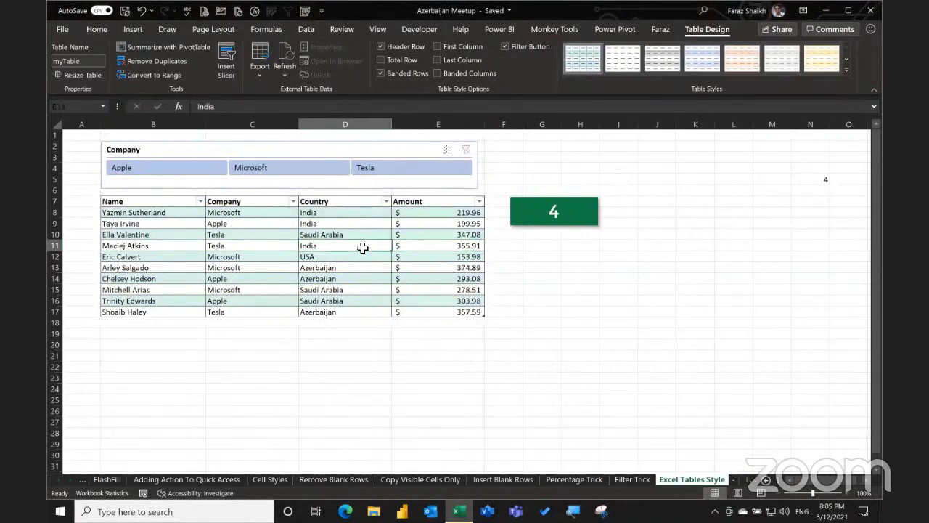
pyautogui.click(129, 235)
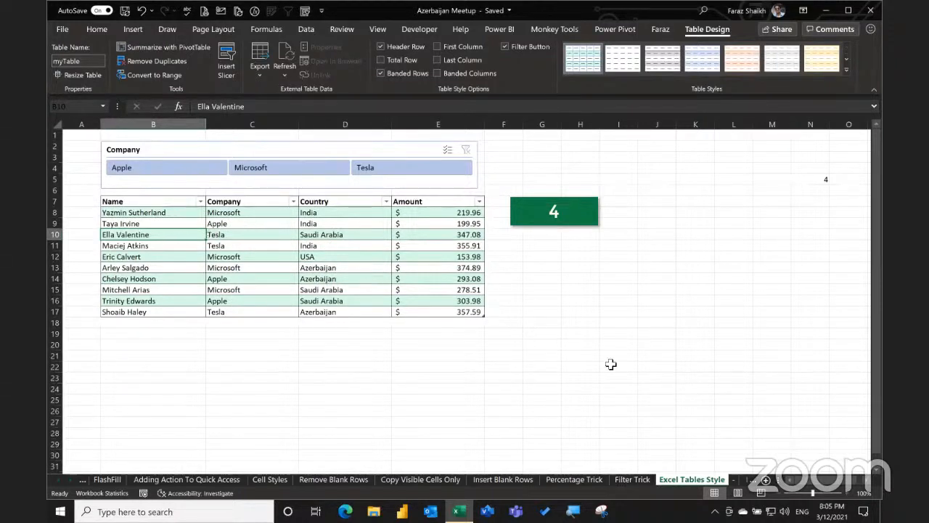
pyautogui.click(751, 481)
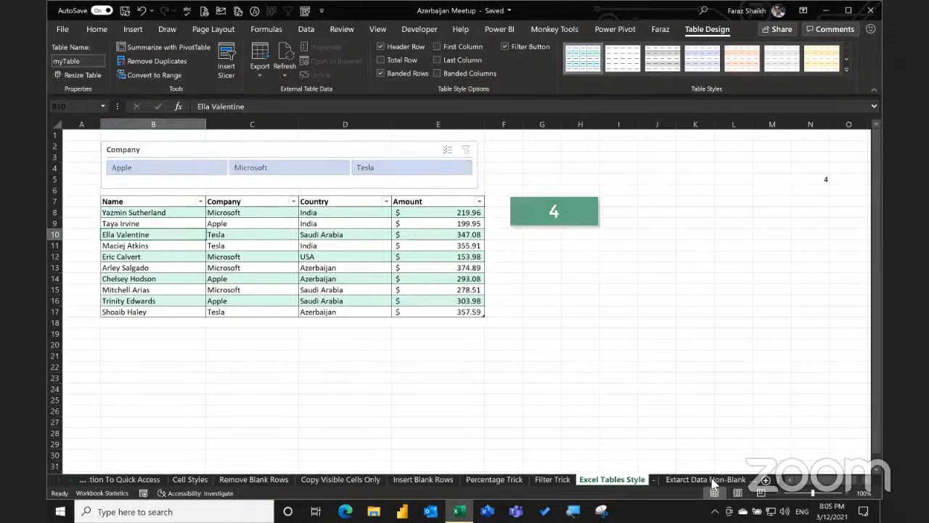
pyautogui.click(711, 480)
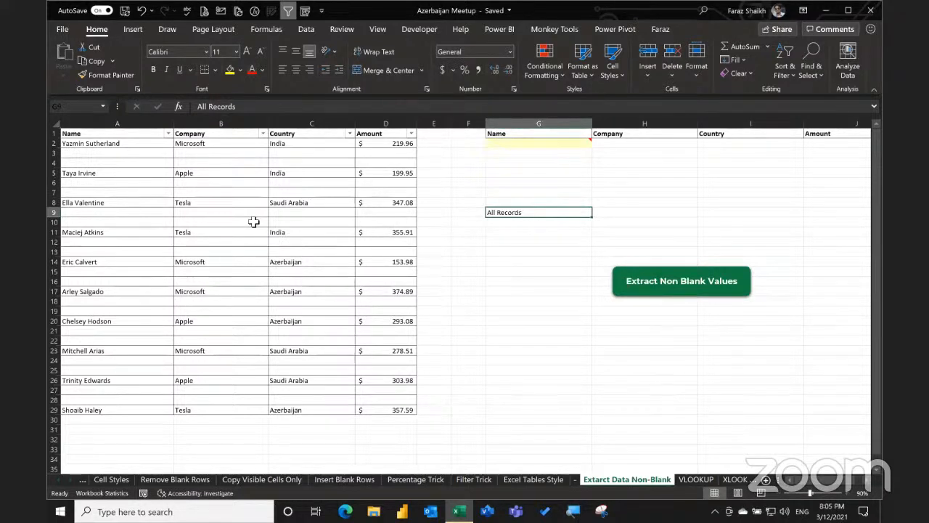
pyautogui.click(521, 143)
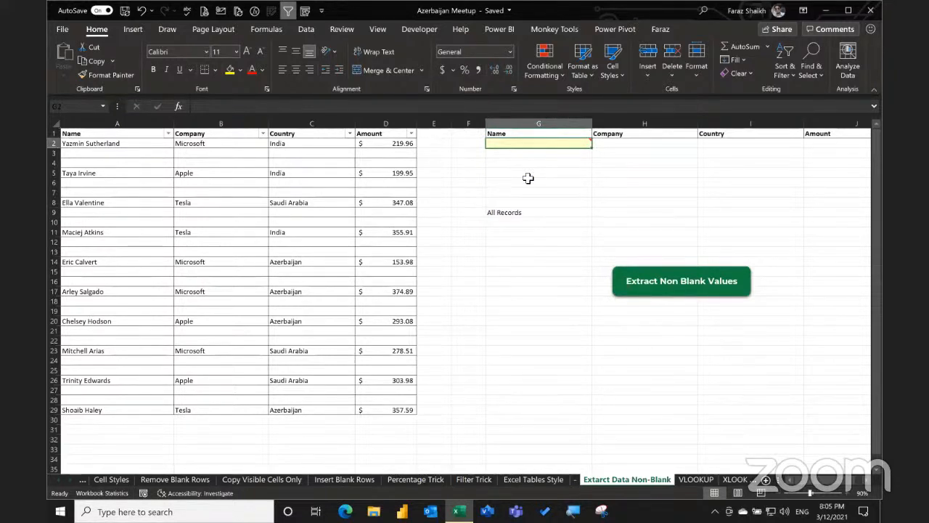
pyautogui.write('=')
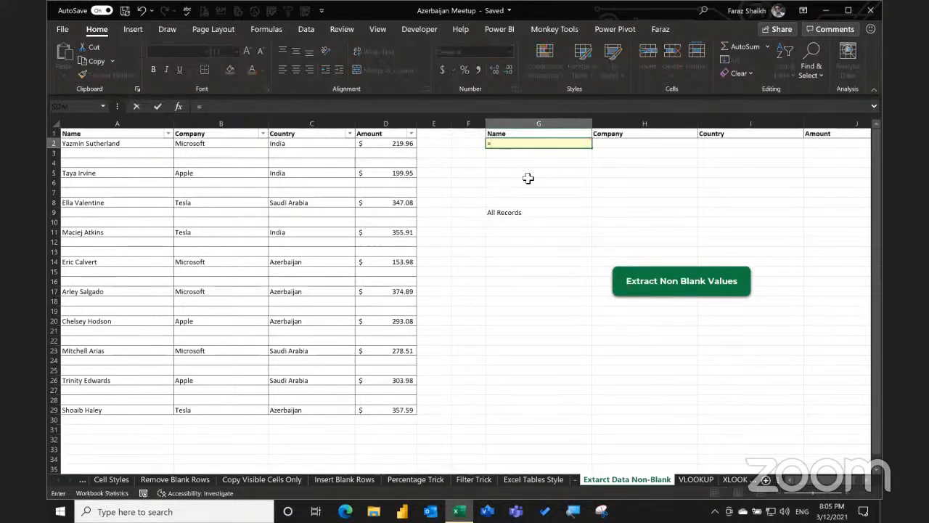
pyautogui.write('fil')
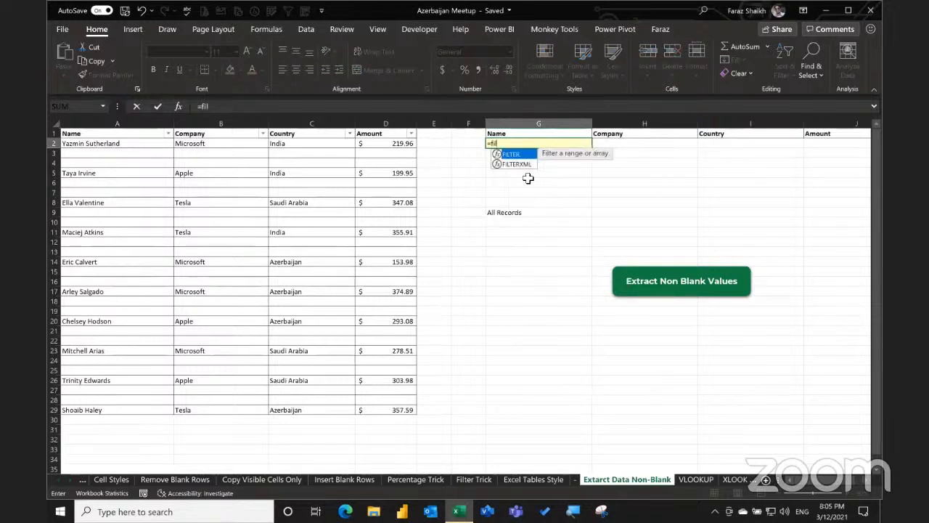
pyautogui.press('Tab')
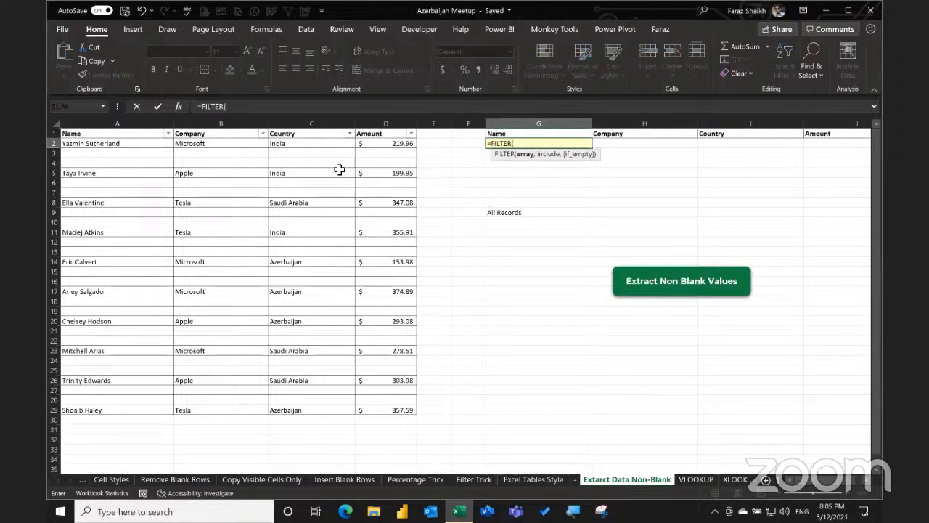
pyautogui.press('Escape')
pyautogui.click(147, 136)
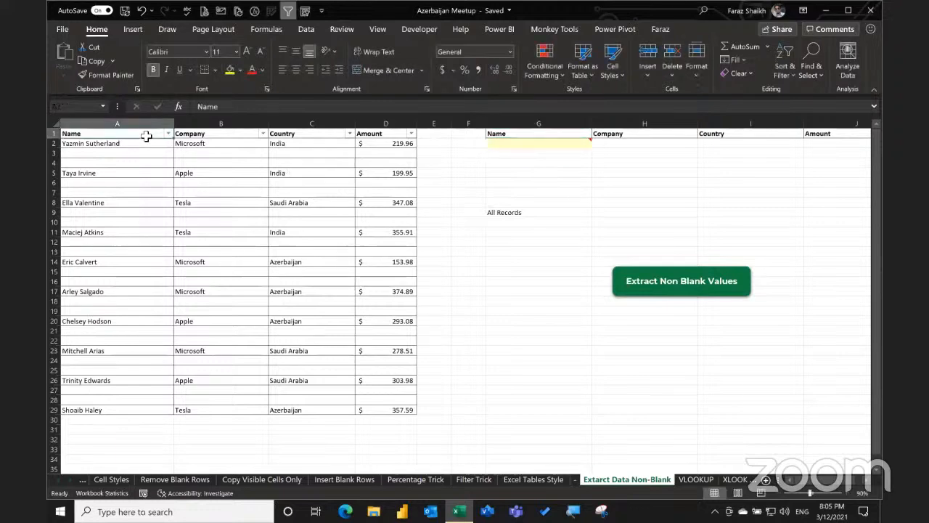
# Step: Turn the Name, Company, Country and Amount data in A1:D29 into a table with headers
pyautogui.hotkey('ctrl', 'a')
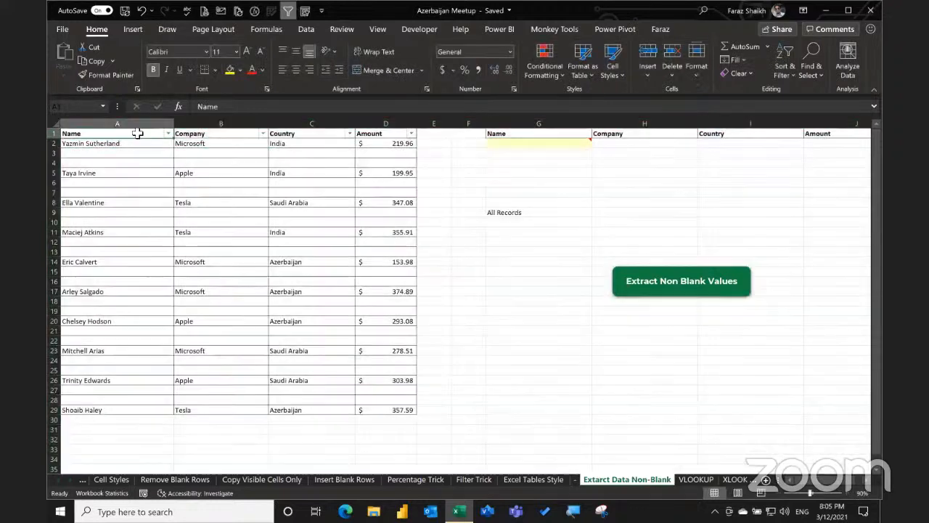
pyautogui.moveTo(147, 137); pyautogui.dragTo(401, 412)
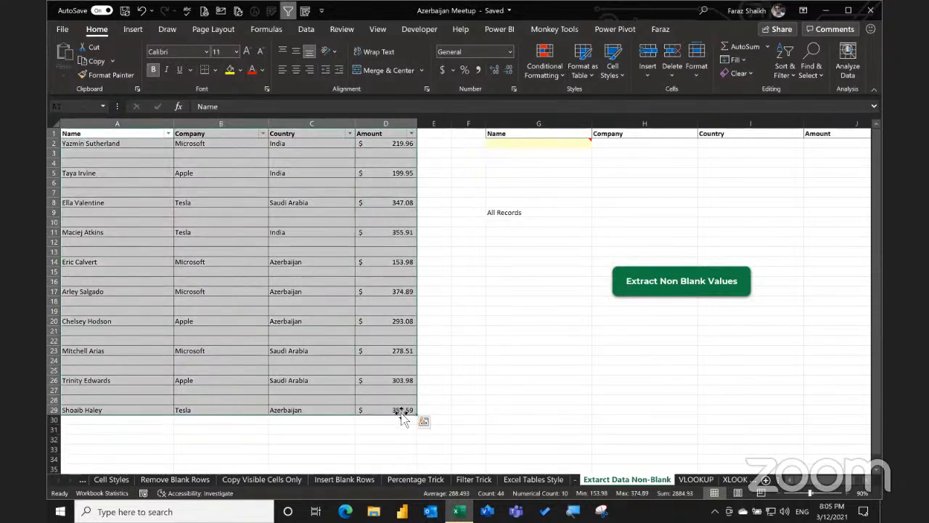
pyautogui.hotkey('ctrl', 't')
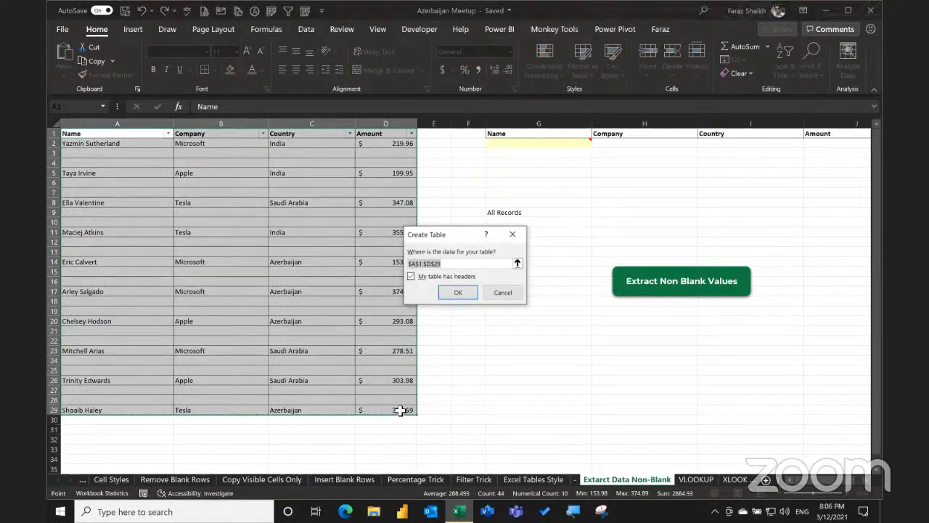
pyautogui.click(458, 292)
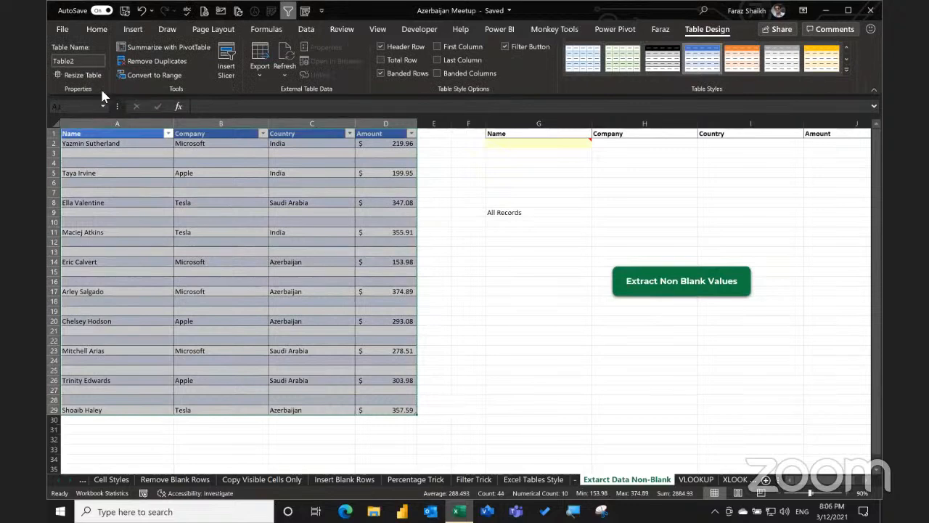
pyautogui.click(535, 145)
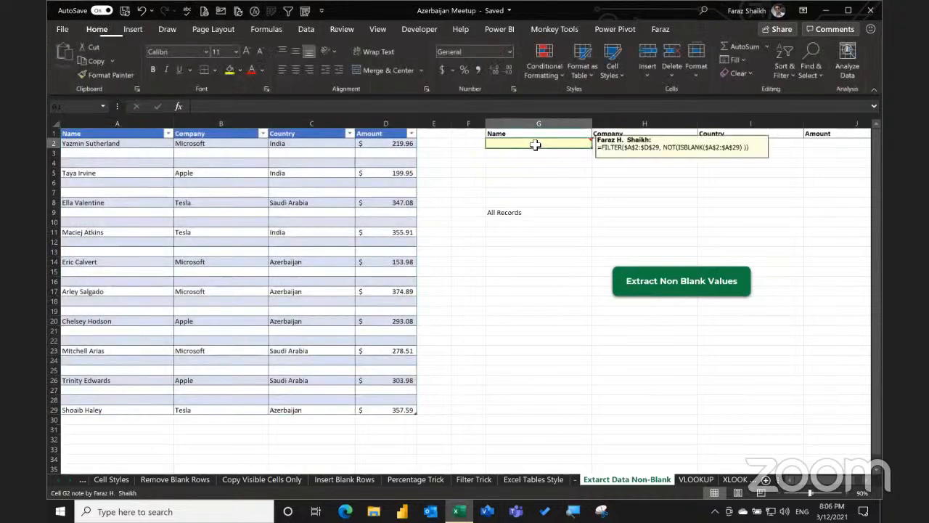
pyautogui.write('=fil')
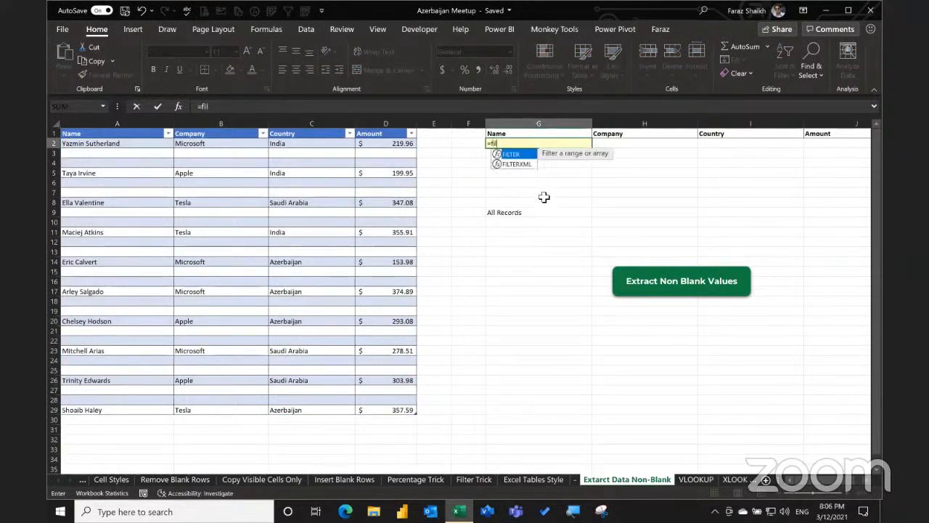
pyautogui.press('Tab')
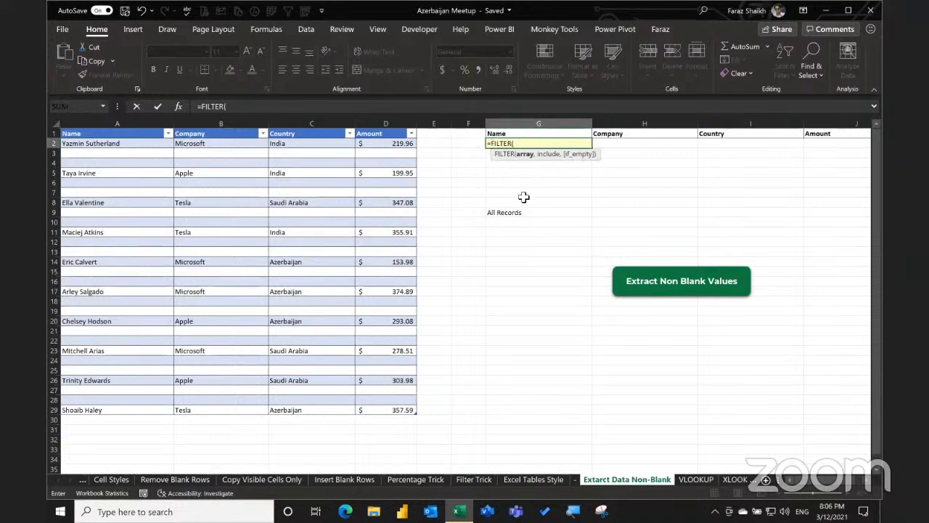
pyautogui.moveTo(515, 143)
pyautogui.click(62, 125)
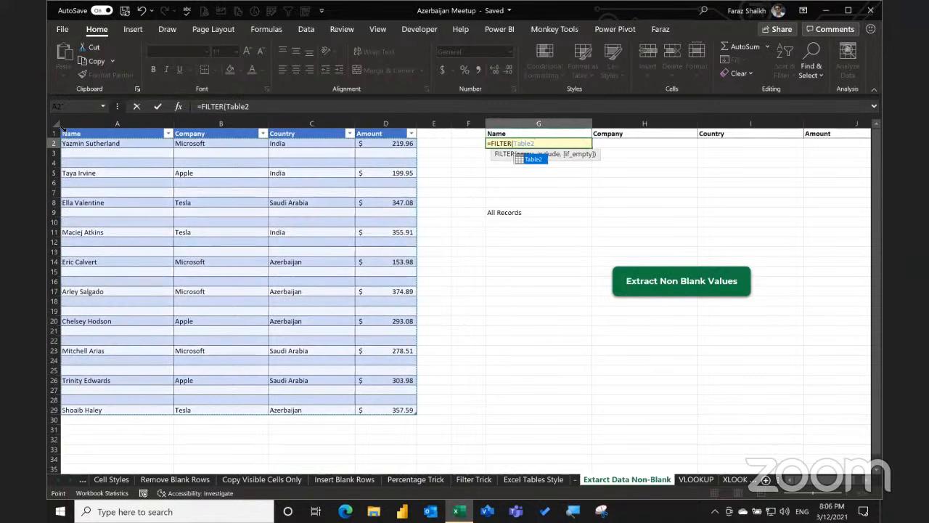
pyautogui.write(',')
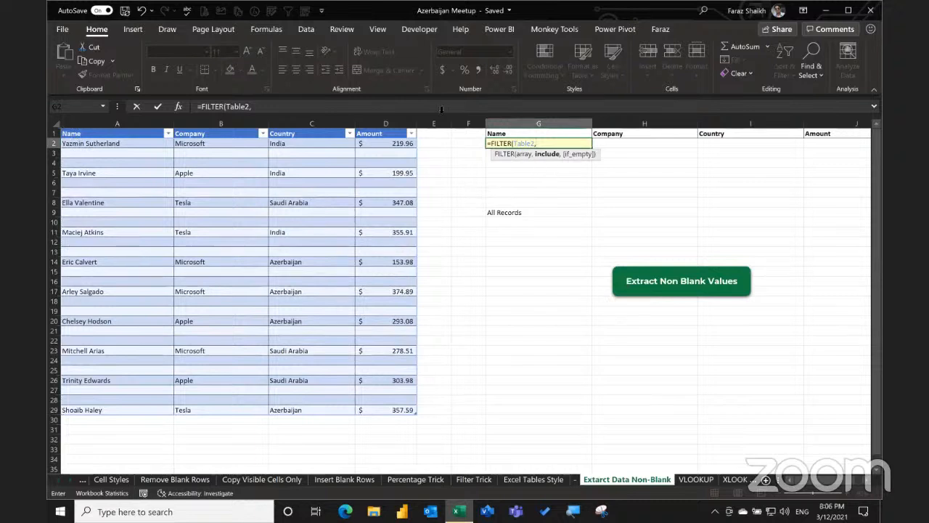
pyautogui.click(226, 125)
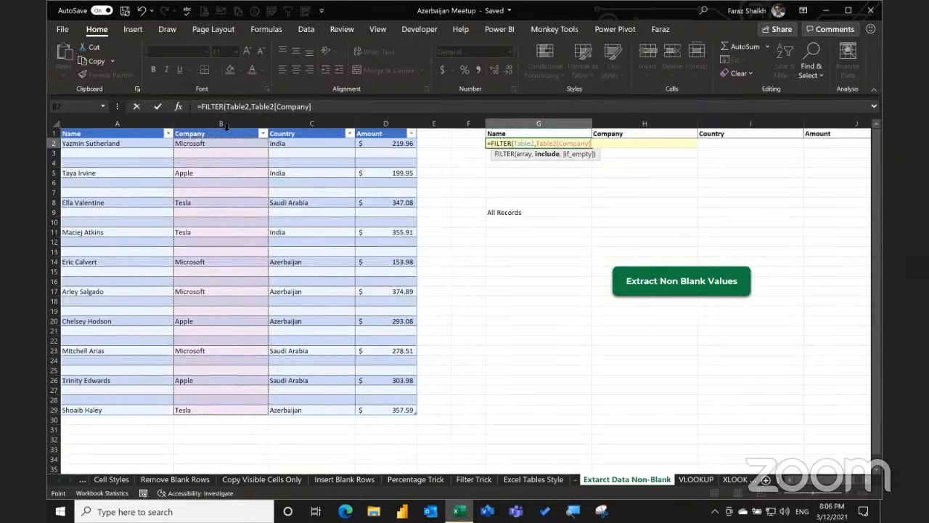
pyautogui.write('=Apple')
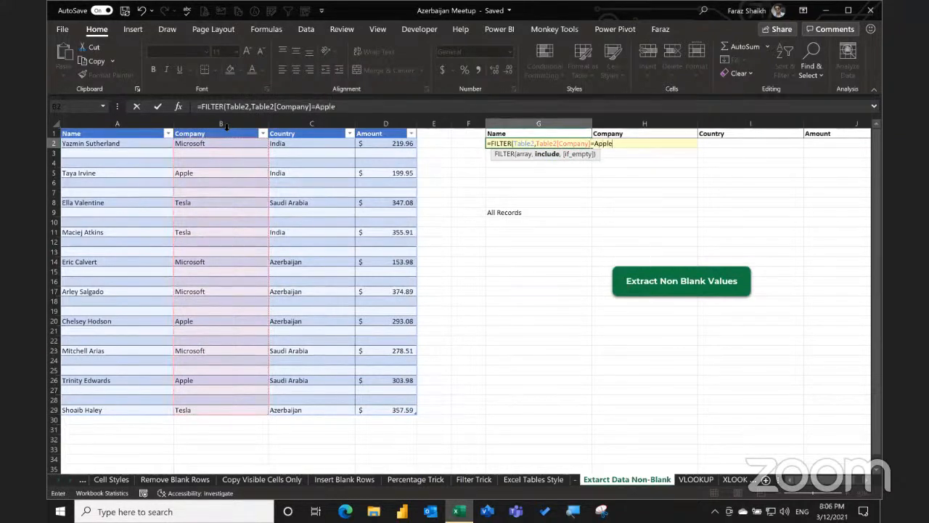
pyautogui.press('BackSpace')
pyautogui.press('BackSpace')
pyautogui.press('BackSpace')
pyautogui.press('BackSpace')
pyautogui.press('BackSpace')
pyautogui.press('BackSpace')
pyautogui.press('BackSpace')
pyautogui.press('BackSpace')
pyautogui.press('BackSpace')
pyautogui.press('BackSpace')
pyautogui.press('BackSpace')
pyautogui.press('BackSpace')
pyautogui.press('BackSpace')
pyautogui.press('BackSpace')
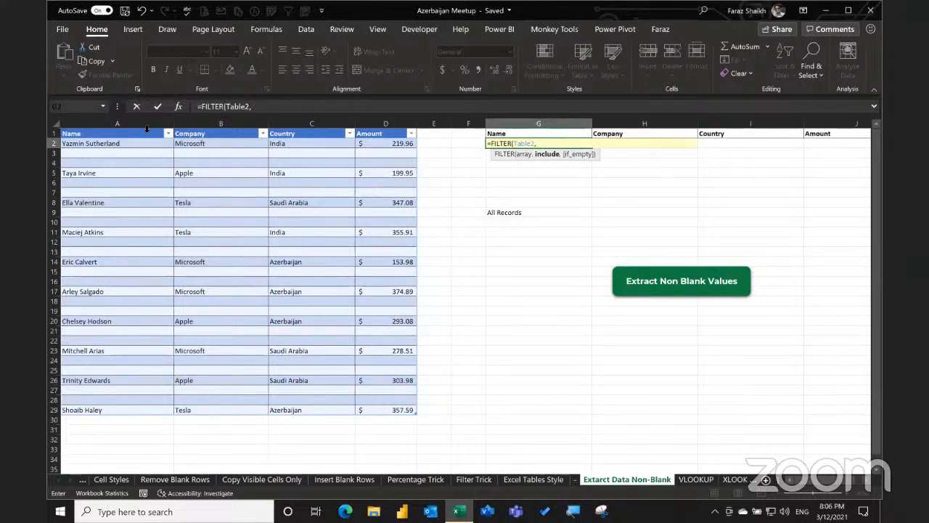
pyautogui.write('NOT(')
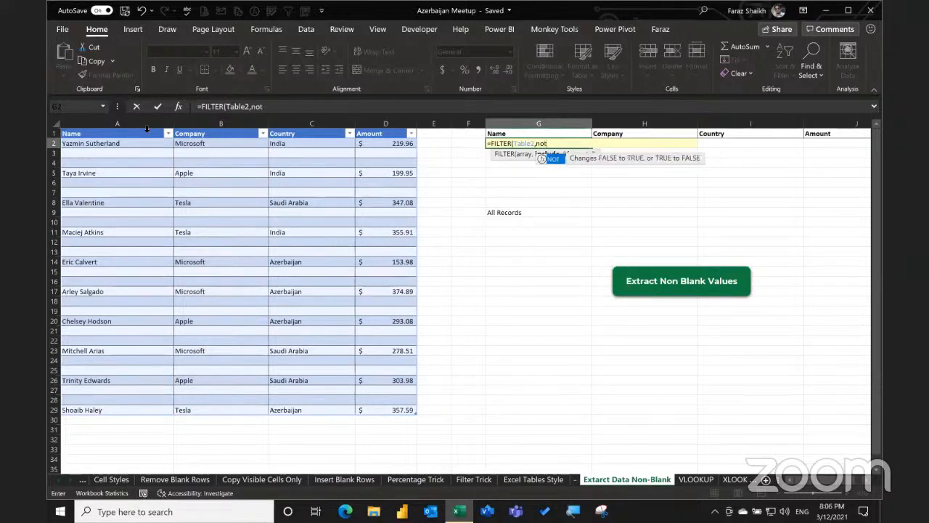
pyautogui.press('BackSpace')
pyautogui.press('BackSpace')
pyautogui.press('BackSpace')
pyautogui.press('BackSpace')
pyautogui.press('BackSpace')
pyautogui.write(',ISBLANK(')
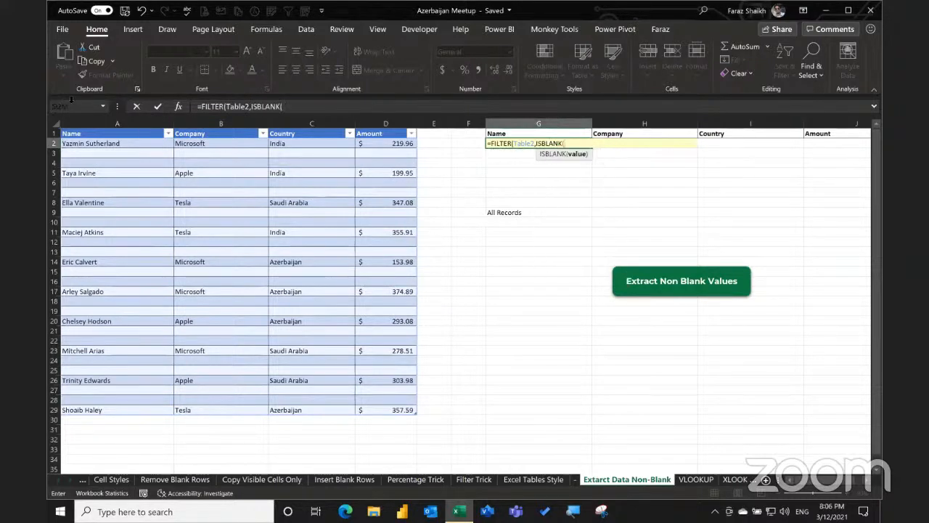
pyautogui.click(118, 125)
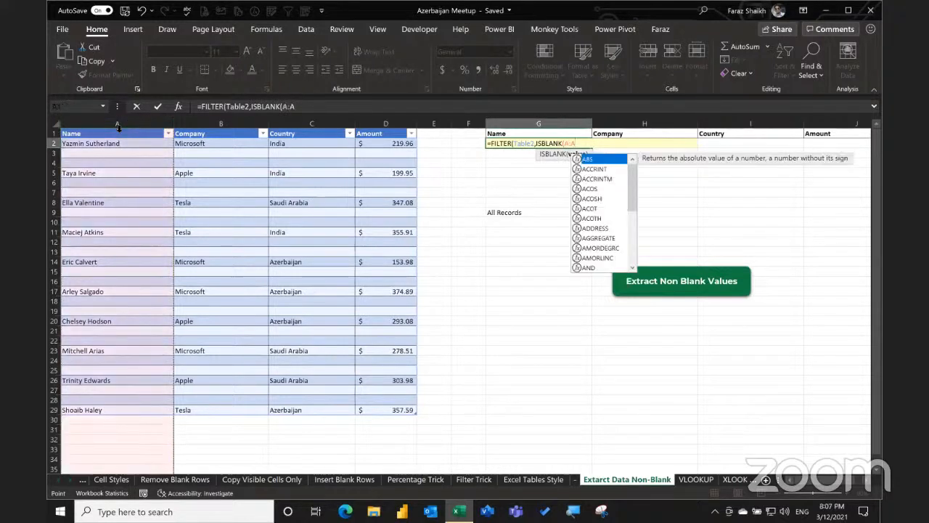
pyautogui.click(118, 129)
pyautogui.click(119, 128)
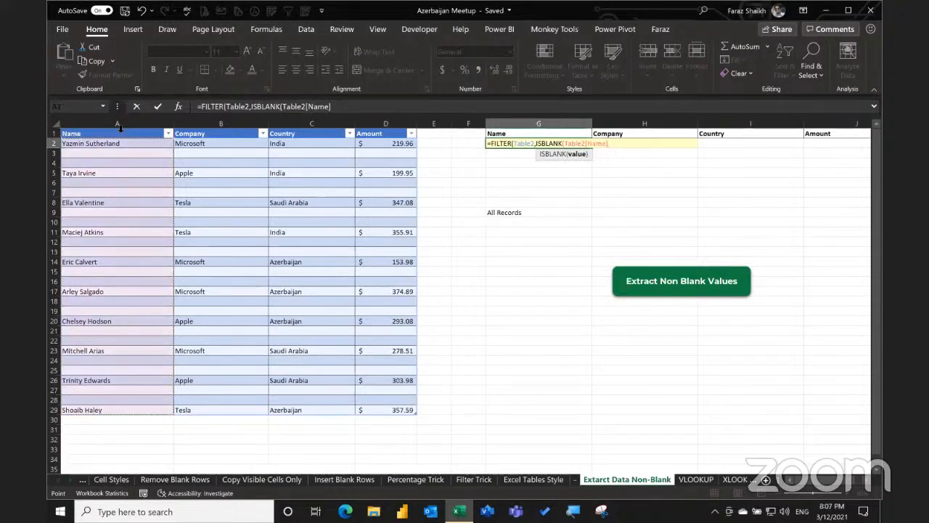
pyautogui.write('),')
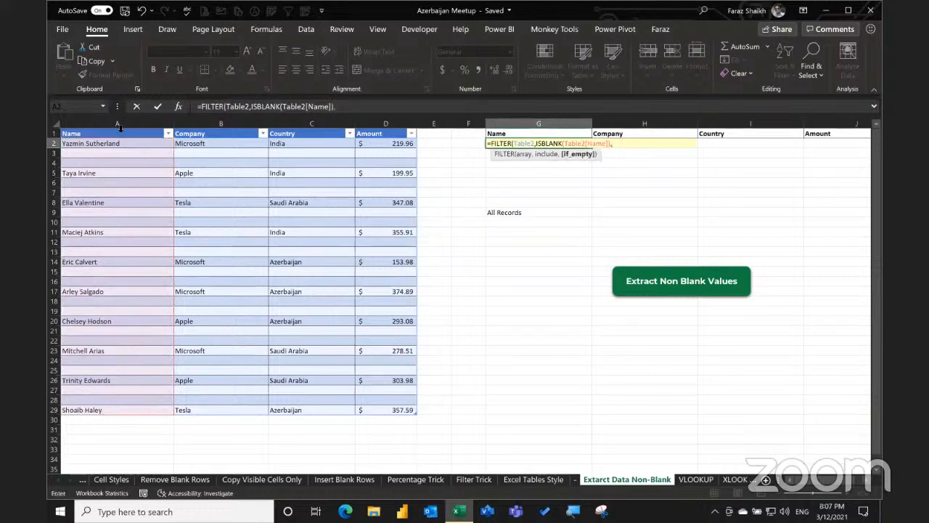
pyautogui.write(')')
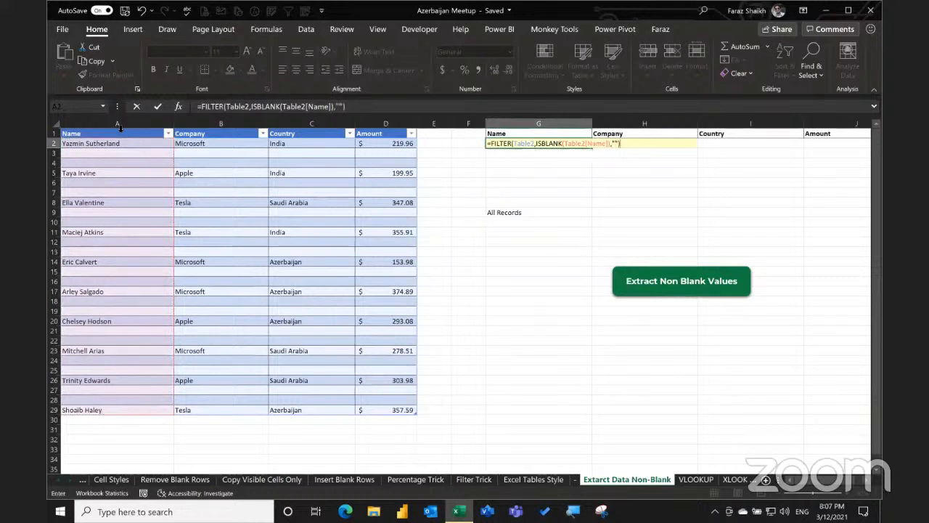
pyautogui.press('Return')
pyautogui.click(543, 144)
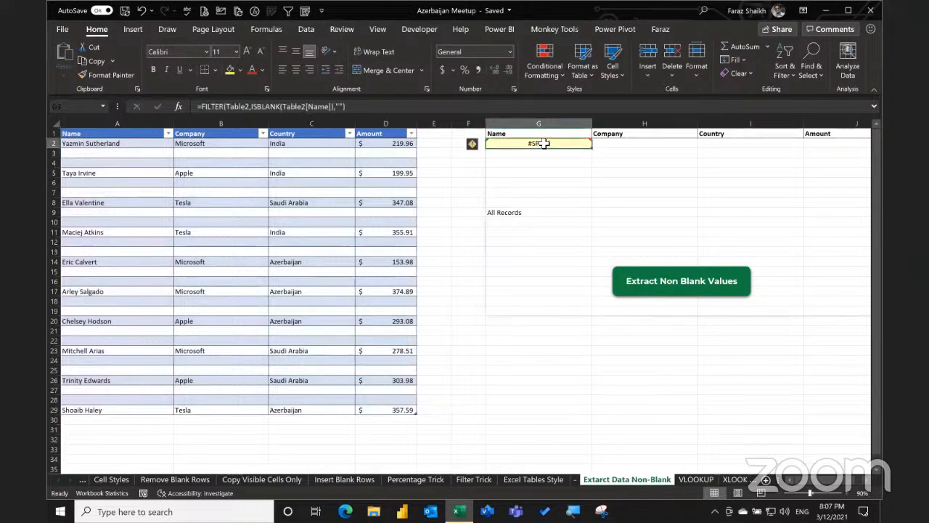
pyautogui.press('Delete')
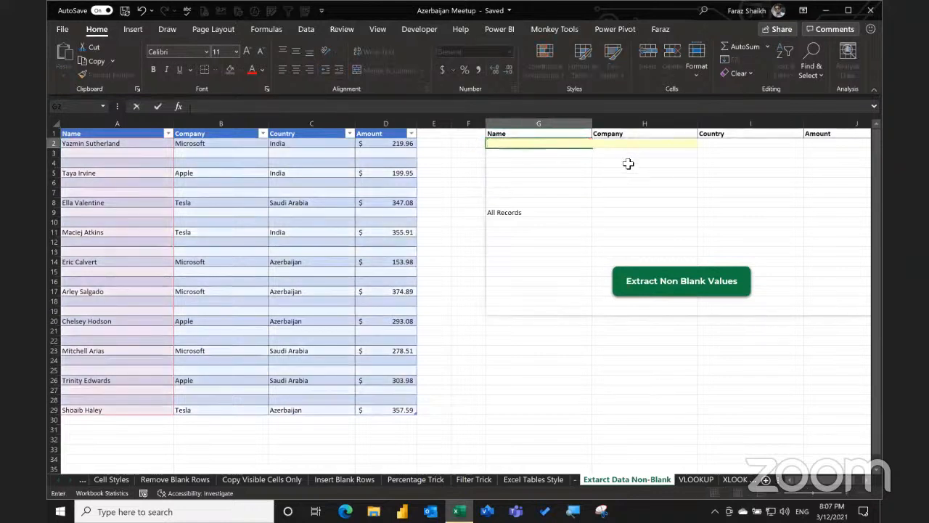
pyautogui.press('Down')
pyautogui.click(463, 146)
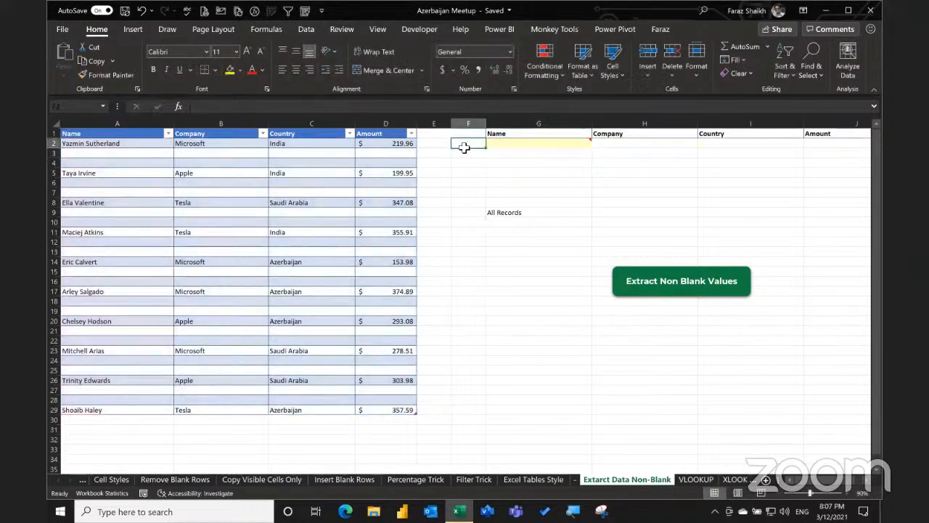
# Step: Enter =ISBLANK(Table2[Name]) in F2 to spill TRUE/FALSE down column F
pyautogui.write('=is')
pyautogui.press('Tab')
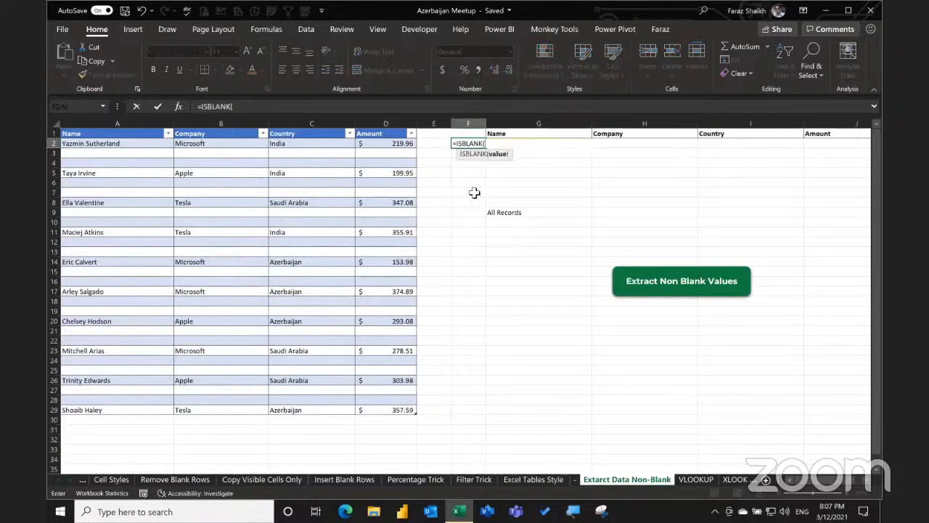
pyautogui.click(151, 129)
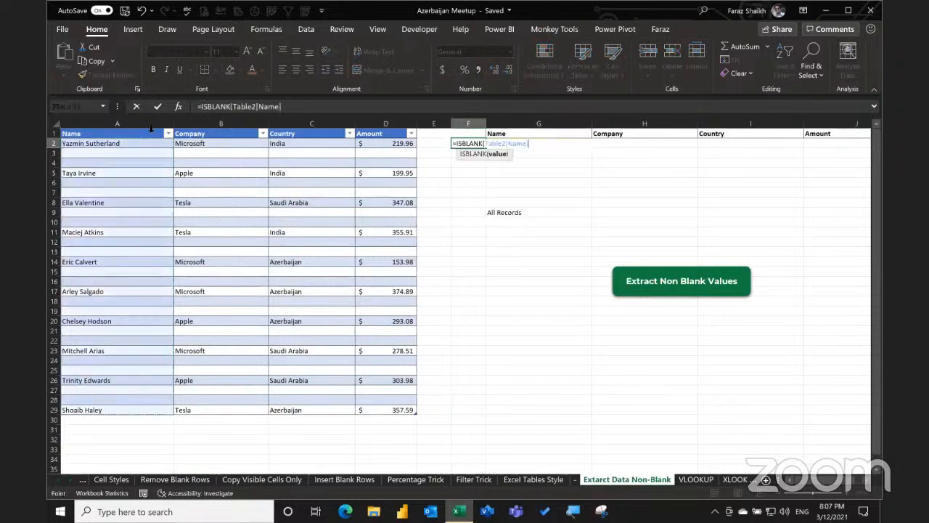
pyautogui.press('Return')
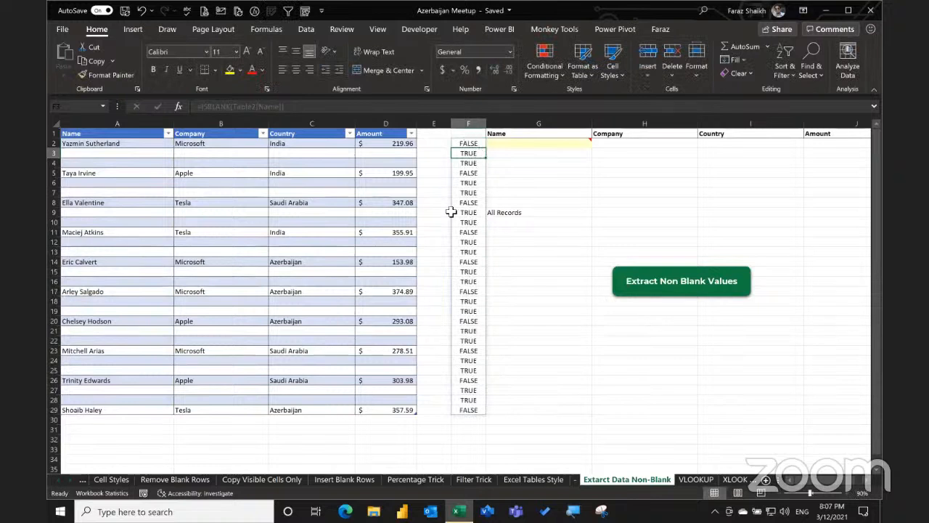
pyautogui.click(474, 144)
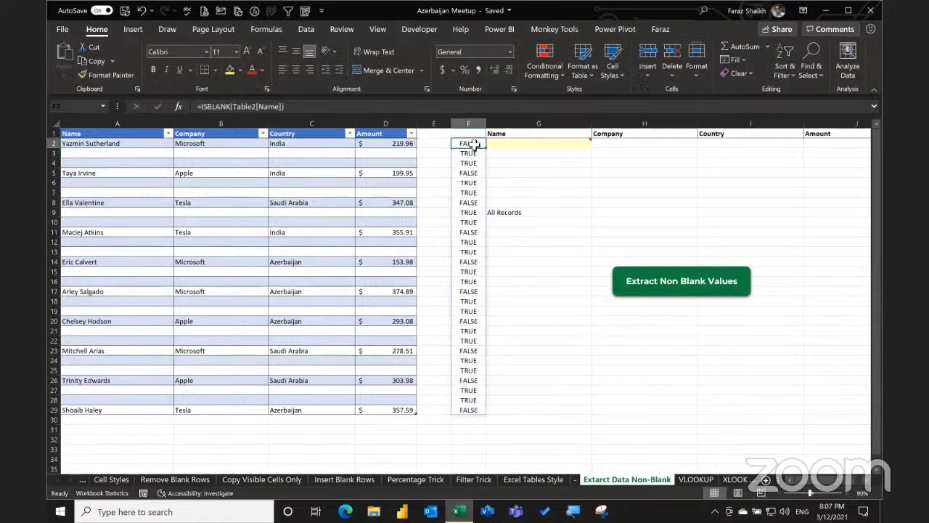
pyautogui.click(538, 139)
pyautogui.press('Down')
pyautogui.press('Down')
pyautogui.press('Down')
pyautogui.press('Down')
pyautogui.press('Down')
pyautogui.press('Down')
pyautogui.click(538, 138)
# Step: Begin a FILTER formula in G2, then cancel it
pyautogui.write('=fil')
pyautogui.press('Tab')
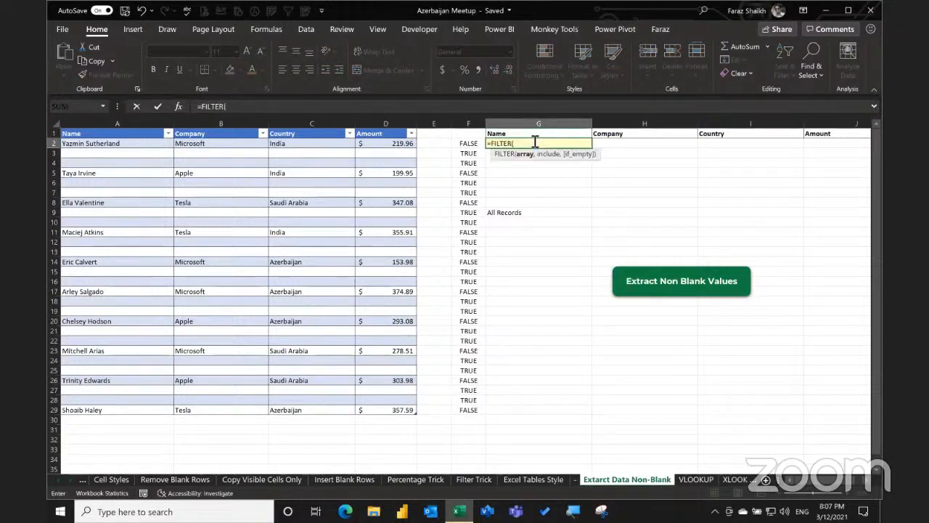
pyautogui.write('m,')
pyautogui.press('Escape')
# Step: Wrap F2's formula in NOT to make =NOT(ISBLANK(Table2[Name]))
pyautogui.click(469, 143)
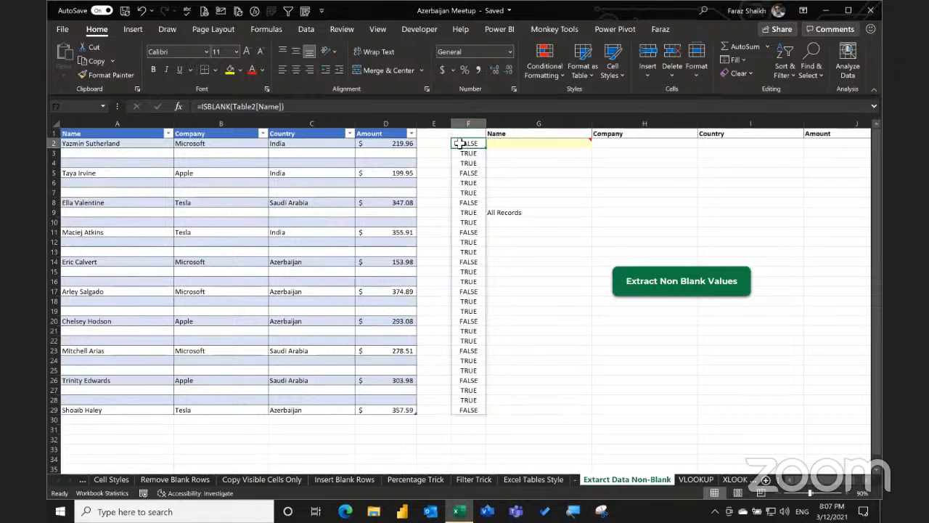
pyautogui.doubleClick(460, 143)
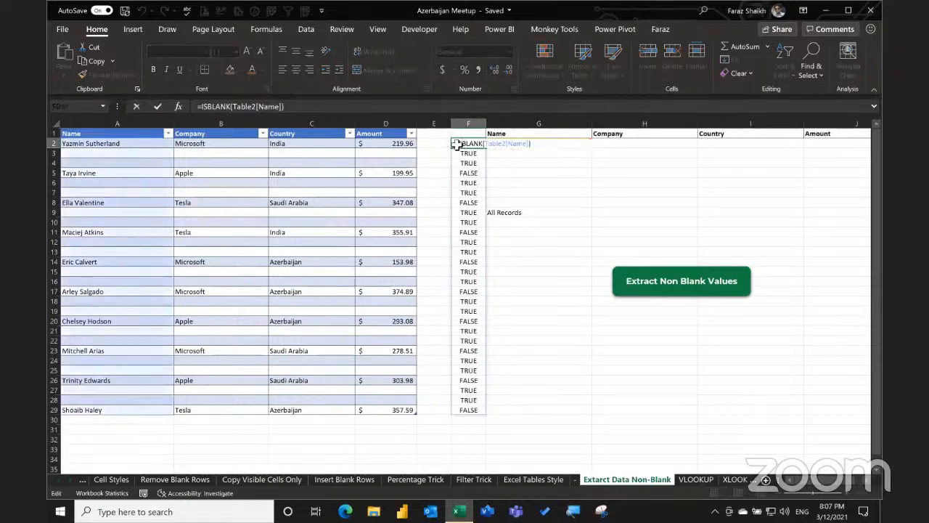
pyautogui.click(456, 143)
pyautogui.write('no')
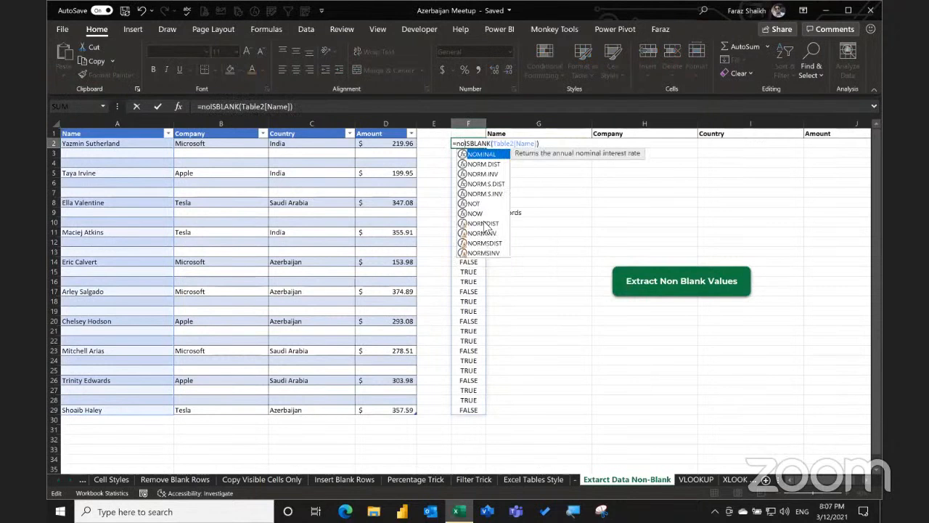
pyautogui.write('t')
pyautogui.press('Tab')
pyautogui.write(')')
pyautogui.press('Return')
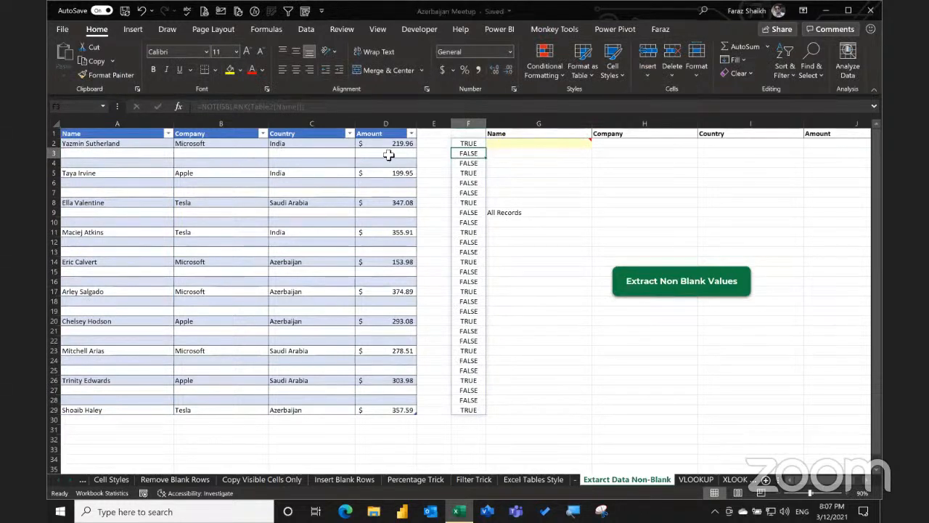
# Step: Cut the NOT(ISBLANK) formula out of F2, leaving column F empty
pyautogui.click(464, 144)
pyautogui.doubleClick(460, 144)
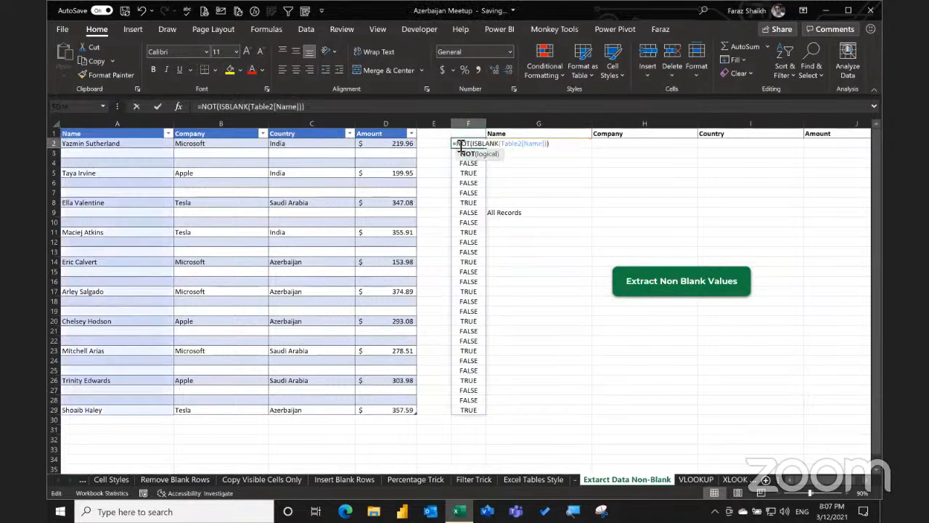
pyautogui.write('F')
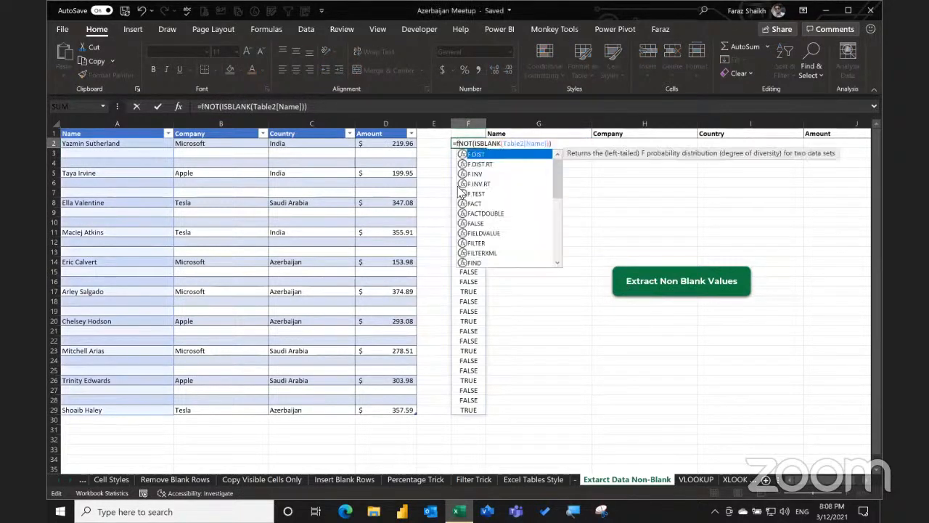
pyautogui.press('BackSpace')
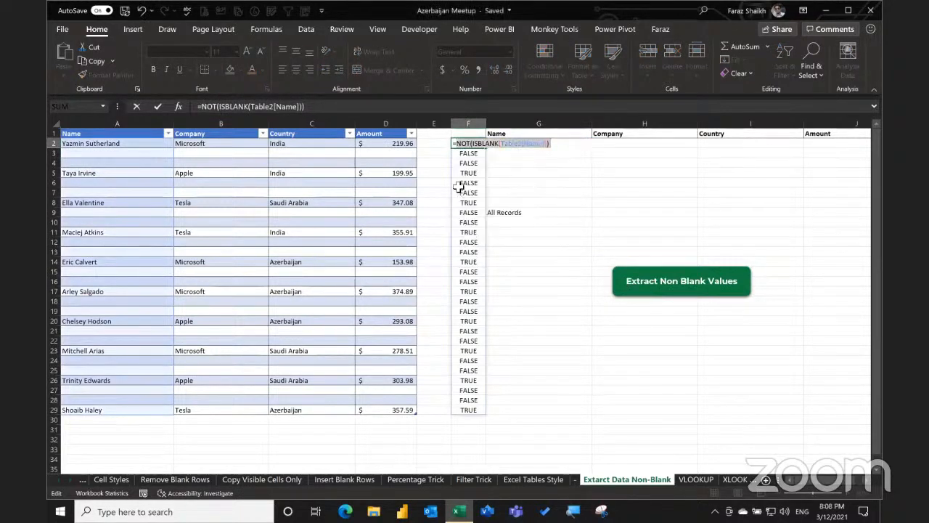
pyautogui.hotkey('shift', 'End')
pyautogui.hotkey('ctrl', 'x')
pyautogui.press('BackSpace')
pyautogui.press('Return')
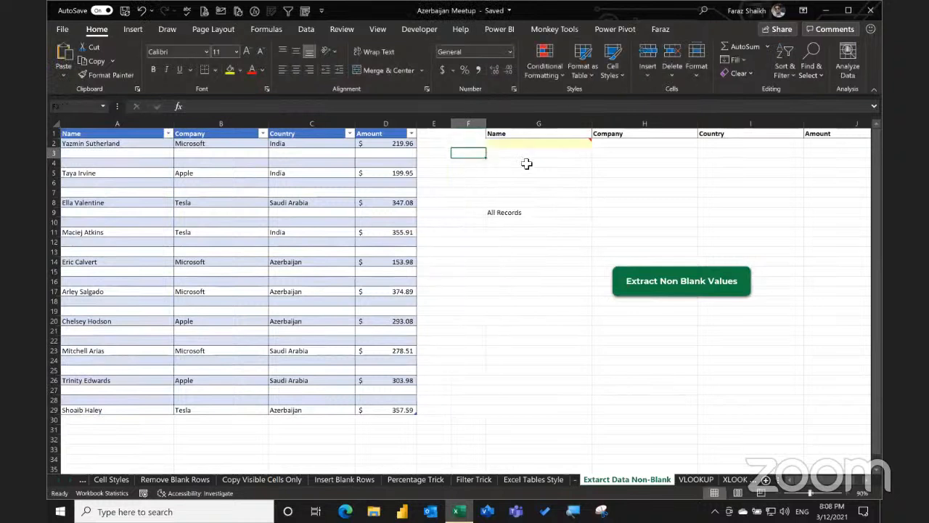
pyautogui.click(543, 144)
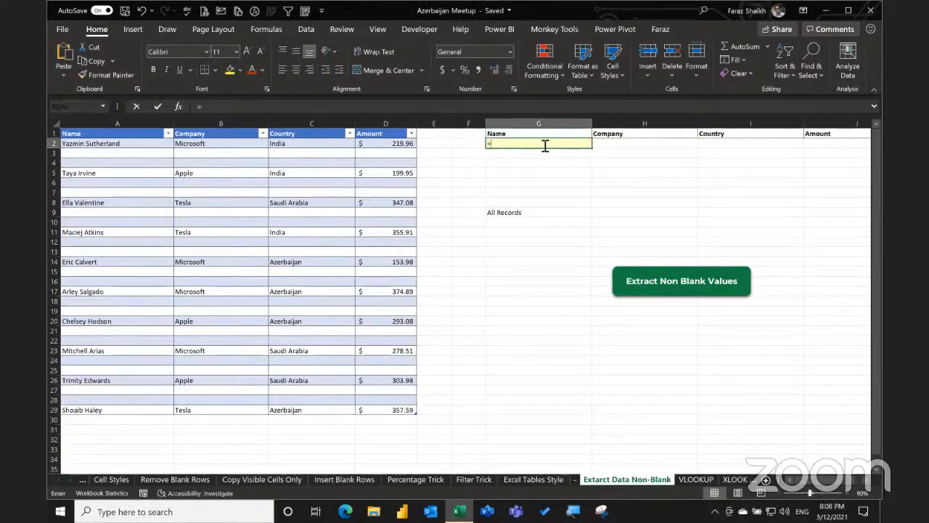
# Step: Start a LET formula in G2 defining var_log as the pasted NOT(ISBLANK(Table2[Name]))
pyautogui.write('=let')
pyautogui.press('Tab')
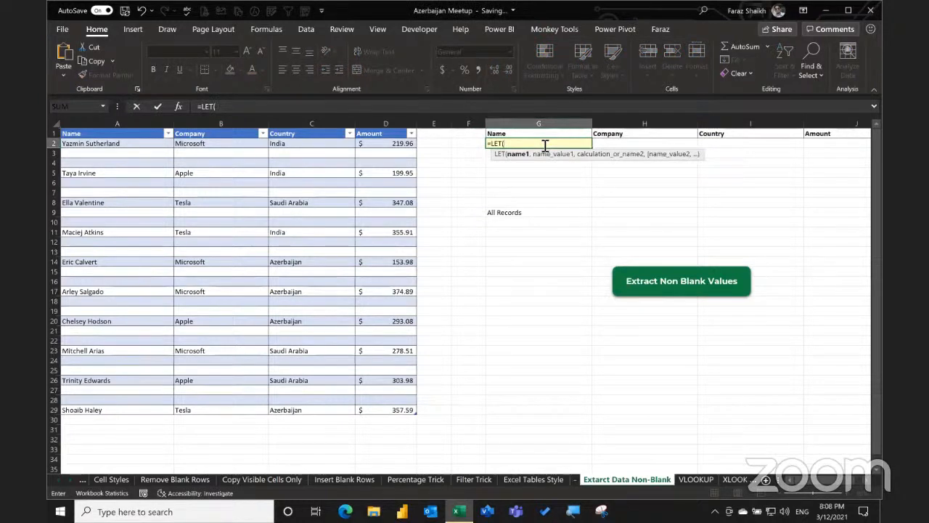
pyautogui.hotkey('alt', 'Return')
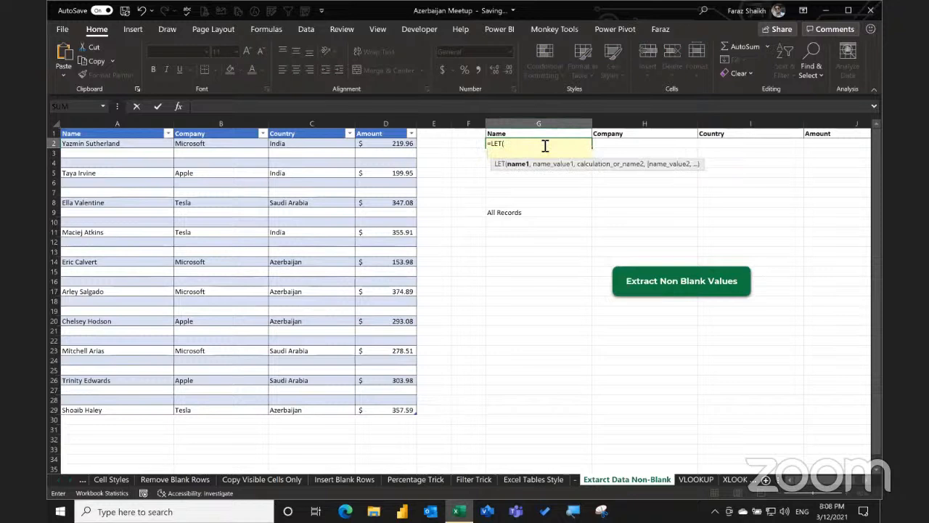
pyautogui.write('range')
pyautogui.press('BackSpace')
pyautogui.press('BackSpace')
pyautogui.press('BackSpace')
pyautogui.press('BackSpace')
pyautogui.press('BackSpace')
pyautogui.write('log,')
pyautogui.press('BackSpace')
pyautogui.press('BackSpace')
pyautogui.press('BackSpace')
pyautogui.press('BackSpace')
pyautogui.write('var)')
pyautogui.press('BackSpace')
pyautogui.write('_klo')
pyautogui.press('BackSpace')
pyautogui.press('BackSpace')
pyautogui.press('BackSpace')
pyautogui.write('log,')
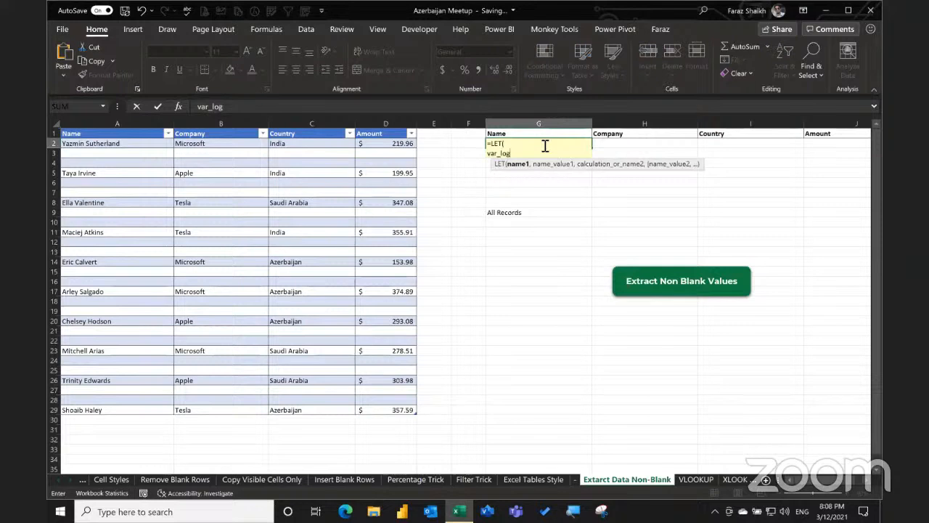
pyautogui.hotkey('ctrl', 'v')
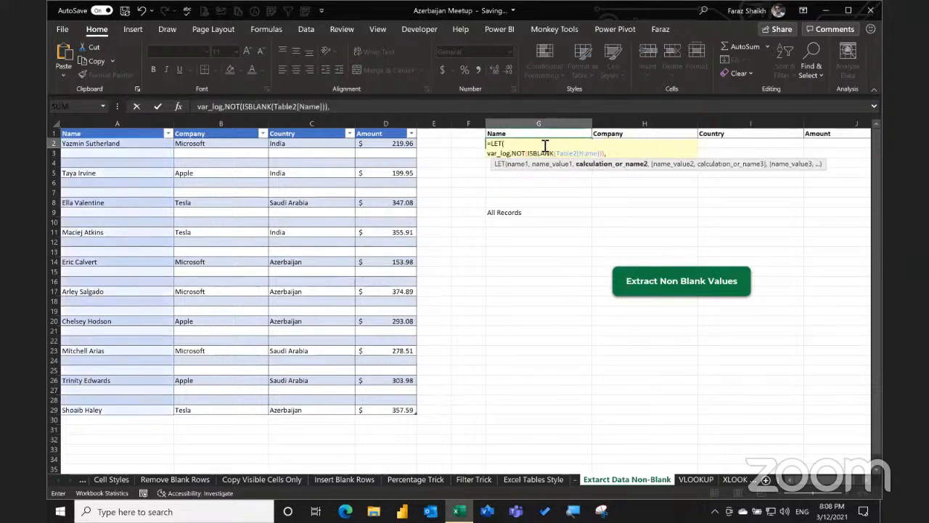
# Step: Add a new line starting var_cal with FILTER(
pyautogui.hotkey('alt', 'Return')
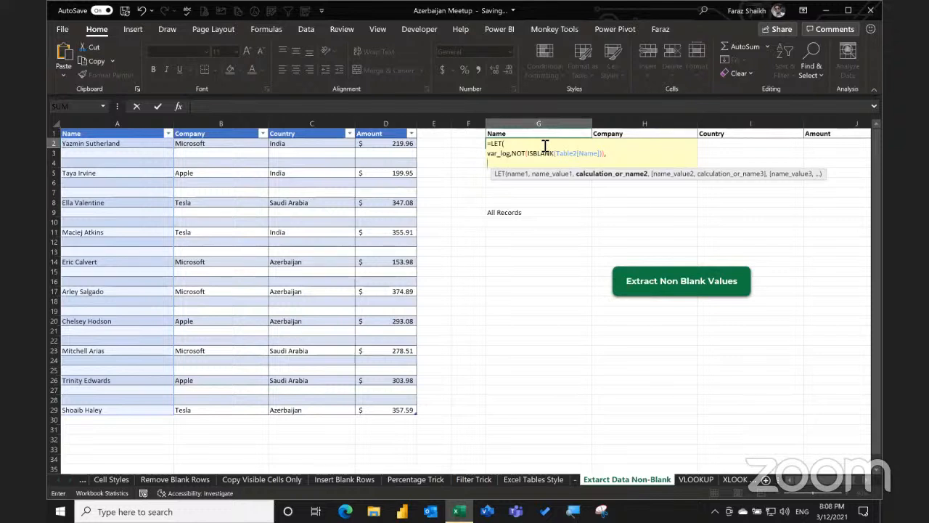
pyautogui.write('v')
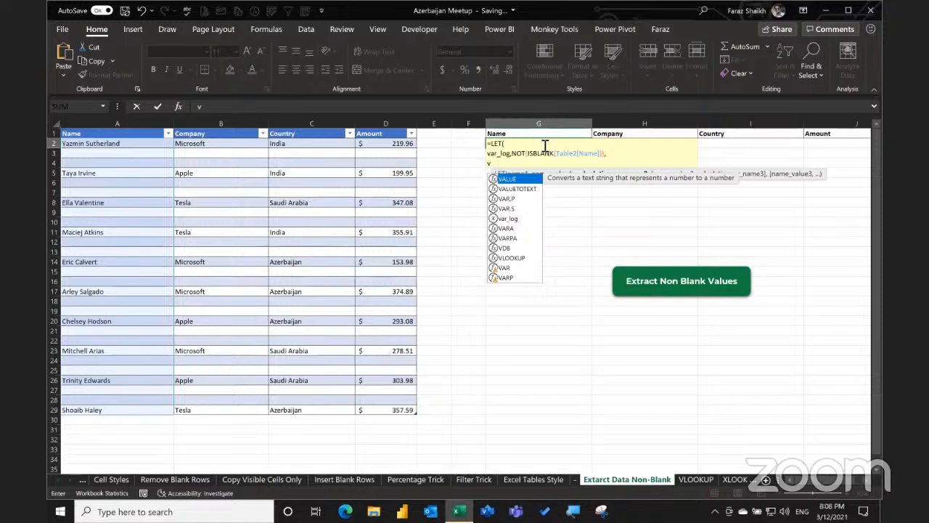
pyautogui.write('ar')
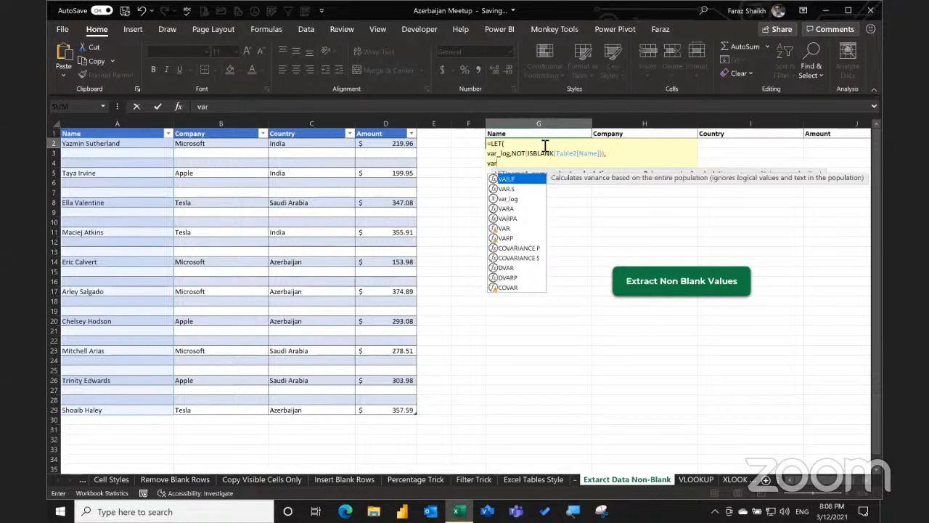
pyautogui.write(',')
pyautogui.press('BackSpace')
pyautogui.write('_cal')
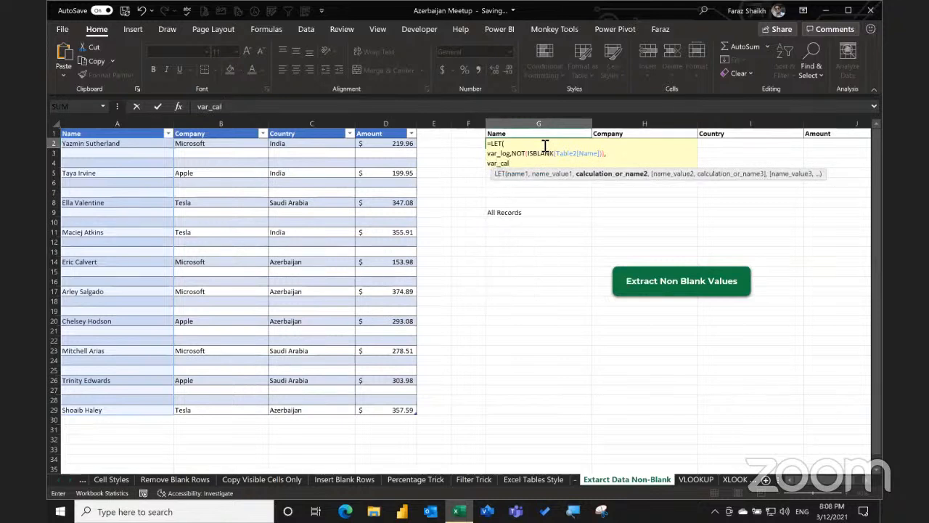
pyautogui.write(',f')
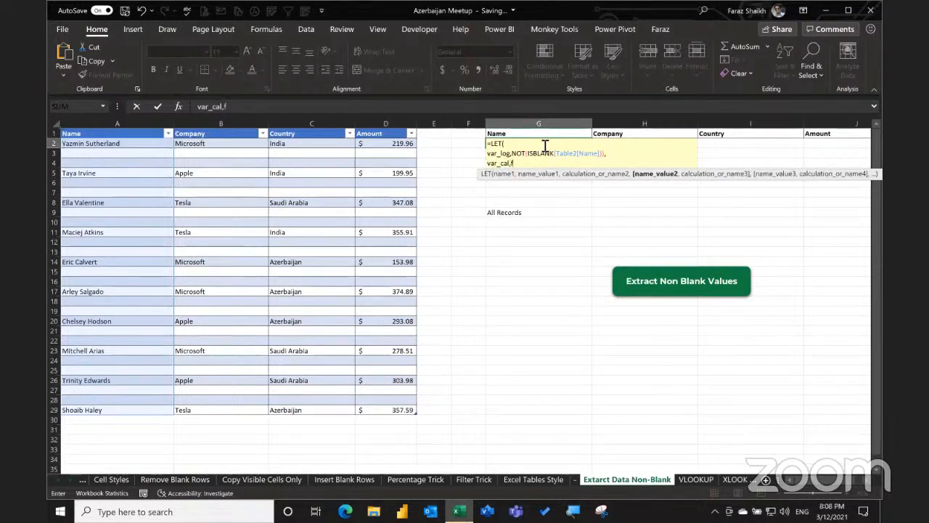
pyautogui.write('il')
pyautogui.press('Tab')
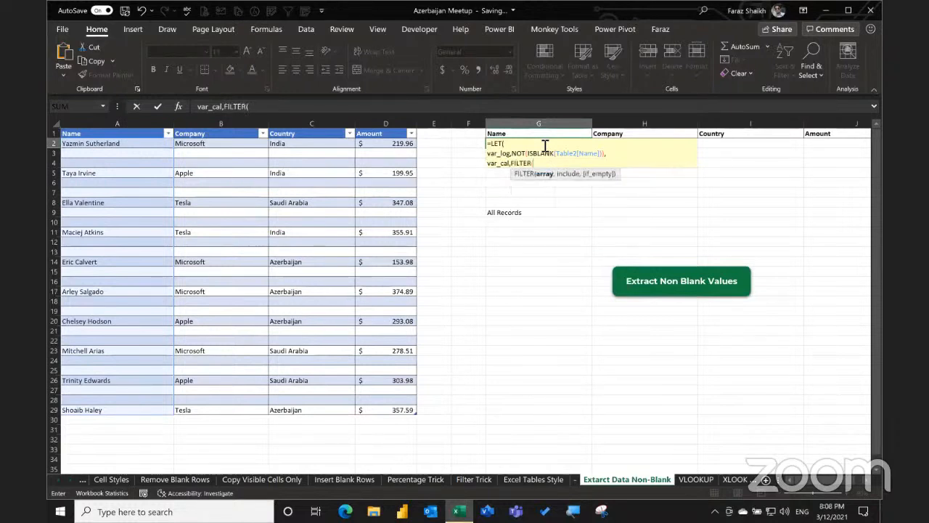
# Step: Fill FILTER with Table2 as the array, var_log as include and "No Data" as fallback
pyautogui.write('tab')
pyautogui.press('Tab')
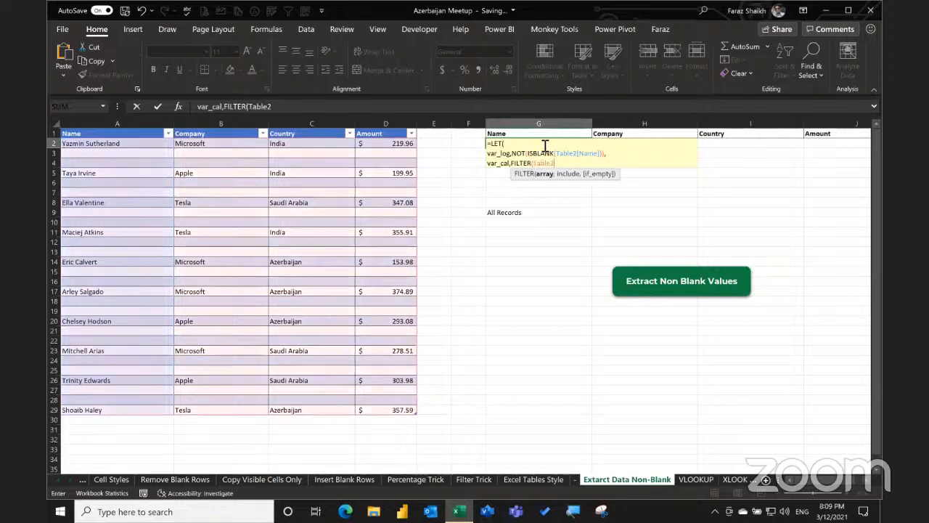
pyautogui.write(',')
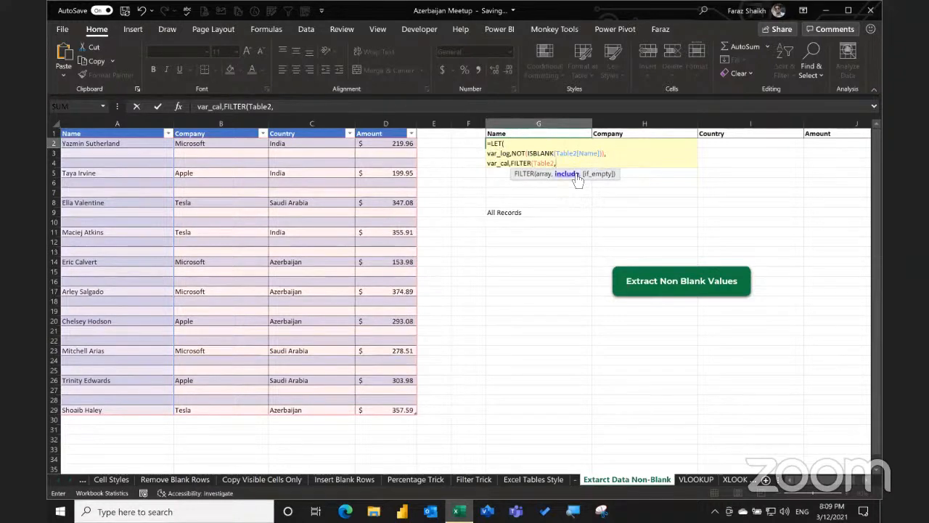
pyautogui.write('var')
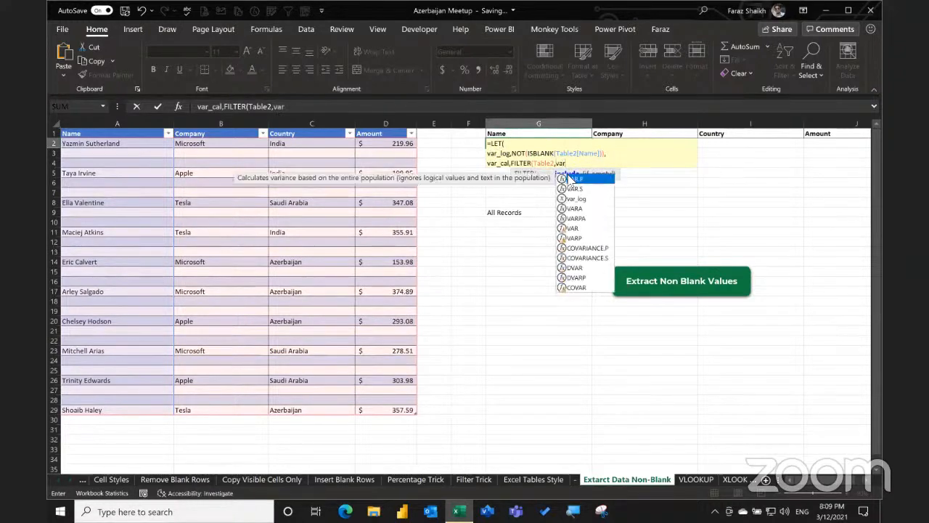
pyautogui.write('_log')
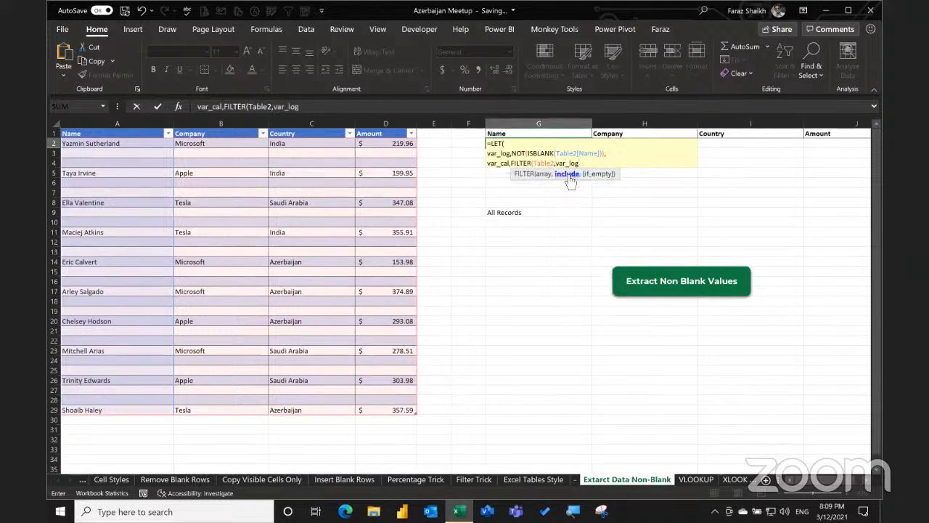
pyautogui.write(',"No Data"')
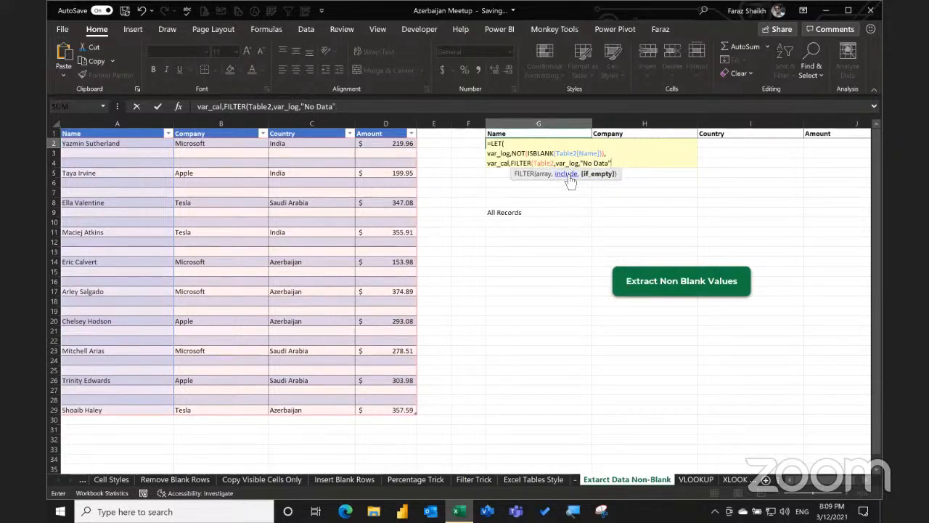
pyautogui.write(')')
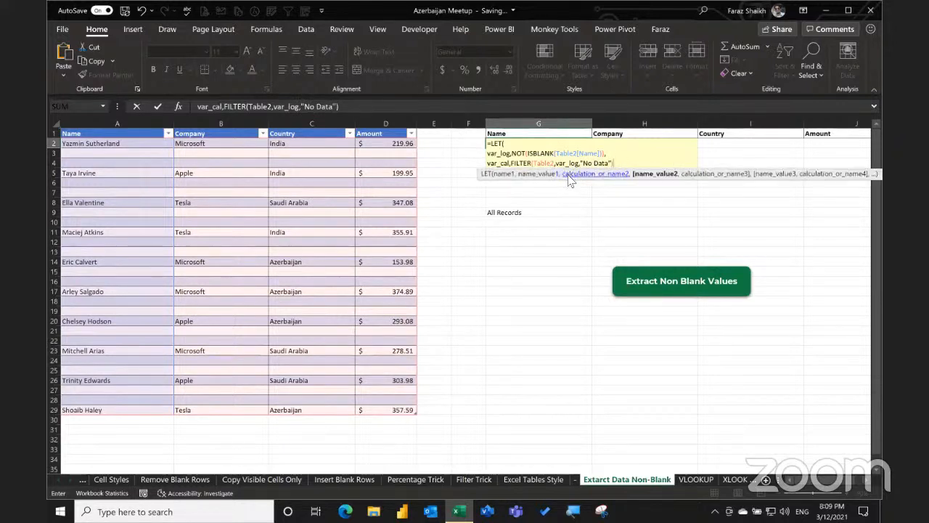
pyautogui.press('alt')
pyautogui.press('Escape')
# Step: Add var_cal as the LET result on a new line and enter the formula
pyautogui.write(',')
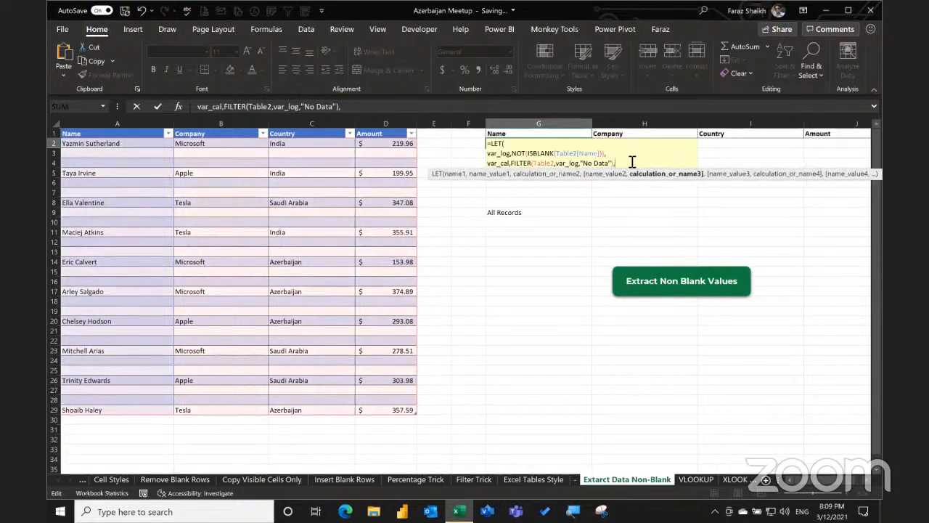
pyautogui.hotkey('alt', 'Return')
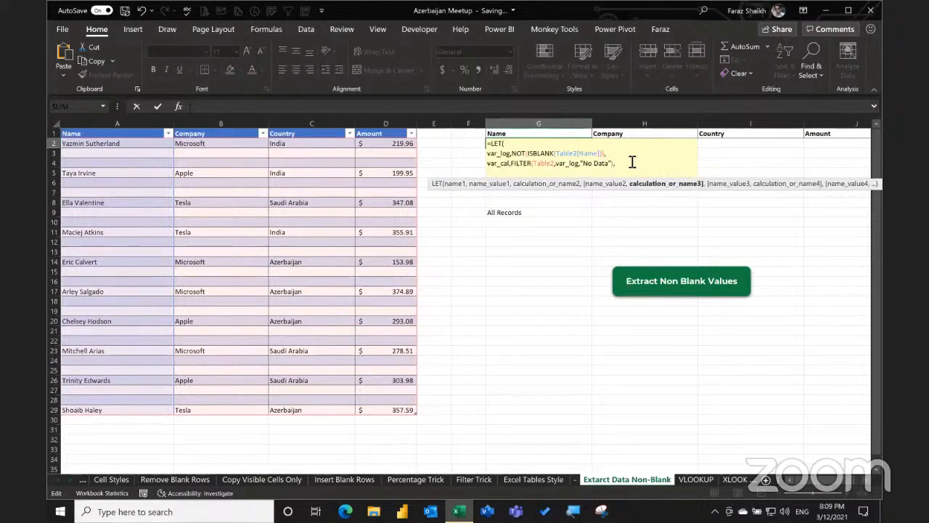
pyautogui.write('vare')
pyautogui.press('BackSpace')
pyautogui.press('BackSpace')
pyautogui.press('BackSpace')
pyautogui.press('BackSpace')
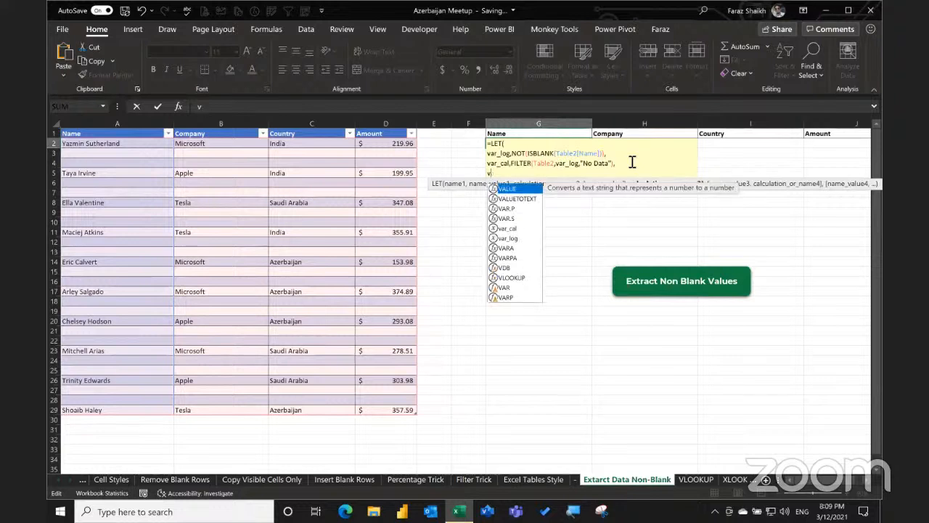
pyautogui.write('cal')
pyautogui.press('BackSpace')
pyautogui.press('BackSpace')
pyautogui.press('BackSpace')
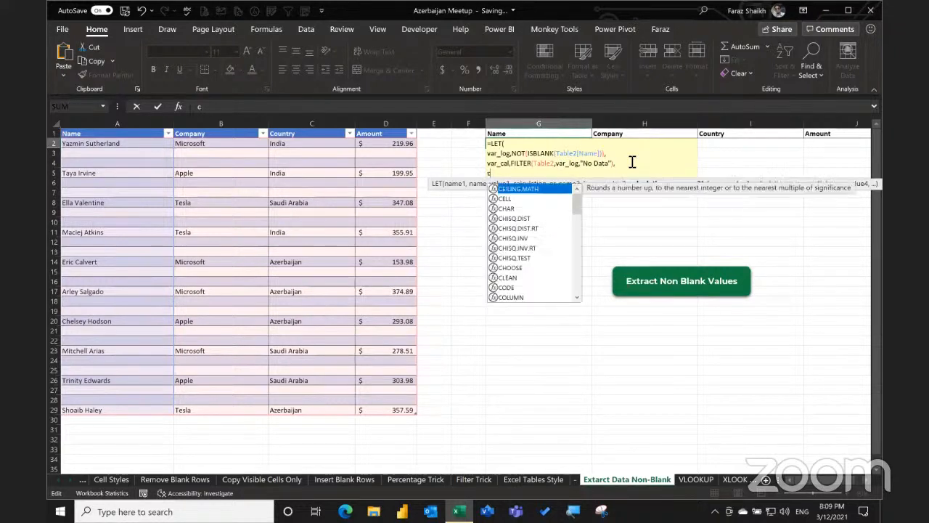
pyautogui.write('var')
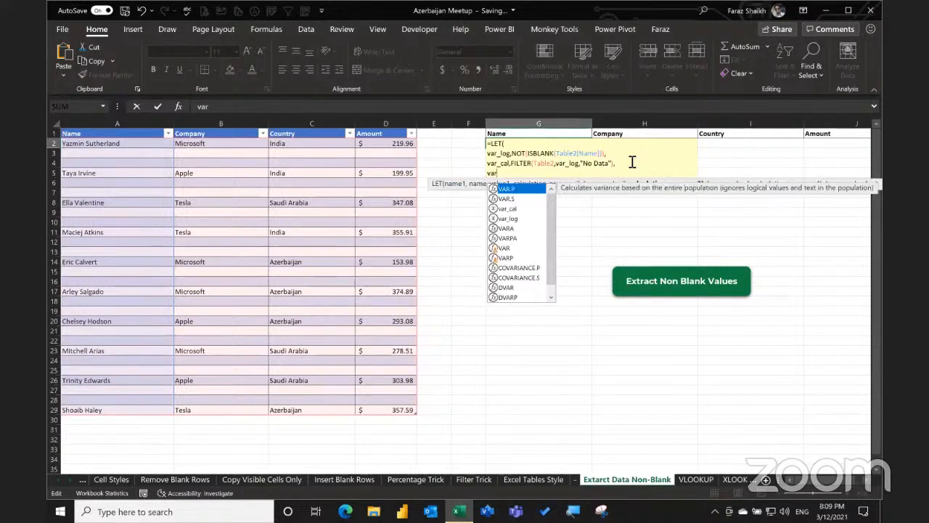
pyautogui.press('Down')
pyautogui.press('Down')
pyautogui.press('Tab')
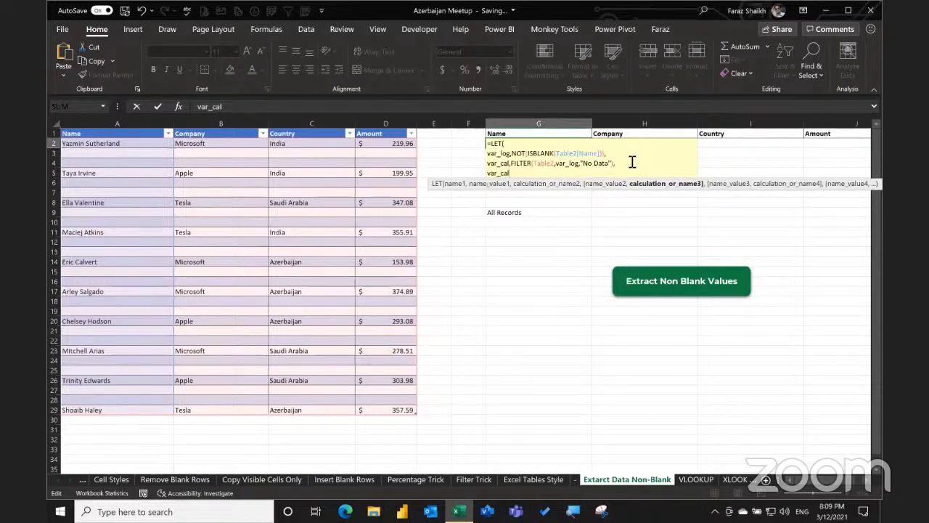
pyautogui.write(')')
pyautogui.press('Return')
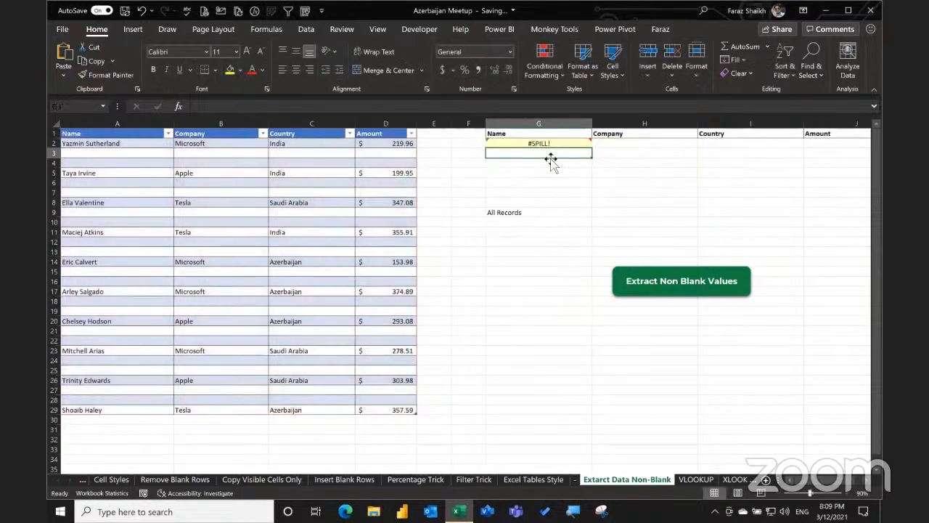
# Step: Delete the All Records label from G9 and select the output area G3:I13
pyautogui.click(518, 213)
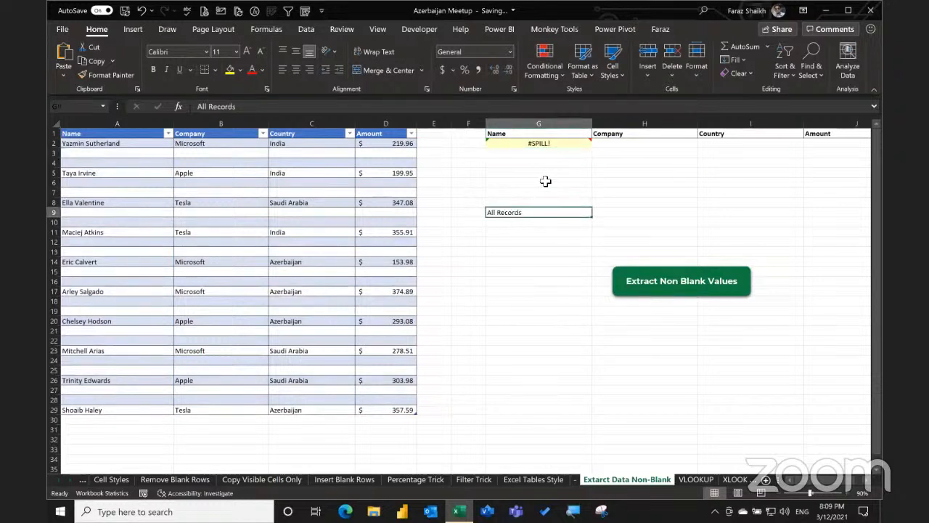
pyautogui.click(546, 144)
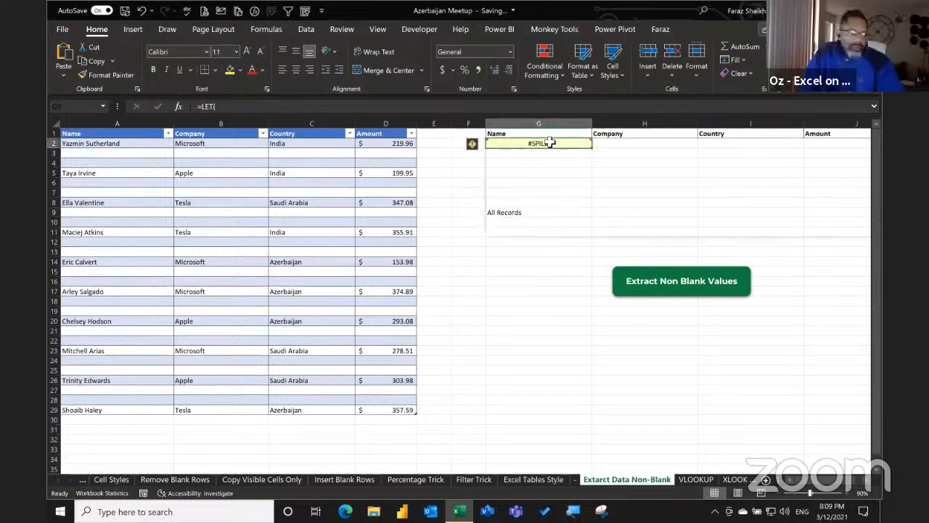
pyautogui.click(517, 218)
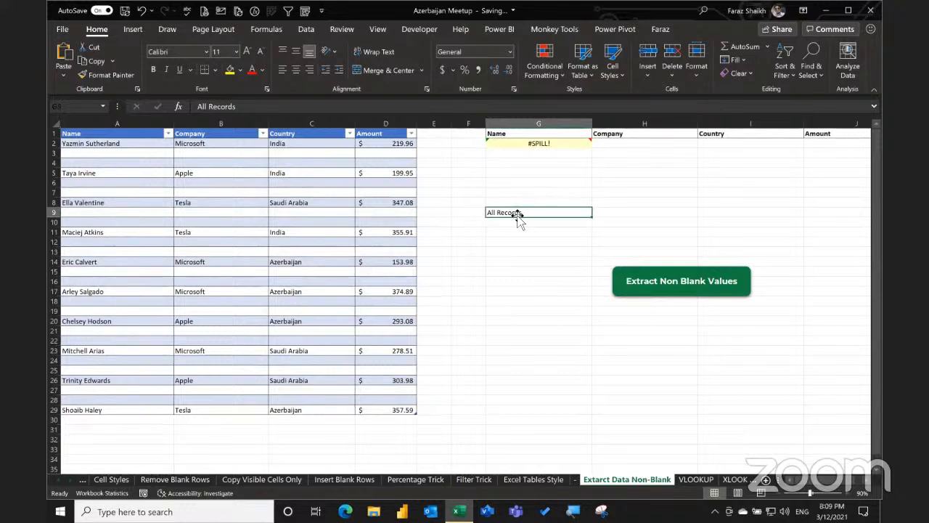
pyautogui.press('BackSpace')
pyautogui.press('Return')
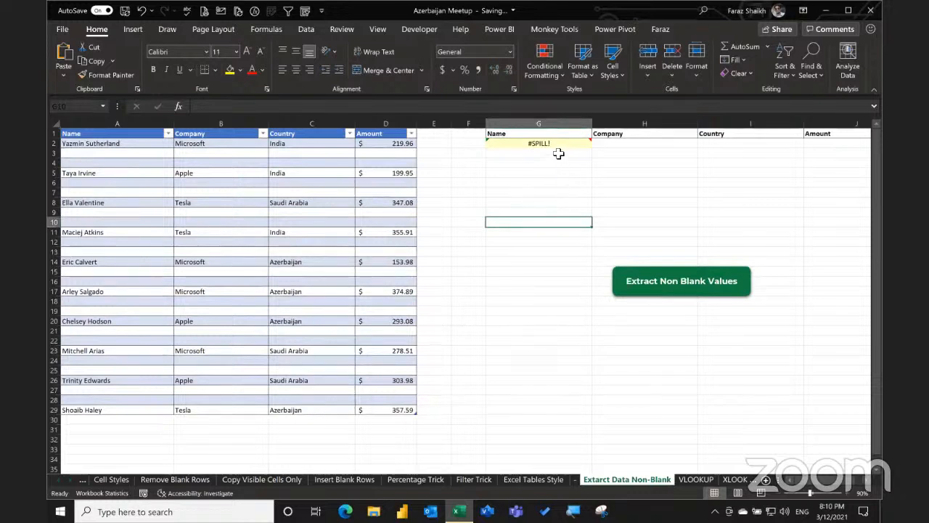
pyautogui.moveTo(552, 155); pyautogui.dragTo(628, 236)
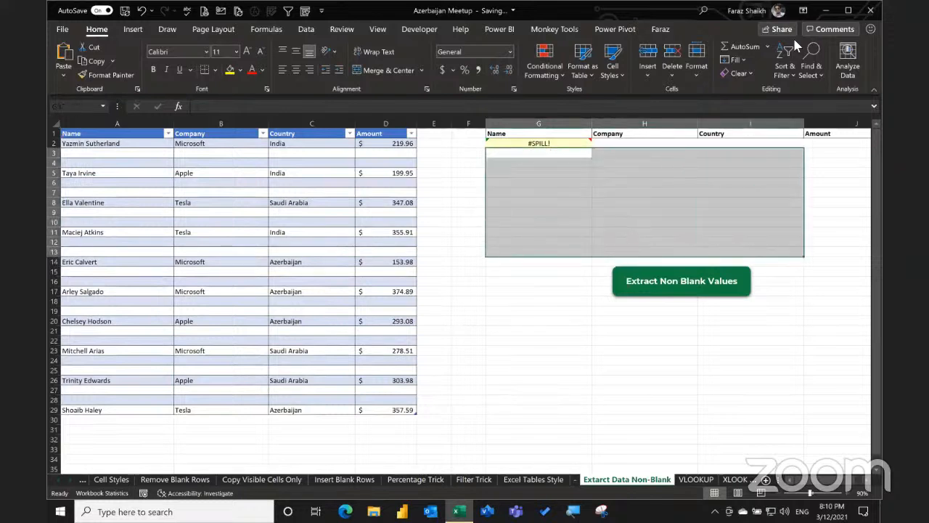
# Step: Select the blank cells in G3:I13 via Go To Special, then clear the blocking G11 entry
pyautogui.click(811, 70)
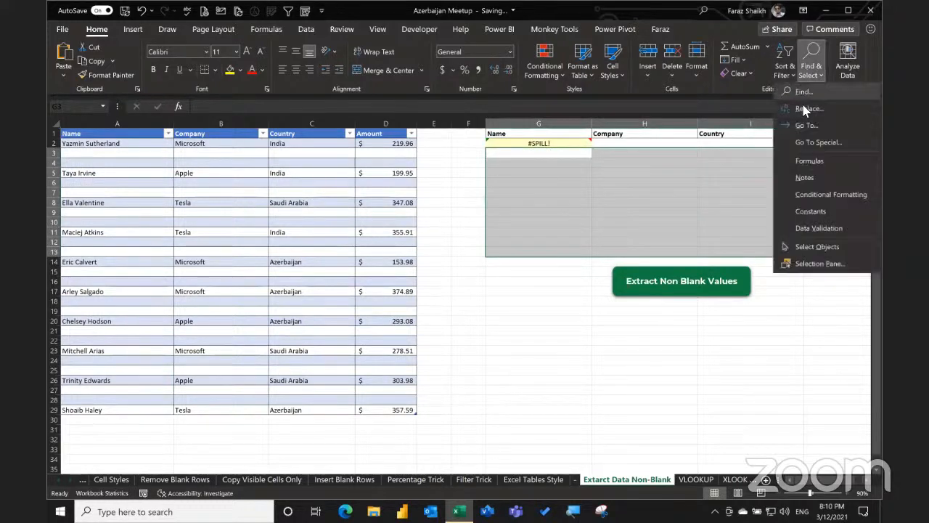
pyautogui.click(807, 137)
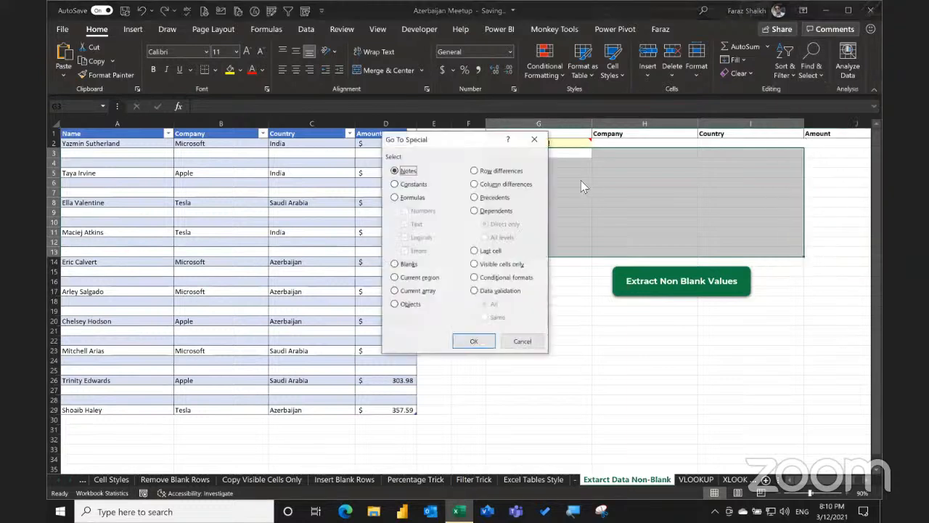
pyautogui.click(397, 266)
pyautogui.click(458, 341)
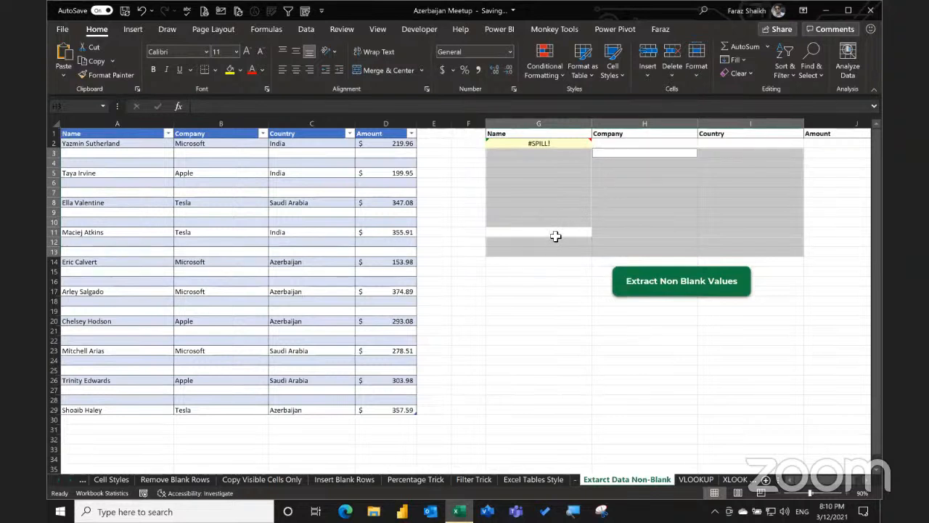
pyautogui.click(554, 233)
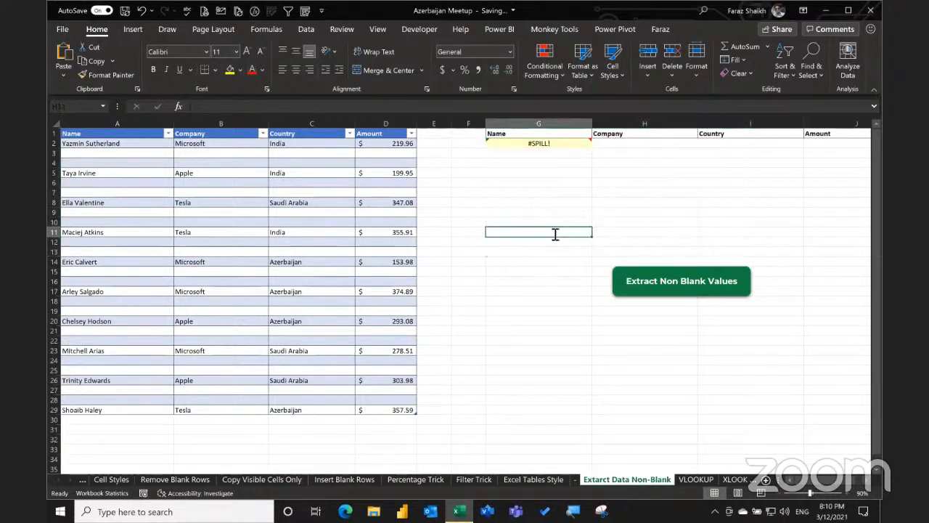
pyautogui.press('BackSpace')
pyautogui.press('Return')
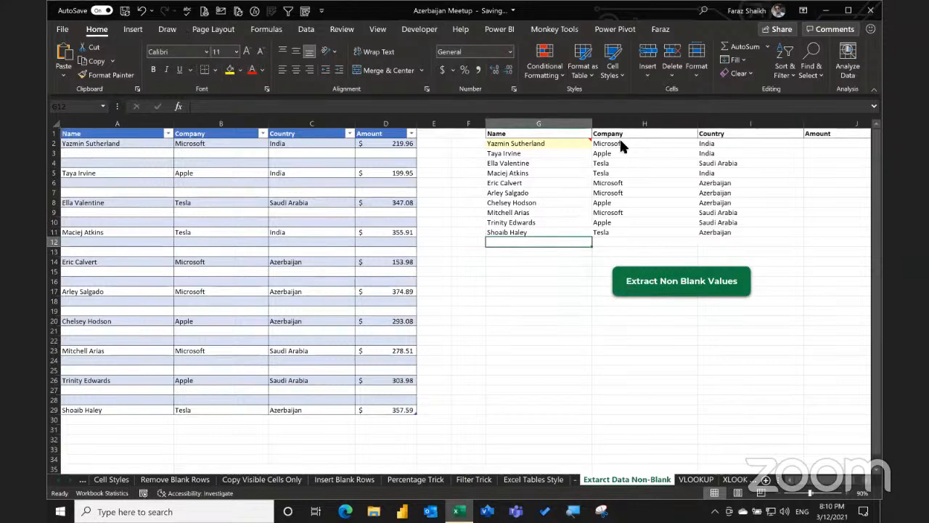
pyautogui.click(758, 153)
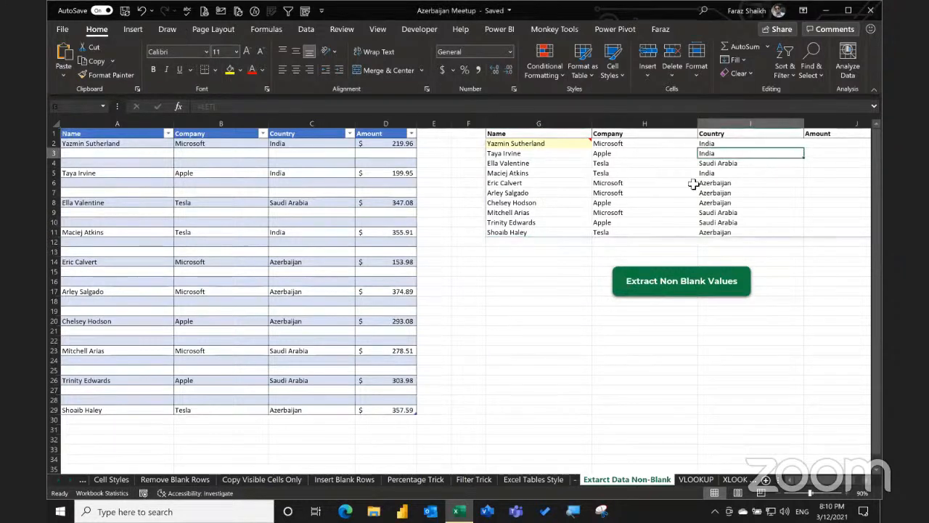
# Step: AutoFit the Company, Country and Amount columns, then switch to the VLOOKUP sheet
pyautogui.hscroll(10, 694, 184)
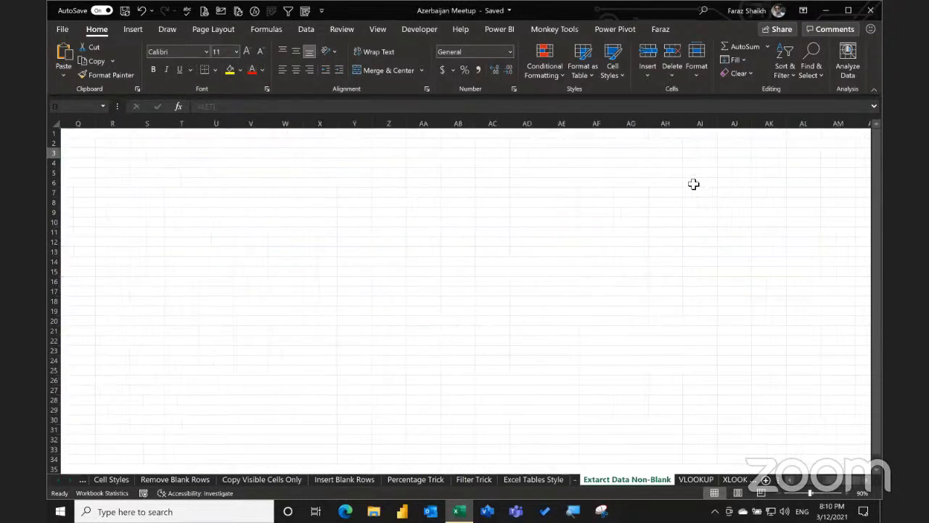
pyautogui.hscroll(-10, 694, 184)
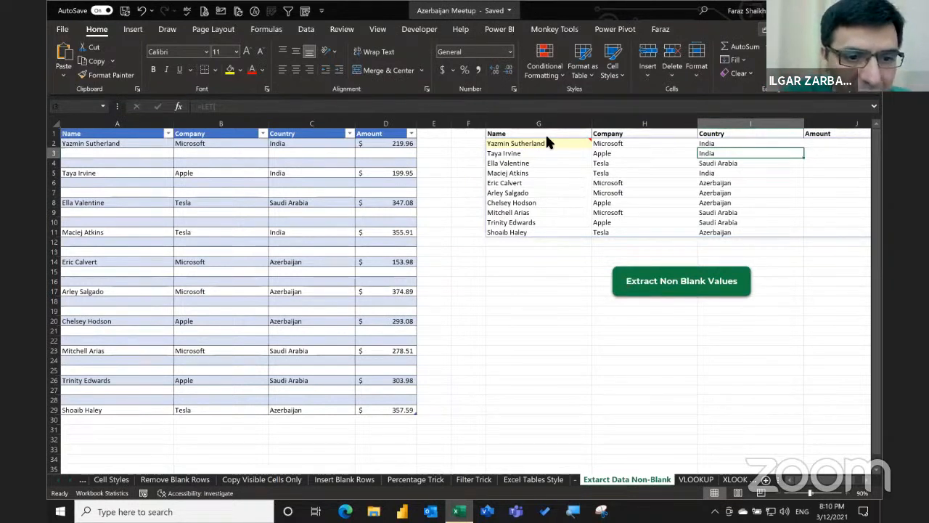
pyautogui.click(697, 122)
pyautogui.moveTo(592, 124); pyautogui.dragTo(547, 125)
pyautogui.doubleClick(653, 124)
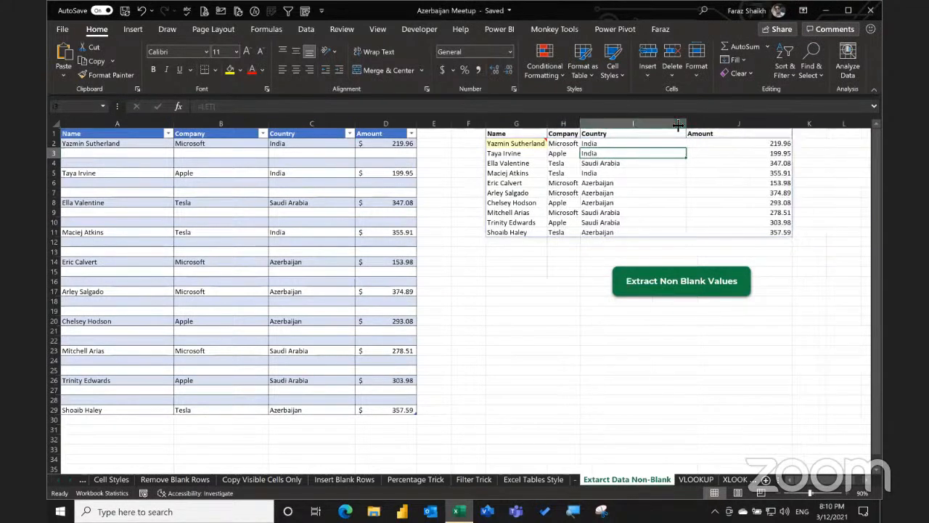
pyautogui.doubleClick(686, 123)
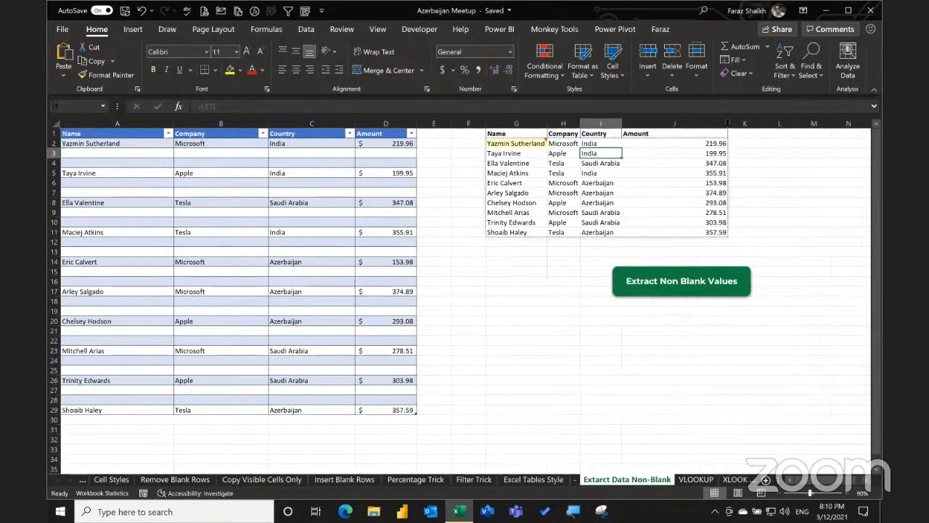
pyautogui.doubleClick(716, 124)
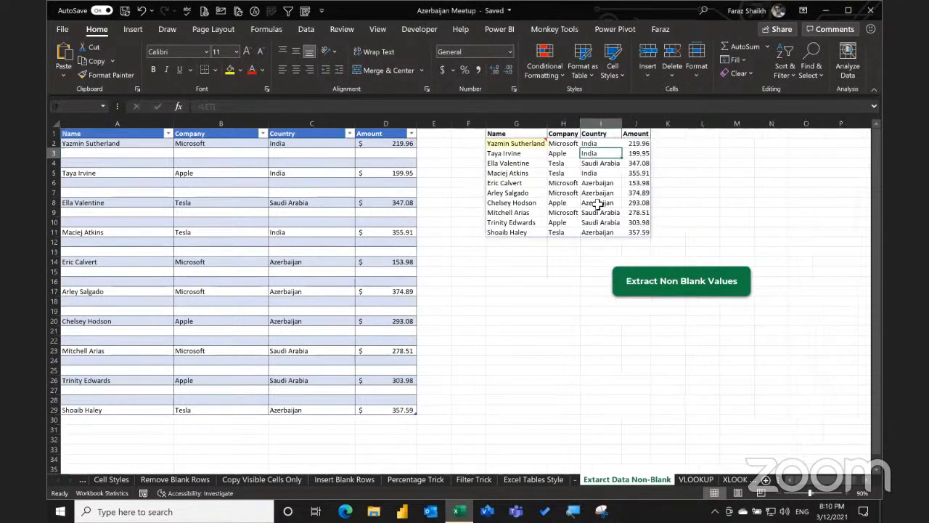
pyautogui.click(687, 479)
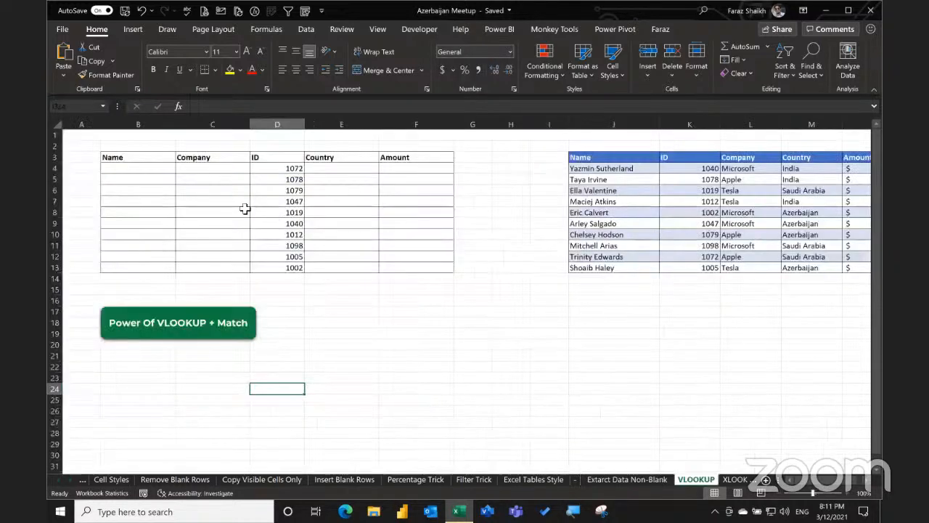
pyautogui.click(155, 177)
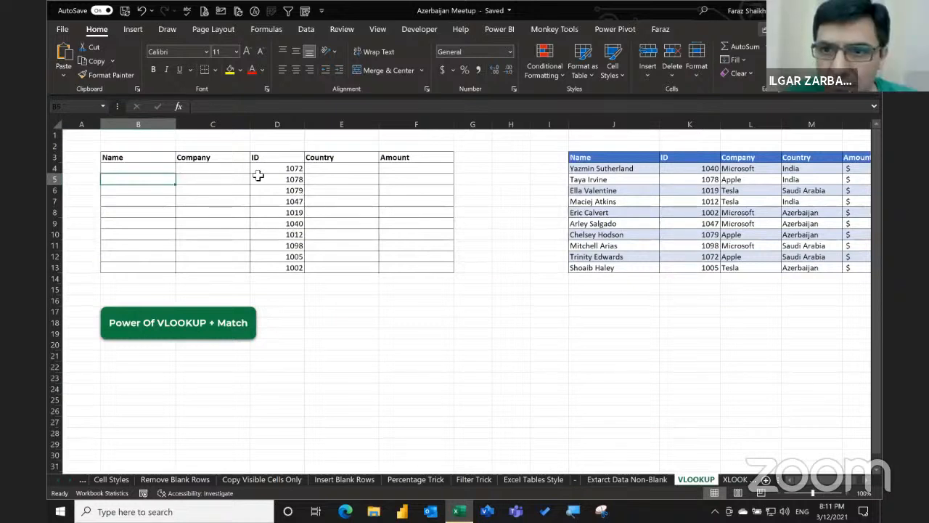
pyautogui.click(349, 170)
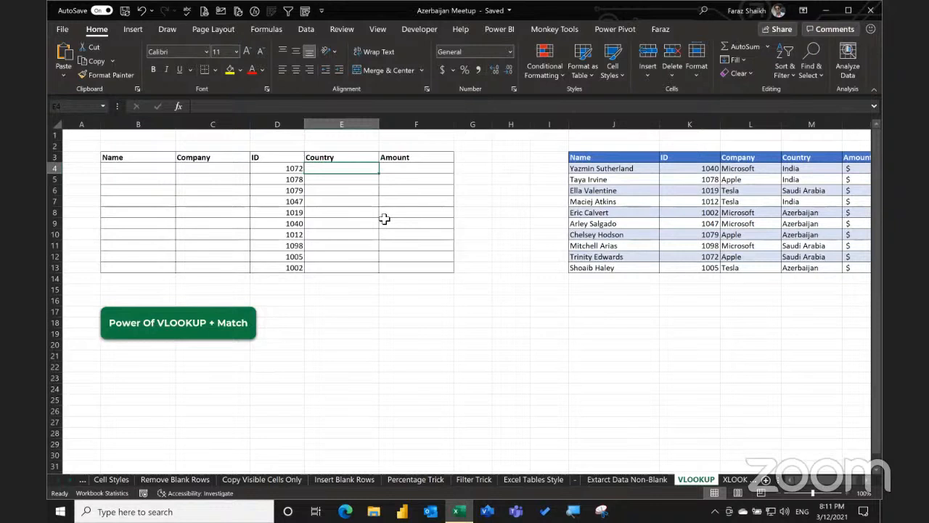
pyautogui.click(292, 169)
pyautogui.moveTo(281, 247); pyautogui.dragTo(275, 270)
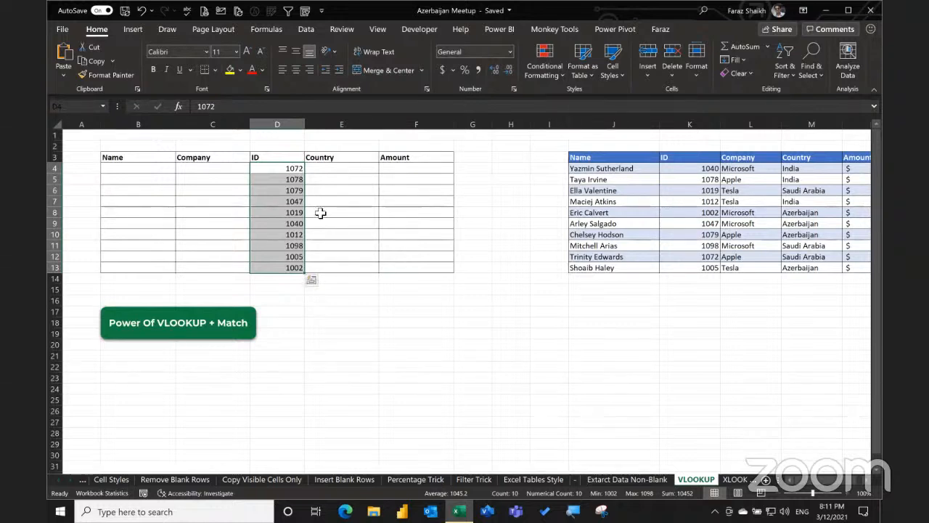
# Step: Start a VLOOKUP in E4 with D4 as lookup value and absolute table $K$4:$N$13
pyautogui.click(334, 168)
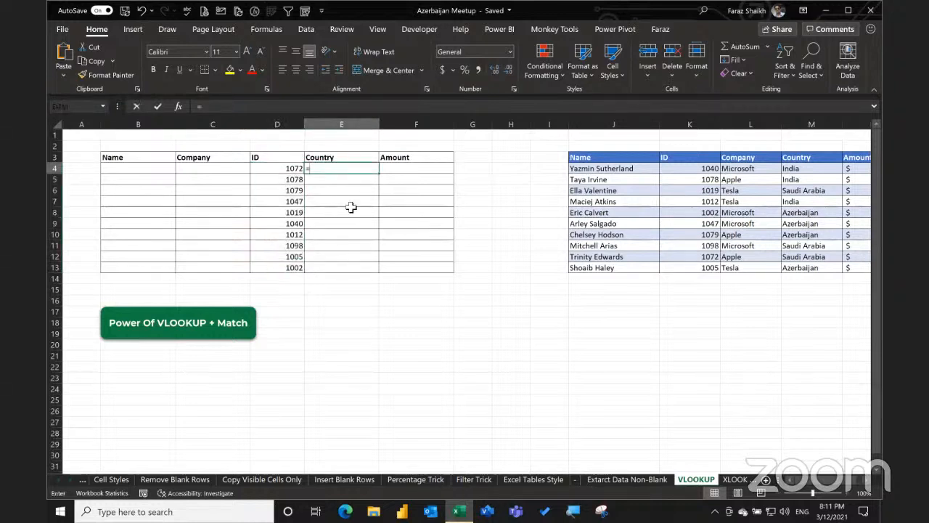
pyautogui.write('=vlo')
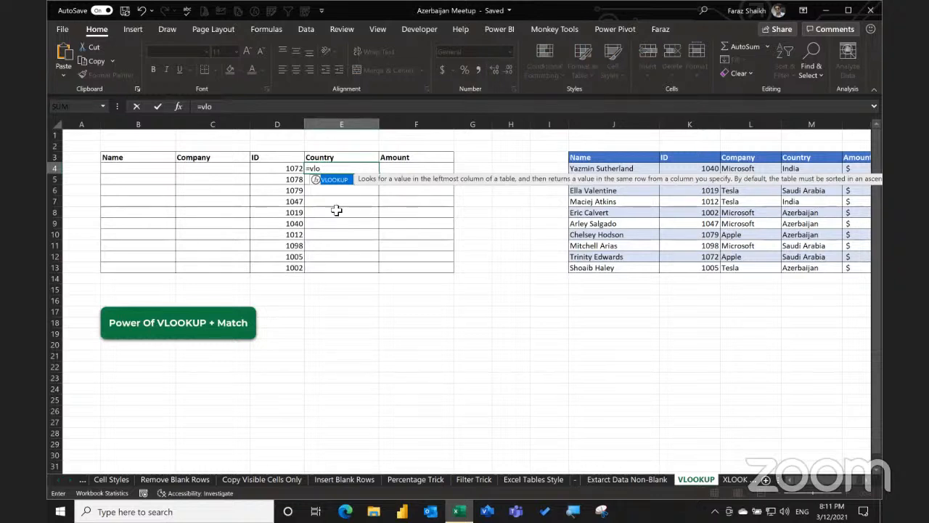
pyautogui.press('Tab')
pyautogui.click(285, 168)
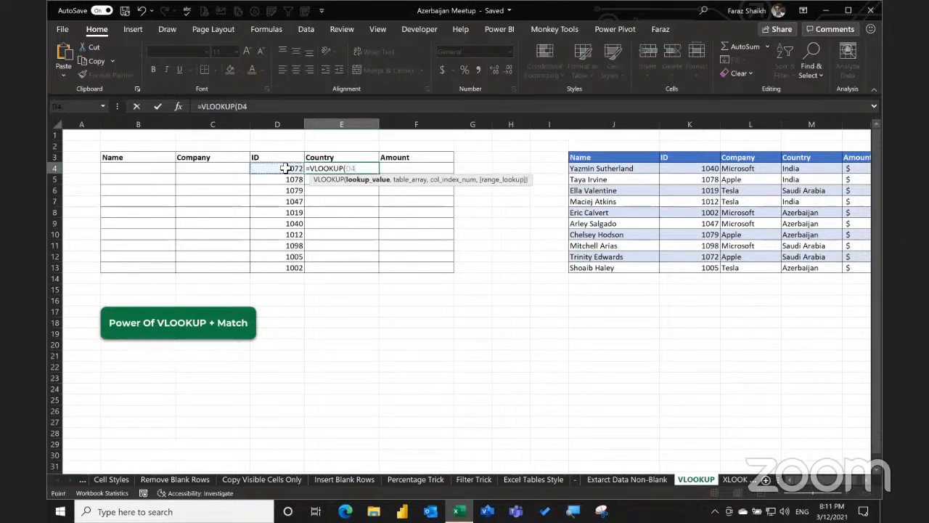
pyautogui.write(',')
pyautogui.click(710, 172)
pyautogui.moveTo(774, 263)
pyautogui.mouseDown()
pyautogui.moveTo(799, 254)
pyautogui.moveTo(879, 266)
pyautogui.moveTo(763, 271)
pyautogui.mouseUp()
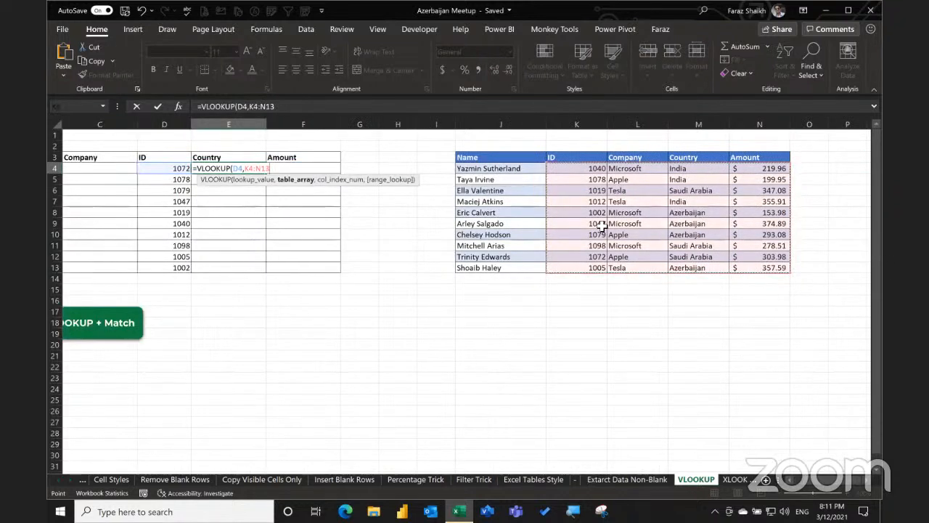
pyautogui.press('F4')
# Step: Finish the formula with columns {3,4} and FALSE for exact match, and enter it
pyautogui.write(',{3,4')
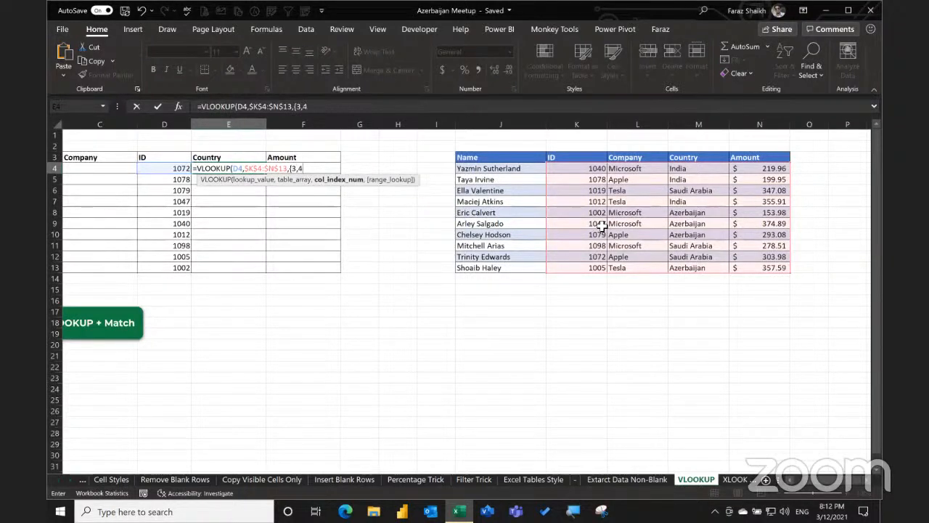
pyautogui.write(')')
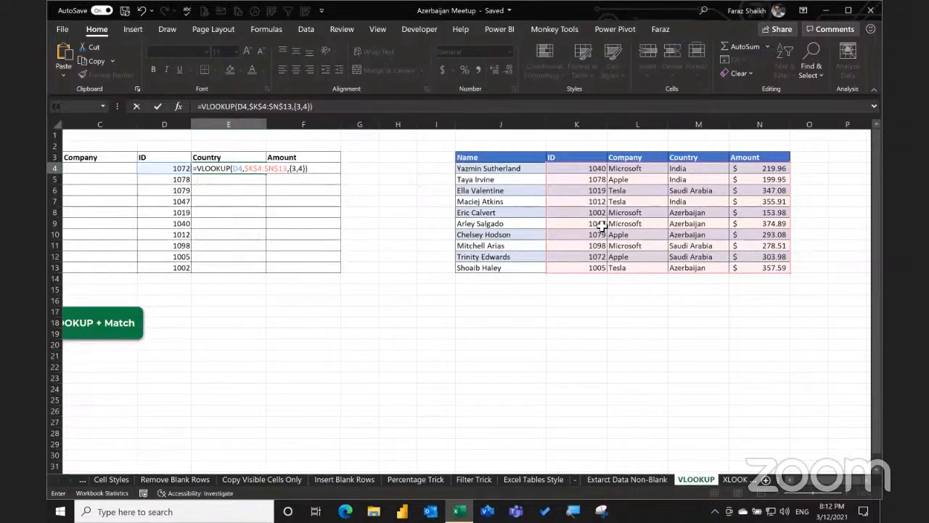
pyautogui.press('BackSpace')
pyautogui.write(',')
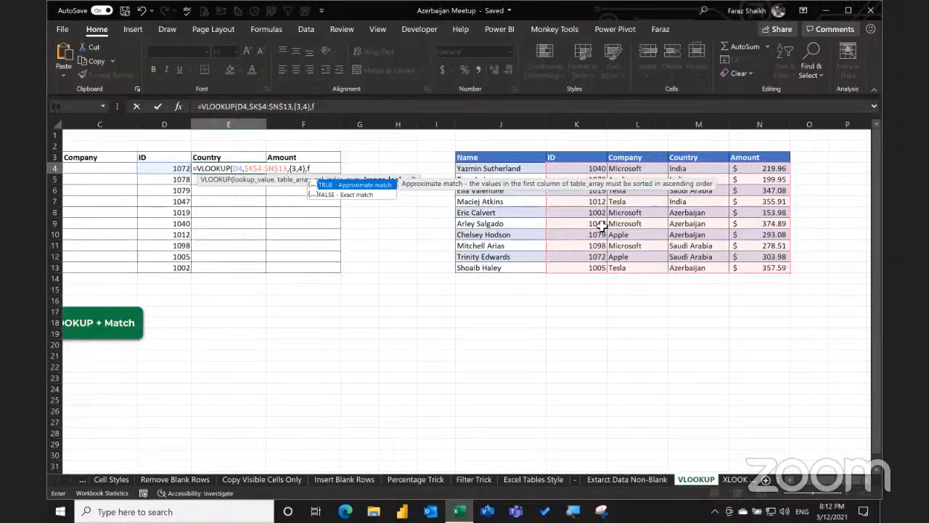
pyautogui.write('f')
pyautogui.press('Down')
pyautogui.press('Tab')
pyautogui.write(')')
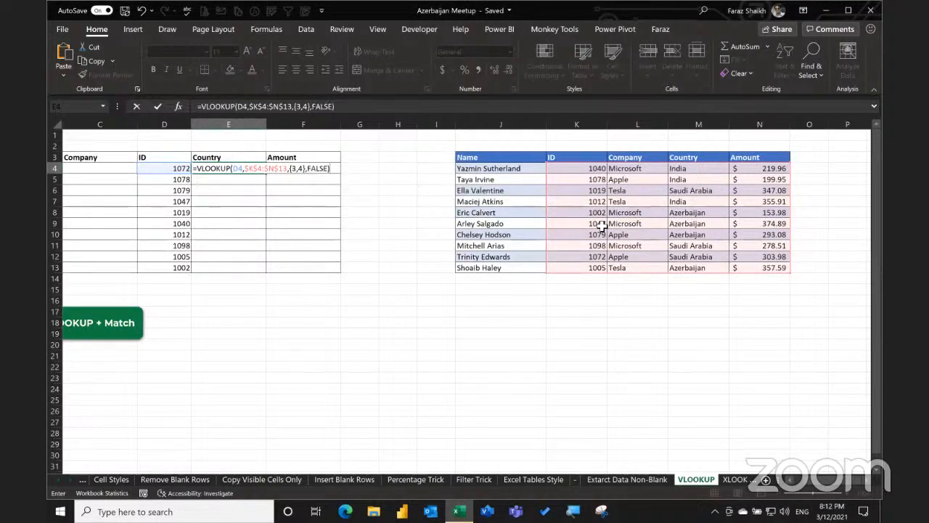
pyautogui.press('Return')
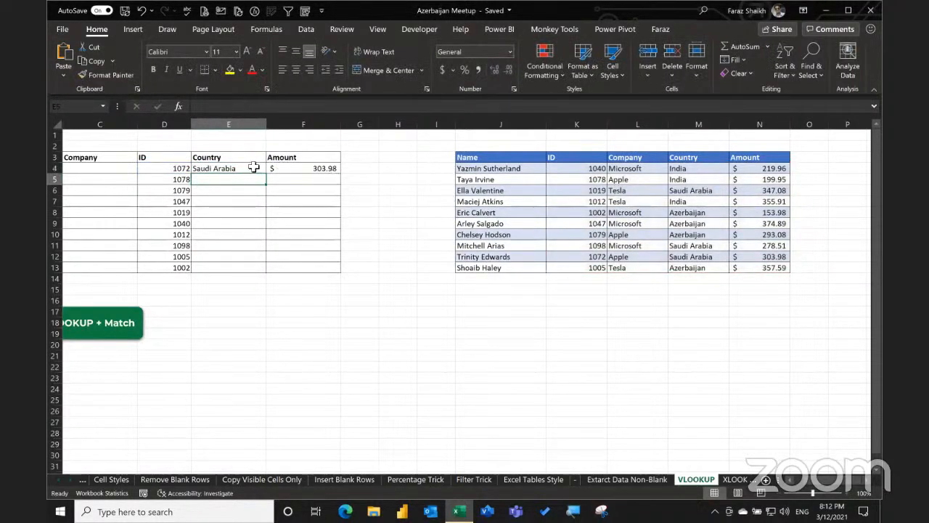
# Step: Copy the E4 lookup formula down through row 13 and review it in E4
pyautogui.click(257, 168)
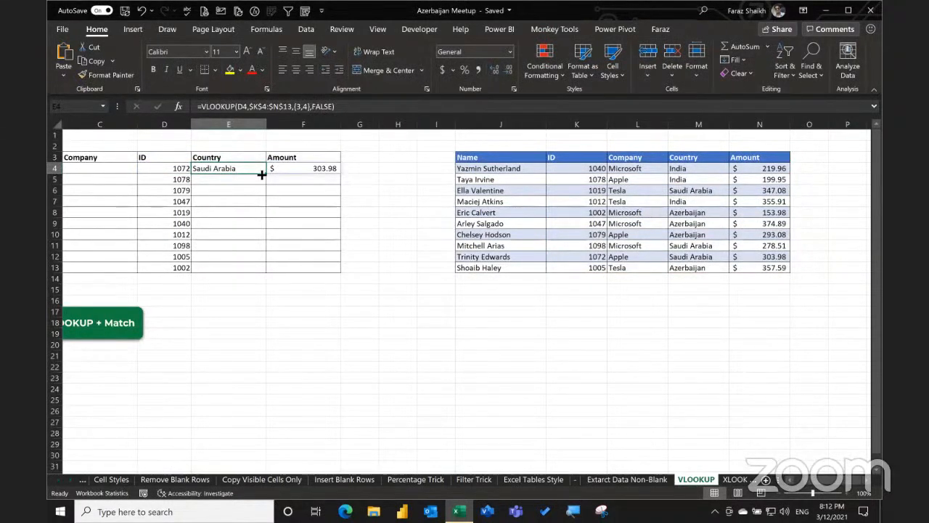
pyautogui.moveTo(262, 174); pyautogui.dragTo(267, 273)
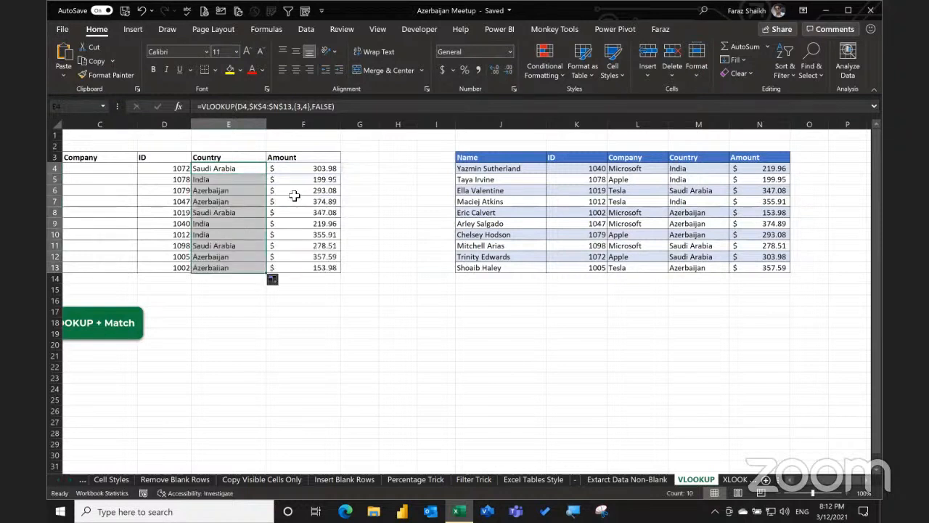
pyautogui.hscroll(-2, 294, 196)
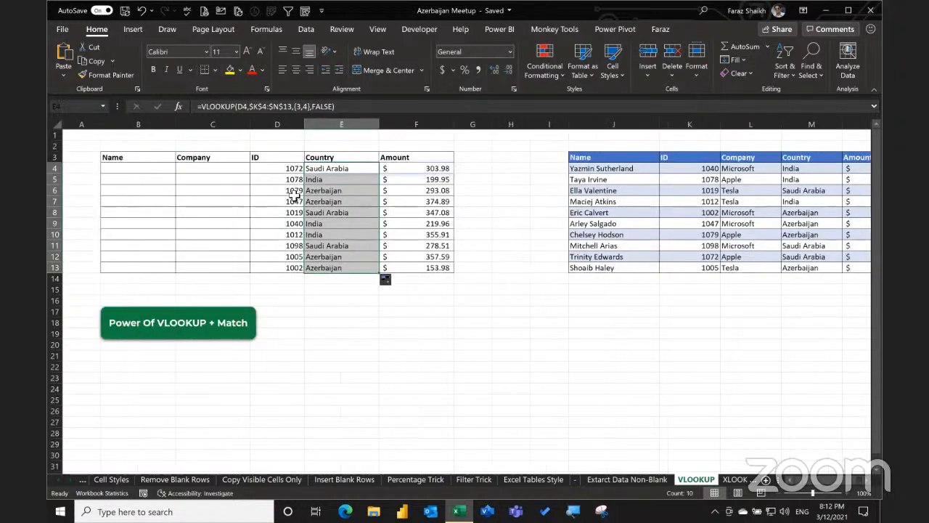
pyautogui.click(348, 168)
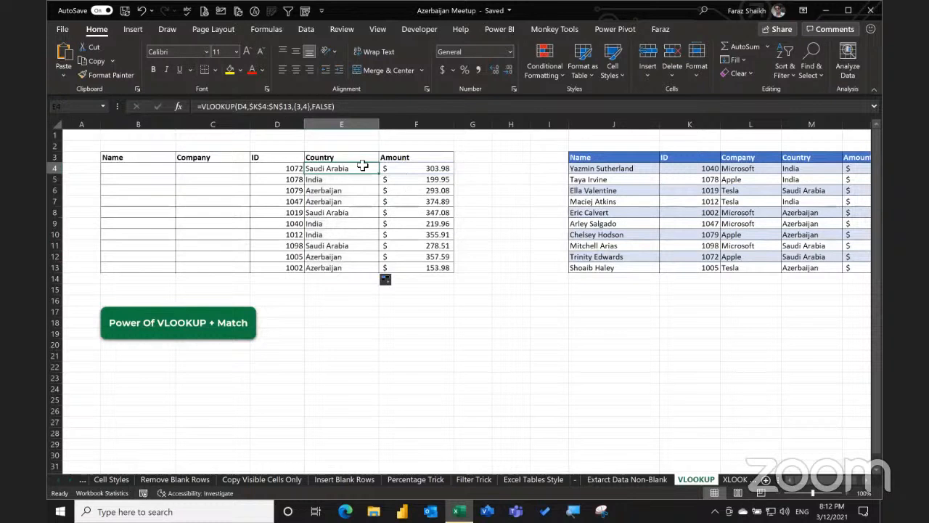
pyautogui.doubleClick(364, 167)
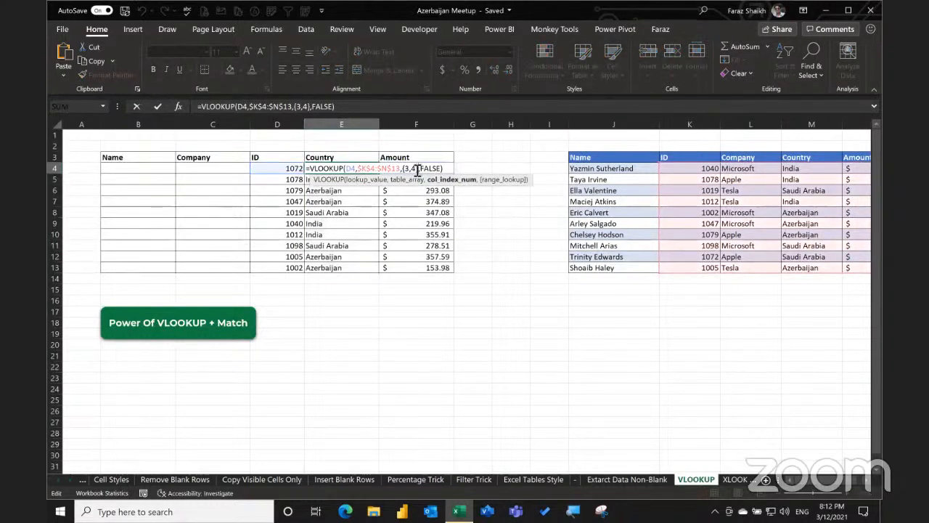
# Step: Start a MATCH formula in C4 using the Company header as row-locked C$3
pyautogui.click(190, 169)
pyautogui.write('=ma')
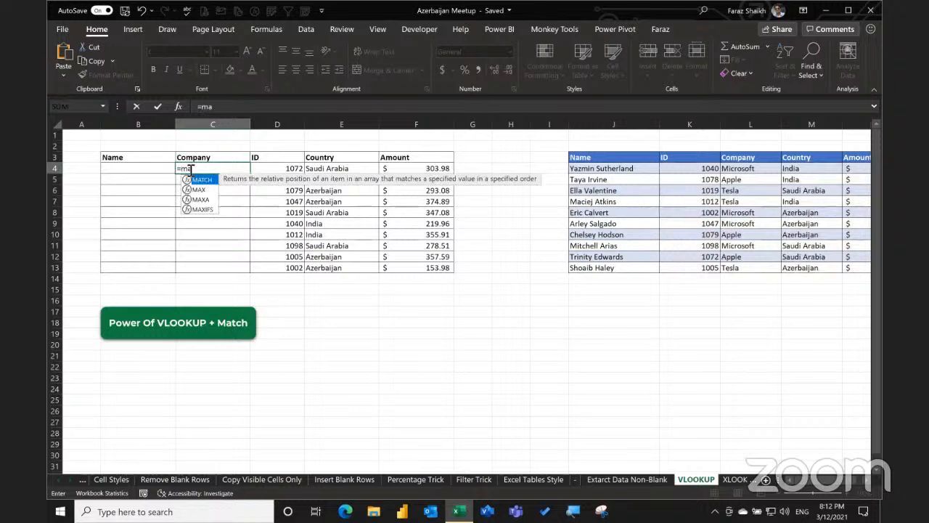
pyautogui.press('Tab')
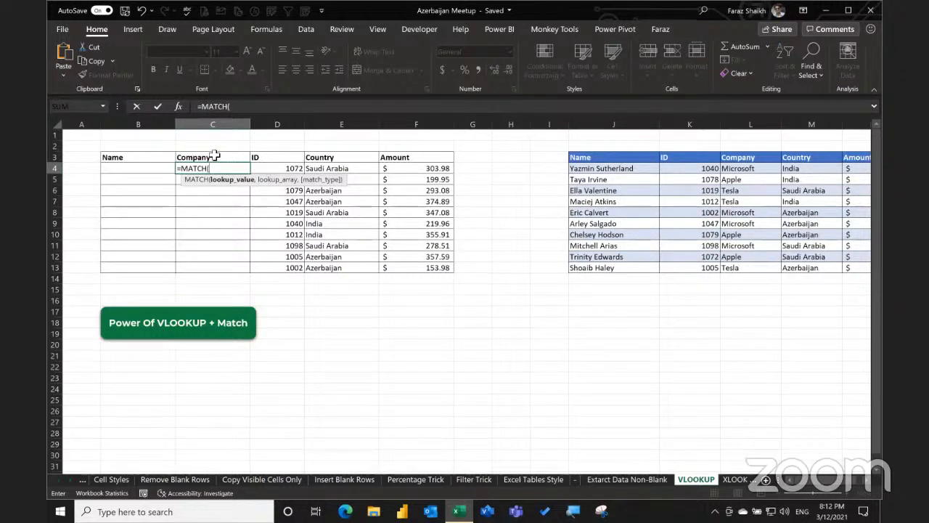
pyautogui.click(215, 156)
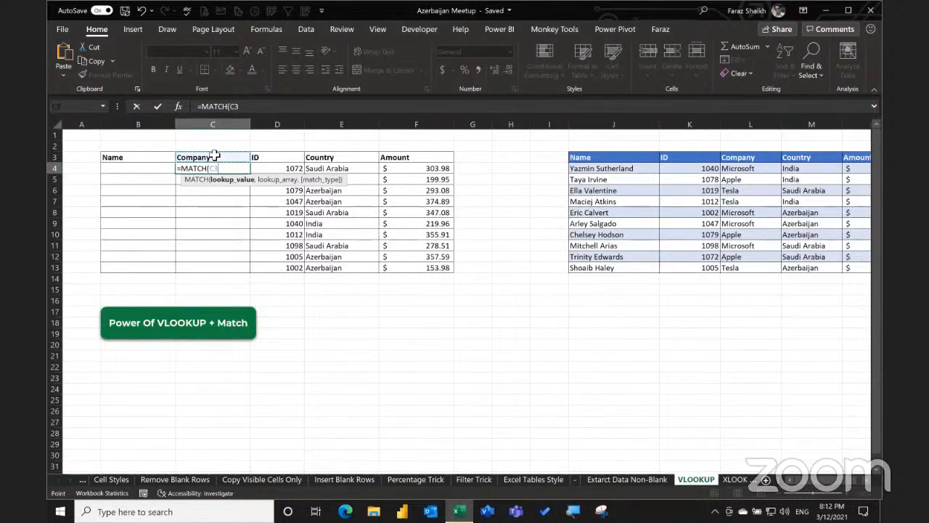
pyautogui.press('F4')
pyautogui.click(224, 170)
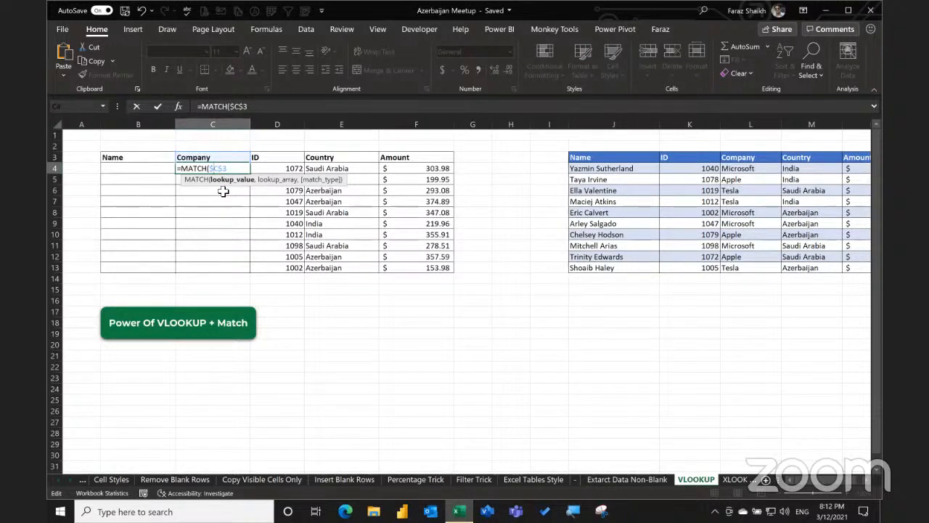
pyautogui.press('F4')
pyautogui.write(',')
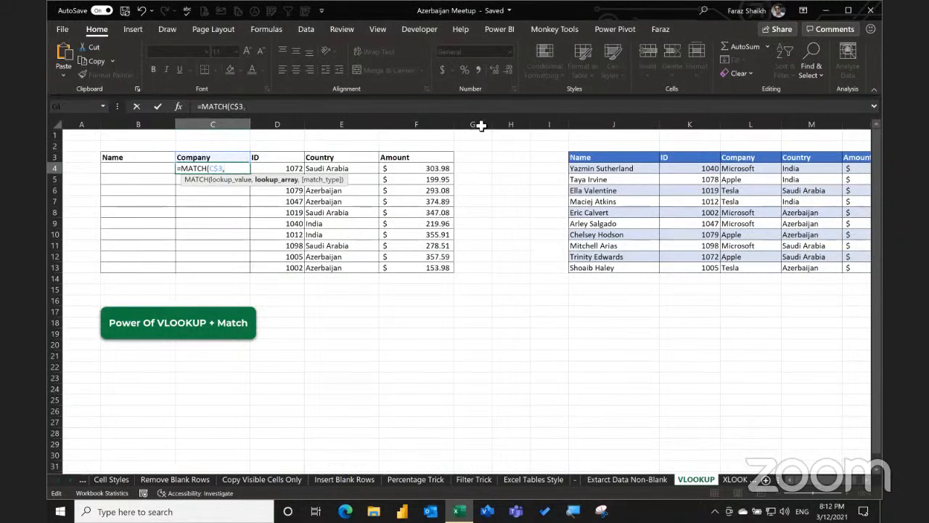
# Step: Complete MATCH with absolute header range $K$3:$N$3 and exact match 0, returning 2
pyautogui.click(572, 156)
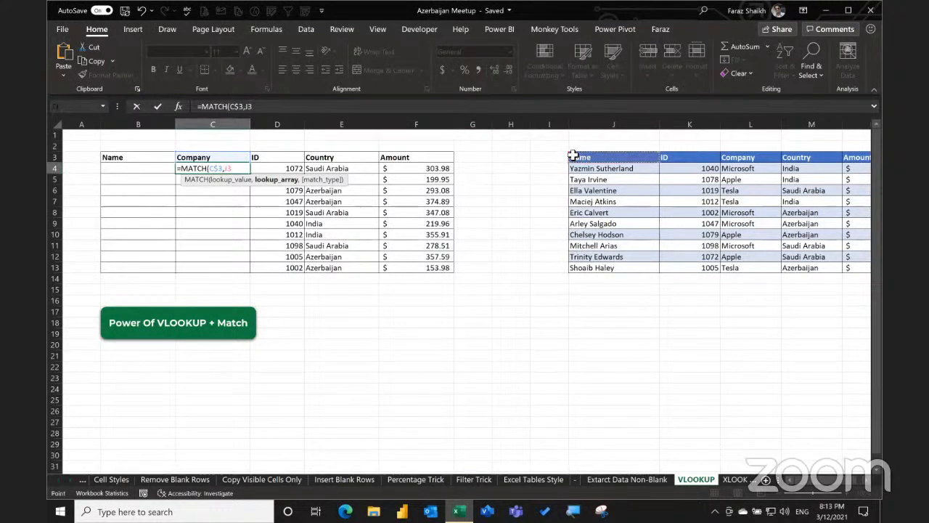
pyautogui.hotkey('shift', 'Right')
pyautogui.hotkey('shift', 'Right')
pyautogui.hotkey('shift', 'Right')
pyautogui.hotkey('shift', 'Right')
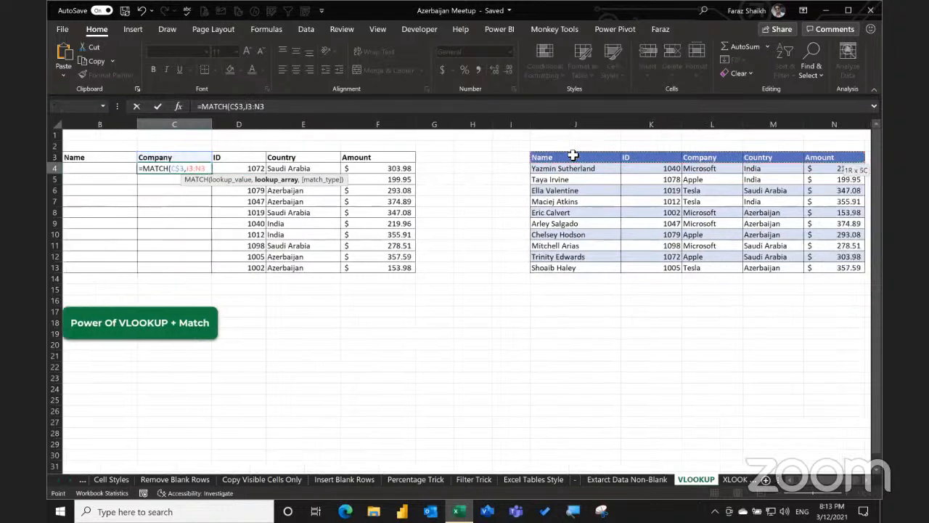
pyautogui.press('Right')
pyautogui.hotkey('shift', 'Right')
pyautogui.hotkey('shift', 'Right')
pyautogui.hotkey('shift', 'Right')
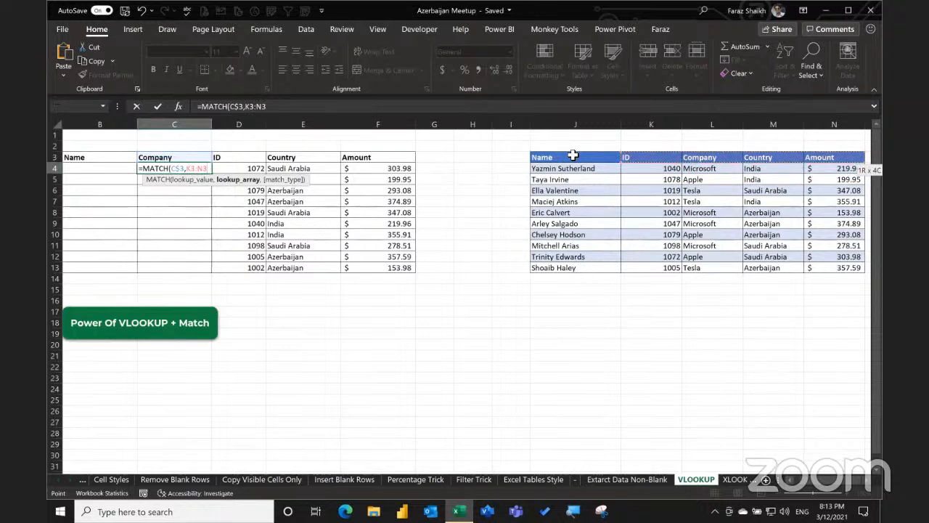
pyautogui.press('F4')
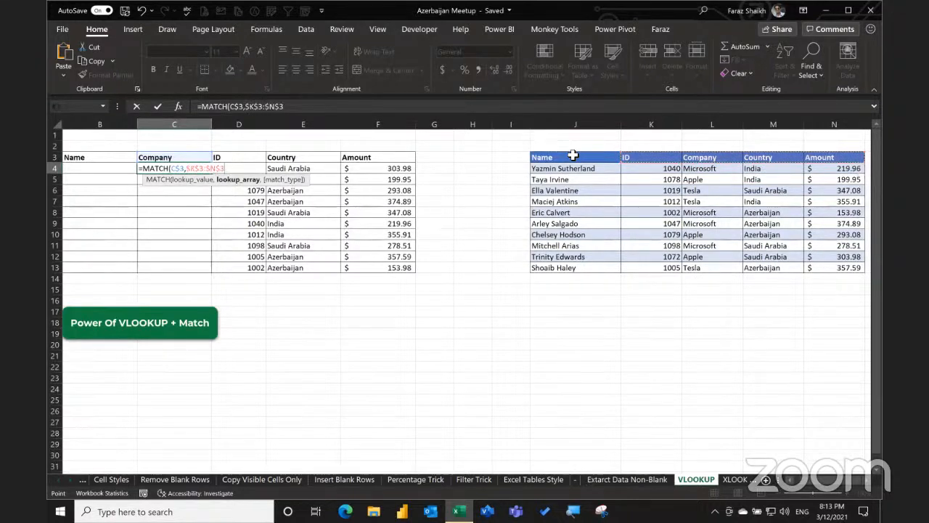
pyautogui.write(',')
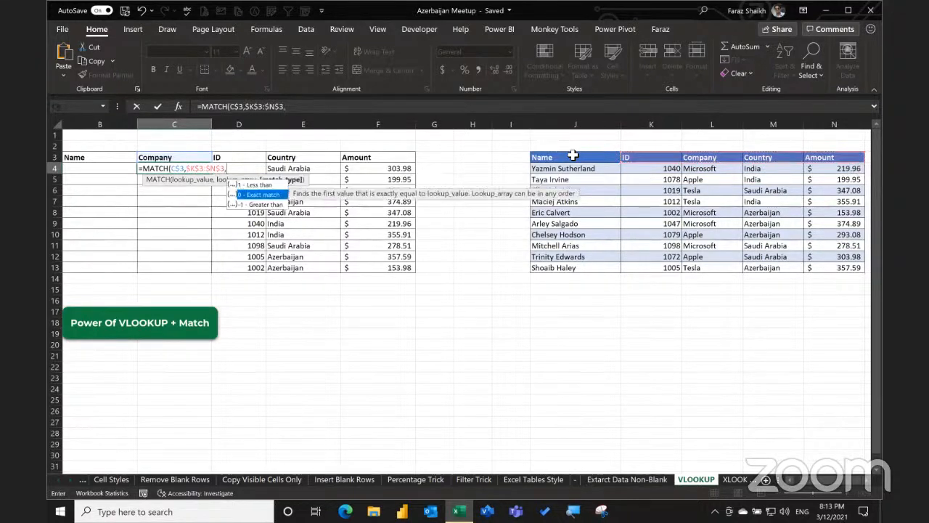
pyautogui.write('0)')
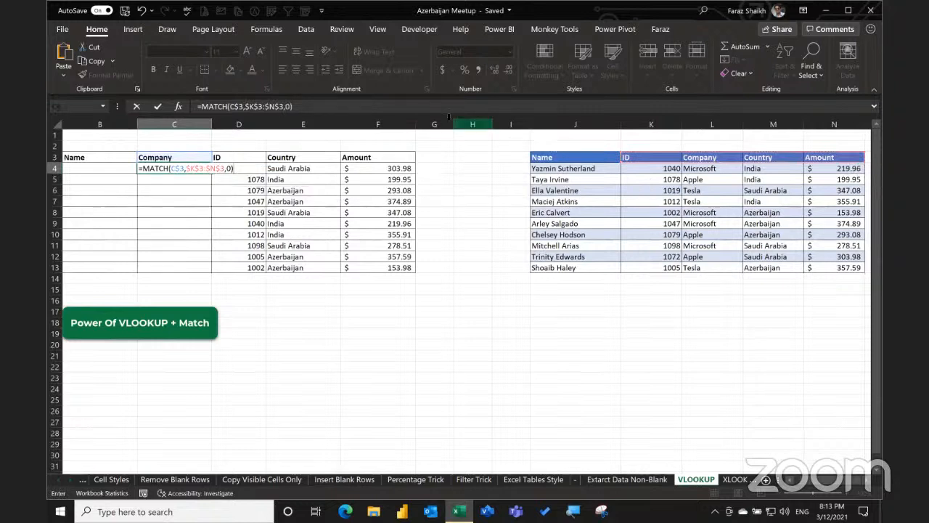
pyautogui.click(143, 169)
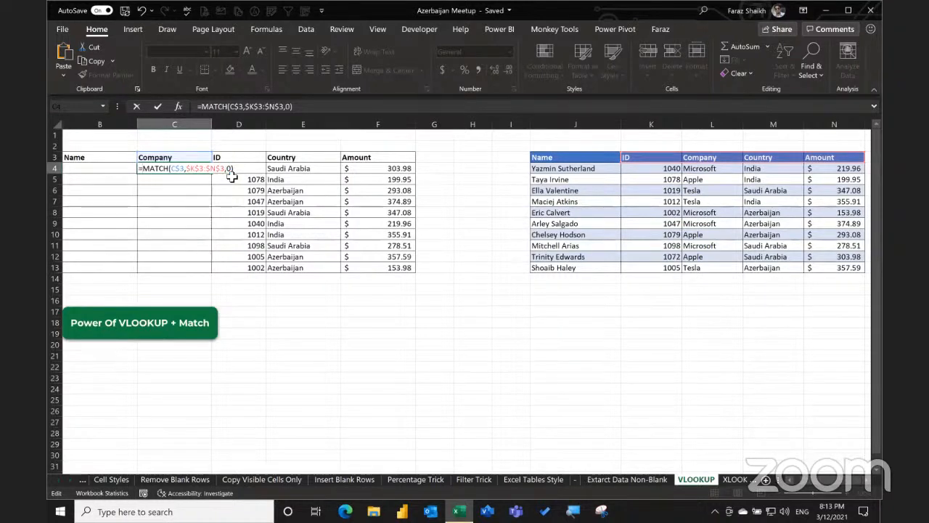
pyautogui.hotkey('ctrl', 'Return')
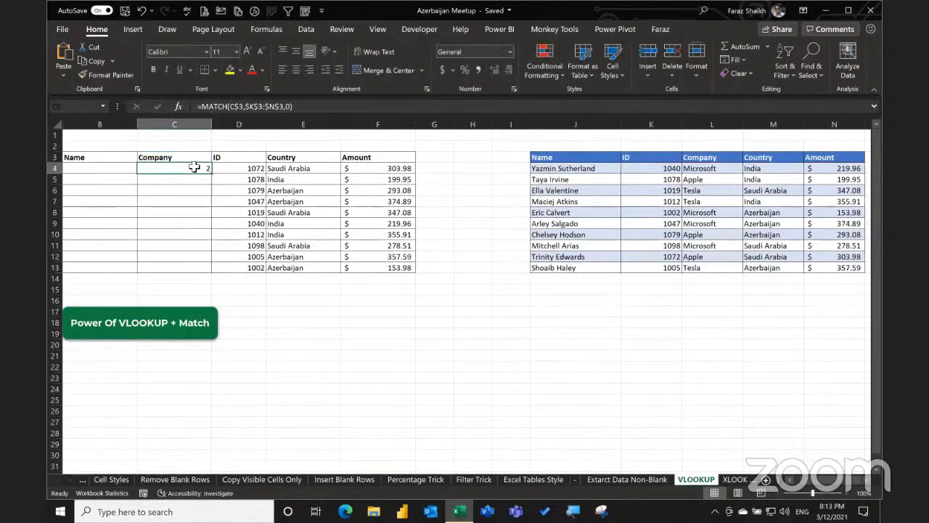
pyautogui.doubleClick(195, 167)
# Step: Try wrapping C4's MATCH in VLOOKUP, then cancel after the missing-parenthesis warning
pyautogui.click(143, 169)
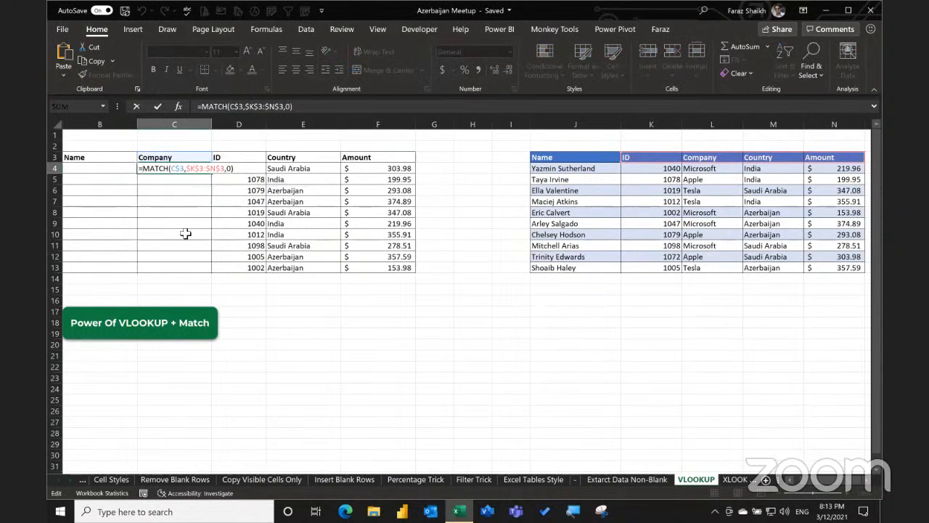
pyautogui.write('vlo')
pyautogui.press('Tab')
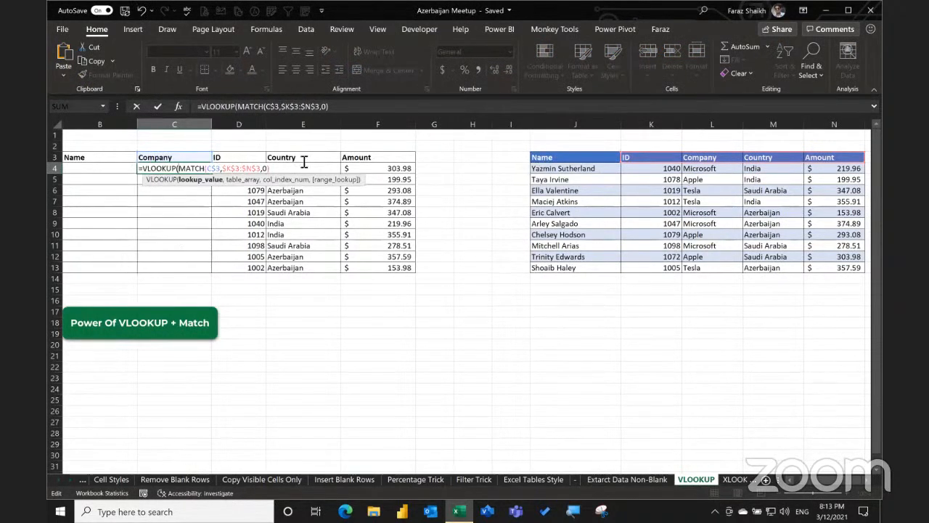
pyautogui.press('Return')
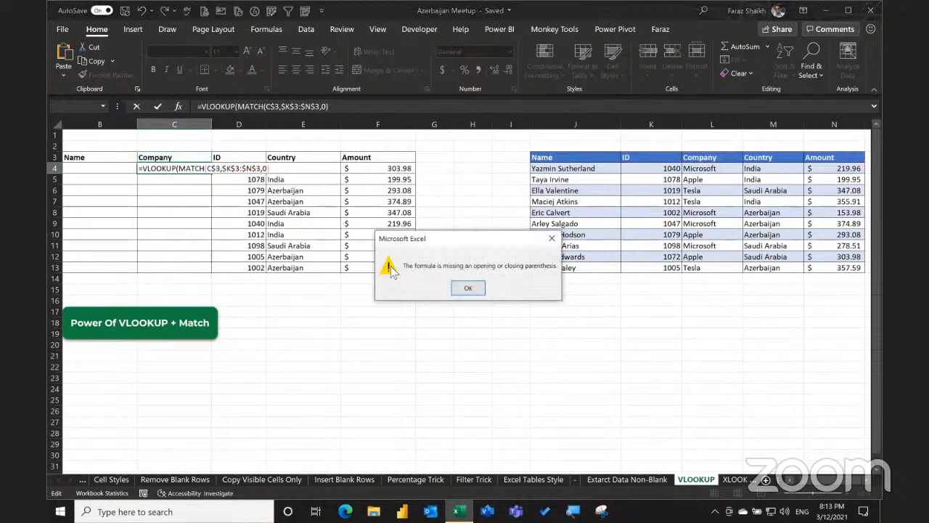
pyautogui.press('Return')
pyautogui.press('Escape')
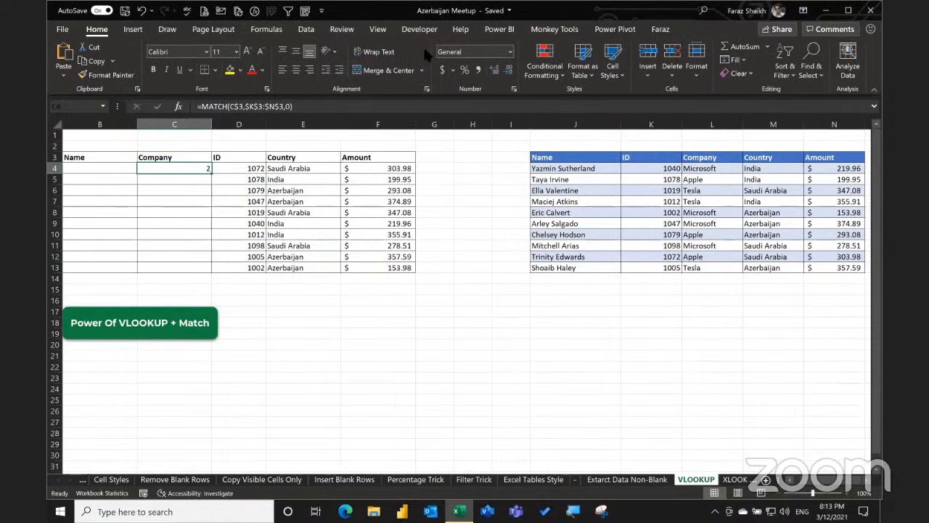
# Step: Re-insert VLOOKUP before MATCH in C4 and bring up the Function Arguments window
pyautogui.doubleClick(182, 167)
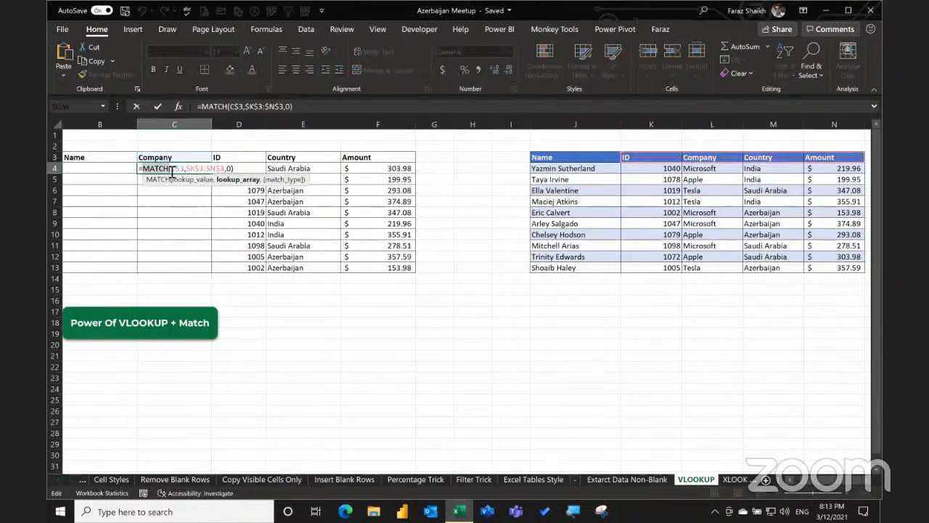
pyautogui.click(143, 167)
pyautogui.write('vlo')
pyautogui.press('Tab')
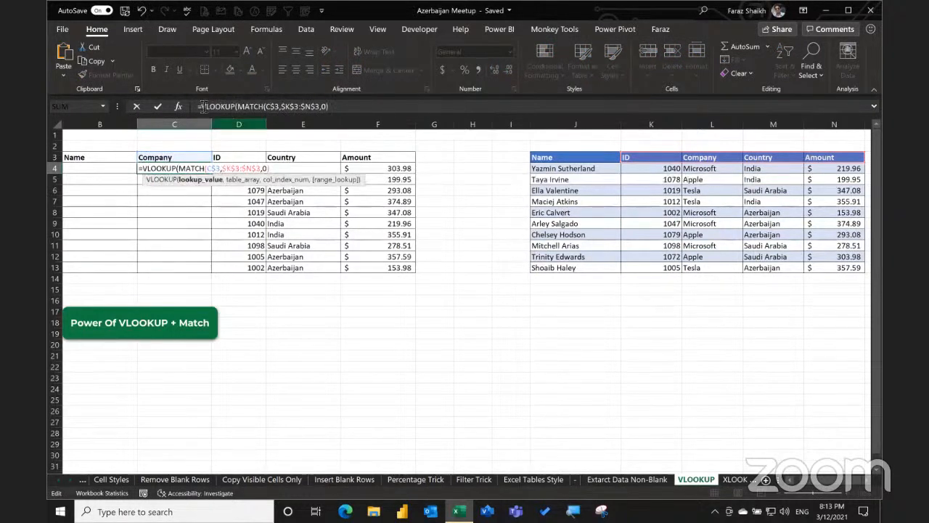
pyautogui.click(179, 107)
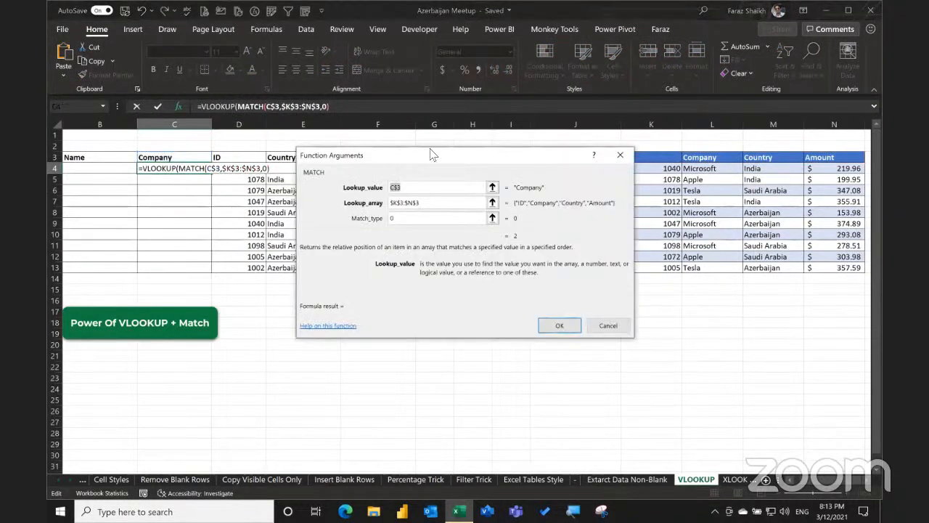
# Step: Move the MATCH expression from VLOOKUP's lookup value into its column index argument
pyautogui.click(368, 113)
pyautogui.click(392, 203)
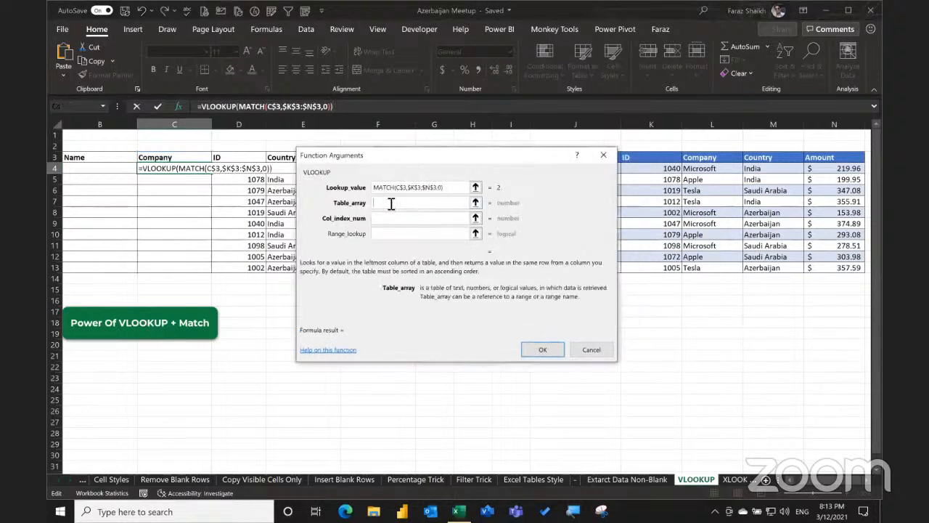
pyautogui.moveTo(453, 189); pyautogui.dragTo(333, 192)
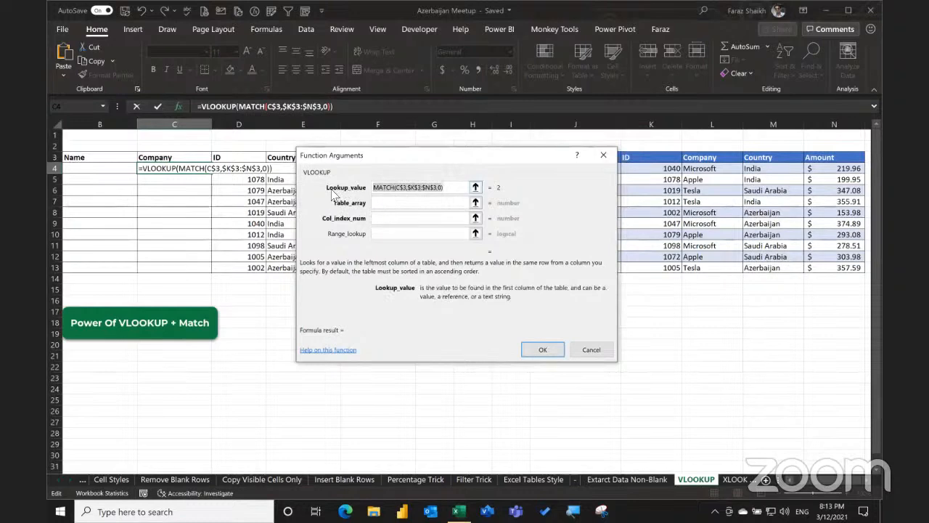
pyautogui.hotkey('ctrl', 'x')
pyautogui.click(395, 219)
pyautogui.hotkey('ctrl', 'v')
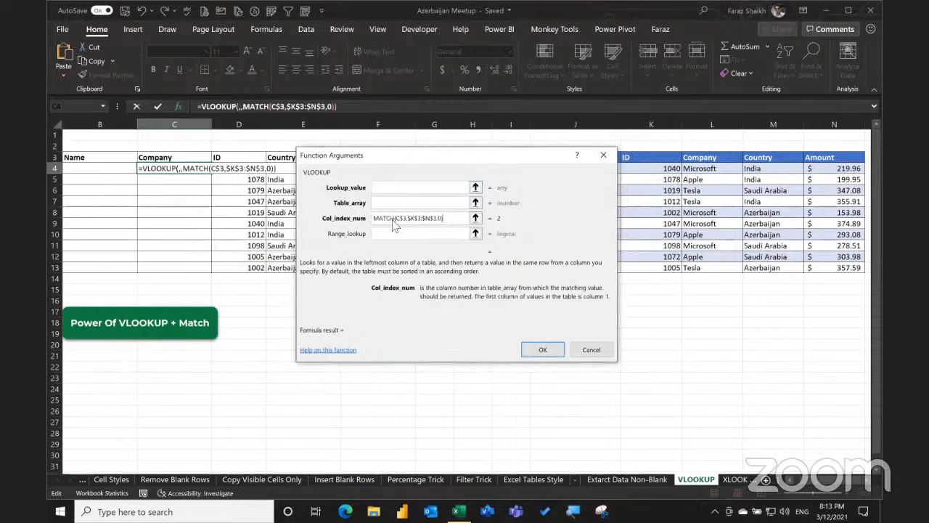
# Step: Set lookup value D4, table K4:N13 and range lookup 0, then confirm the VLOOKUP
pyautogui.click(393, 190)
pyautogui.moveTo(439, 155); pyautogui.dragTo(407, 225)
pyautogui.click(302, 168)
pyautogui.press('Left')
pyautogui.click(353, 276)
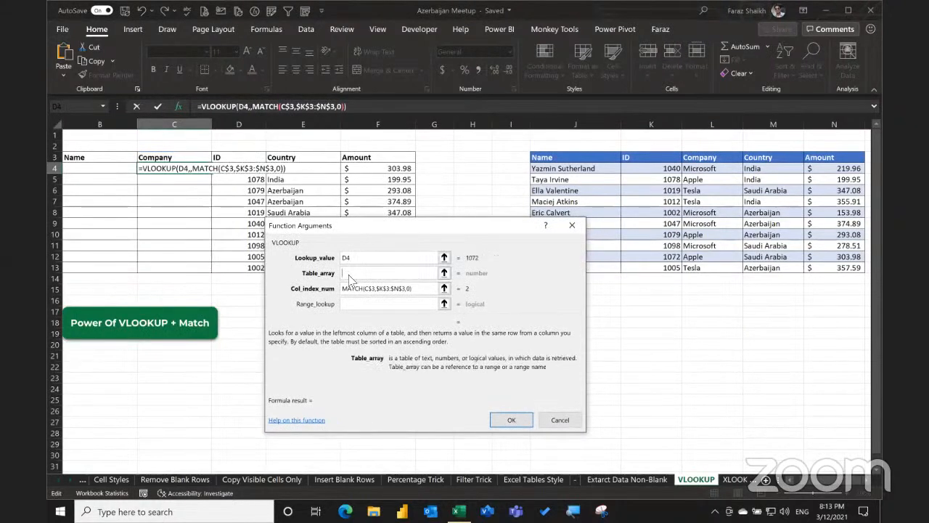
pyautogui.click(655, 168)
pyautogui.moveTo(656, 169); pyautogui.dragTo(828, 267)
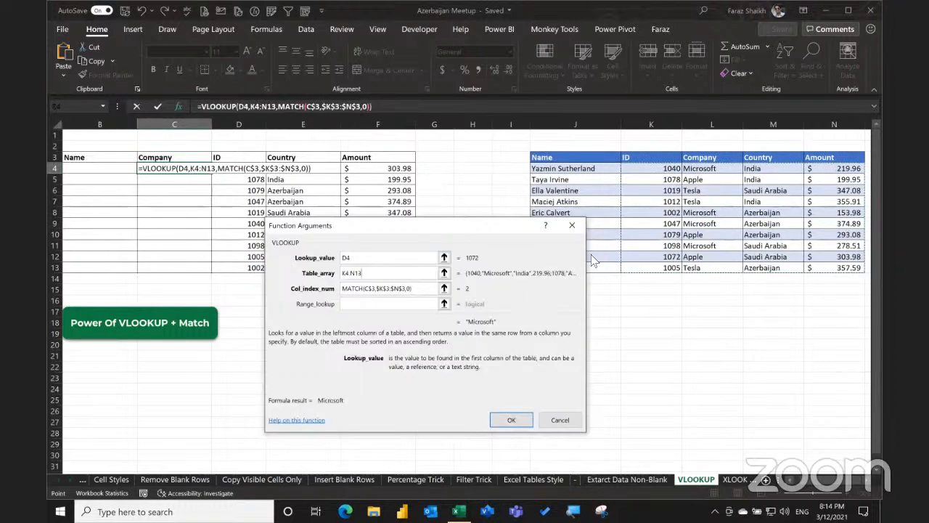
pyautogui.click(411, 304)
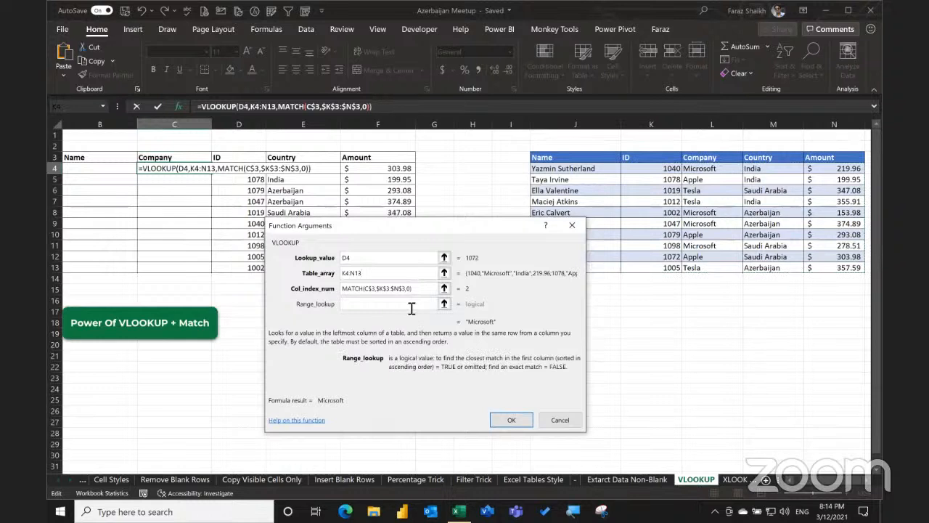
pyautogui.write('0')
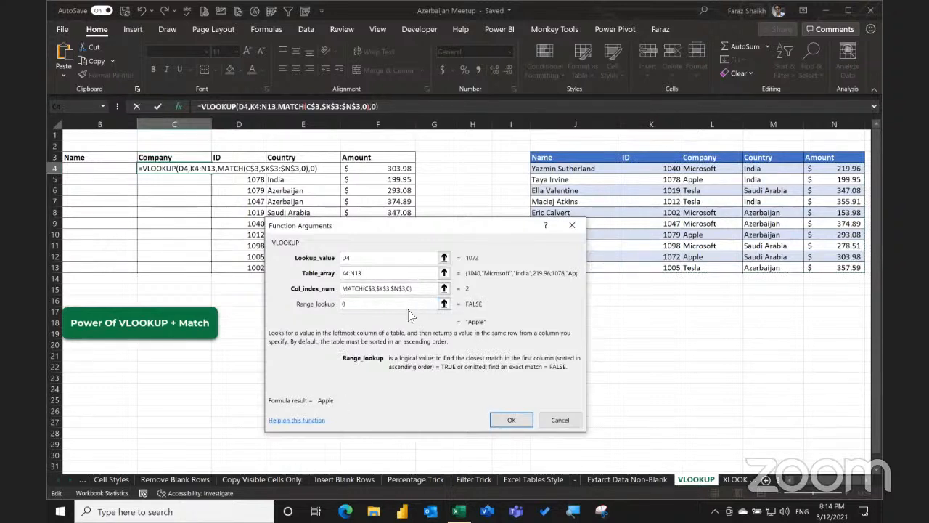
pyautogui.click(510, 420)
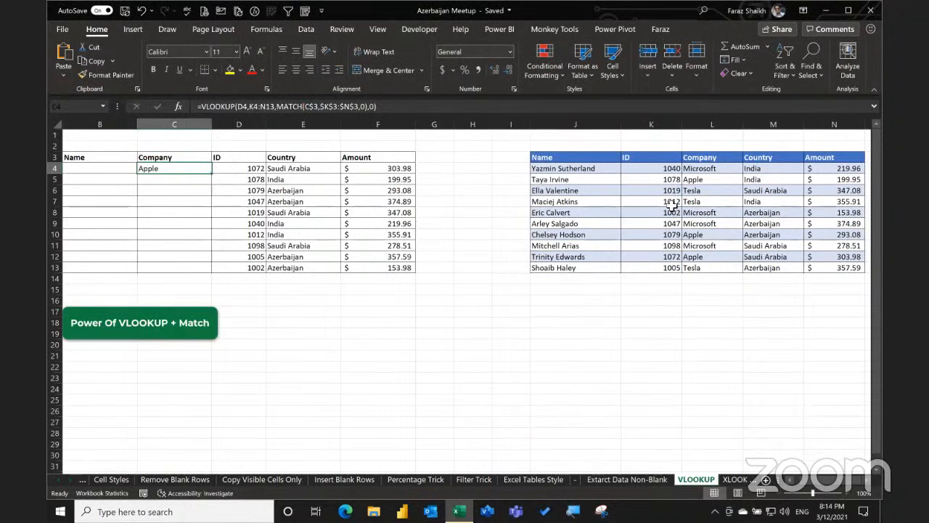
pyautogui.click(659, 255)
pyautogui.click(199, 168)
pyautogui.click(735, 479)
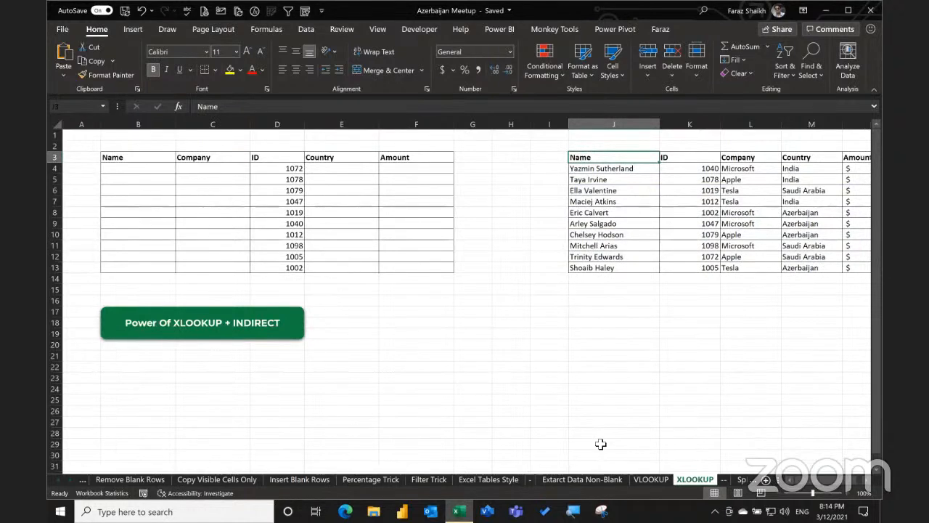
pyautogui.click(648, 480)
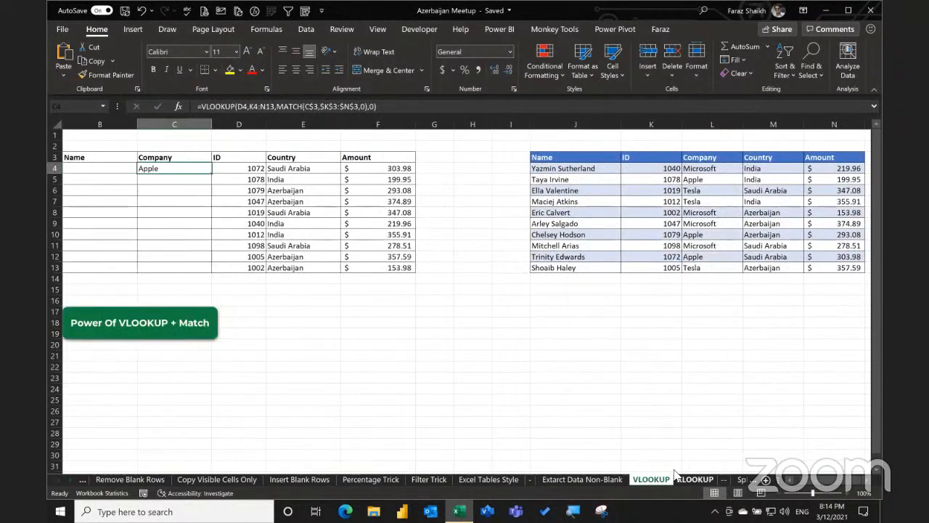
pyautogui.click(694, 480)
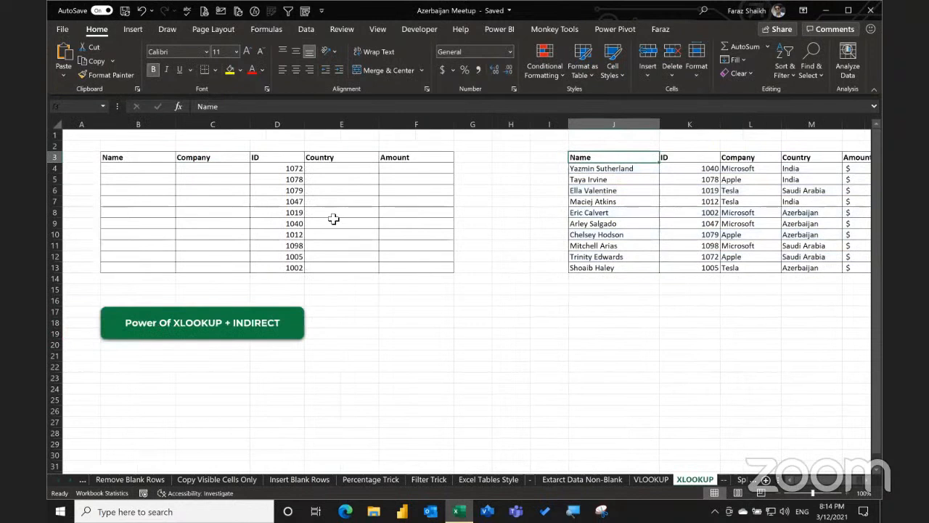
pyautogui.click(647, 480)
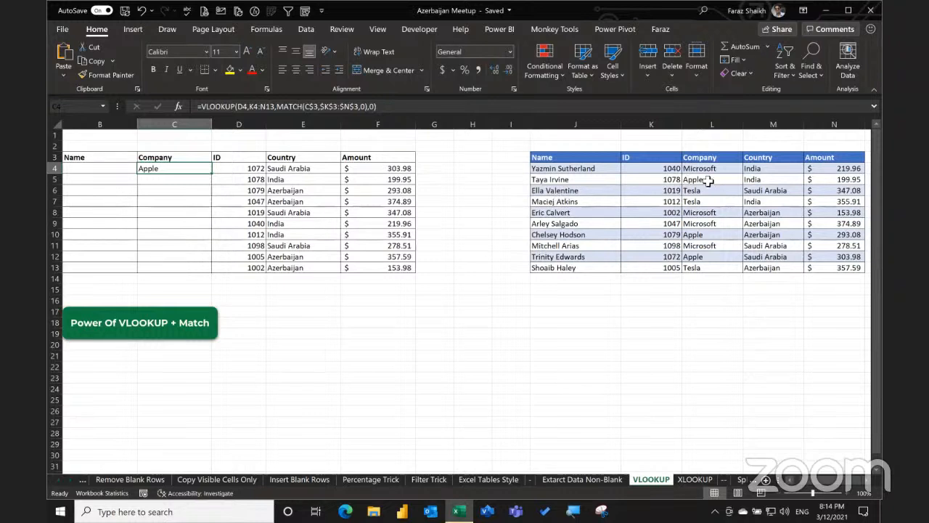
# Step: On the XLOOKUP sheet, begin an XLOOKUP in C4 with D4, then cancel it
pyautogui.click(693, 479)
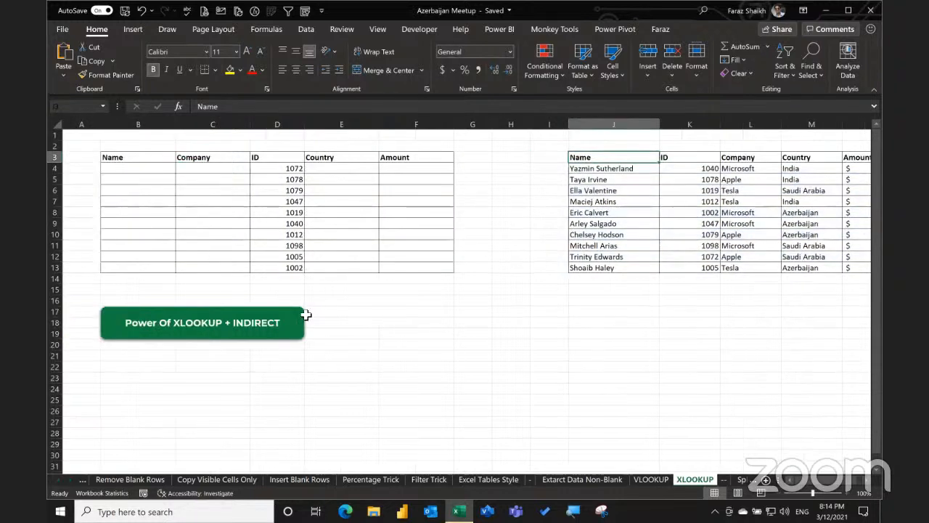
pyautogui.click(211, 167)
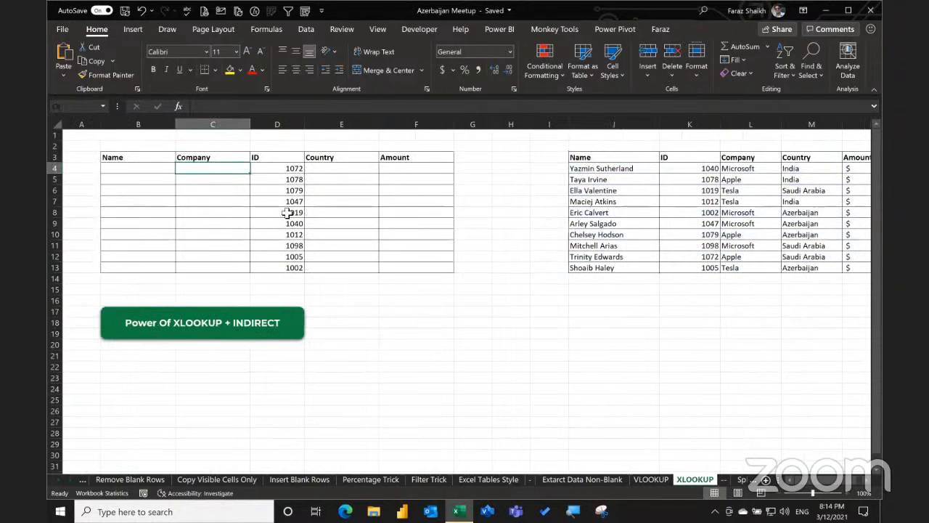
pyautogui.write('=xlo')
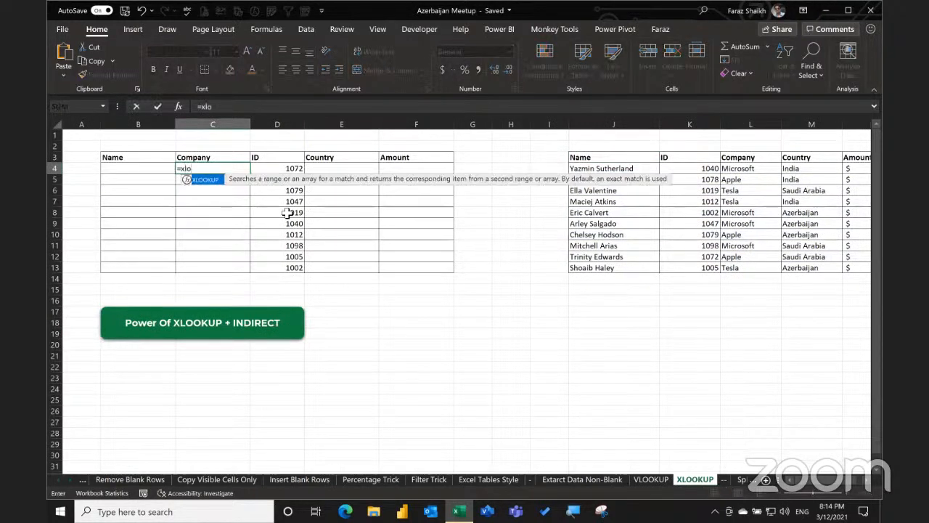
pyautogui.press('Tab')
pyautogui.click(286, 168)
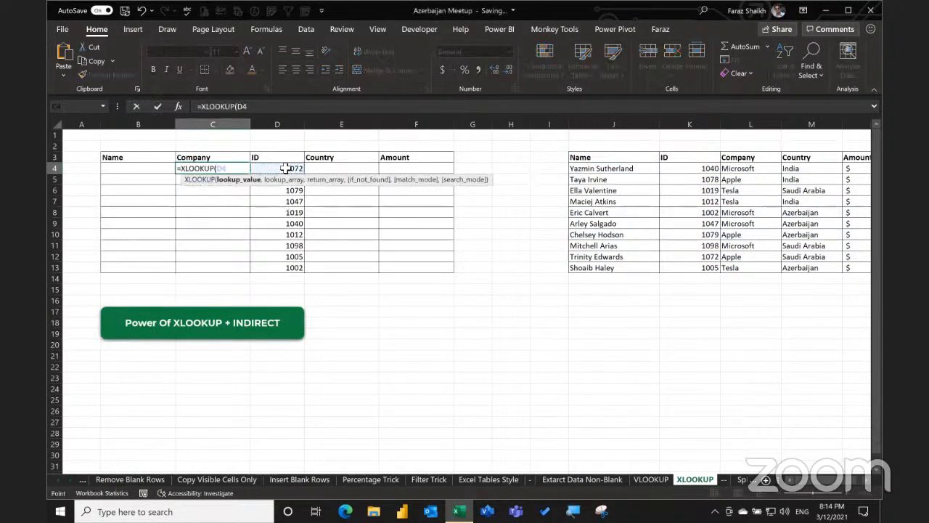
pyautogui.write(',')
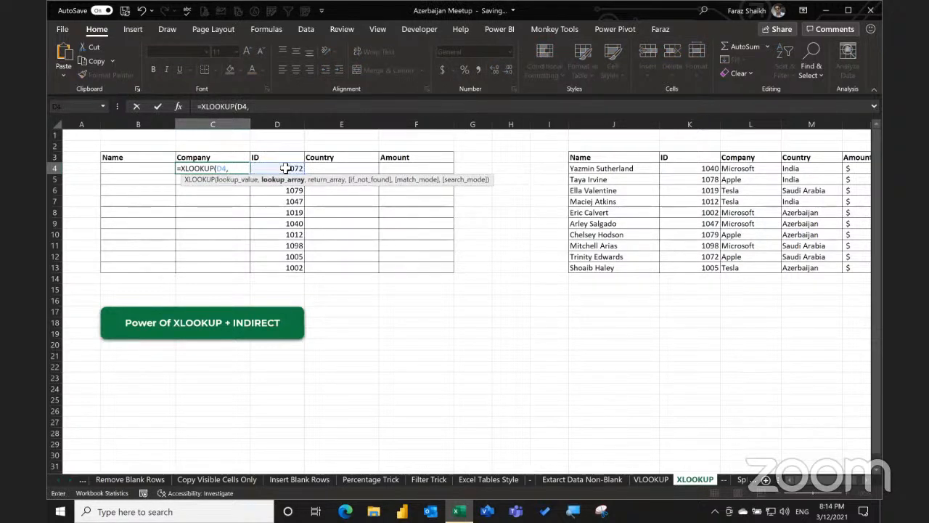
pyautogui.press('Escape')
# Step: Convert J3:N13 into a formatted table named xlookupTable and return to C4
pyautogui.moveTo(612, 156); pyautogui.dragTo(686, 146)
pyautogui.moveTo(828, 196); pyautogui.dragTo(784, 268)
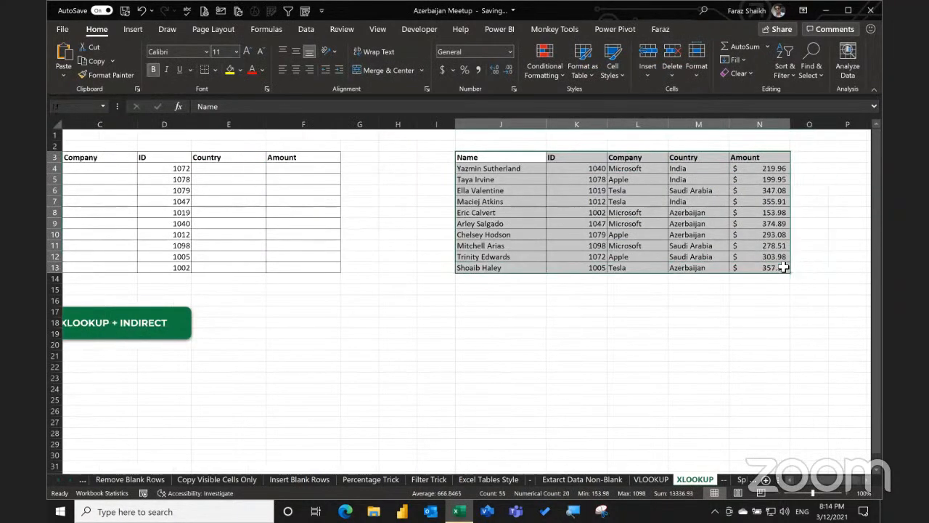
pyautogui.hotkey('ctrl', 't')
pyautogui.press('Return')
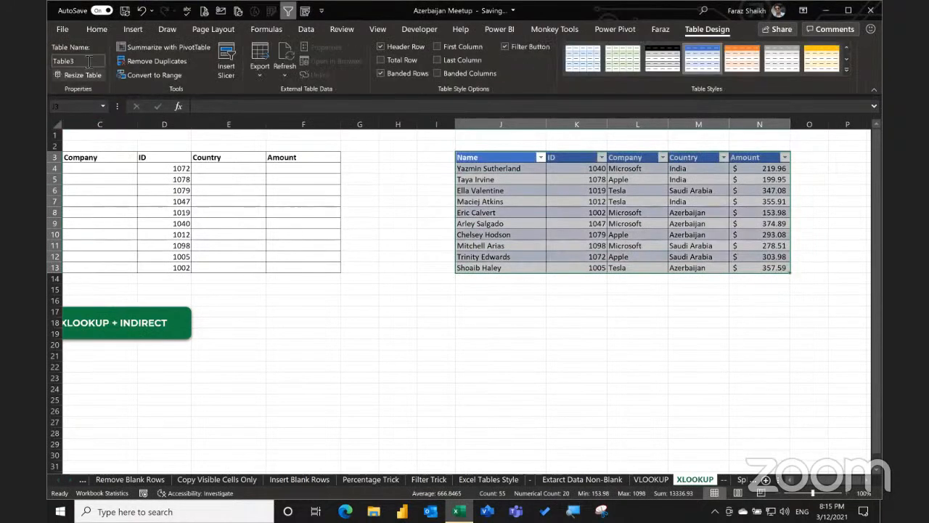
pyautogui.click(88, 61)
pyautogui.write('x')
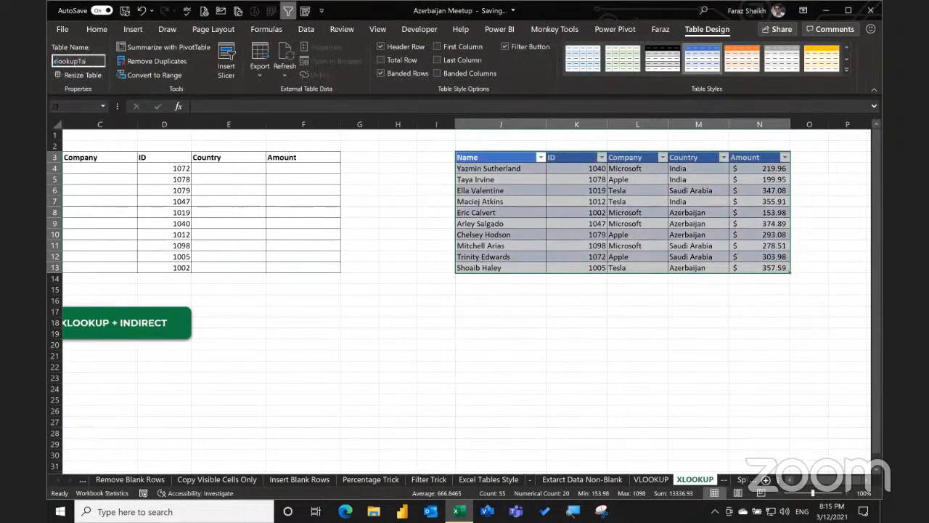
pyautogui.press('Return')
pyautogui.click(123, 169)
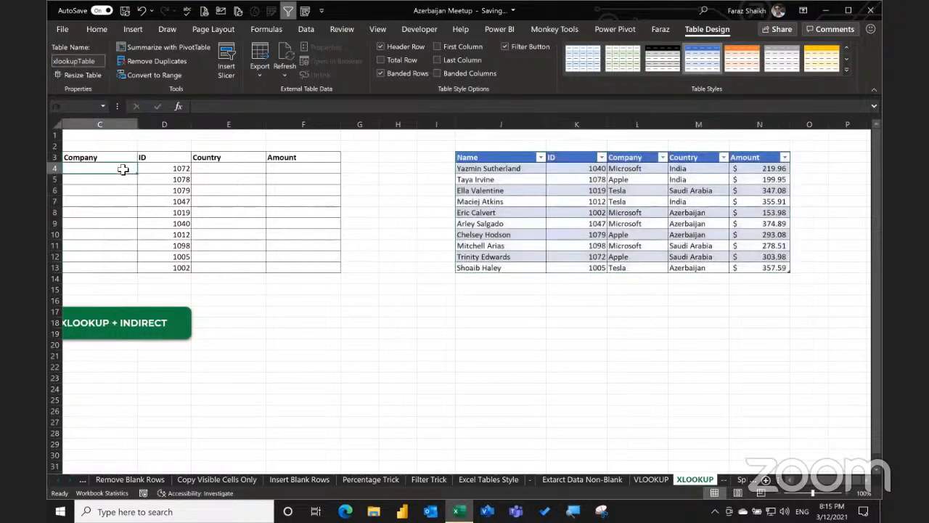
pyautogui.press('Left')
pyautogui.press('Right')
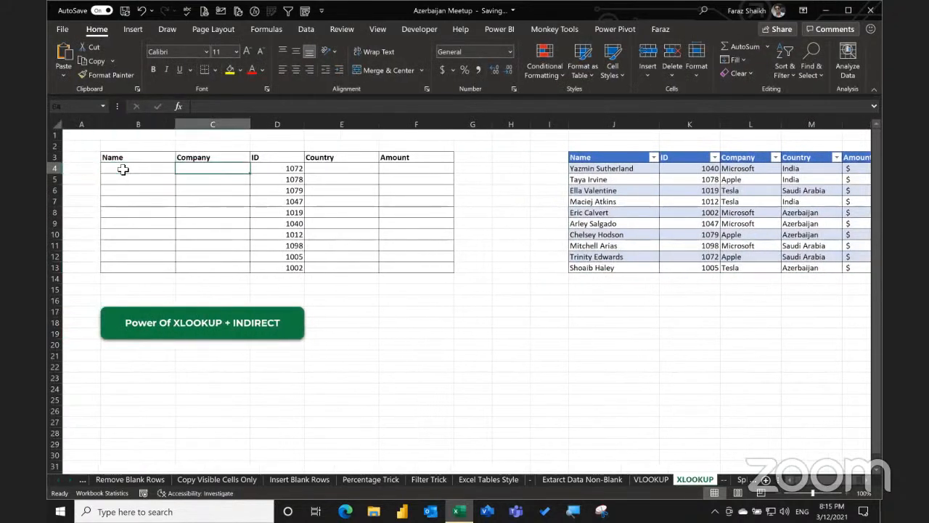
# Step: Enter =XLOOKUP(D4,xlookupTable[ID],xlookupTable[Company]) in C4, returning Apple
pyautogui.write('=')
pyautogui.write('clo')
pyautogui.press('BackSpace')
pyautogui.press('BackSpace')
pyautogui.press('BackSpace')
pyautogui.write('xl')
pyautogui.press('Tab')
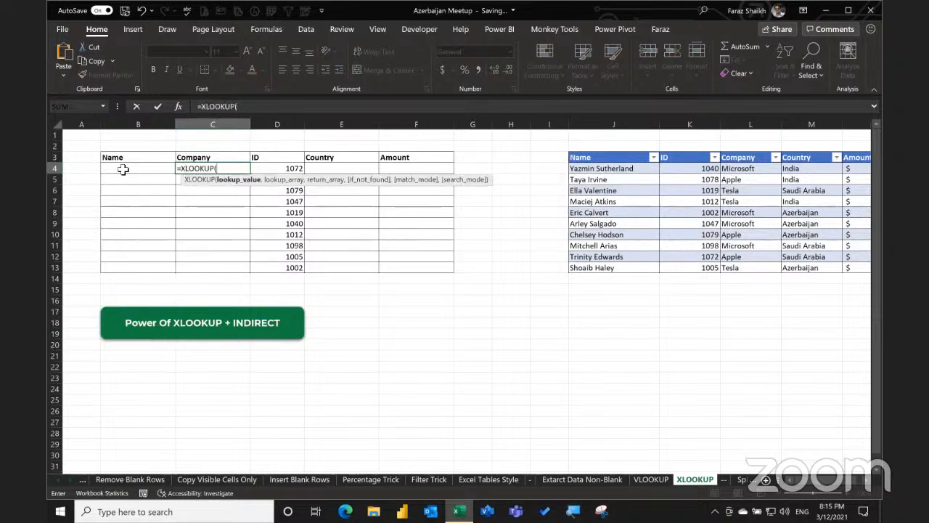
pyautogui.click(294, 168)
pyautogui.write(',')
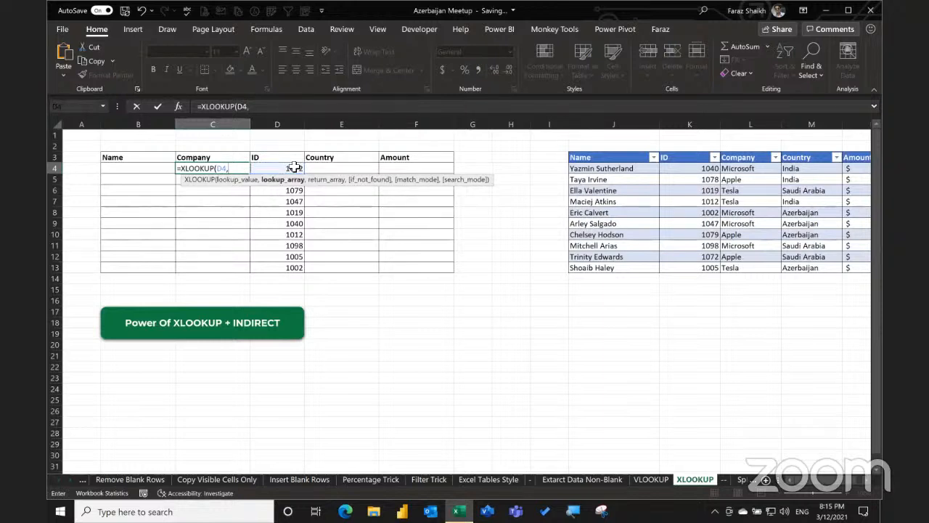
pyautogui.click(699, 152)
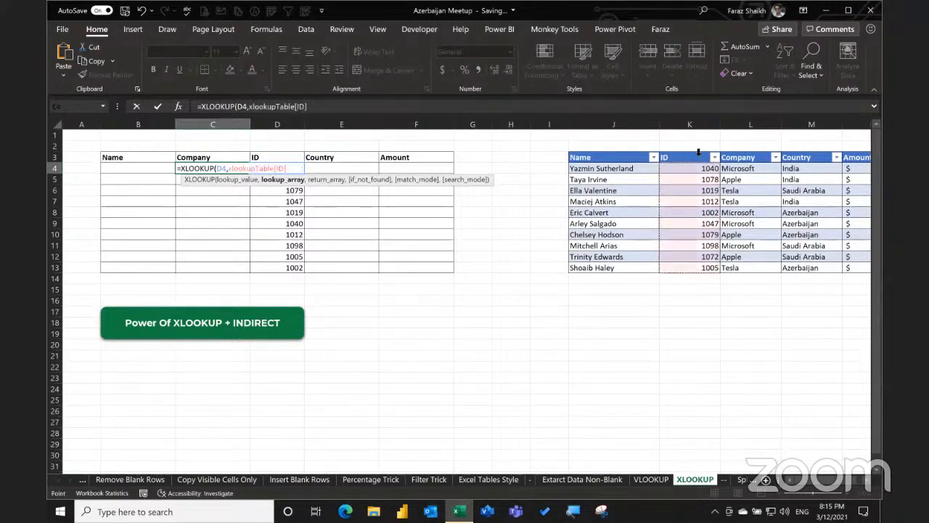
pyautogui.write(',')
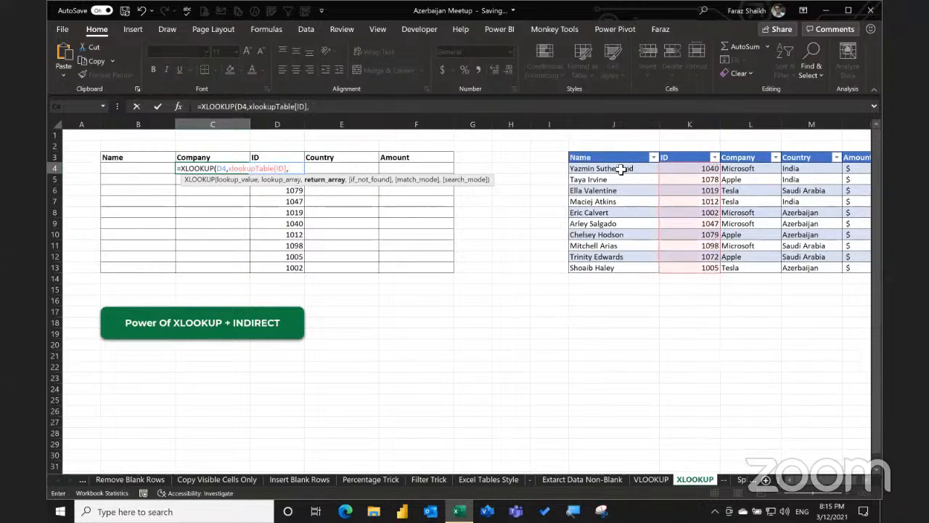
pyautogui.click(758, 151)
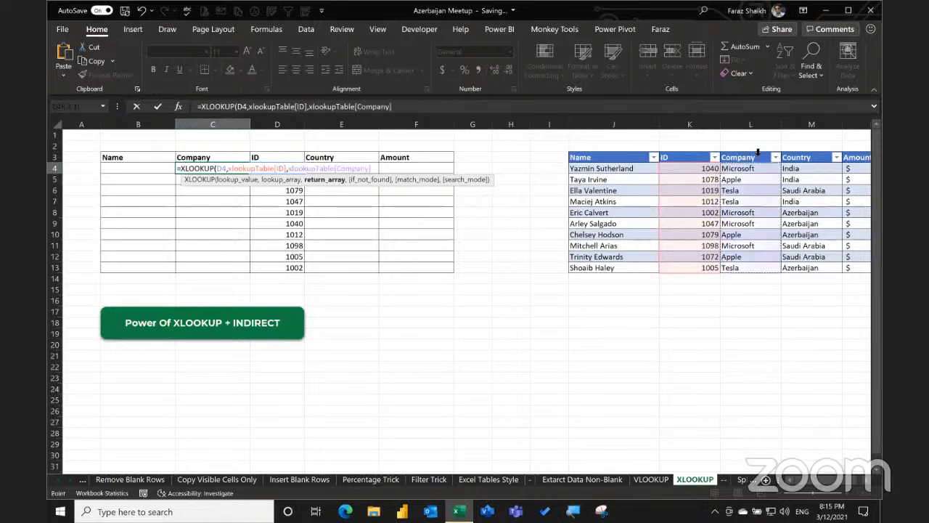
pyautogui.press('Return')
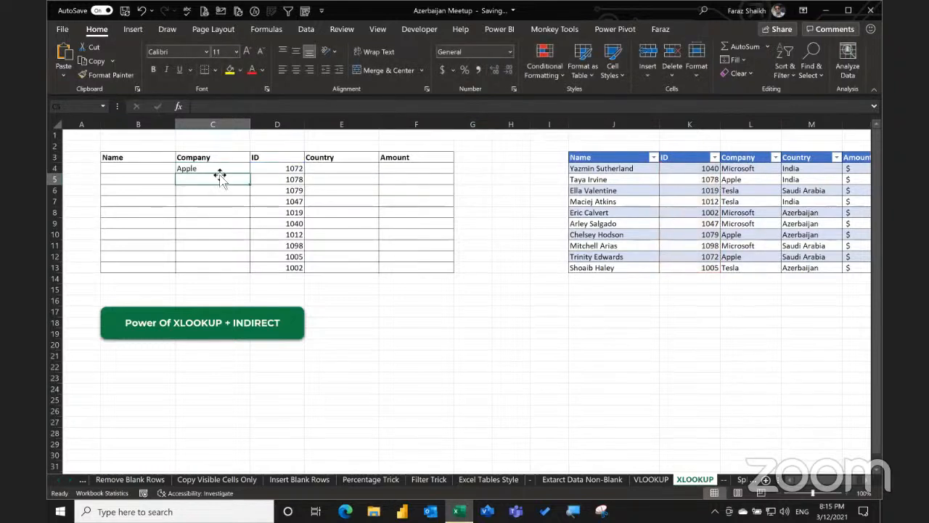
# Step: Compare C4's Company return argument with the table's Company header, leaving the formula unchanged
pyautogui.doubleClick(227, 168)
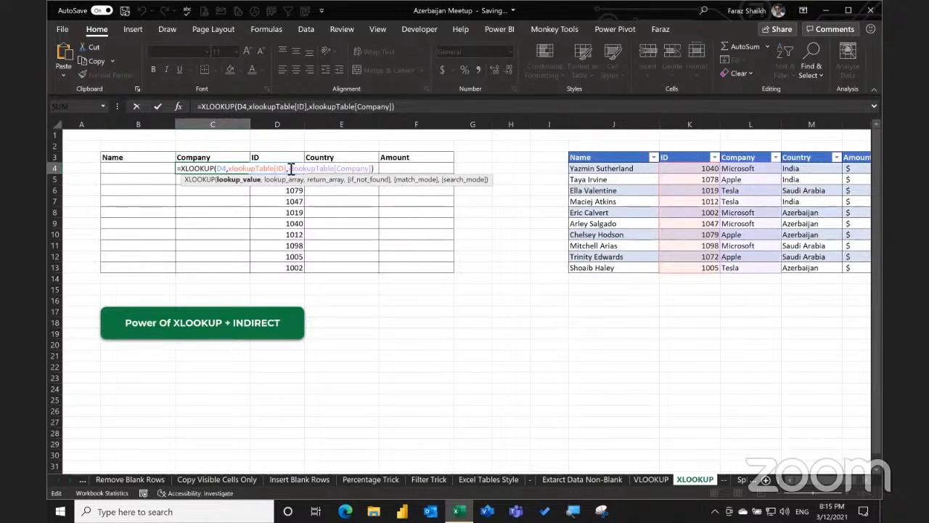
pyautogui.moveTo(289, 168); pyautogui.dragTo(371, 170)
pyautogui.click(341, 169)
pyautogui.click(216, 158)
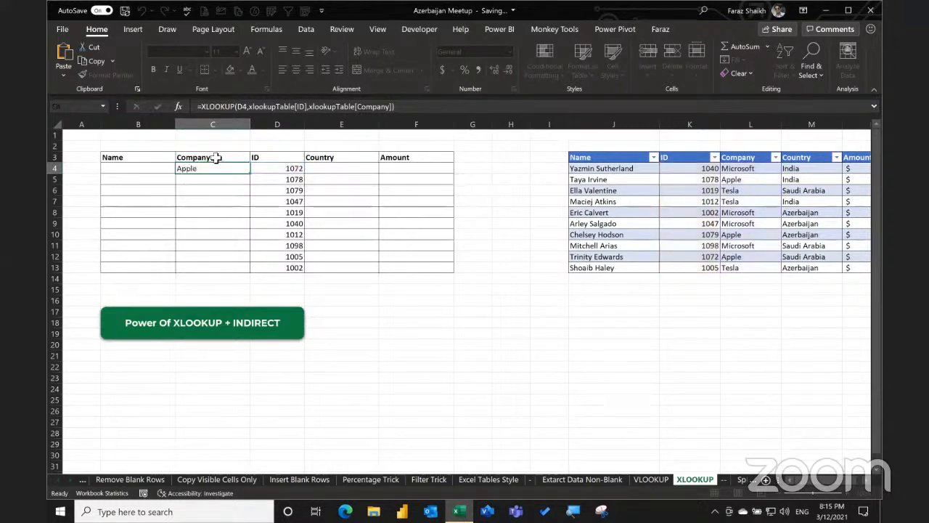
pyautogui.click(726, 161)
pyautogui.click(208, 156)
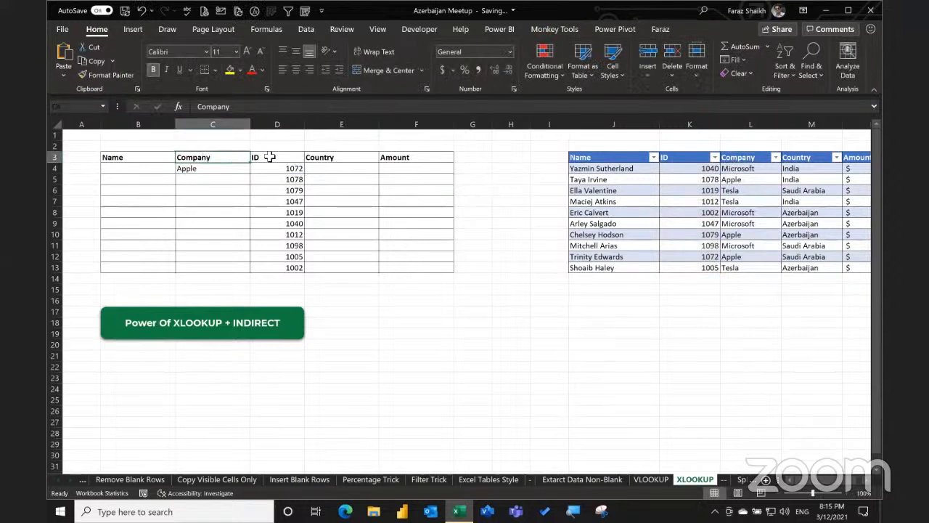
pyautogui.click(205, 168)
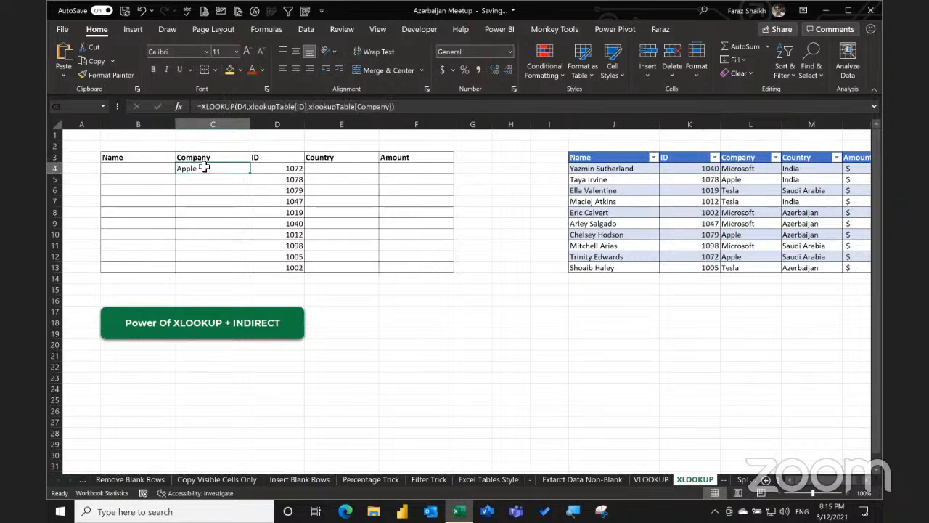
pyautogui.doubleClick(205, 167)
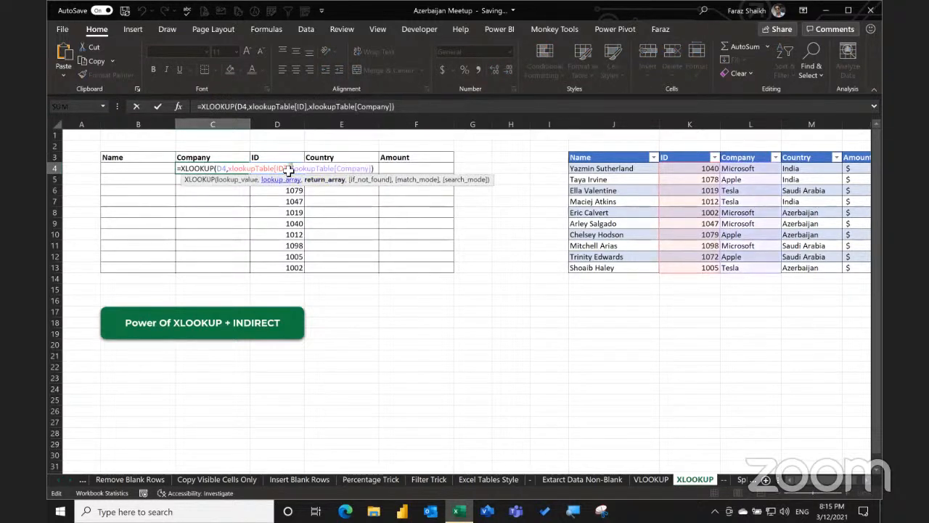
# Step: Replace C4's Company return array with an INDIRECT building the "xlookupTable[...]" reference as text
pyautogui.moveTo(373, 168); pyautogui.dragTo(289, 170)
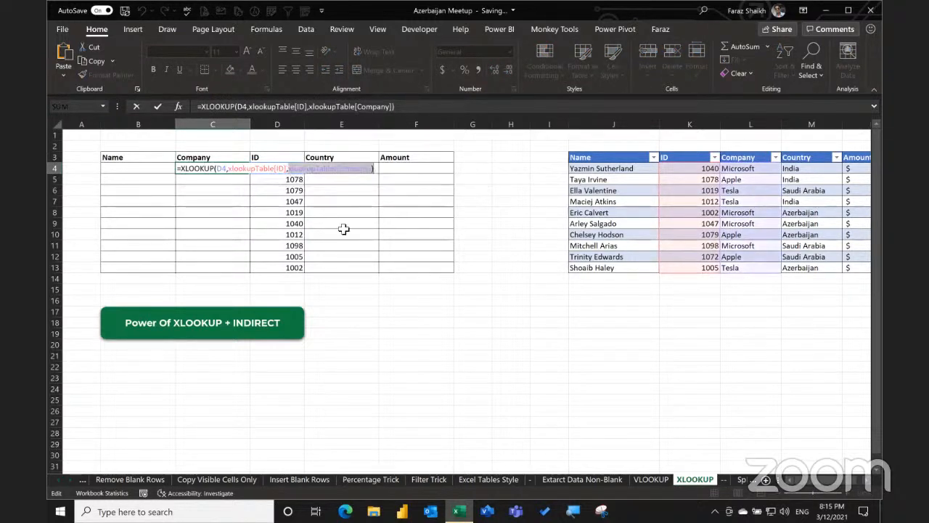
pyautogui.press('BackSpace')
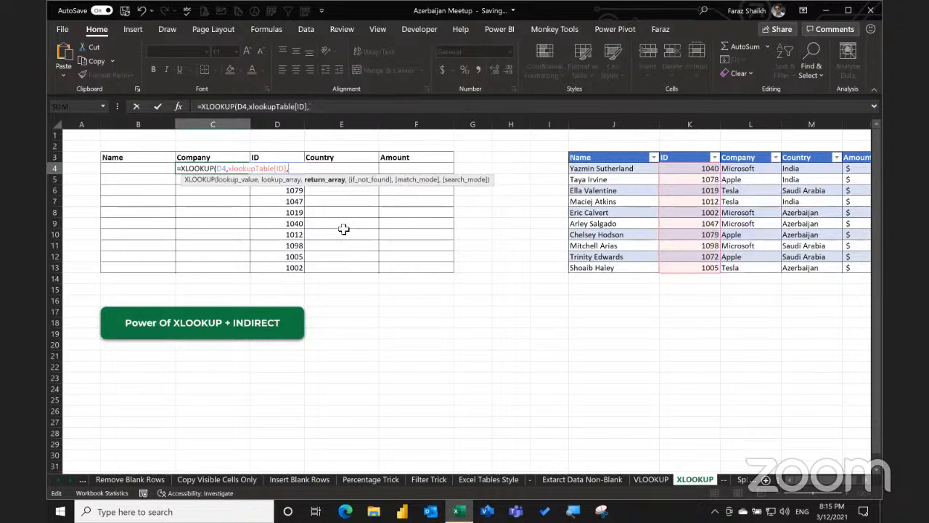
pyautogui.write('in')
pyautogui.press('Down')
pyautogui.press('Tab')
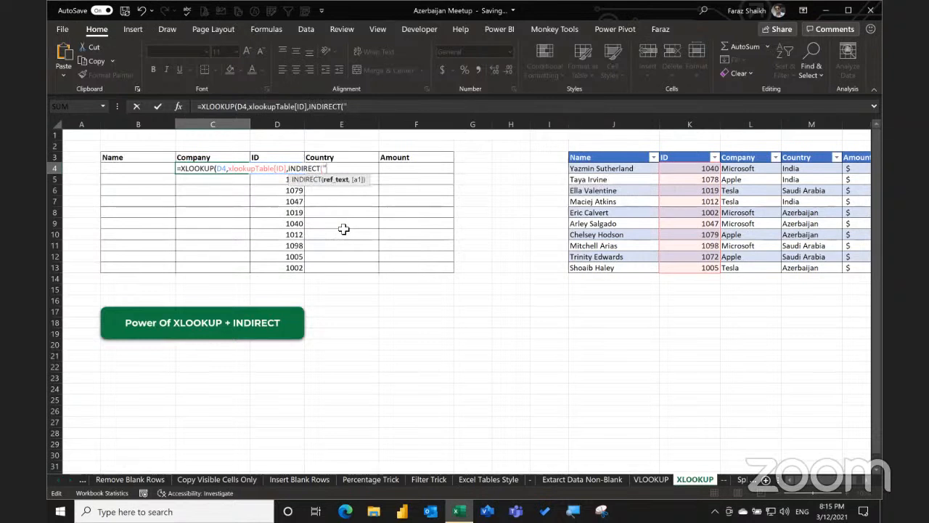
pyautogui.write('"')
pyautogui.hotkey('ctrl', 'v')
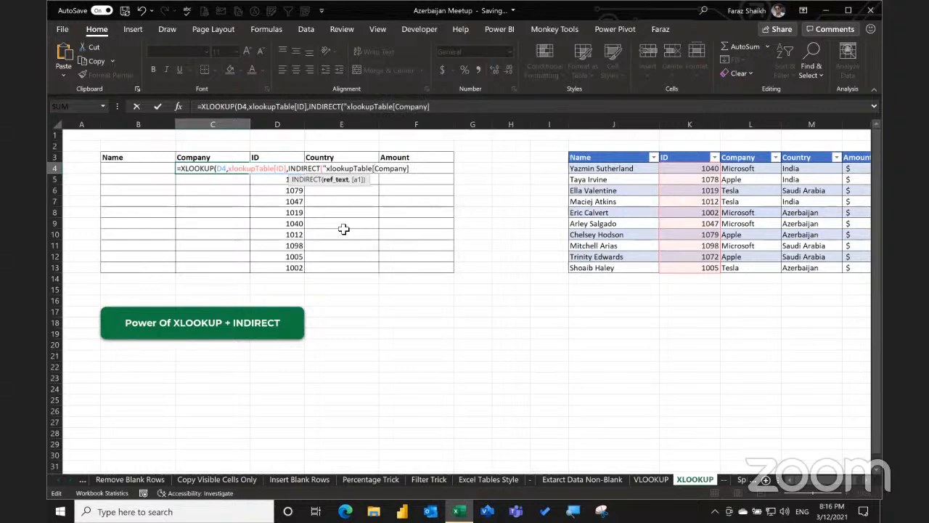
pyautogui.write('"')
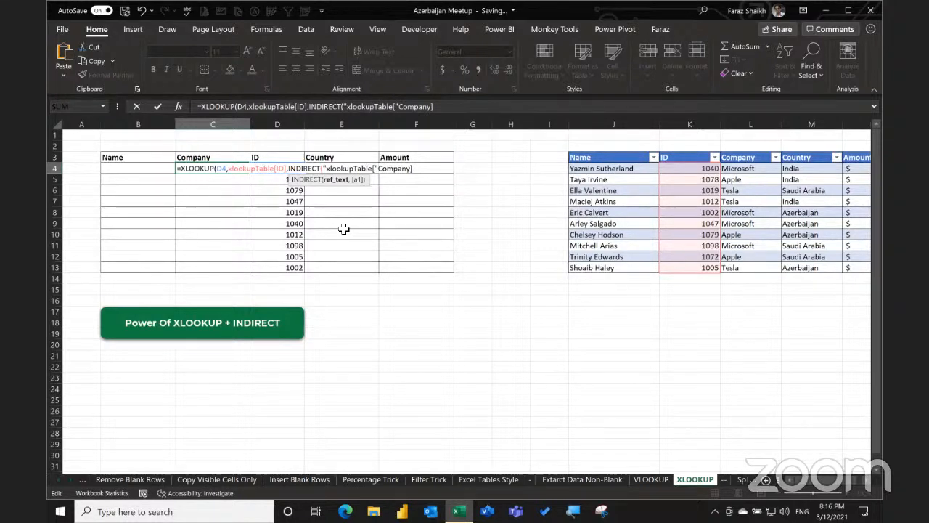
pyautogui.press('BackSpace')
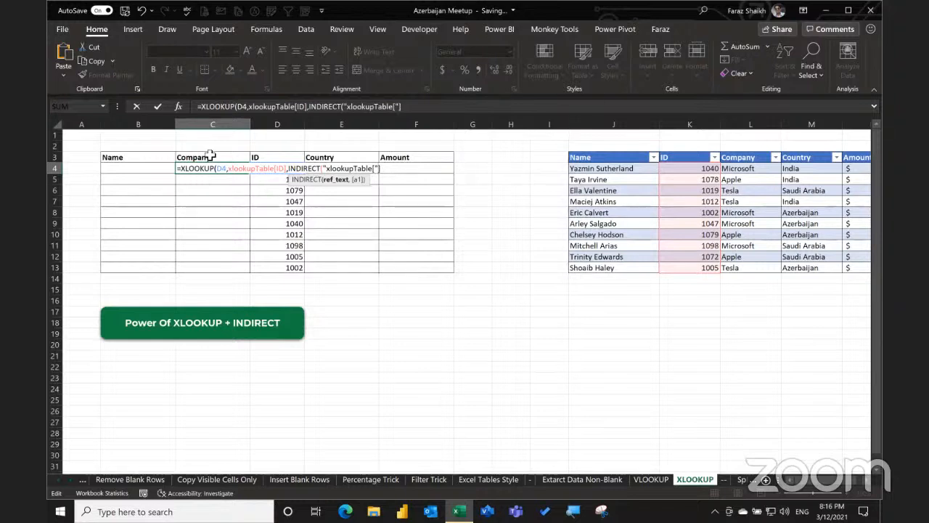
pyautogui.press('Return')
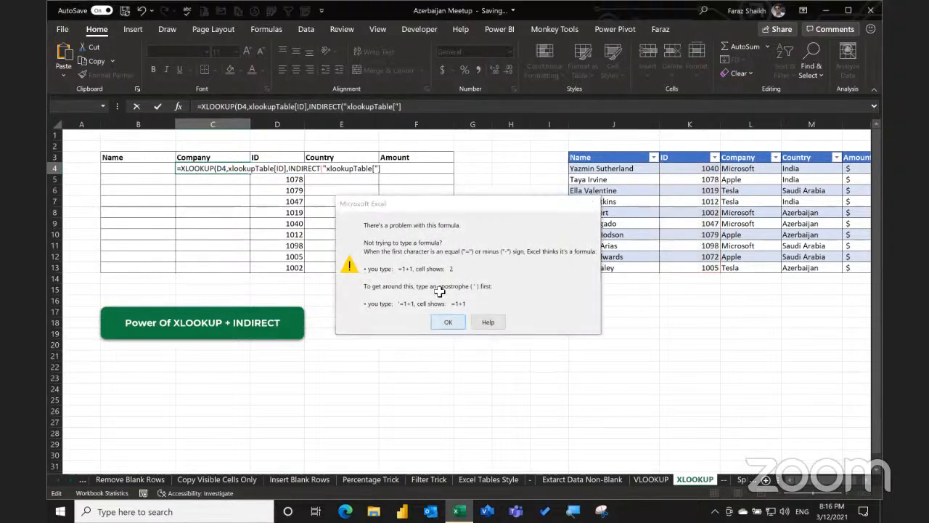
pyautogui.click(448, 322)
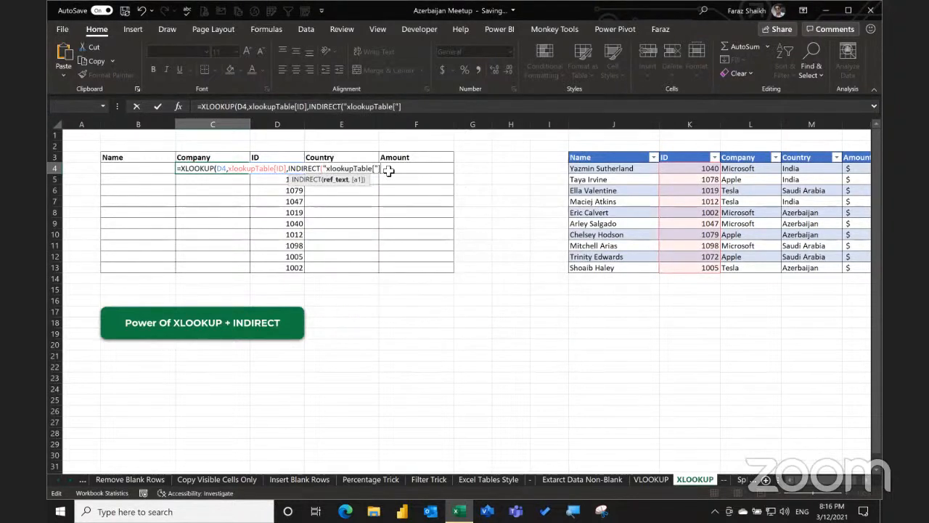
# Step: Concatenate header C3 into the INDIRECT reference with TRUE, and enter it accepting Excel's correction
pyautogui.click(213, 158)
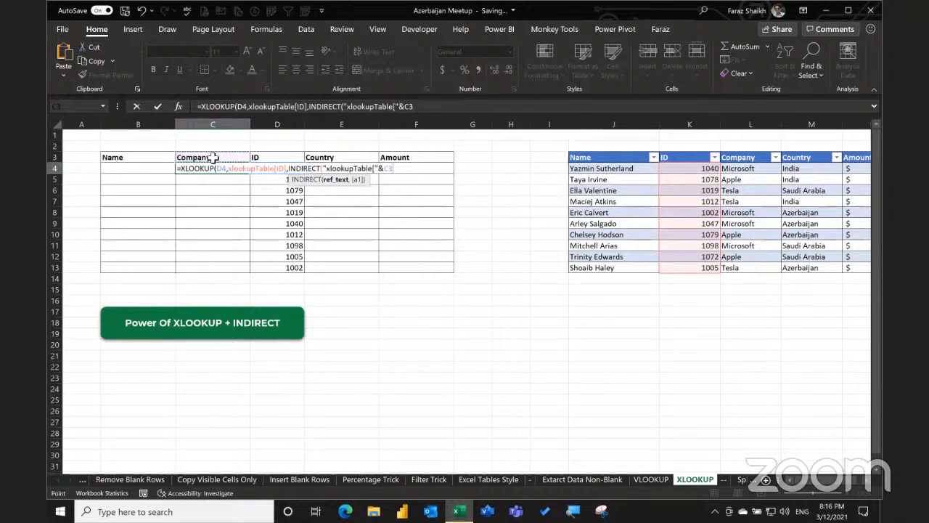
pyautogui.write('&"')
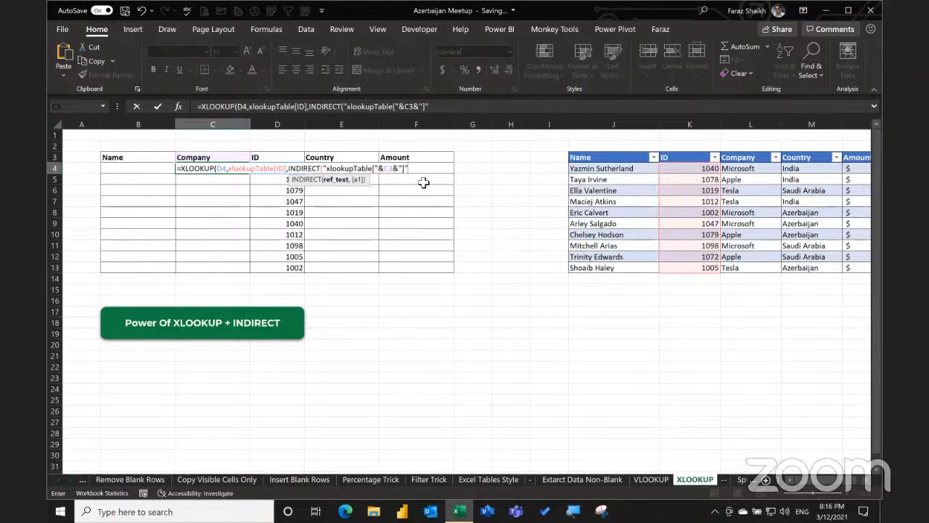
pyautogui.write(',')
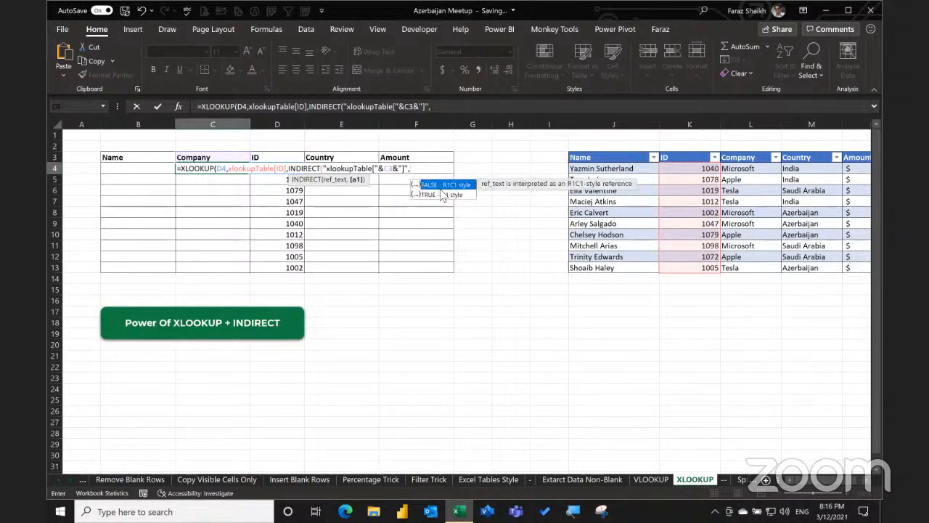
pyautogui.doubleClick(439, 193)
pyautogui.write(')')
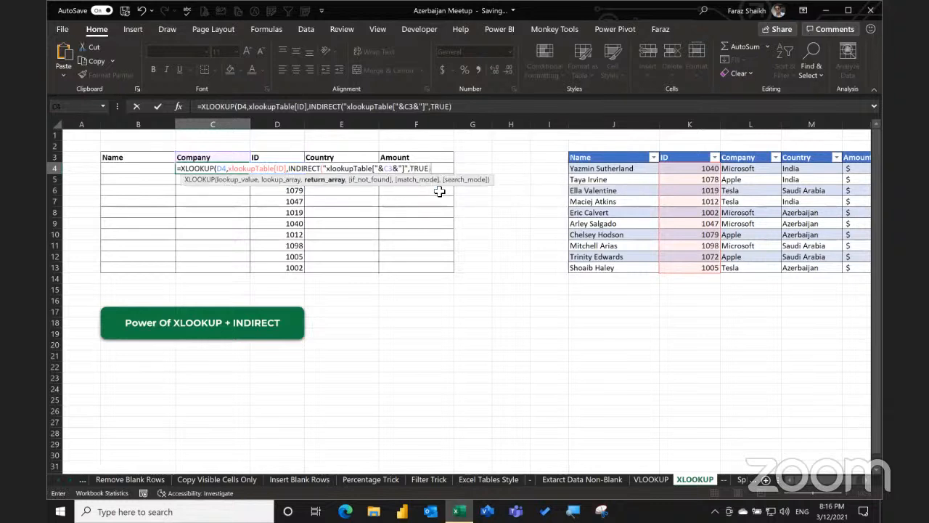
pyautogui.press('Return')
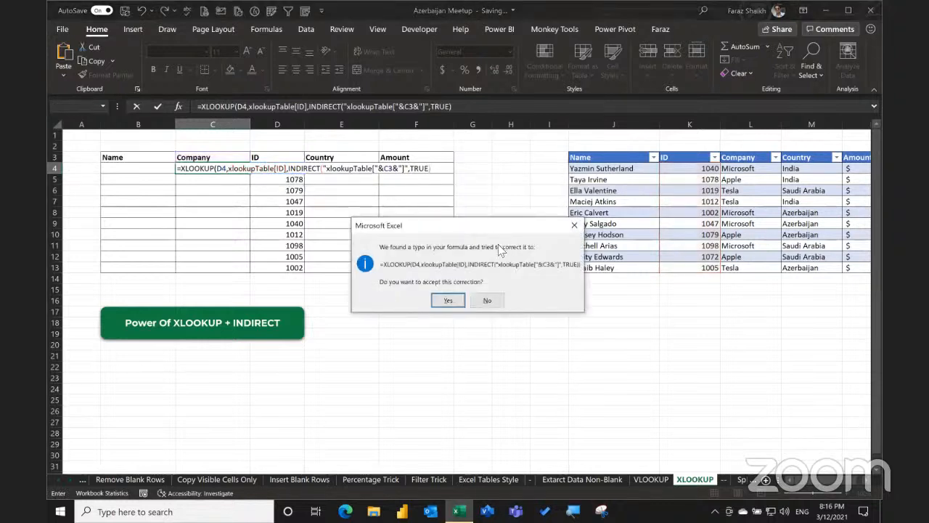
pyautogui.press('Escape')
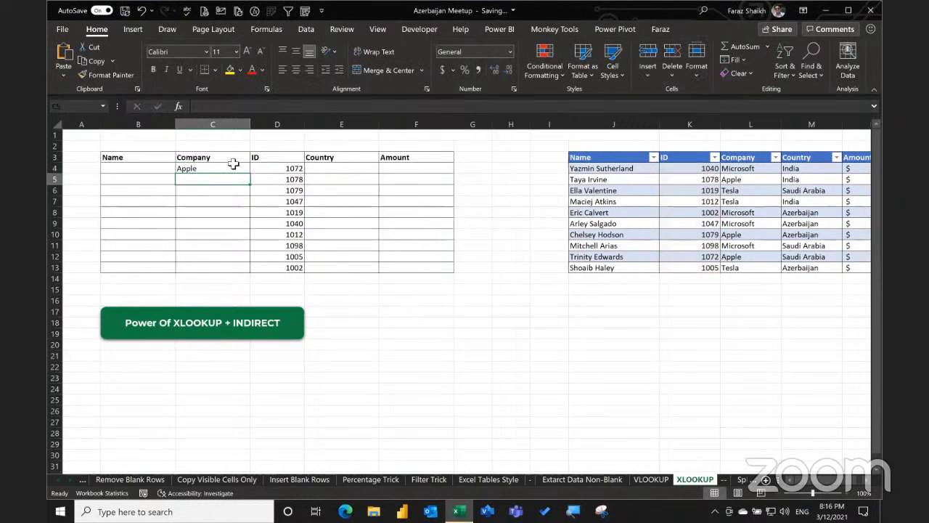
# Step: Lock the header reference's row as C$3 in C4's XLOOKUP formula
pyautogui.click(233, 166)
pyautogui.hotkey('ctrl', 'c')
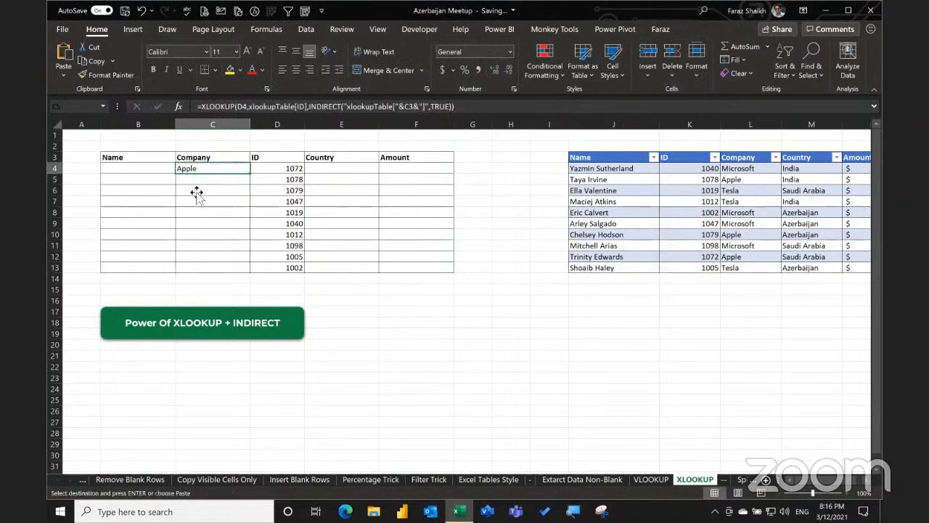
pyautogui.doubleClick(231, 169)
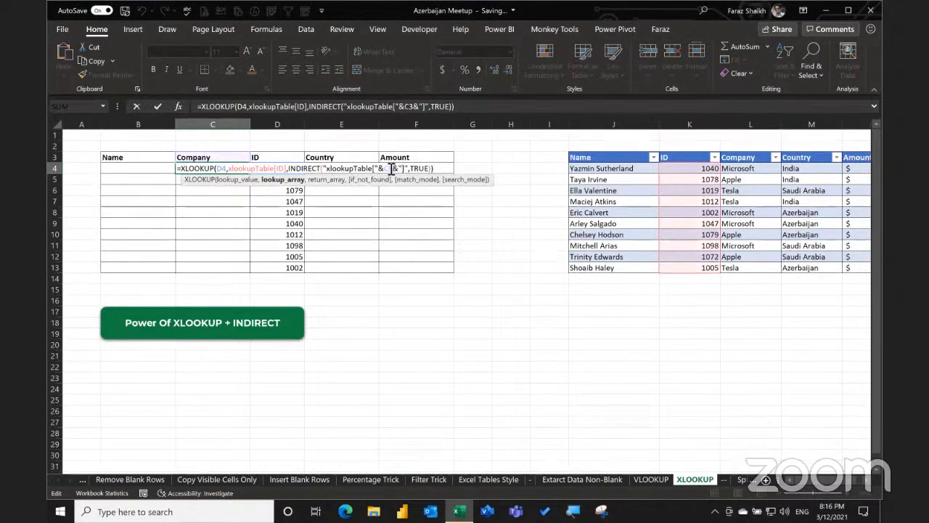
pyautogui.press('Right')
pyautogui.press('Right')
pyautogui.press('Right')
pyautogui.press('Right')
pyautogui.press('Right')
pyautogui.press('Right')
pyautogui.press('Right')
pyautogui.press('Right')
pyautogui.press('Right')
pyautogui.press('Right')
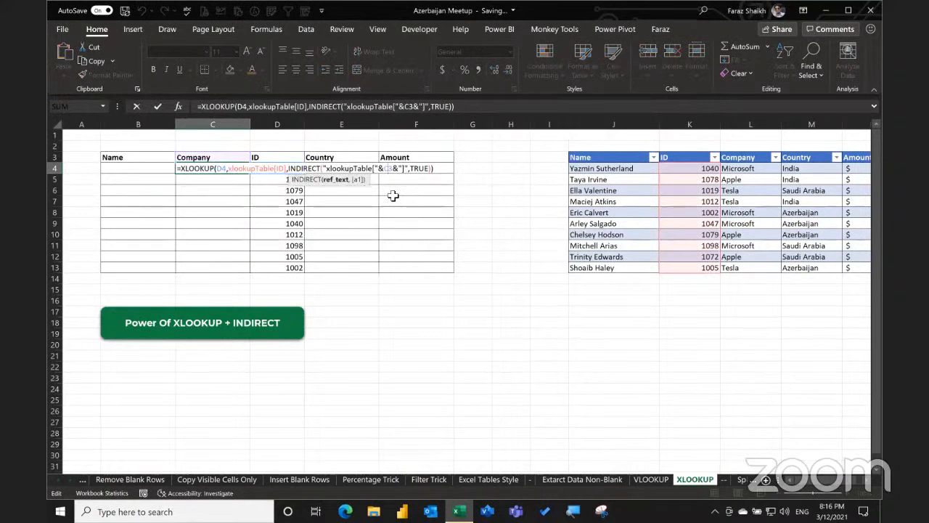
pyautogui.write('$')
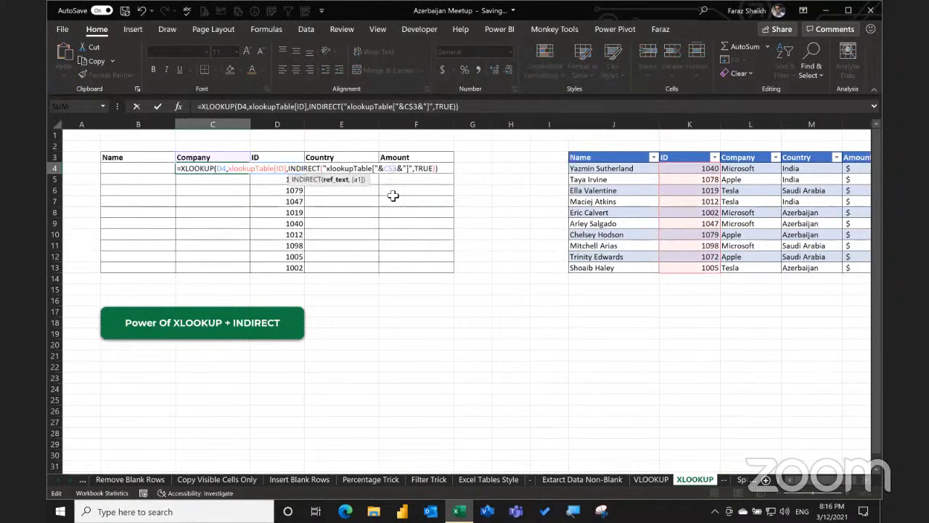
pyautogui.press('Return')
# Step: Copy C4's formula into B4, which shows #N/A, and inspect both formulas
pyautogui.click(236, 170)
pyautogui.hotkey('ctrl', 'c')
pyautogui.press('Left')
pyautogui.press('Return')
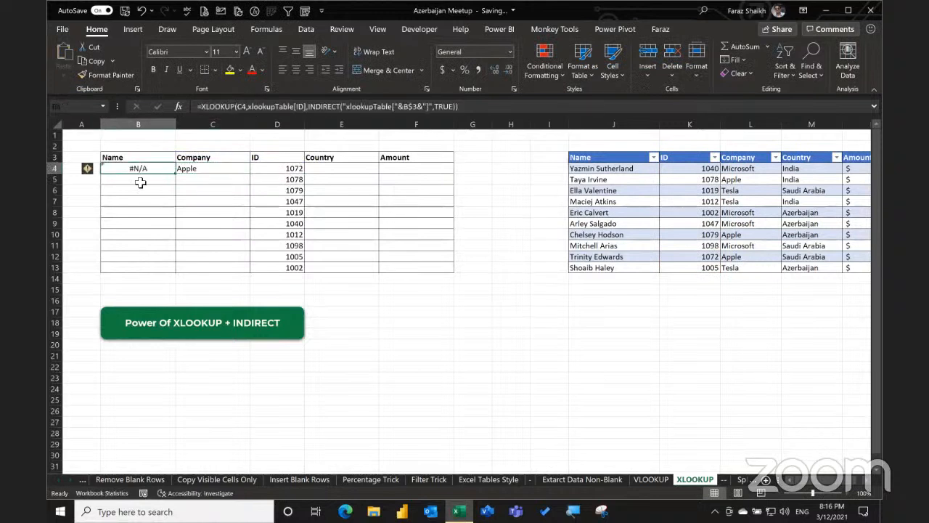
pyautogui.doubleClick(155, 168)
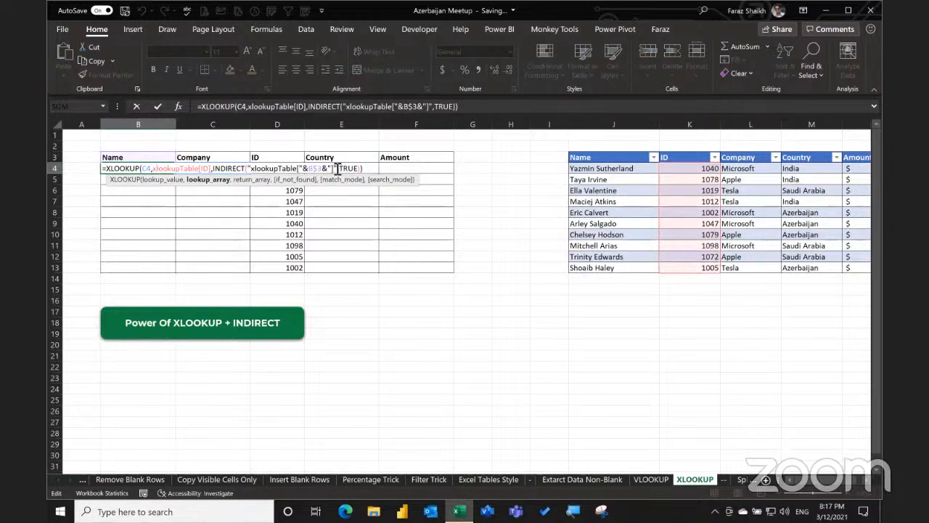
pyautogui.press('Escape')
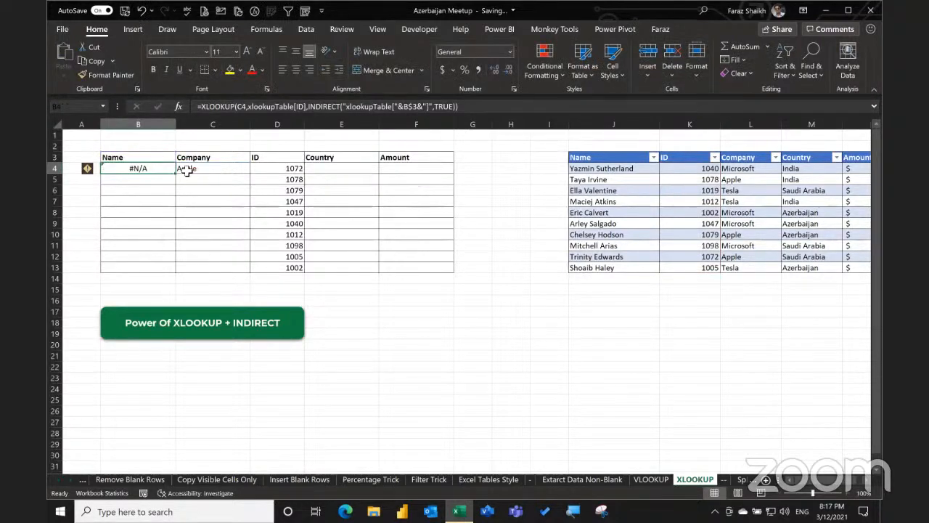
pyautogui.doubleClick(146, 168)
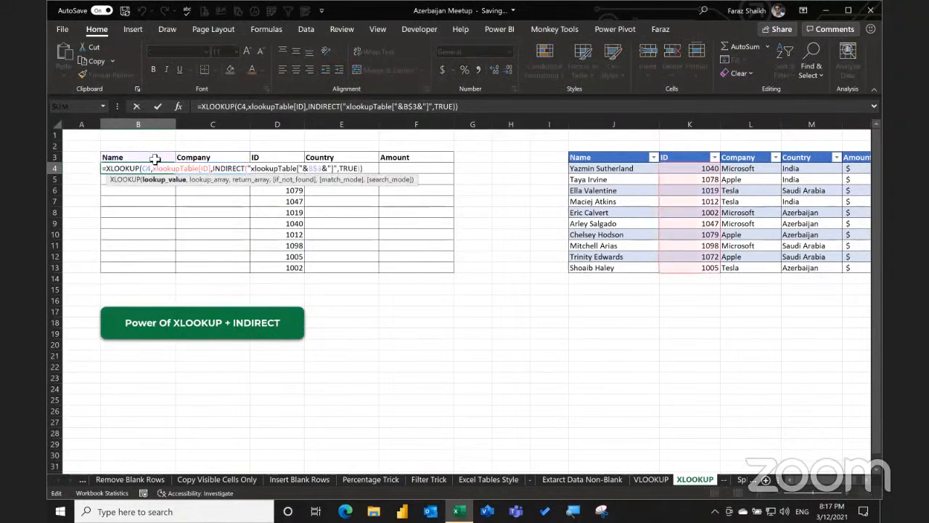
pyautogui.press('Escape')
pyautogui.click(218, 169)
pyautogui.doubleClick(218, 169)
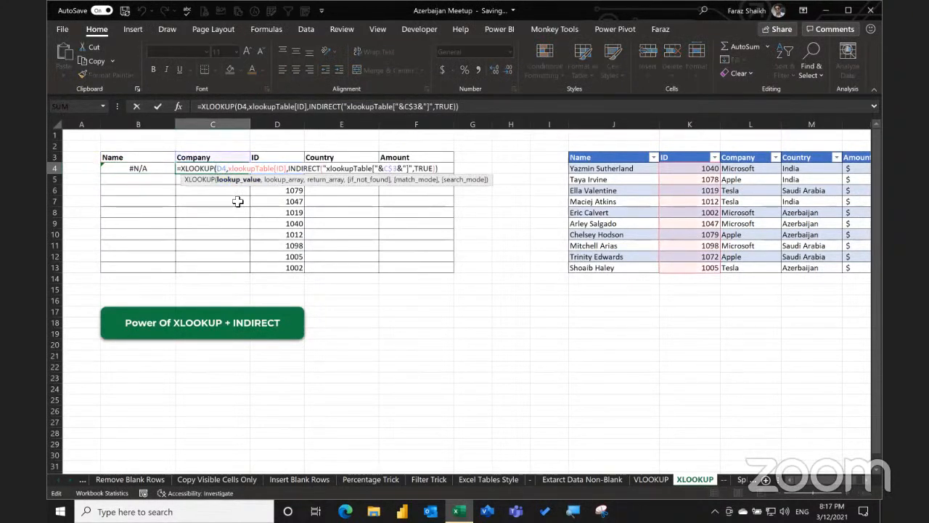
pyautogui.press('Return')
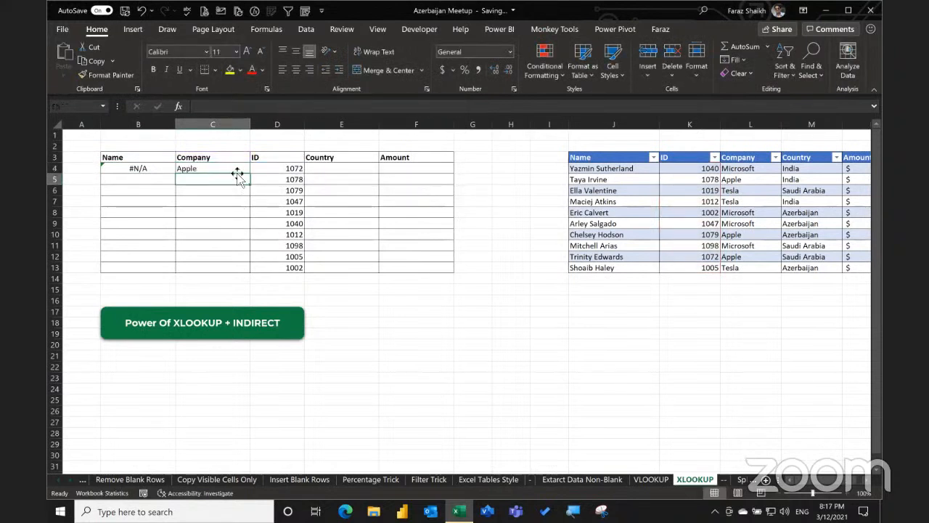
# Step: Copy the C4 XLOOKUP formula into B4 and E4:F4 to return the name, Saudi Arabia and 303.98
pyautogui.click(236, 172)
pyautogui.hotkey('ctrl', 'c')
pyautogui.press('Left')
pyautogui.press('Return')
pyautogui.press('Right')
pyautogui.press('Right')
pyautogui.press('Right')
pyautogui.press('Right')
pyautogui.press('Left')
pyautogui.press('Left')
pyautogui.press('Left')
pyautogui.hotkey('ctrl', 'c')
pyautogui.press('Right')
pyautogui.press('Right')
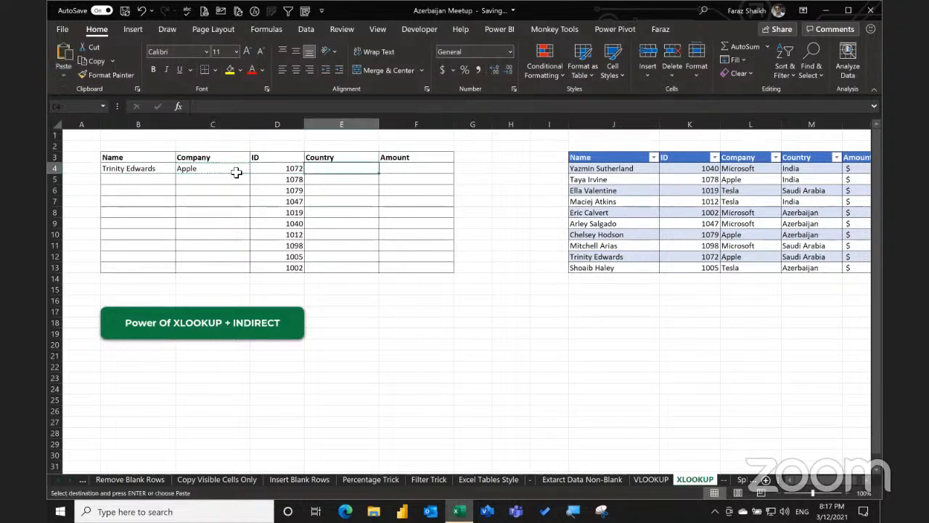
pyautogui.hotkey('shift', 'Right')
pyautogui.press('Return')
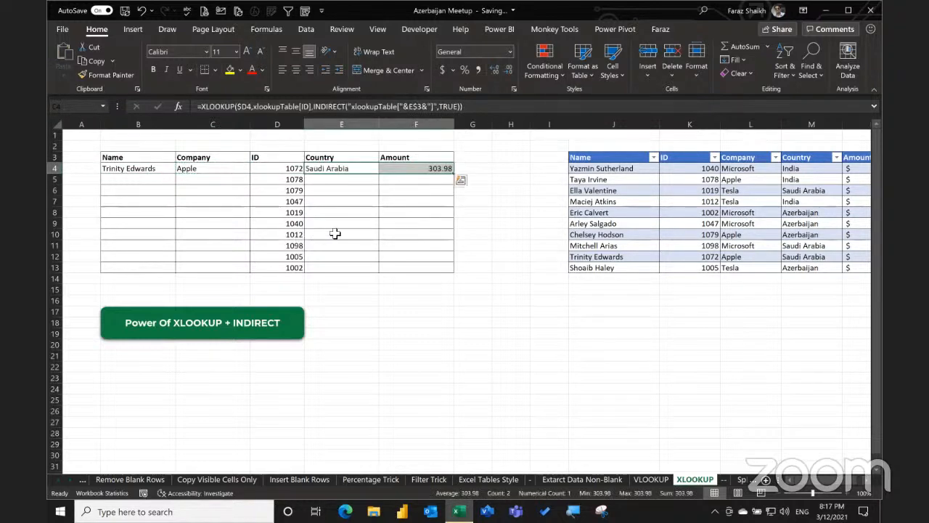
pyautogui.click(335, 234)
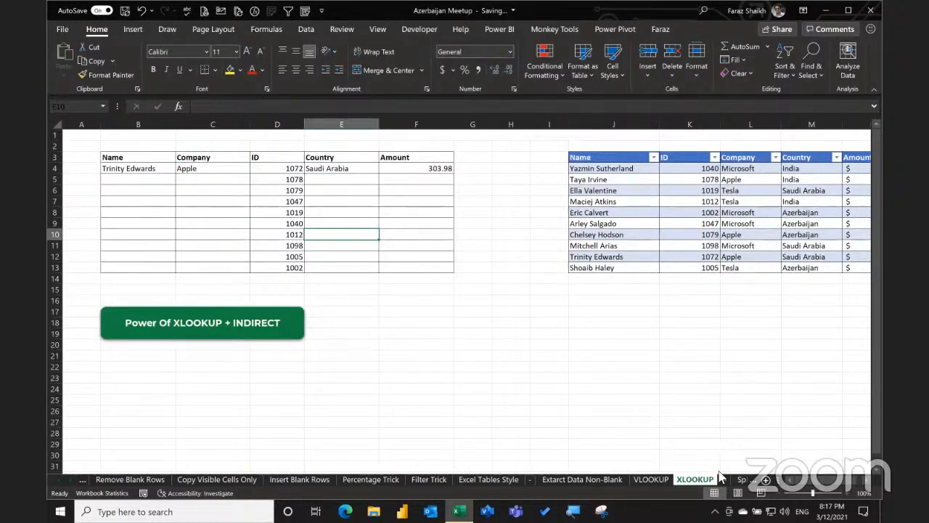
pyautogui.click(742, 479)
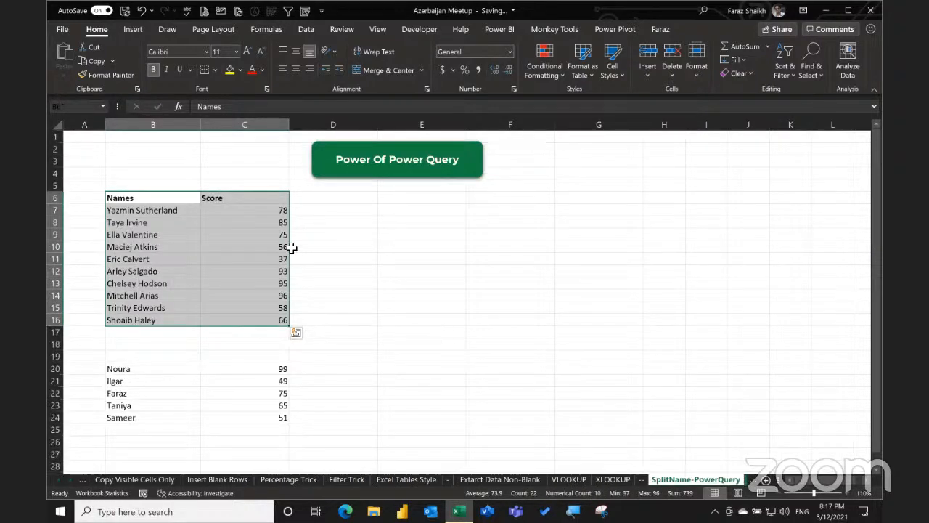
pyautogui.click(330, 259)
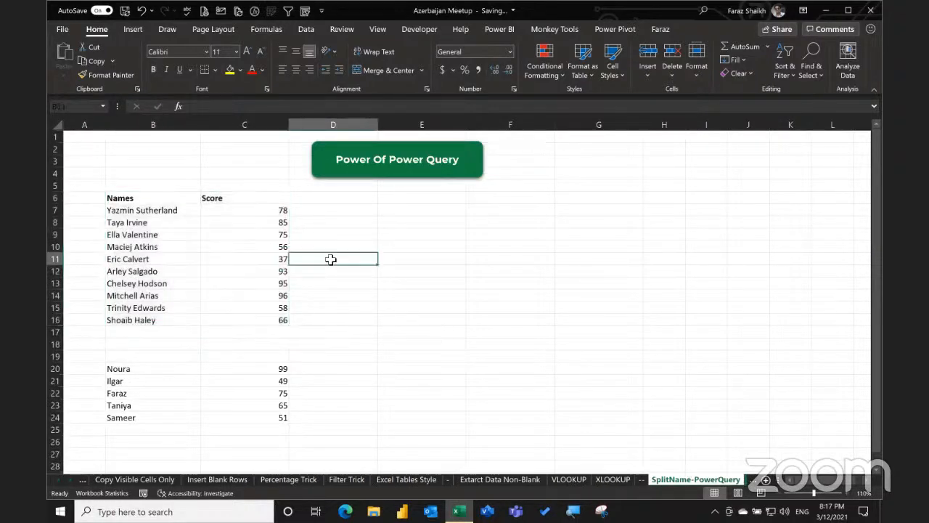
pyautogui.click(158, 222)
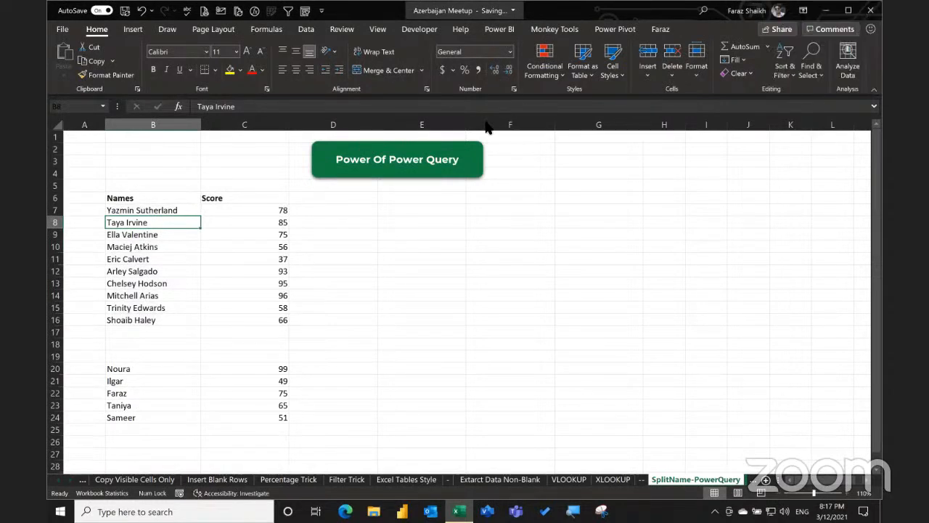
pyautogui.click(571, 479)
pyautogui.click(613, 480)
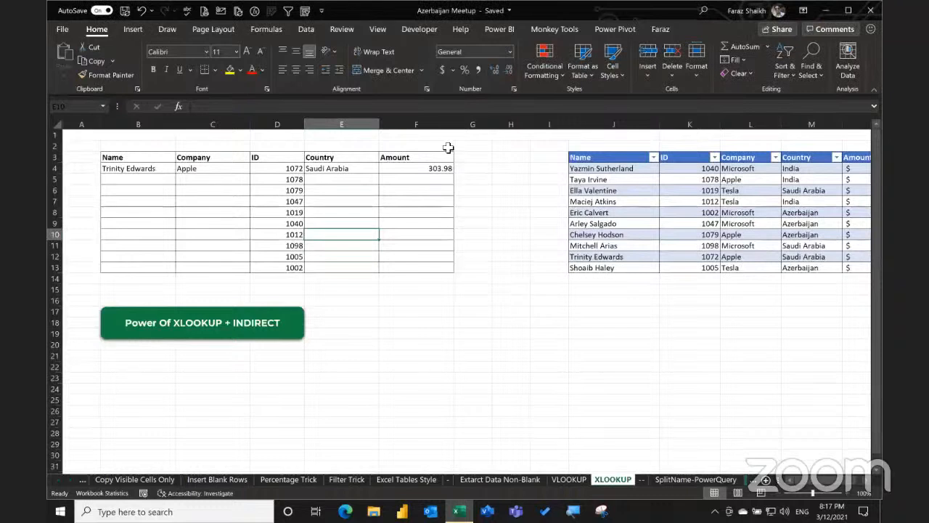
pyautogui.click(300, 172)
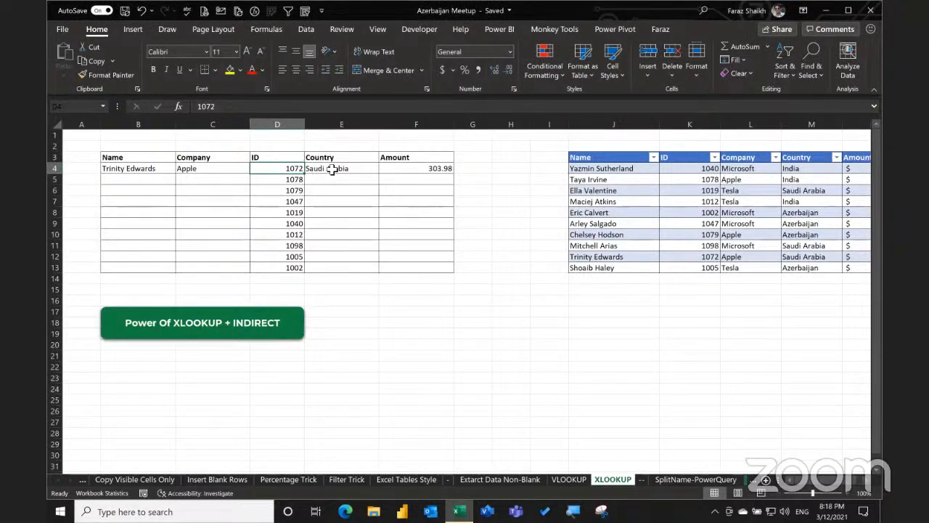
pyautogui.click(325, 171)
pyautogui.click(242, 170)
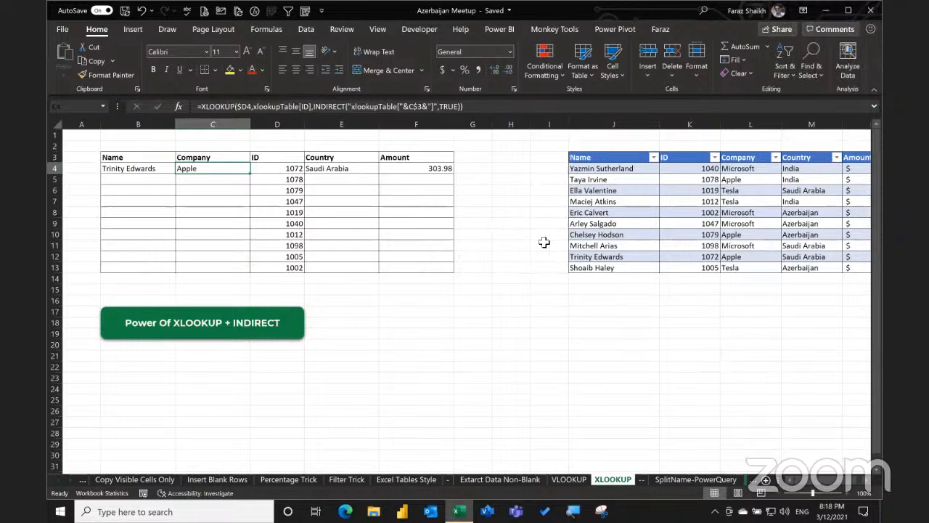
# Step: Inspect the XLOOKUP formula in B4, then look over the SplitName-PowerQuery sheet's Names column
pyautogui.click(577, 197)
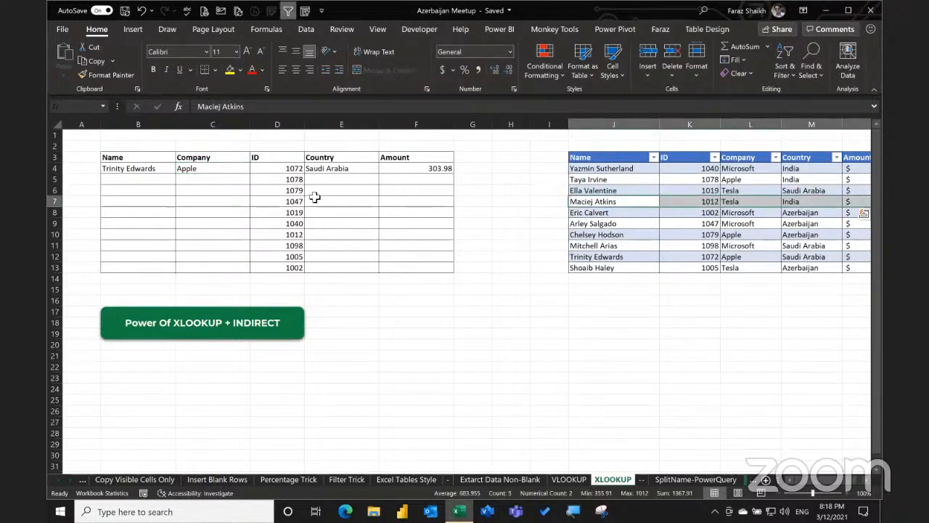
pyautogui.click(155, 172)
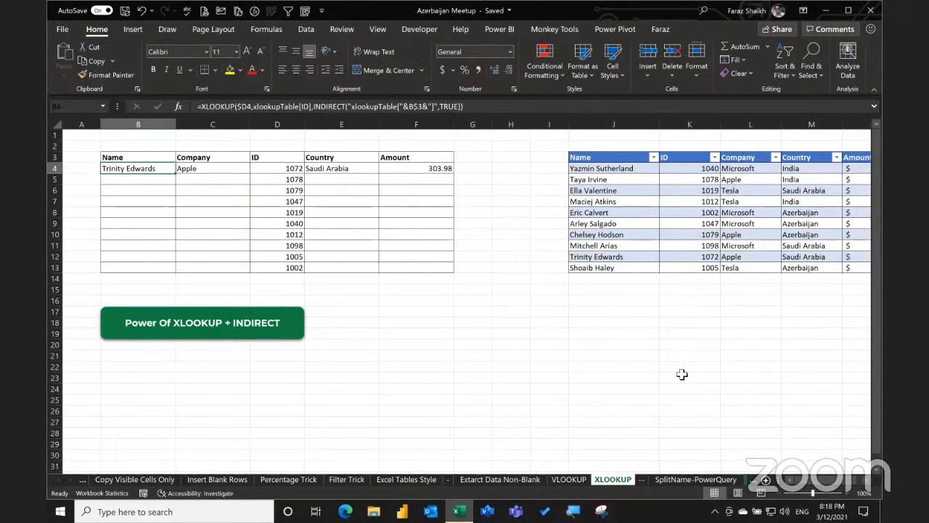
pyautogui.click(668, 480)
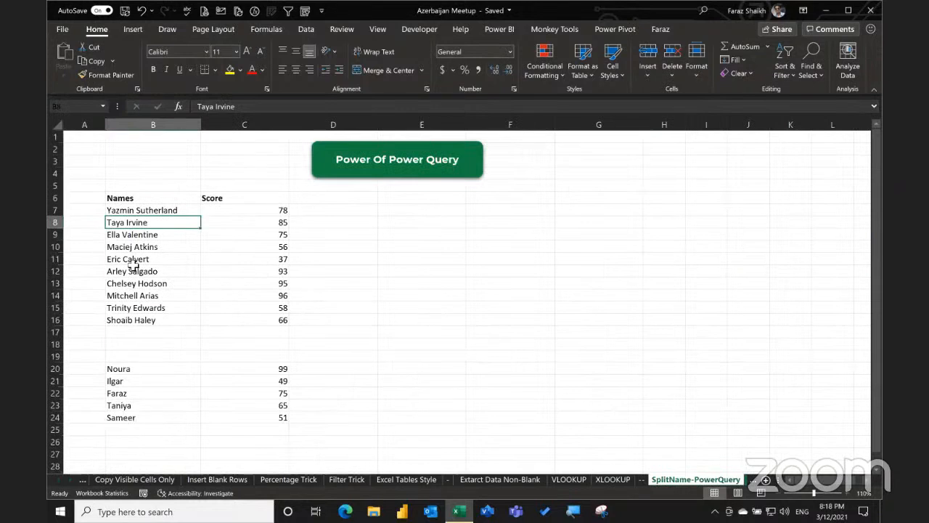
pyautogui.click(139, 209)
pyautogui.click(158, 198)
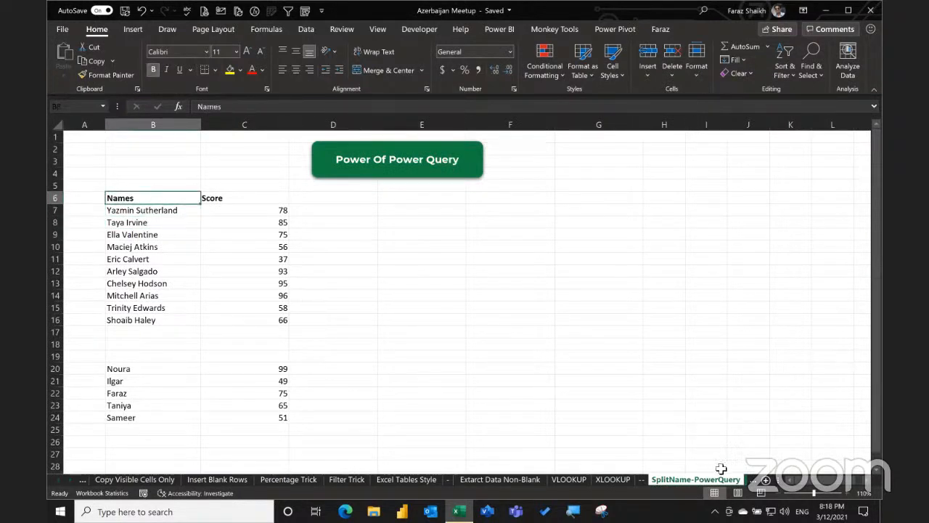
# Step: Move through the Lambda, What's New and CustomDataTypes sheets to reach New Data Types
pyautogui.click(750, 480)
pyautogui.click(622, 481)
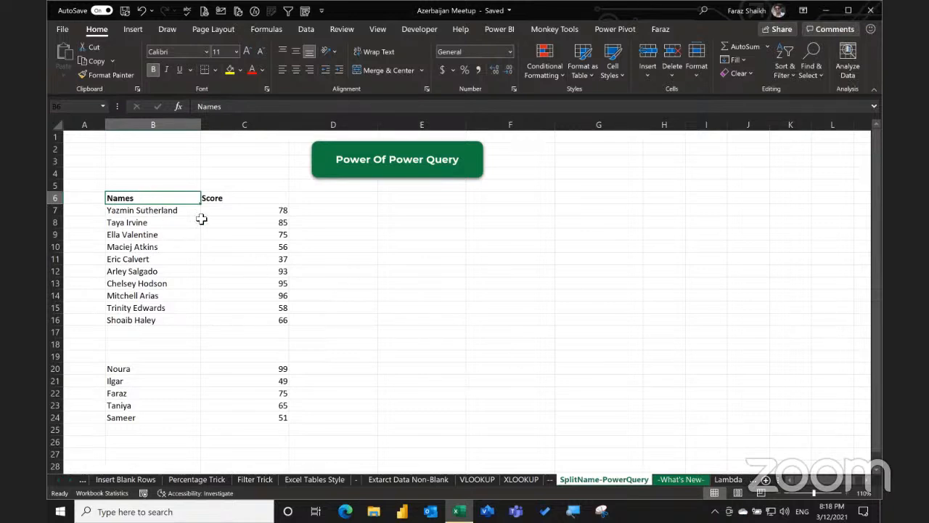
pyautogui.click(738, 484)
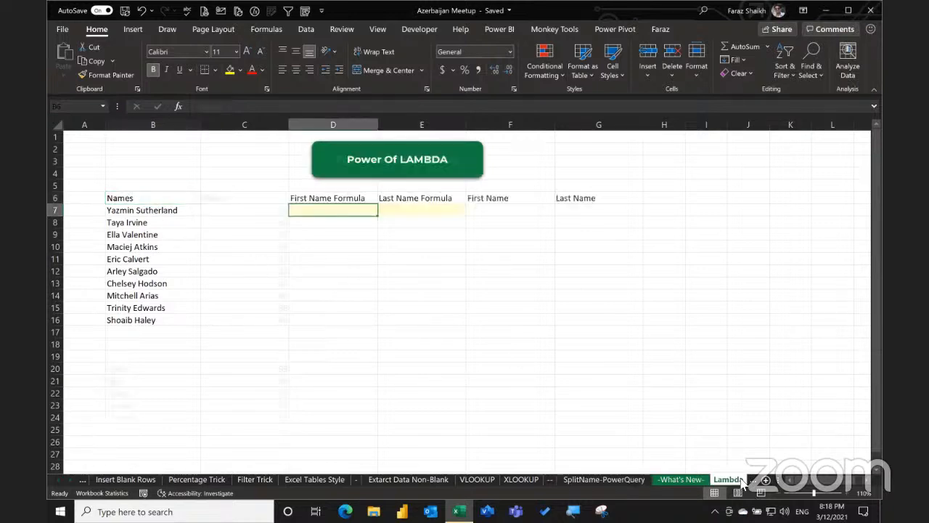
pyautogui.click(695, 482)
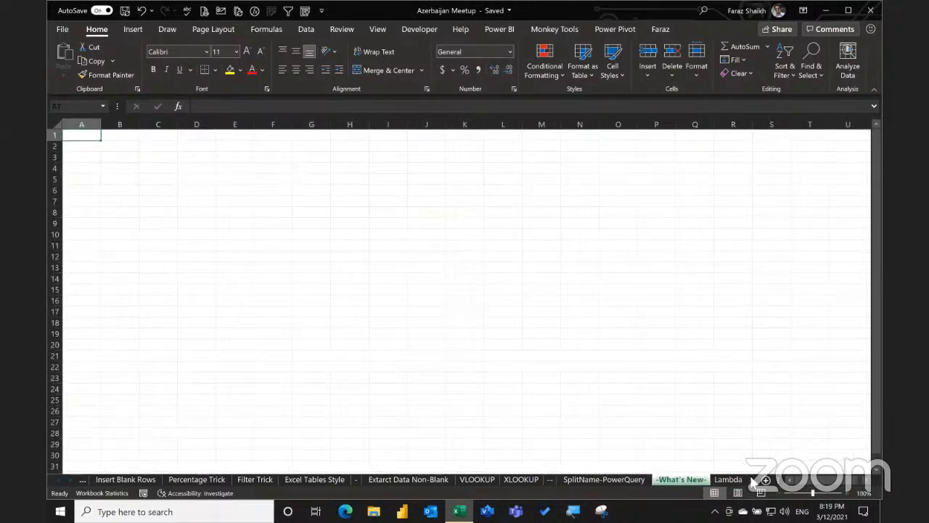
pyautogui.click(728, 479)
pyautogui.click(664, 479)
pyautogui.click(603, 481)
pyautogui.click(536, 482)
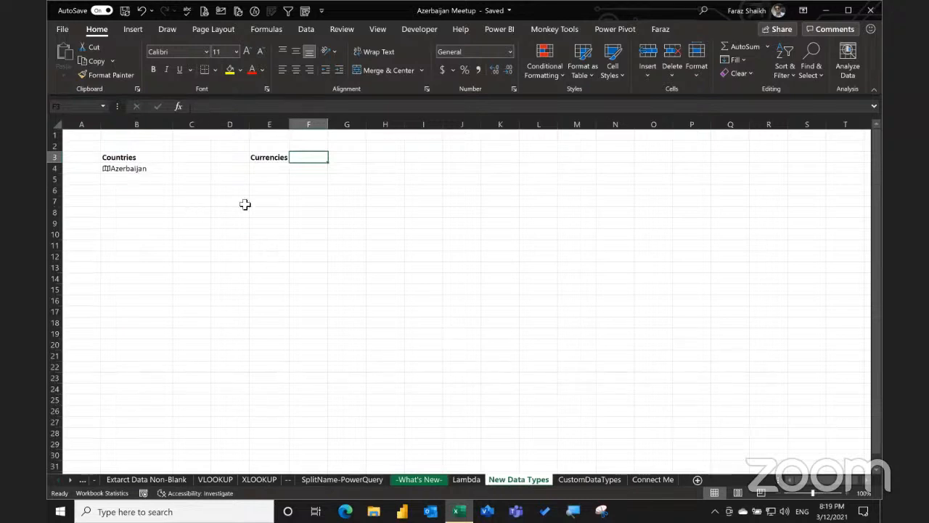
# Step: Clear All from the linked Azerbaijan entry in B4
pyautogui.click(108, 170)
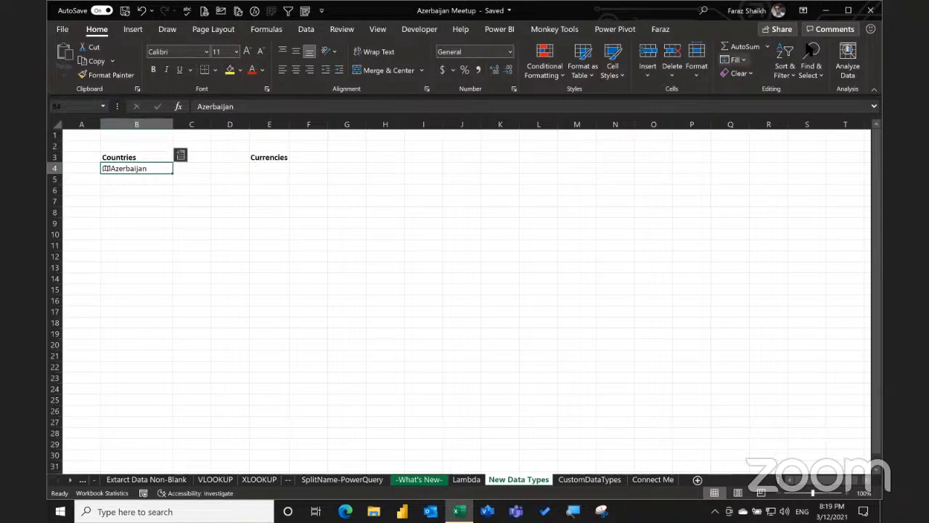
pyautogui.click(741, 73)
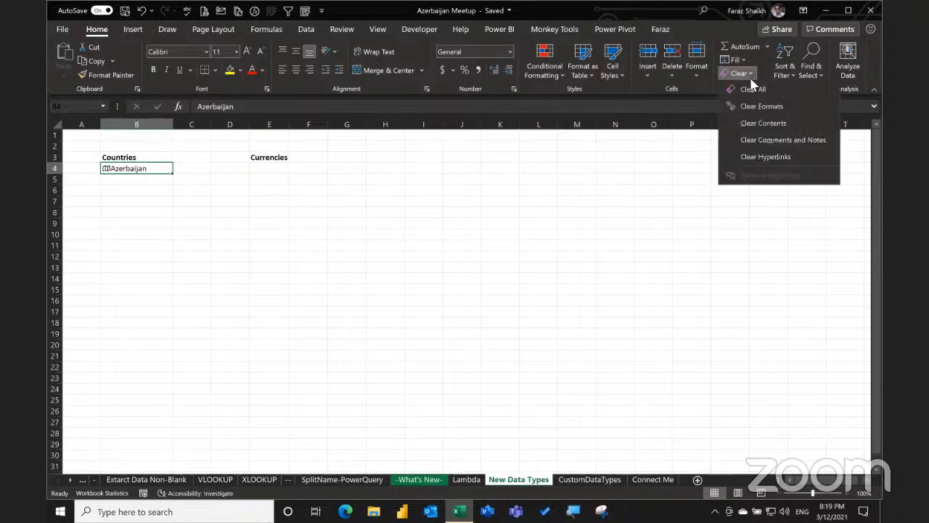
pyautogui.click(749, 90)
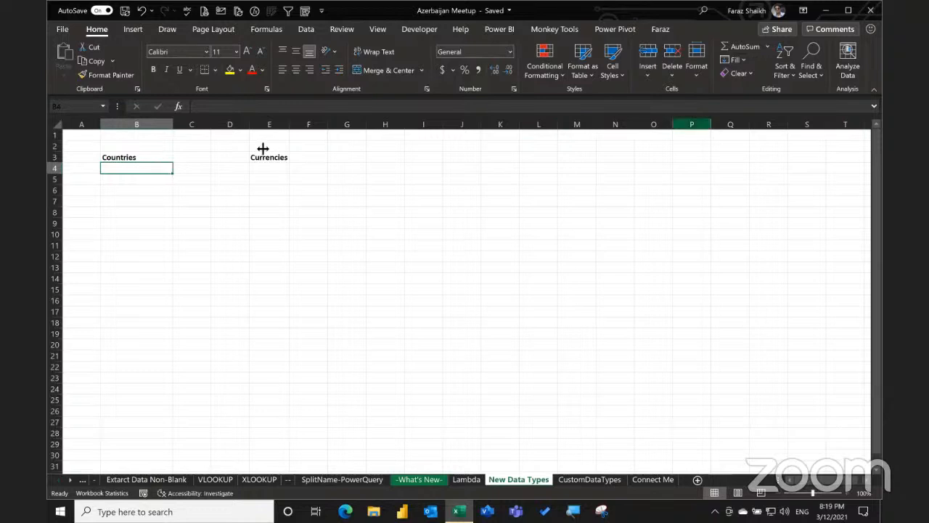
# Step: Enter India, Saudi Arabia and Azerbaijan as plain text in B4:B6
pyautogui.write('India')
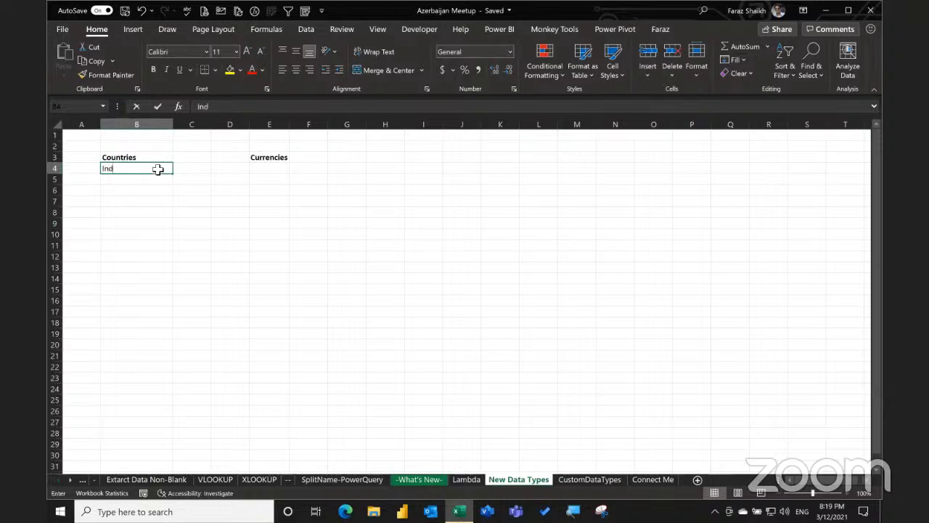
pyautogui.click(159, 179)
pyautogui.write('Saudi Arabia')
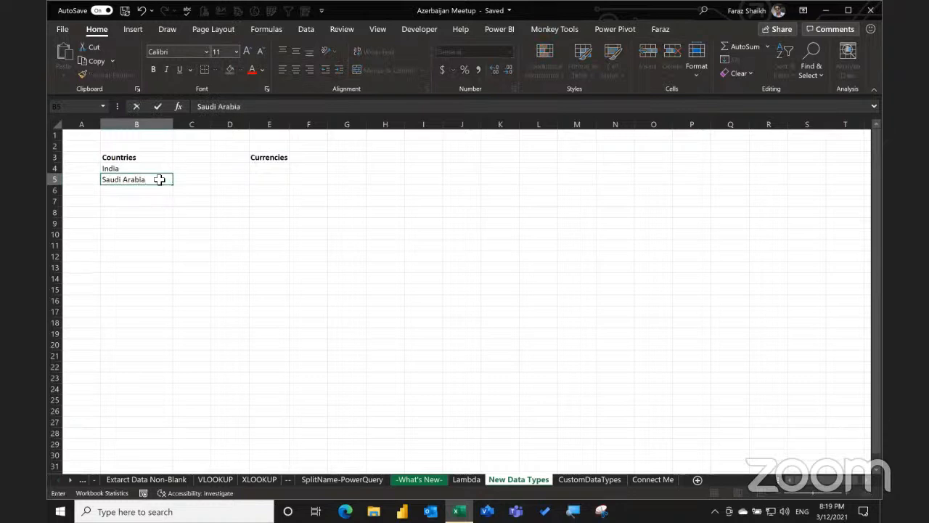
pyautogui.press('Return')
pyautogui.write('Azerba')
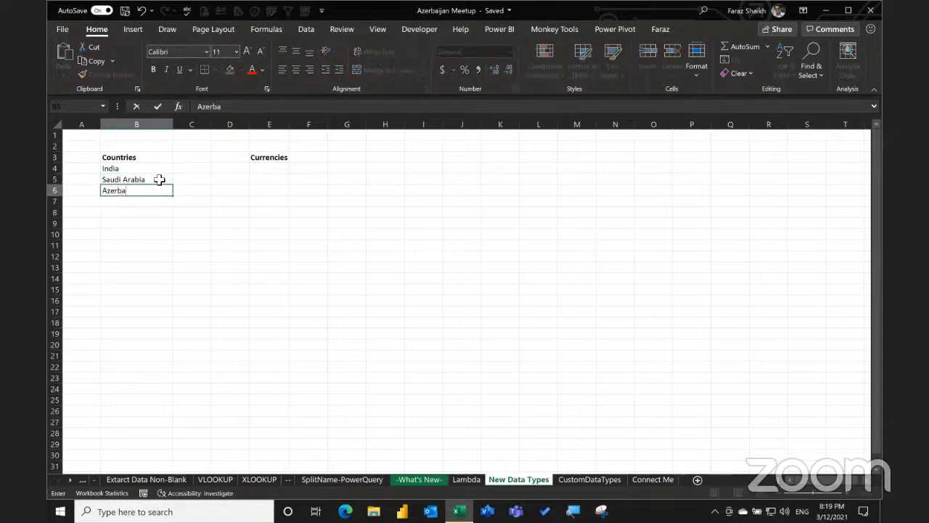
pyautogui.write('ijan')
pyautogui.press('Return')
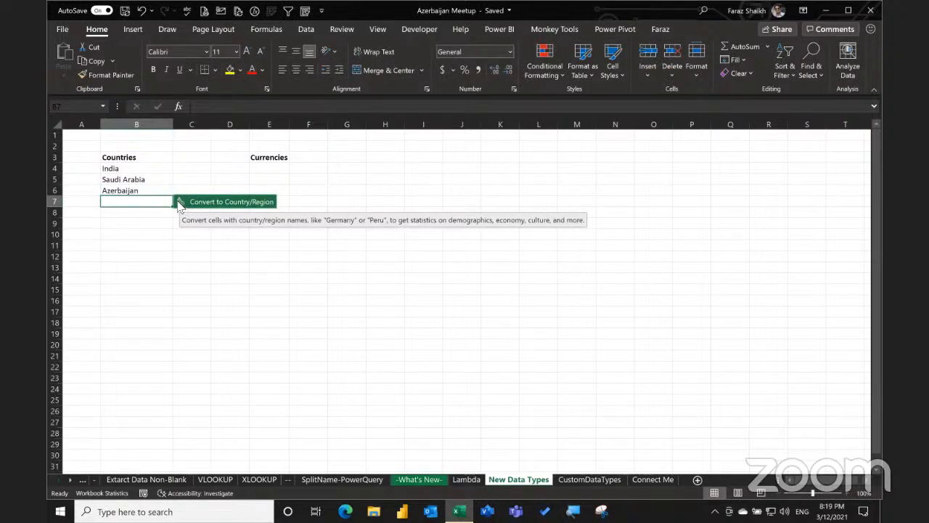
# Step: Turn B3:B6 into a table with headers, named Table5
pyautogui.click(152, 172)
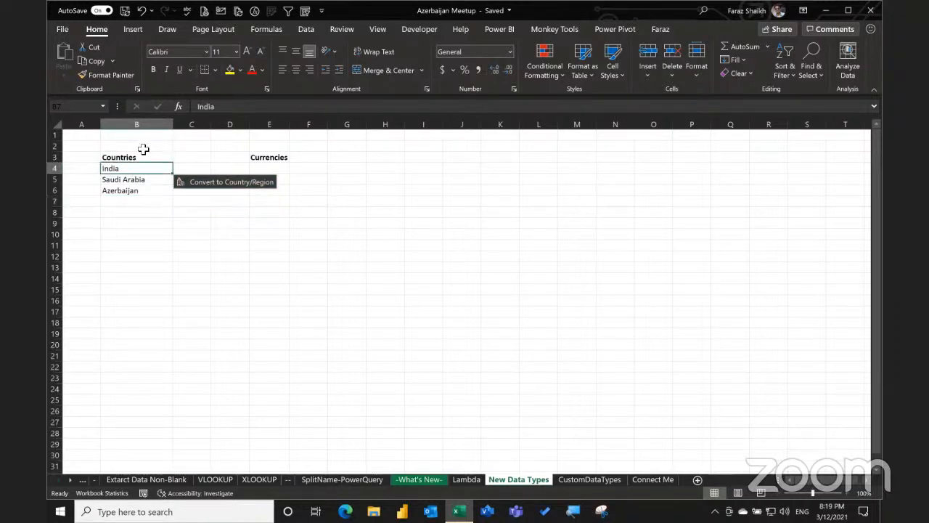
pyautogui.moveTo(143, 155); pyautogui.dragTo(139, 191)
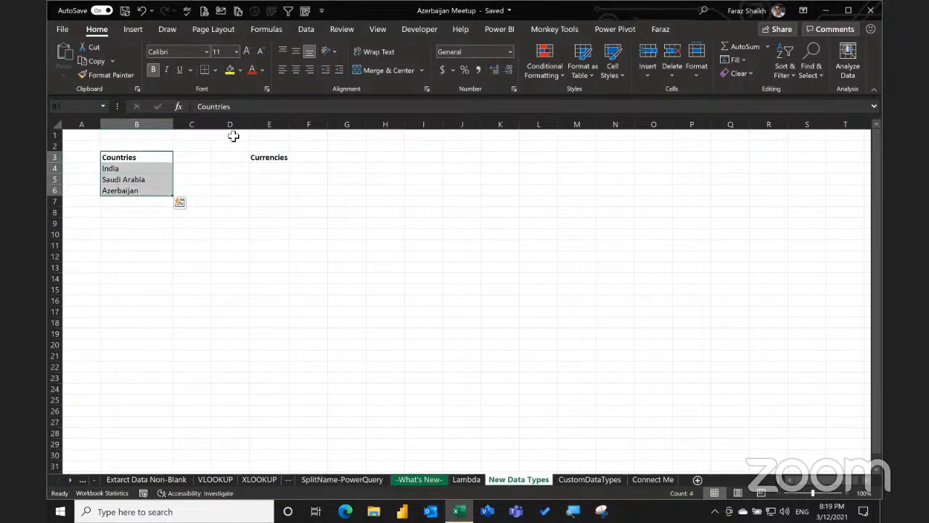
pyautogui.hotkey('ctrl', 't')
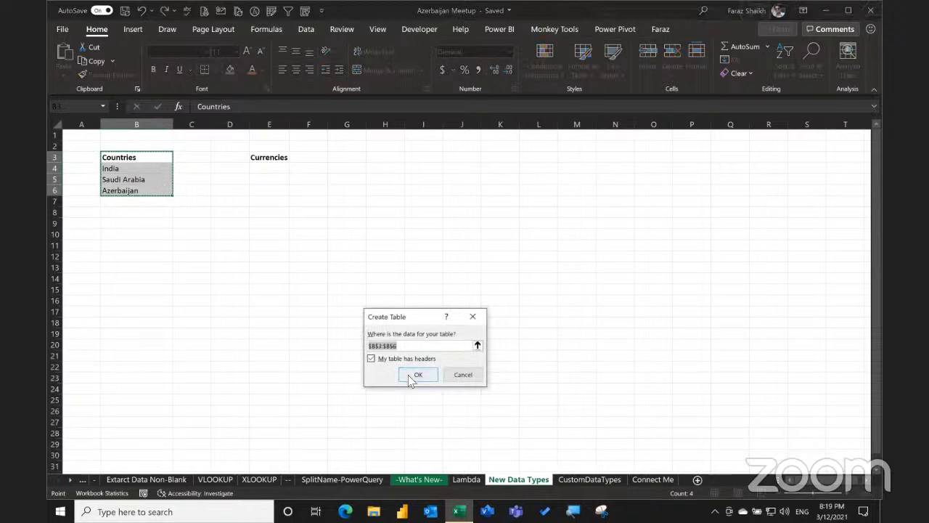
pyautogui.click(411, 375)
pyautogui.click(85, 63)
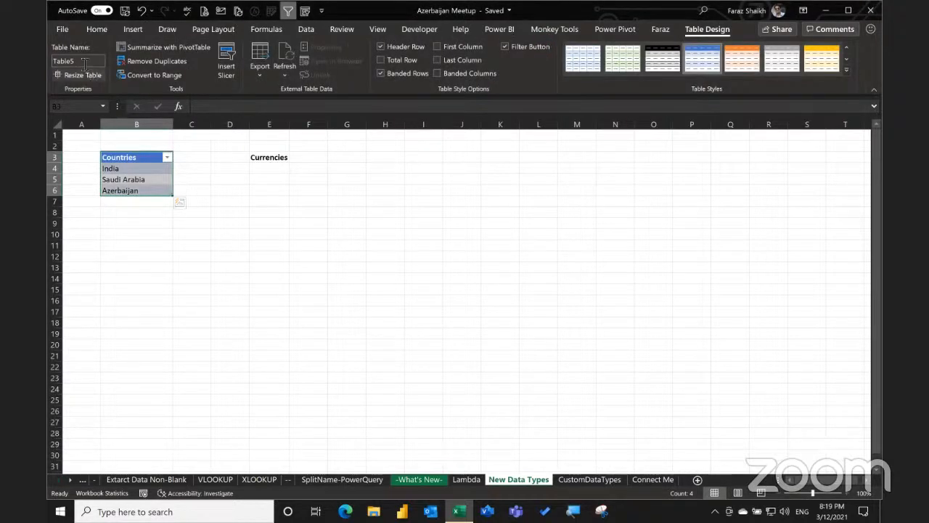
# Step: Convert the three countries to Geography data types from the Data Types gallery
pyautogui.click(305, 30)
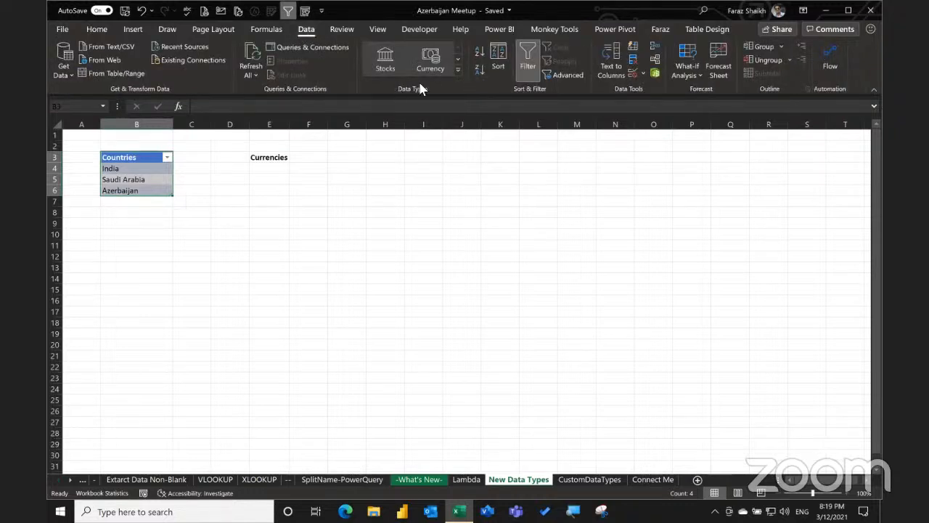
pyautogui.click(457, 69)
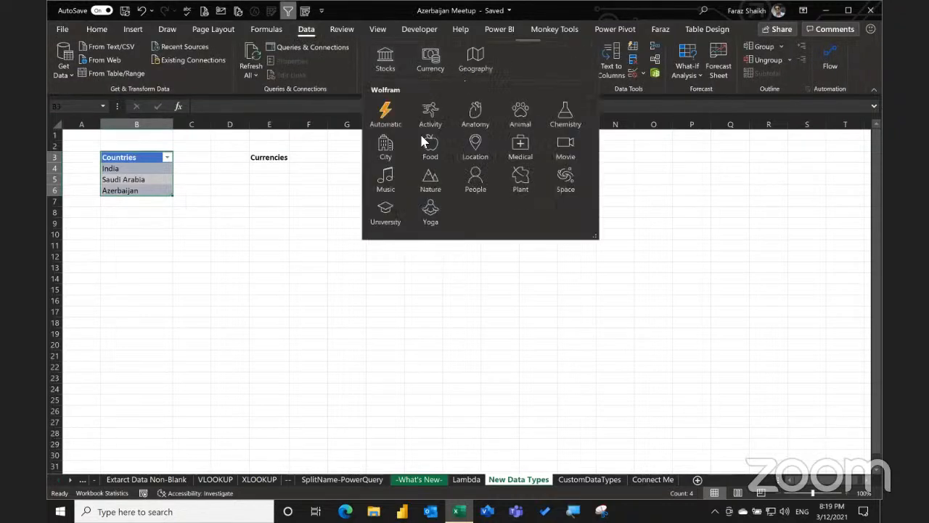
pyautogui.click(476, 65)
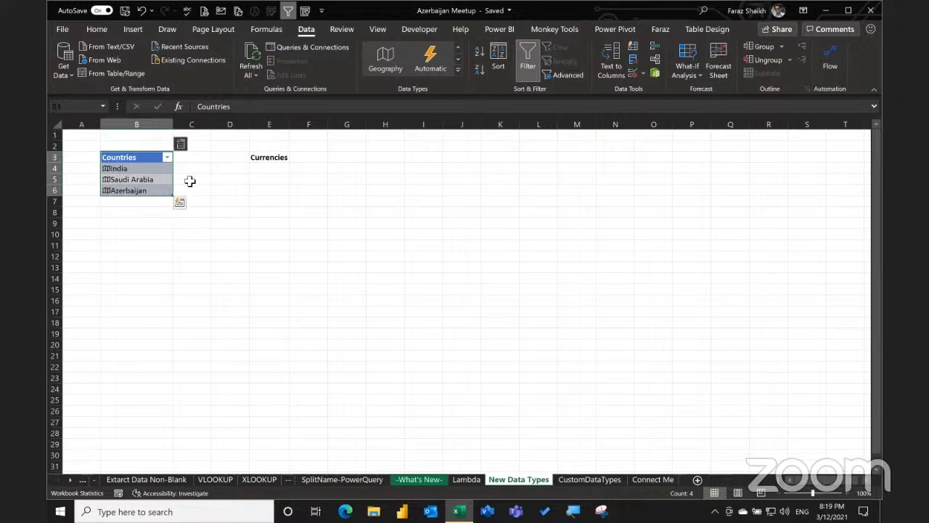
# Step: View India's Geography data card and scroll through its country details
pyautogui.click(191, 159)
pyautogui.click(113, 170)
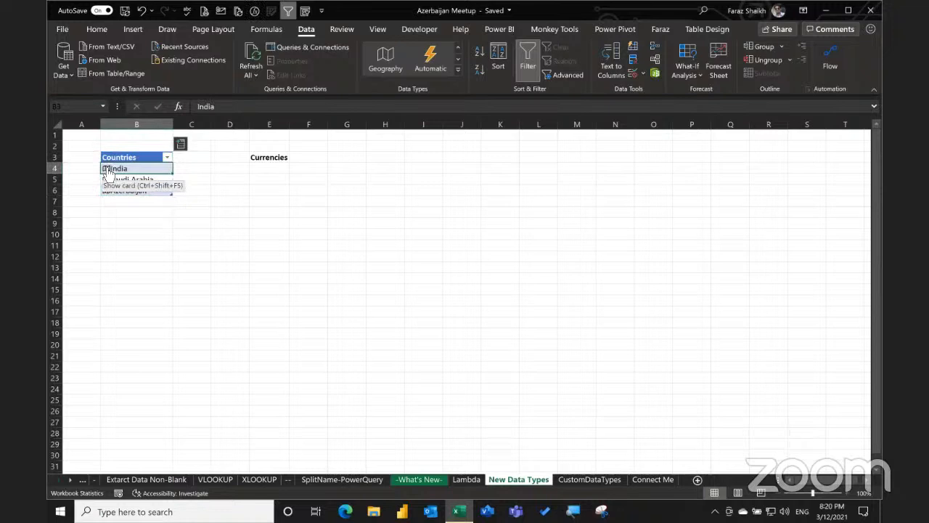
pyautogui.click(107, 170)
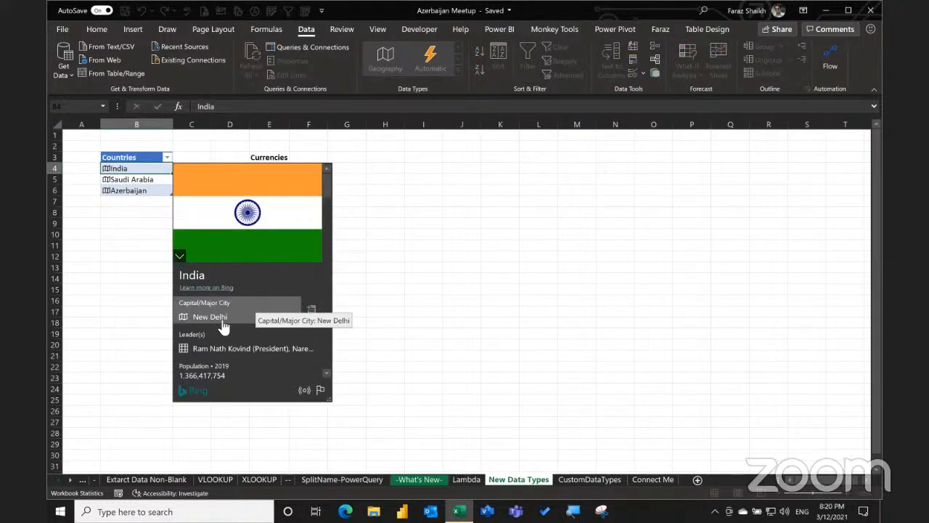
pyautogui.scroll(-3, 225, 327)
pyautogui.scroll(-3, 225, 328)
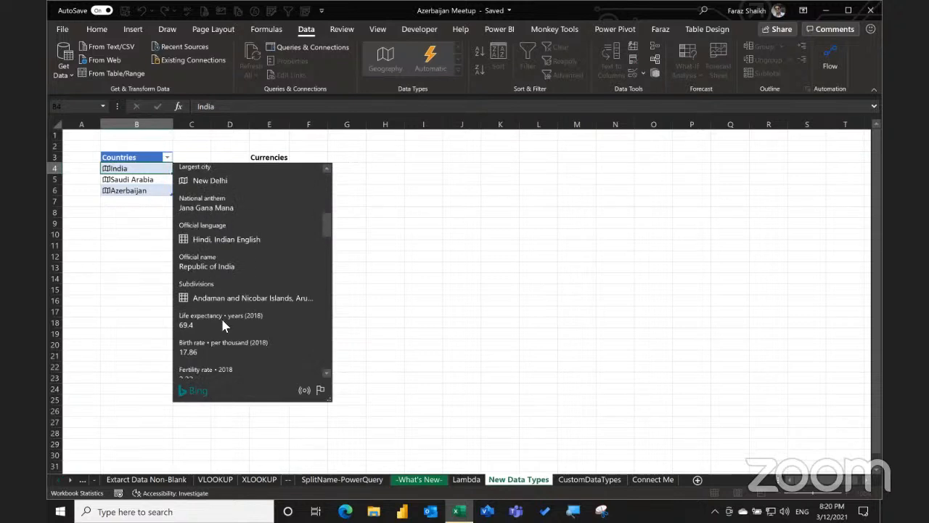
pyautogui.scroll(2, 239, 232)
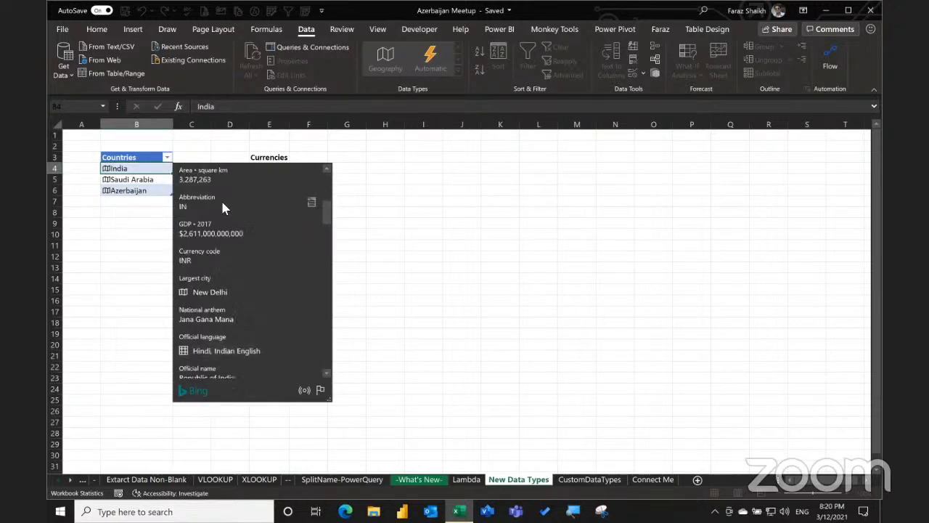
pyautogui.scroll(-3, 229, 256)
pyautogui.scroll(-6, 232, 261)
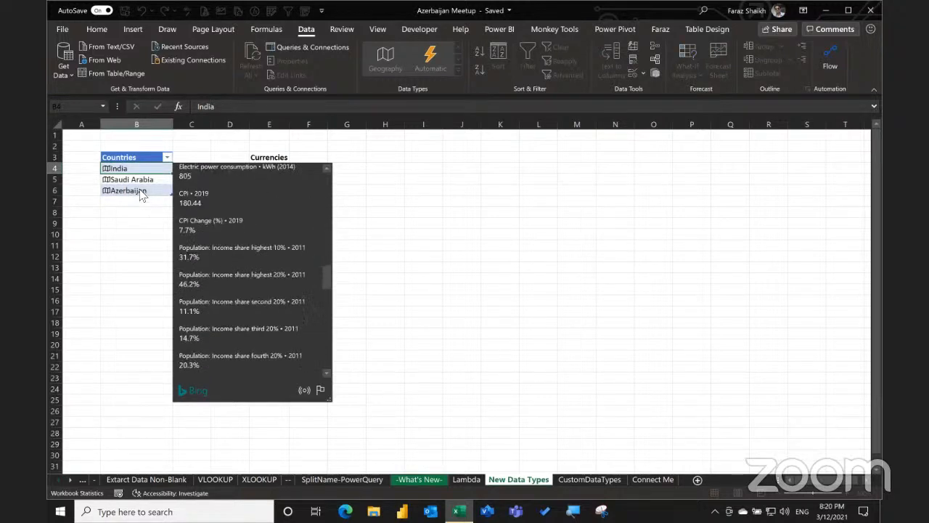
# Step: Type Ca in C3 to get field suggestions like Calling code and Capital/Major City
pyautogui.press('Escape')
pyautogui.click(193, 157)
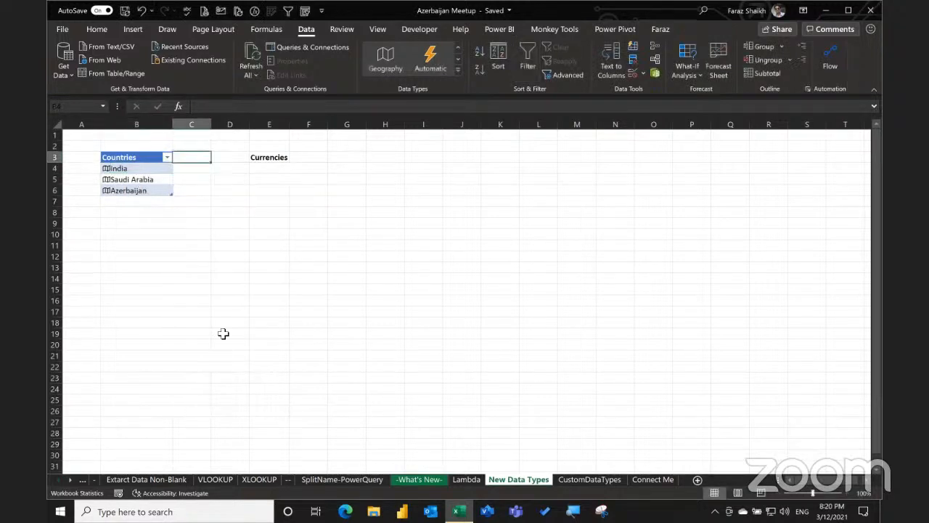
pyautogui.write('Ca')
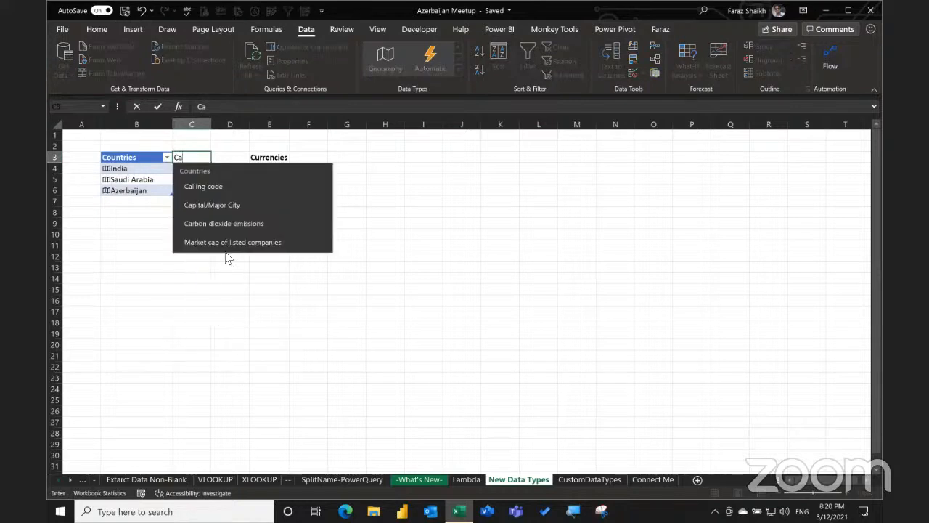
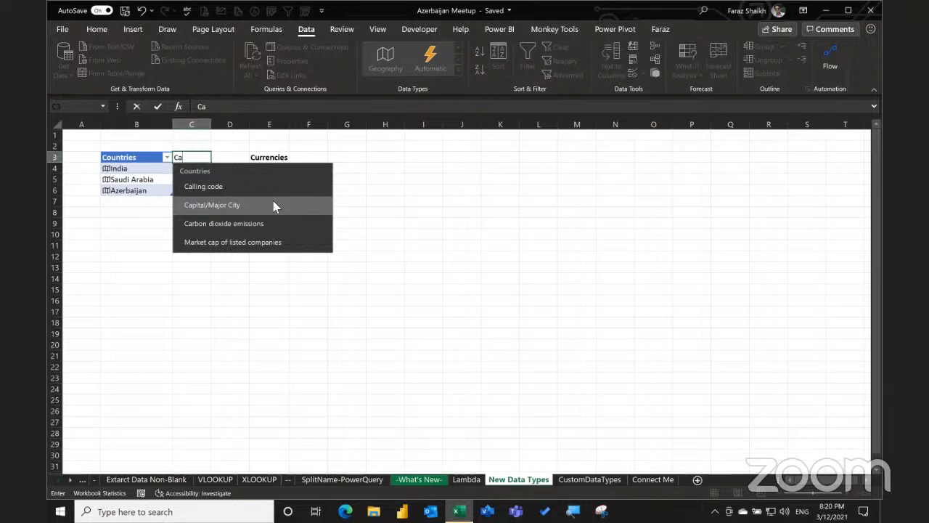
# Step: Add Capital/Major City and, from Baku's data card, Abbreviation columns, widening columns C and D
pyautogui.click(273, 204)
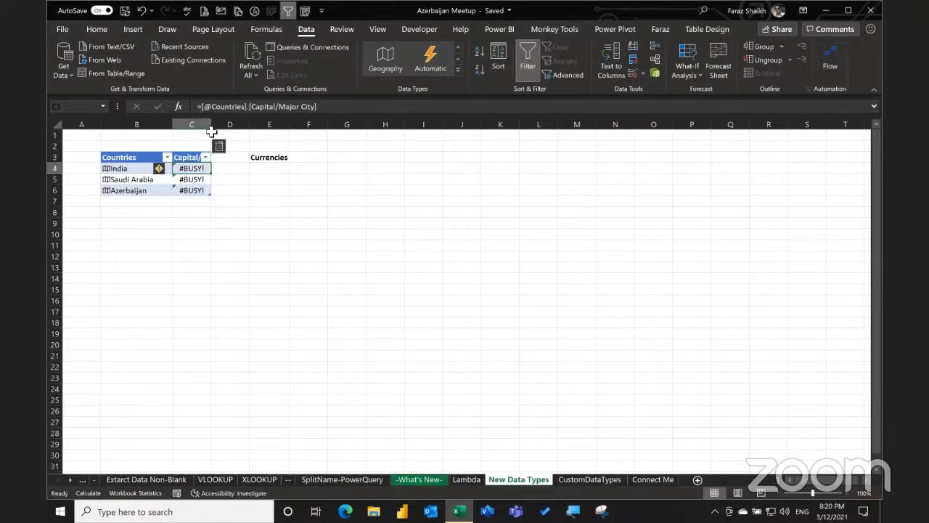
pyautogui.moveTo(211, 132); pyautogui.dragTo(283, 131)
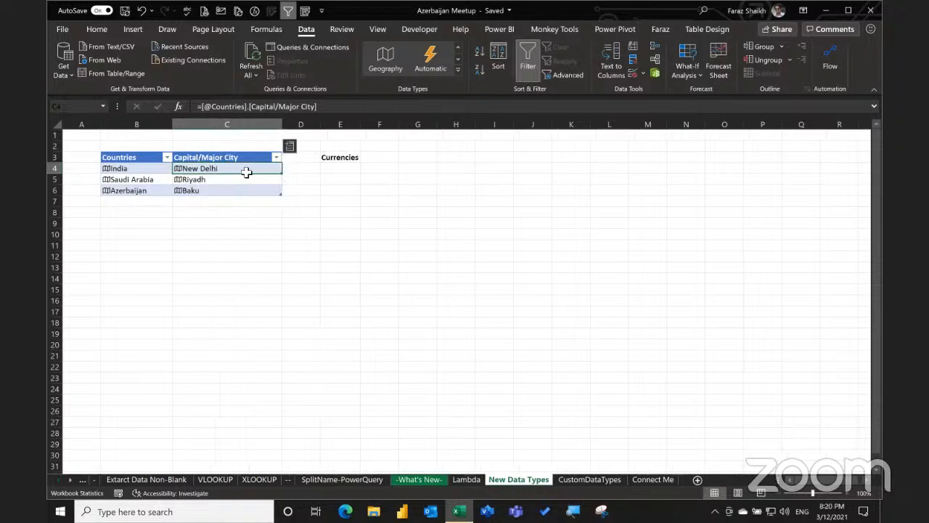
pyautogui.click(178, 191)
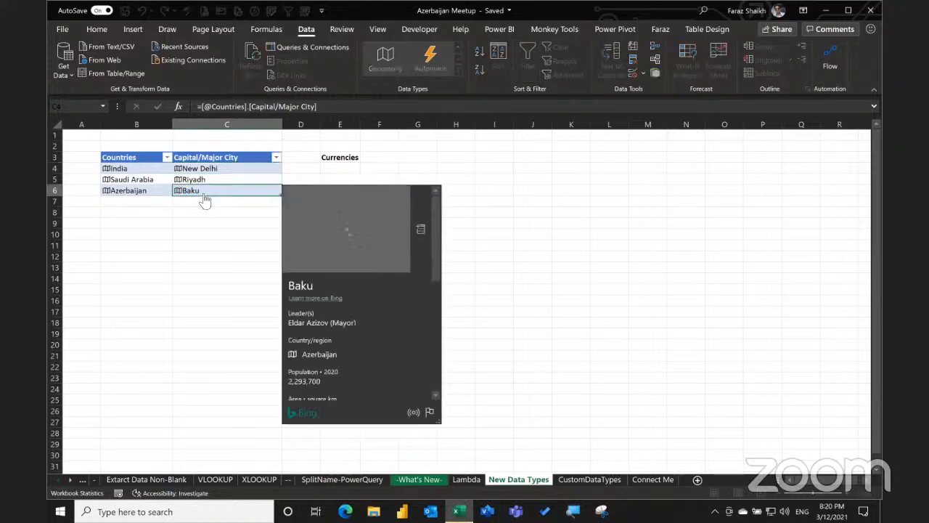
pyautogui.scroll(-5, 348, 352)
pyautogui.scroll(2, 349, 354)
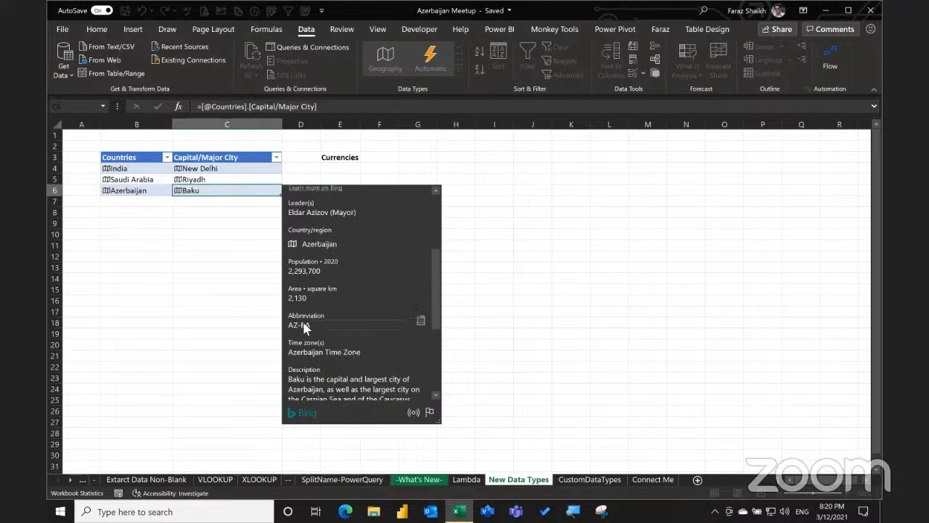
pyautogui.click(421, 320)
pyautogui.moveTo(324, 124); pyautogui.dragTo(361, 125)
# Step: Insert a blank column at E beside the Countries table
pyautogui.click(382, 125)
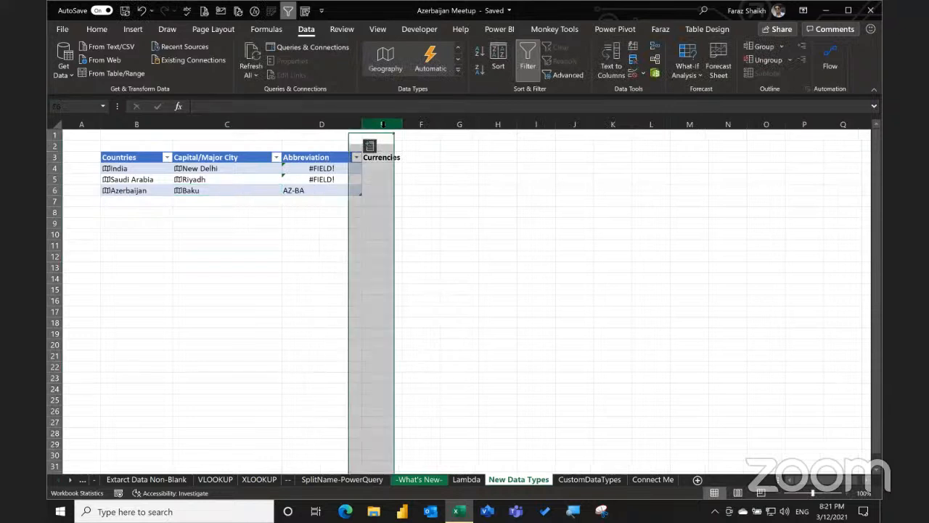
pyautogui.rightClick(383, 126)
pyautogui.click(413, 227)
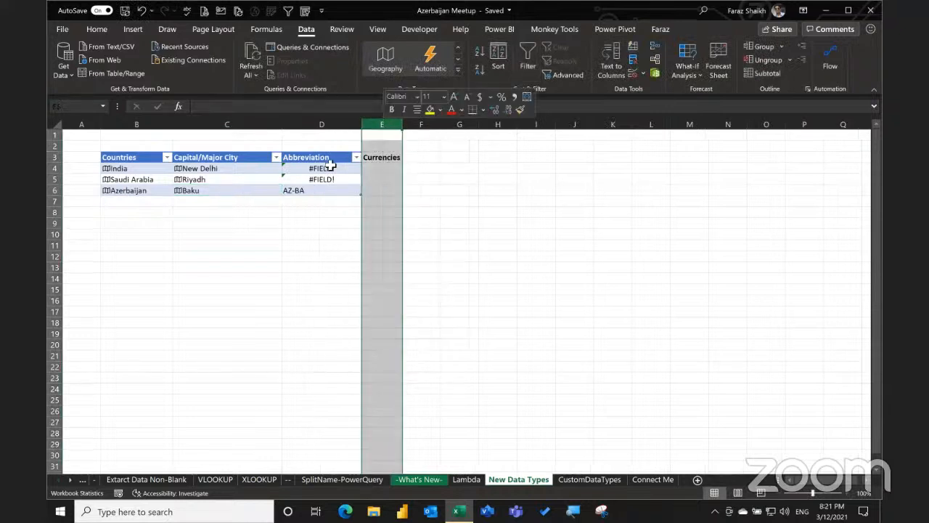
pyautogui.click(325, 179)
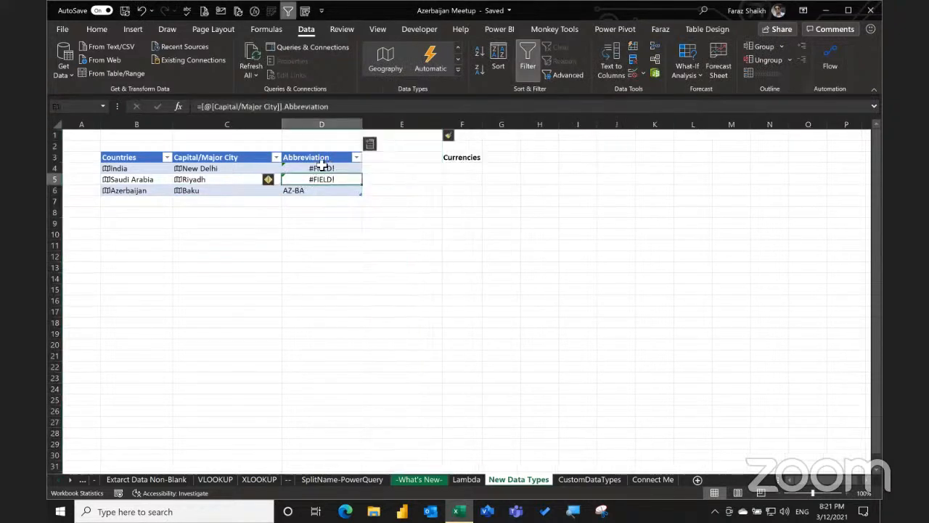
pyautogui.click(323, 167)
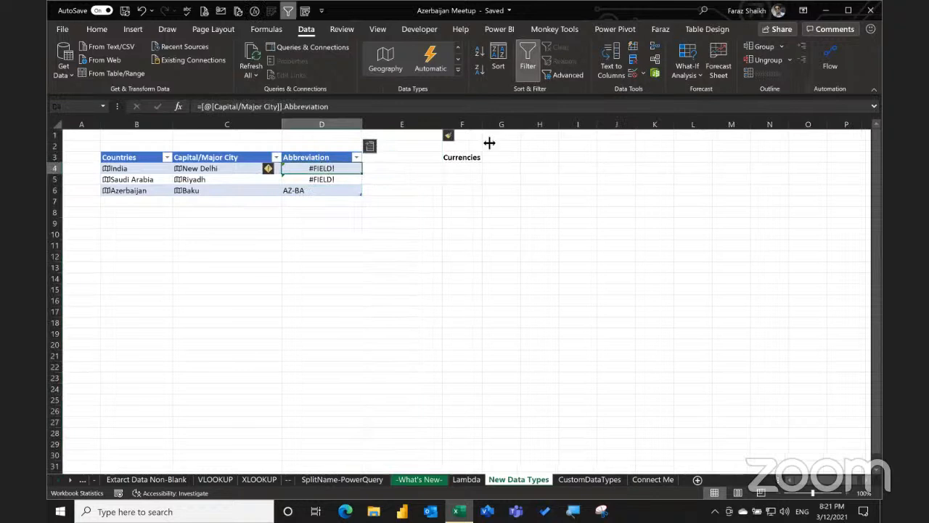
# Step: Widen column F and move the Currencies heading from F3 down to B9
pyautogui.moveTo(482, 124); pyautogui.dragTo(509, 124)
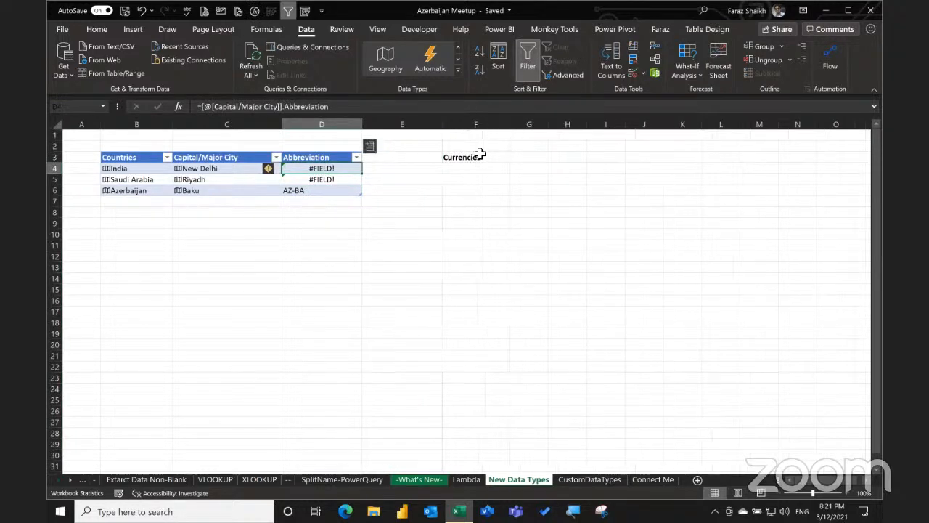
pyautogui.click(480, 157)
pyautogui.moveTo(482, 162); pyautogui.dragTo(139, 231)
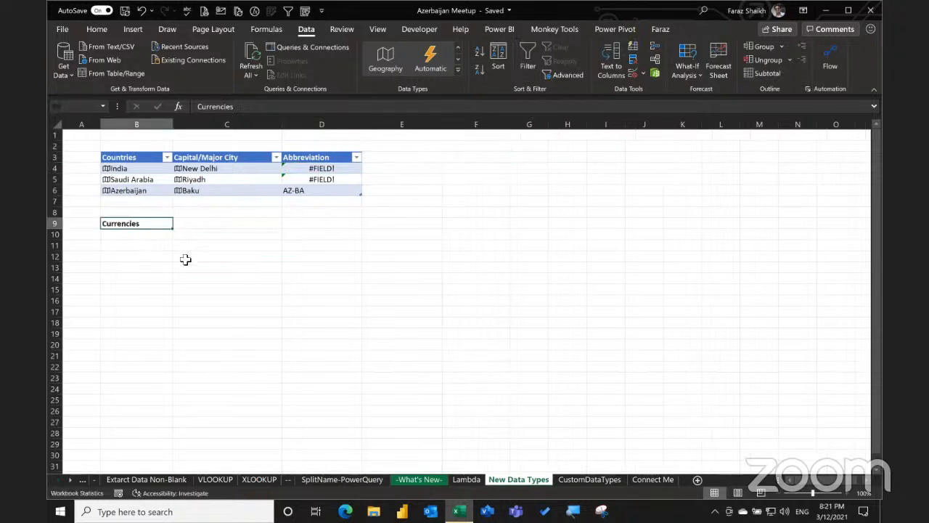
# Step: Enter SAREUR in B10 and convert it to a Stocks data type, giving SAR/EUR
pyautogui.click(151, 234)
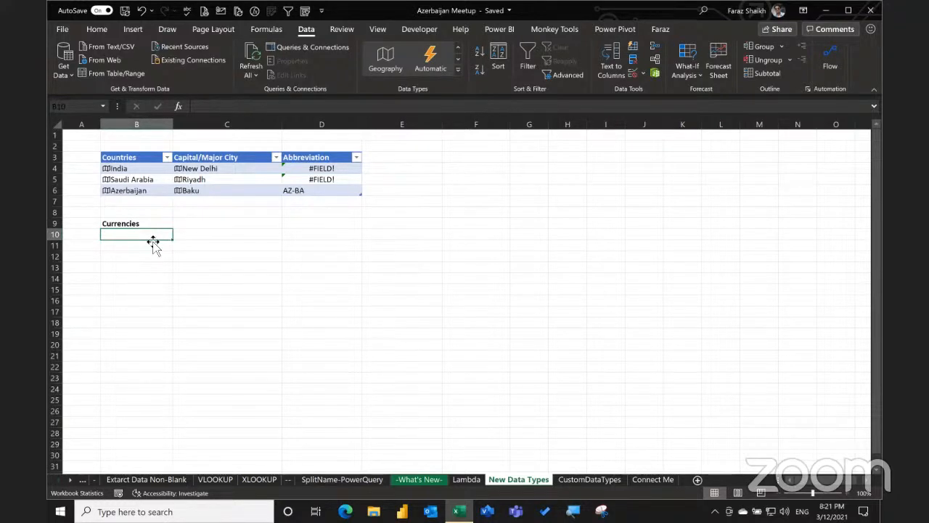
pyautogui.write('S')
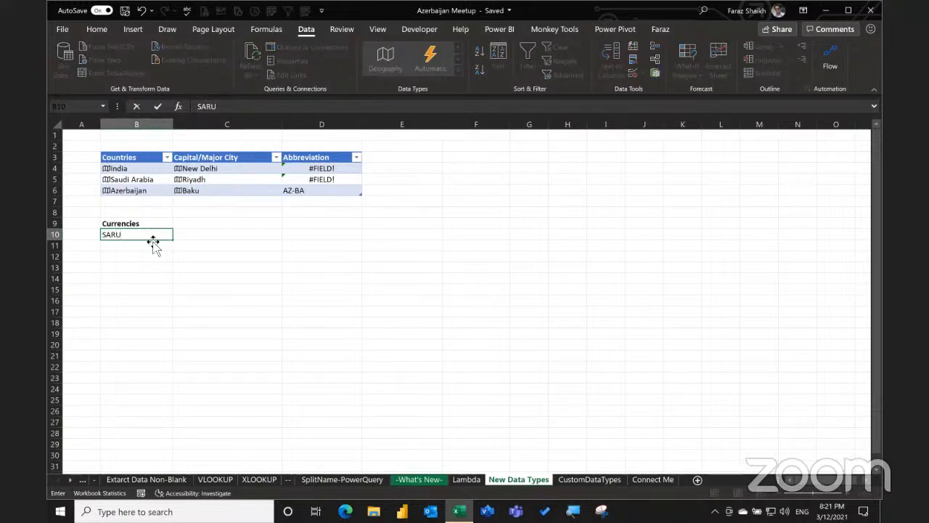
pyautogui.write('AREUR')
pyautogui.press('Return')
pyautogui.click(131, 238)
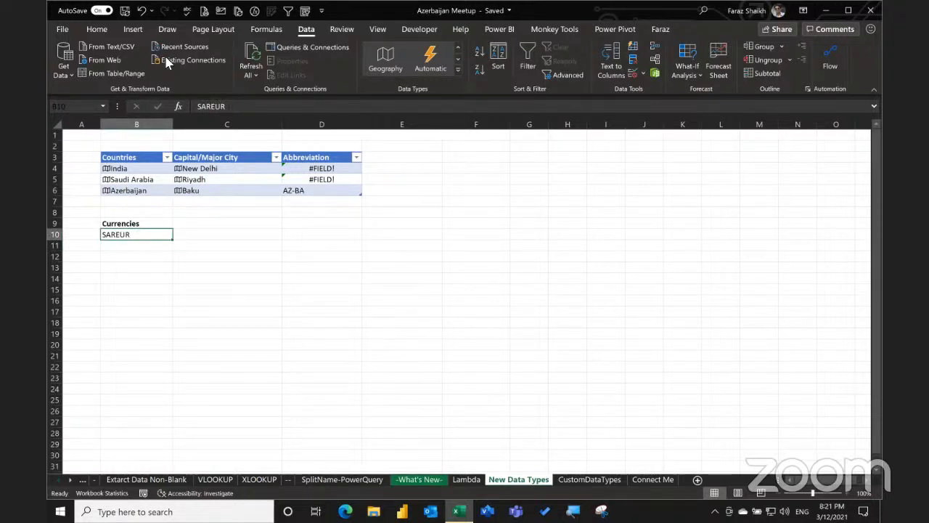
pyautogui.click(458, 69)
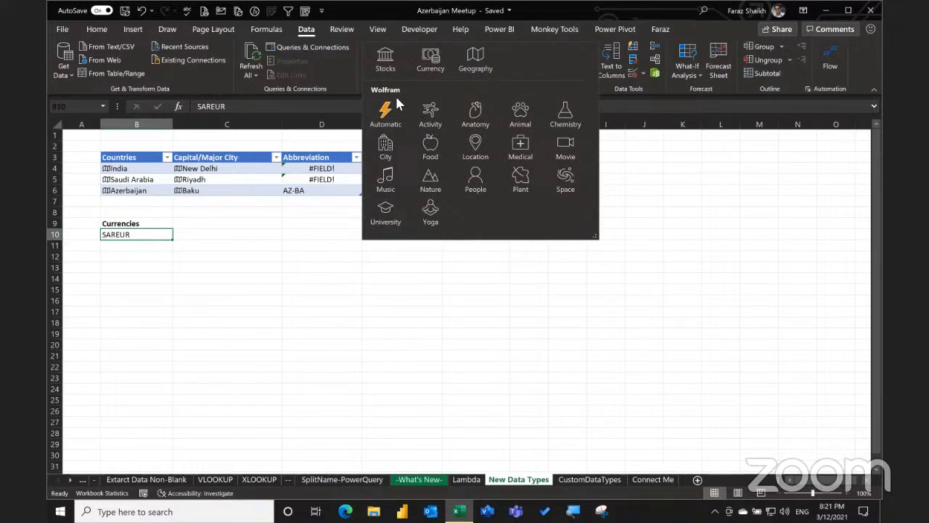
pyautogui.click(385, 60)
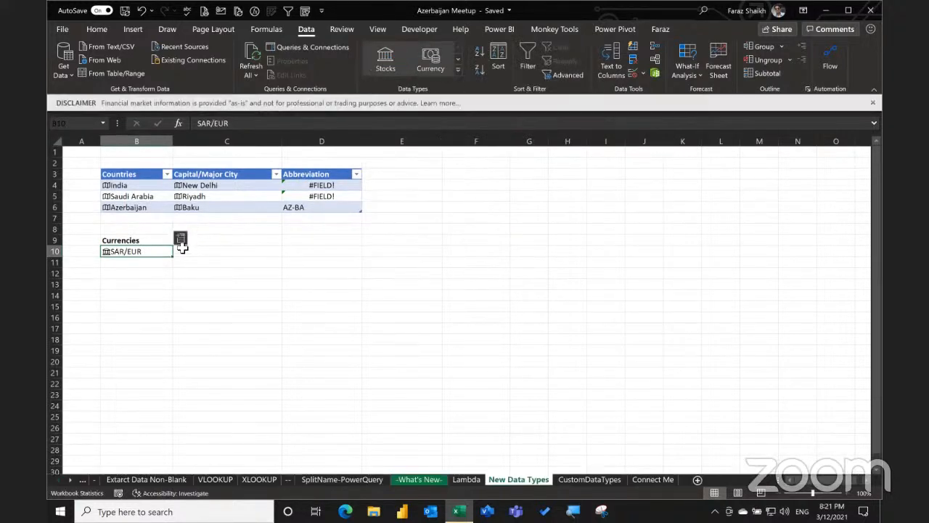
# Step: Put the formula =B10.Price in C10 to pull the pair's price
pyautogui.click(211, 251)
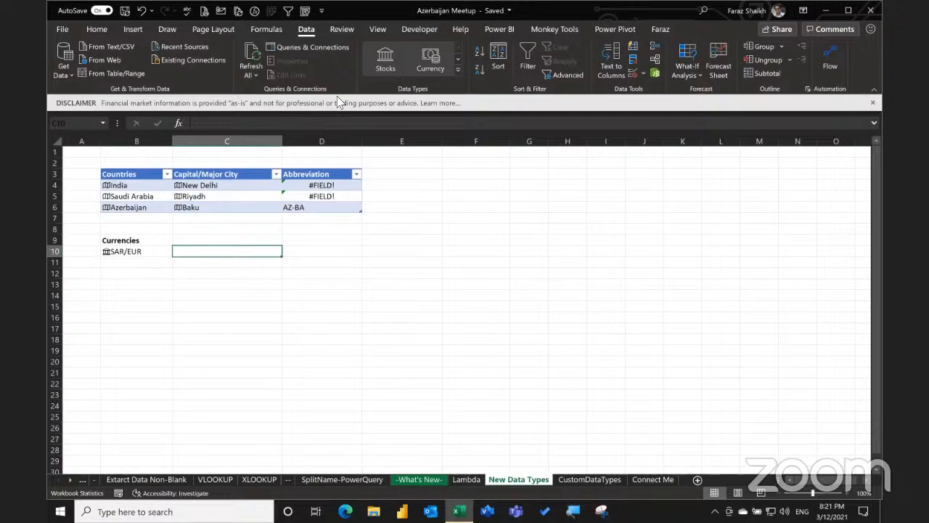
pyautogui.write('=')
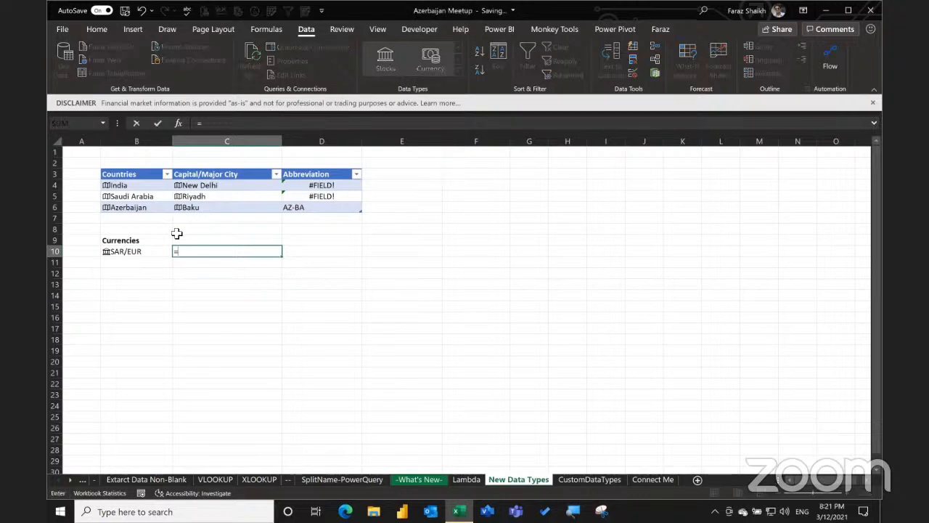
pyautogui.click(146, 251)
pyautogui.write('.')
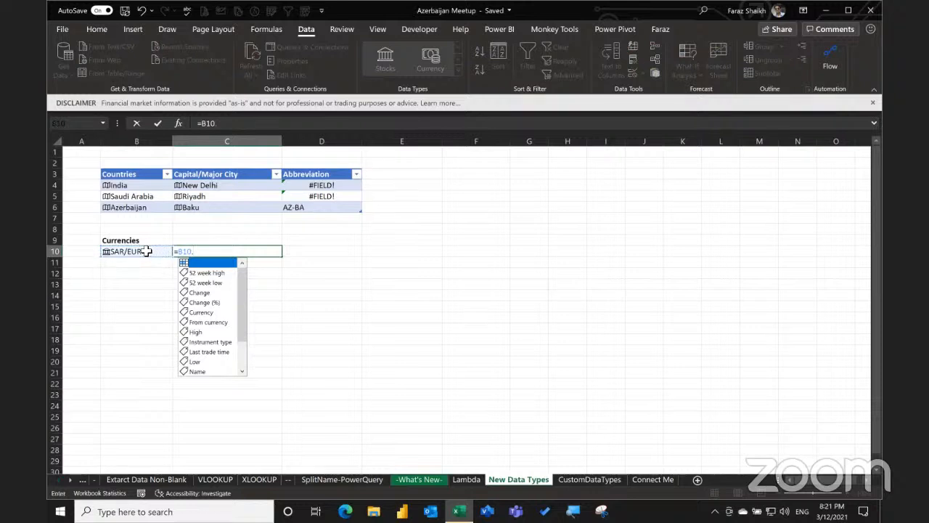
pyautogui.write('pr')
pyautogui.press('Down')
pyautogui.press('Tab')
pyautogui.press('Return')
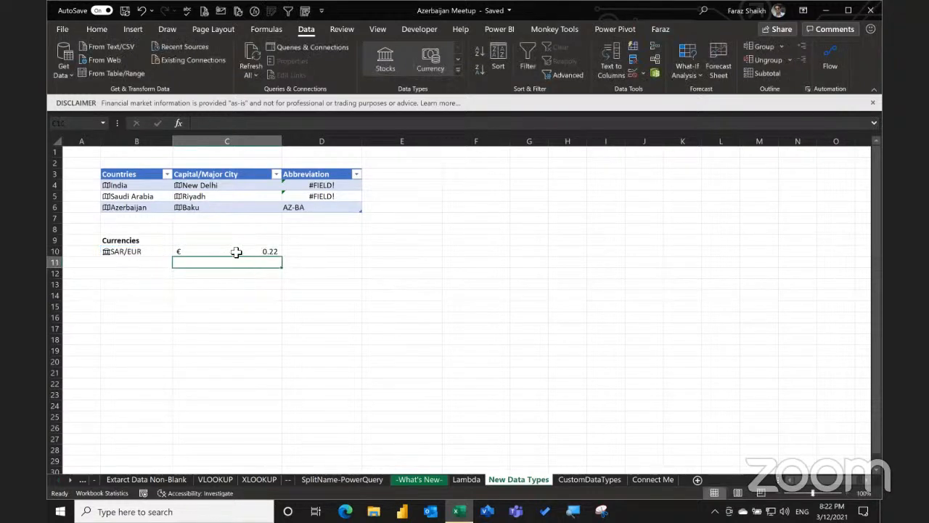
pyautogui.click(234, 250)
# Step: Reverse B10's pair to EUR/SAR and update C10's price to Saudi riyal format (4.48)
pyautogui.click(127, 251)
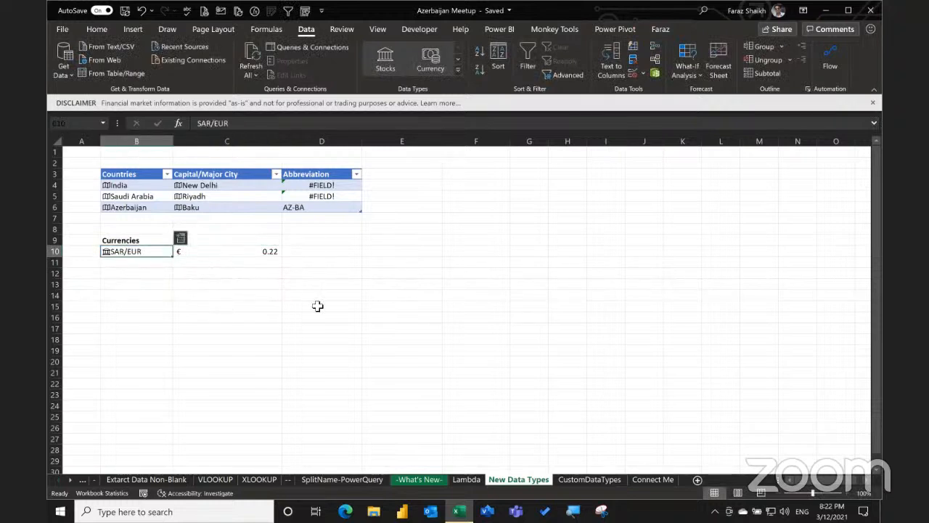
pyautogui.write('S')
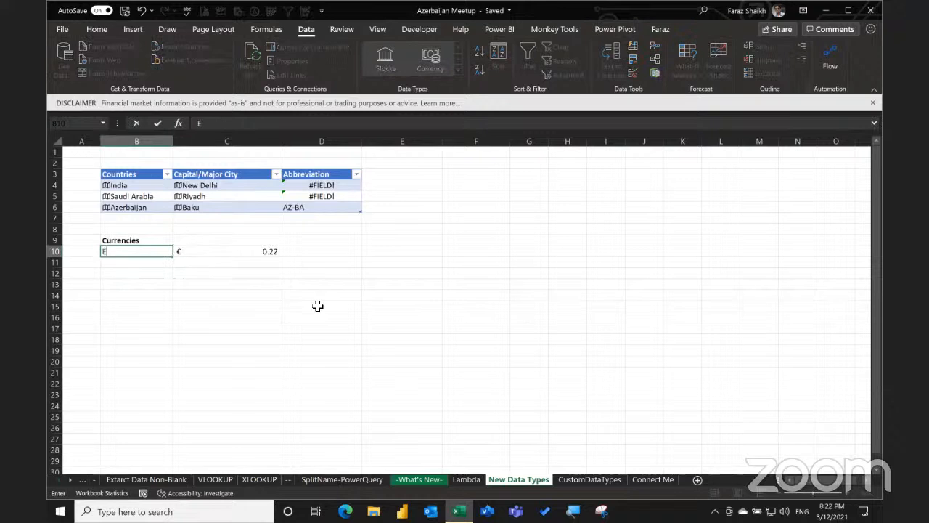
pyautogui.write('UR/SAR')
pyautogui.press('Return')
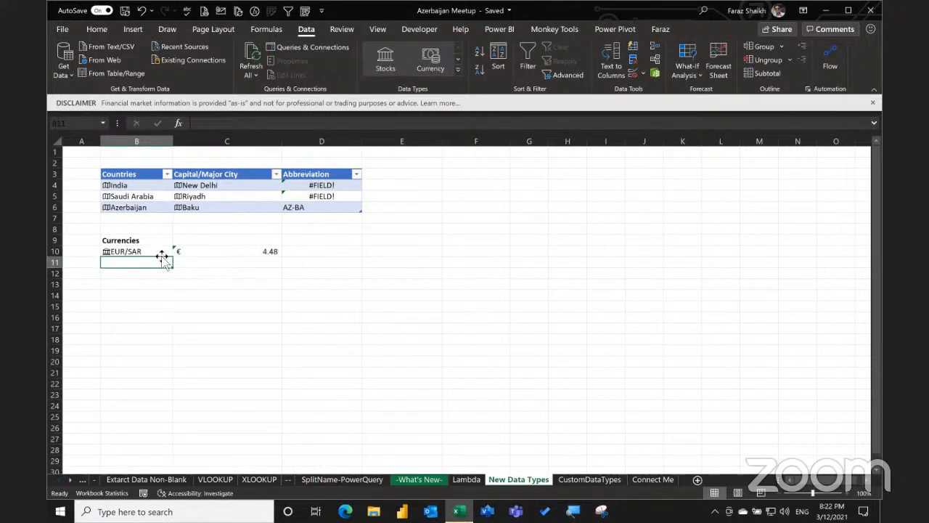
pyautogui.click(253, 251)
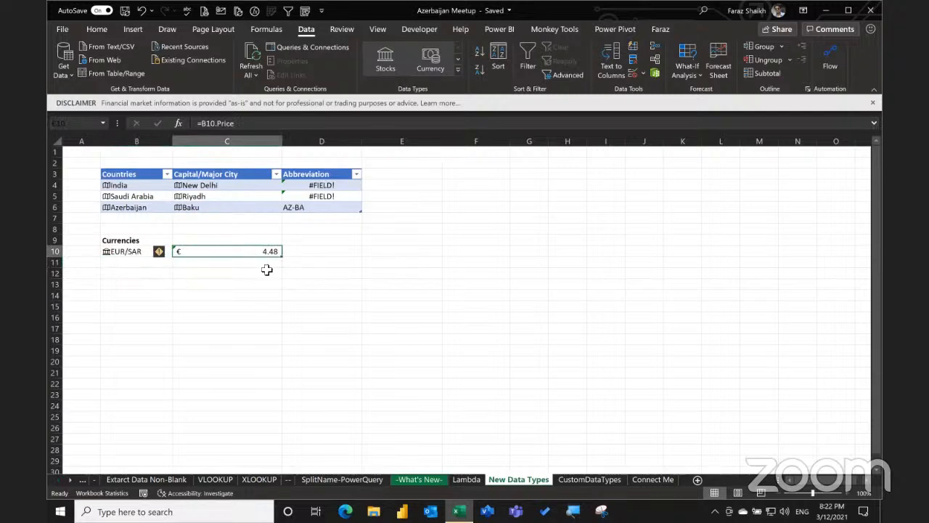
pyautogui.click(161, 252)
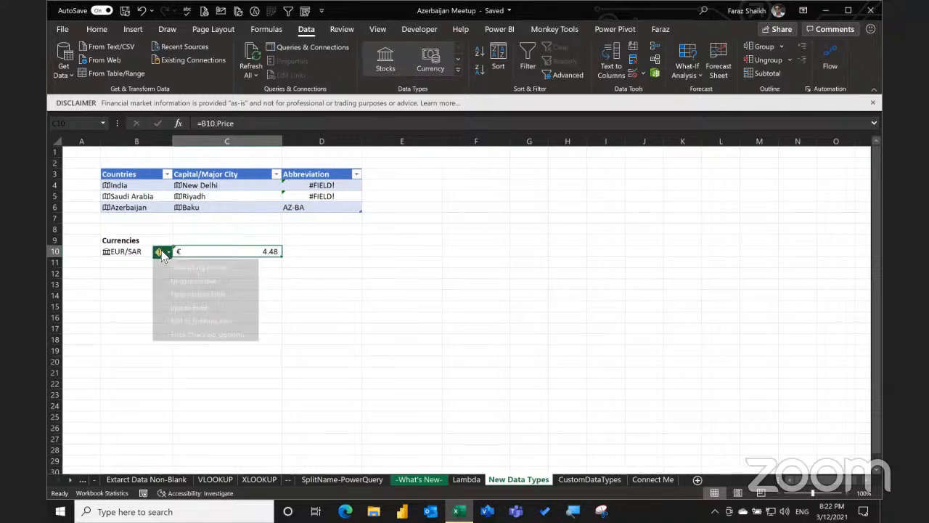
pyautogui.click(217, 283)
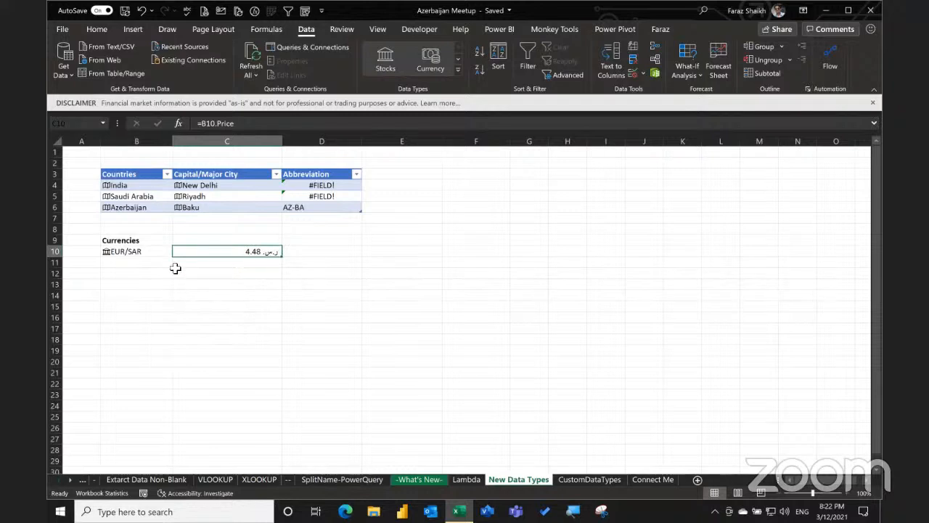
# Step: On the Lambda sheet, enter =FIND(" ",B7) in D7
pyautogui.click(468, 479)
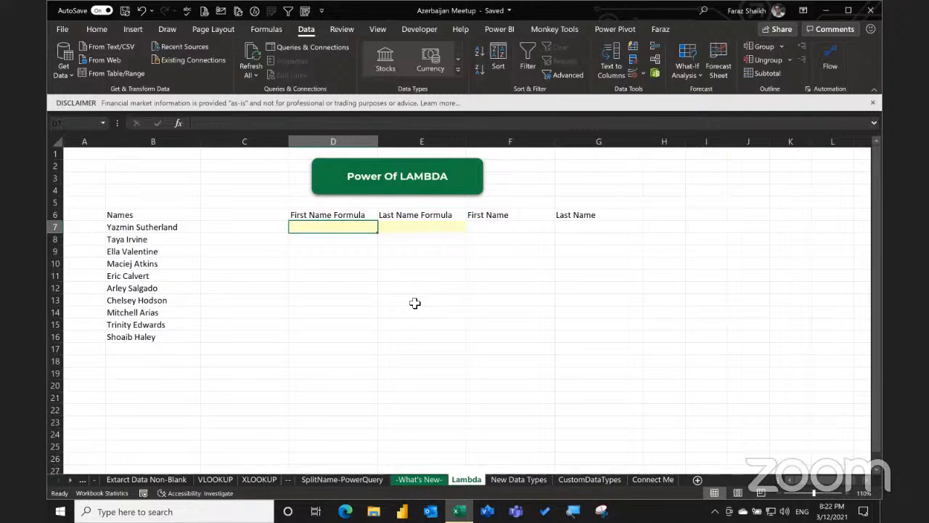
pyautogui.write('=')
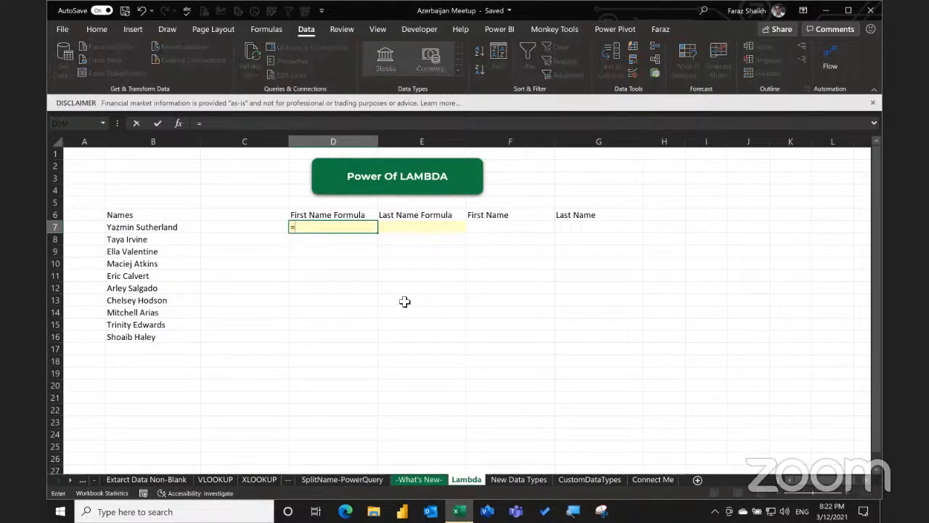
pyautogui.write('FIND(')
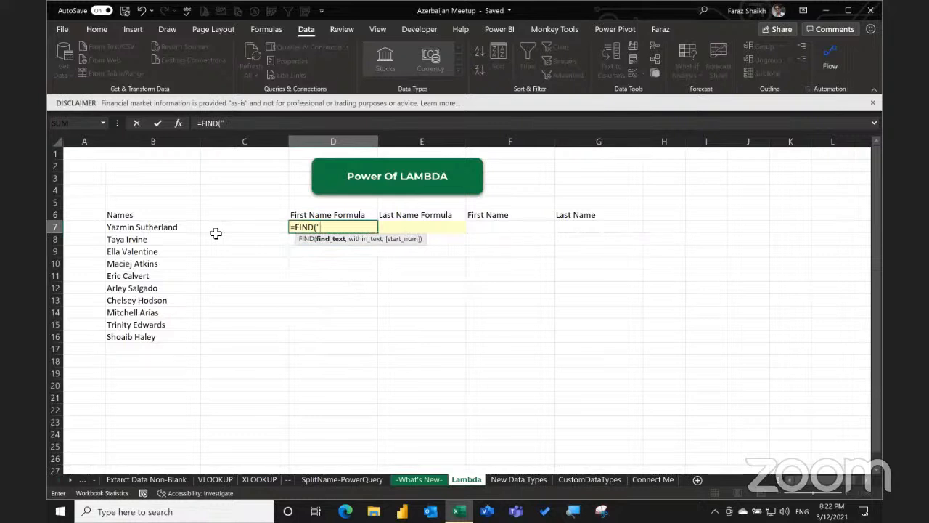
pyautogui.write('" "')
pyautogui.press('Return')
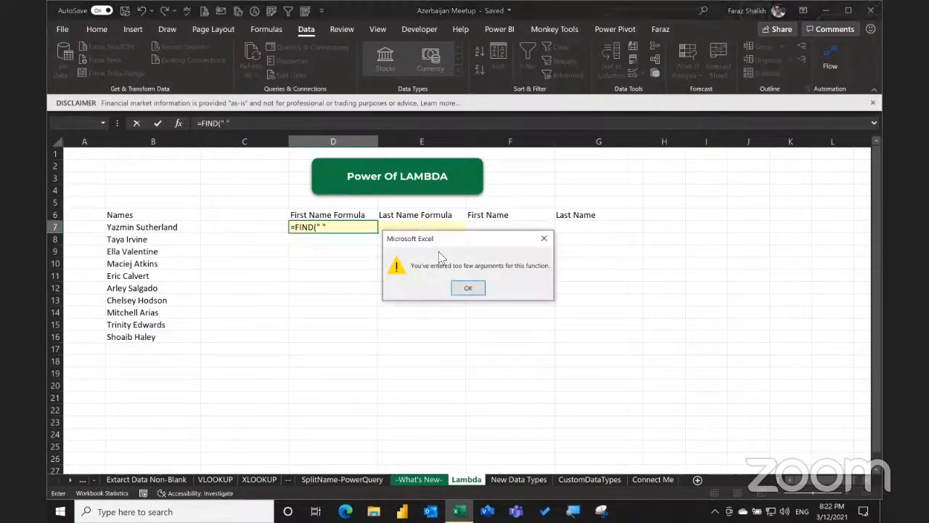
pyautogui.click(469, 289)
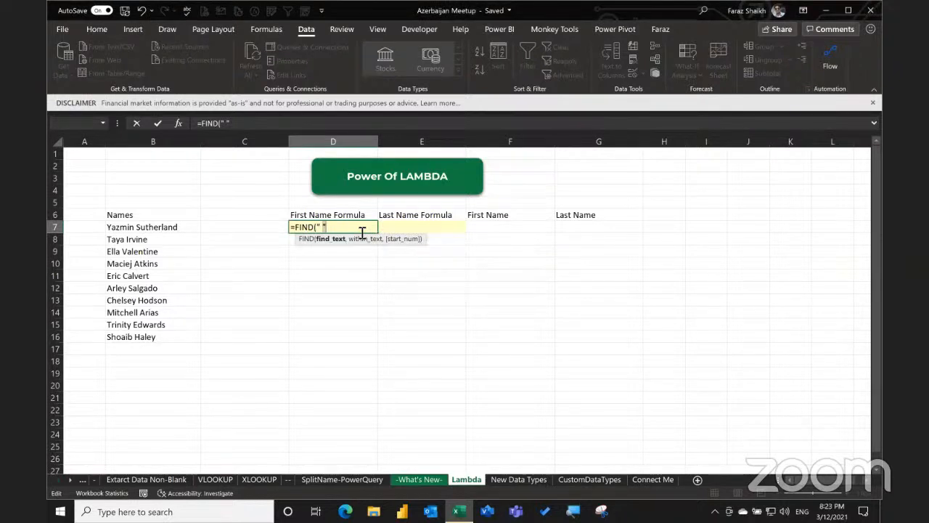
pyautogui.write('",')
pyautogui.click(160, 227)
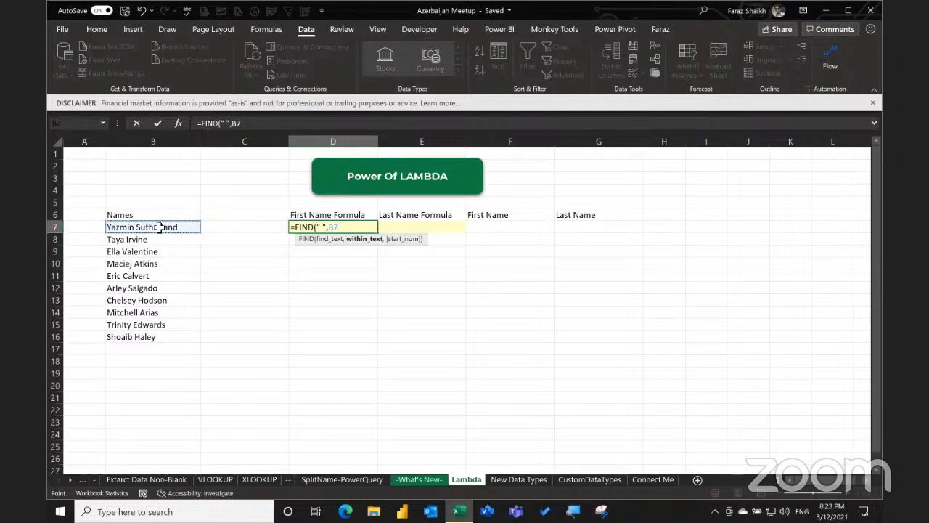
pyautogui.press('Return')
pyautogui.click(316, 227)
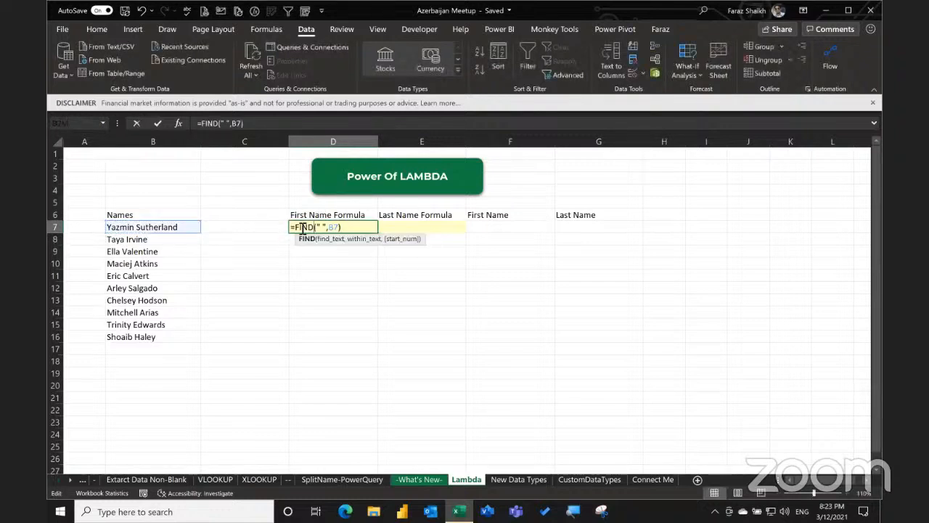
# Step: Wrap D7's FIND formula in RIGHT, accepting Excel's suggested correction
pyautogui.doubleClick(294, 228)
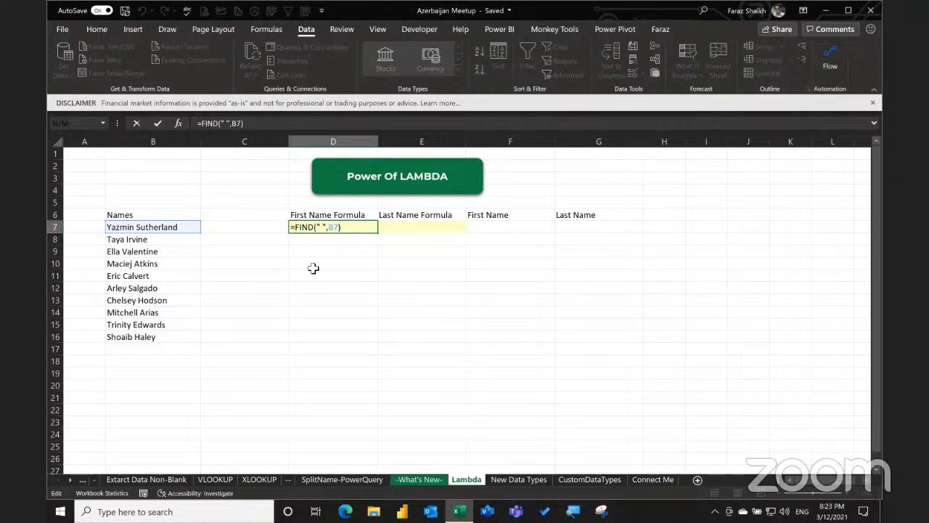
pyautogui.write('ri')
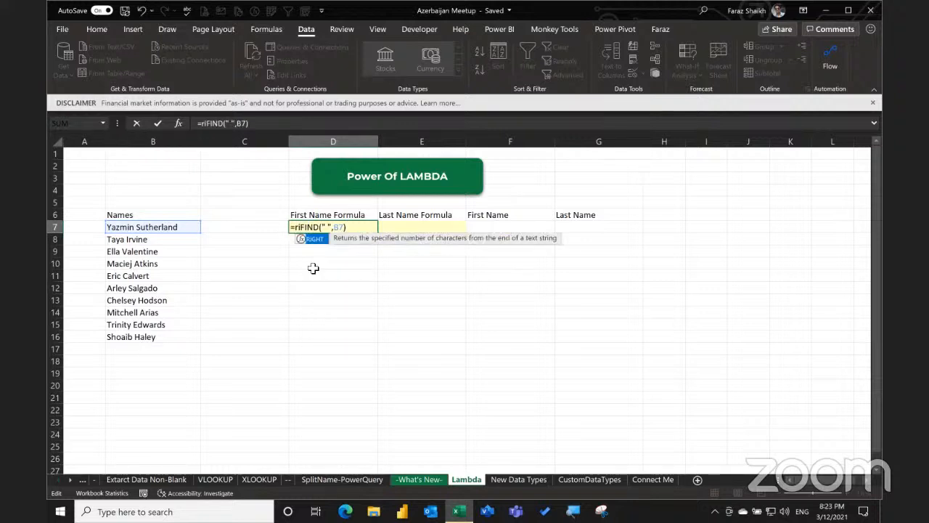
pyautogui.press('Tab')
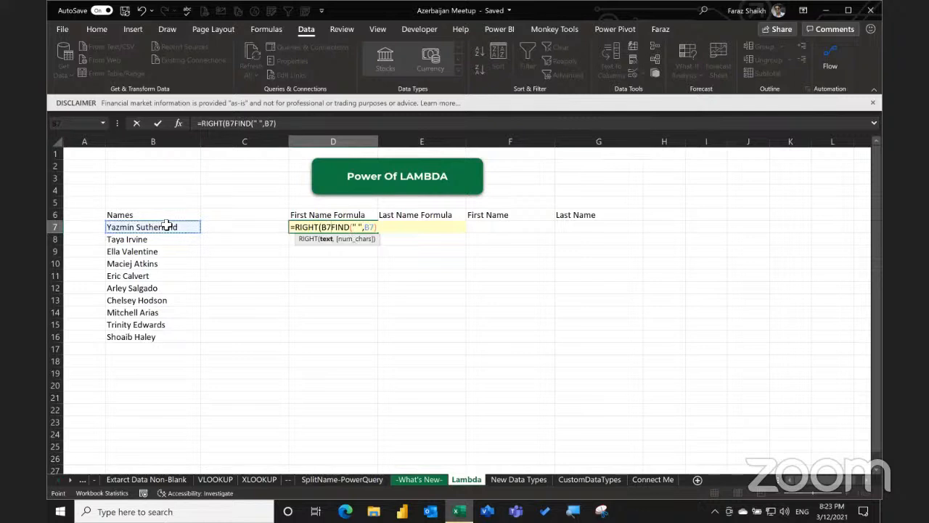
pyautogui.press('Return')
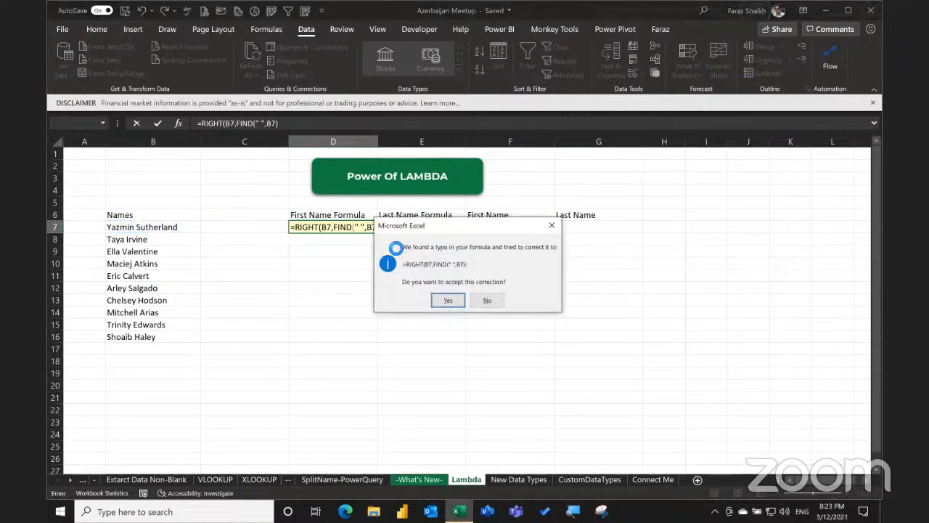
pyautogui.press('Return')
pyautogui.press('Up')
# Step: Change RIGHT to LEFT in D7 and break the formula onto a second line after the equals sign
pyautogui.doubleClick(341, 230)
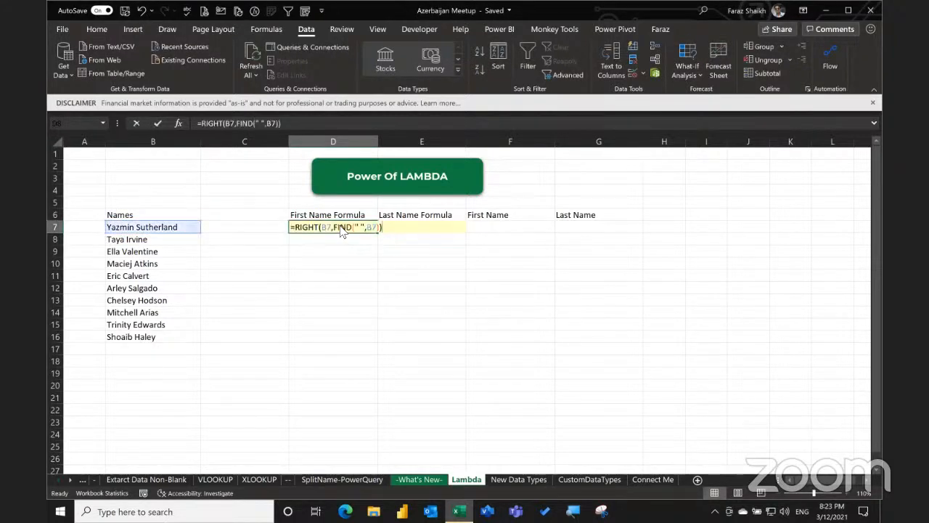
pyautogui.doubleClick(313, 227)
pyautogui.write('left')
pyautogui.press('Return')
pyautogui.click(328, 227)
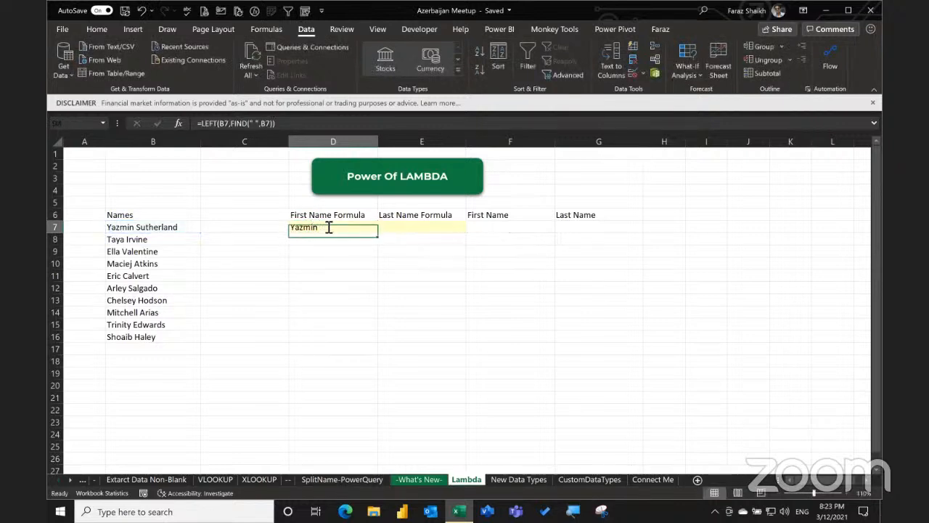
pyautogui.doubleClick(329, 227)
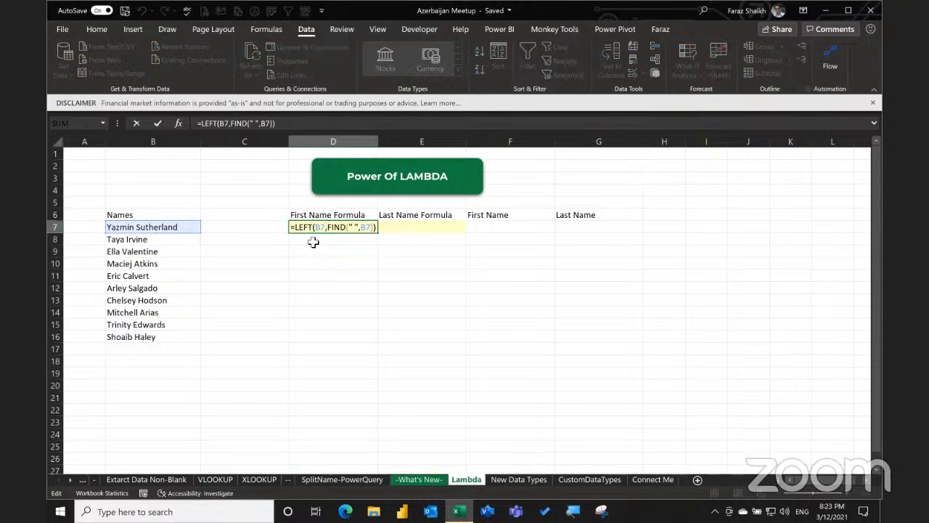
pyautogui.press('Home')
pyautogui.press('Right')
pyautogui.hotkey('alt', 'Return')
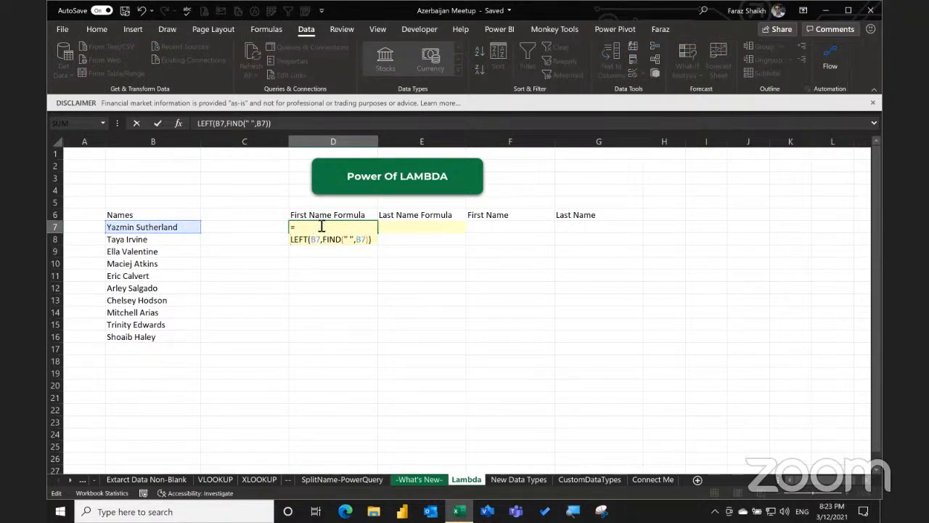
# Step: Wrap D7's formula in LAMBDA with parameter lvar_text replacing both B7 references
pyautogui.write('lam')
pyautogui.press('Tab')
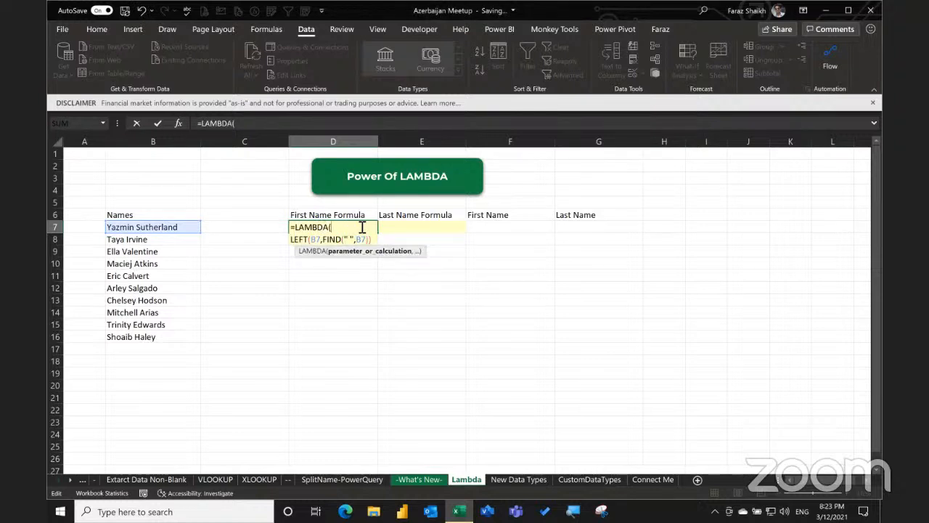
pyautogui.write('lvar_text,')
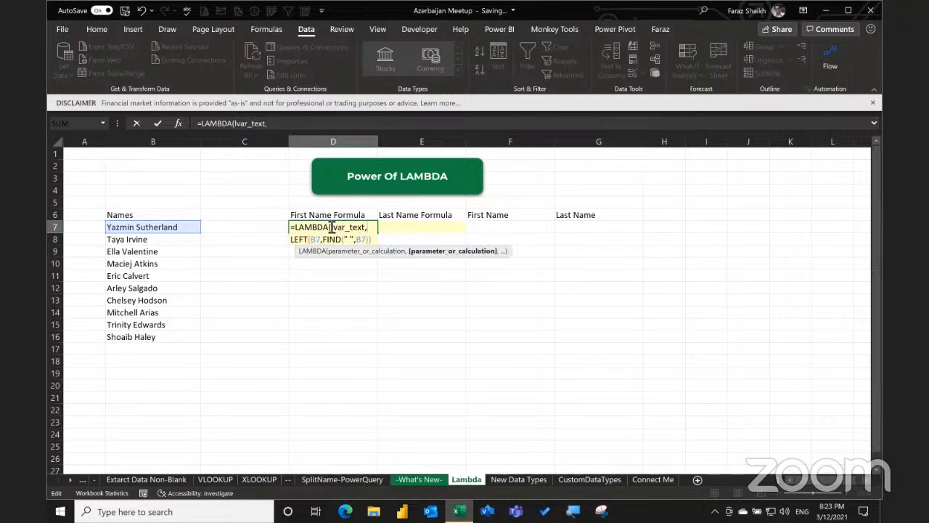
pyautogui.moveTo(332, 227); pyautogui.dragTo(366, 227)
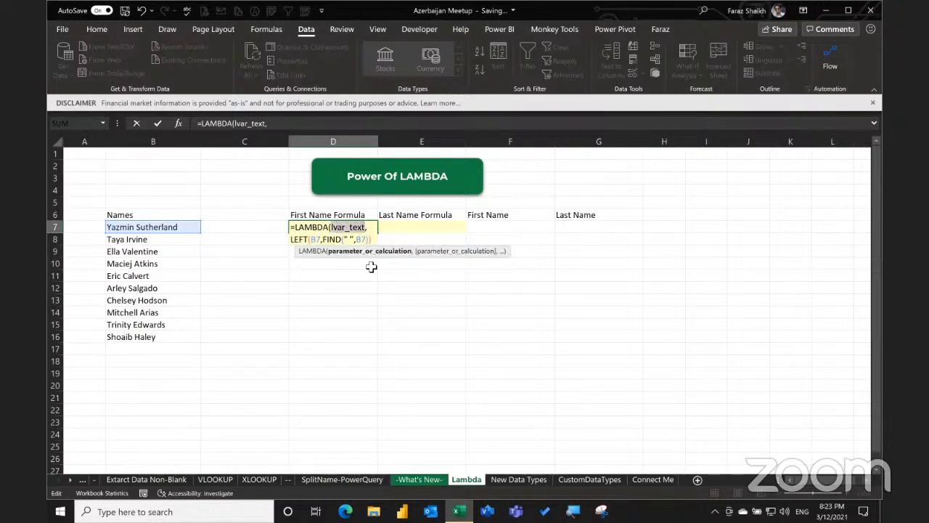
pyautogui.doubleClick(317, 239)
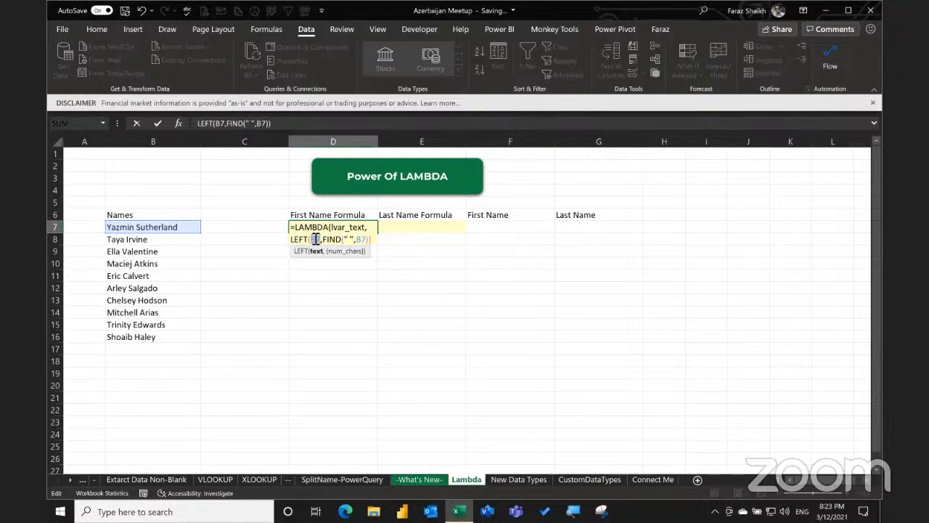
pyautogui.write('lvar_text')
pyautogui.doubleClick(384, 239)
pyautogui.write('lvar_text')
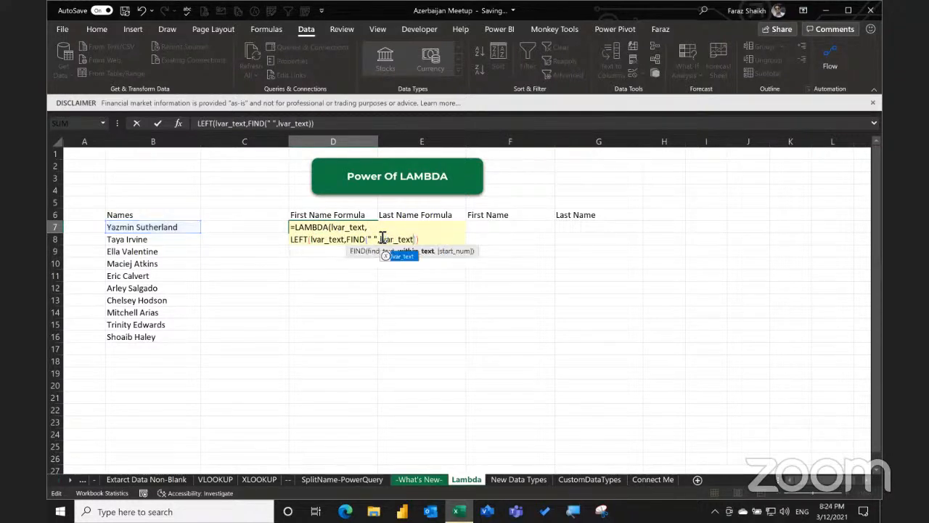
pyautogui.click(421, 239)
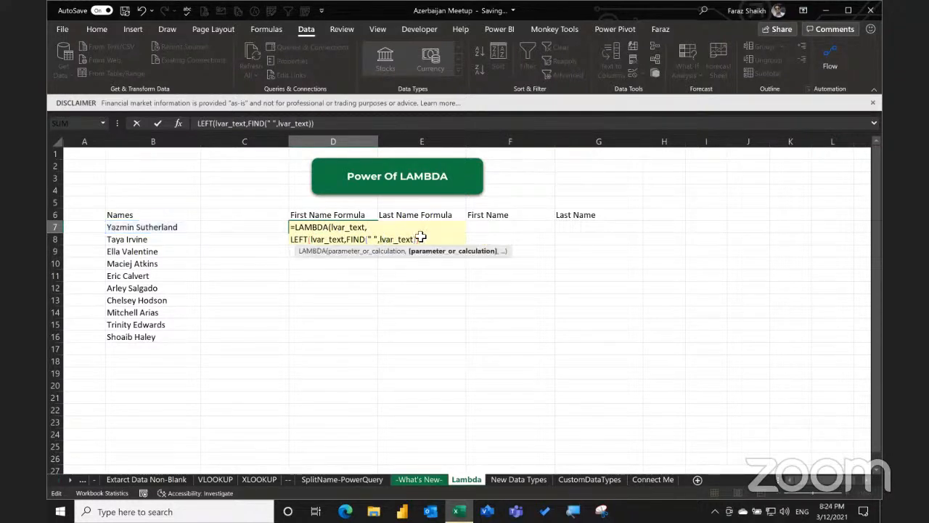
pyautogui.write(')(')
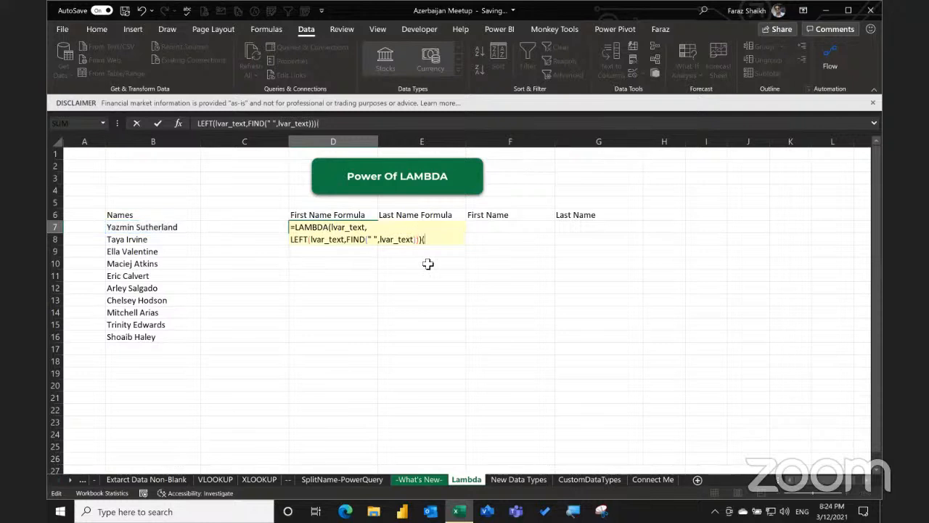
pyautogui.press('BackSpace')
pyautogui.press('Return')
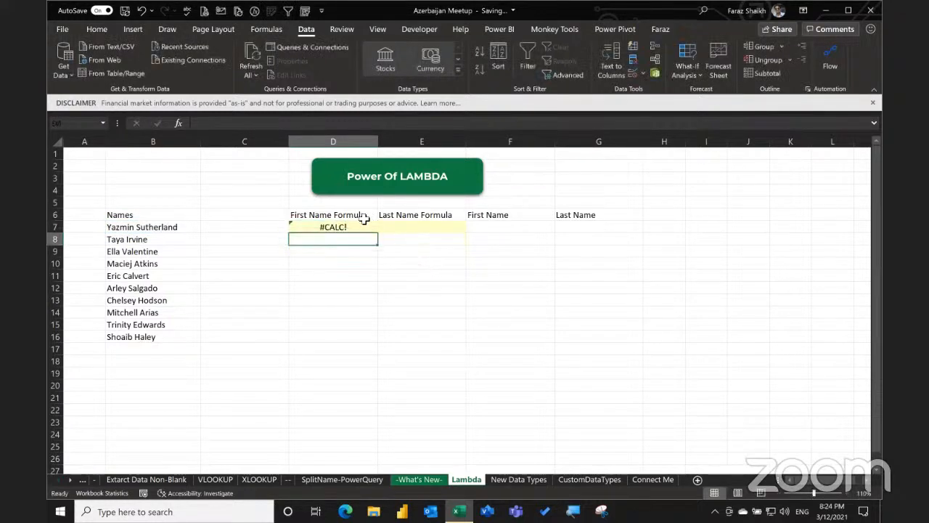
# Step: Test the LAMBDA by appending (B7), returning Yazmin
pyautogui.click(361, 227)
pyautogui.doubleClick(361, 226)
pyautogui.click(426, 238)
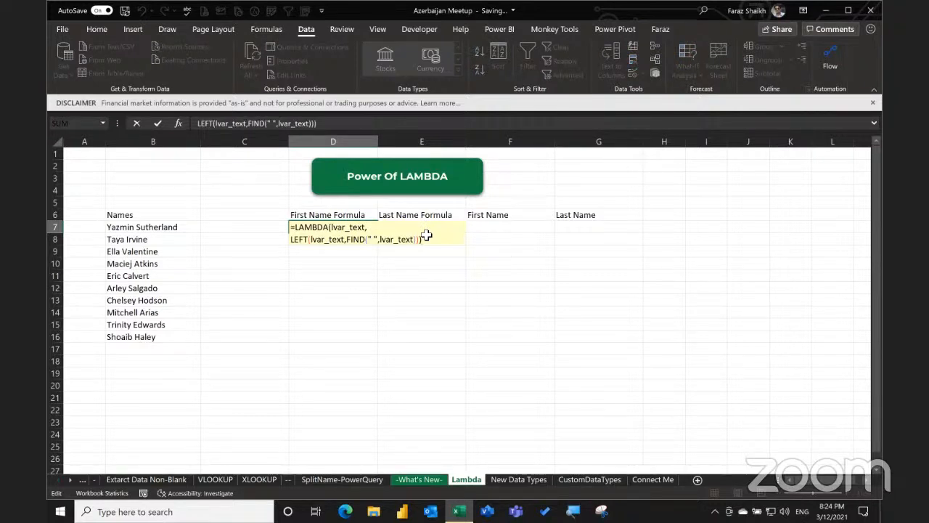
pyautogui.write('(')
pyautogui.click(142, 225)
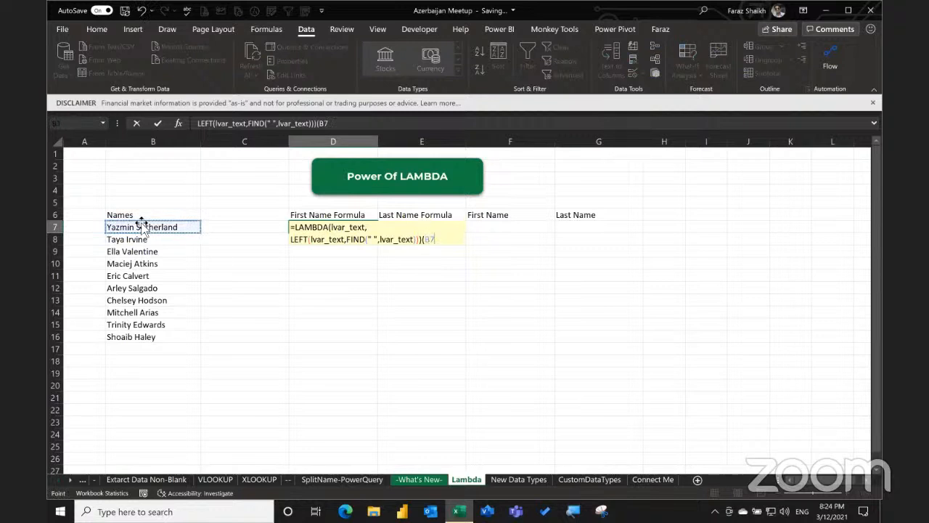
pyautogui.write(')')
pyautogui.press('Return')
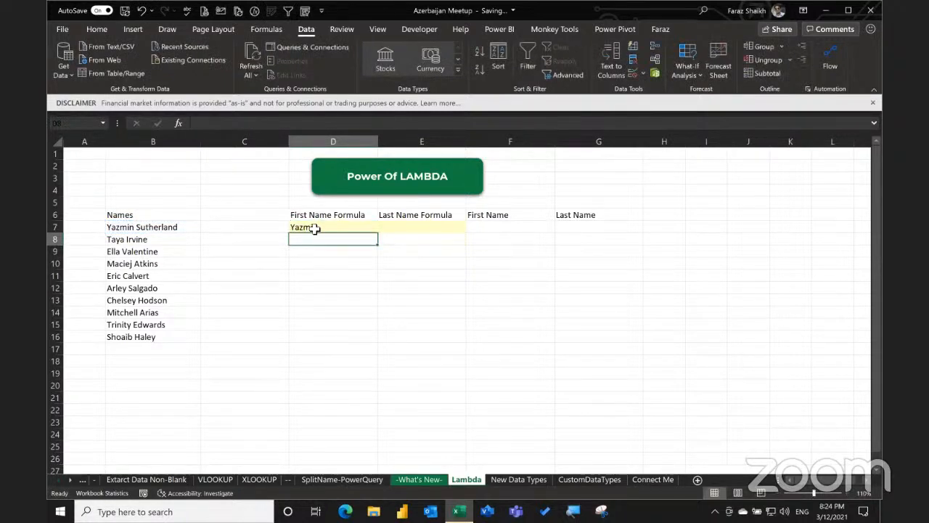
# Step: Remove the (B7) test call and copy the whole LAMBDA formula text
pyautogui.click(314, 227)
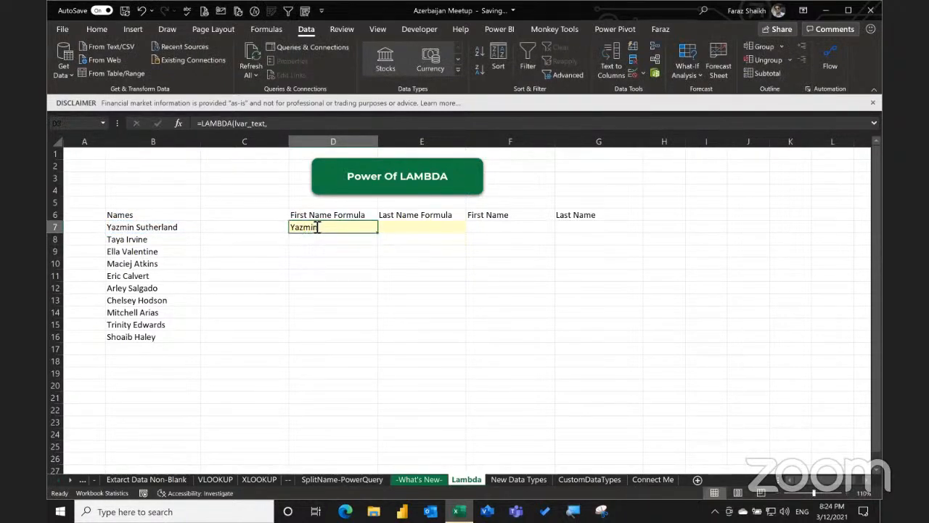
pyautogui.doubleClick(313, 227)
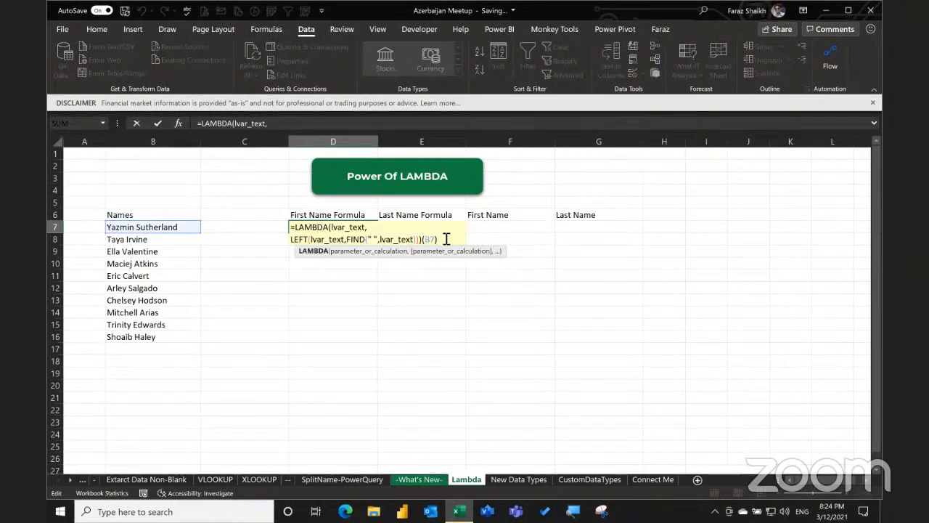
pyautogui.press('BackSpace')
pyautogui.press('BackSpace')
pyautogui.press('BackSpace')
pyautogui.press('BackSpace')
pyautogui.hotkey('ctrl', 'shift', 'Home')
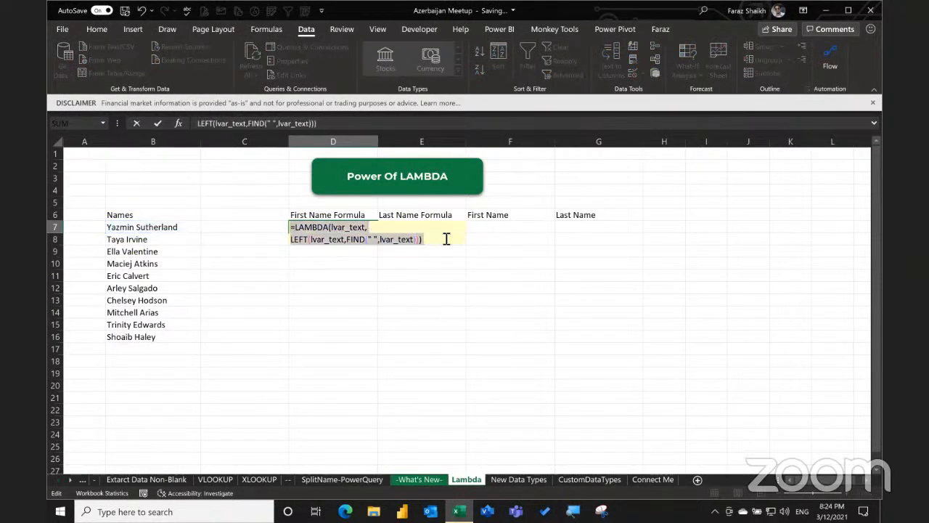
pyautogui.press('Return')
pyautogui.click(341, 217)
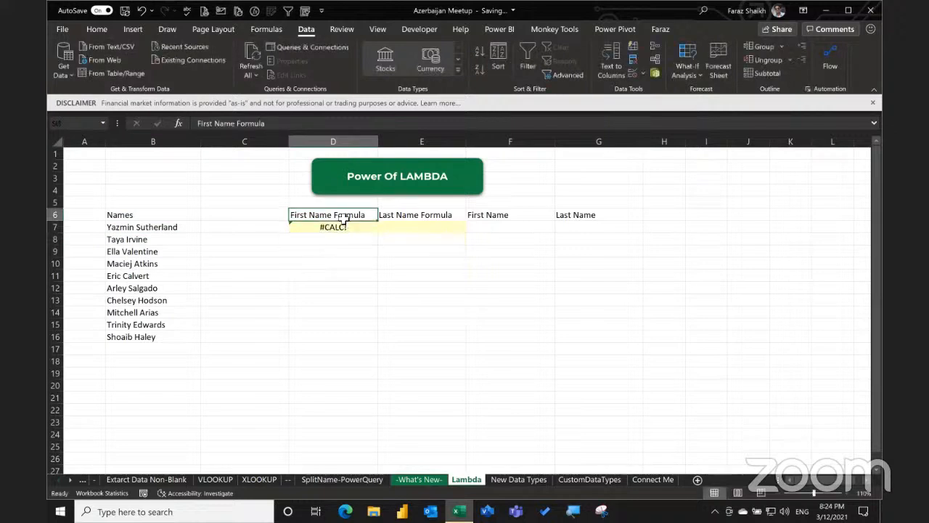
# Step: Define the name FirstName with the pasted LAMBDA formula as its Refers to value
pyautogui.click(133, 29)
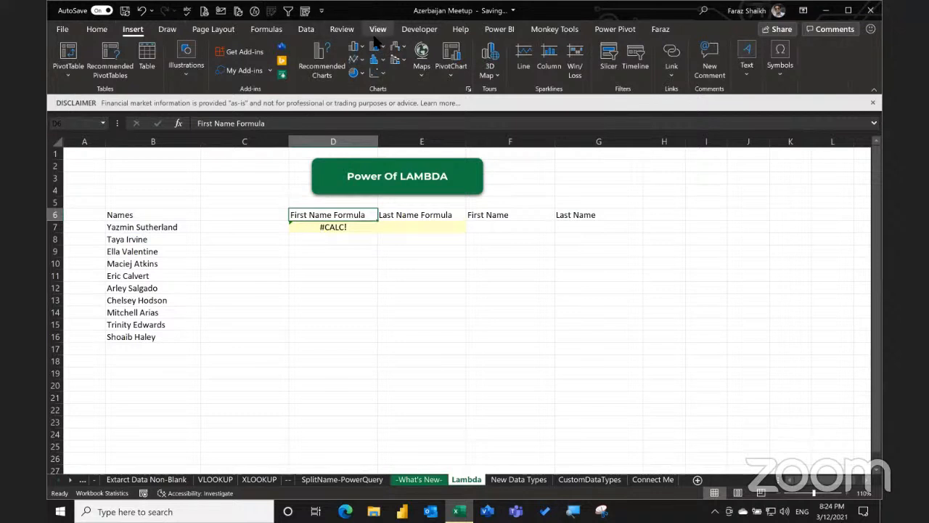
pyautogui.click(266, 29)
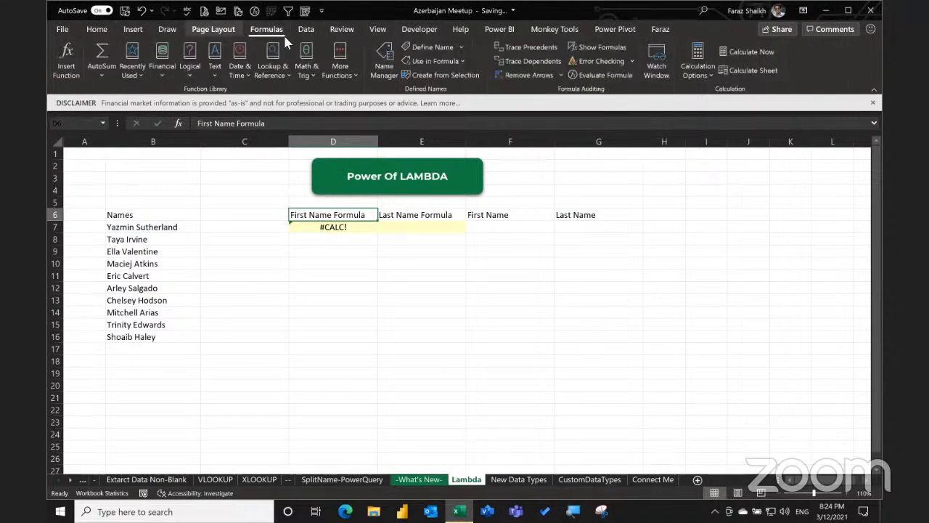
pyautogui.click(434, 47)
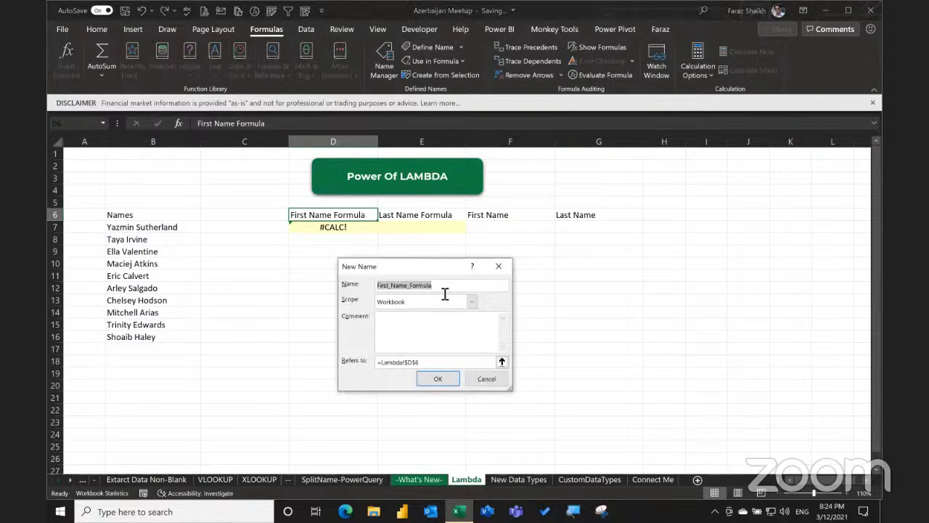
pyautogui.write('FirstName')
pyautogui.click(426, 362)
pyautogui.moveTo(410, 360); pyautogui.dragTo(351, 358)
pyautogui.hotkey('ctrl', 'v')
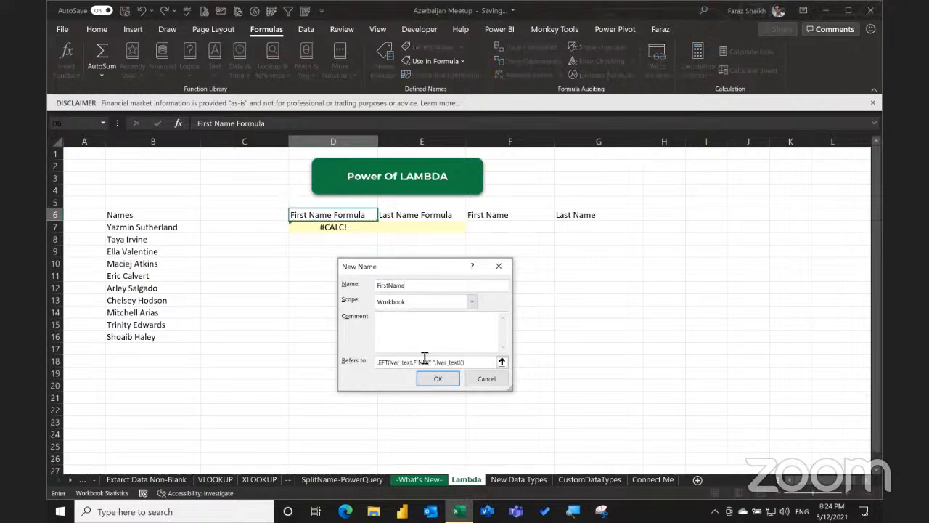
pyautogui.click(450, 381)
pyautogui.click(439, 379)
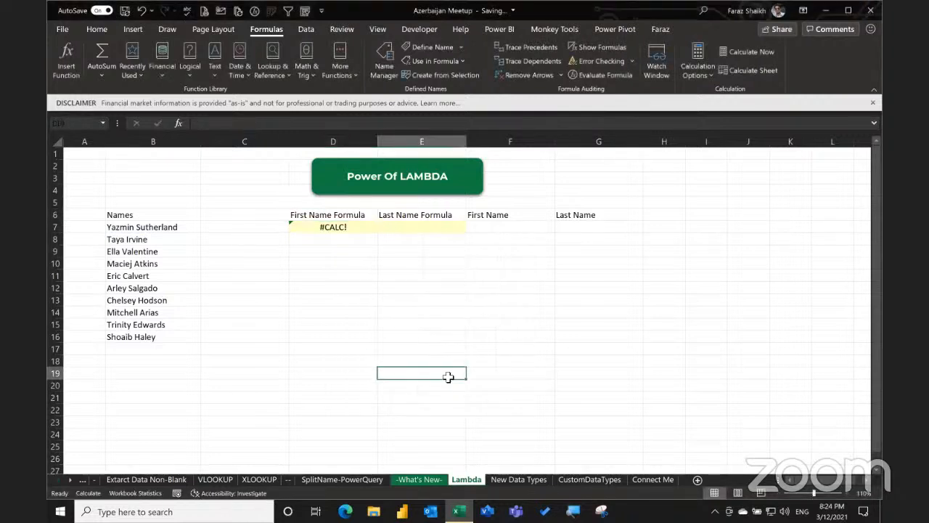
# Step: Clear the #CALC! LAMBDA formula from D7
pyautogui.click(344, 227)
pyautogui.press('BackSpace')
pyautogui.press('Return')
pyautogui.press('Up')
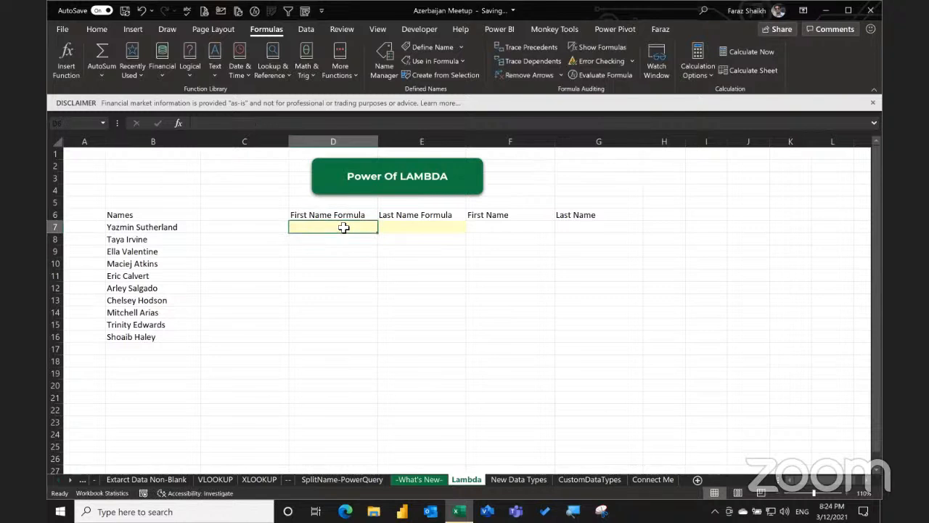
pyautogui.write('=')
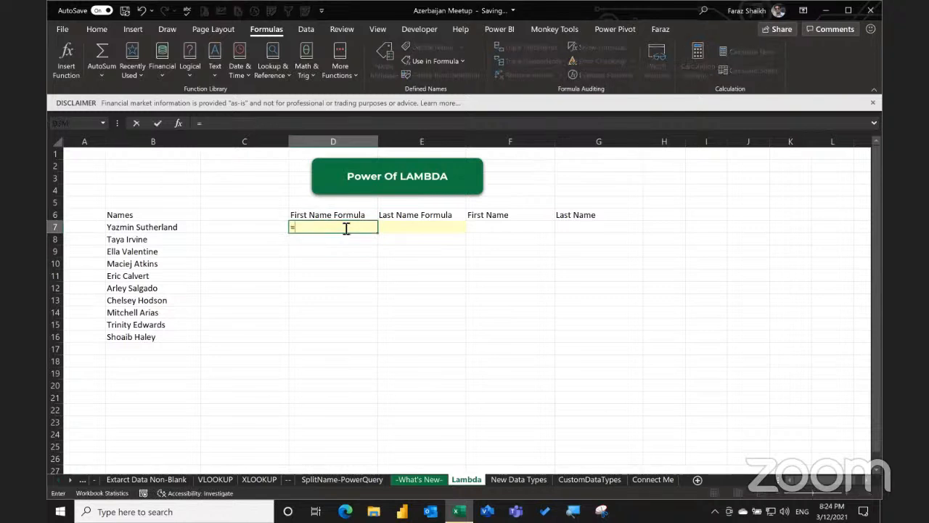
pyautogui.press('Escape')
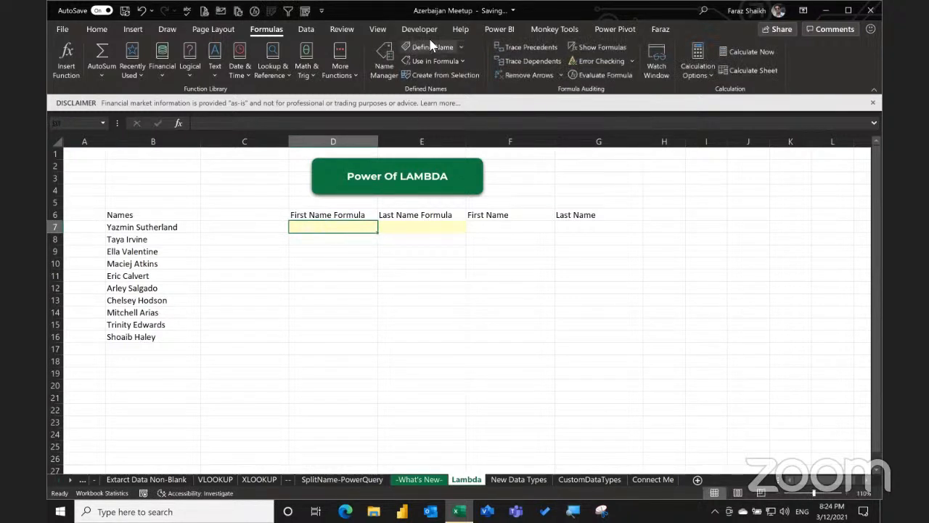
# Step: Check FirstName's LAMBDA definition in the Name Manager list
pyautogui.click(387, 67)
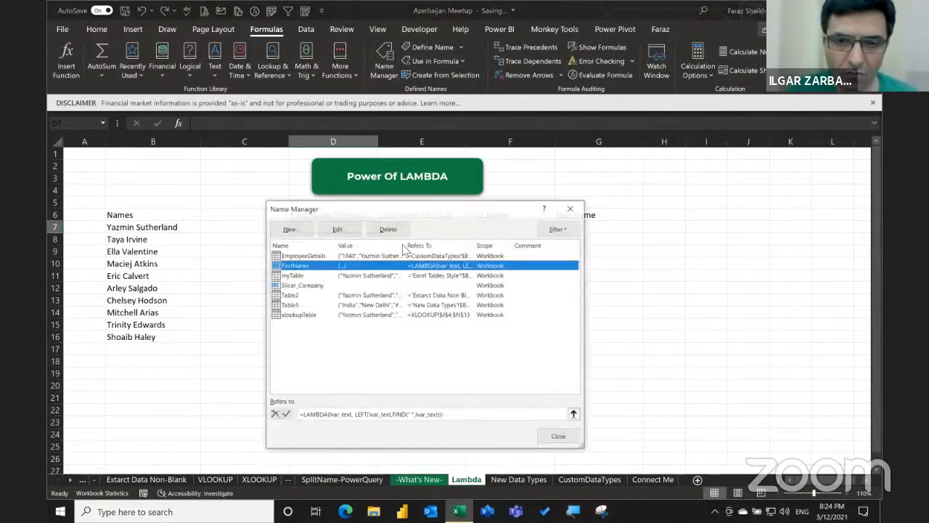
pyautogui.click(314, 286)
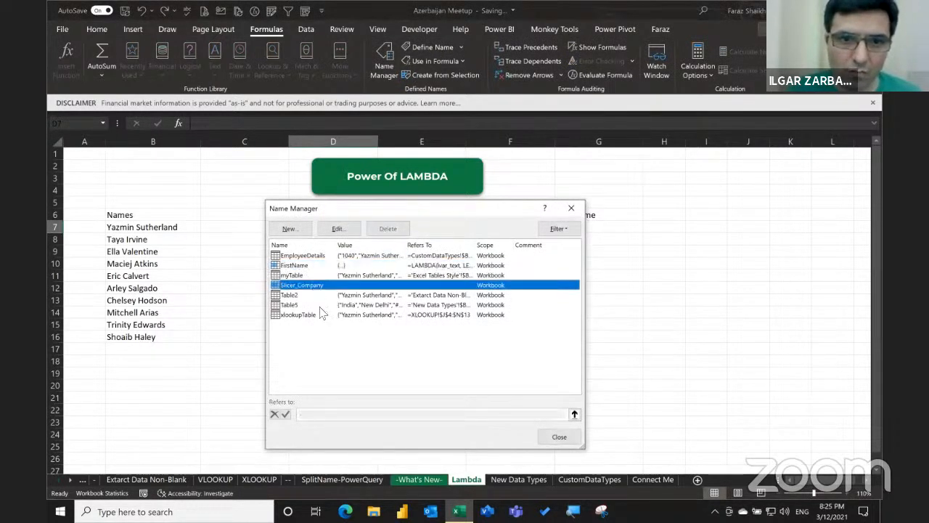
pyautogui.click(338, 265)
pyautogui.press('Escape')
# Step: Enter =FirstName(B7) in D7, fill it down to D16, then go to Connect Me
pyautogui.write('=FirstName(')
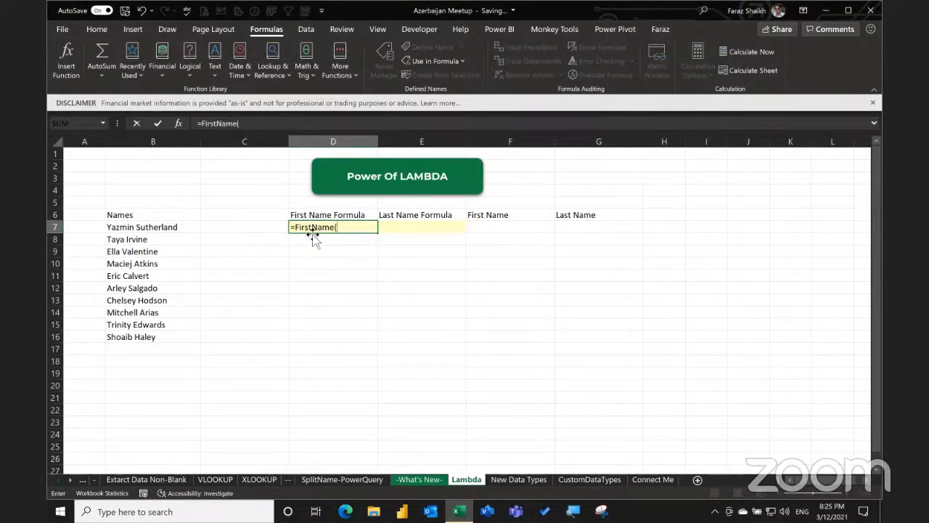
pyautogui.click(169, 227)
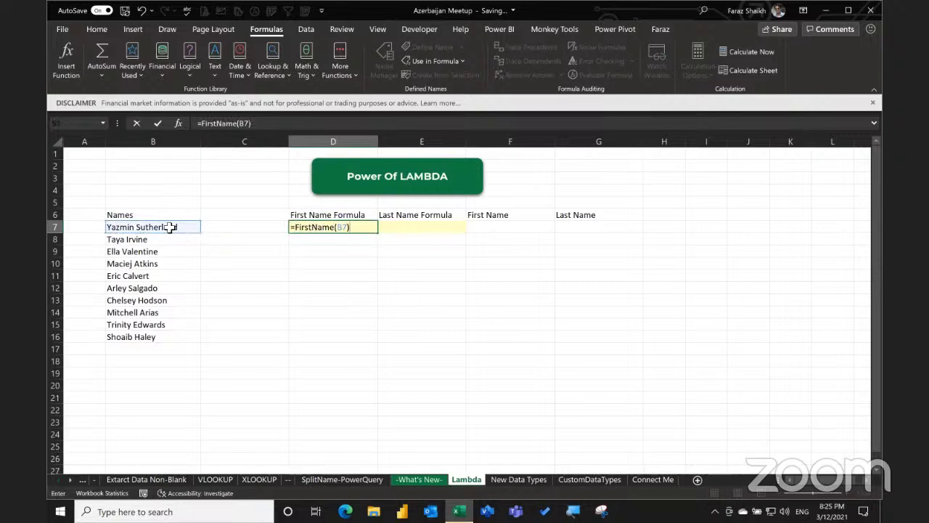
pyautogui.press('Return')
pyautogui.click(363, 226)
pyautogui.moveTo(381, 237); pyautogui.dragTo(345, 338)
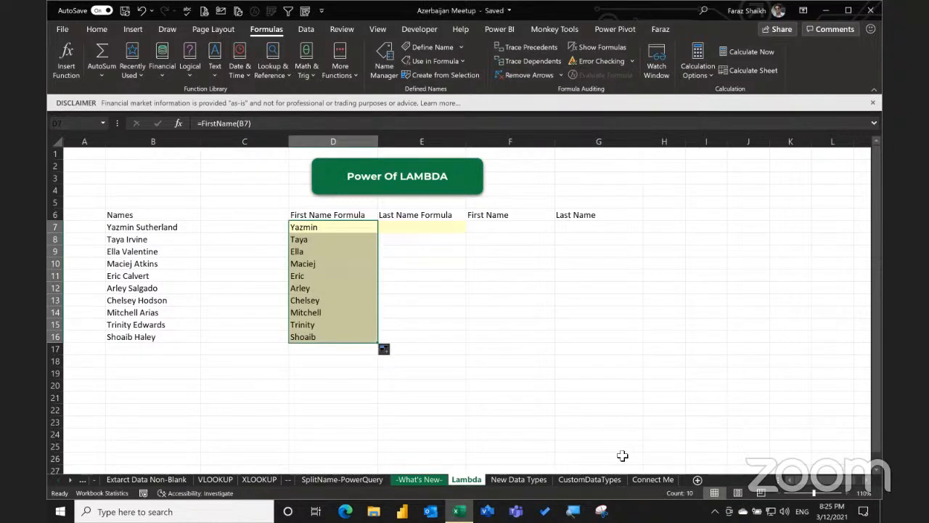
pyautogui.click(646, 481)
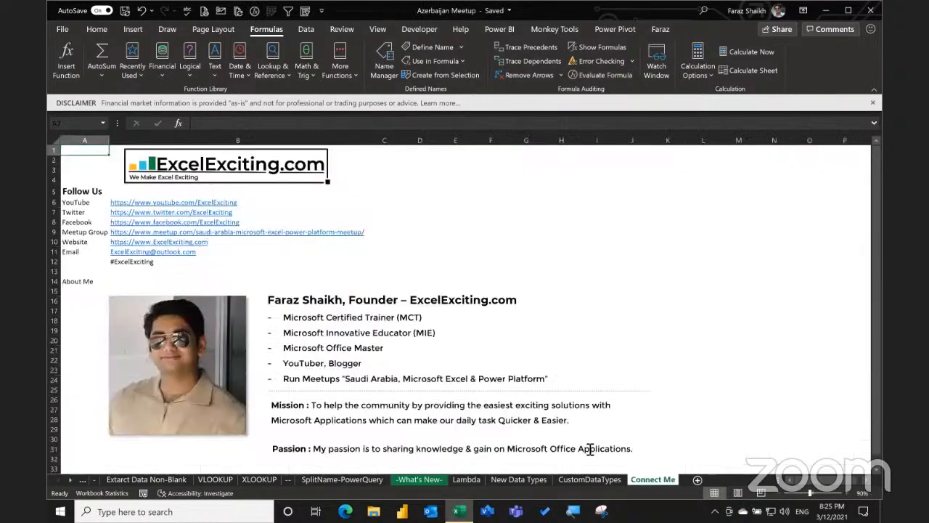